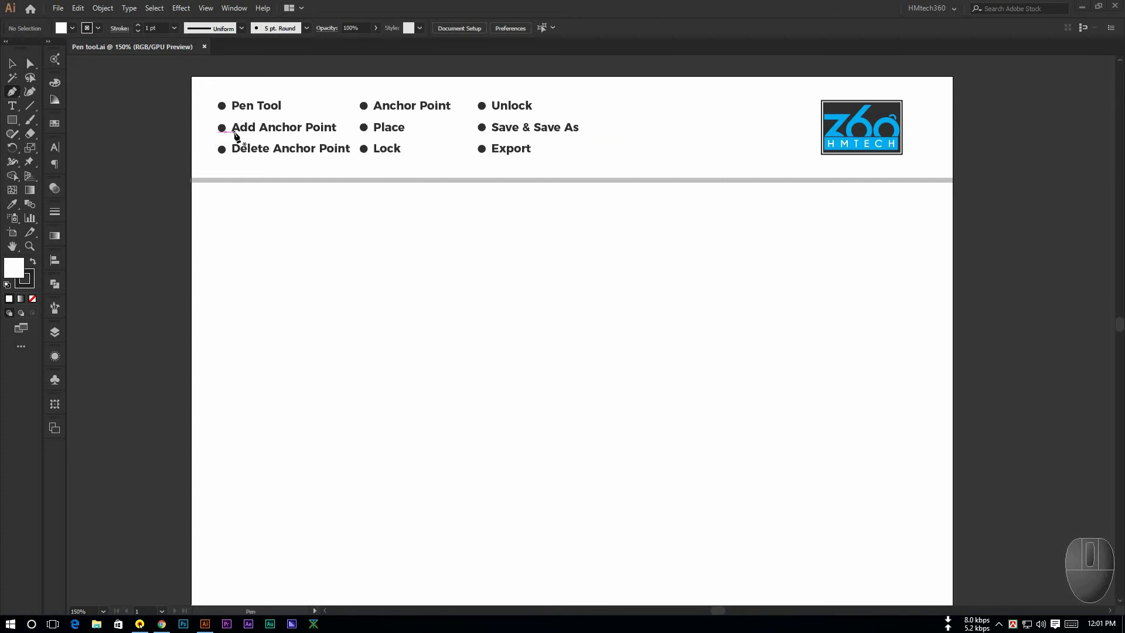
# Step: Examine the tools grouped with the Pen tool, including Add Anchor Point, Delete Anchor Point and Anchor Point
pyautogui.click(13, 66)
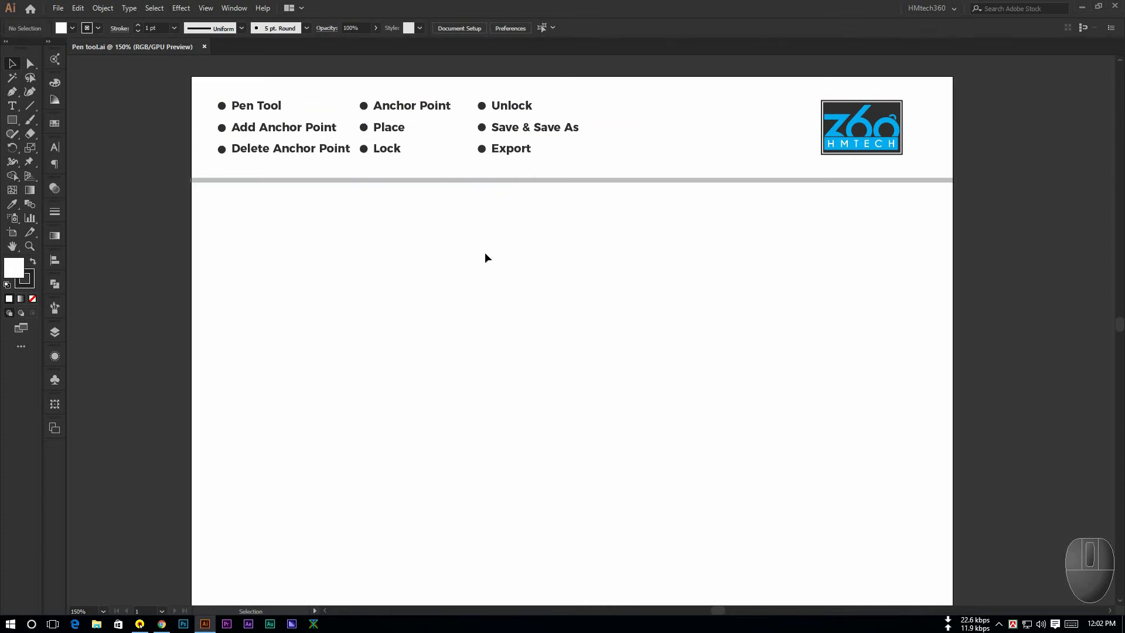
pyautogui.hotkey('ctrl', '+')
pyautogui.press('space')
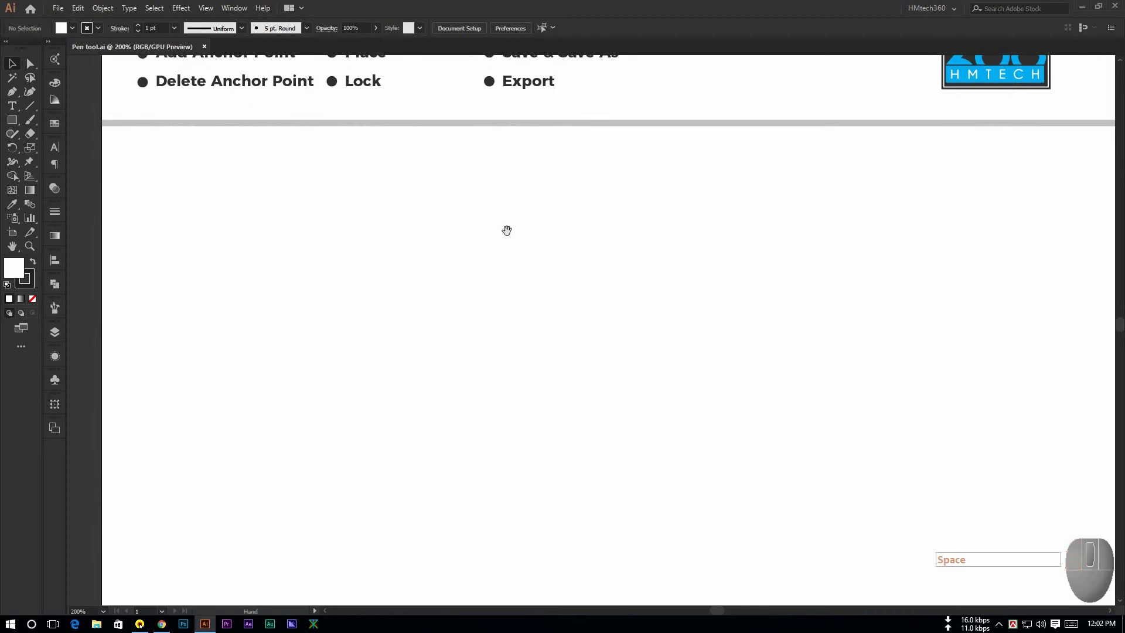
pyautogui.moveTo(507, 230); pyautogui.dragTo(378, 237)
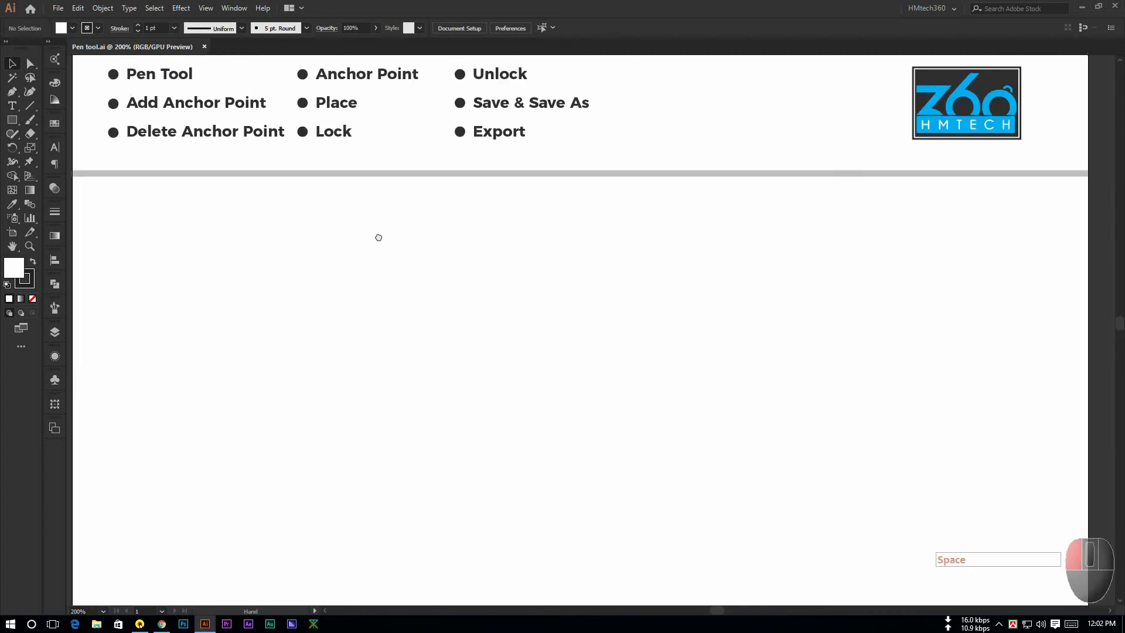
pyautogui.click(13, 94)
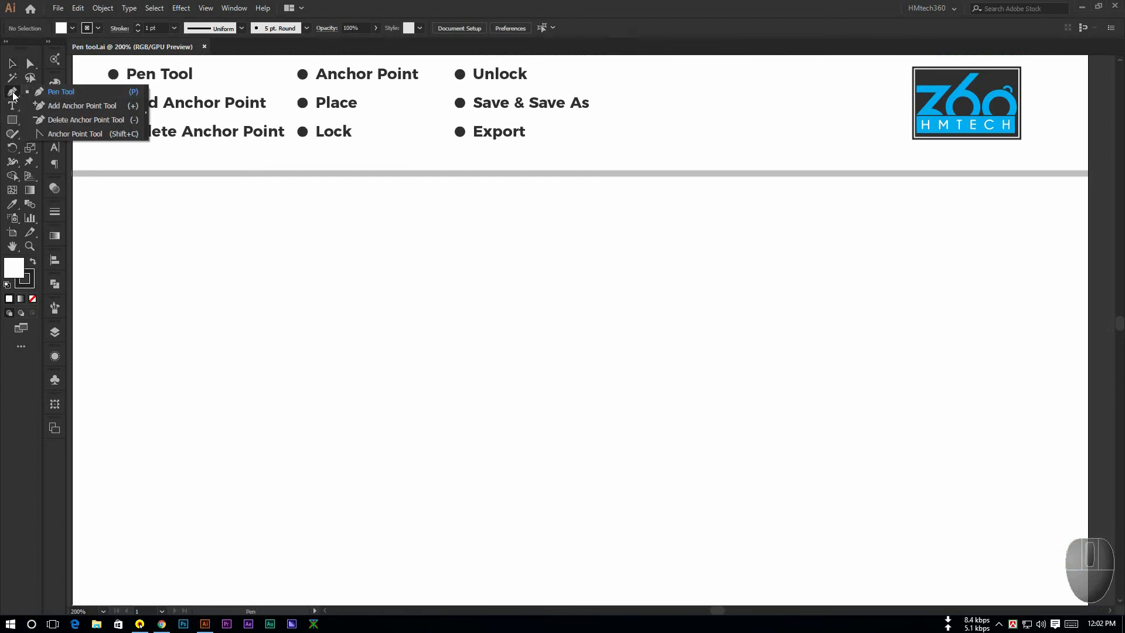
pyautogui.click(12, 94)
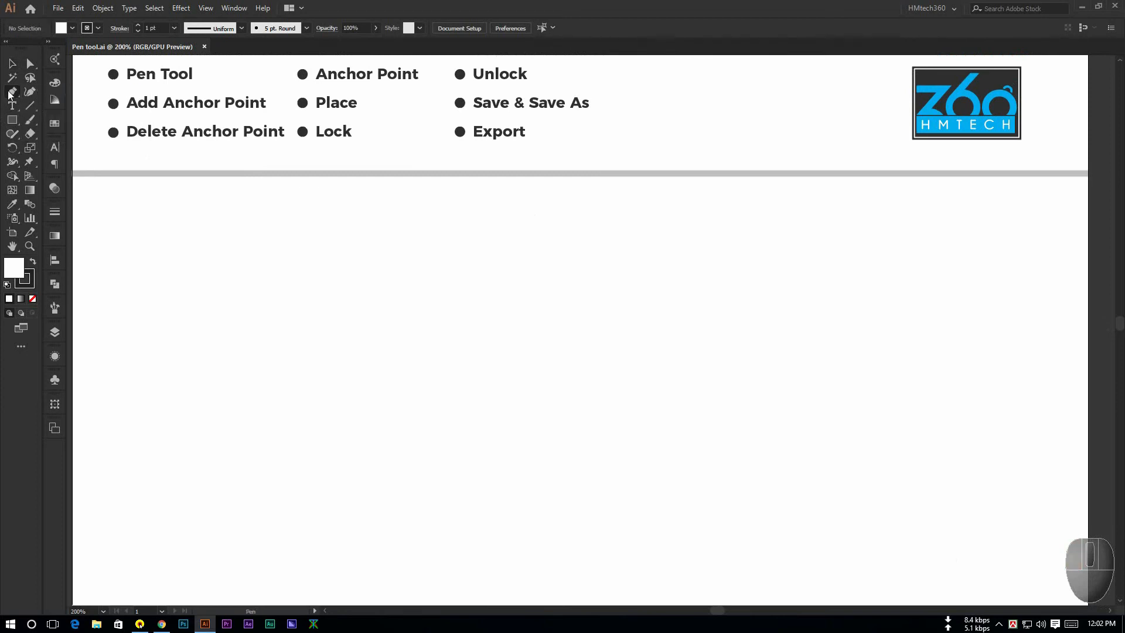
pyautogui.click(11, 95)
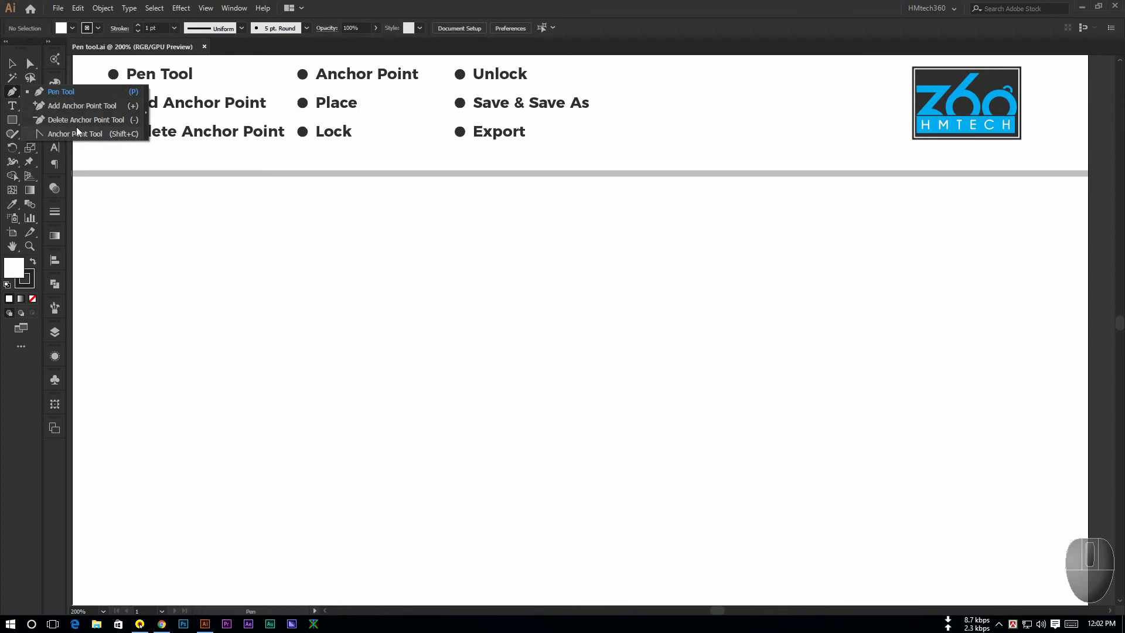
pyautogui.click(13, 92)
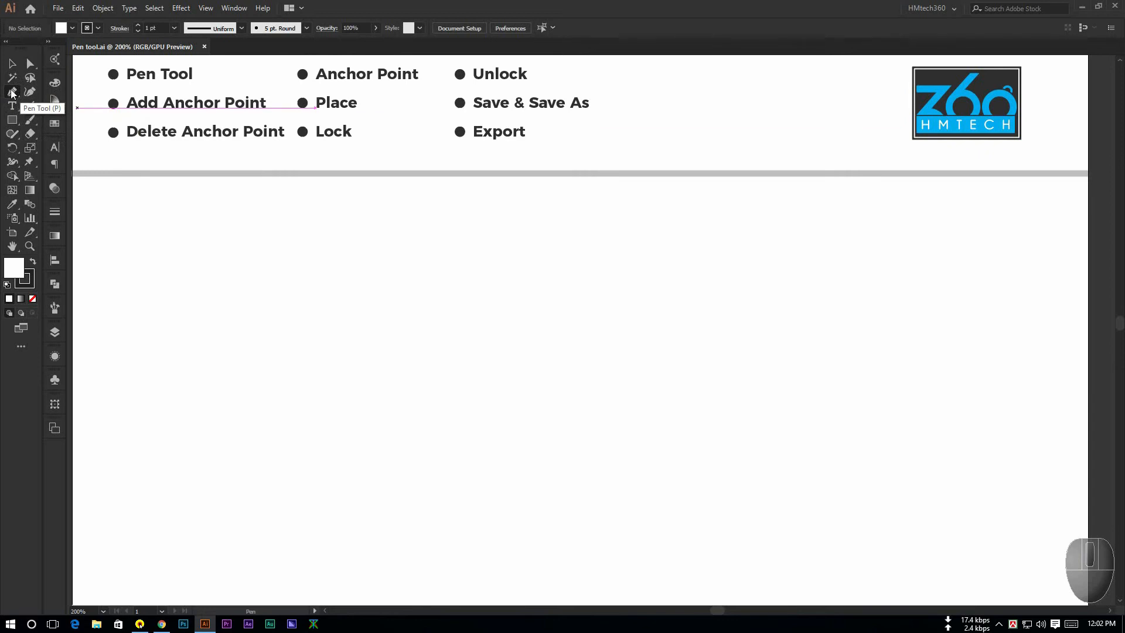
pyautogui.click(12, 93)
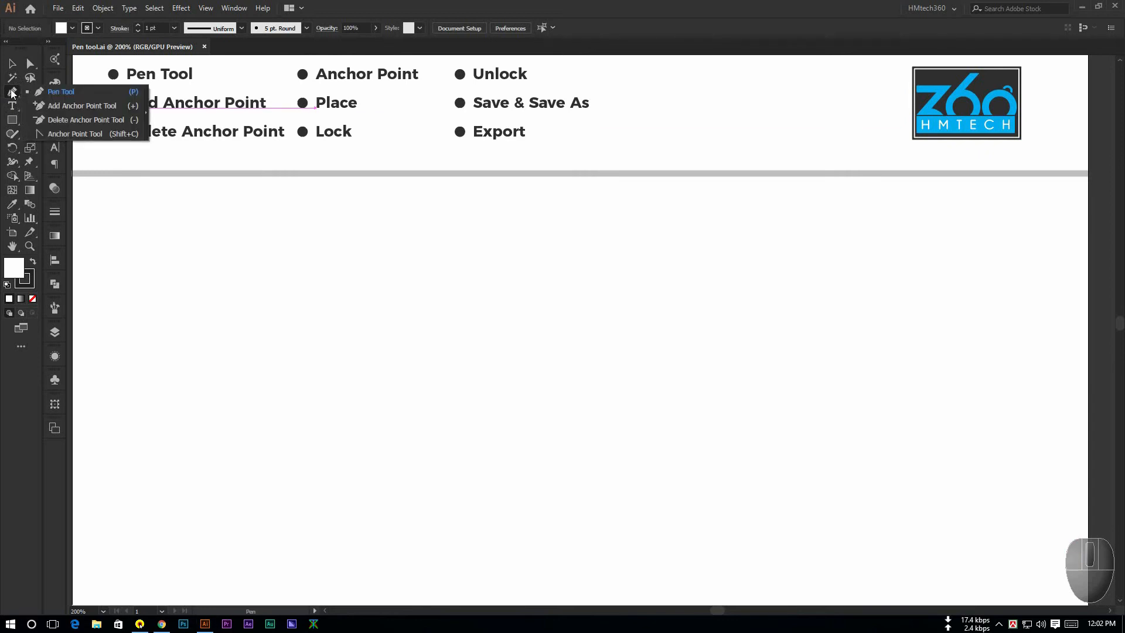
pyautogui.click(70, 92)
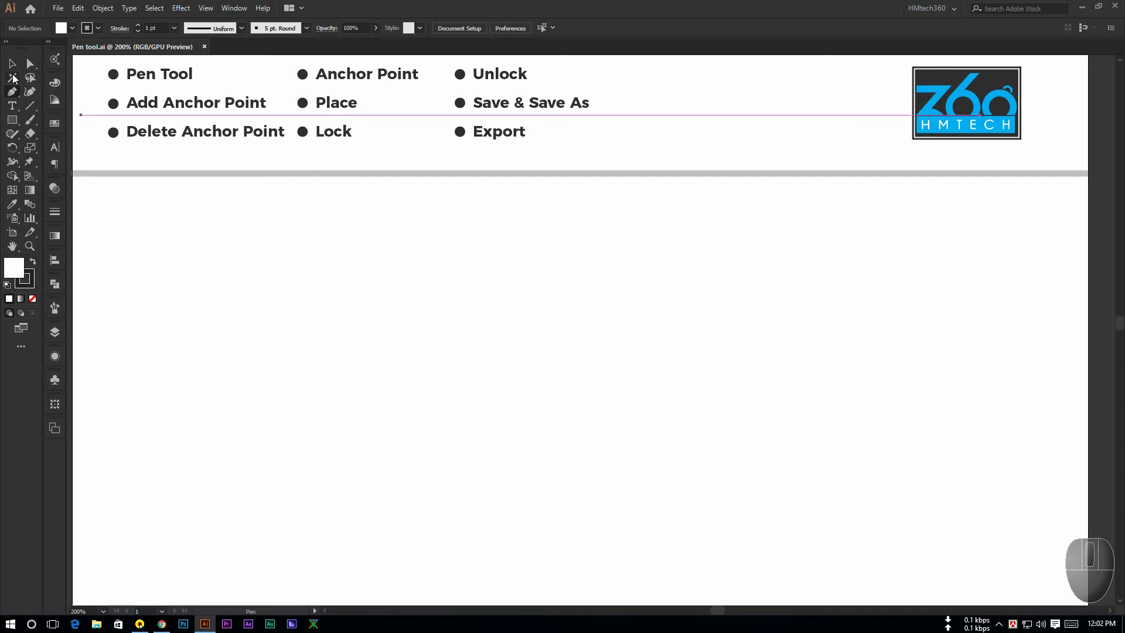
pyautogui.click(16, 66)
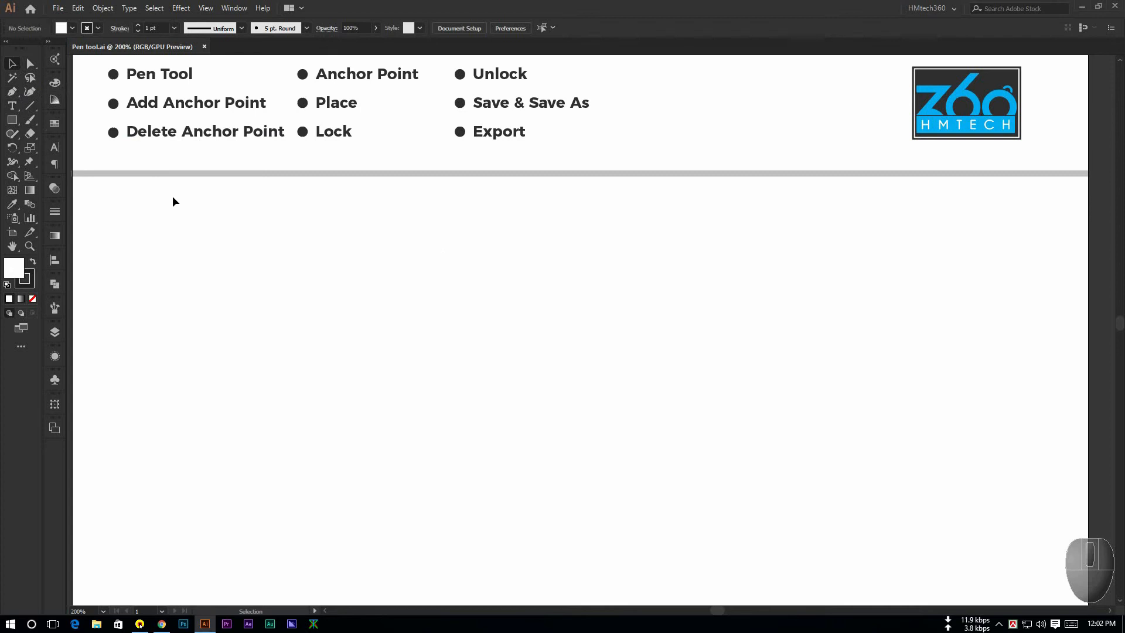
# Step: With the Pen tool, draw a path below the grey divider: a horizontal segment about 0.96 in long continued by an arch and a dip
pyautogui.press('p')
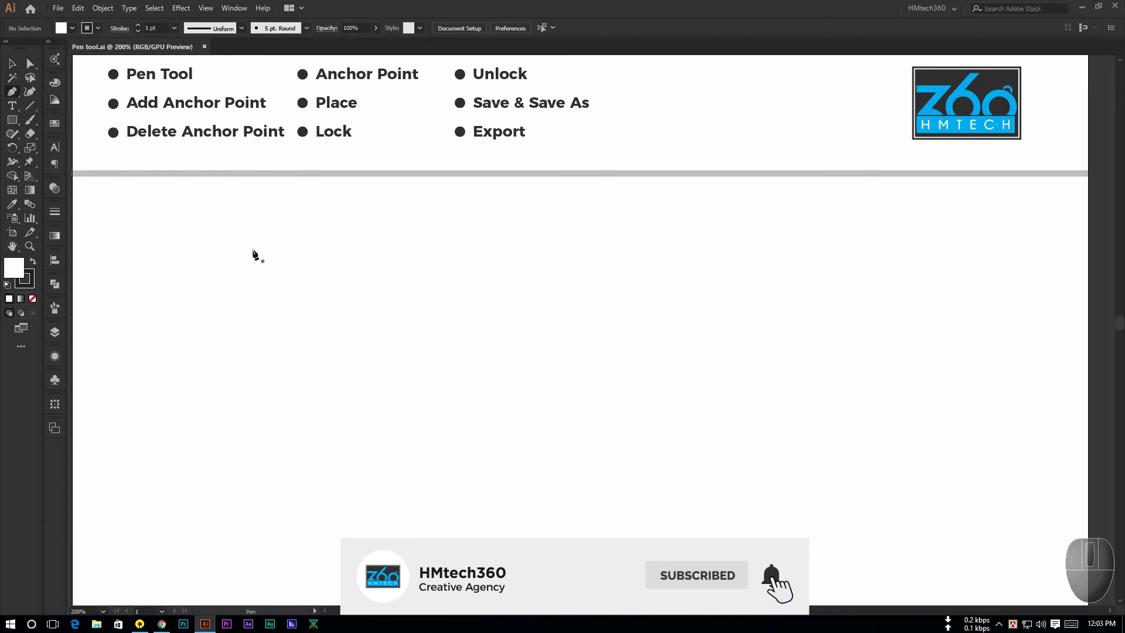
pyautogui.click(173, 255)
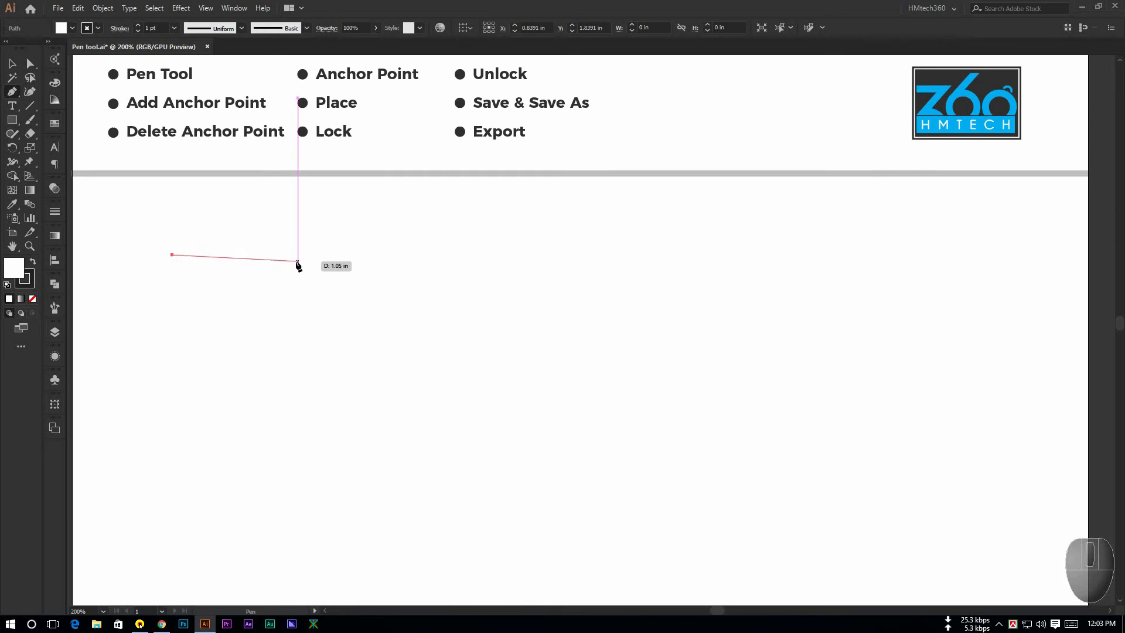
pyautogui.press('shift')
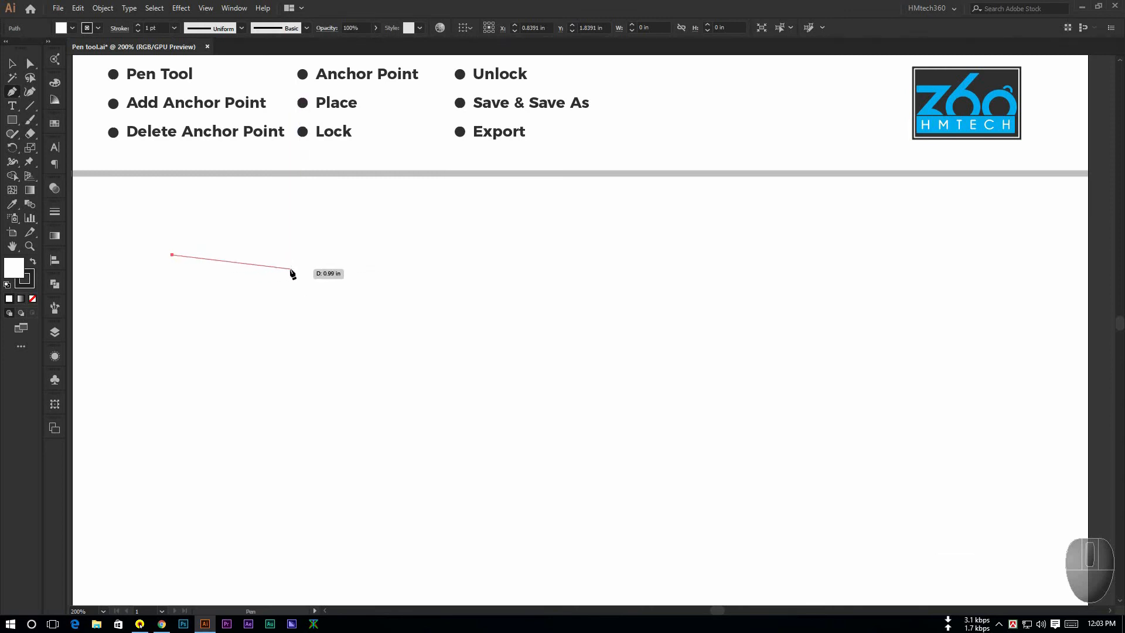
pyautogui.press('shift')
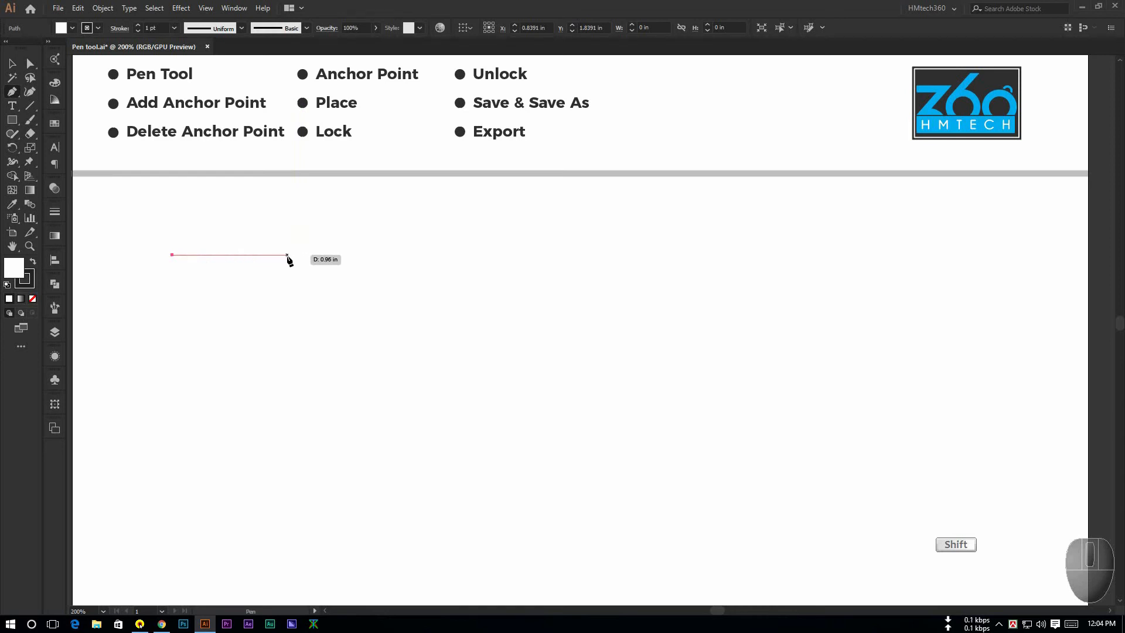
pyautogui.click(287, 256)
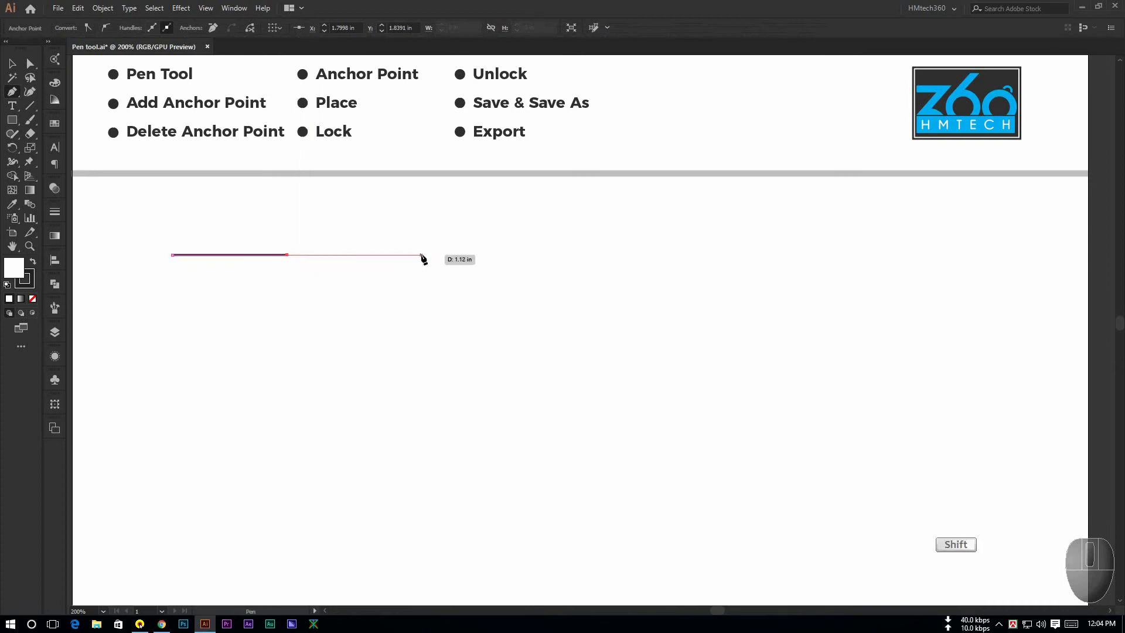
pyautogui.moveTo(422, 255)
pyautogui.mouseDown()
pyautogui.moveTo(501, 329)
pyautogui.moveTo(500, 356)
pyautogui.mouseUp()
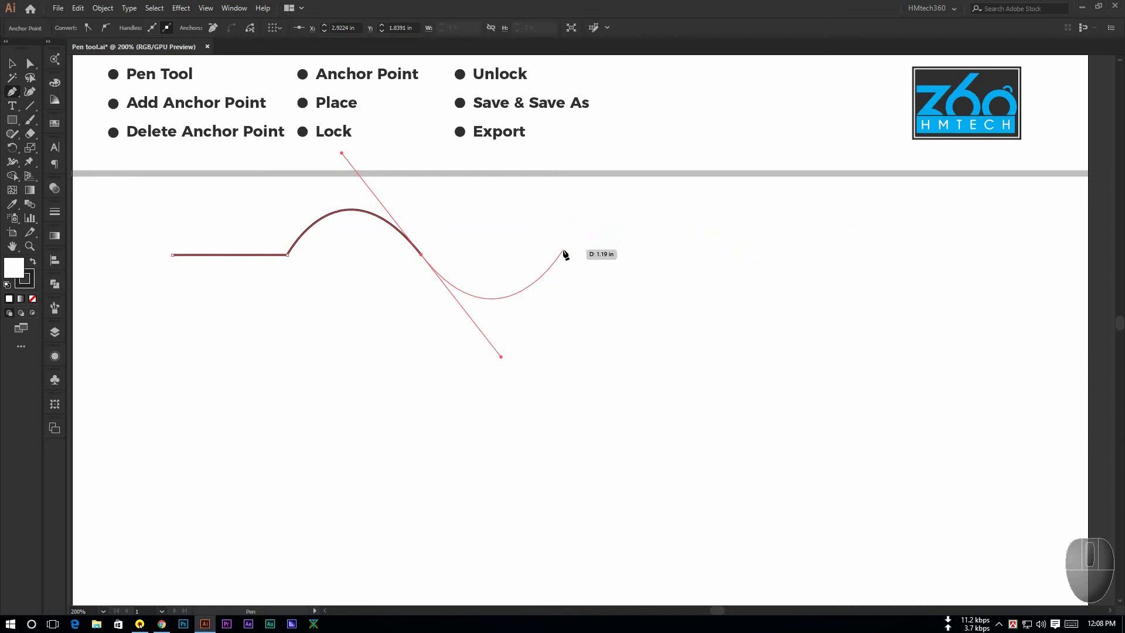
pyautogui.moveTo(562, 249); pyautogui.dragTo(593, 204)
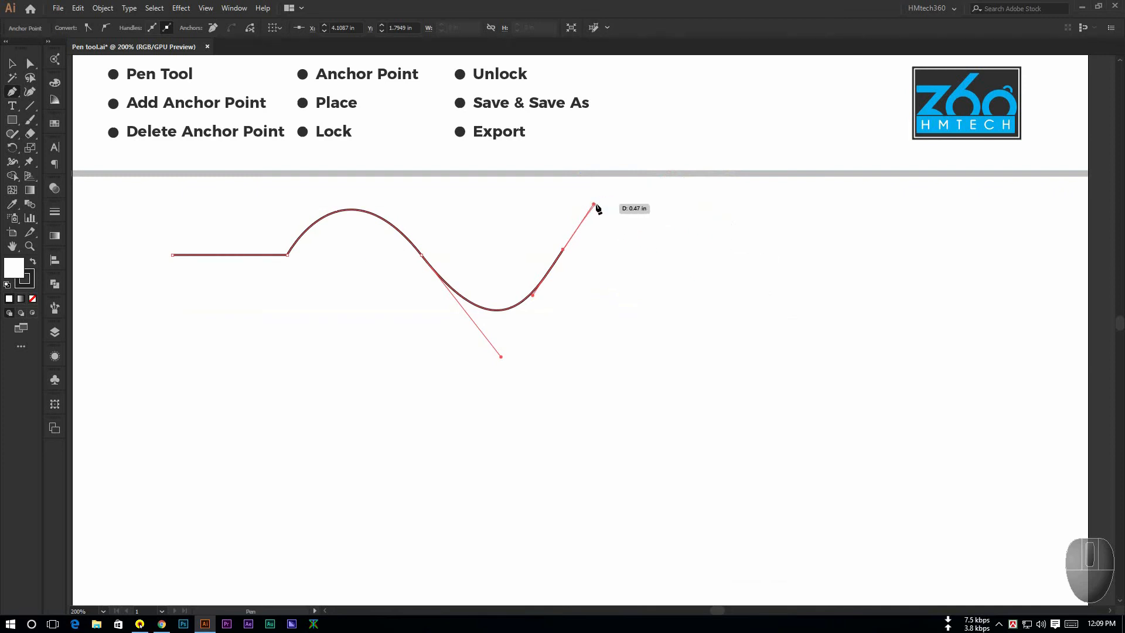
# Step: Try adding a long curved segment to the path's end and lengthening its starting direction handle upward, and undo both changes
pyautogui.click(863, 261)
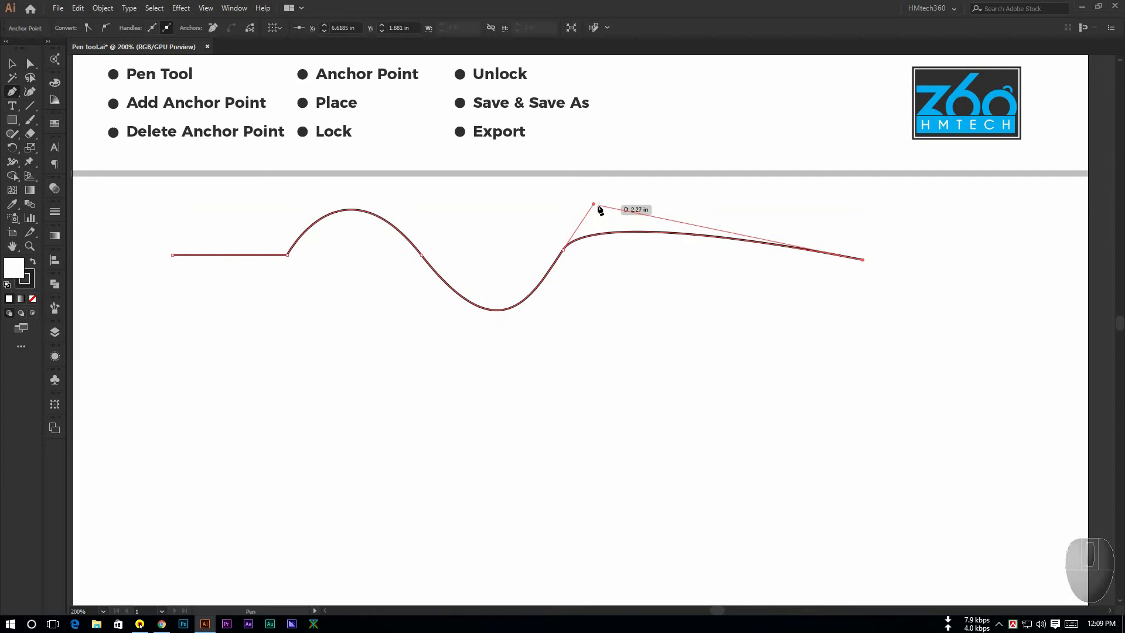
pyautogui.press('alt')
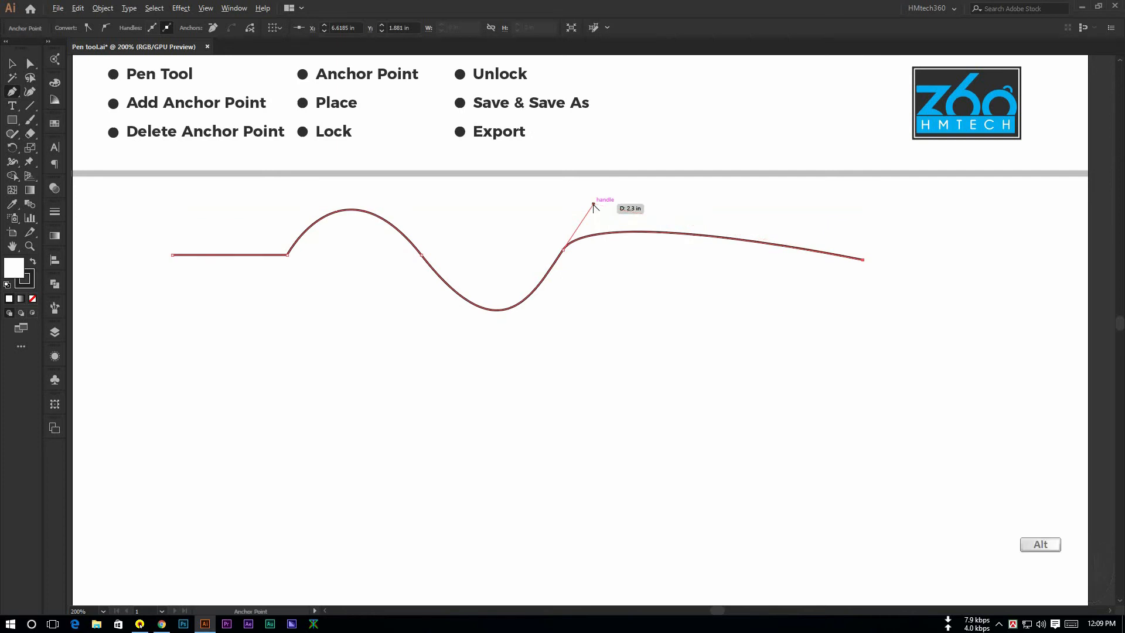
pyautogui.press('alt')
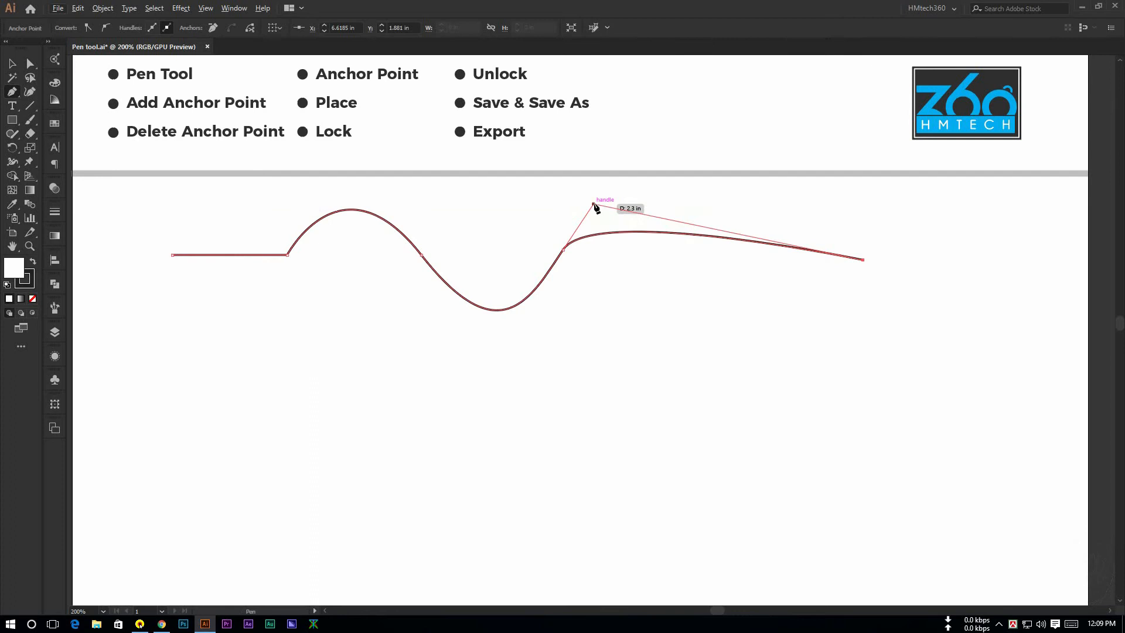
pyautogui.press('alt')
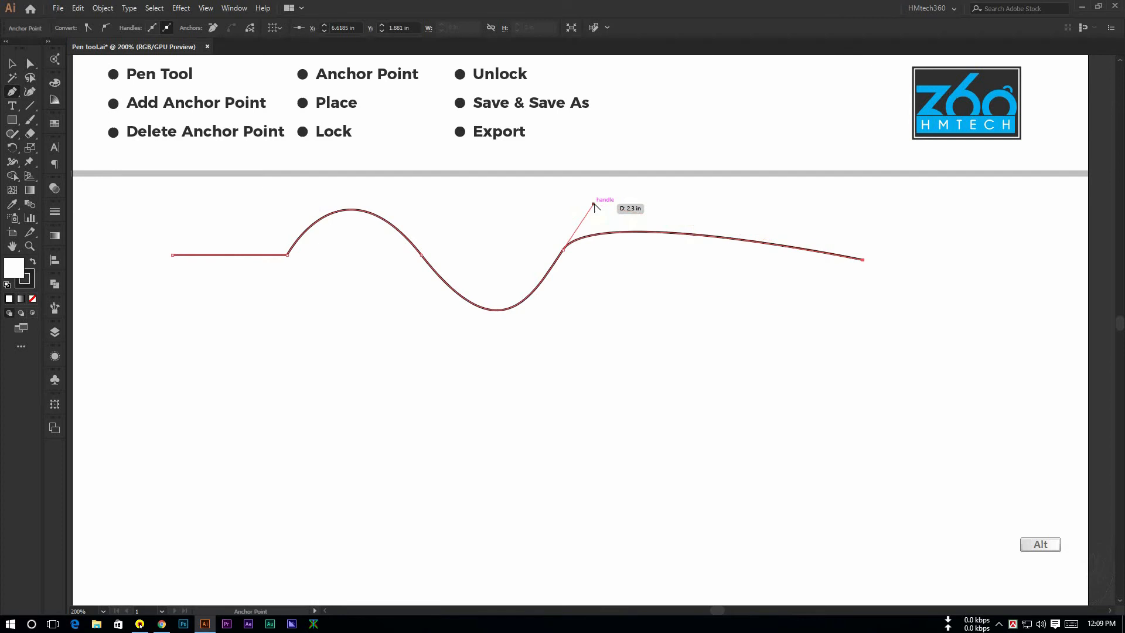
pyautogui.press('alt')
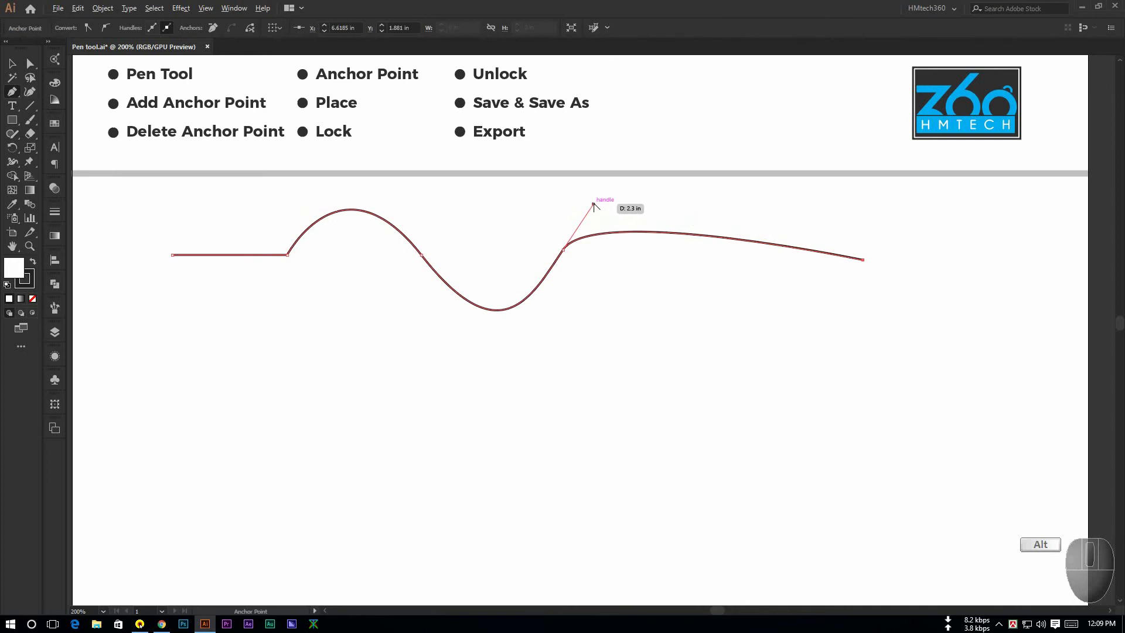
pyautogui.moveTo(594, 204); pyautogui.dragTo(644, 115)
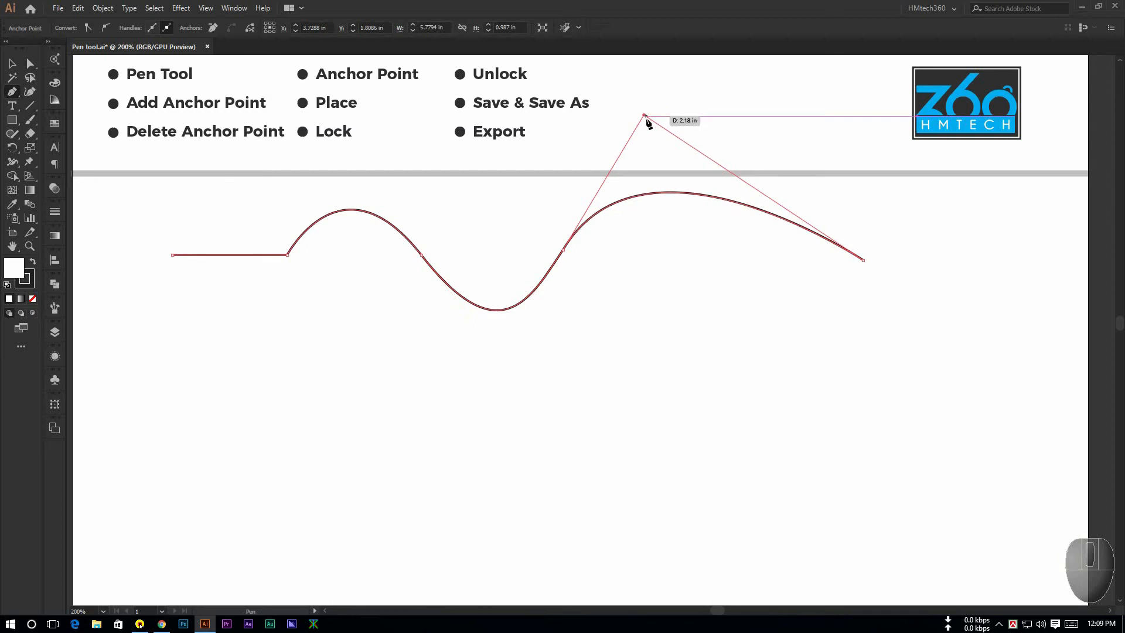
pyautogui.press('ctrl')
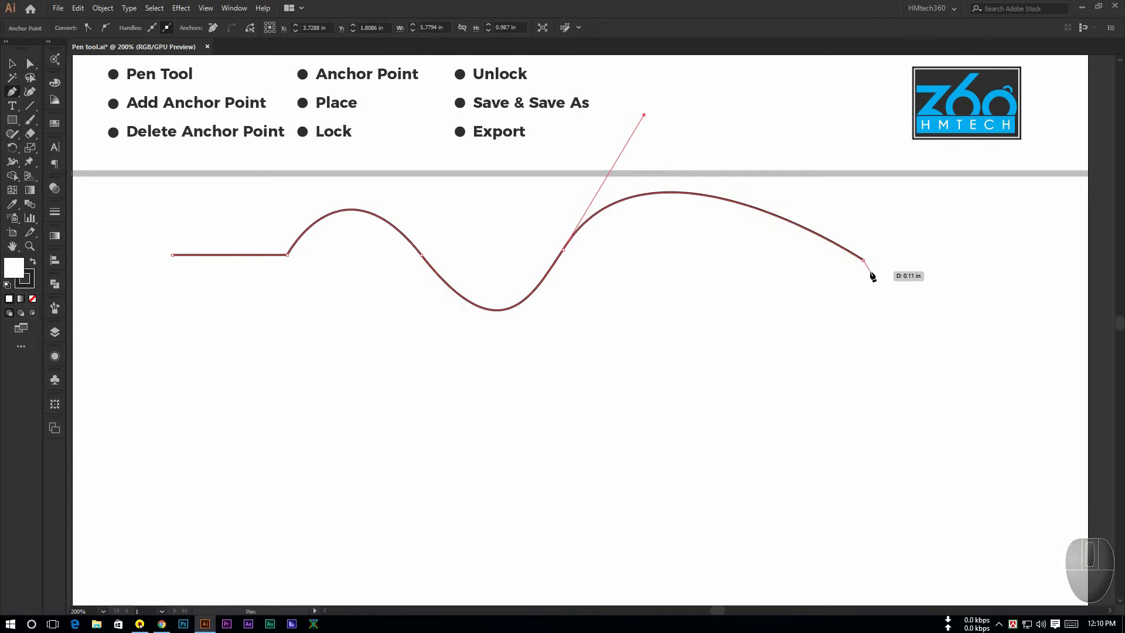
pyautogui.hotkey('ctrl', 'z')
pyautogui.hotkey('ctrl', 'z')
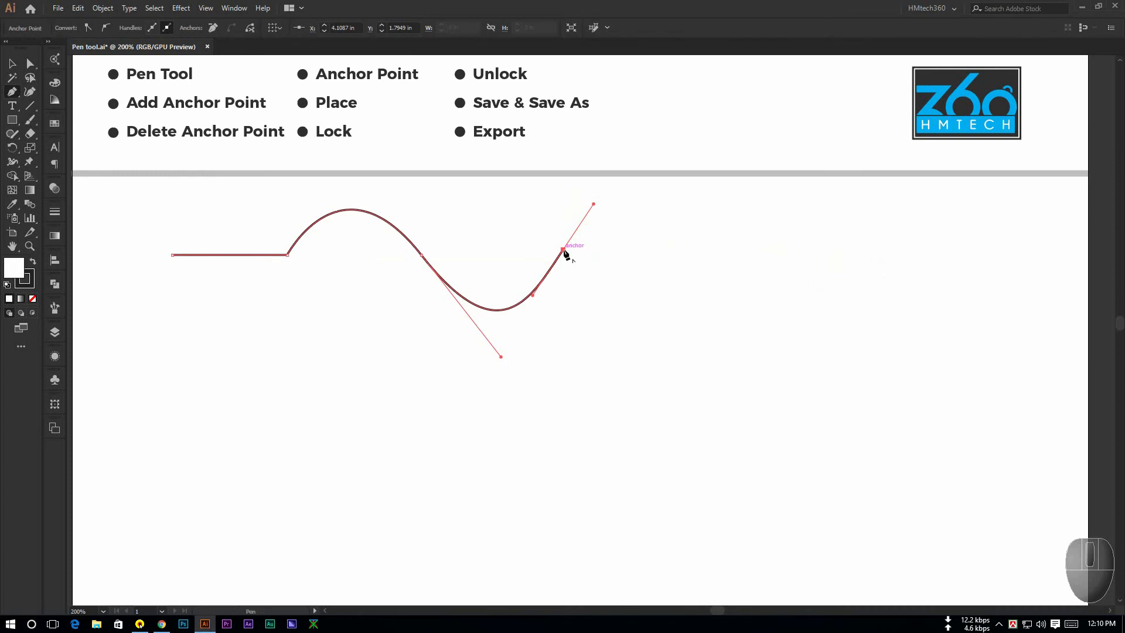
# Step: Remove the outgoing handle from the wave's end anchor and finish the path with a straight horizontal segment ending at X about 6 in
pyautogui.press('alt')
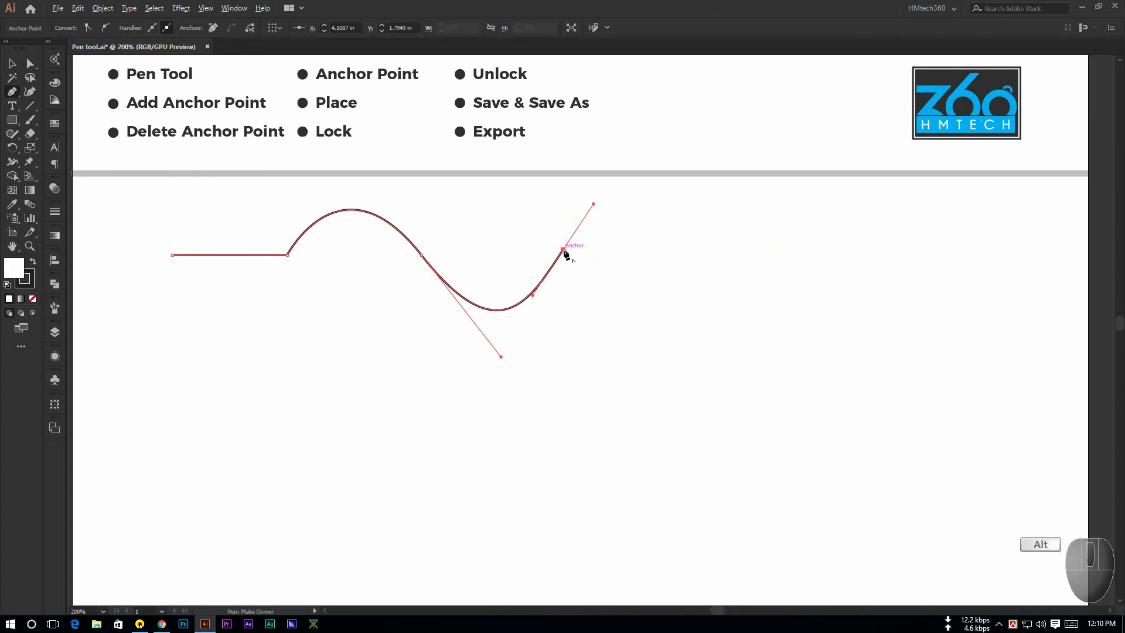
pyautogui.keyDown('alt'); pyautogui.click(564, 251); pyautogui.keyUp('alt')
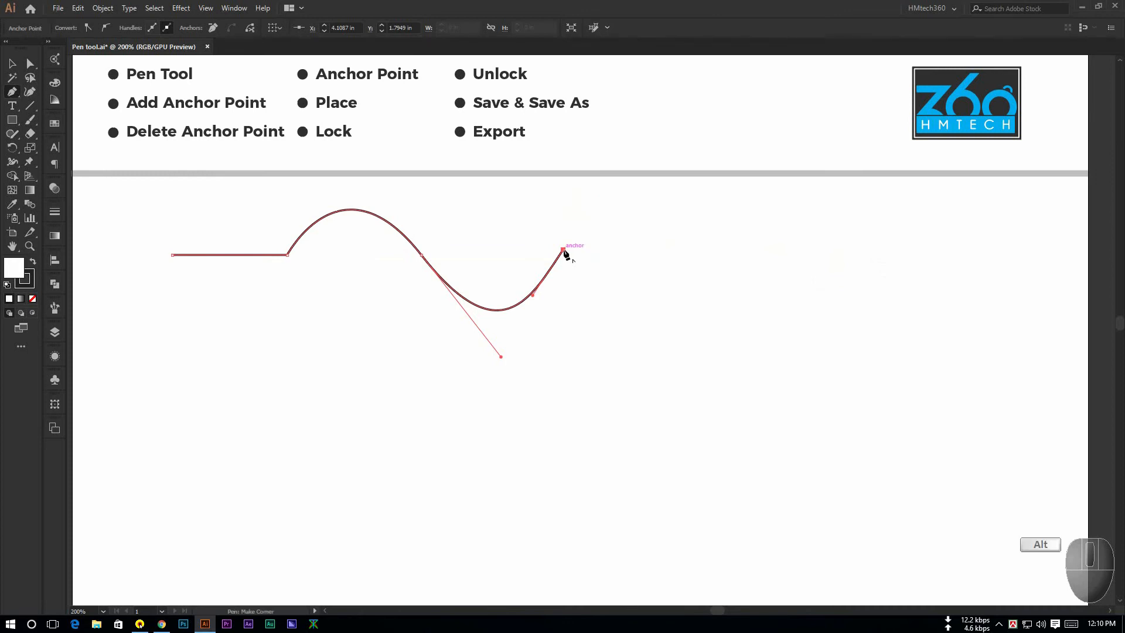
pyautogui.keyDown('shift'); pyautogui.click(788, 250); pyautogui.keyUp('shift')
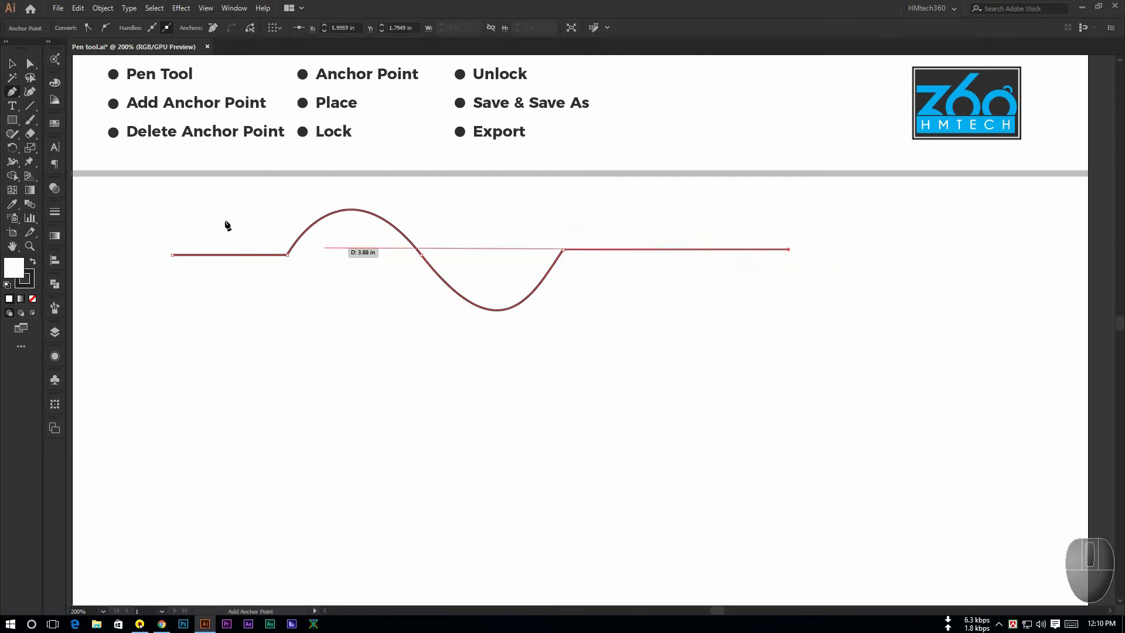
pyautogui.click(12, 64)
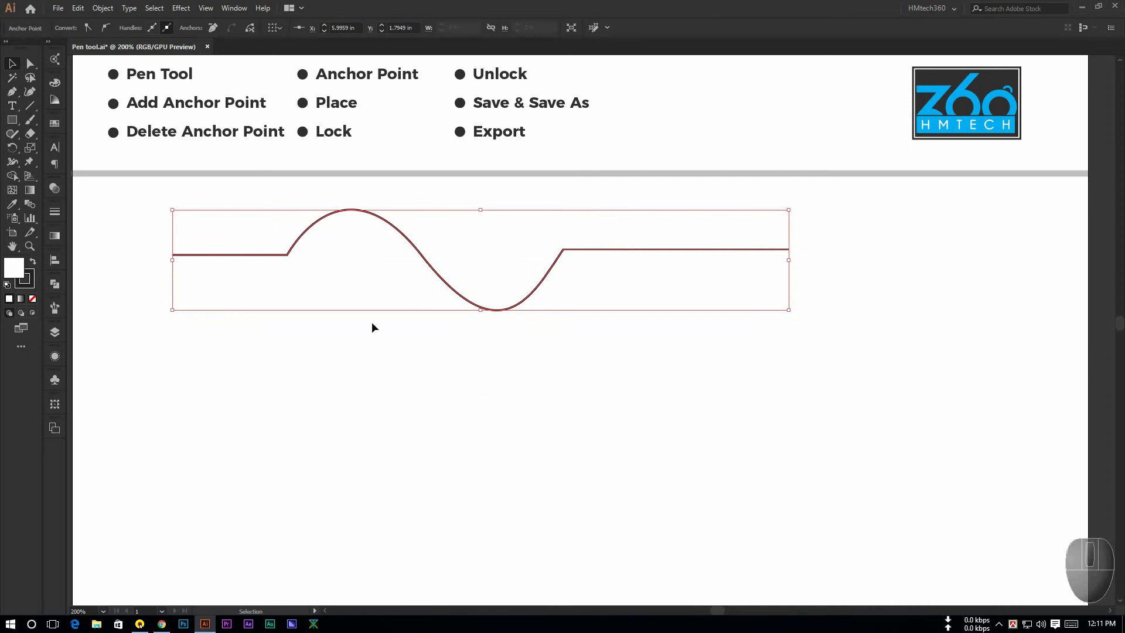
# Step: Draw a closed curved shape about 0.34 in wide and 0.96 in tall below the wave, using two anchor points
pyautogui.press('p')
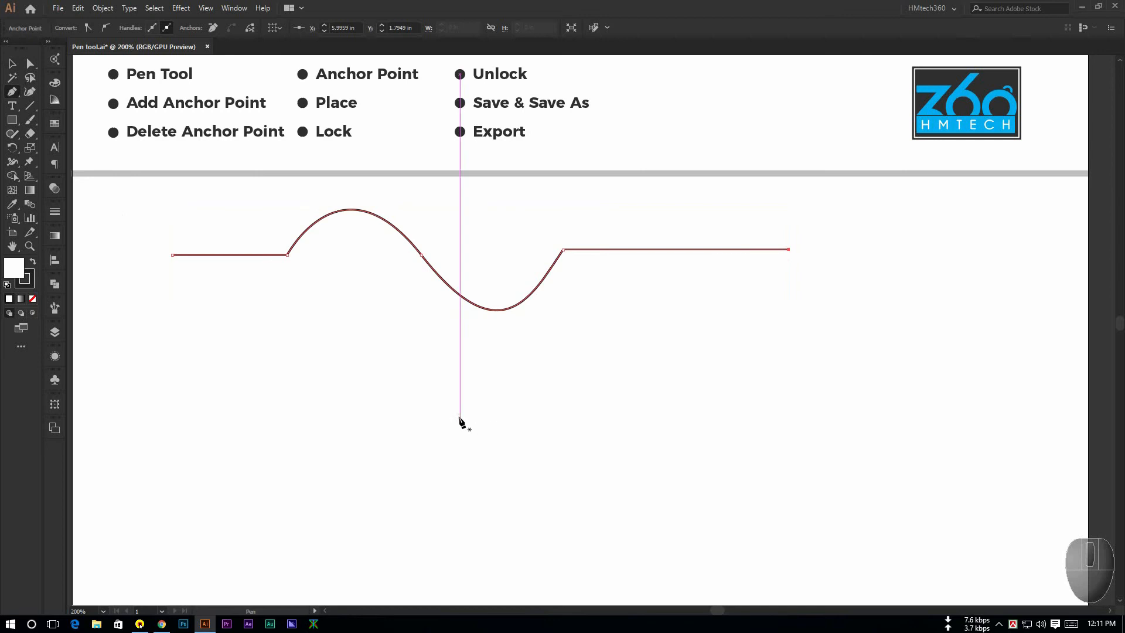
pyautogui.press('space')
pyautogui.moveTo(459, 422); pyautogui.dragTo(429, 359)
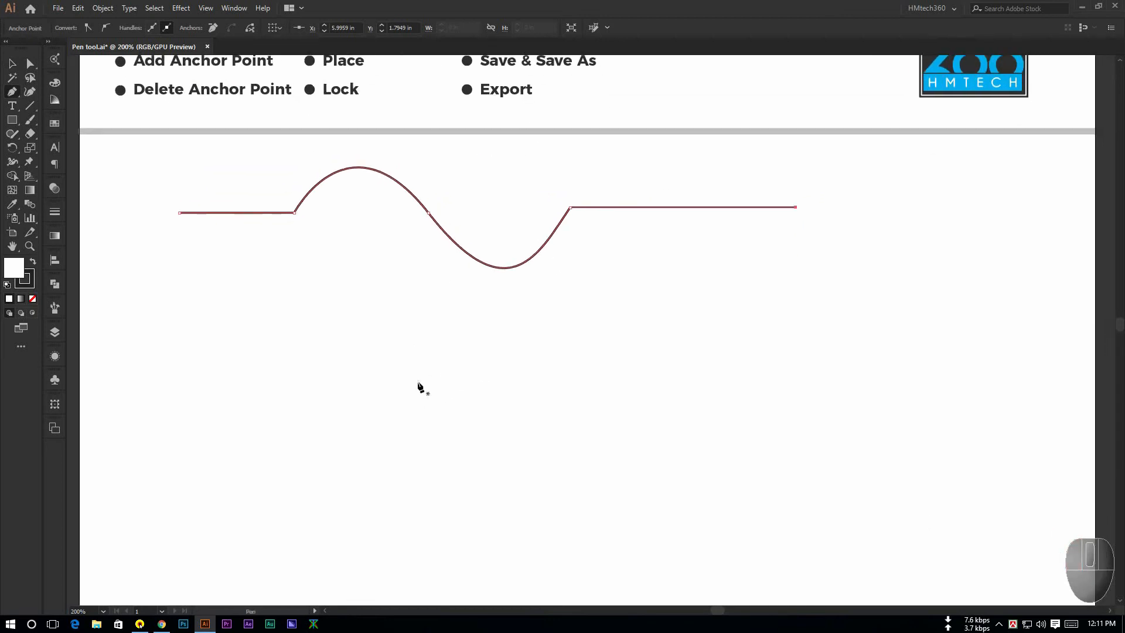
pyautogui.click(364, 313)
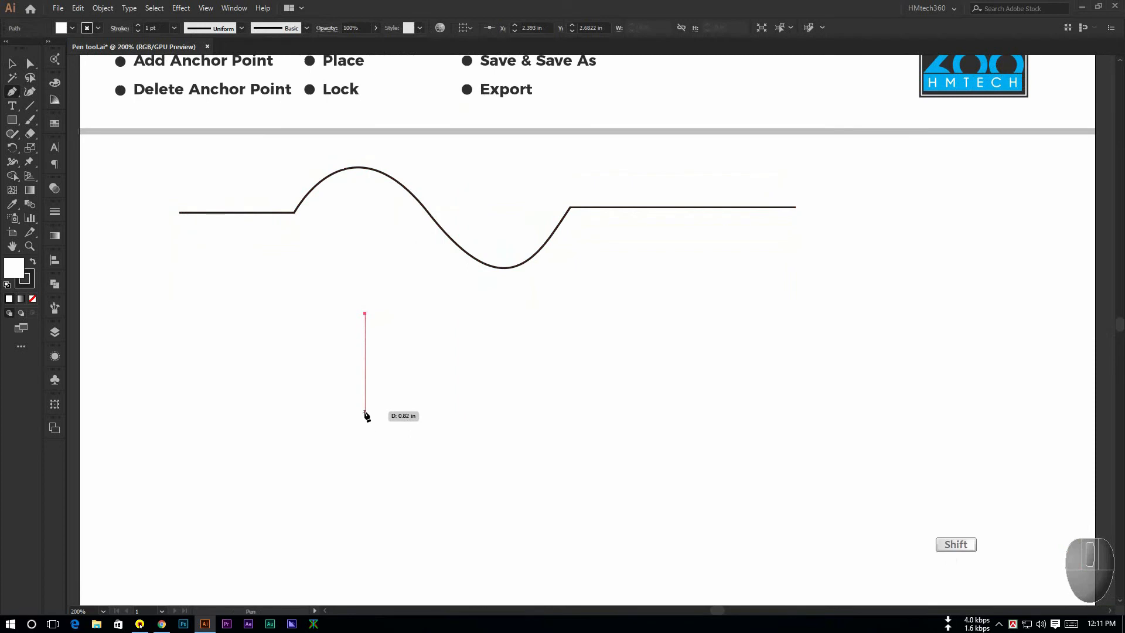
pyautogui.moveTo(365, 412); pyautogui.dragTo(365, 417)
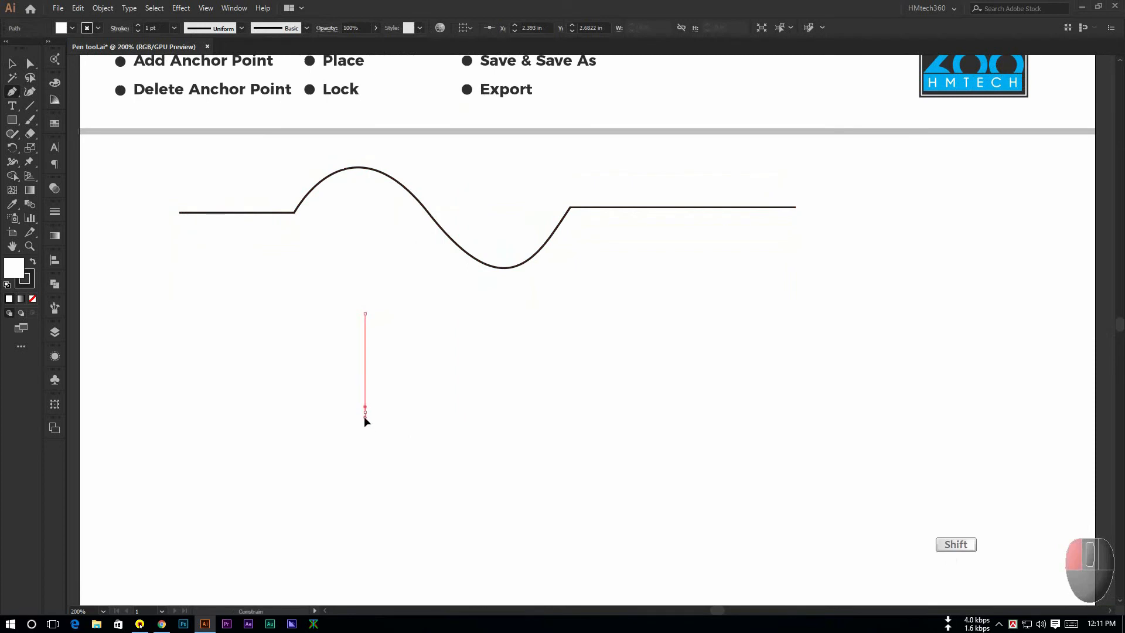
pyautogui.moveTo(365, 417); pyautogui.dragTo(410, 477)
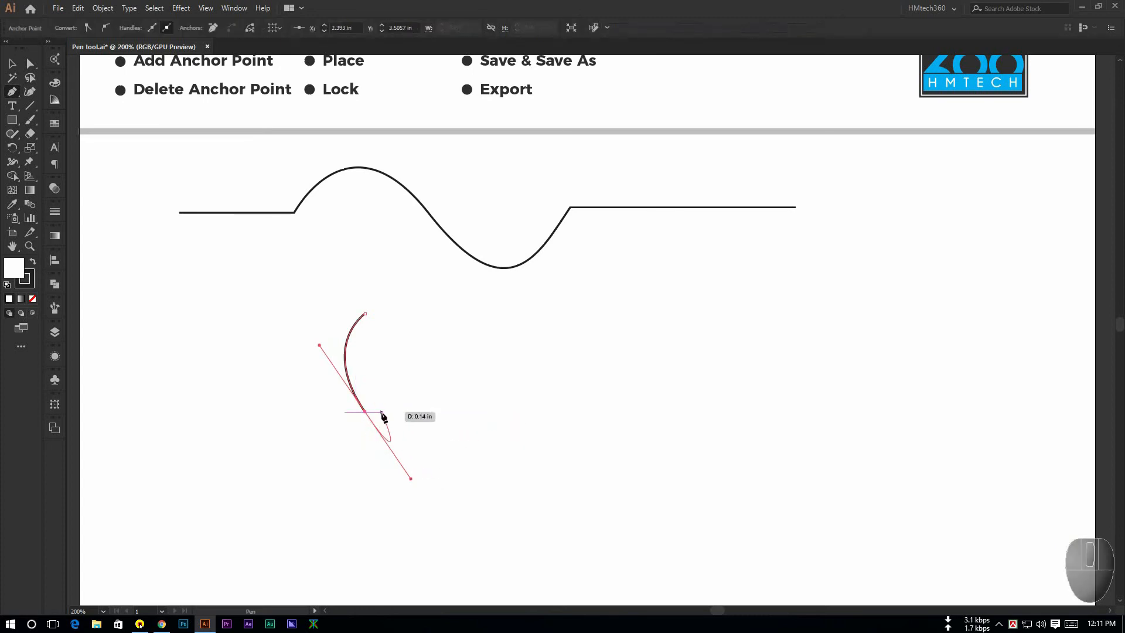
pyautogui.click(366, 314)
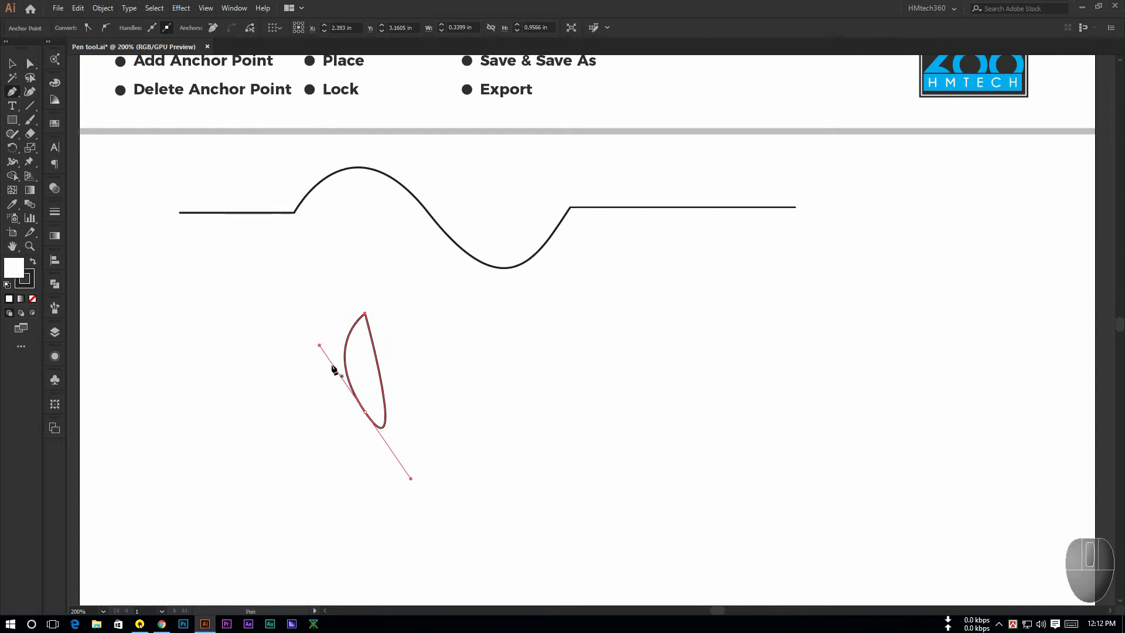
# Step: Undo the closed shape's closing segment and its second anchor, back to the starting anchor
pyautogui.moveTo(383, 427); pyautogui.dragTo(399, 429)
pyautogui.hotkey('ctrl', 'z')
pyautogui.hotkey('ctrl', 'z')
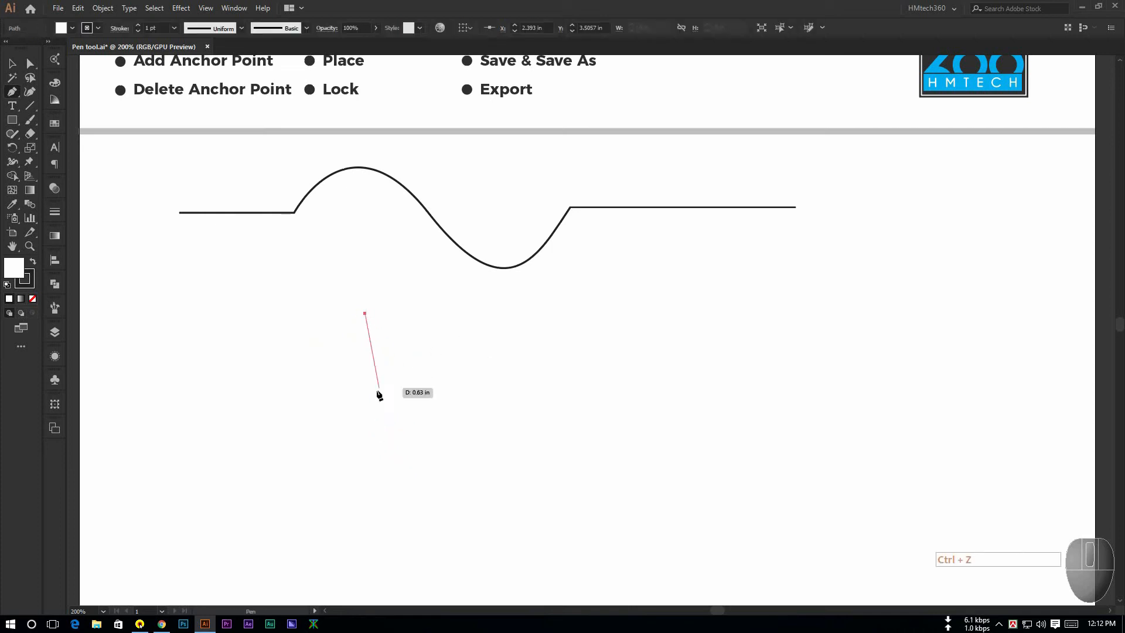
# Step: Draw a closed leaf shape about 0.37 in wide and 0.83 in tall, removing the lower anchor's outgoing handle before closing it with a curve
pyautogui.press('shift')
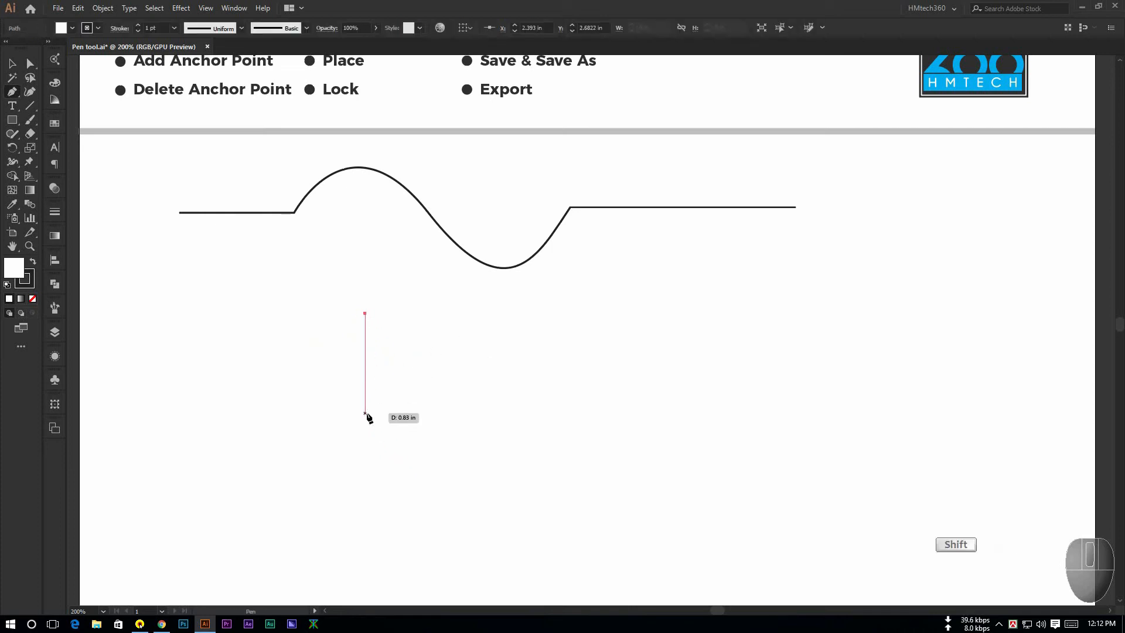
pyautogui.moveTo(366, 414); pyautogui.dragTo(413, 473)
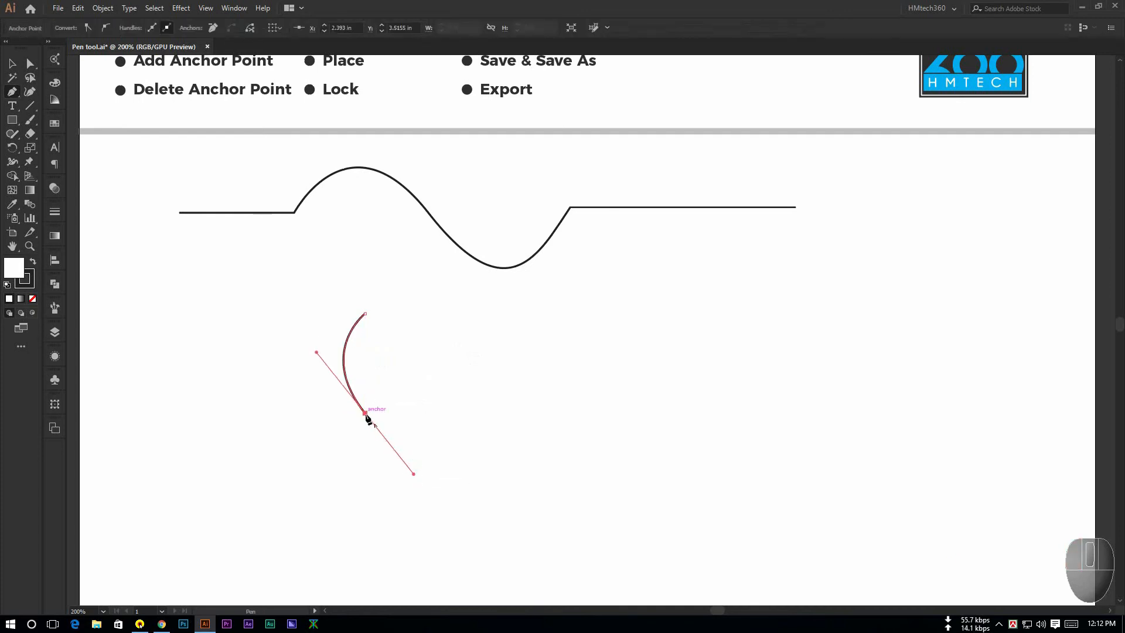
pyautogui.moveTo(366, 415); pyautogui.dragTo(413, 478)
pyautogui.moveTo(363, 415); pyautogui.dragTo(398, 450)
pyautogui.press('alt')
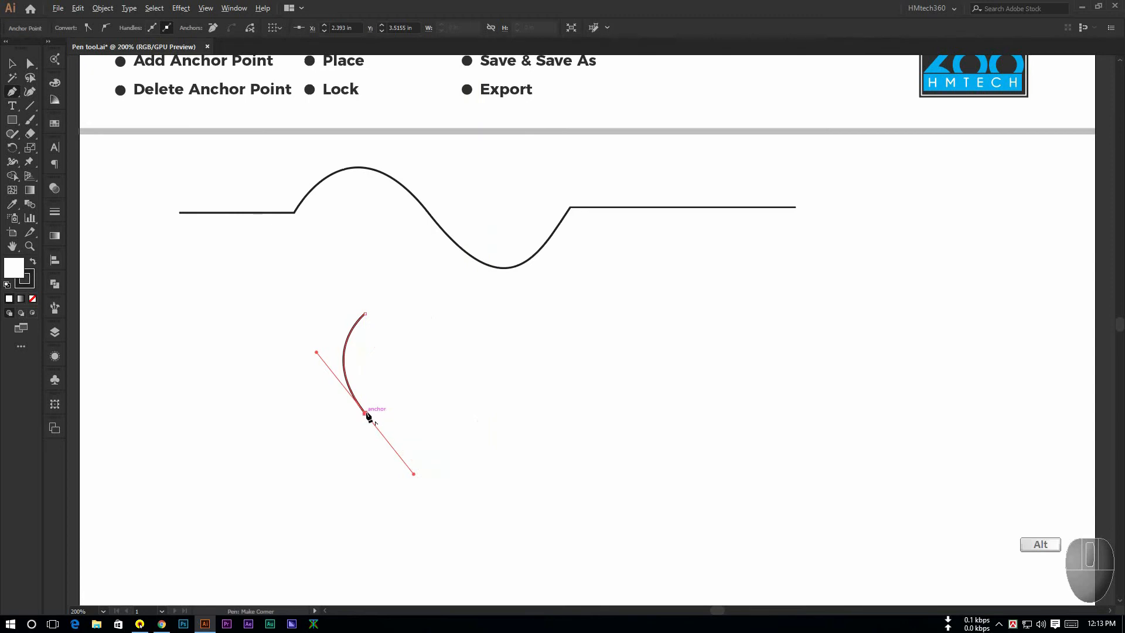
pyautogui.keyDown('alt'); pyautogui.click(366, 414); pyautogui.keyUp('alt')
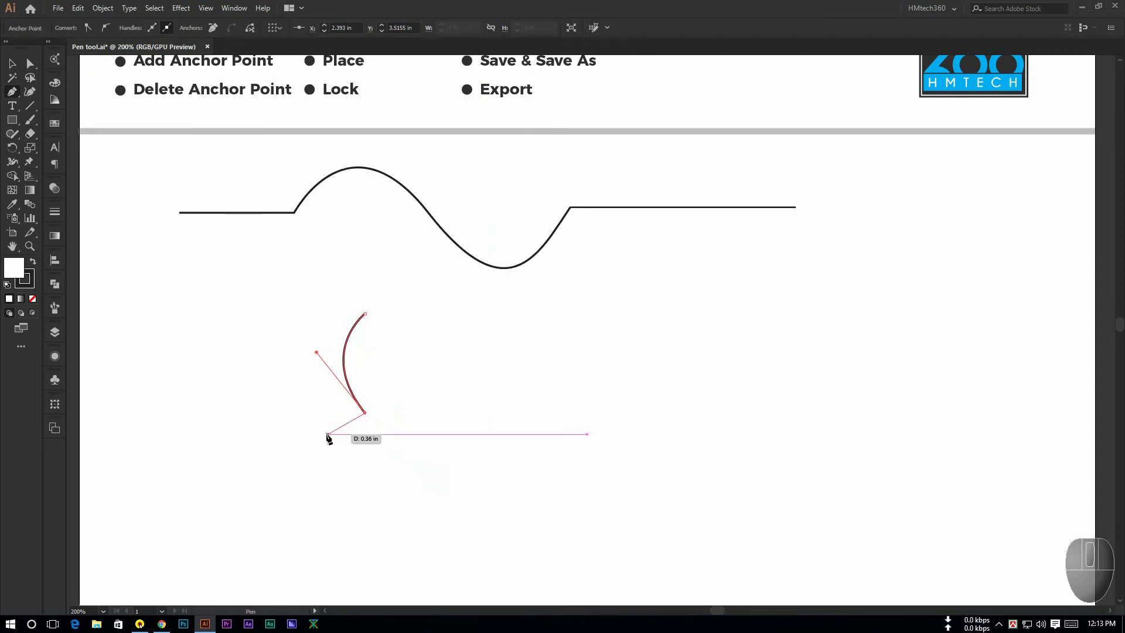
pyautogui.moveTo(327, 436); pyautogui.dragTo(369, 319)
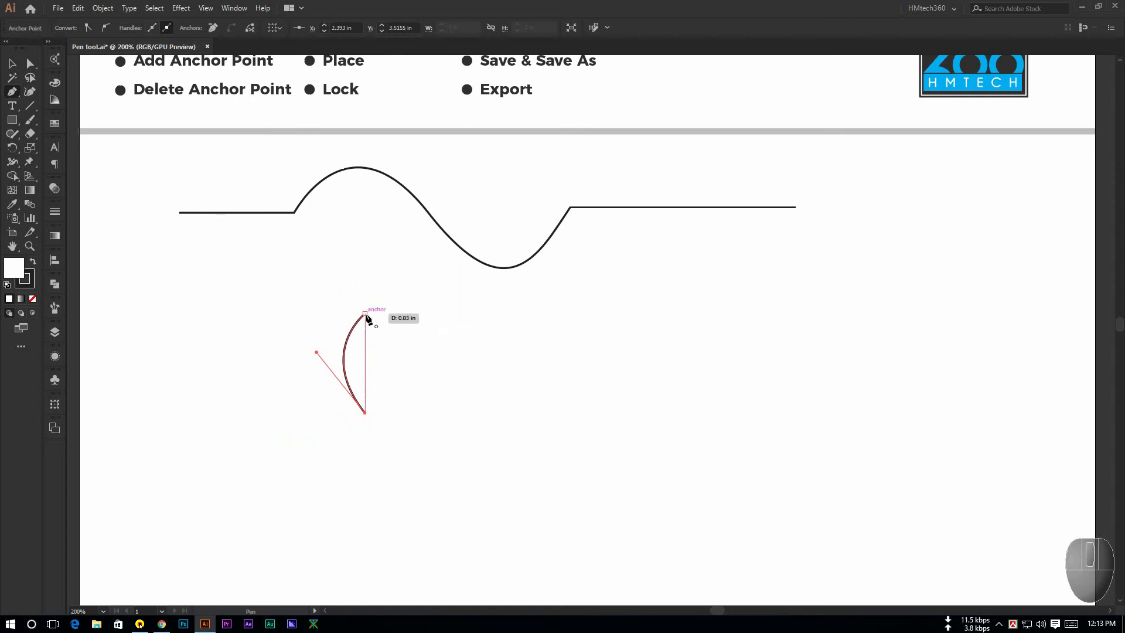
pyautogui.moveTo(366, 314)
pyautogui.mouseDown()
pyautogui.moveTo(338, 244)
pyautogui.moveTo(325, 233)
pyautogui.moveTo(313, 262)
pyautogui.mouseUp()
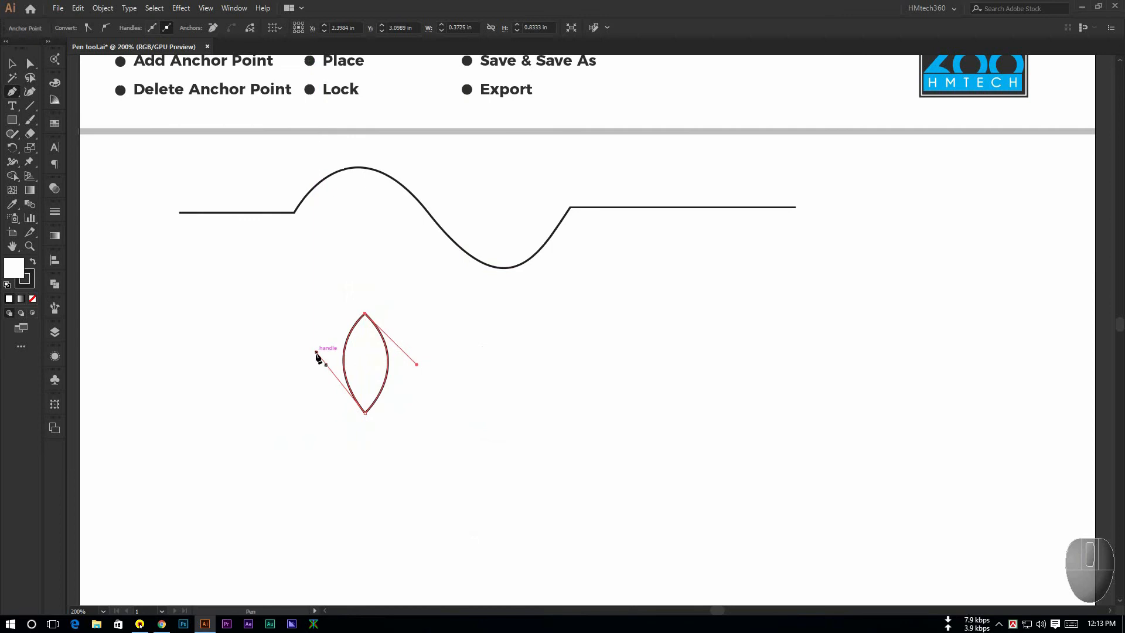
# Step: With Direct Selection, fine-tune the leaf's two curved sides by adjusting the direction handles of its upper and lower anchors, and deselect it
pyautogui.click(31, 66)
pyautogui.click(352, 273)
pyautogui.click(365, 315)
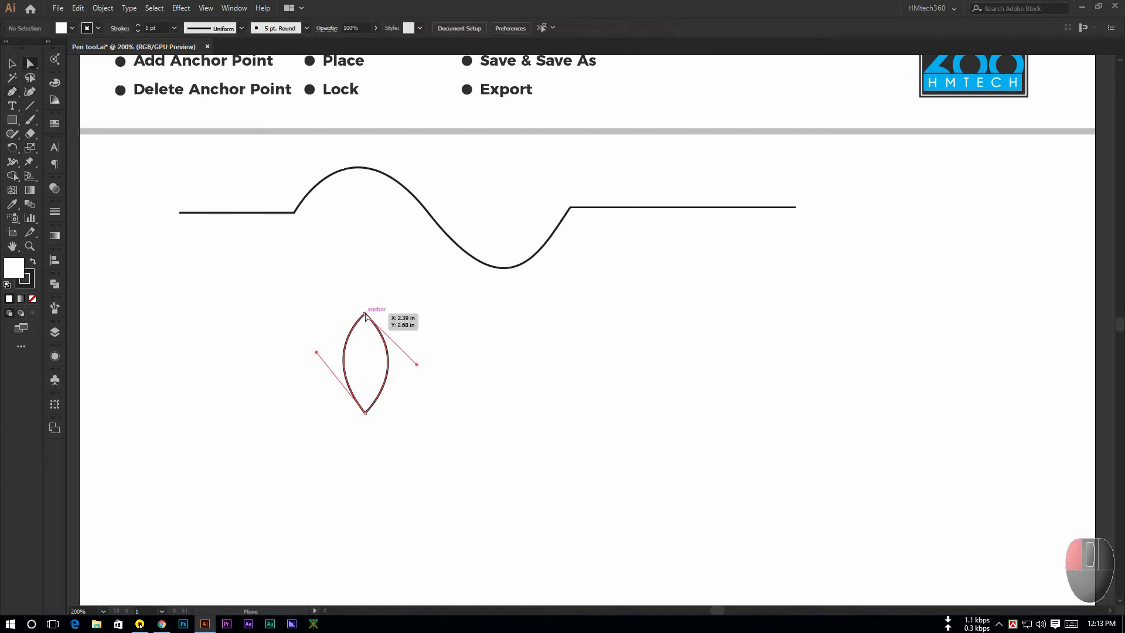
pyautogui.moveTo(416, 364); pyautogui.dragTo(414, 353)
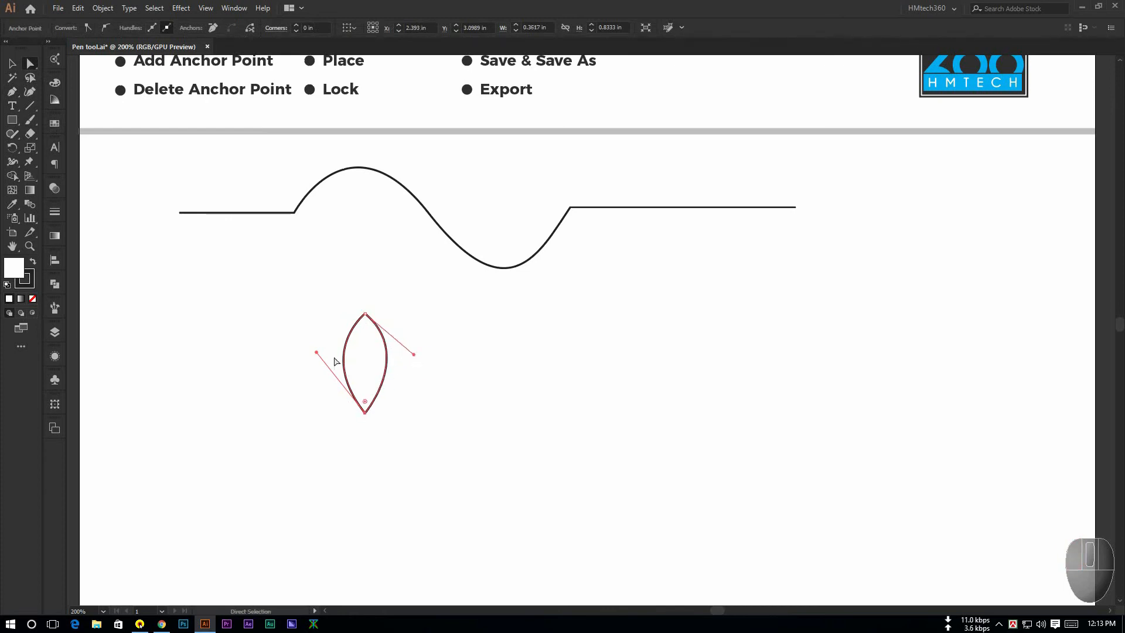
pyautogui.moveTo(317, 353); pyautogui.dragTo(314, 351)
pyautogui.click(411, 376)
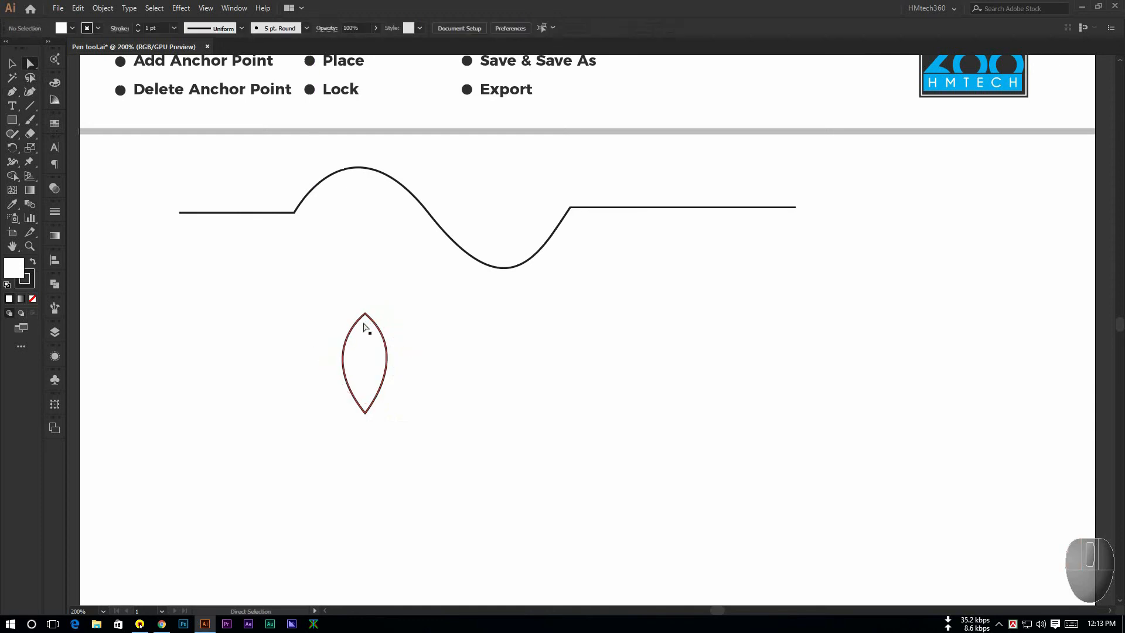
# Step: With the Anchor Point tool, reshape both sides of the leaf to a width of about 0.36 in
pyautogui.click(13, 95)
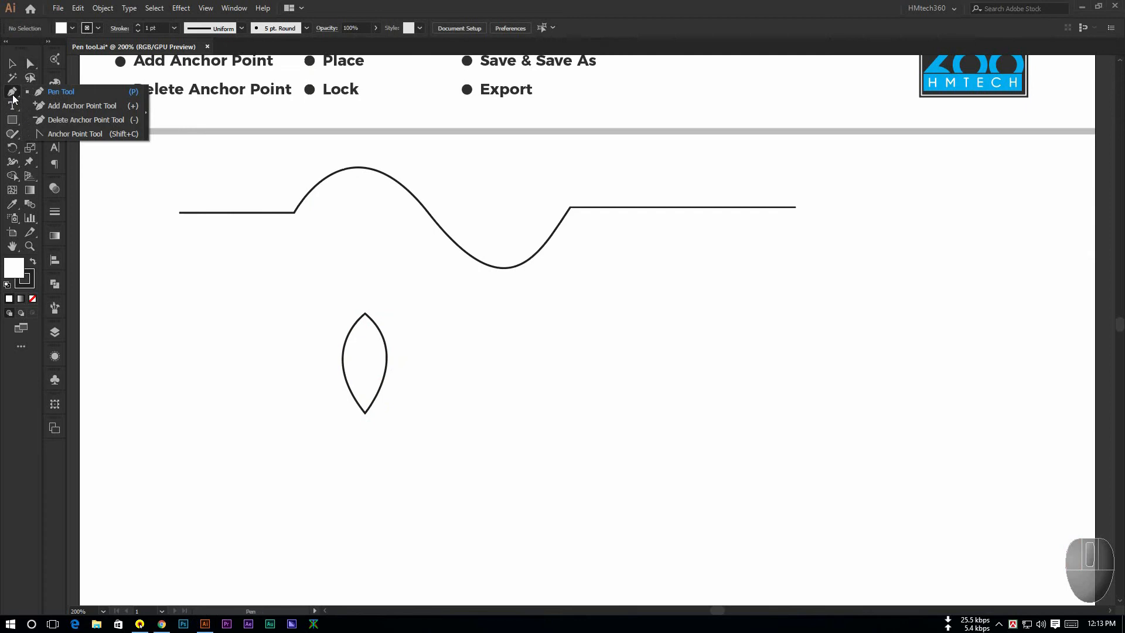
pyautogui.click(78, 134)
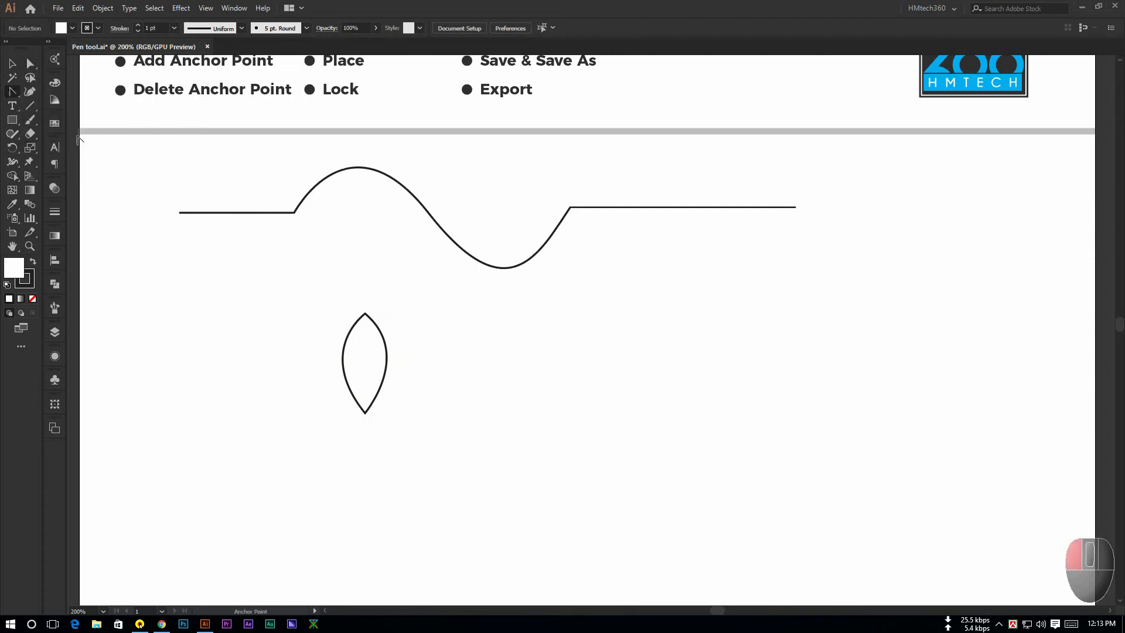
pyautogui.moveTo(386, 343); pyautogui.dragTo(411, 356)
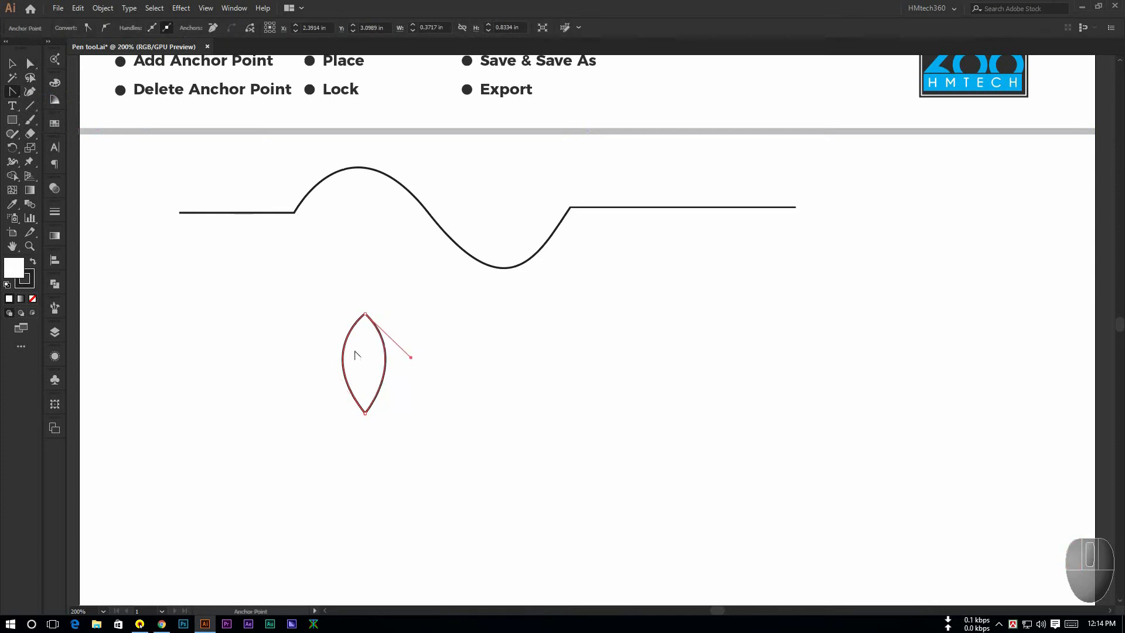
pyautogui.moveTo(314, 351); pyautogui.dragTo(314, 353)
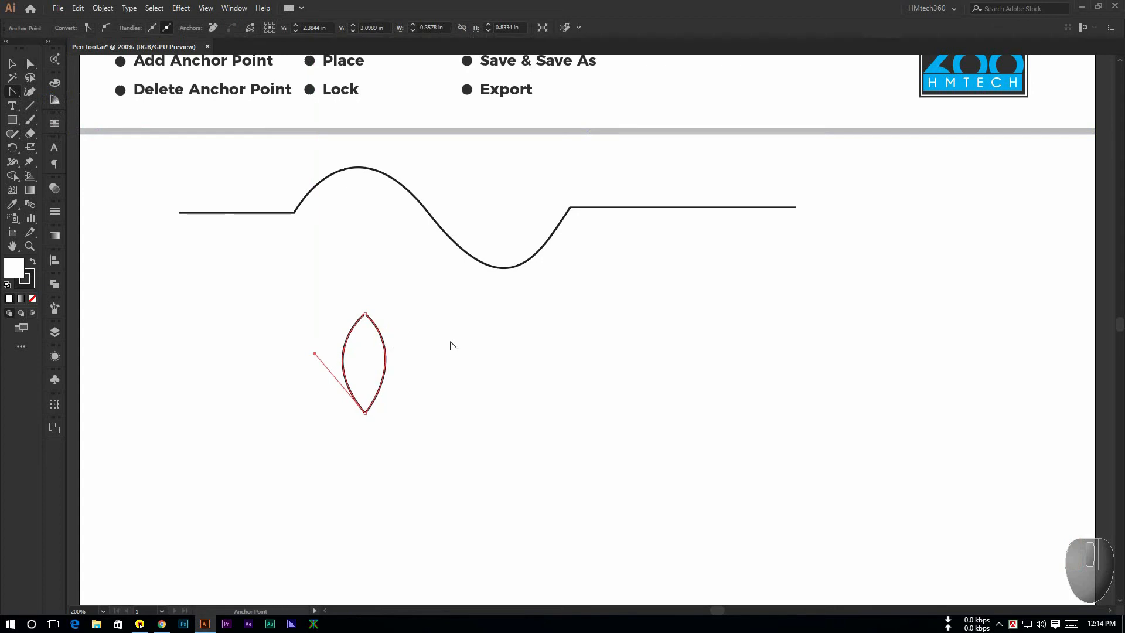
# Step: With the Pen tool, draw a straight horizontal line beside the leaf, ending at X about 6.6 in, and deselect it
pyautogui.click(14, 63)
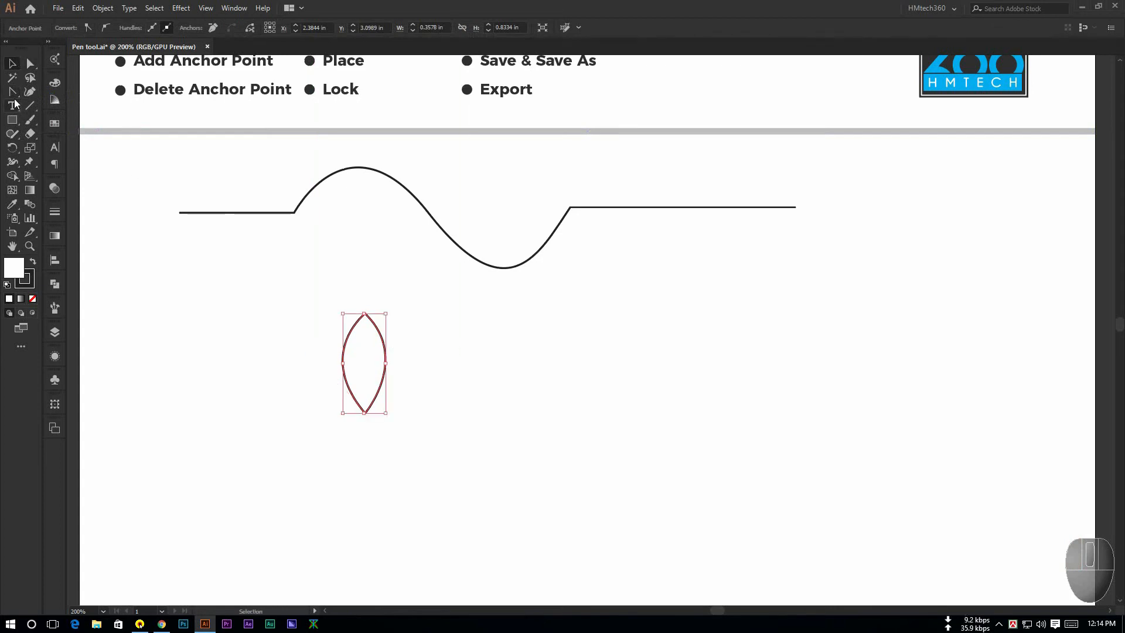
pyautogui.click(13, 94)
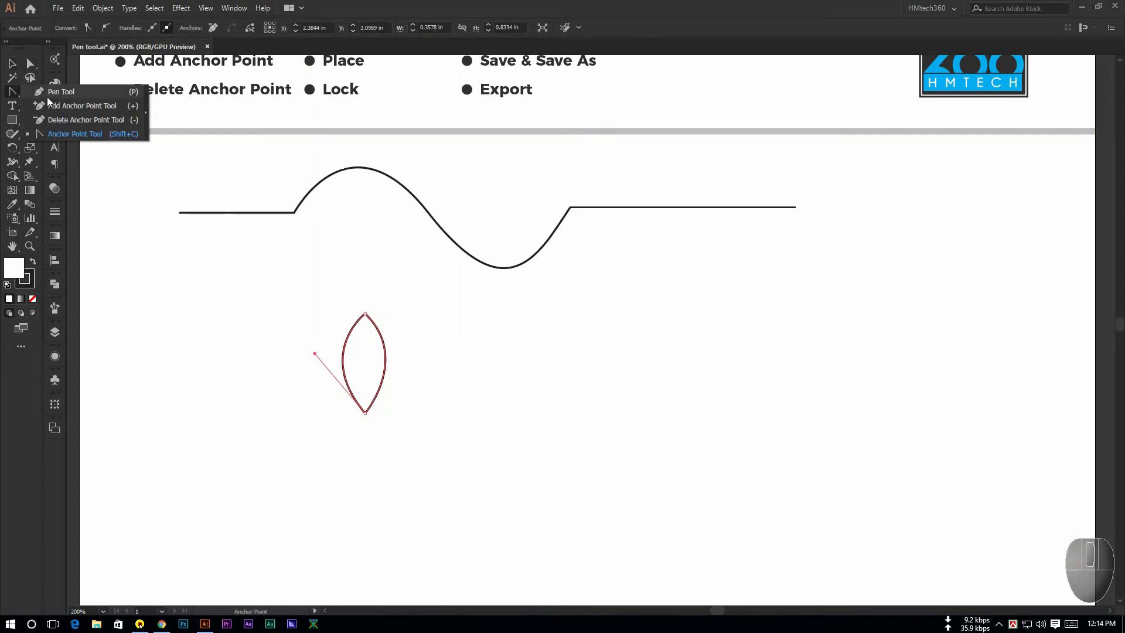
pyautogui.click(57, 92)
pyautogui.press('space')
pyautogui.moveTo(462, 404); pyautogui.dragTo(475, 352)
pyautogui.click(427, 302)
pyautogui.keyDown('shift'); pyautogui.click(848, 303); pyautogui.keyUp('shift')
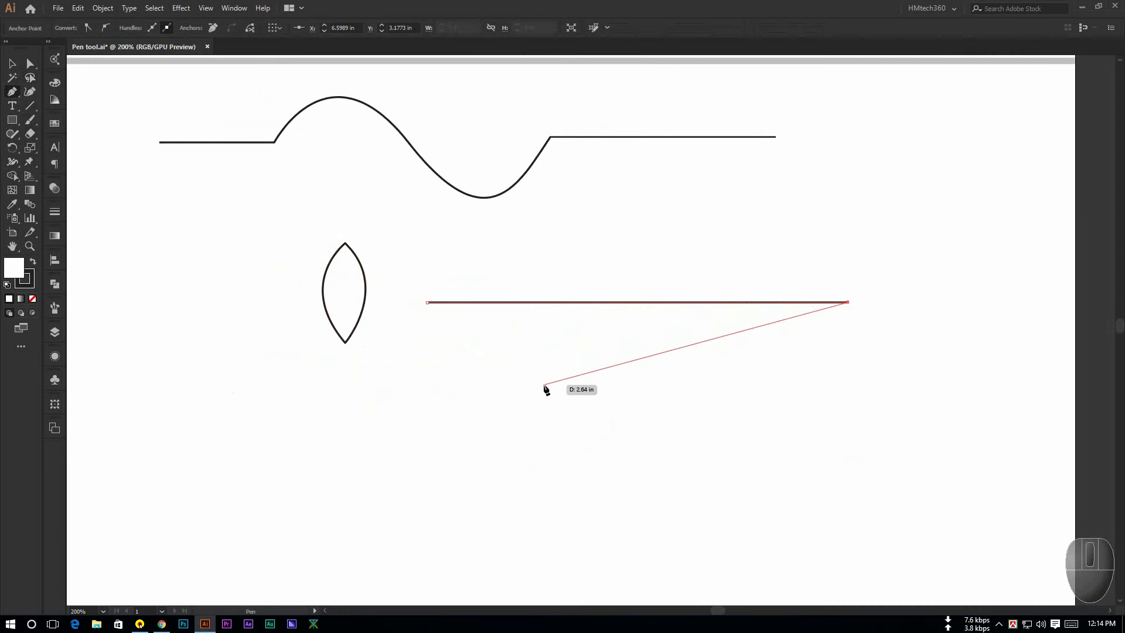
pyautogui.press('p')
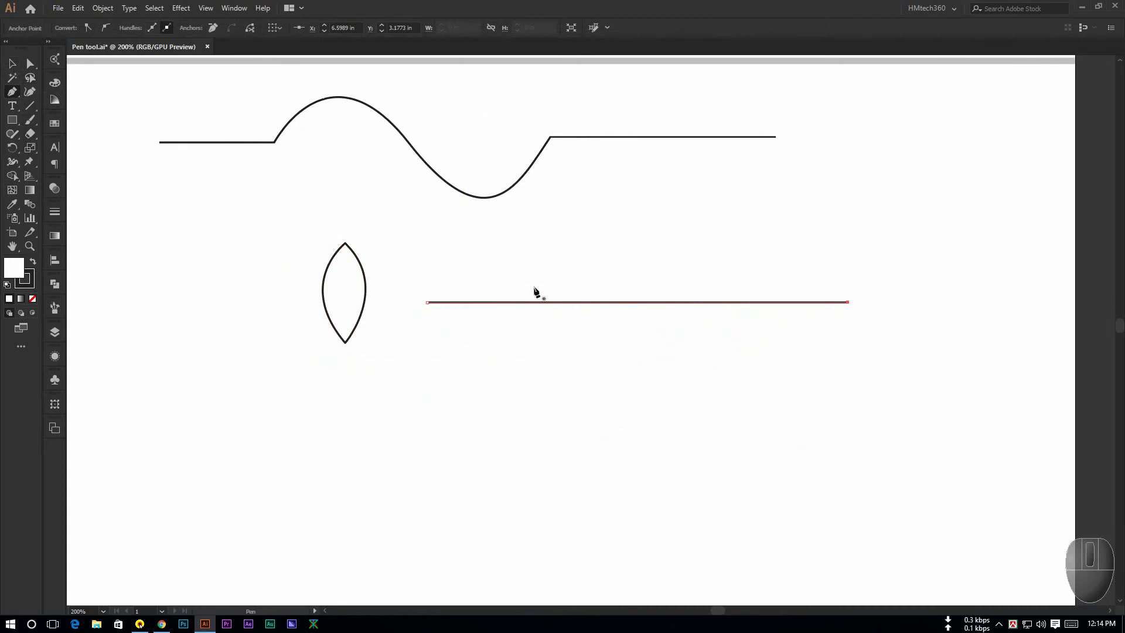
pyautogui.click(13, 93)
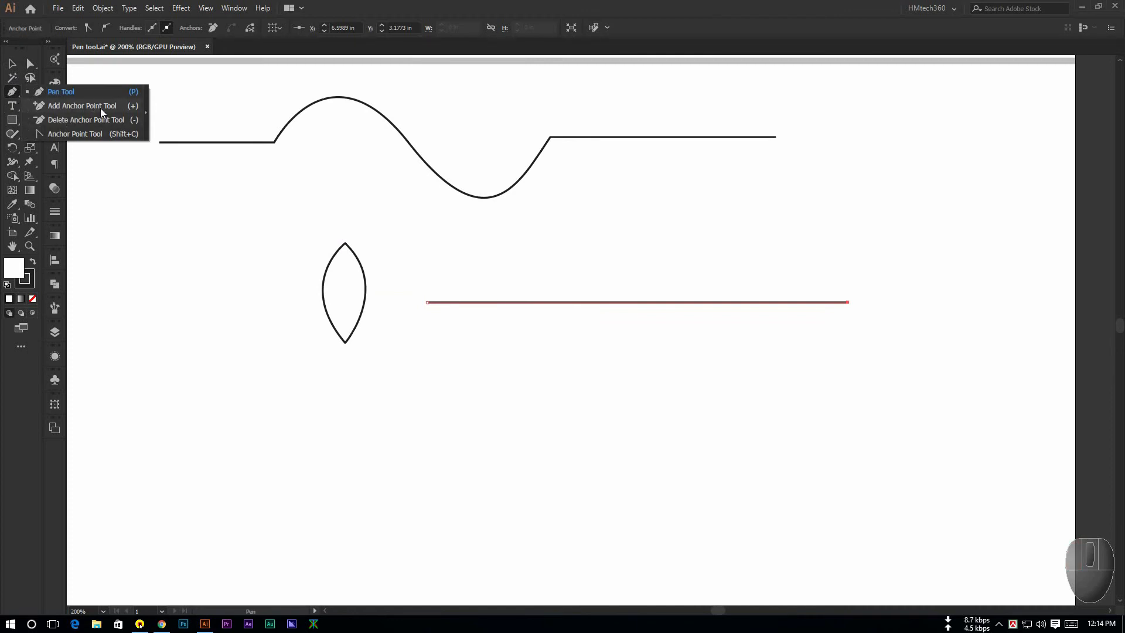
pyautogui.click(6, 60)
pyautogui.click(12, 63)
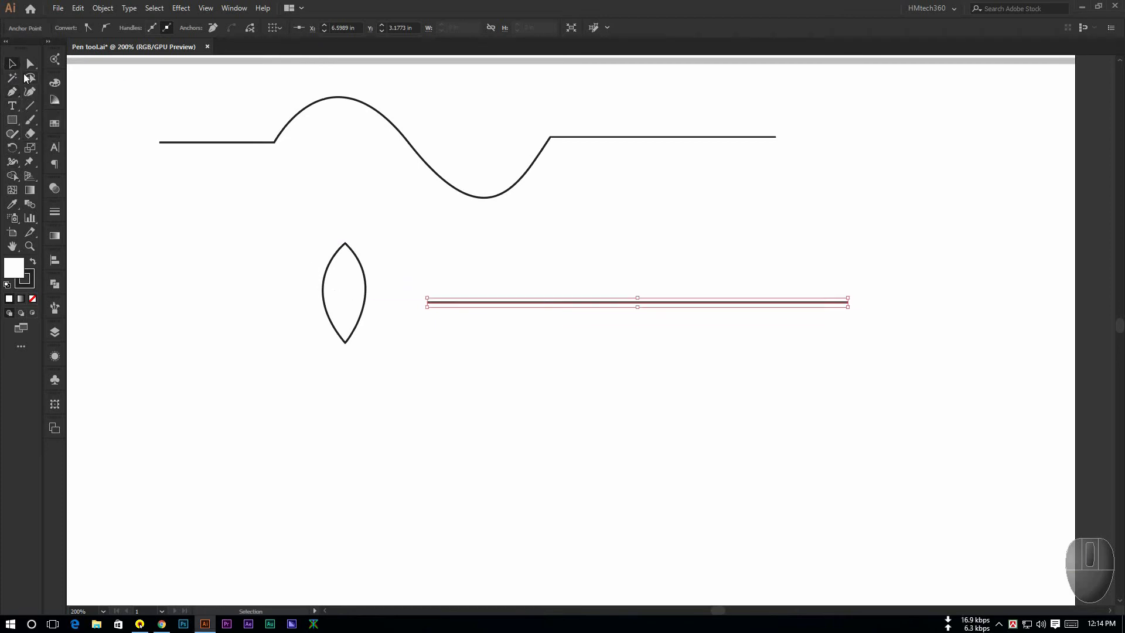
pyautogui.click(458, 329)
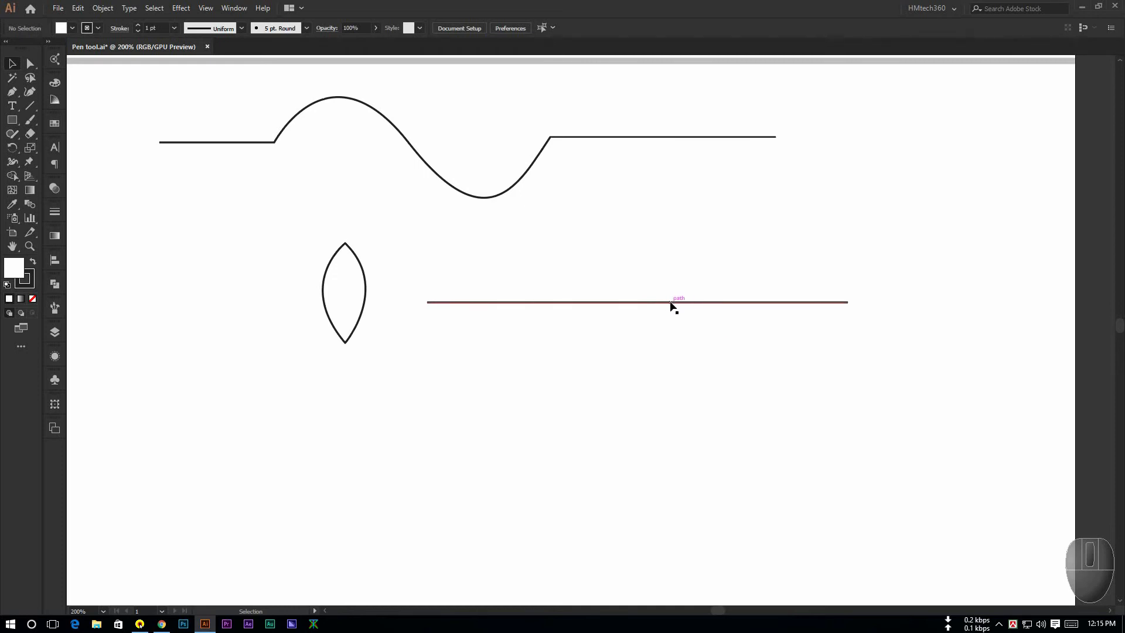
# Step: Add two anchor points along the horizontal line, at X about 3.90 in and 5.67 in
pyautogui.scroll(3, 674, 340)
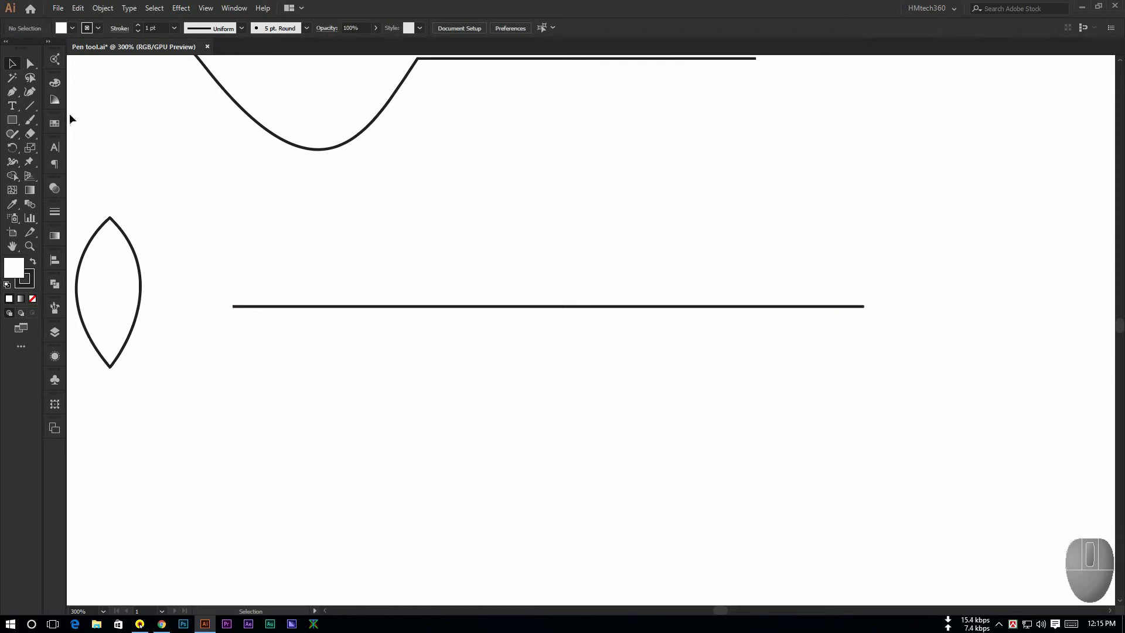
pyautogui.click(9, 93)
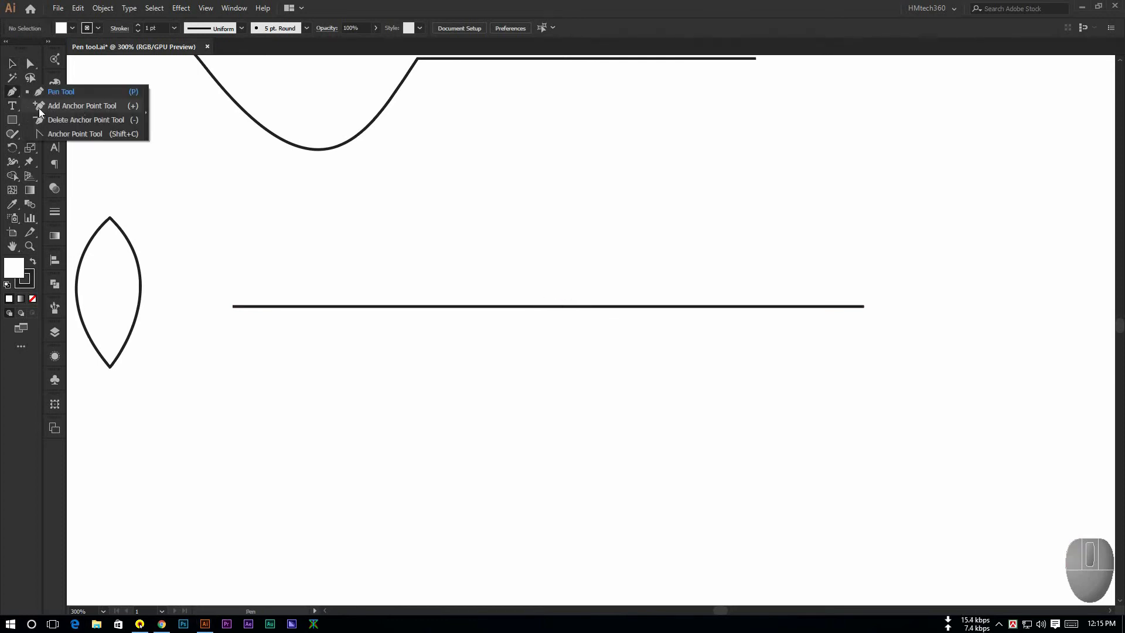
pyautogui.click(90, 106)
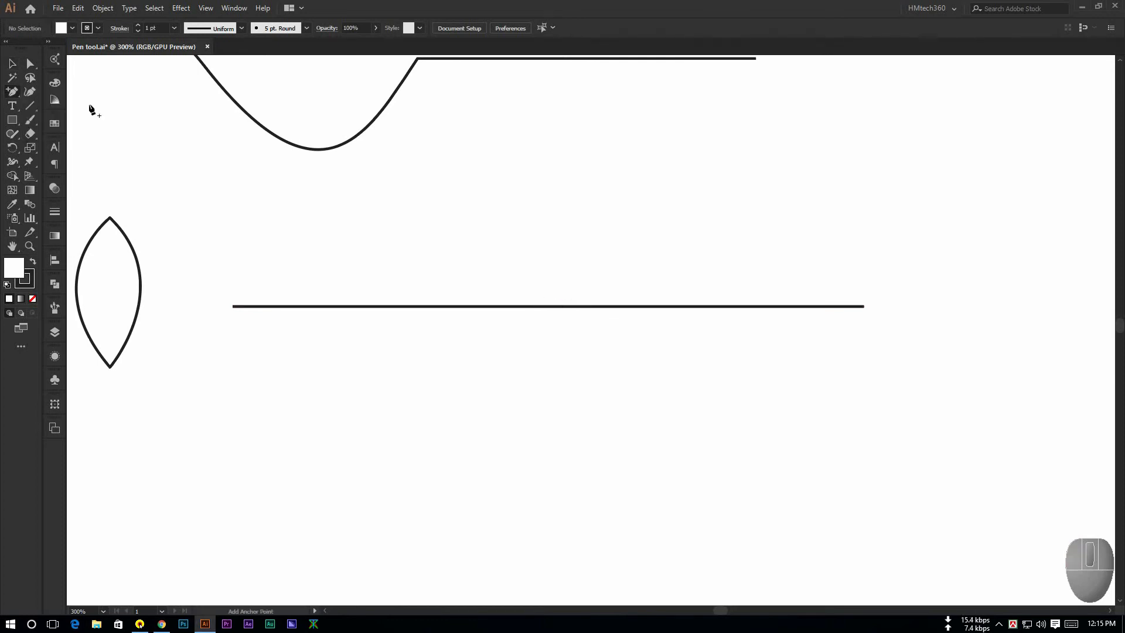
pyautogui.click(381, 307)
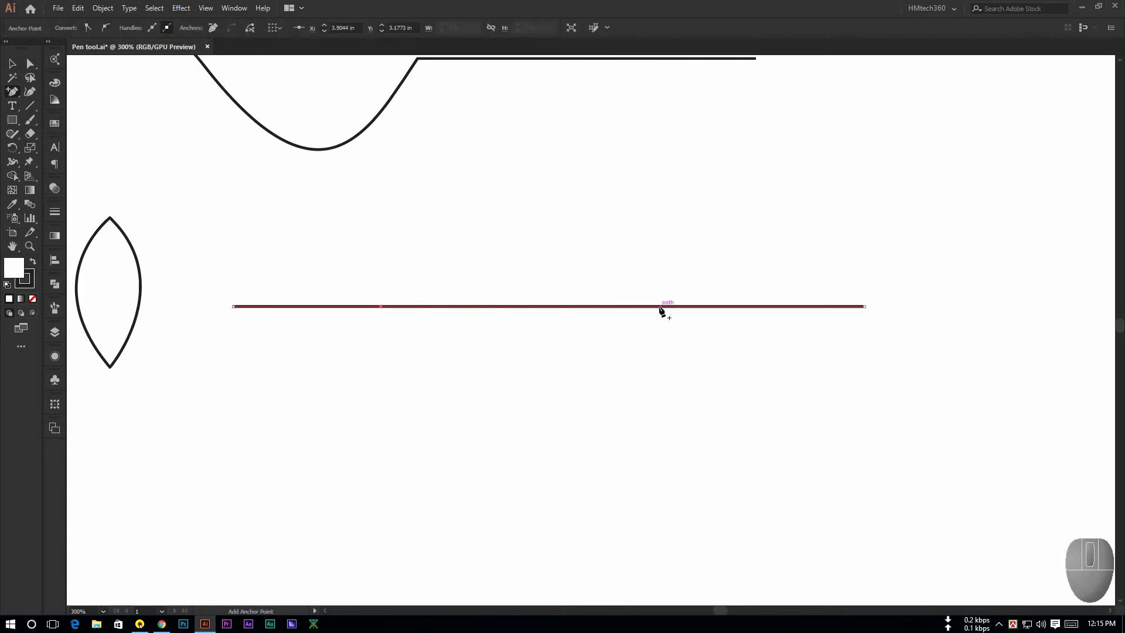
pyautogui.click(698, 306)
# Step: With Direct Selection, move the first added anchor up to Y about 2.84 in and the second down to about 3.42 in
pyautogui.click(35, 70)
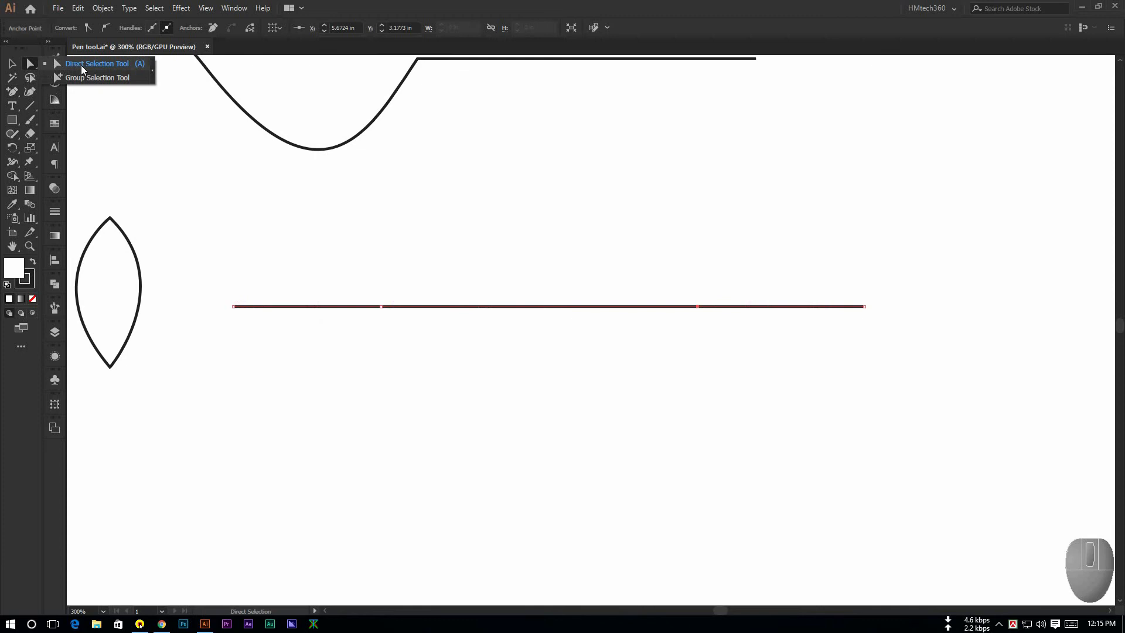
pyautogui.click(81, 65)
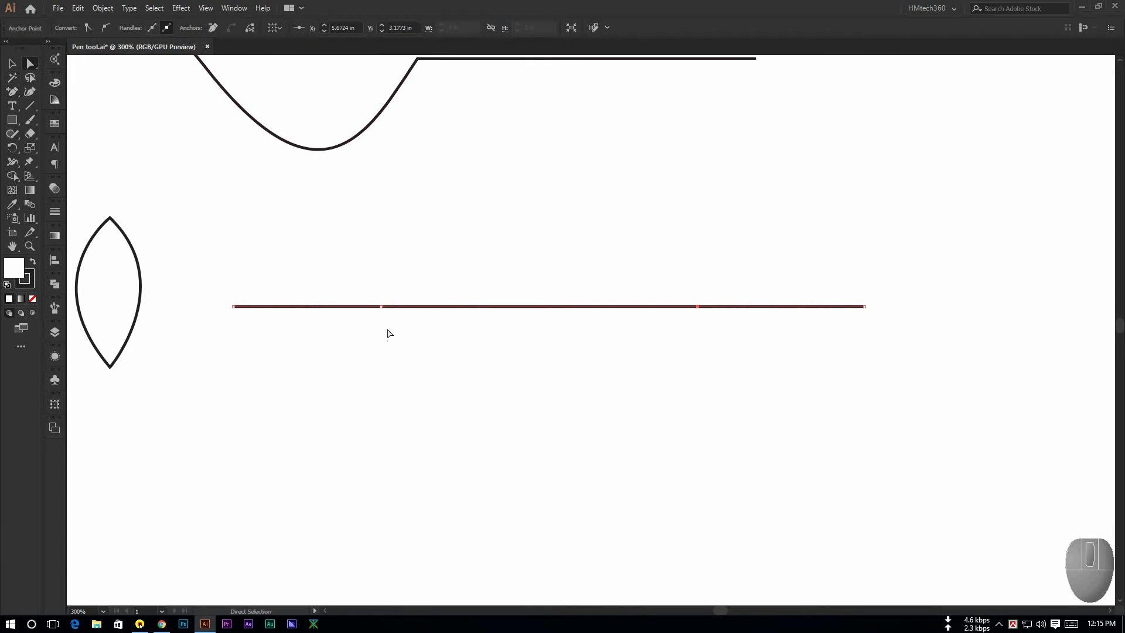
pyautogui.click(381, 310)
pyautogui.click(384, 310)
pyautogui.moveTo(383, 310); pyautogui.dragTo(383, 245)
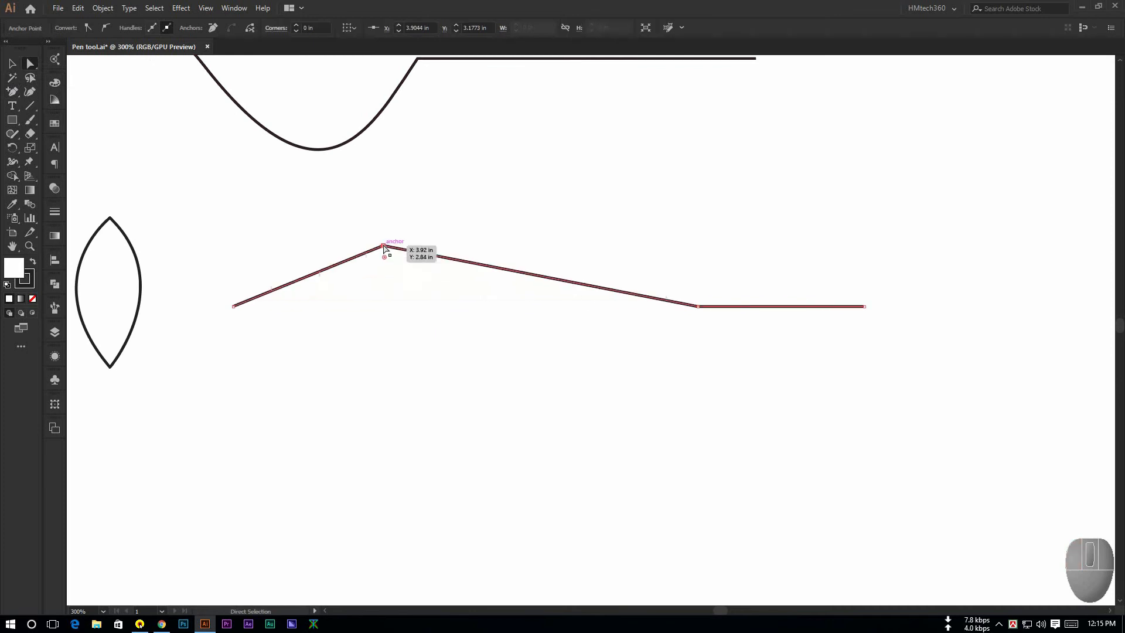
pyautogui.click(699, 308)
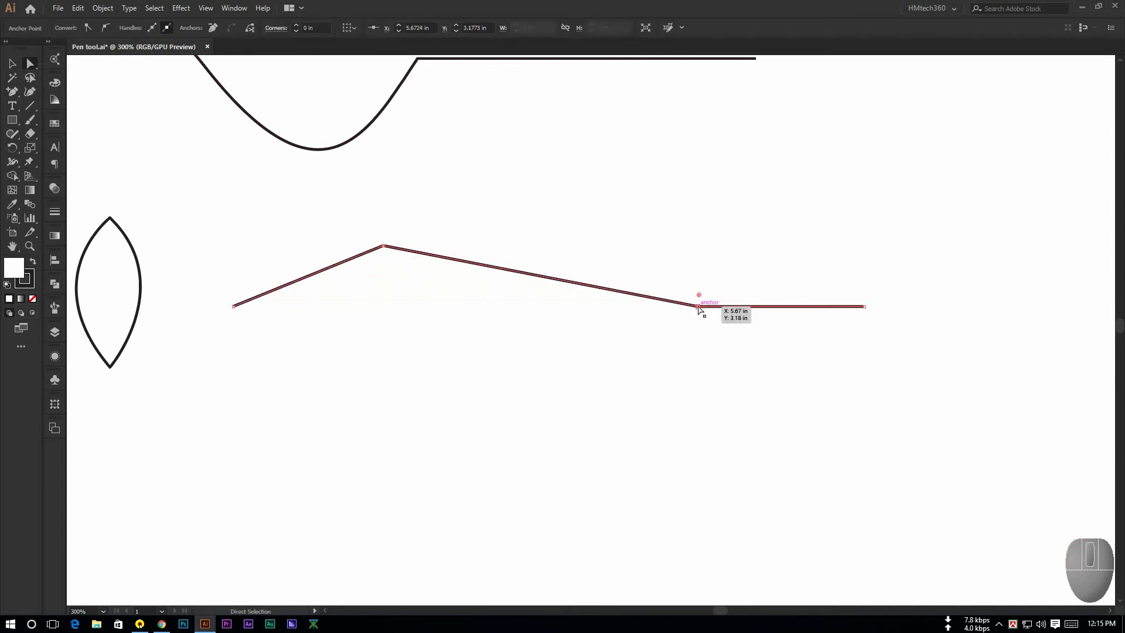
pyautogui.moveTo(698, 306); pyautogui.dragTo(697, 350)
pyautogui.click(693, 396)
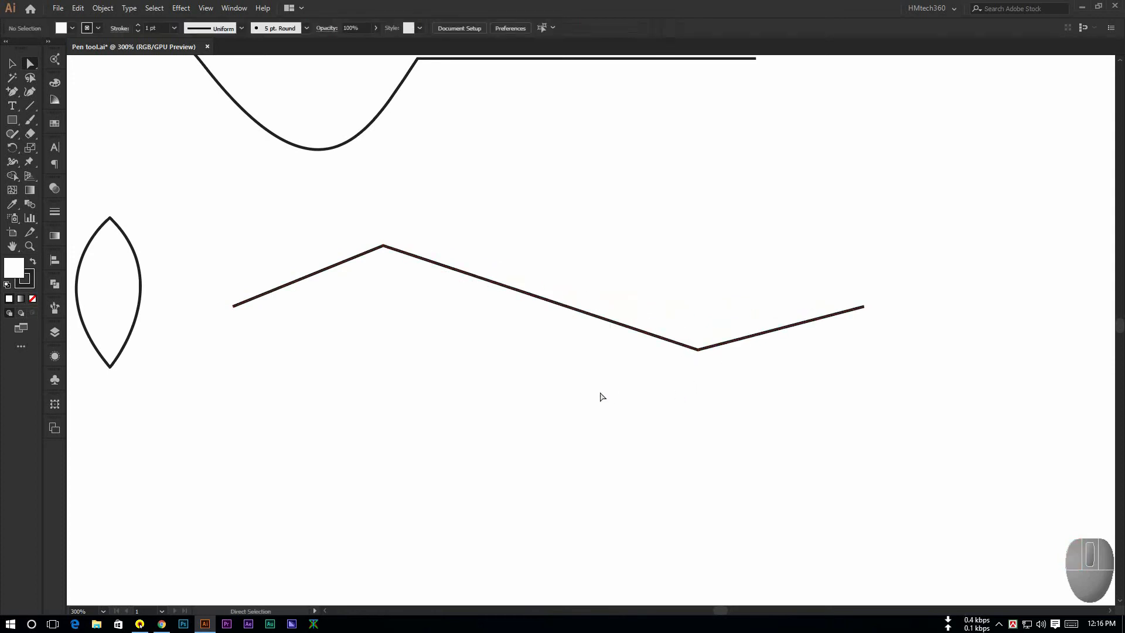
# Step: Marquee-select the zigzag line's peak and valley anchors in turn with Direct Selection
pyautogui.moveTo(339, 213); pyautogui.dragTo(458, 326)
pyautogui.click(284, 203)
pyautogui.moveTo(322, 206); pyautogui.dragTo(732, 286)
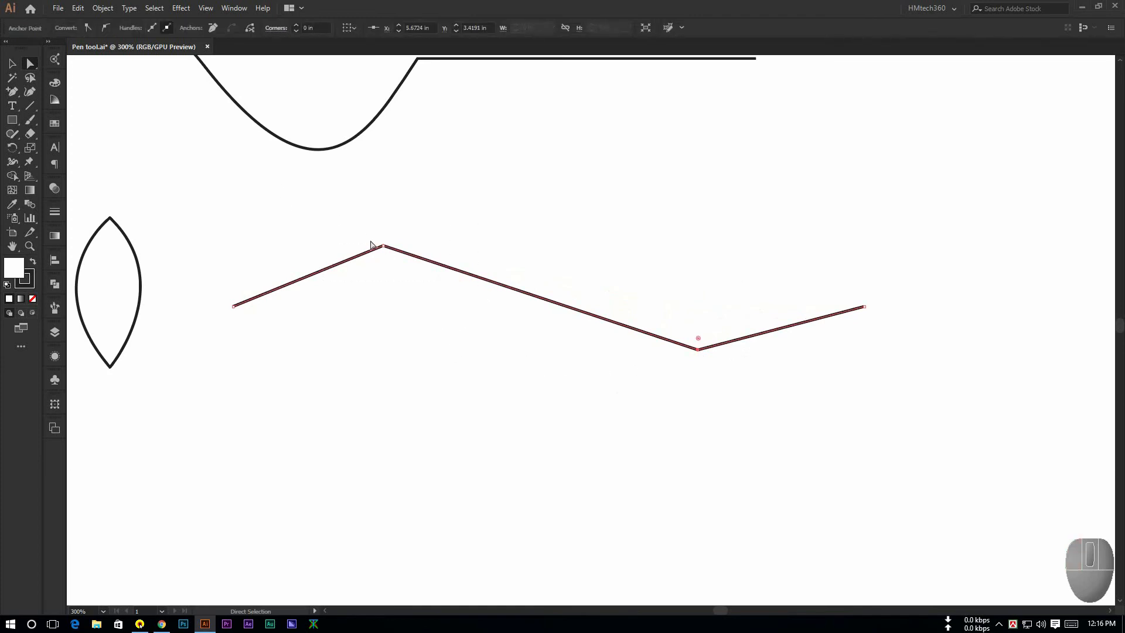
pyautogui.moveTo(361, 223); pyautogui.dragTo(433, 316)
pyautogui.moveTo(572, 391); pyautogui.dragTo(728, 305)
pyautogui.click(580, 375)
pyautogui.moveTo(340, 219); pyautogui.dragTo(430, 295)
pyautogui.moveTo(622, 388); pyautogui.dragTo(736, 304)
pyautogui.click(650, 414)
pyautogui.moveTo(621, 416); pyautogui.dragTo(755, 308)
# Step: With the Pen tool, draw a closed square about 0.67 in wide and 0.66 in high below the zigzag line's peak
pyautogui.scroll(-2, 528, 377)
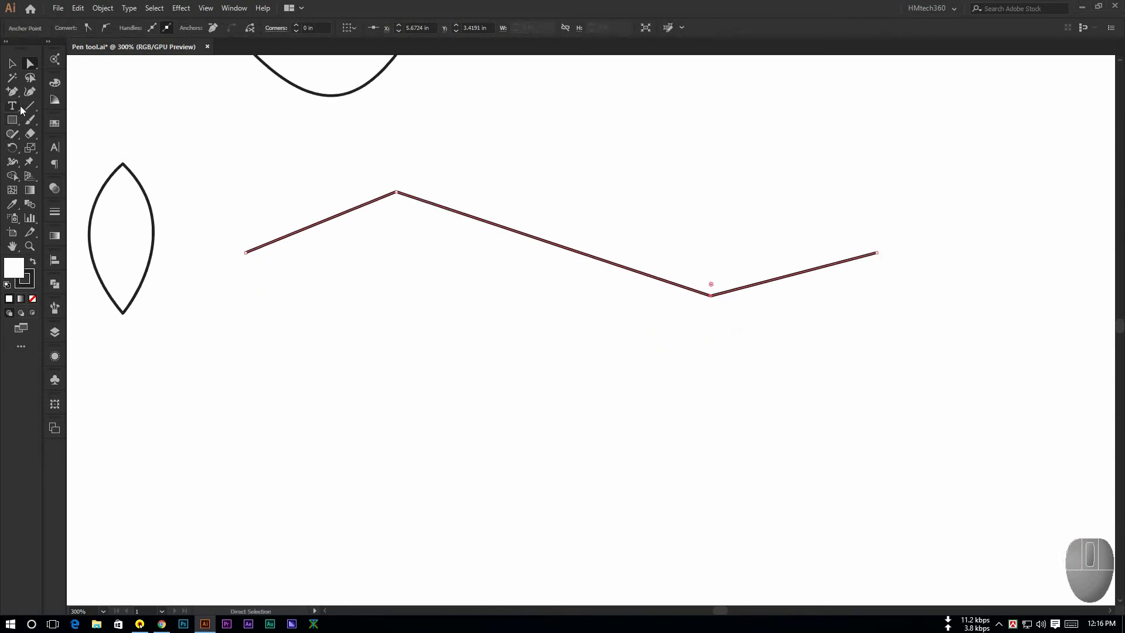
pyautogui.moveTo(12, 92); pyautogui.dragTo(59, 93)
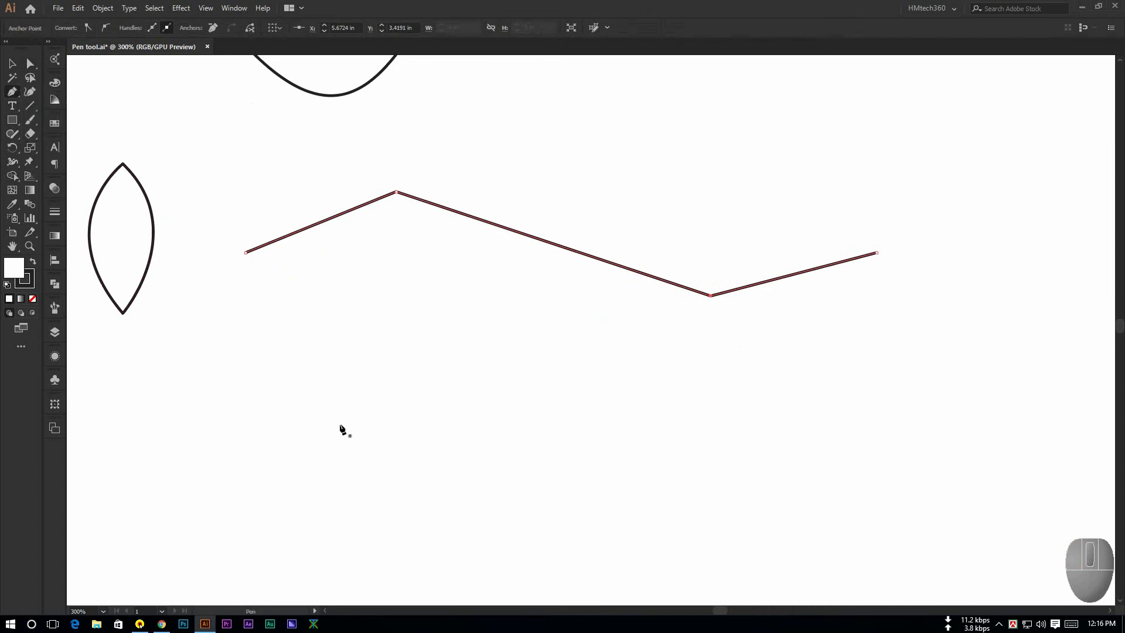
pyautogui.click(341, 432)
pyautogui.keyDown('shift'); pyautogui.click(347, 314); pyautogui.keyUp('shift')
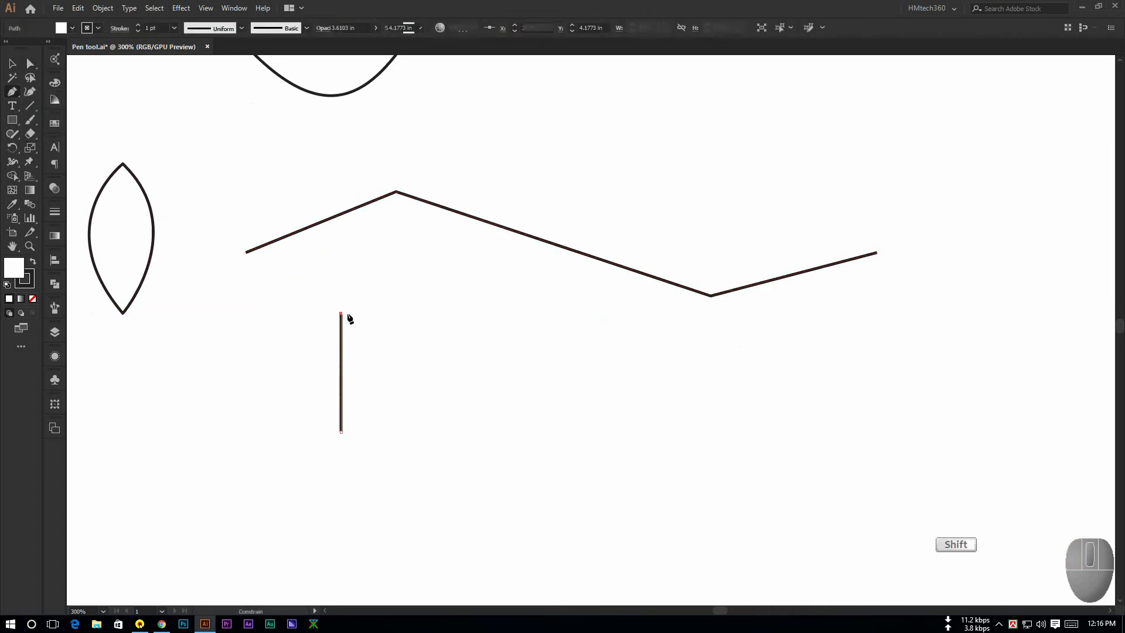
pyautogui.keyDown('shift'); pyautogui.click(462, 319); pyautogui.keyUp('shift')
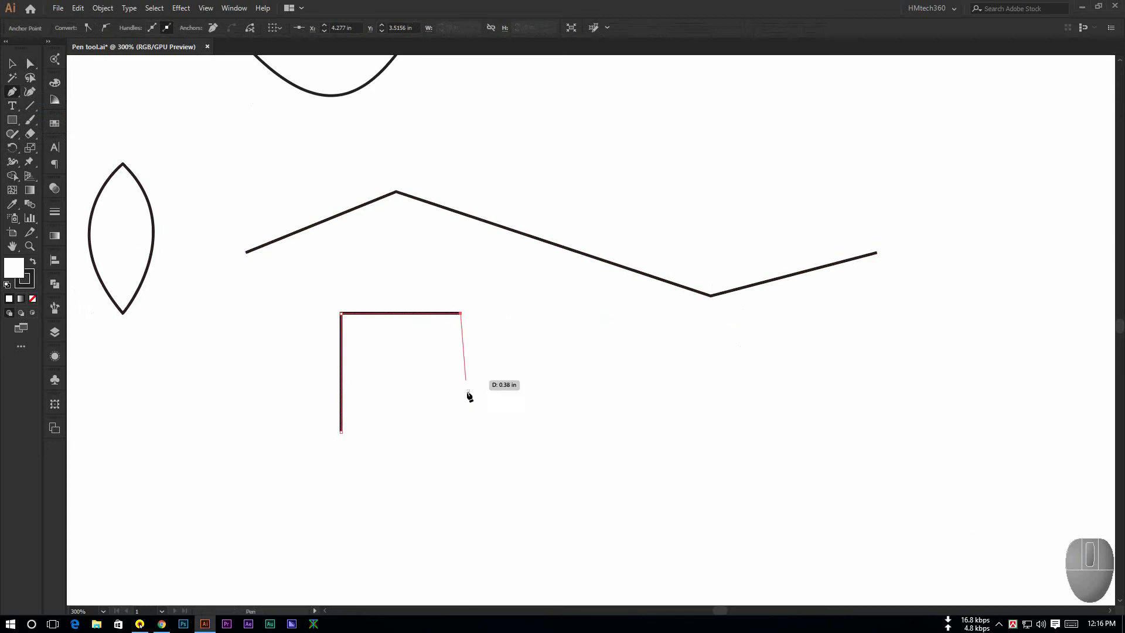
pyautogui.keyDown('shift'); pyautogui.click(472, 433); pyautogui.keyUp('shift')
pyautogui.keyDown('shift'); pyautogui.click(342, 432); pyautogui.keyUp('shift')
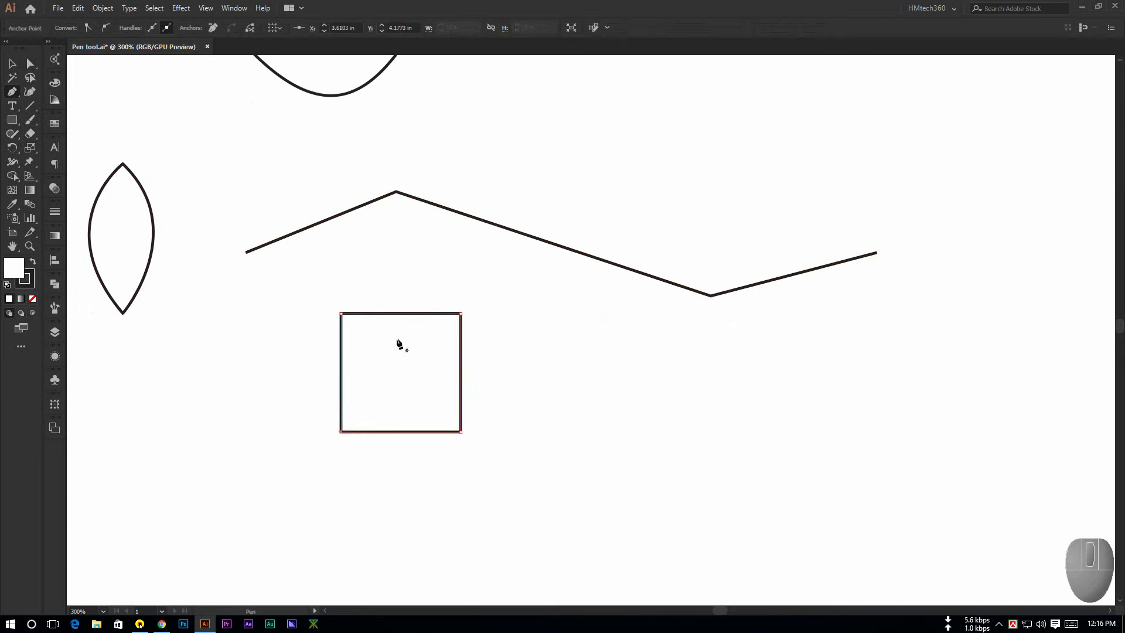
# Step: Duplicate the square horizontally, about 1 in to the right of the original, and deselect it
pyautogui.click(12, 94)
pyautogui.click(12, 63)
pyautogui.click(430, 314)
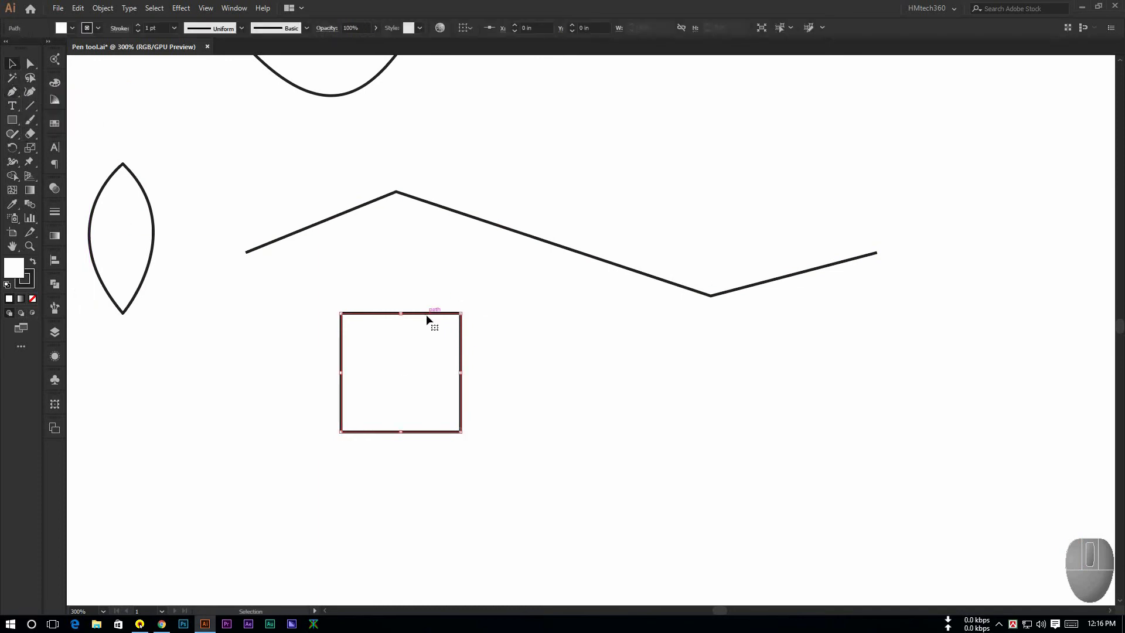
pyautogui.moveTo(431, 314); pyautogui.dragTo(608, 330)
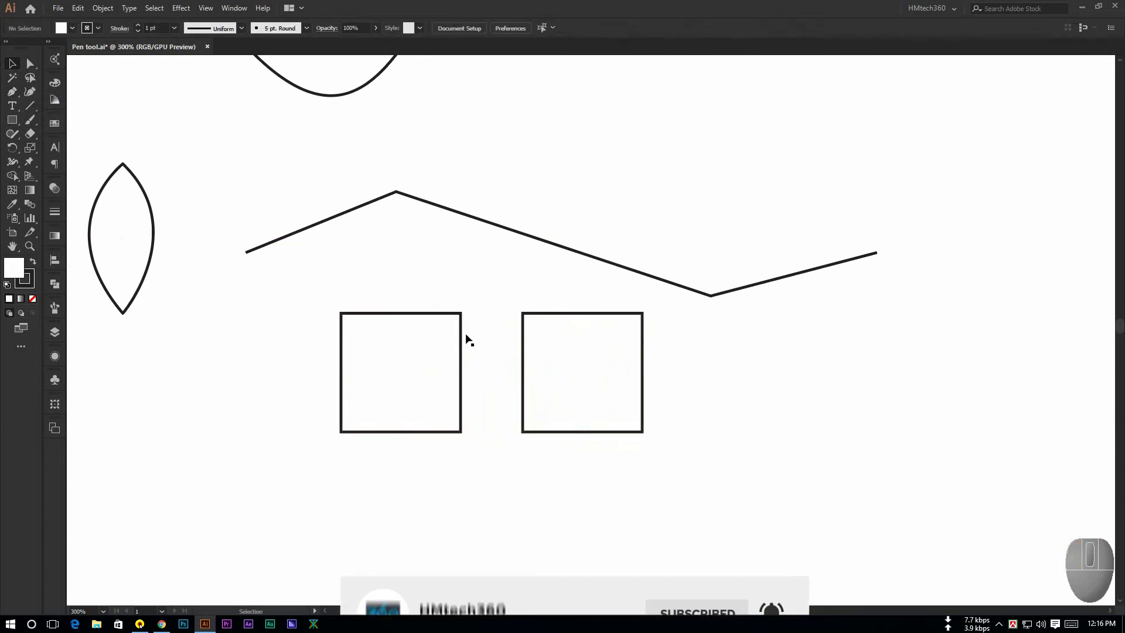
pyautogui.click(443, 314)
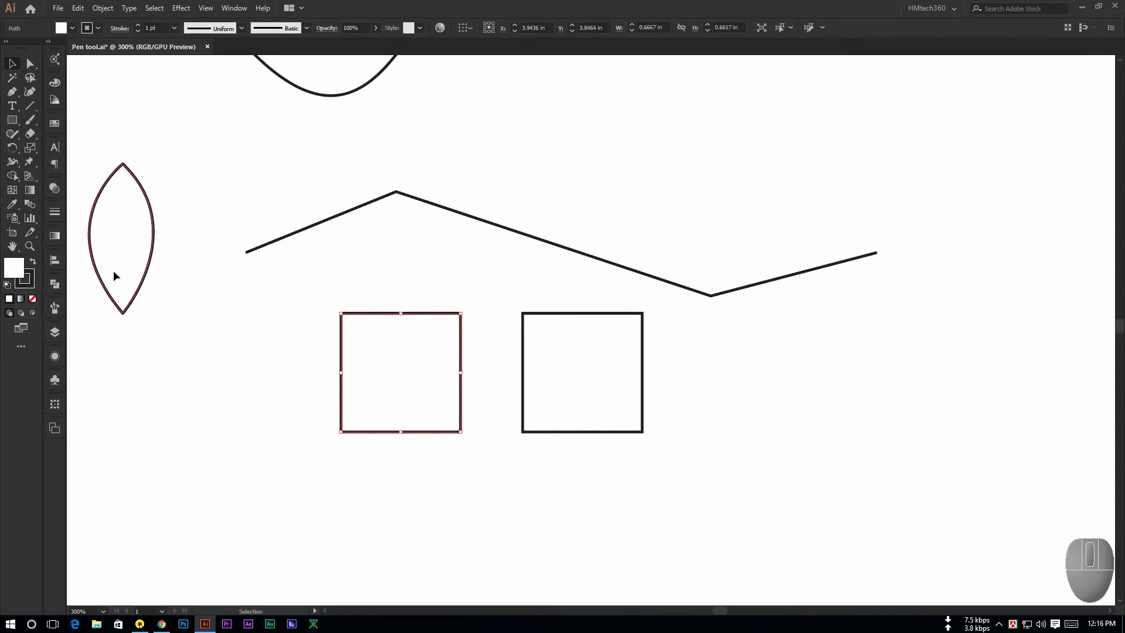
pyautogui.click(309, 380)
# Step: With Direct Selection, pull the original square's lower-left corner to about X 3.32, Y 4.42 in and its upper-right corner outward, and undo both moves
pyautogui.click(31, 65)
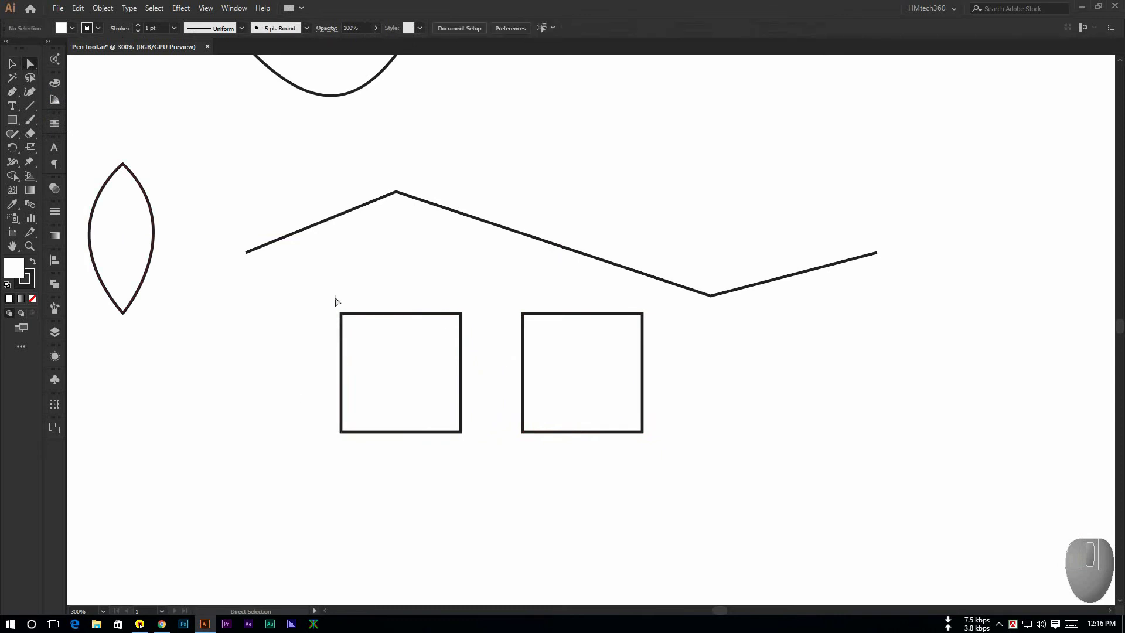
pyautogui.click(342, 314)
pyautogui.click(342, 432)
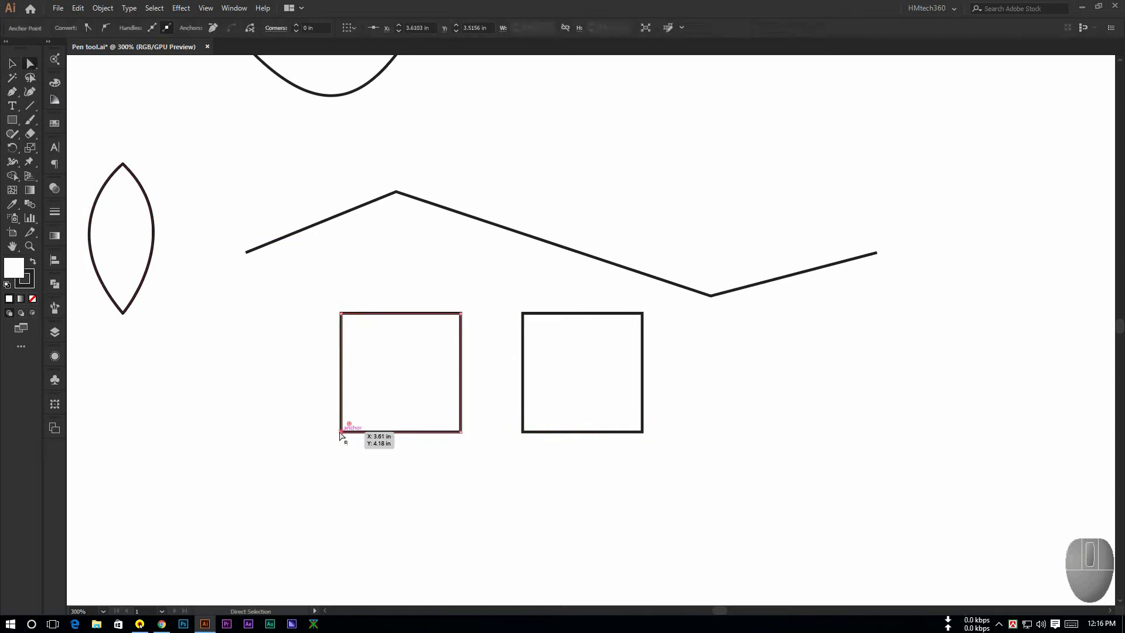
pyautogui.click(316, 459)
pyautogui.moveTo(325, 452); pyautogui.dragTo(289, 476)
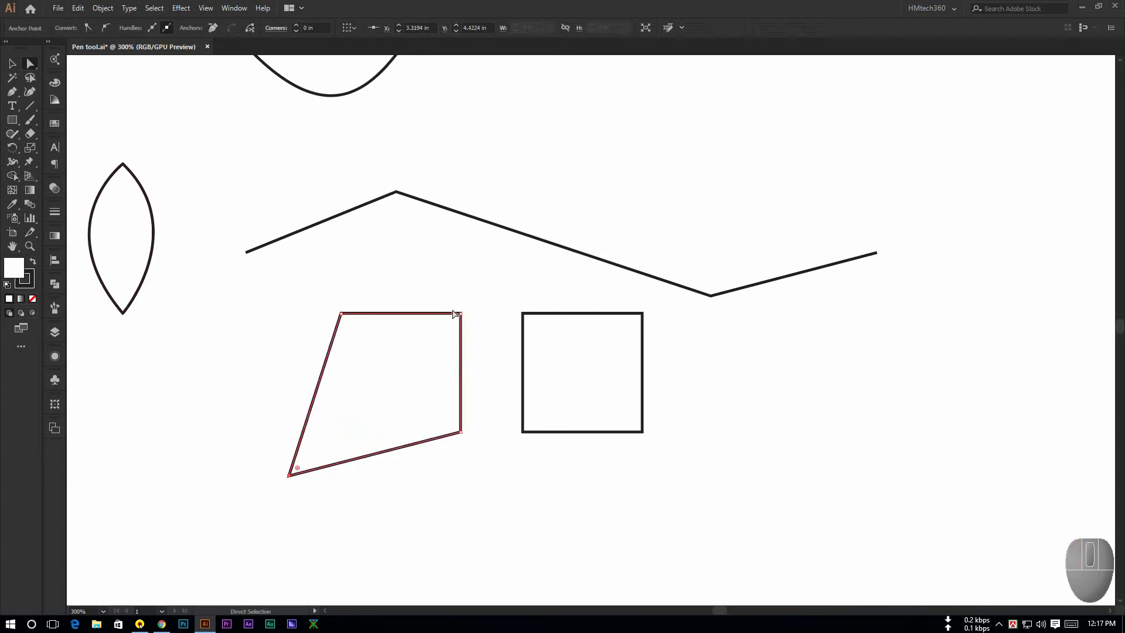
pyautogui.moveTo(460, 314); pyautogui.dragTo(494, 279)
pyautogui.click(469, 450)
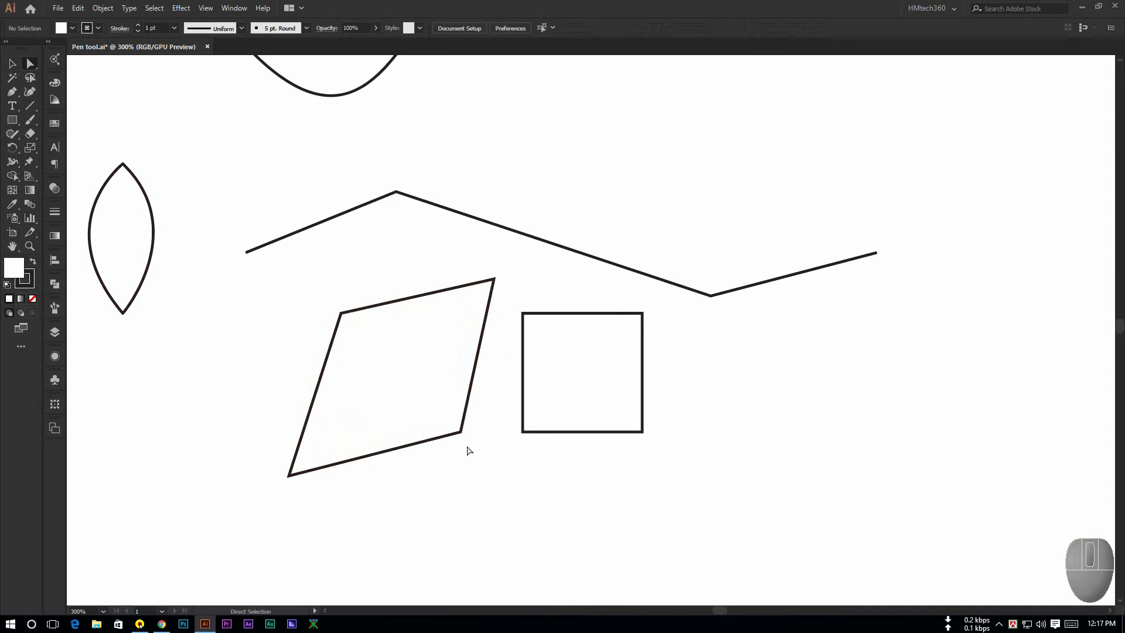
pyautogui.hotkey('ctrl', 'z')
pyautogui.hotkey('ctrl', 'z')
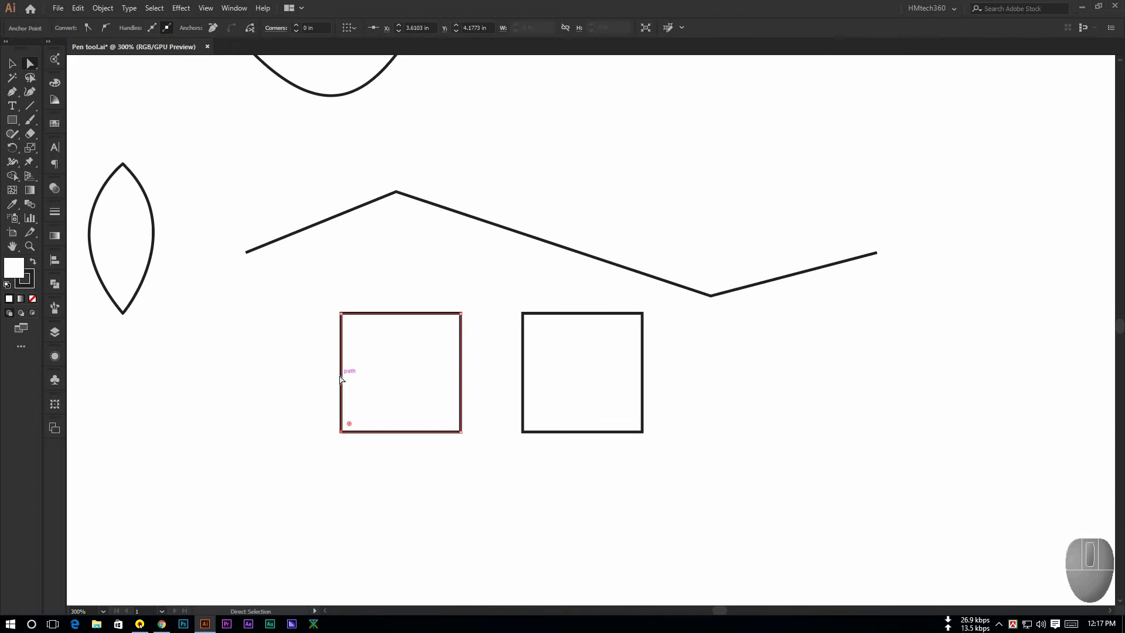
# Step: Add anchor points at the middle of the original square's left and right sides, at Y about 3.85 in
pyautogui.click(12, 92)
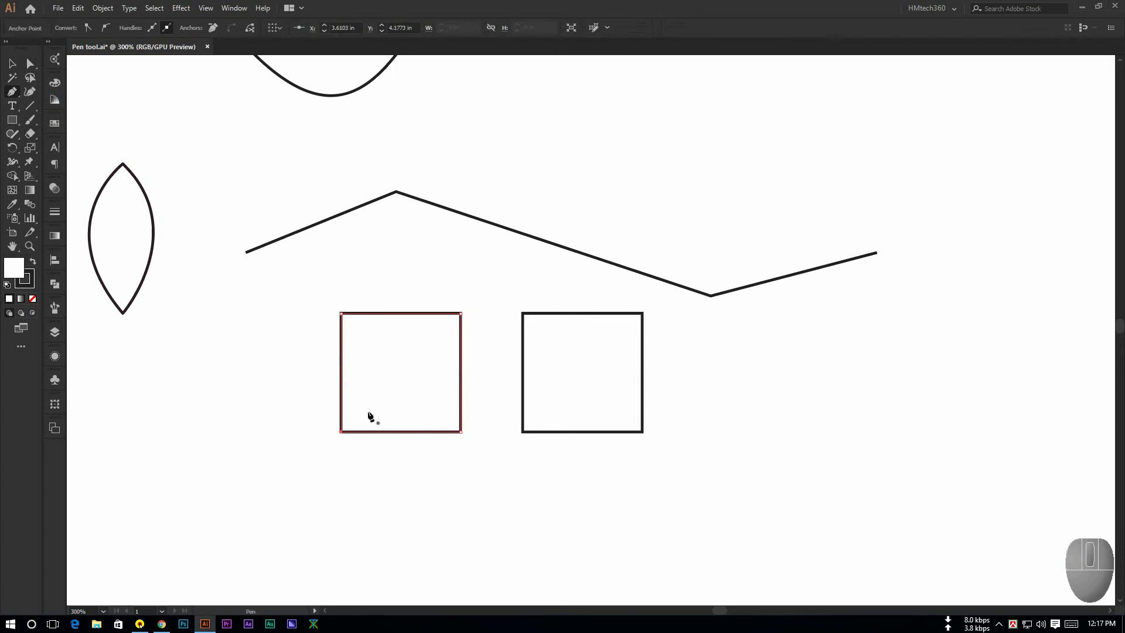
pyautogui.press('+')
pyautogui.click(342, 374)
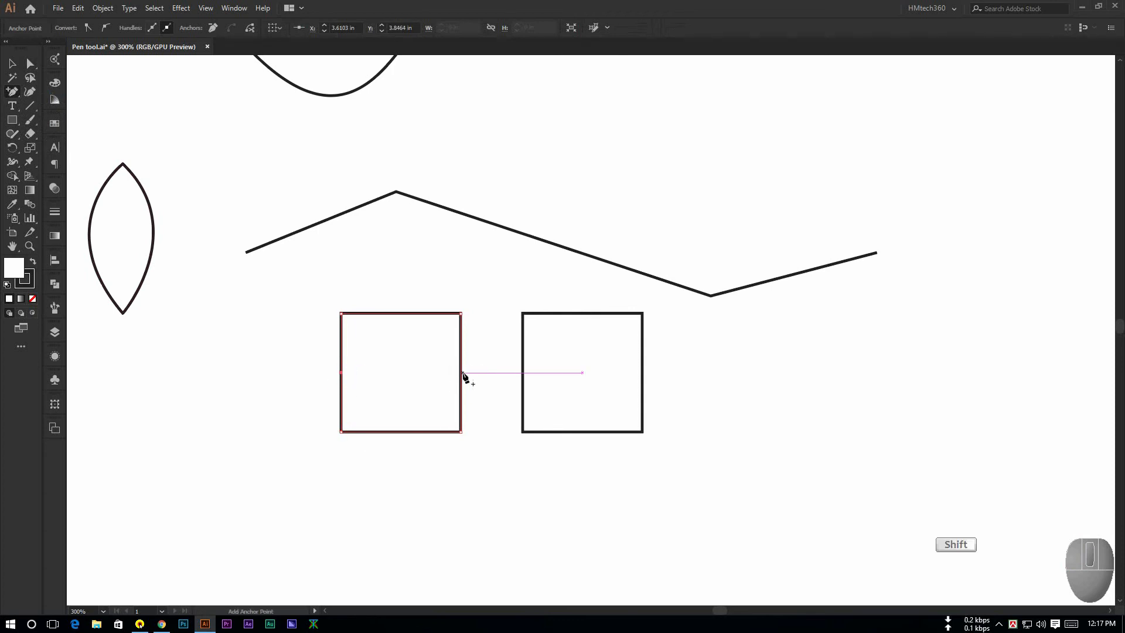
pyautogui.click(462, 374)
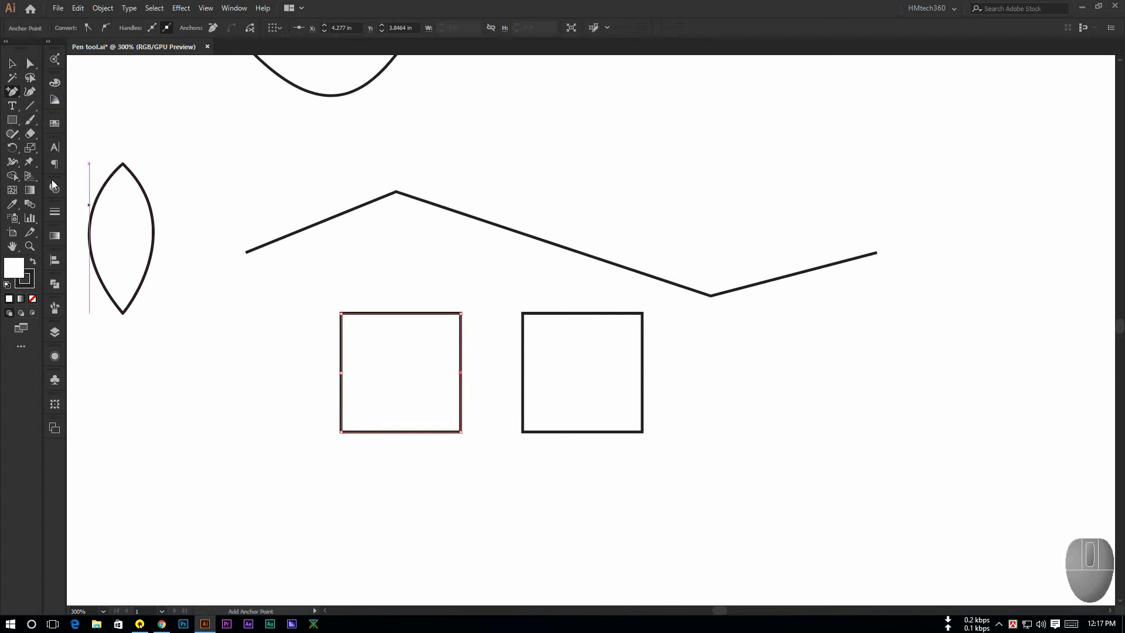
# Step: With Direct Selection, move the two added side anchors outward to form a hexagon, the right one to X about 4.46 in, and deselect
pyautogui.moveTo(31, 66); pyautogui.dragTo(58, 64)
pyautogui.moveTo(298, 358)
pyautogui.mouseDown()
pyautogui.moveTo(371, 405)
pyautogui.moveTo(301, 373)
pyautogui.mouseUp()
pyautogui.moveTo(445, 369); pyautogui.dragTo(492, 375)
pyautogui.hotkey('ctrl', 'z')
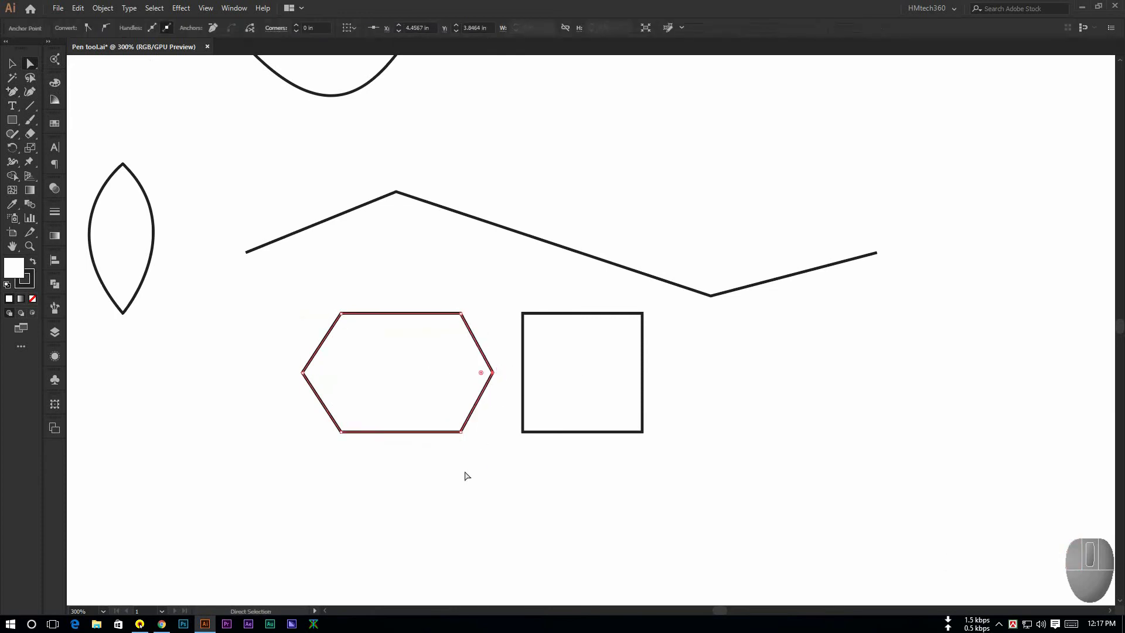
pyautogui.click(467, 476)
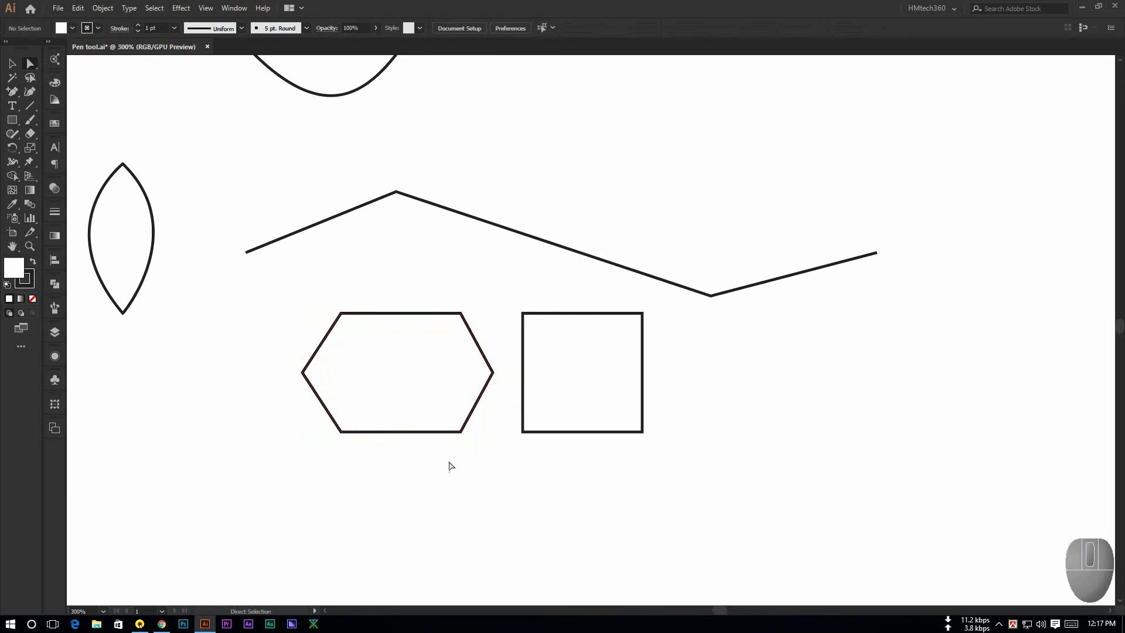
pyautogui.click(492, 373)
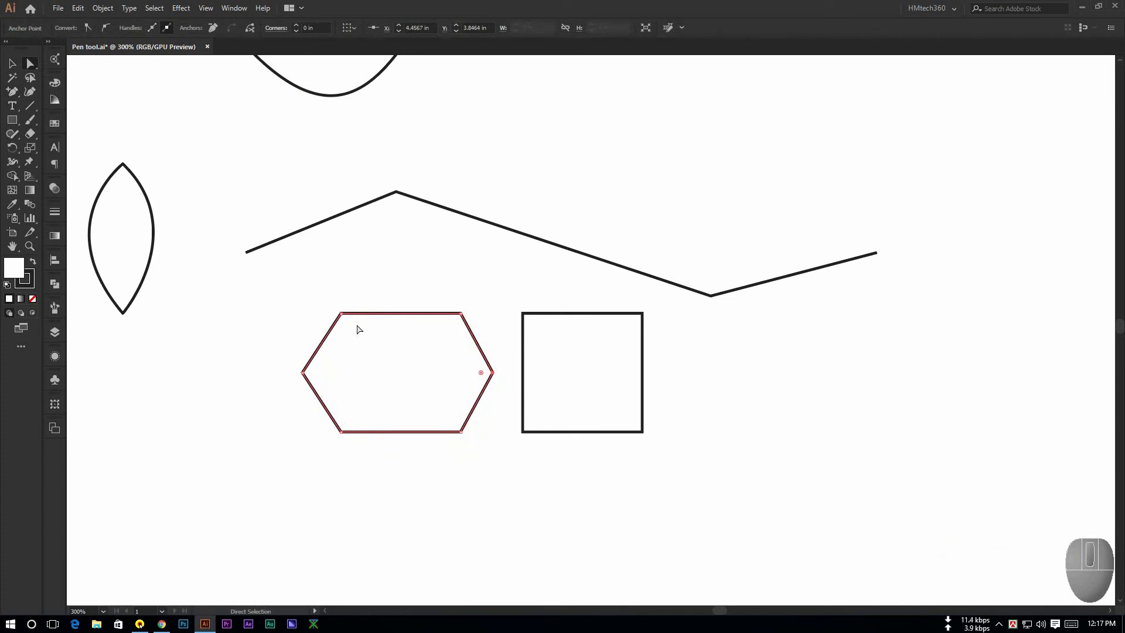
pyautogui.click(430, 458)
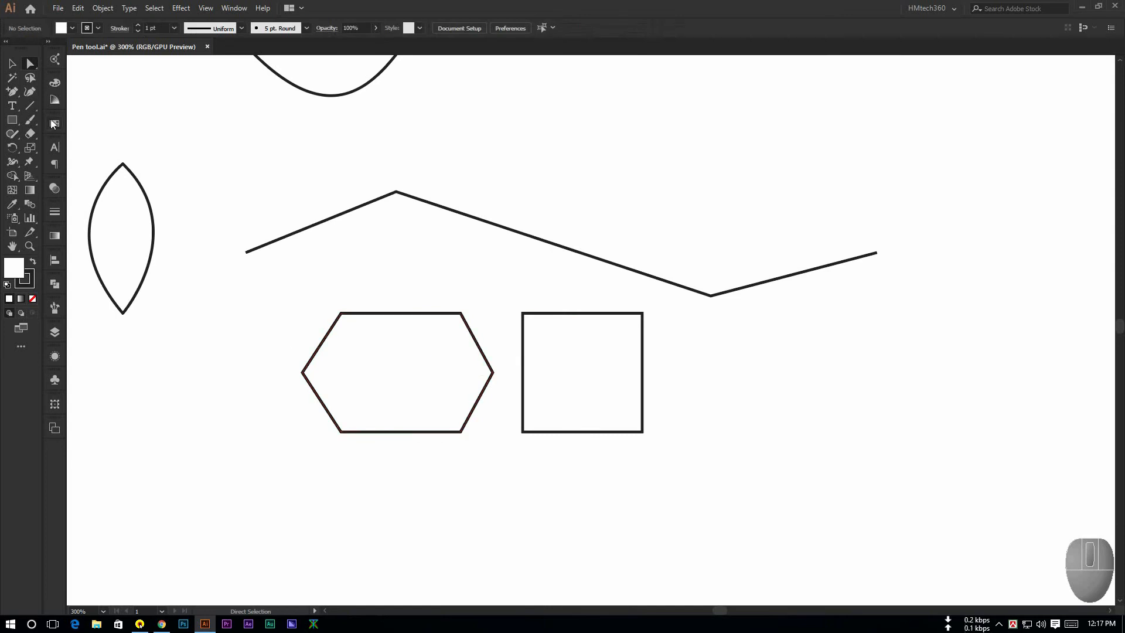
# Step: Delete the hexagon's two upper corner anchors to turn it into a trapezoid, and deselect it
pyautogui.click(12, 95)
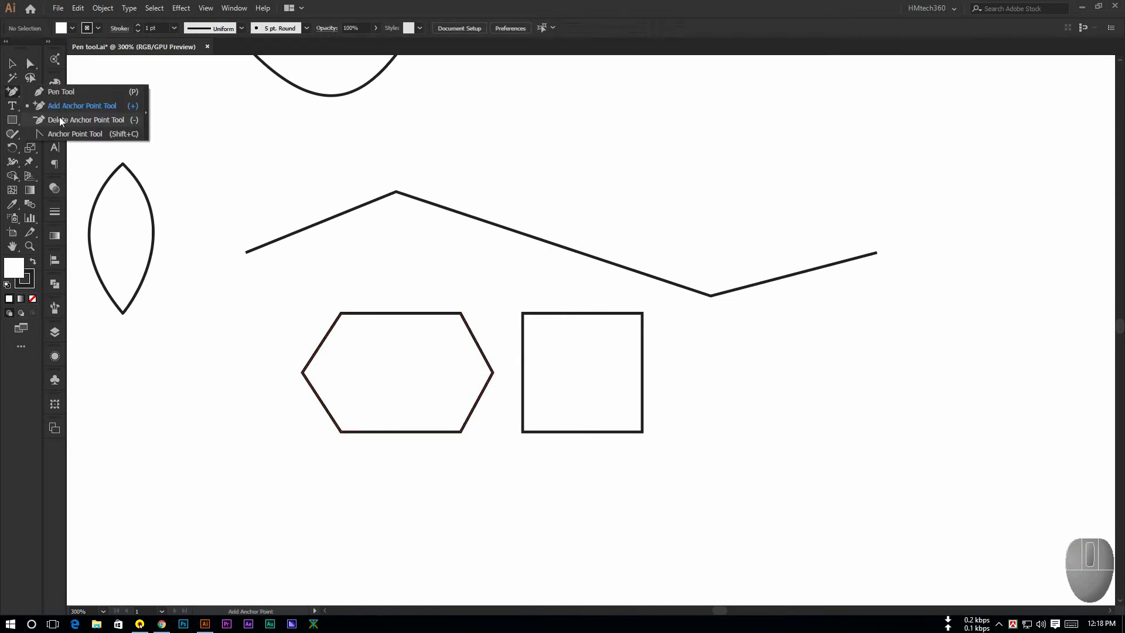
pyautogui.click(61, 120)
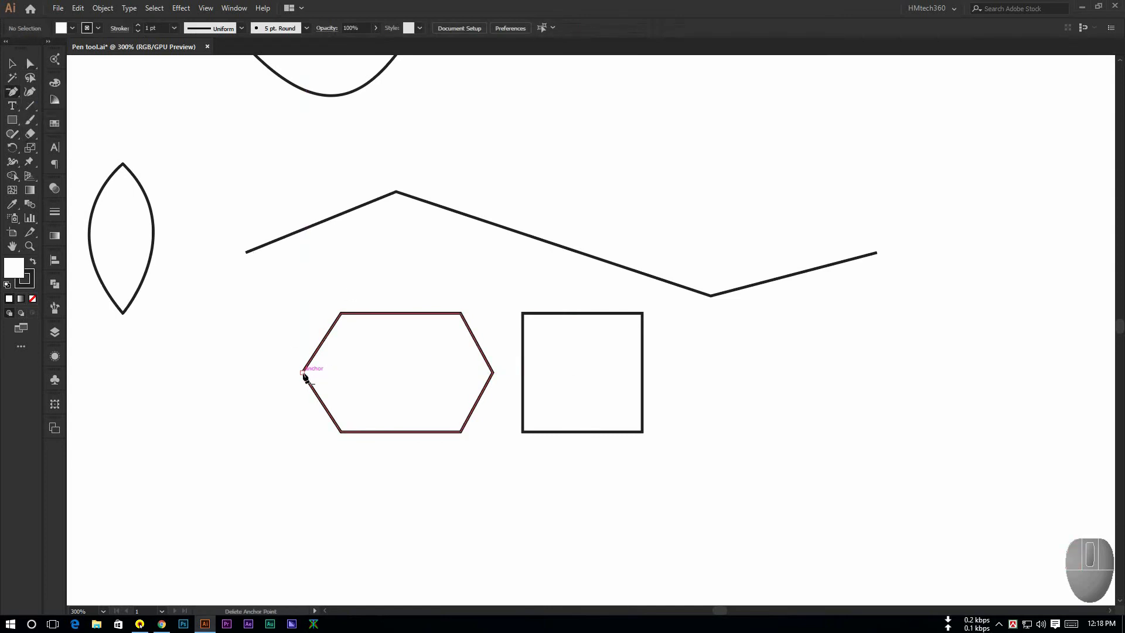
pyautogui.click(341, 314)
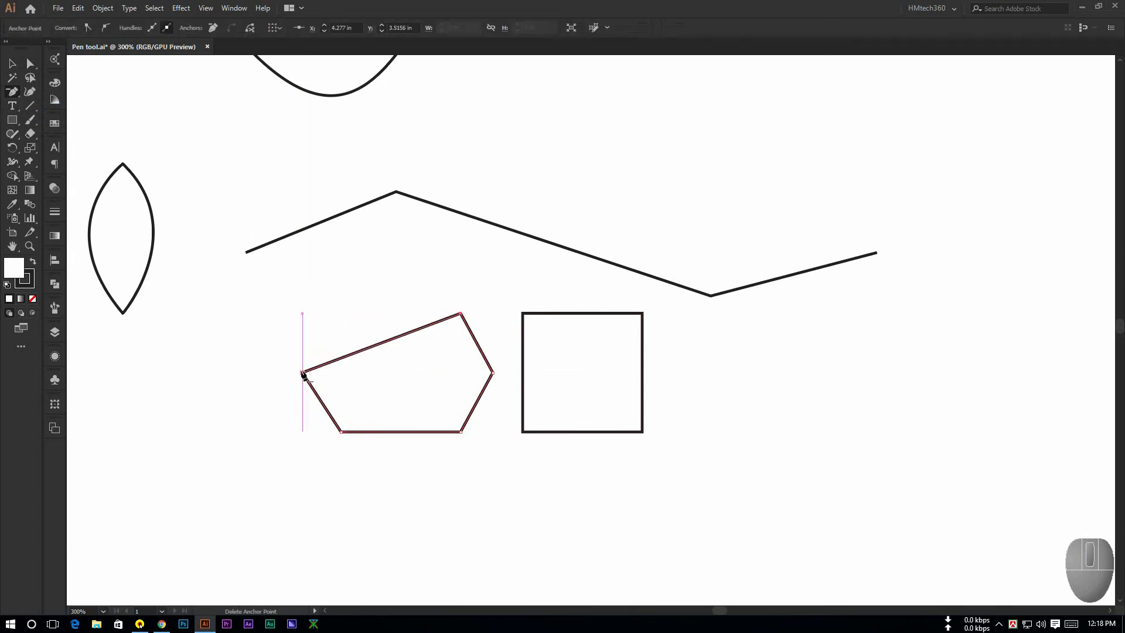
pyautogui.click(461, 314)
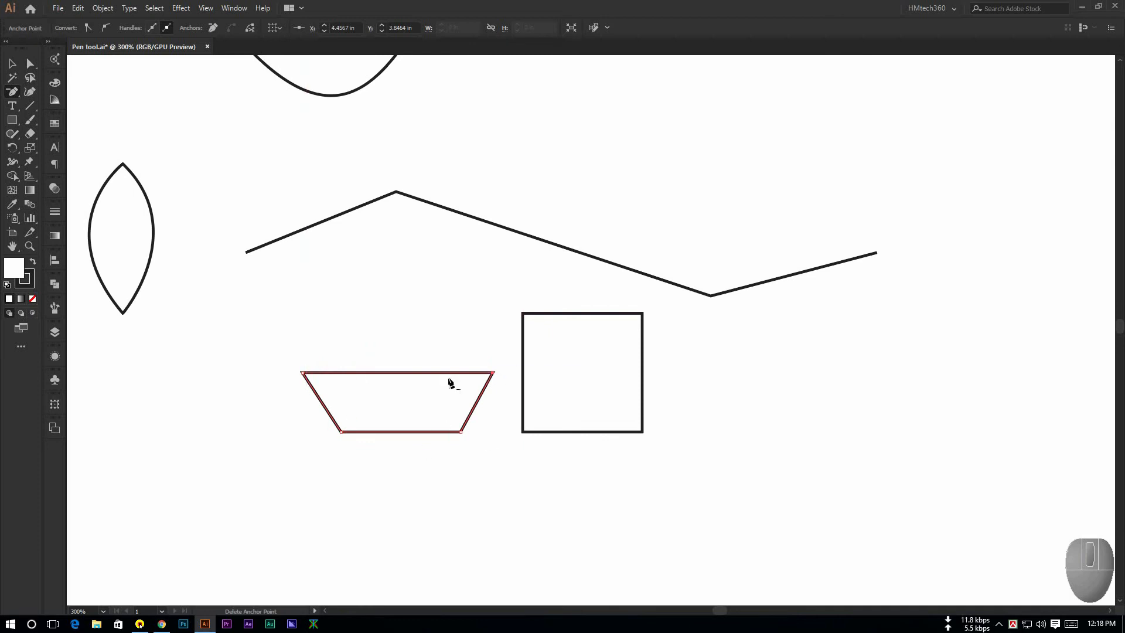
pyautogui.press('v')
pyautogui.click(470, 298)
# Step: Delete the remaining square's upper-left anchor to turn it into a right triangle, and deselect it
pyautogui.click(564, 335)
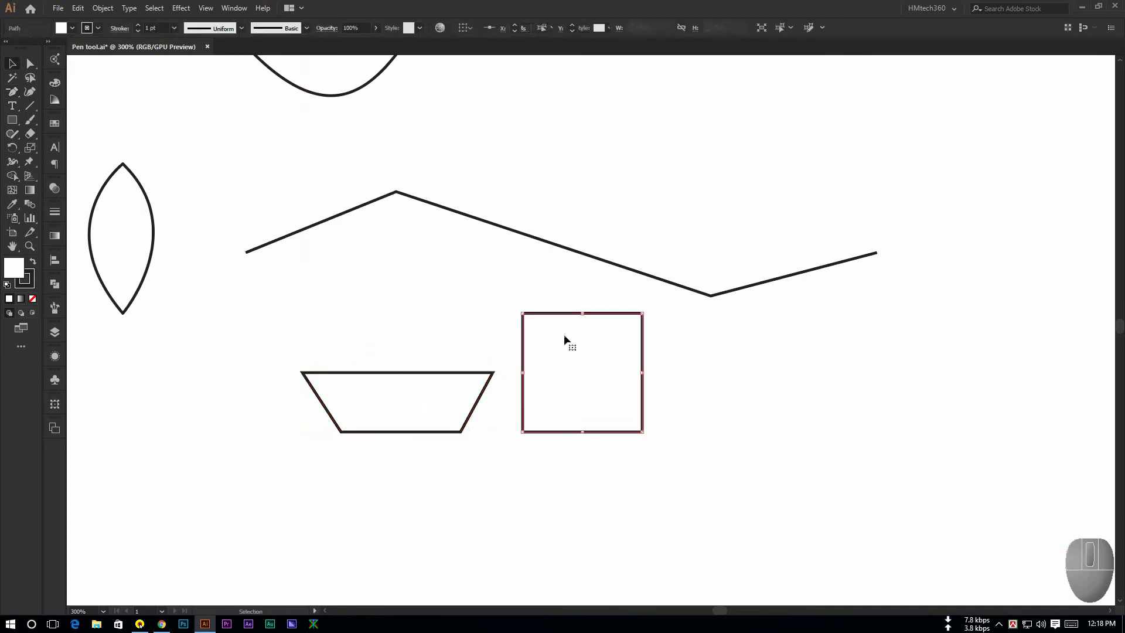
pyautogui.click(16, 92)
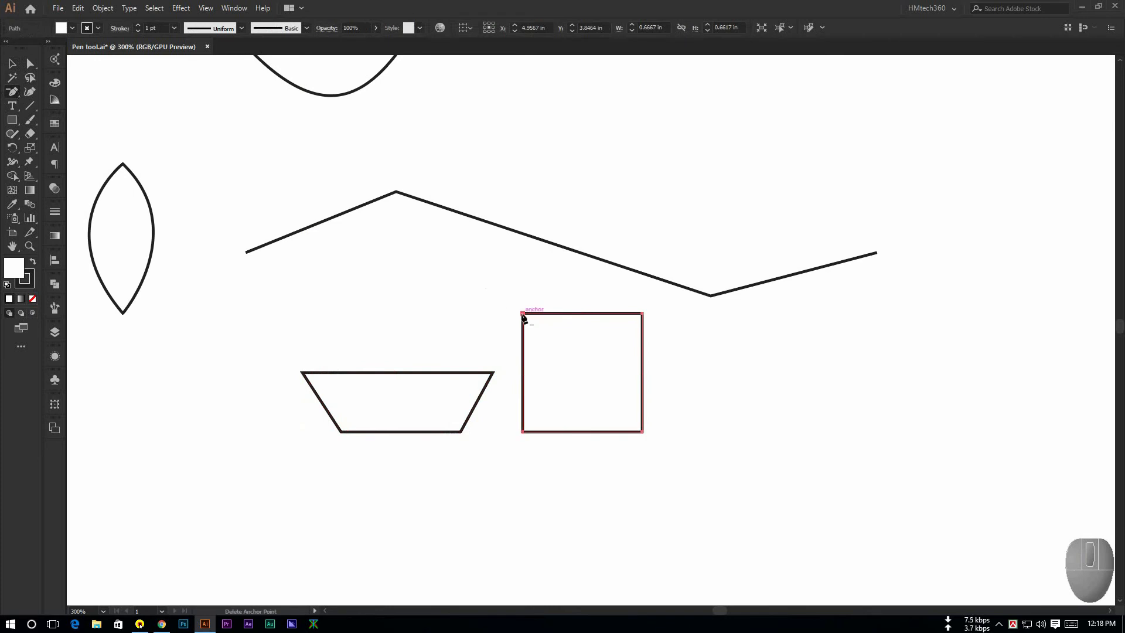
pyautogui.click(523, 314)
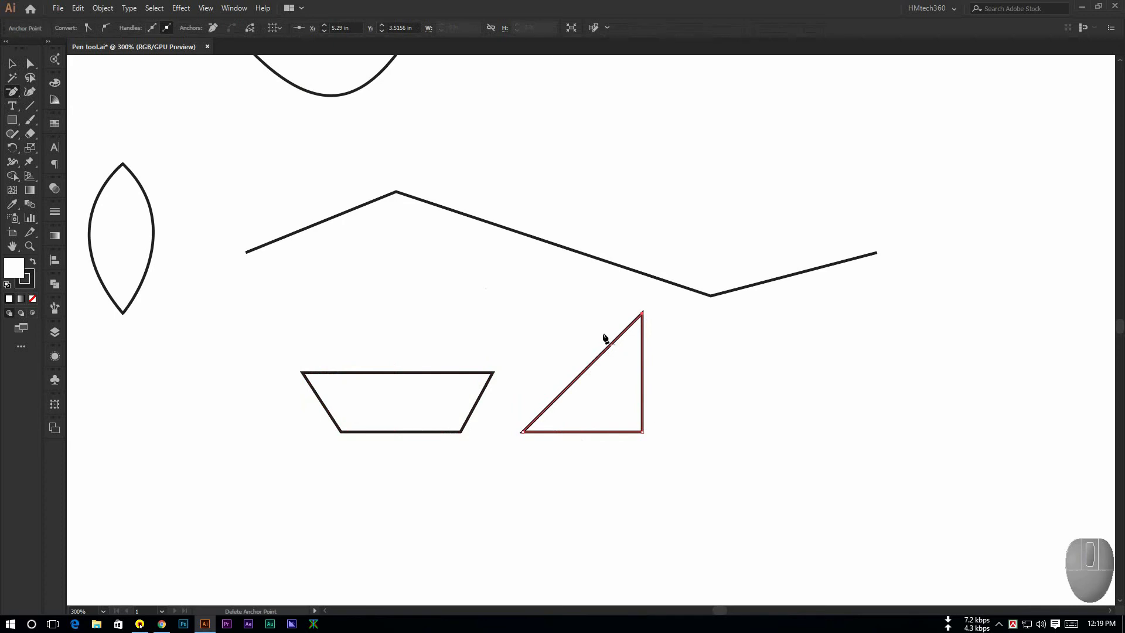
pyautogui.click(14, 63)
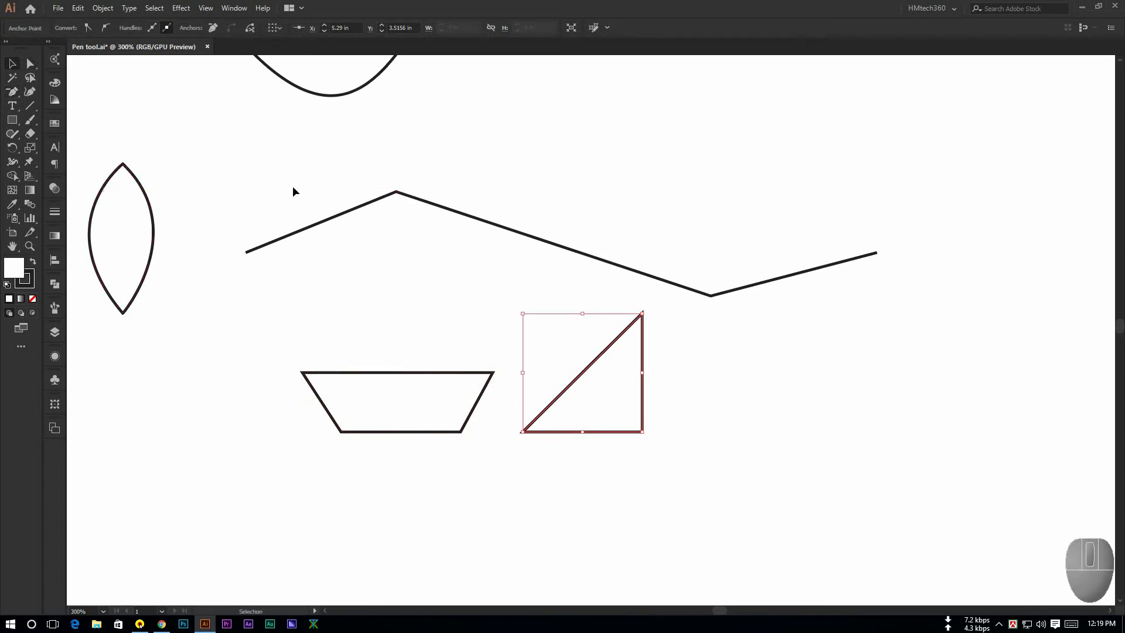
pyautogui.click(460, 257)
# Step: Move the leaf about 0.47 in left and 0.87 in down, and deselect it
pyautogui.moveTo(414, 259); pyautogui.dragTo(511, 303)
pyautogui.scroll(-1, 482, 281)
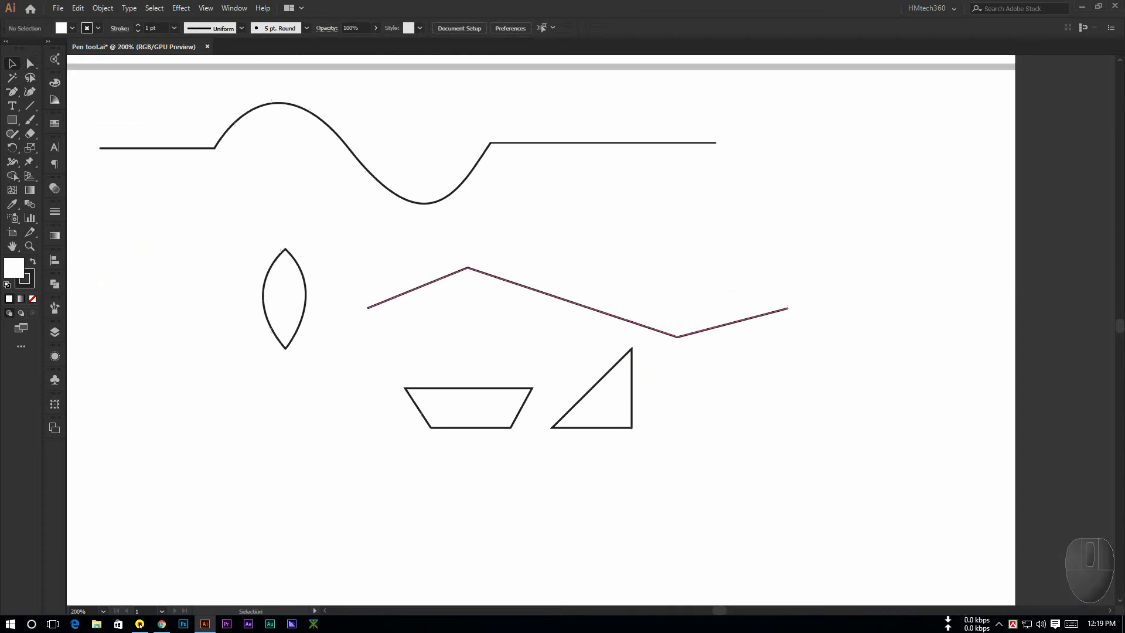
pyautogui.moveTo(310, 274); pyautogui.dragTo(359, 394)
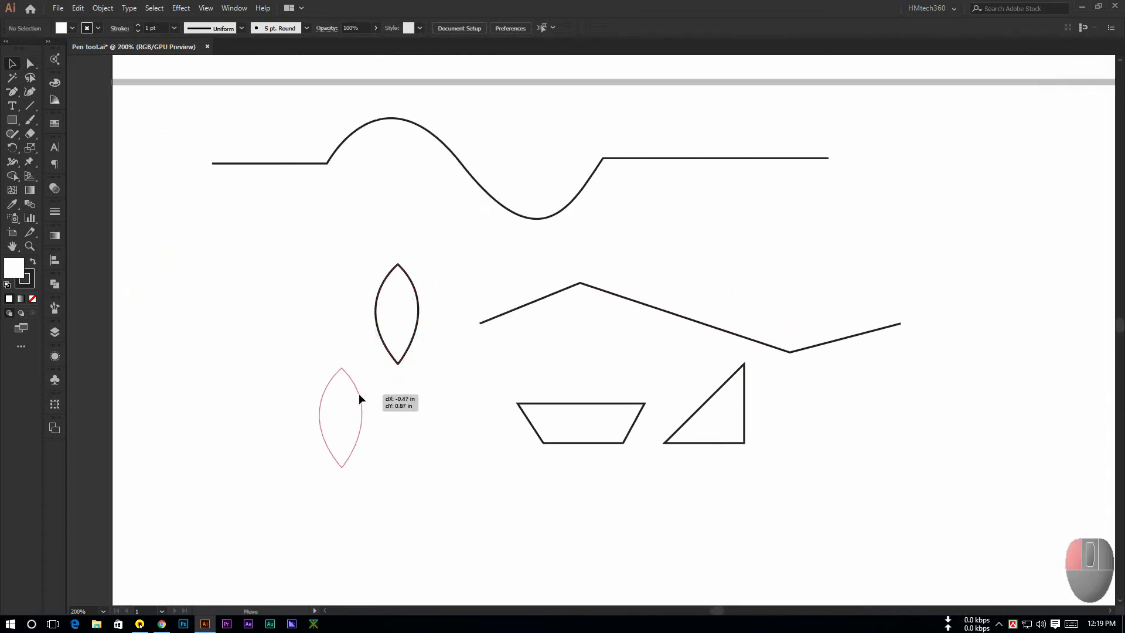
pyautogui.click(385, 371)
pyautogui.click(353, 382)
pyautogui.click(413, 367)
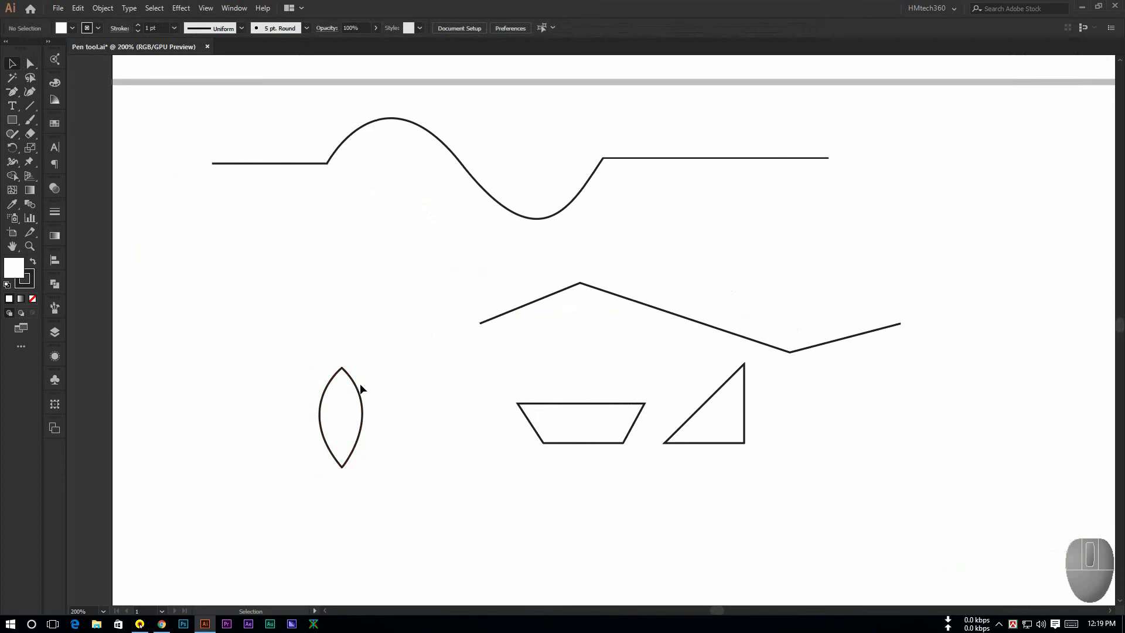
# Step: Duplicate the leaf straight up so the copy sits tip to tip above the original, and deselect it
pyautogui.click(356, 386)
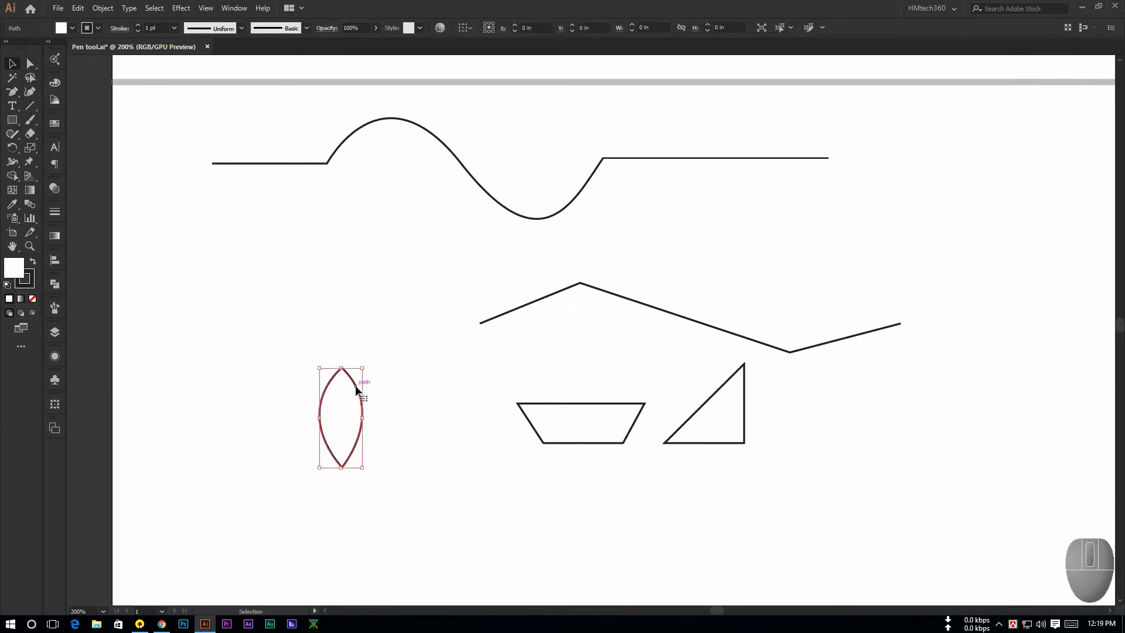
pyautogui.moveTo(360, 390); pyautogui.dragTo(373, 283)
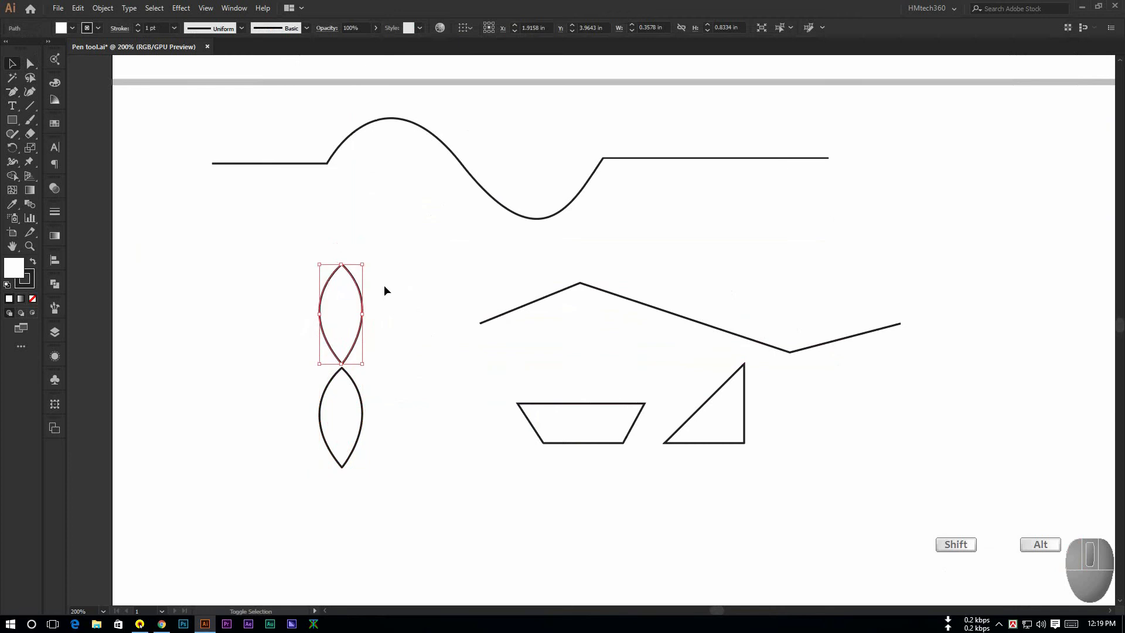
pyautogui.click(405, 375)
# Step: Select both stacked leaves, group them, and clear the selection
pyautogui.moveTo(269, 322); pyautogui.dragTo(434, 407)
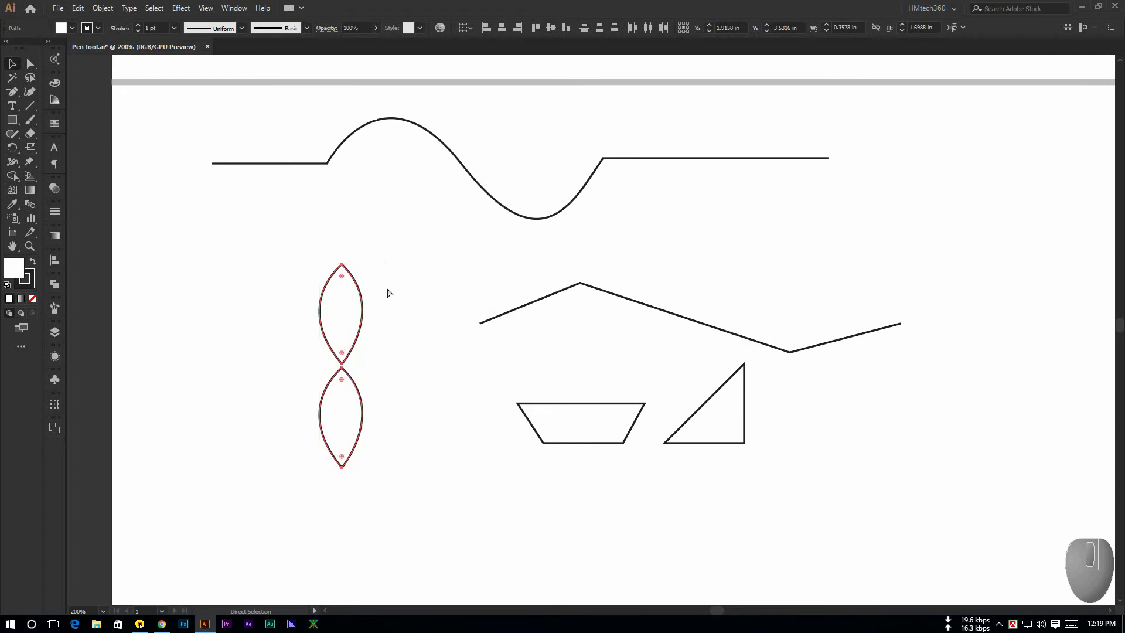
pyautogui.hotkey('ctrl', 'g')
pyautogui.click(406, 312)
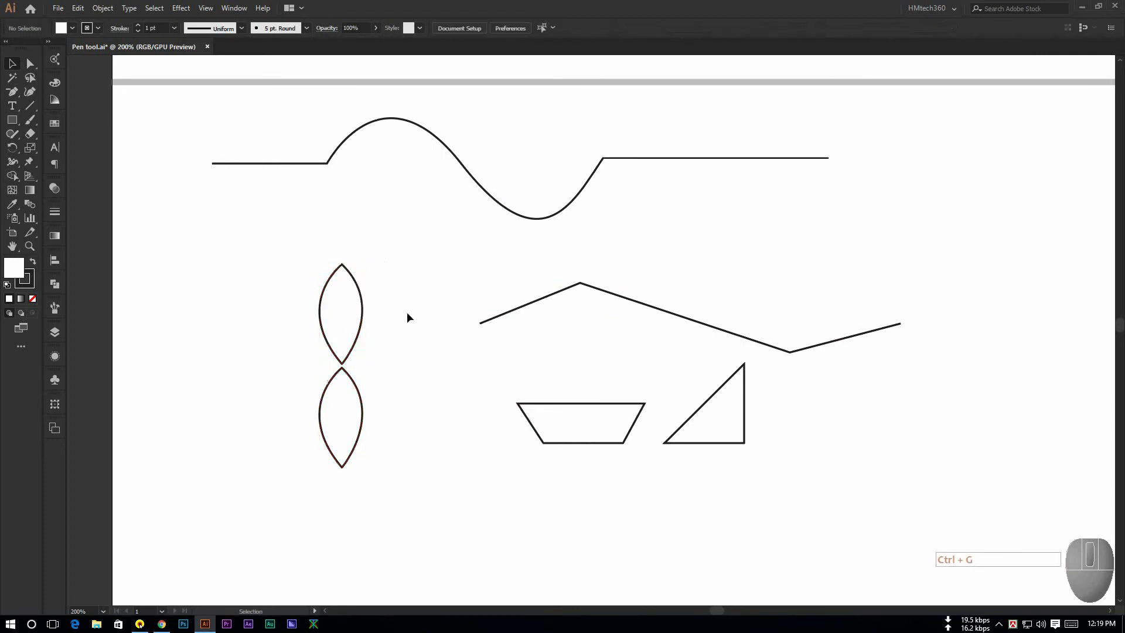
# Step: Create a copy of the grouped vertical leaves rotated 90° to form a four-petal flower, and clear the selection
pyautogui.rightClick(351, 356)
pyautogui.moveTo(432, 474)
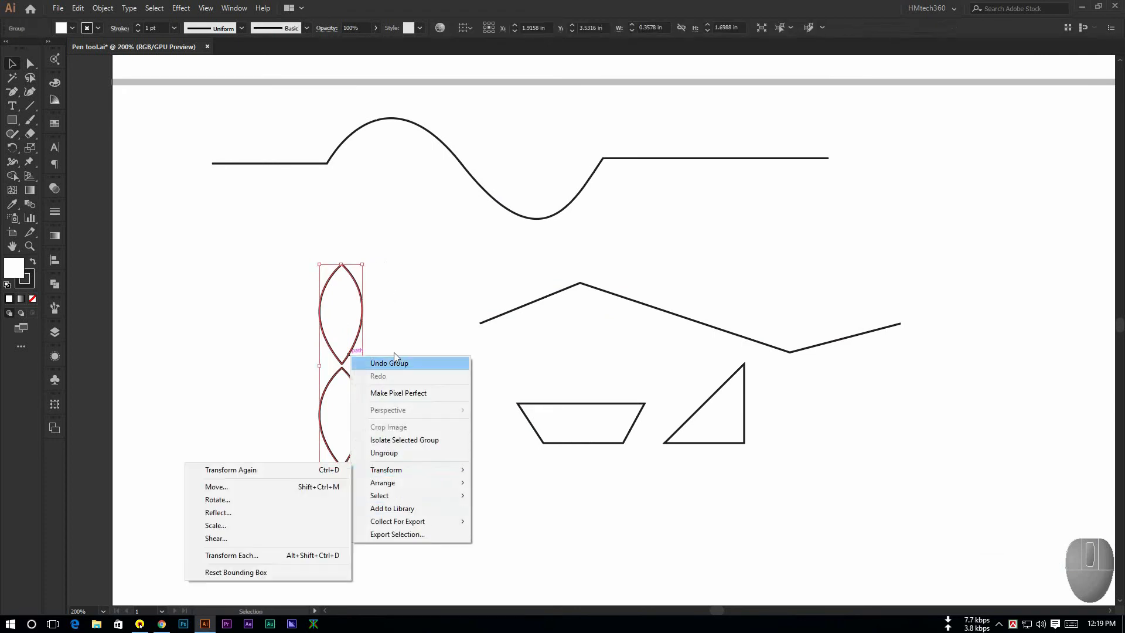
pyautogui.click(377, 331)
pyautogui.click(359, 337)
pyautogui.rightClick(359, 337)
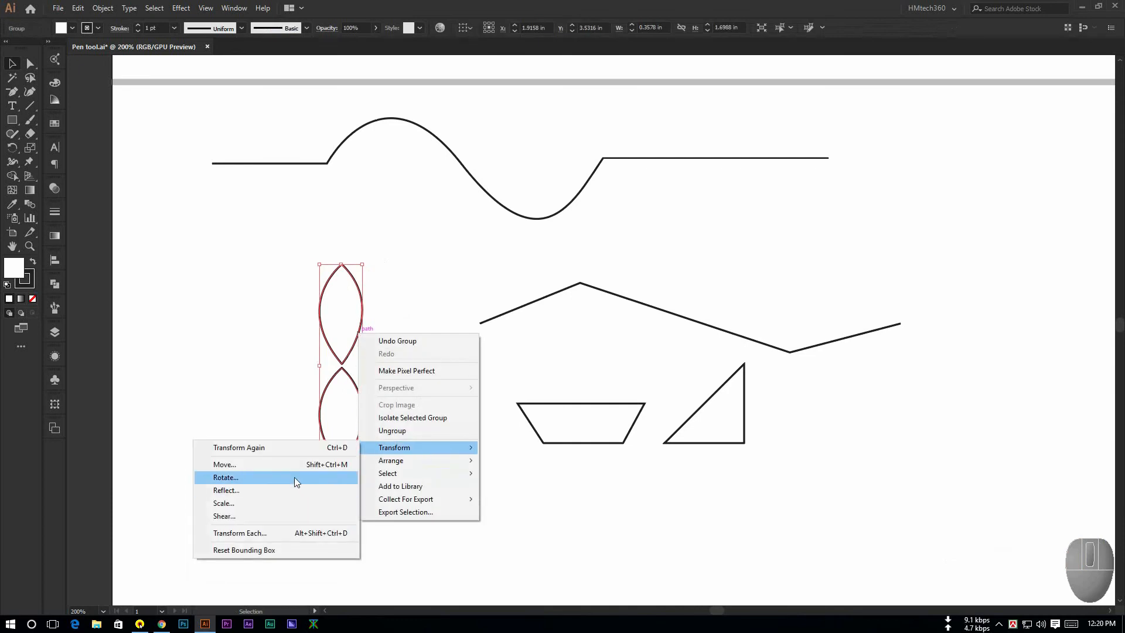
pyautogui.click(294, 477)
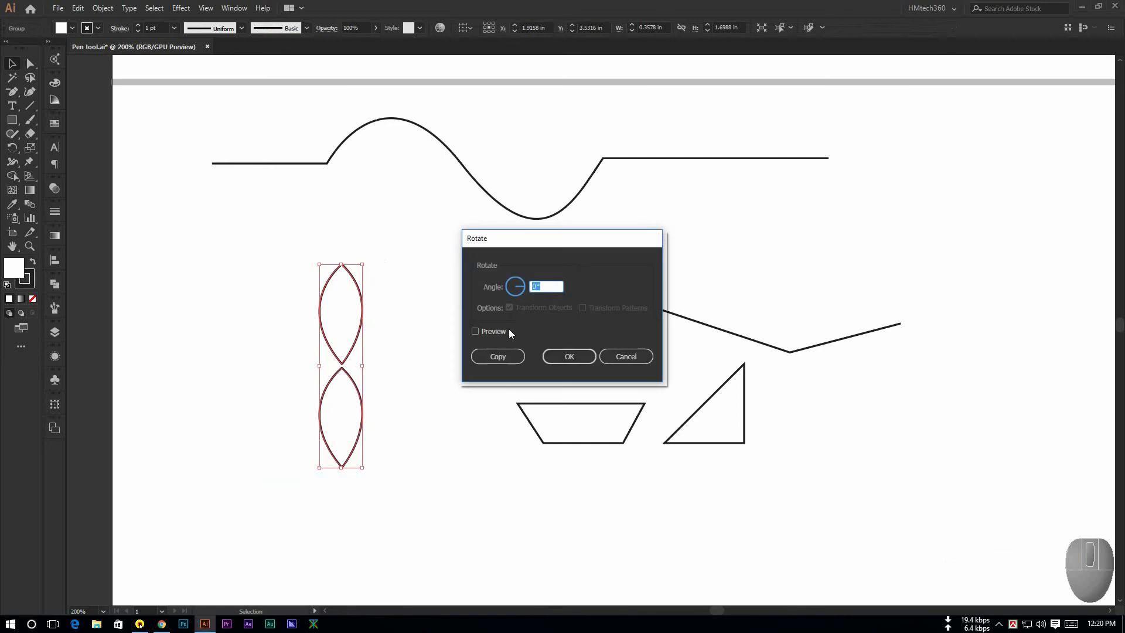
pyautogui.click(483, 332)
pyautogui.write('90')
pyautogui.click(475, 332)
pyautogui.click(475, 332)
pyautogui.click(499, 356)
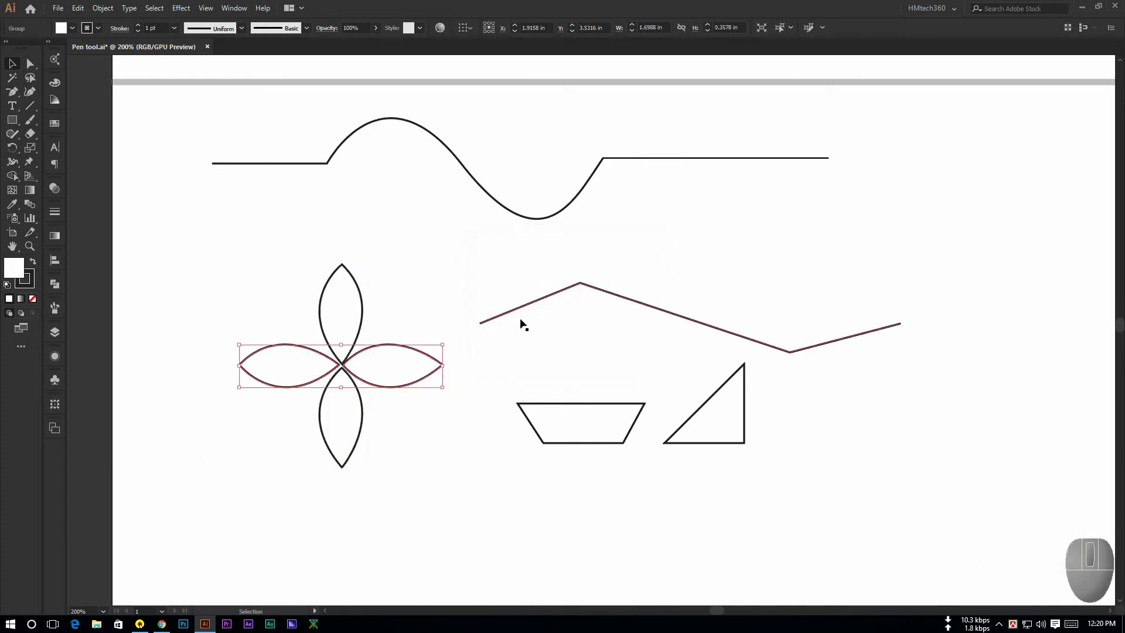
pyautogui.click(445, 464)
# Step: Nudge the horizontal leaf pair slightly down and right to centre it on the vertical pair, and deselect it
pyautogui.hotkey('ctrl', '+')
pyautogui.hotkey('ctrl', '+')
pyautogui.hotkey('ctrl', '+')
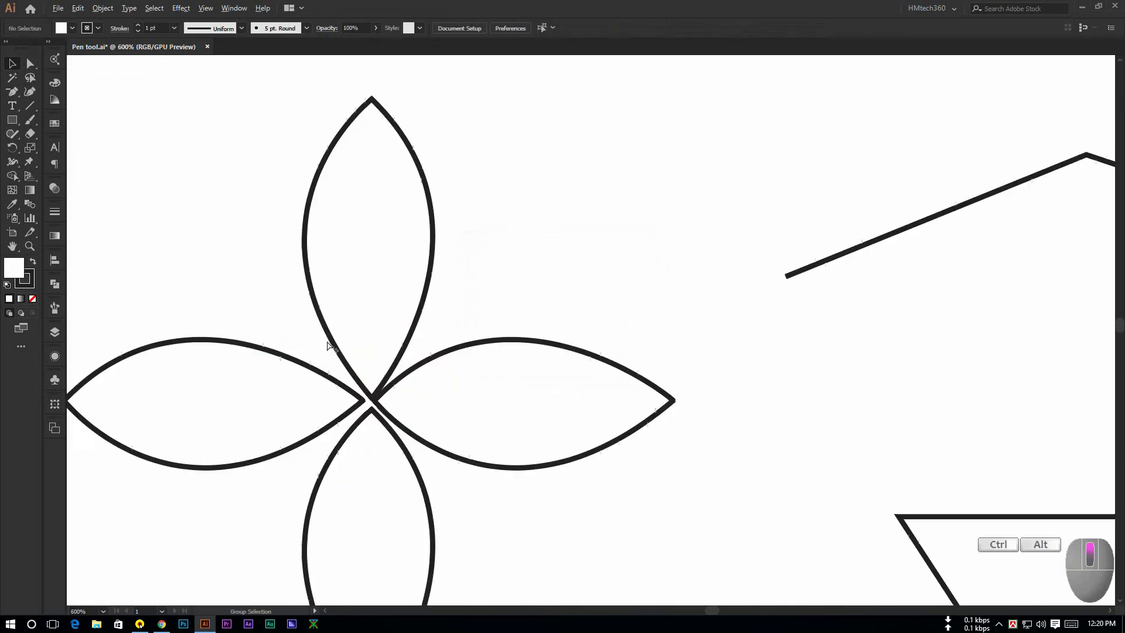
pyautogui.moveTo(434, 367); pyautogui.dragTo(419, 378)
pyautogui.click(508, 248)
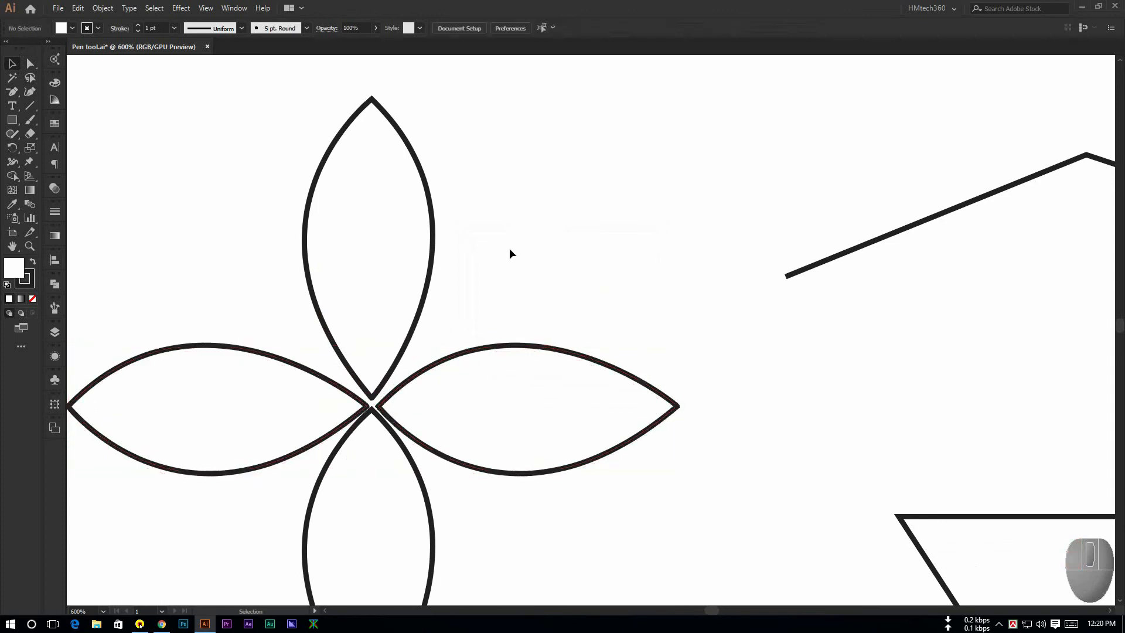
# Step: Select both leaf pairs of the flower, align their horizontal centres, and clear the selection
pyautogui.moveTo(508, 249); pyautogui.dragTo(434, 413)
pyautogui.scroll(-1, 390, 339)
pyautogui.click(462, 446)
pyautogui.click(482, 449)
pyautogui.scroll(-4, 482, 450)
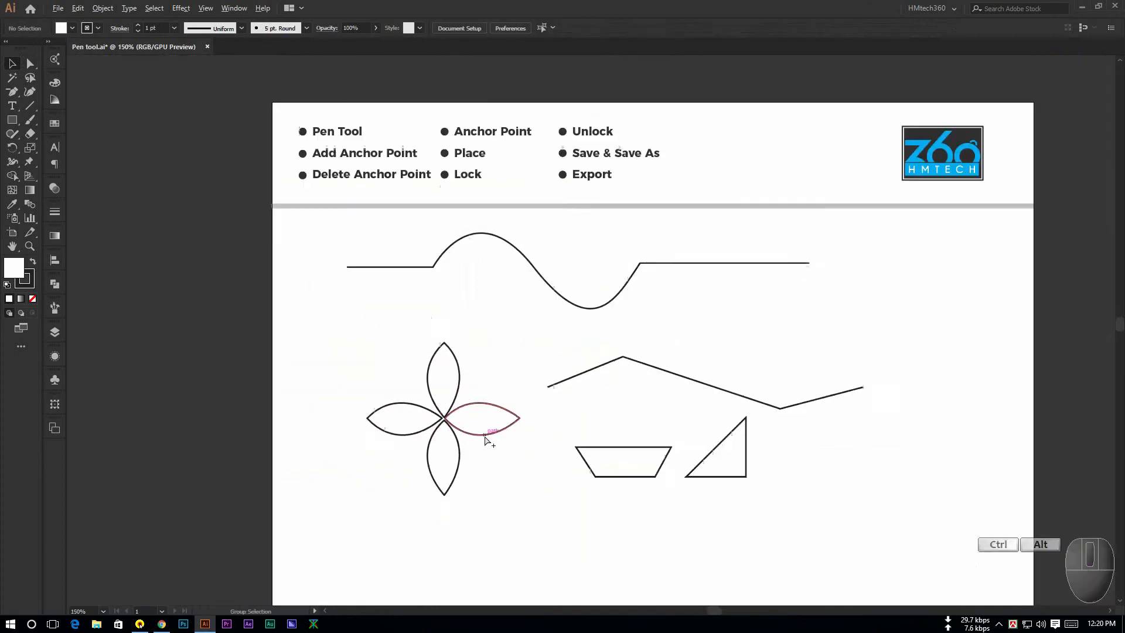
pyautogui.scroll(2, 513, 467)
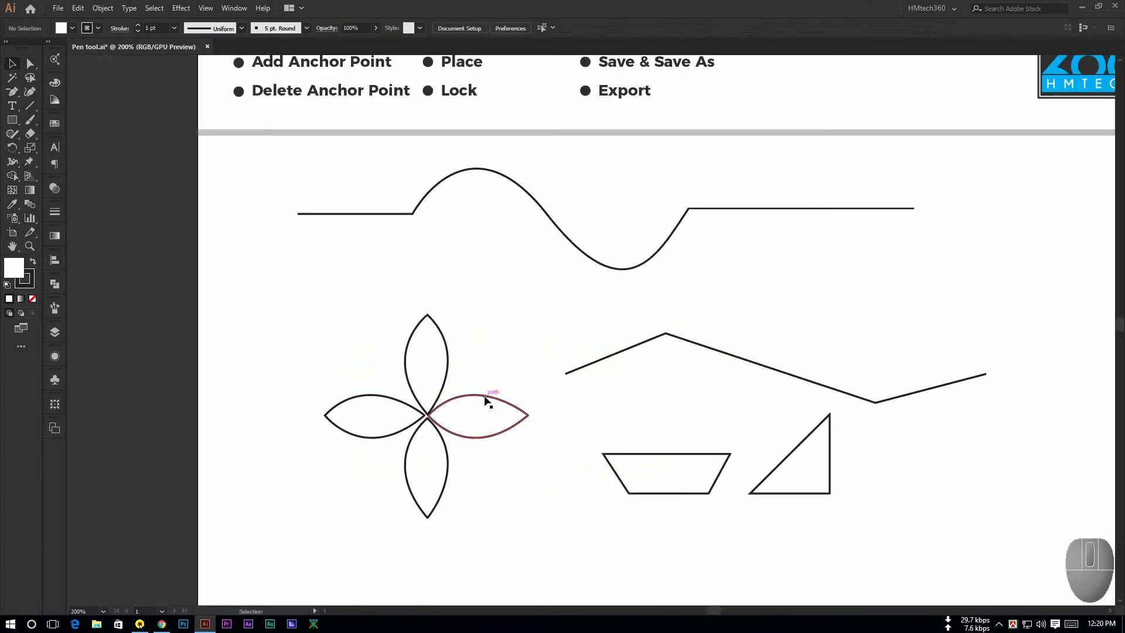
pyautogui.scroll(2, 437, 393)
pyautogui.scroll(-2, 436, 393)
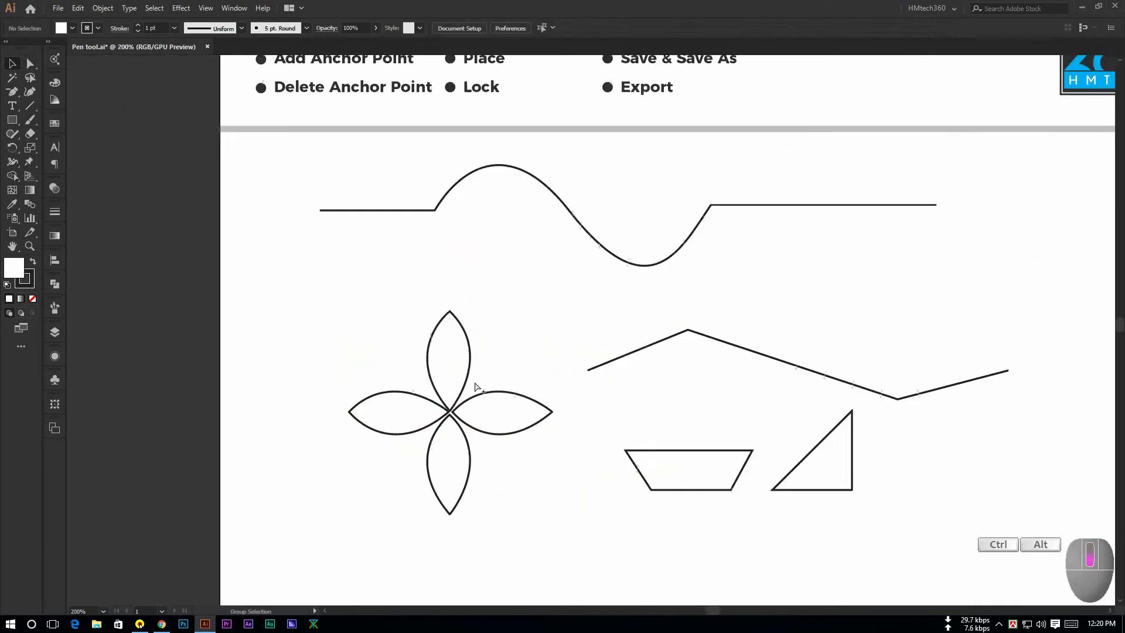
pyautogui.moveTo(465, 384); pyautogui.dragTo(369, 481)
pyautogui.click(503, 29)
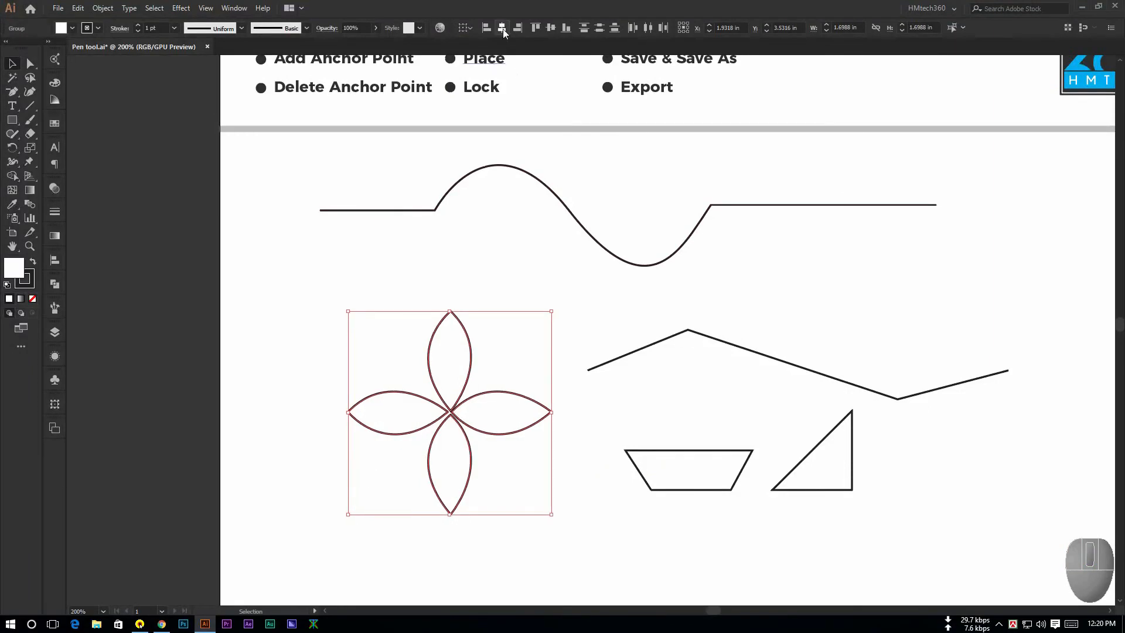
pyautogui.click(550, 448)
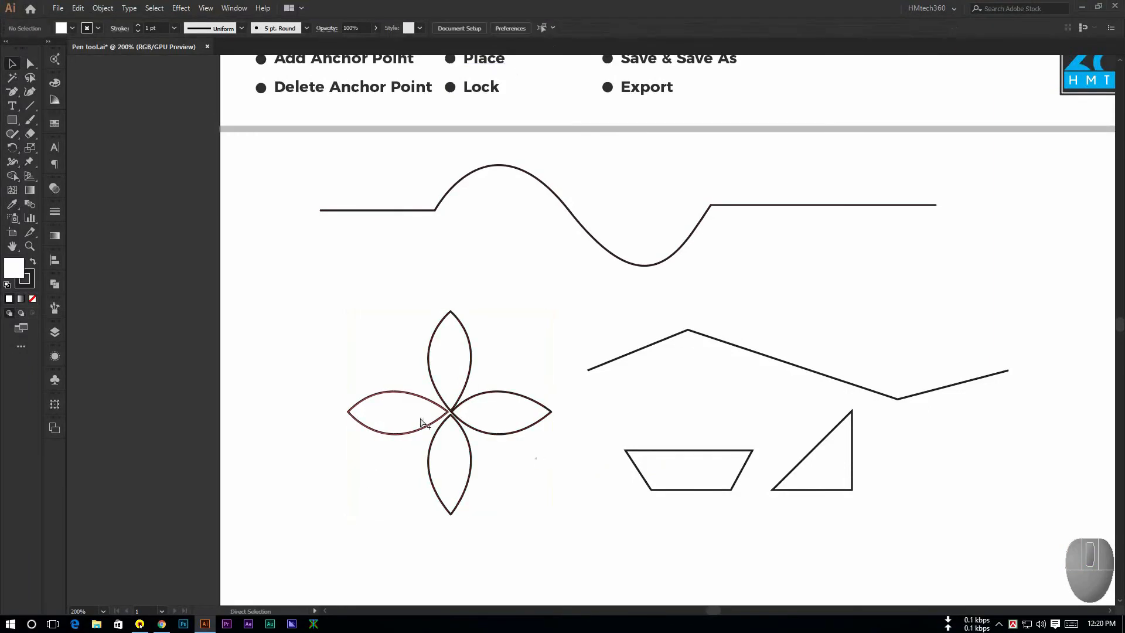
# Step: Fine-adjust the horizontal leaf pair's position to even out the gaps between the four inner petal tips, and deselect it
pyautogui.scroll(5, 437, 420)
pyautogui.moveTo(561, 375); pyautogui.dragTo(586, 397)
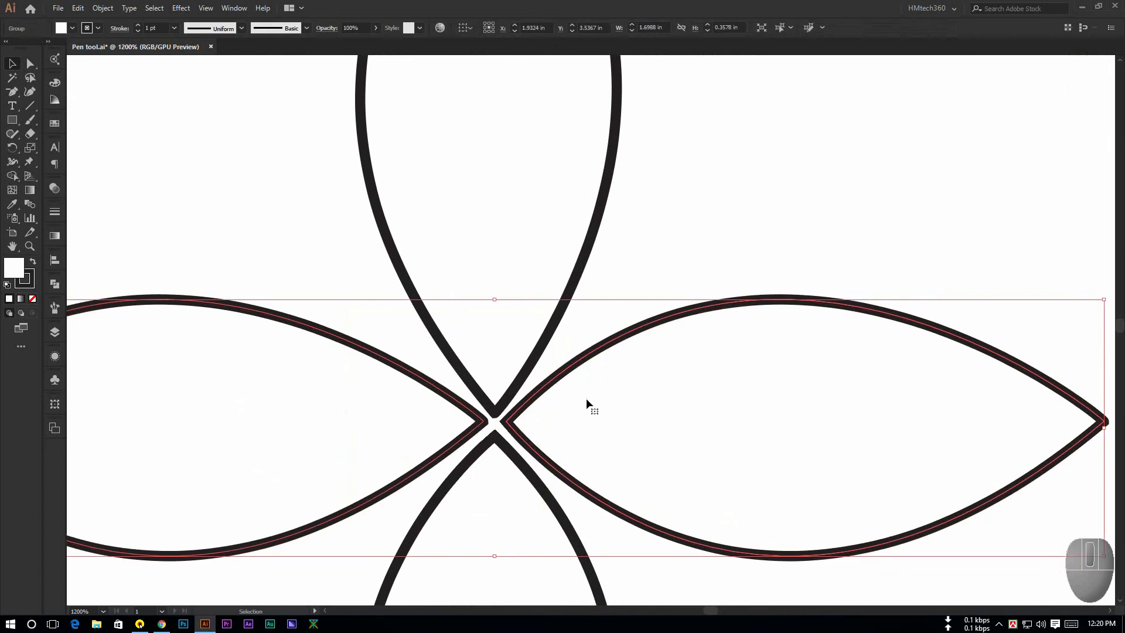
pyautogui.click(631, 252)
pyautogui.scroll(-5, 632, 253)
pyautogui.moveTo(678, 342); pyautogui.dragTo(489, 424)
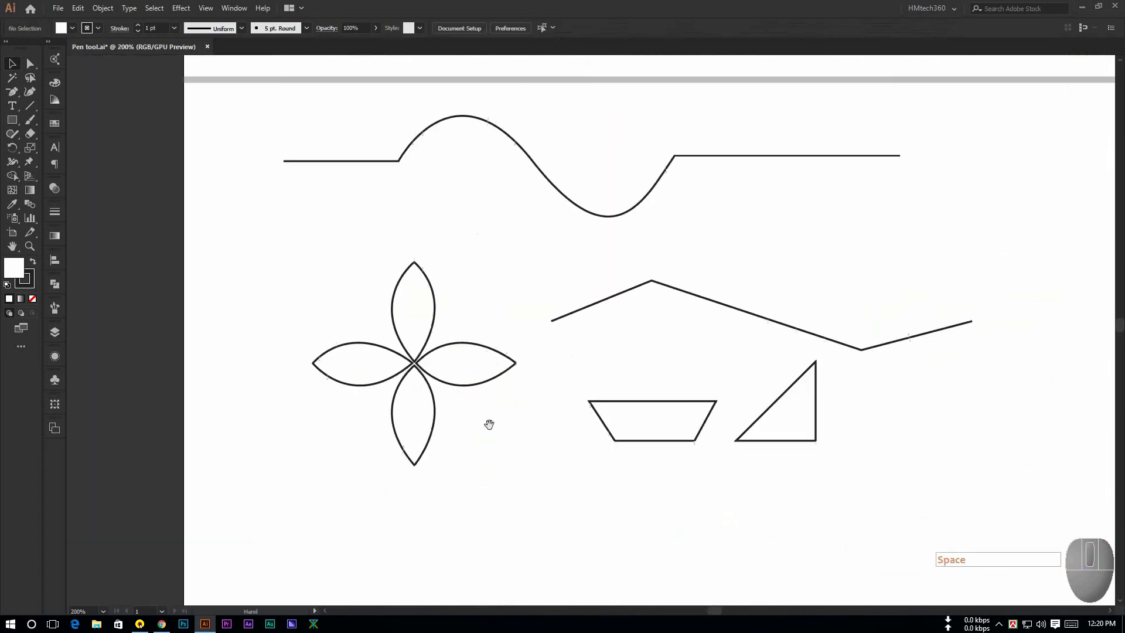
# Step: Select the whole flower, ungroup its leaf pairs, try selecting a single petal, and clear the selection
pyautogui.moveTo(321, 259); pyautogui.dragTo(512, 458)
pyautogui.moveTo(240, 267); pyautogui.dragTo(509, 455)
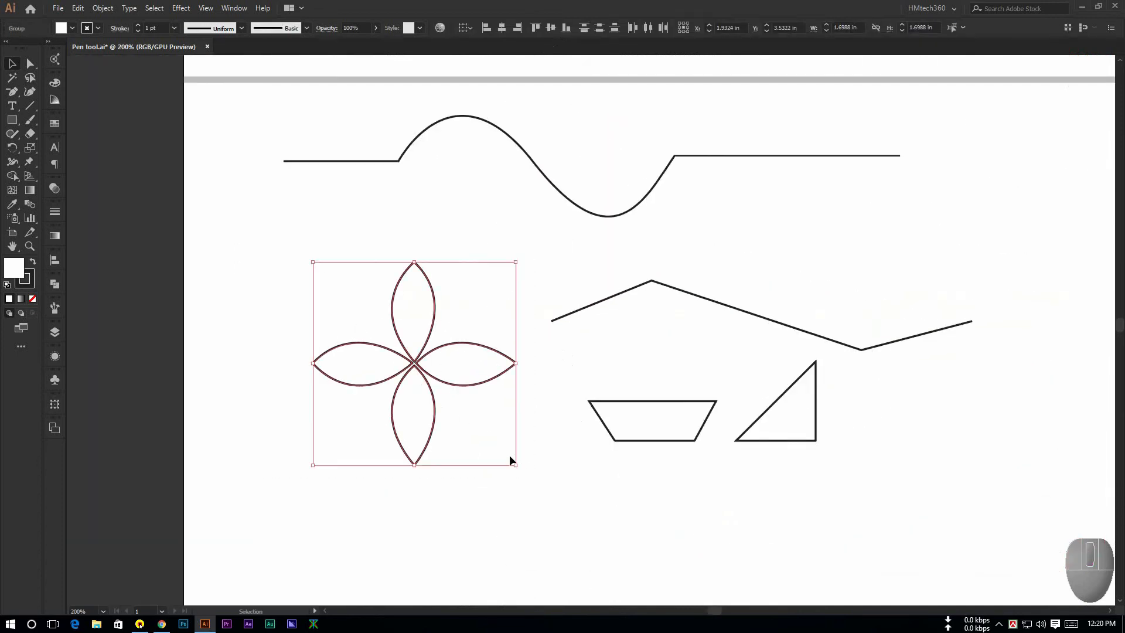
pyautogui.hotkey('ctrl', 'shift', 'g')
pyautogui.click(506, 469)
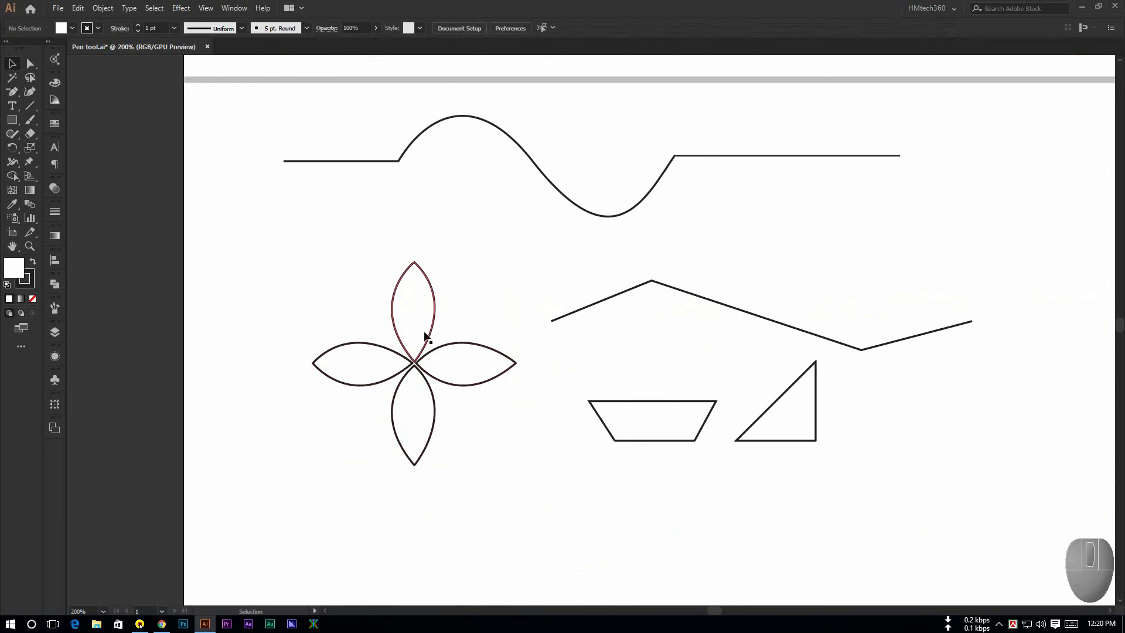
pyautogui.click(426, 337)
pyautogui.moveTo(432, 329); pyautogui.dragTo(412, 290)
pyautogui.click(561, 491)
pyautogui.moveTo(584, 457); pyautogui.dragTo(447, 402)
pyautogui.scroll(-3, 445, 410)
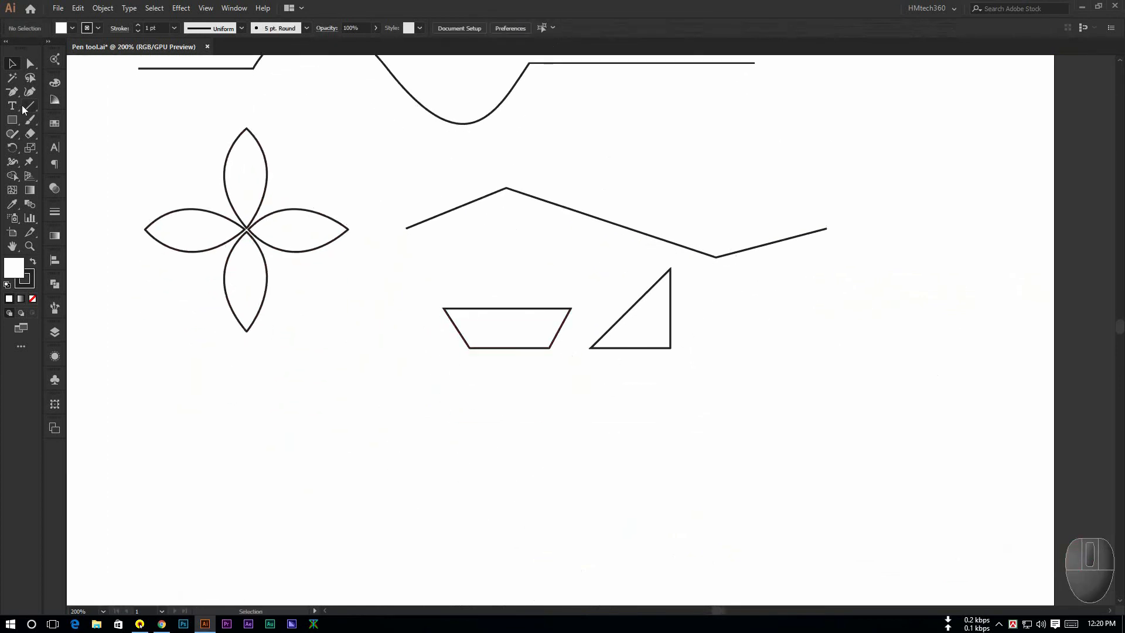
pyautogui.moveTo(13, 92); pyautogui.dragTo(78, 137)
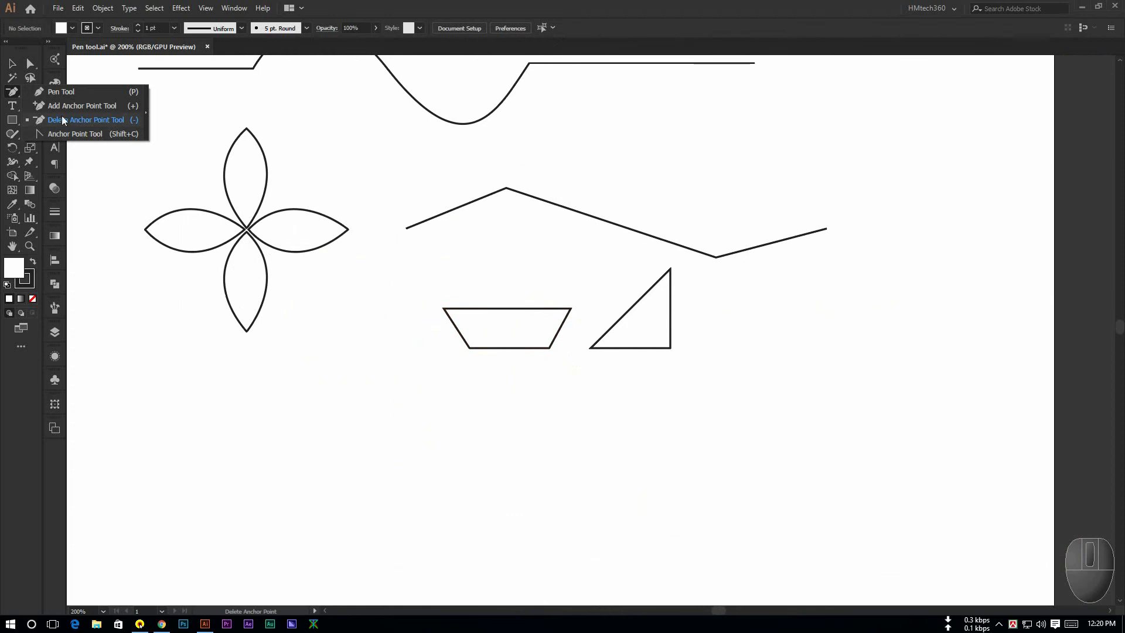
pyautogui.moveTo(346, 319)
pyautogui.mouseDown()
pyautogui.moveTo(385, 269)
pyautogui.moveTo(354, 317)
pyautogui.mouseUp()
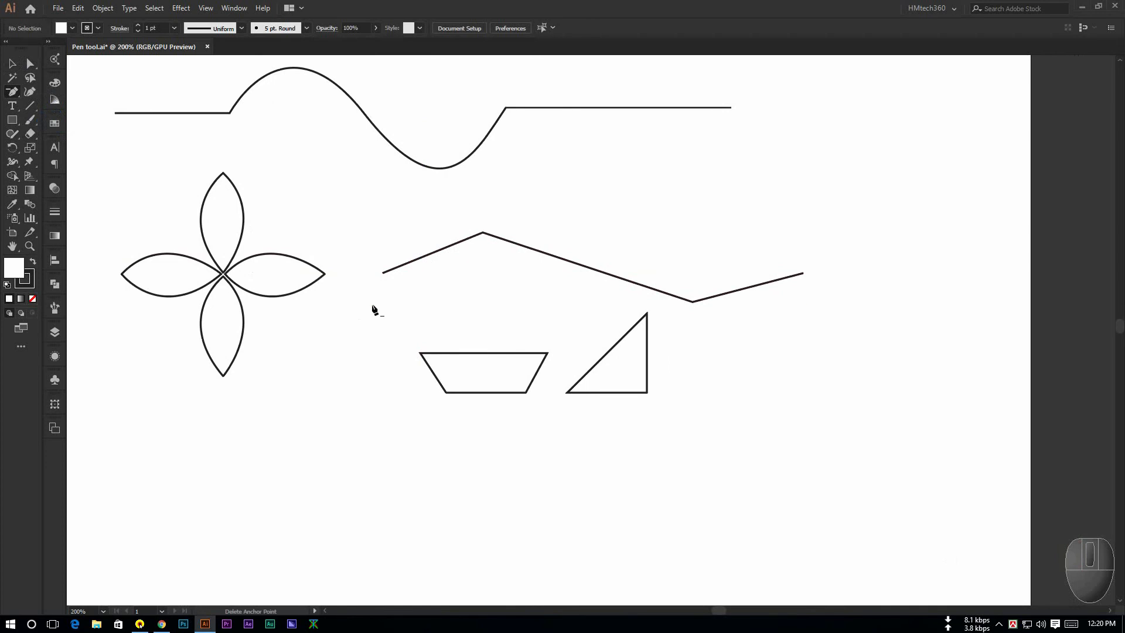
# Step: Duplicate the zigzag path about 0.29 in left and 1.83 in down, below the trapezoid and triangle, and deselect the copy
pyautogui.click(11, 63)
pyautogui.click(490, 235)
pyautogui.scroll(2, 489, 236)
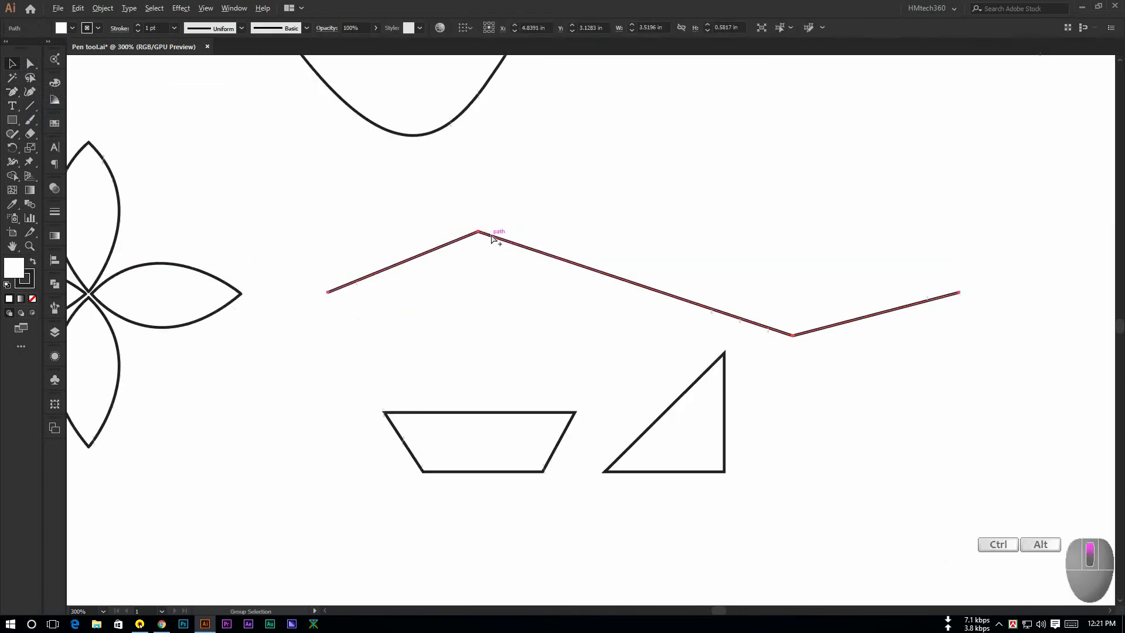
pyautogui.scroll(-2, 491, 251)
pyautogui.click(30, 63)
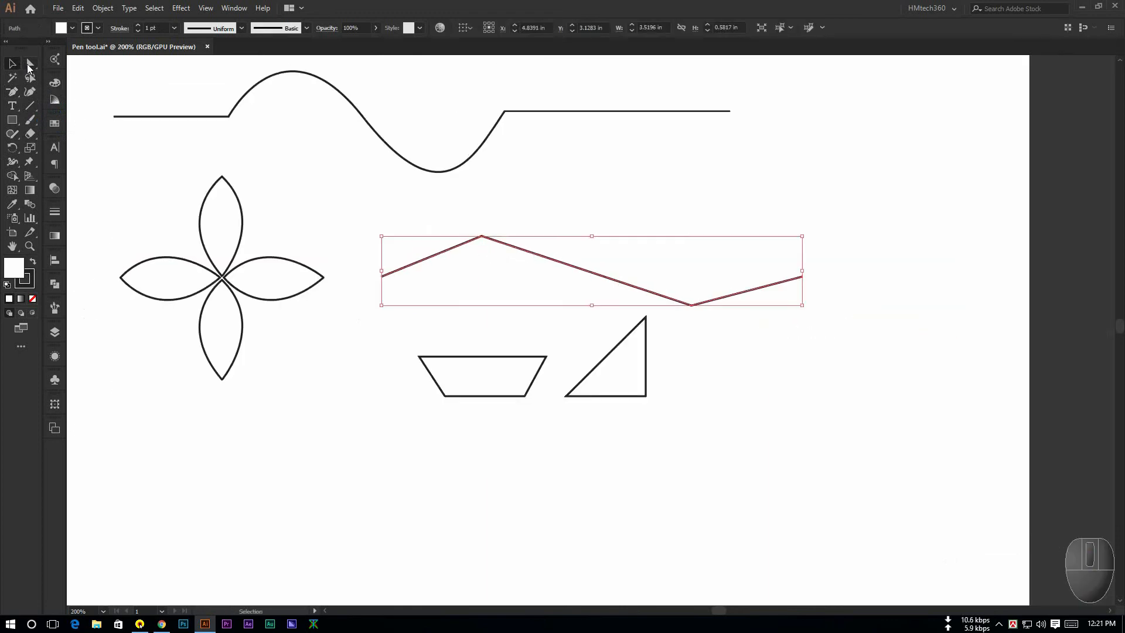
pyautogui.click(501, 281)
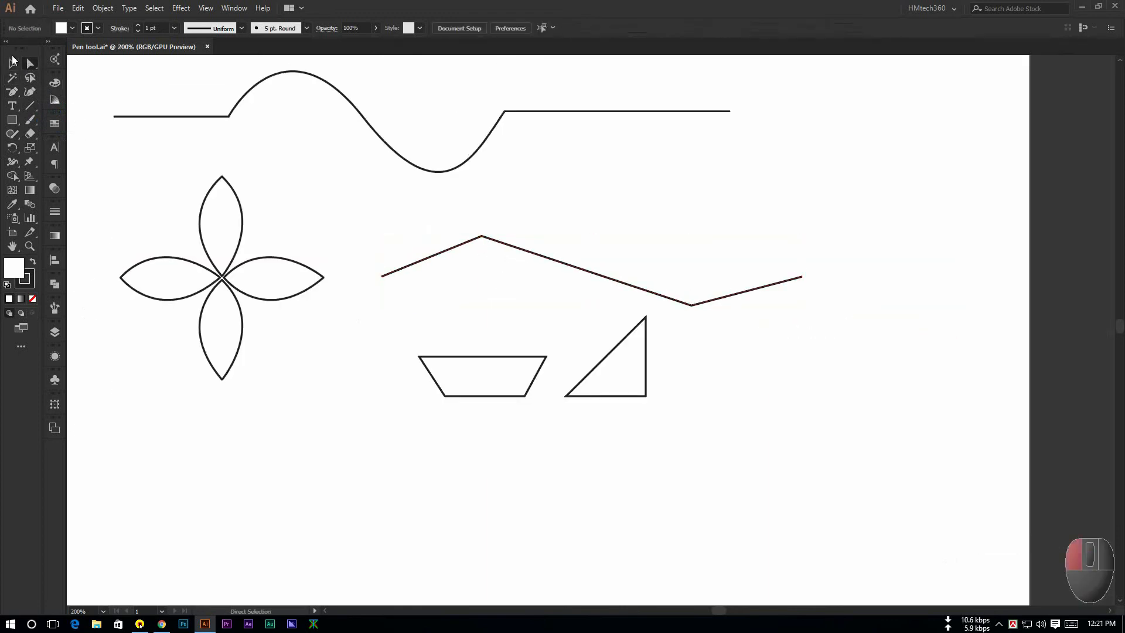
pyautogui.click(492, 243)
pyautogui.scroll(-1, 518, 253)
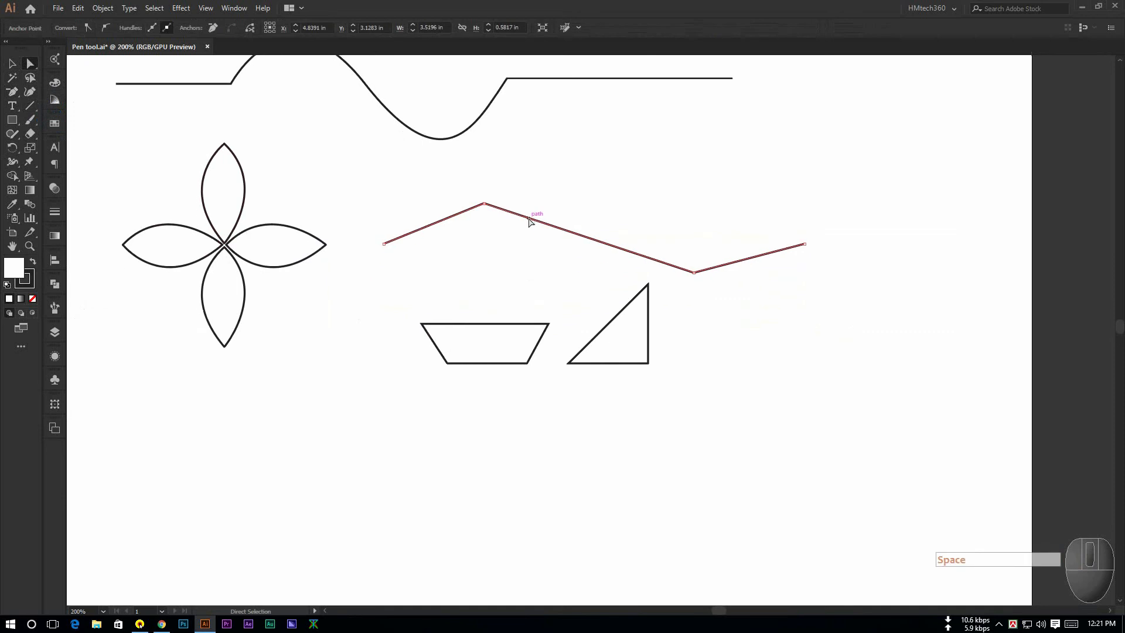
pyautogui.moveTo(529, 222); pyautogui.dragTo(494, 440)
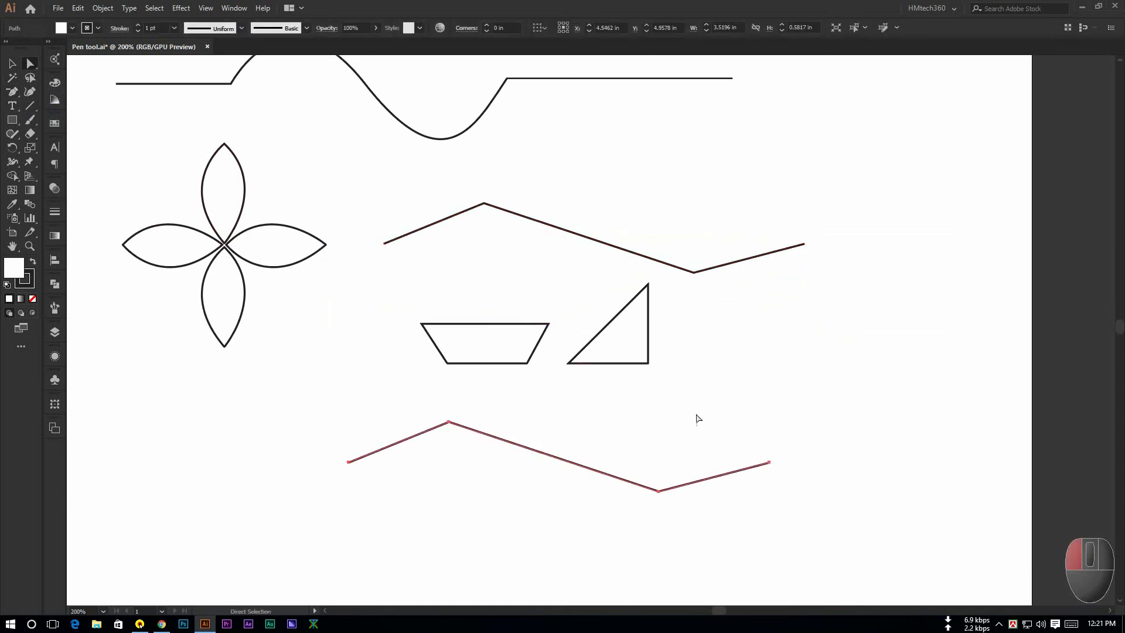
pyautogui.click(695, 417)
# Step: Directly select the upper peak anchor of the lower zigzag copy and convert it to a smooth point
pyautogui.moveTo(569, 457); pyautogui.dragTo(580, 370)
pyautogui.click(573, 372)
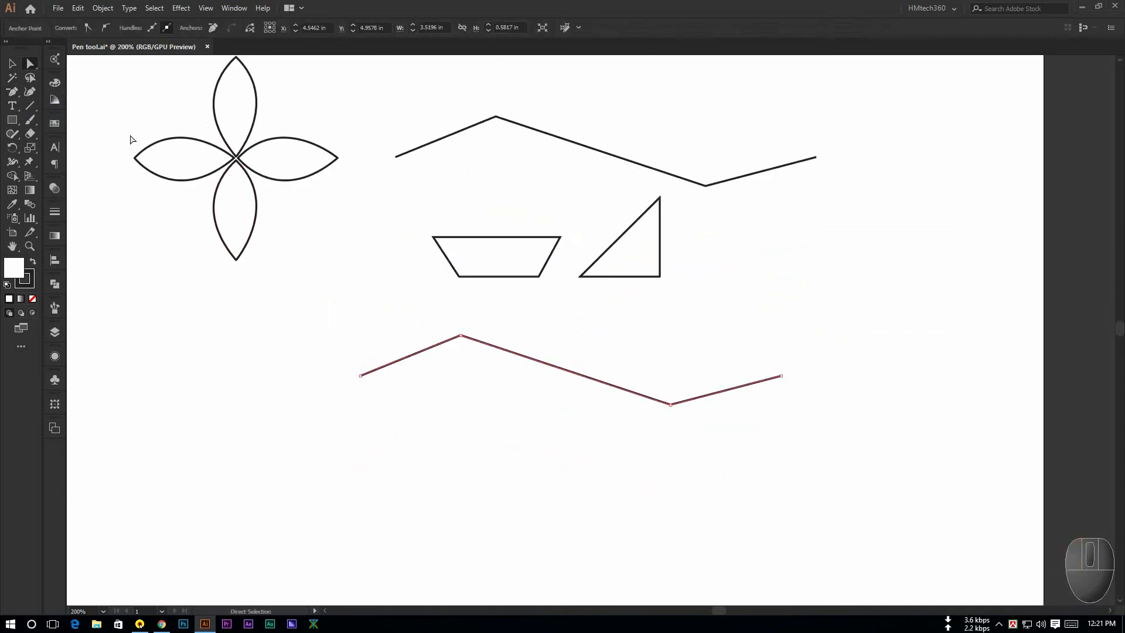
pyautogui.moveTo(447, 329)
pyautogui.mouseDown()
pyautogui.moveTo(494, 368)
pyautogui.moveTo(433, 310)
pyautogui.moveTo(499, 354)
pyautogui.mouseUp()
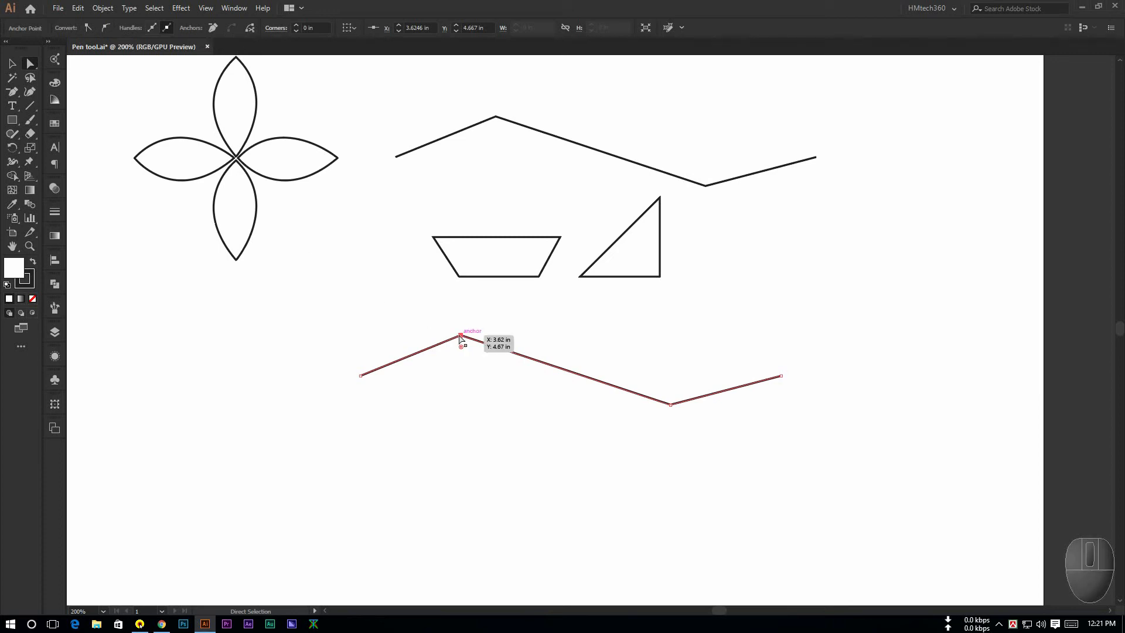
pyautogui.moveTo(438, 319); pyautogui.dragTo(489, 363)
pyautogui.click(105, 27)
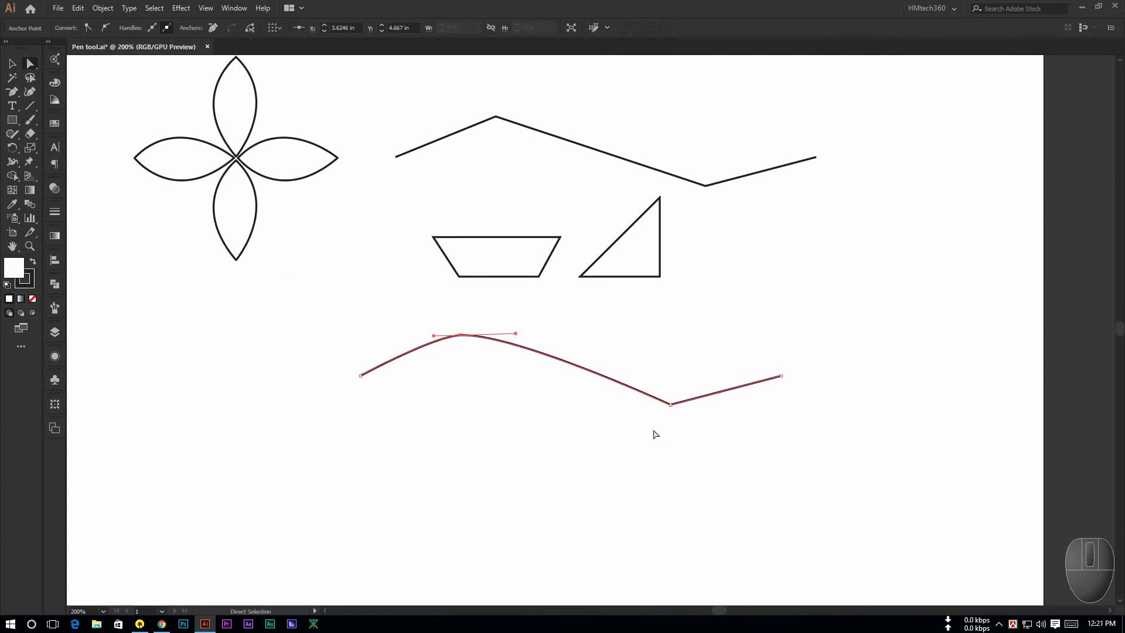
# Step: Convert the lower zigzag copy's upper peak anchor back to a corner point
pyautogui.click(458, 374)
pyautogui.click(461, 334)
pyautogui.click(87, 28)
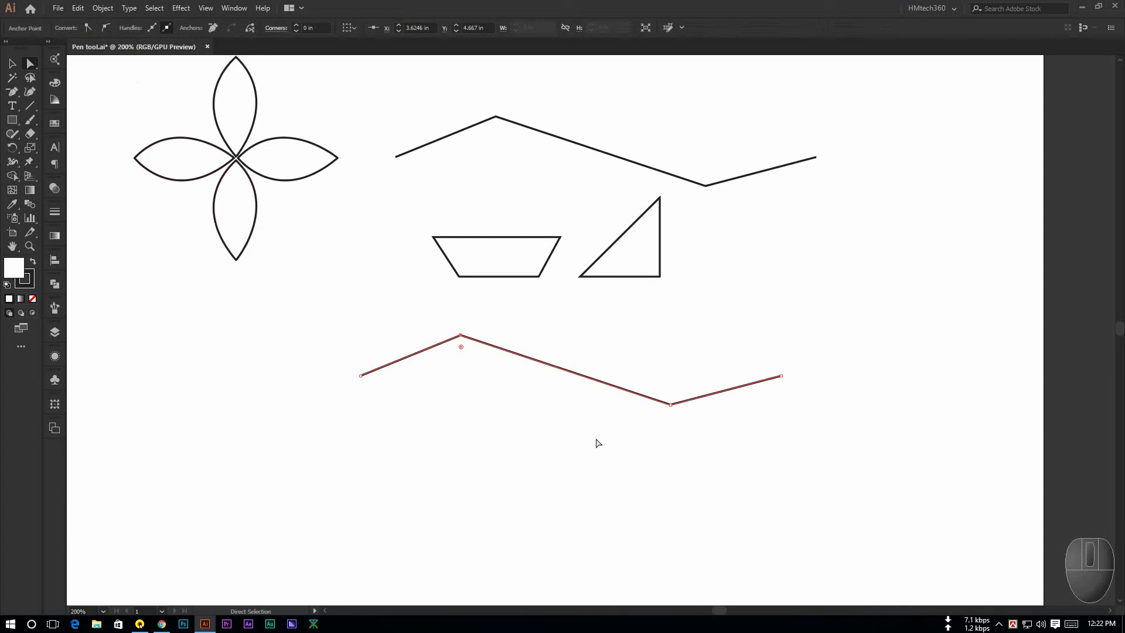
# Step: Duplicate the wavy path into the empty area below the zigzag copy, and clear the selection
pyautogui.press('space')
pyautogui.moveTo(565, 336); pyautogui.dragTo(591, 371)
pyautogui.moveTo(384, 228); pyautogui.dragTo(421, 252)
pyautogui.click(17, 67)
pyautogui.scroll(-1, 396, 195)
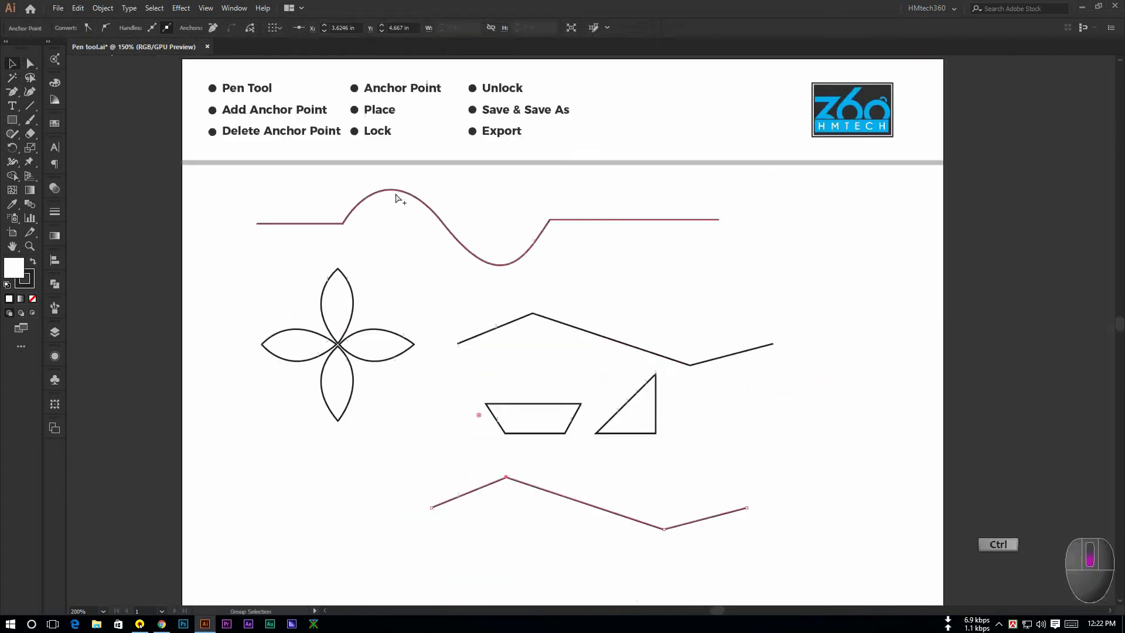
pyautogui.scroll(-2, 396, 195)
pyautogui.moveTo(419, 210); pyautogui.dragTo(428, 380)
pyautogui.scroll(4, 425, 376)
pyautogui.click(415, 389)
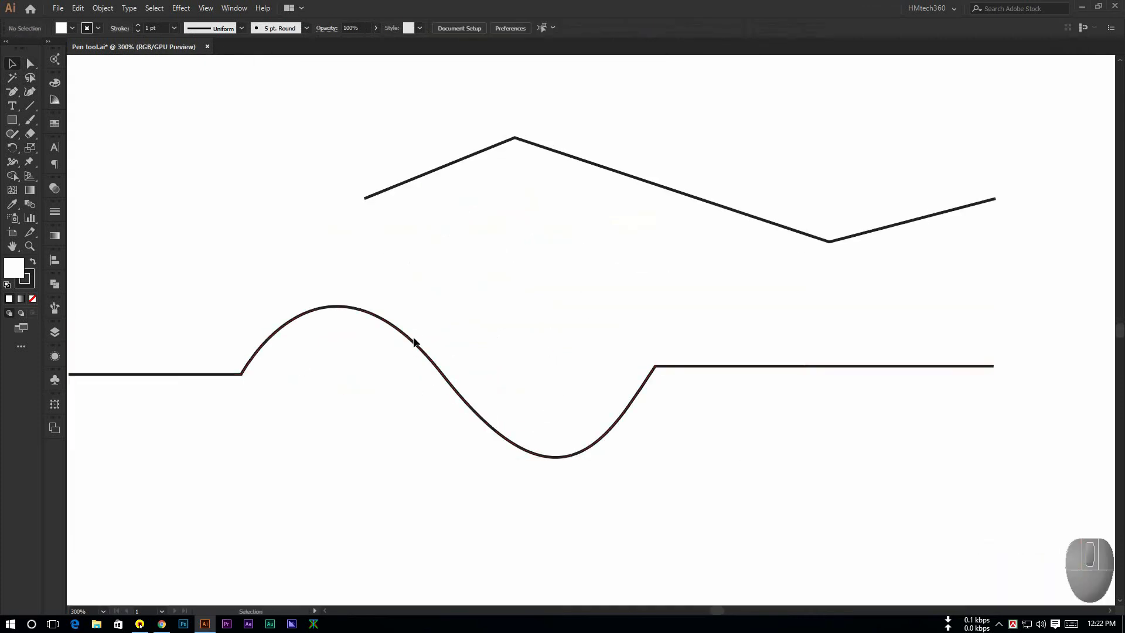
# Step: Directly select the middle anchor of the wavy path's copy and convert it to a corner point
pyautogui.moveTo(447, 324); pyautogui.dragTo(469, 311)
pyautogui.click(470, 311)
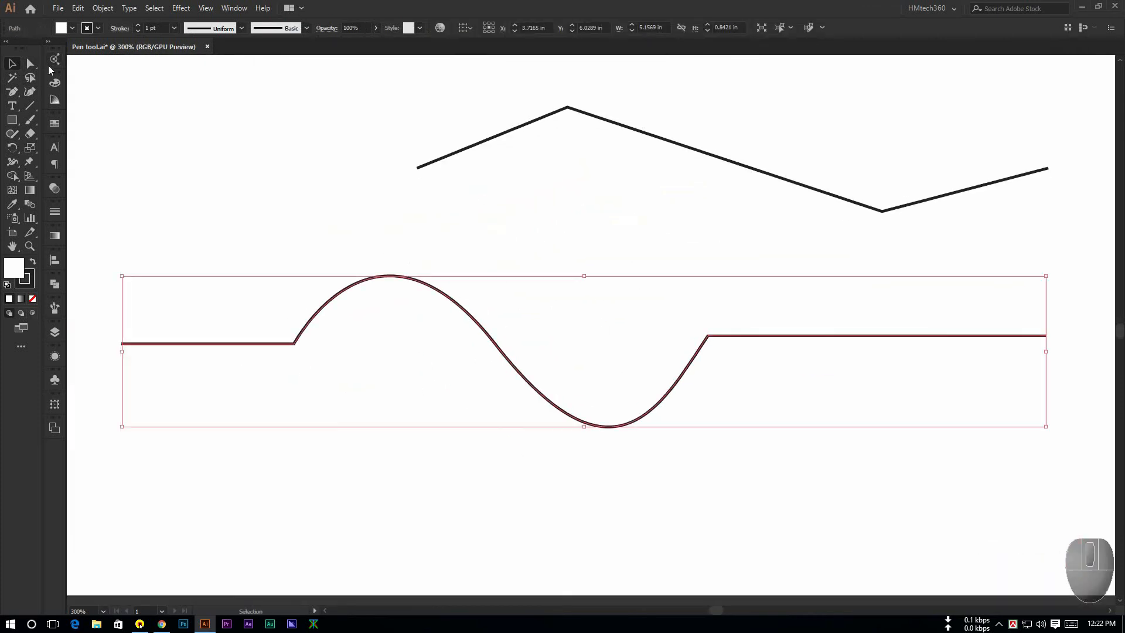
pyautogui.press('a')
pyautogui.moveTo(405, 258); pyautogui.dragTo(519, 406)
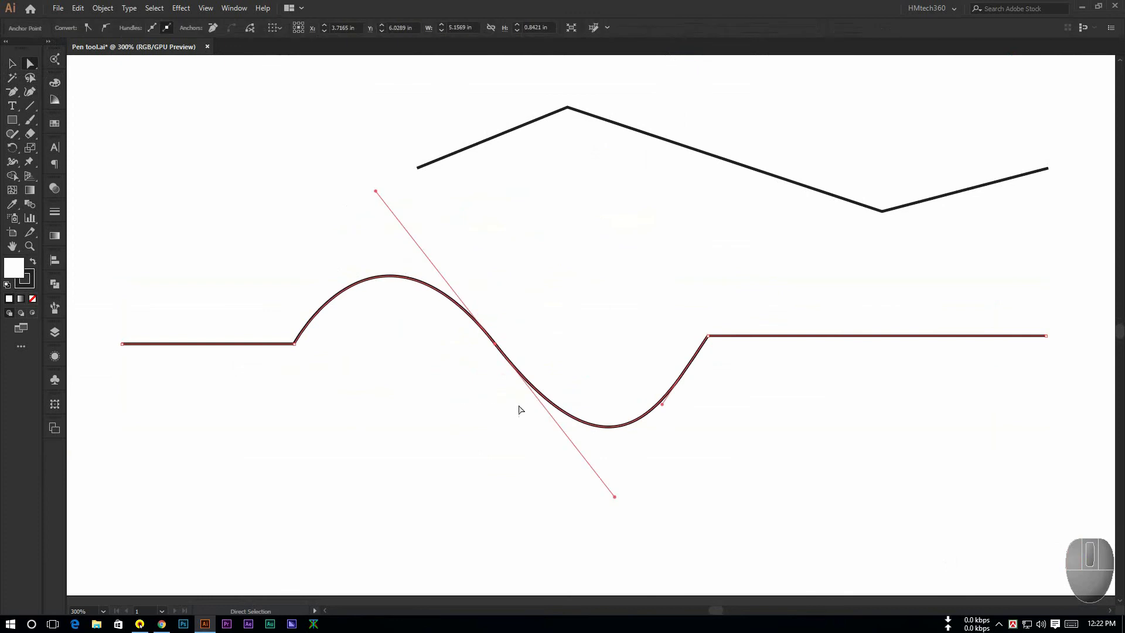
pyautogui.moveTo(449, 404); pyautogui.dragTo(524, 317)
pyautogui.moveTo(469, 403); pyautogui.dragTo(523, 326)
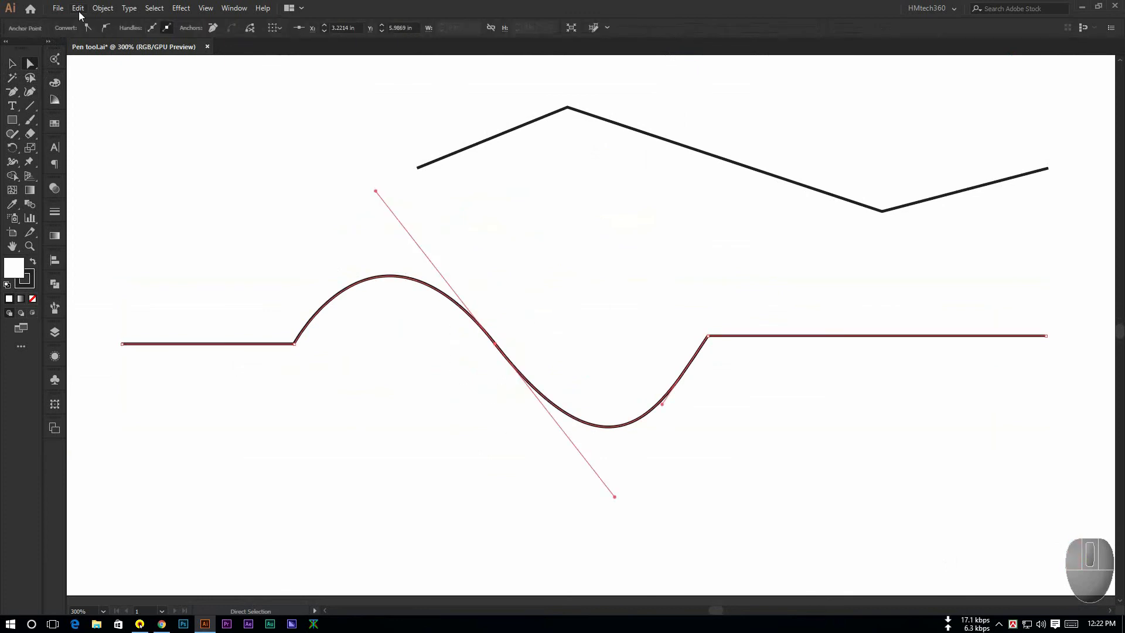
pyautogui.click(88, 27)
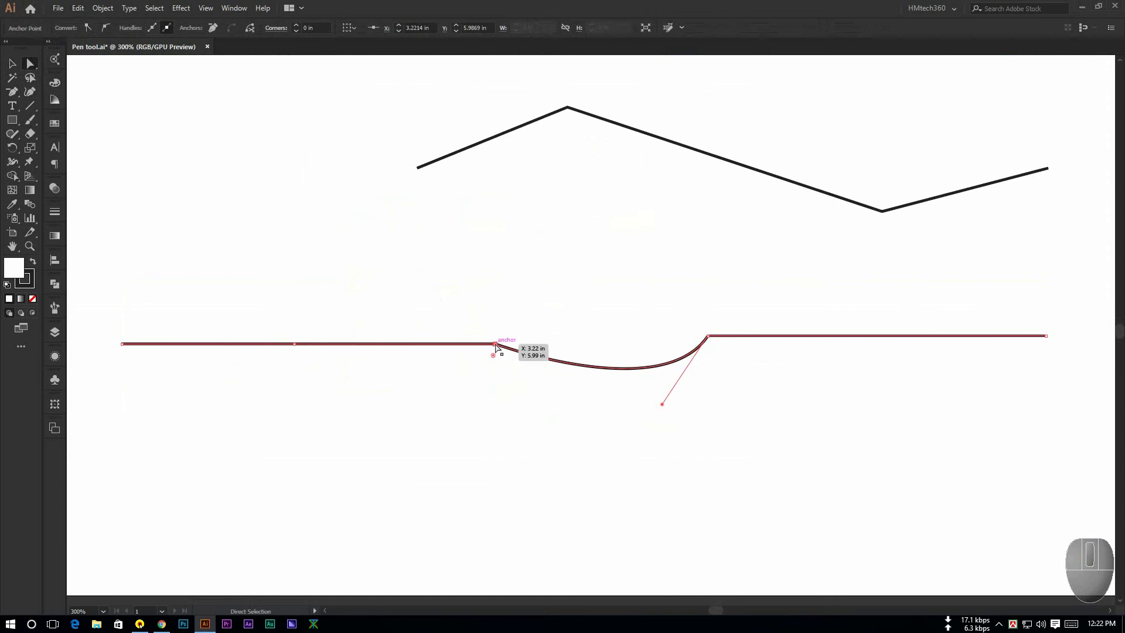
# Step: Select the reshaped copy of the wavy path and delete it
pyautogui.click(13, 64)
pyautogui.moveTo(339, 241); pyautogui.dragTo(695, 403)
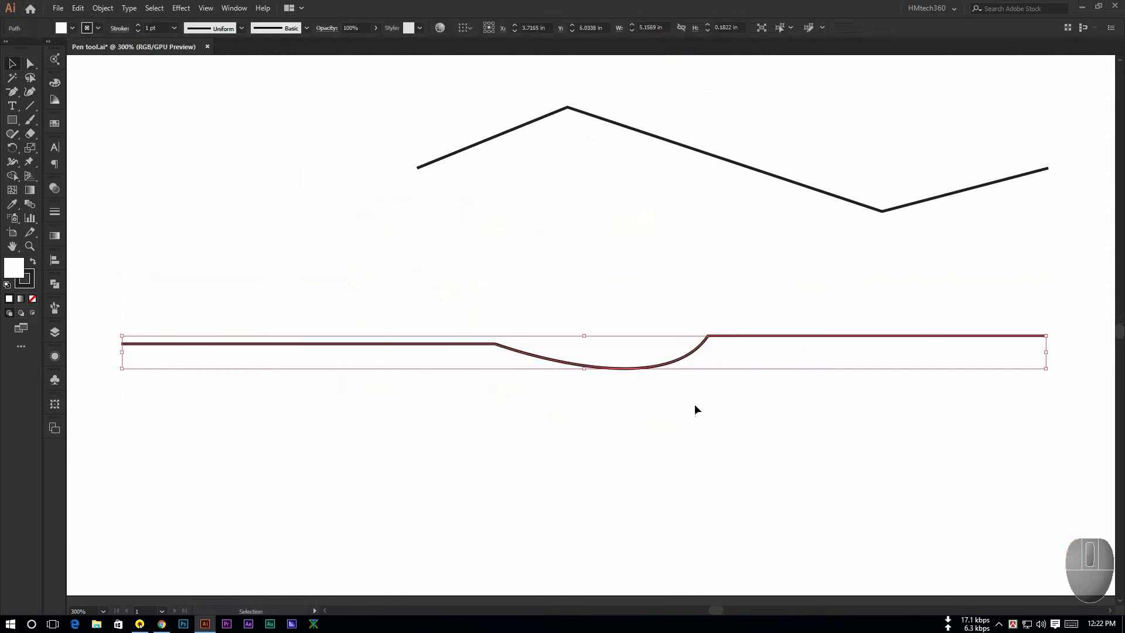
pyautogui.press('Delete')
pyautogui.scroll(-3, 448, 317)
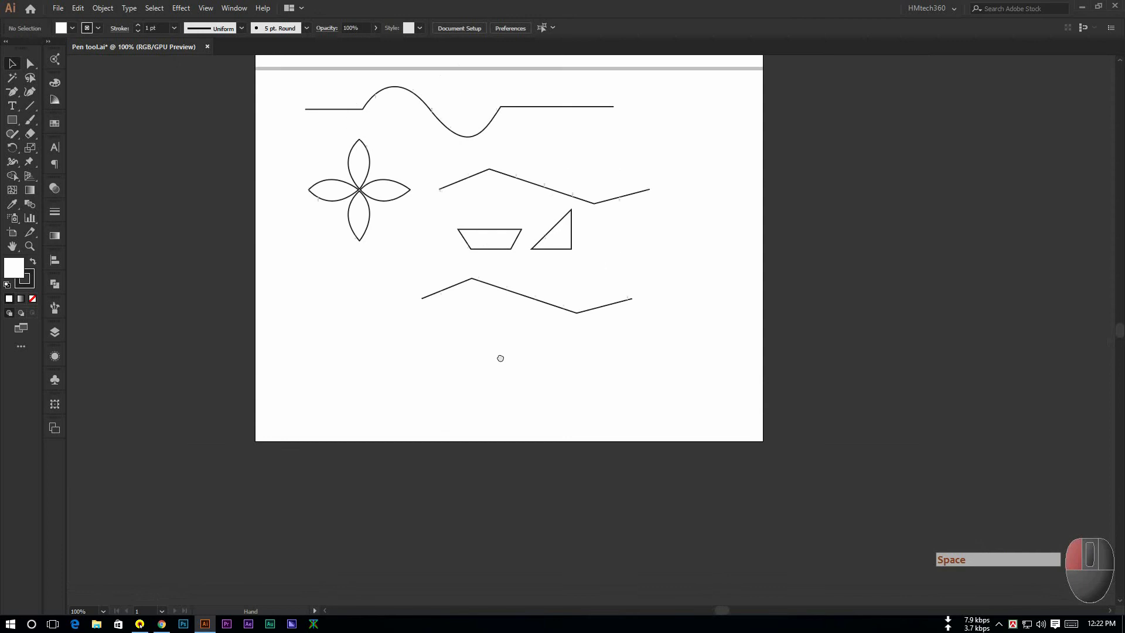
# Step: Draw a straight horizontal line about 4.11 in long with the Pen tool below the zigzag copy and move it slightly lower
pyautogui.scroll(1, 499, 365)
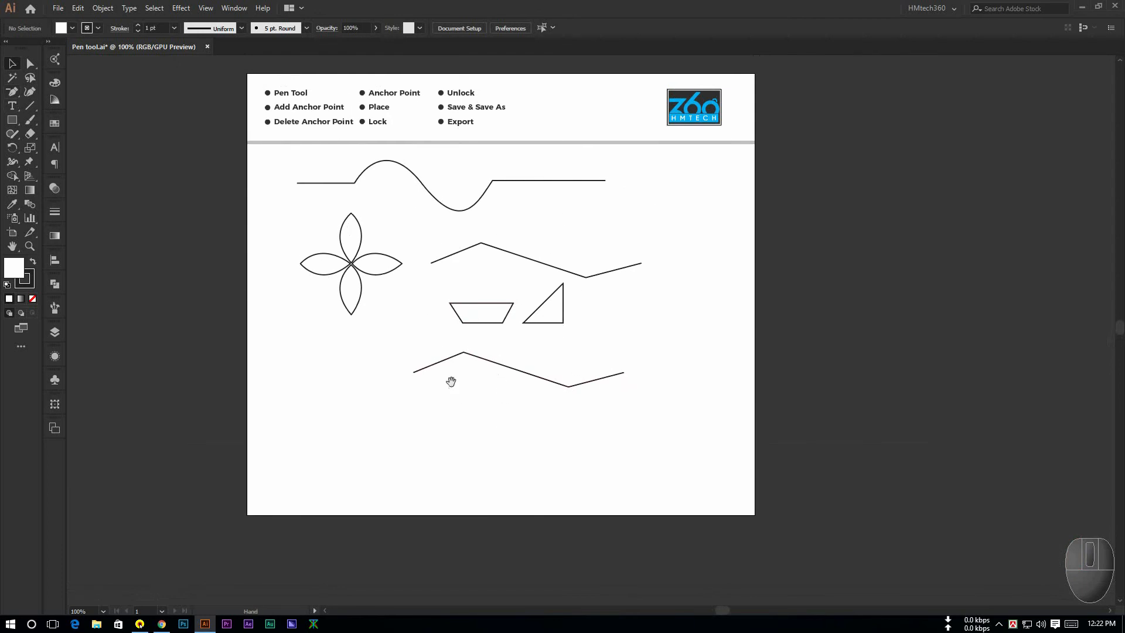
pyautogui.scroll(-1, 448, 352)
pyautogui.scroll(2, 359, 350)
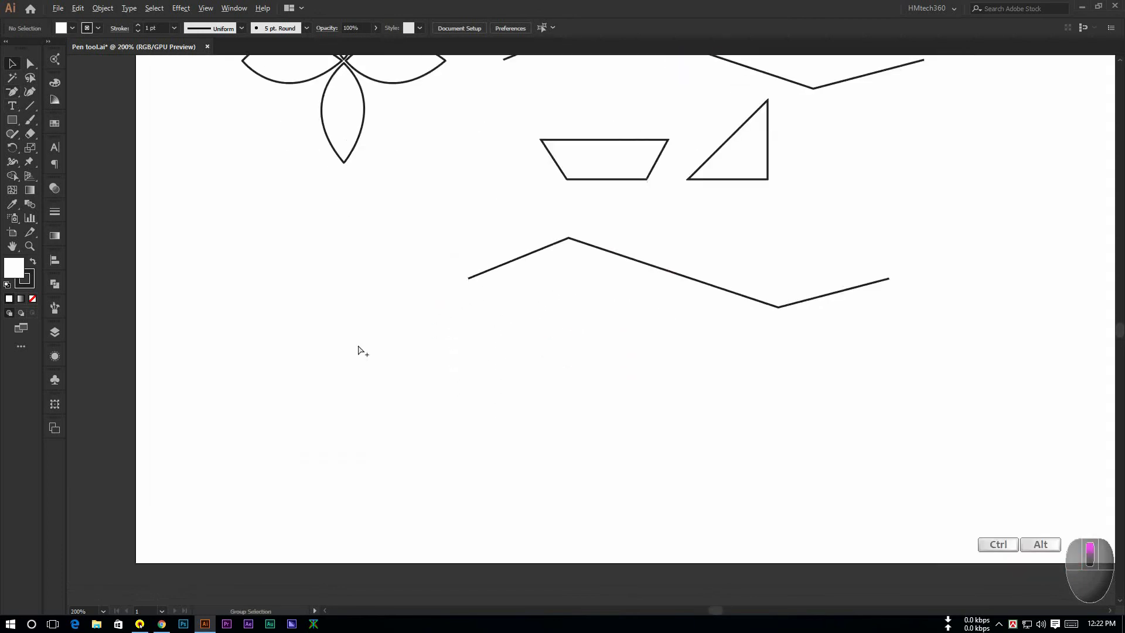
pyautogui.click(12, 91)
pyautogui.click(302, 363)
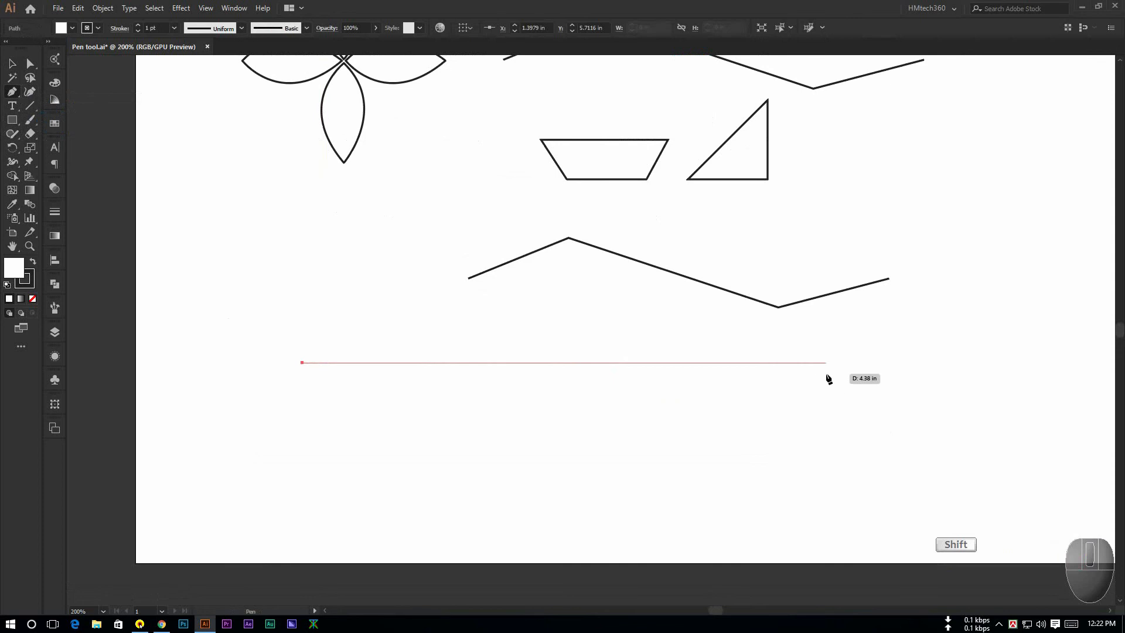
pyautogui.click(794, 363)
pyautogui.click(12, 63)
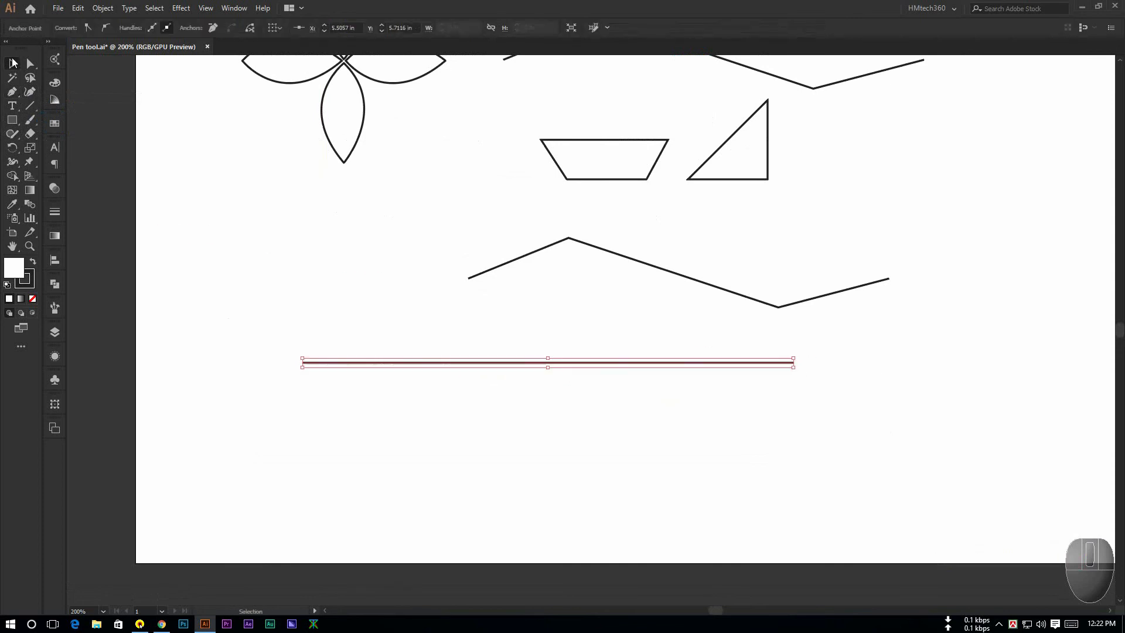
pyautogui.click(444, 392)
pyautogui.moveTo(516, 365); pyautogui.dragTo(491, 350)
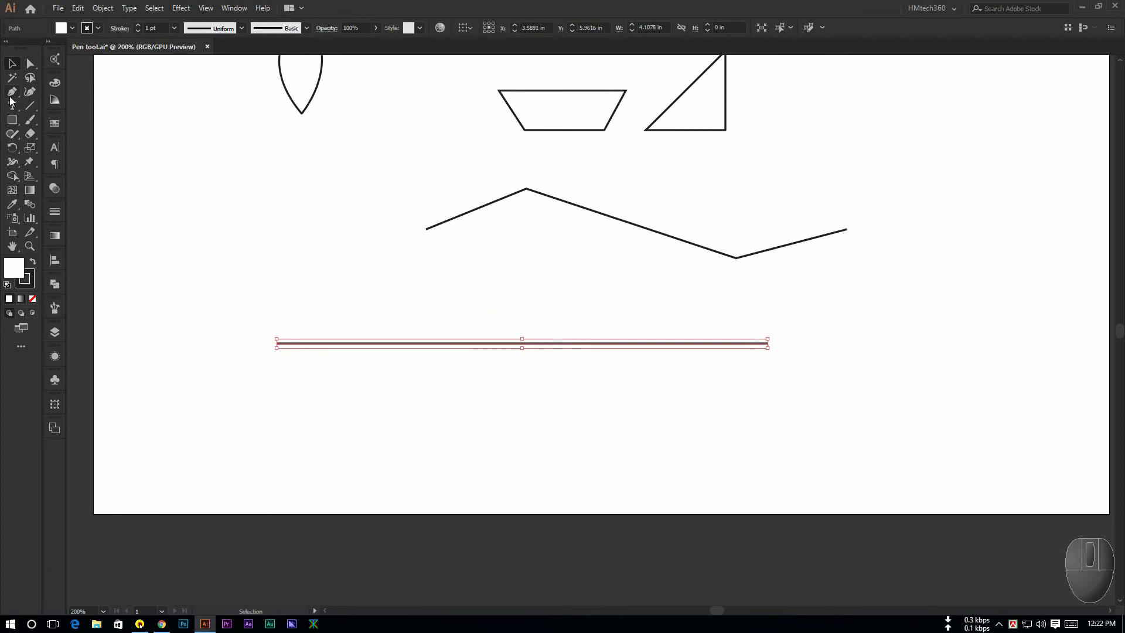
# Step: Bend the straight line into an S-curve with the Anchor Point tool, its first handle pulled upward and its second downward
pyautogui.moveTo(11, 91); pyautogui.dragTo(55, 135)
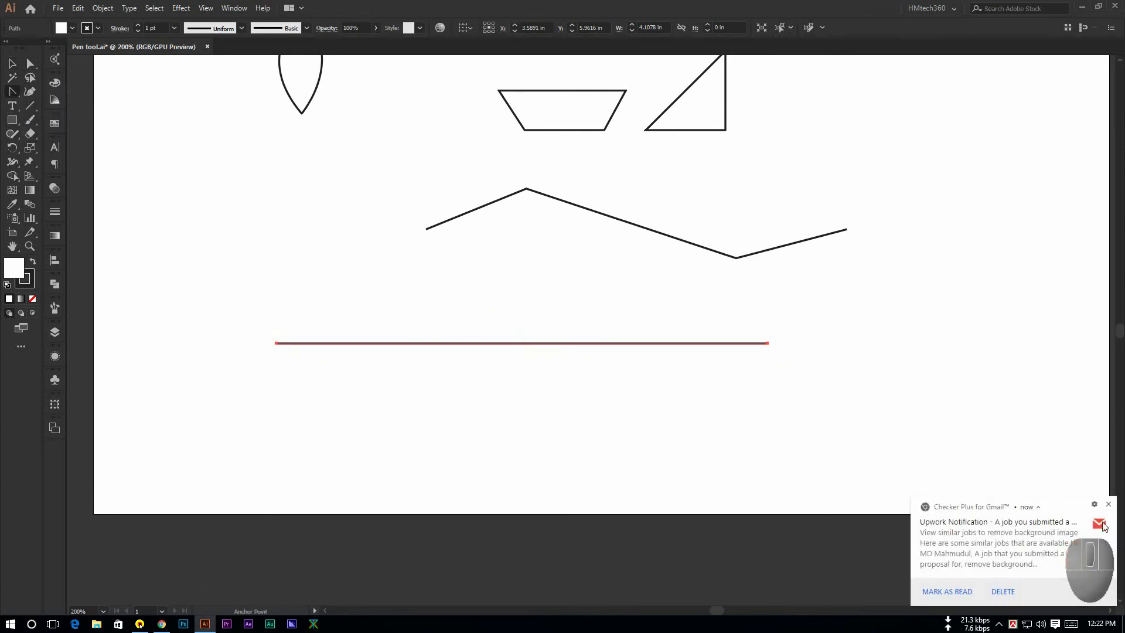
pyautogui.click(1109, 505)
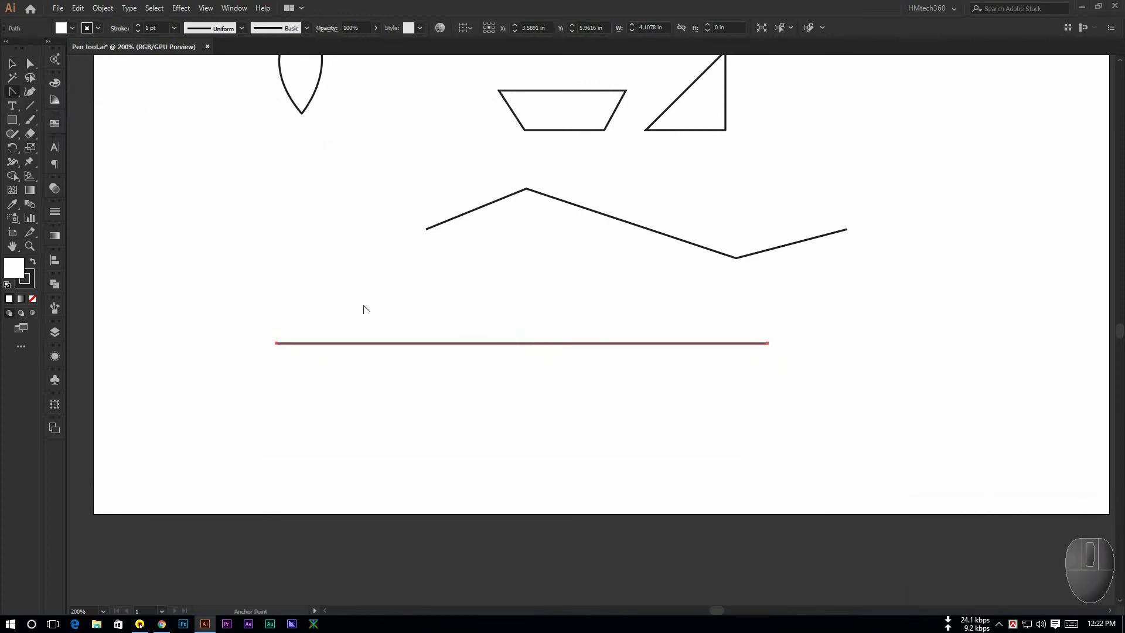
pyautogui.click(11, 92)
pyautogui.moveTo(518, 344); pyautogui.dragTo(518, 380)
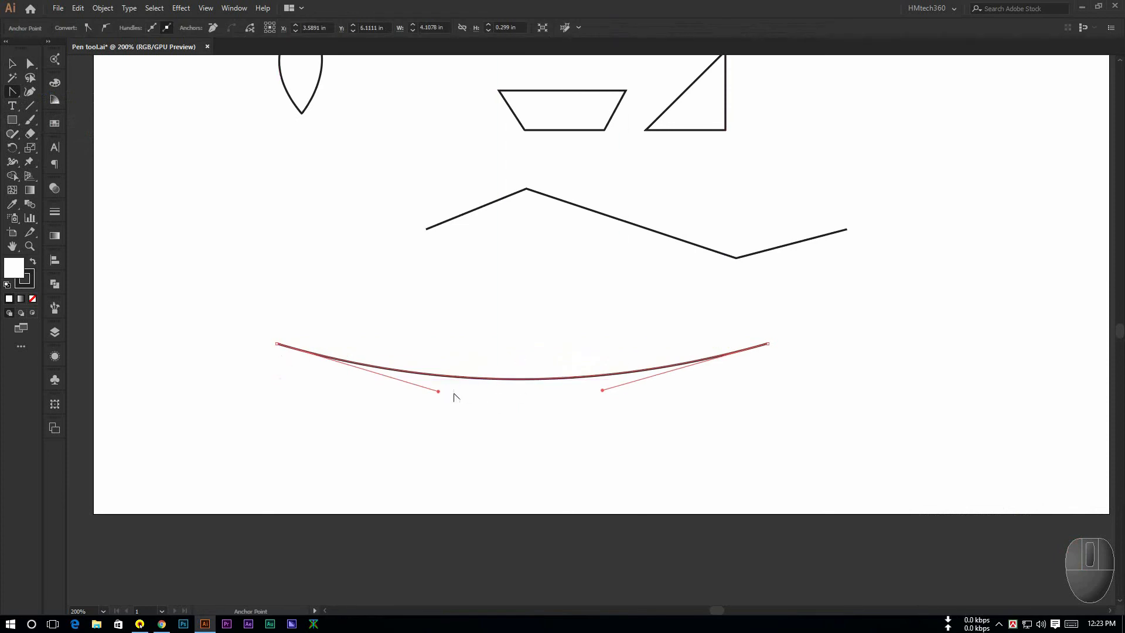
pyautogui.moveTo(439, 391); pyautogui.dragTo(479, 264)
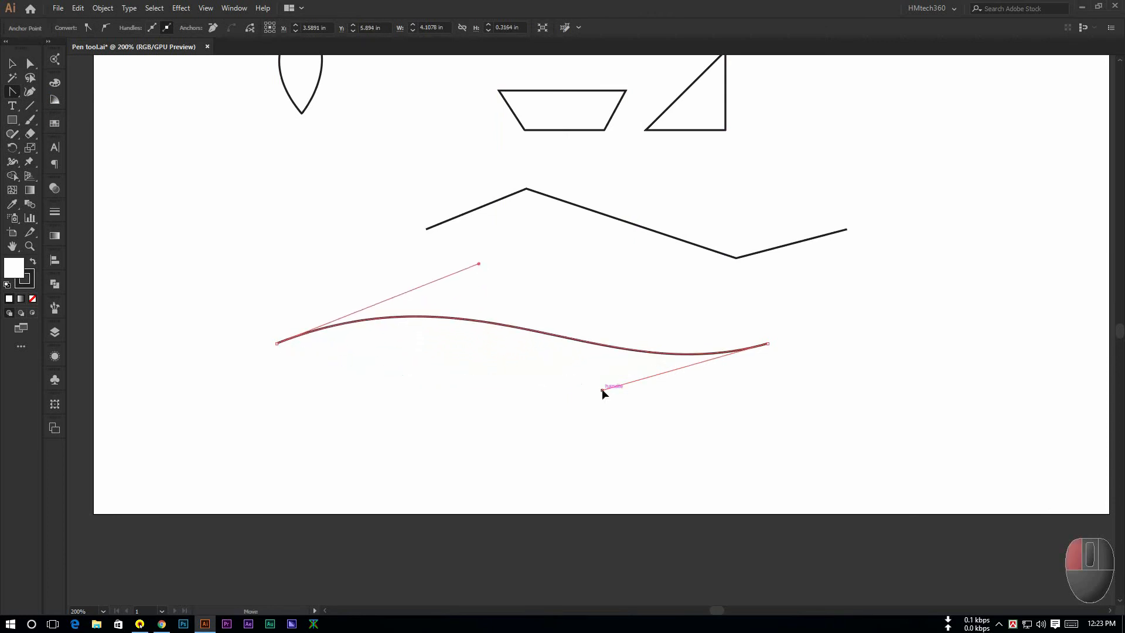
pyautogui.moveTo(602, 389); pyautogui.dragTo(573, 421)
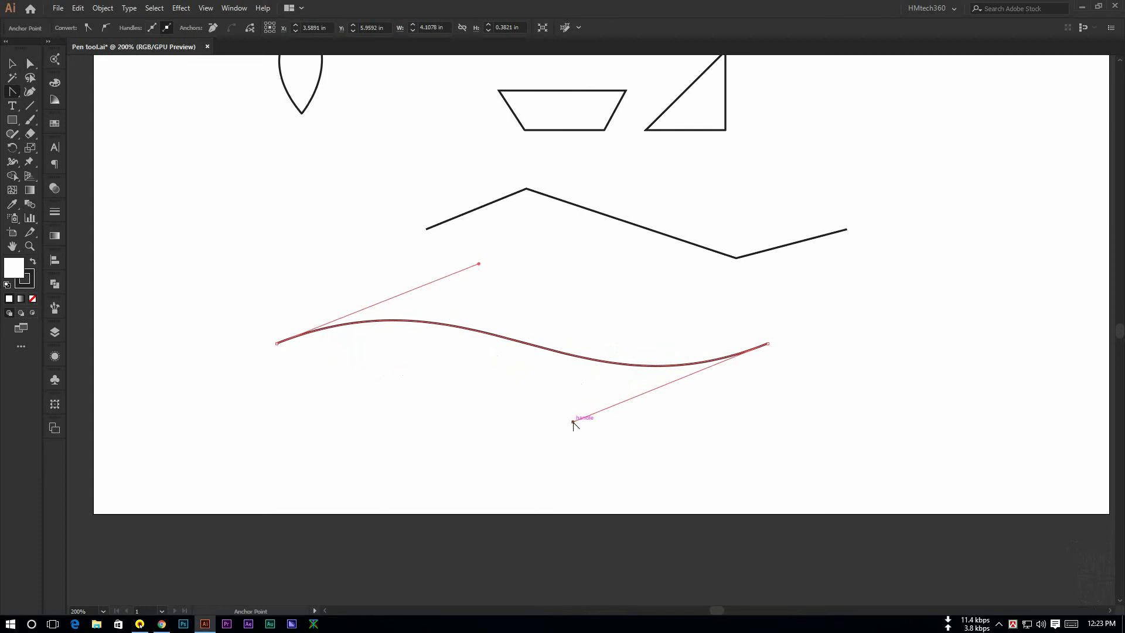
# Step: Convert the middle anchor of the original wavy path below the header to a corner point with the Anchor Point tool
pyautogui.press('space')
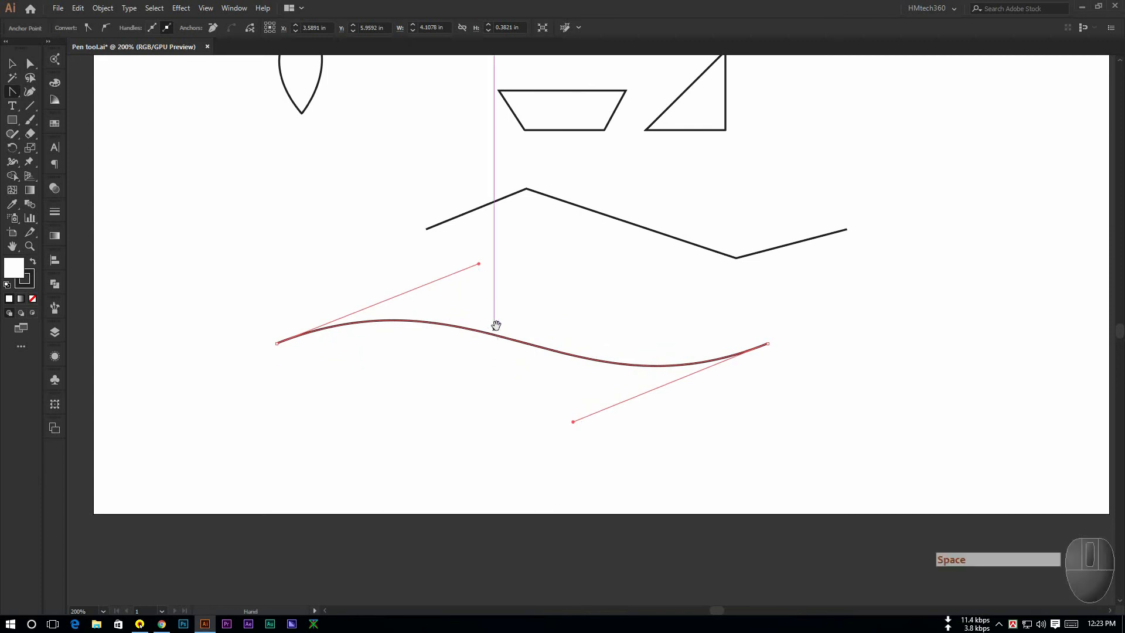
pyautogui.moveTo(527, 284); pyautogui.dragTo(495, 445)
pyautogui.press('space')
pyautogui.moveTo(418, 256); pyautogui.dragTo(419, 424)
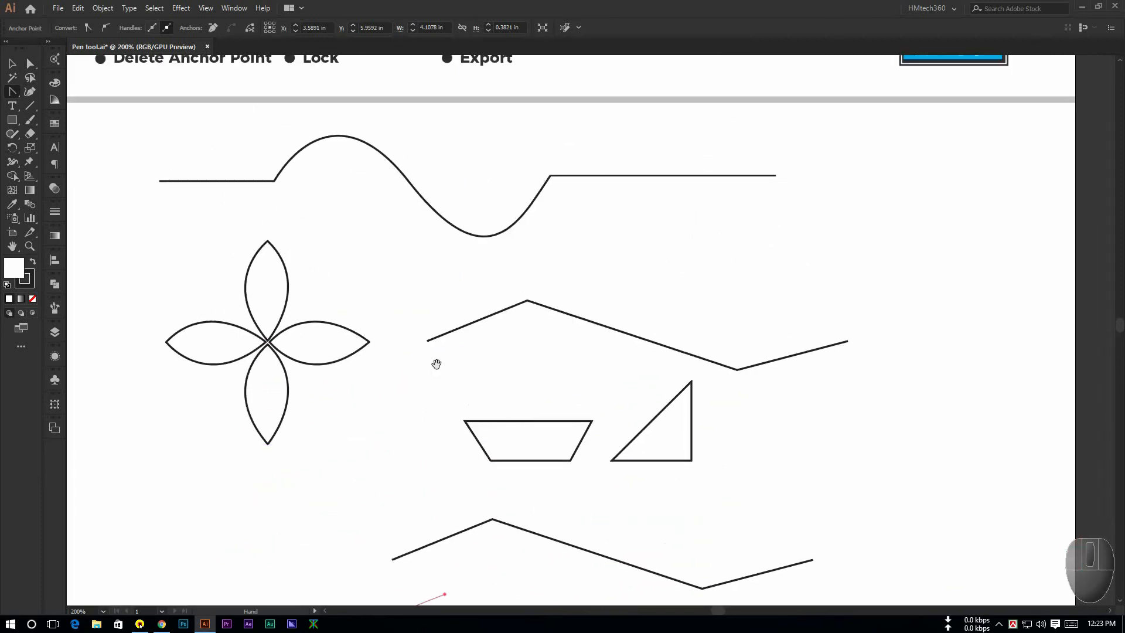
pyautogui.click(408, 181)
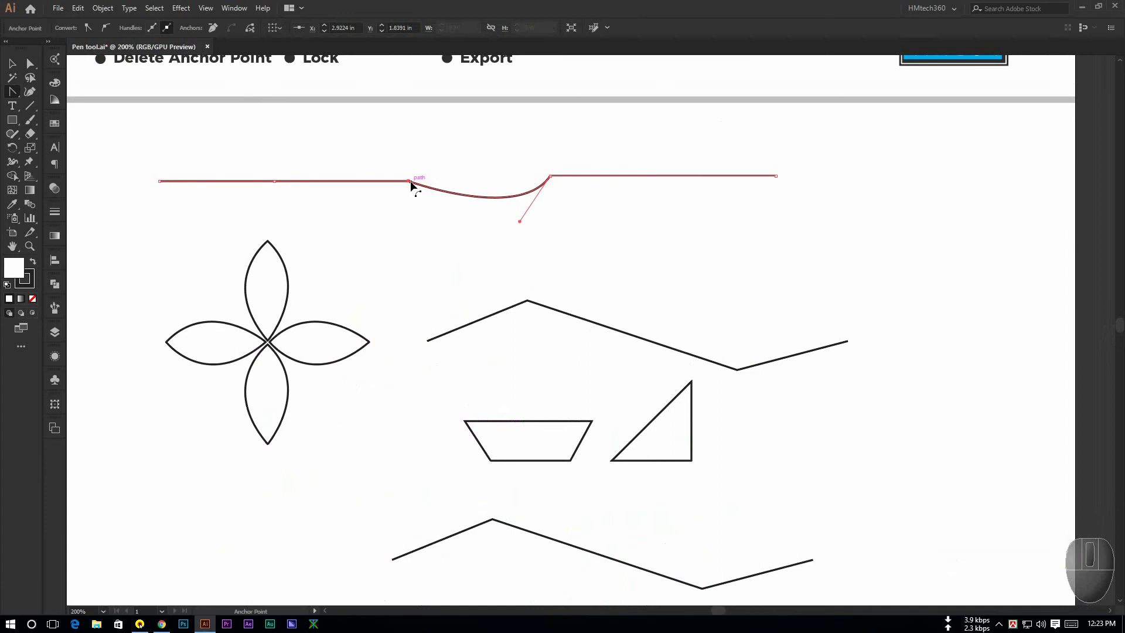
# Step: Directly select the upper peak anchor of the lower zigzag copy and convert it to a smooth point
pyautogui.click(26, 66)
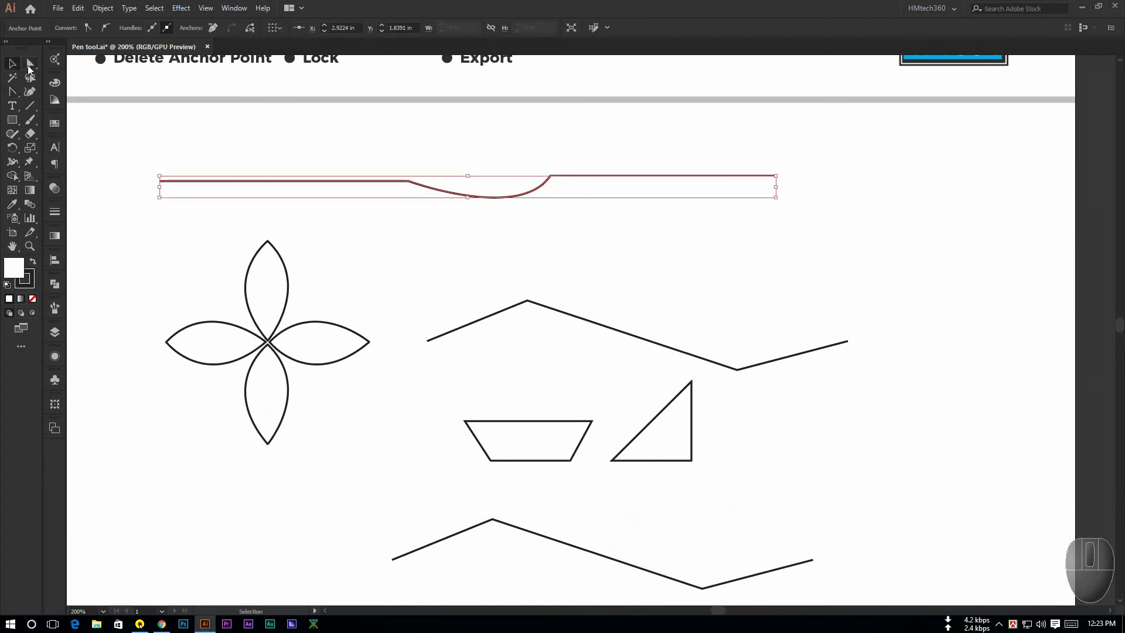
pyautogui.click(540, 304)
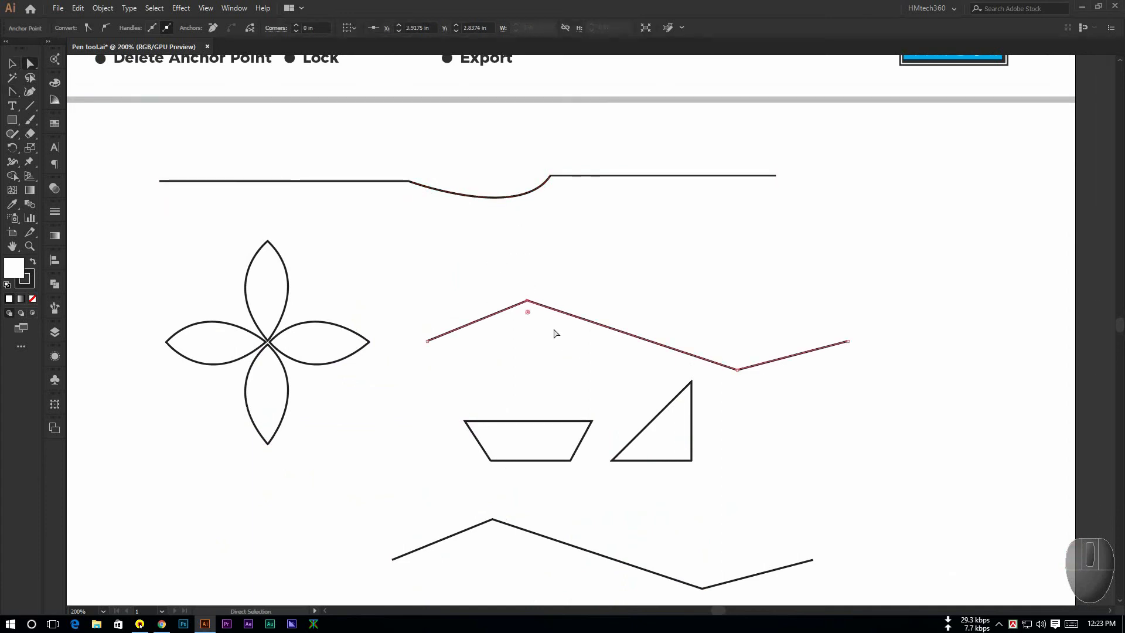
pyautogui.scroll(-3, 627, 457)
pyautogui.click(603, 398)
pyautogui.click(469, 395)
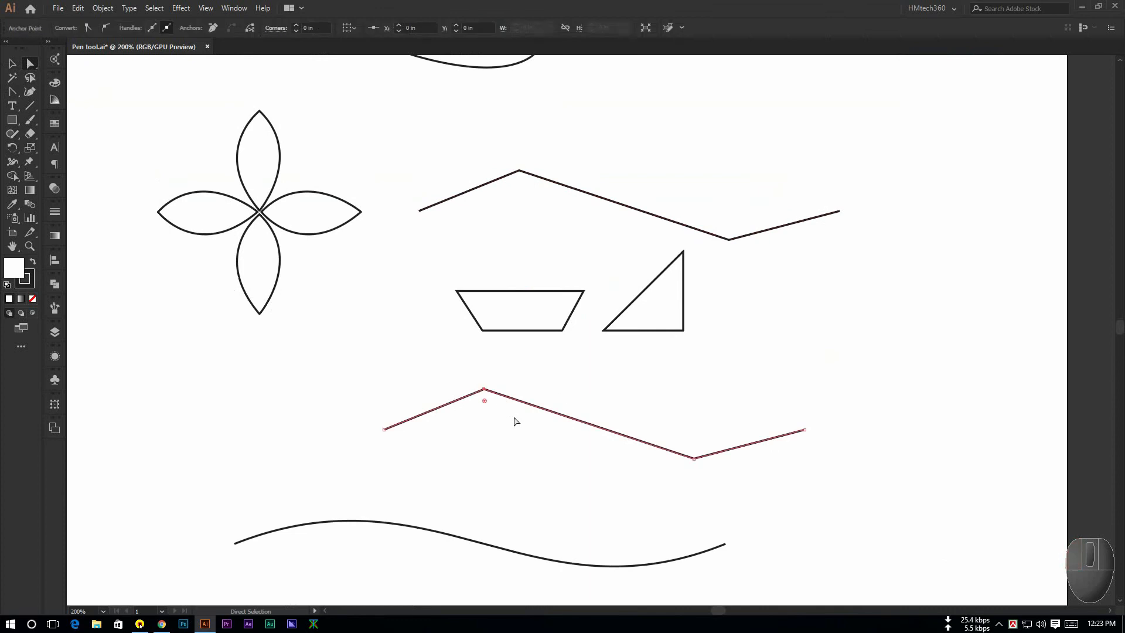
pyautogui.click(106, 27)
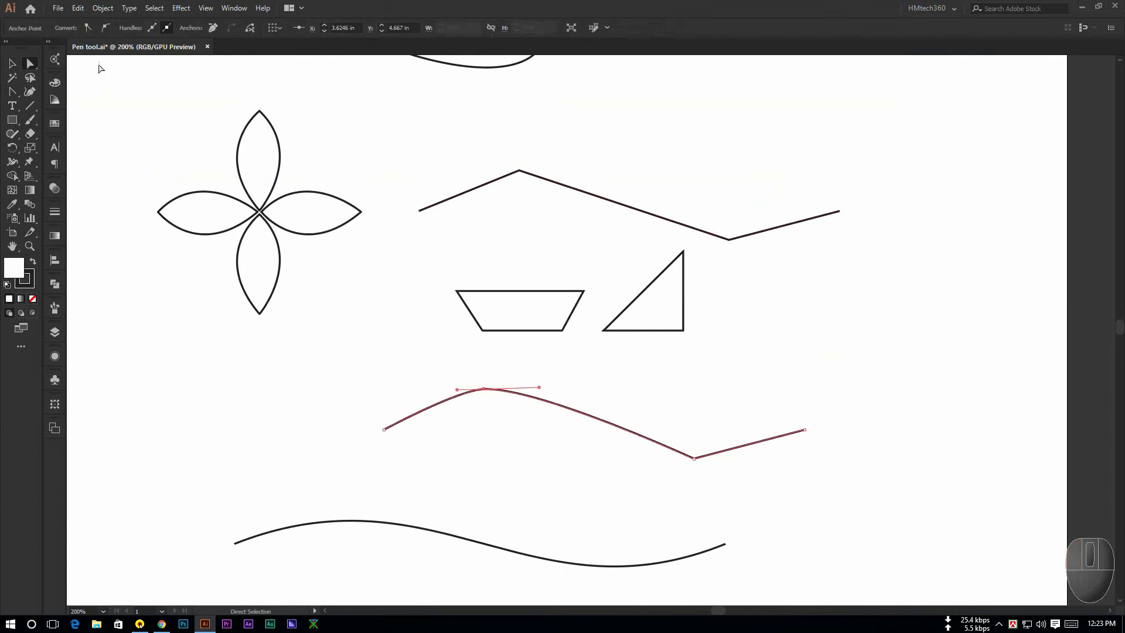
# Step: Turn the lower zigzag copy's smoothed peak back into a corner using the Anchor Point tool
pyautogui.click(491, 390)
pyautogui.click(12, 92)
pyautogui.click(14, 93)
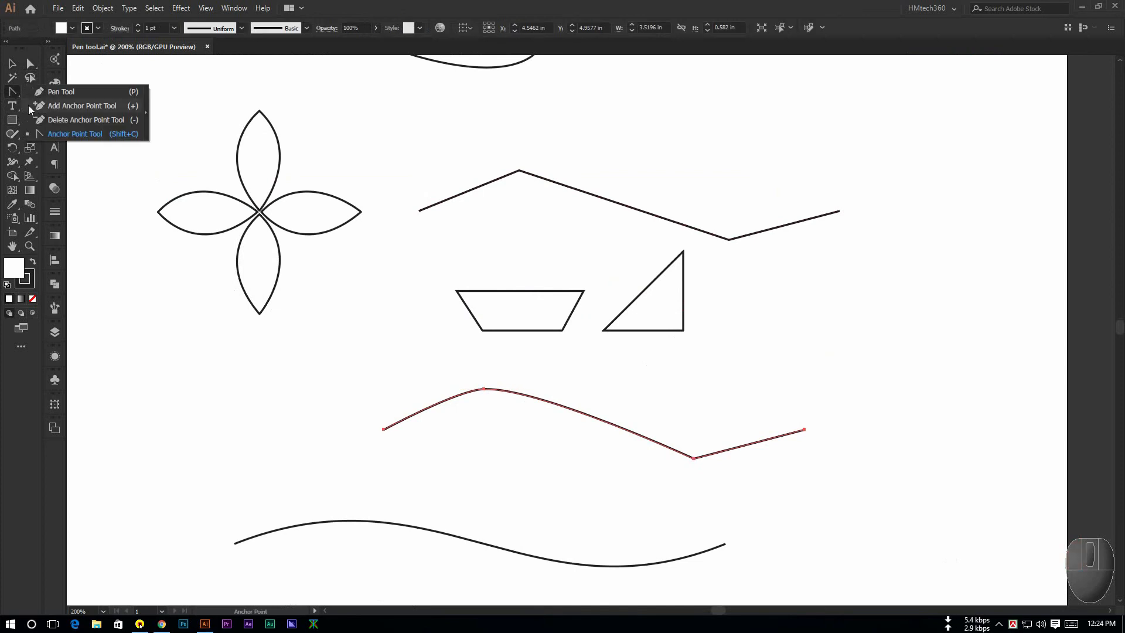
pyautogui.click(58, 134)
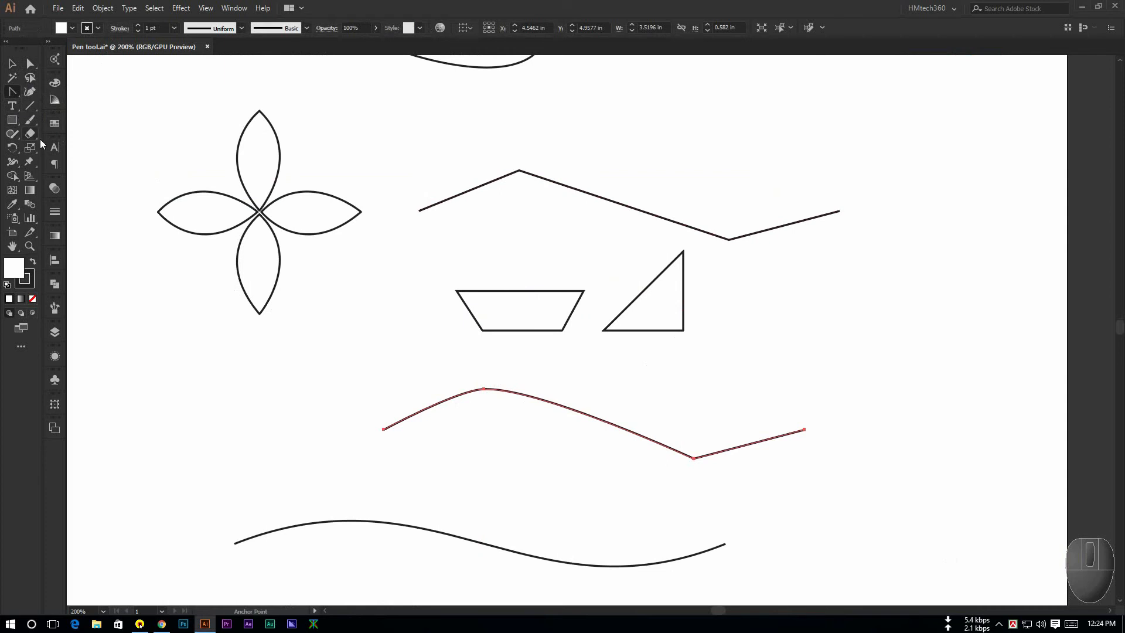
pyautogui.click(484, 389)
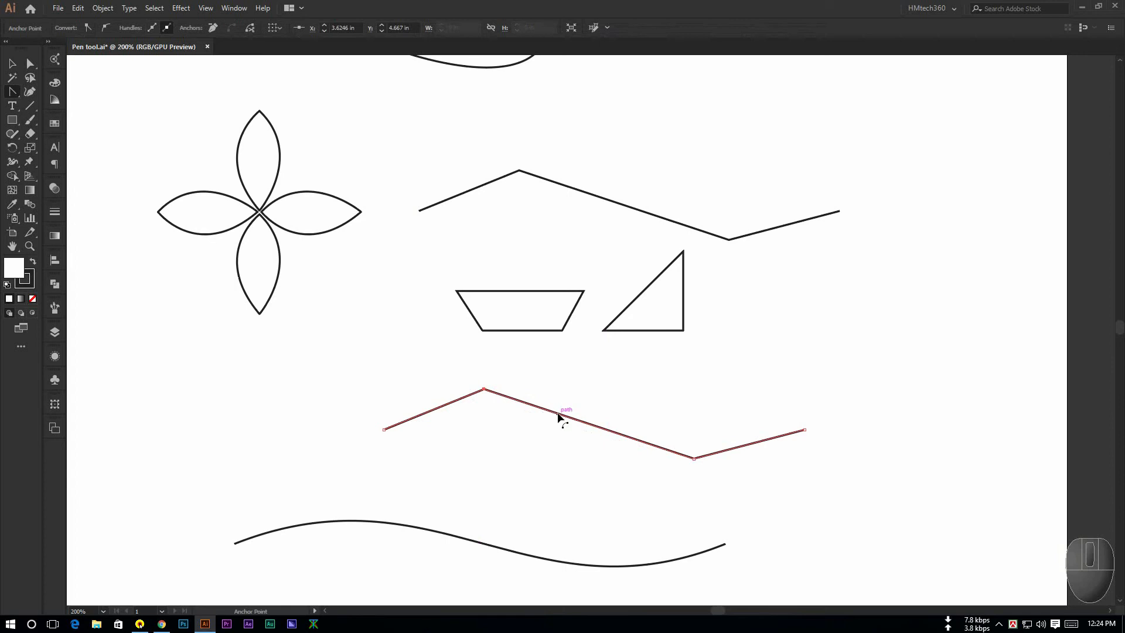
# Step: Bend the middle segment of the lower zigzag copy into a wave by adjusting both its handles, and clear the selection
pyautogui.moveTo(566, 414); pyautogui.dragTo(515, 471)
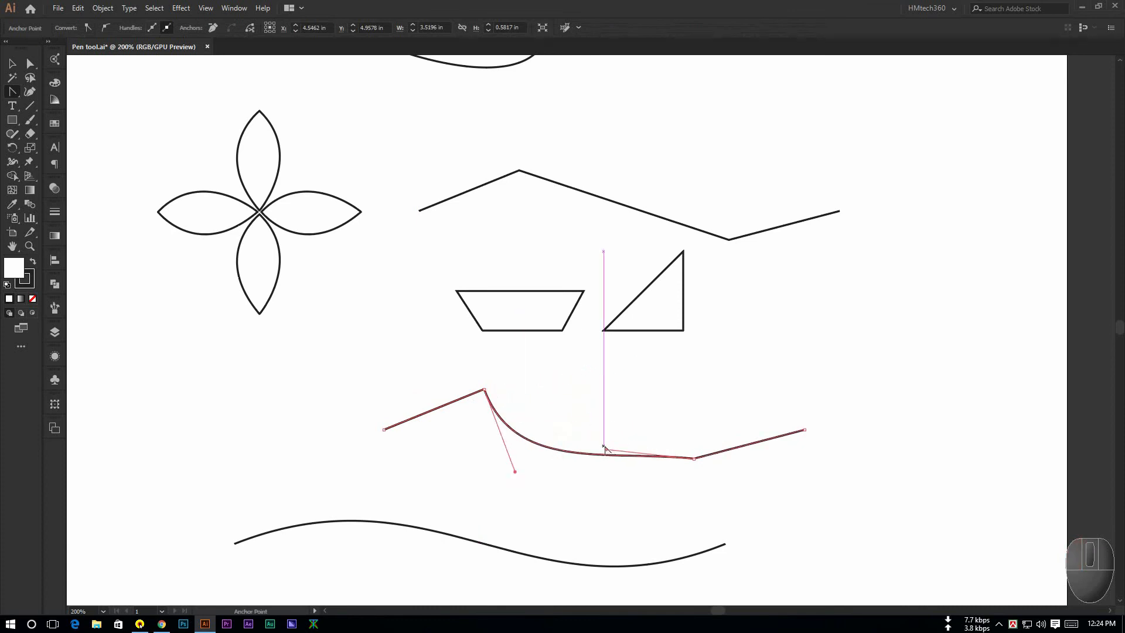
pyautogui.moveTo(606, 450); pyautogui.dragTo(611, 368)
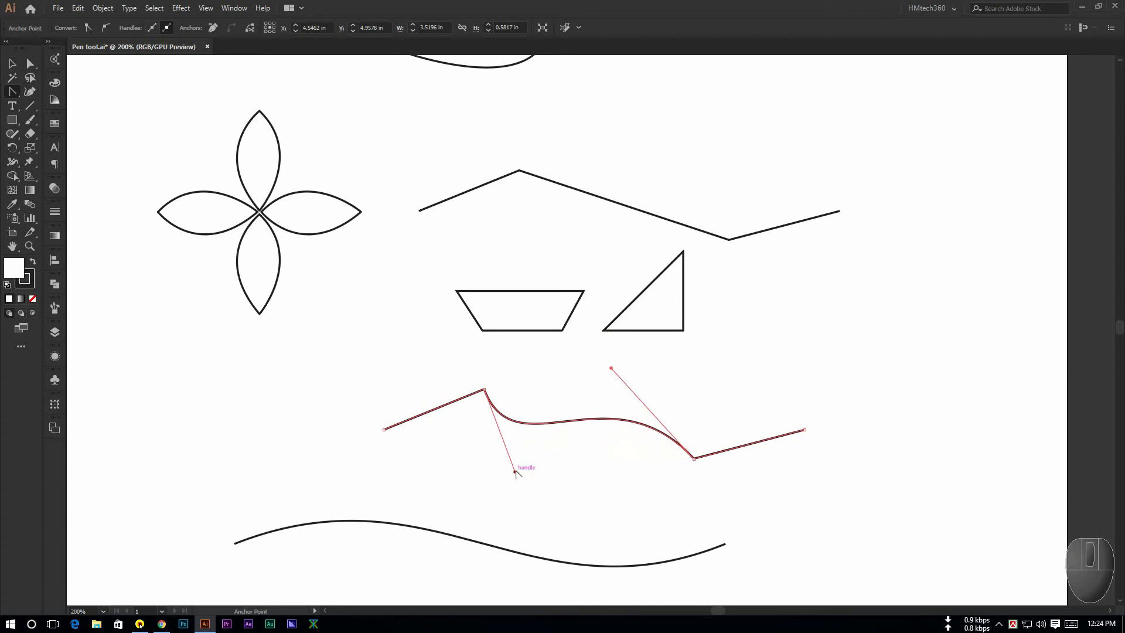
pyautogui.moveTo(515, 471); pyautogui.dragTo(520, 471)
pyautogui.moveTo(616, 366); pyautogui.dragTo(616, 364)
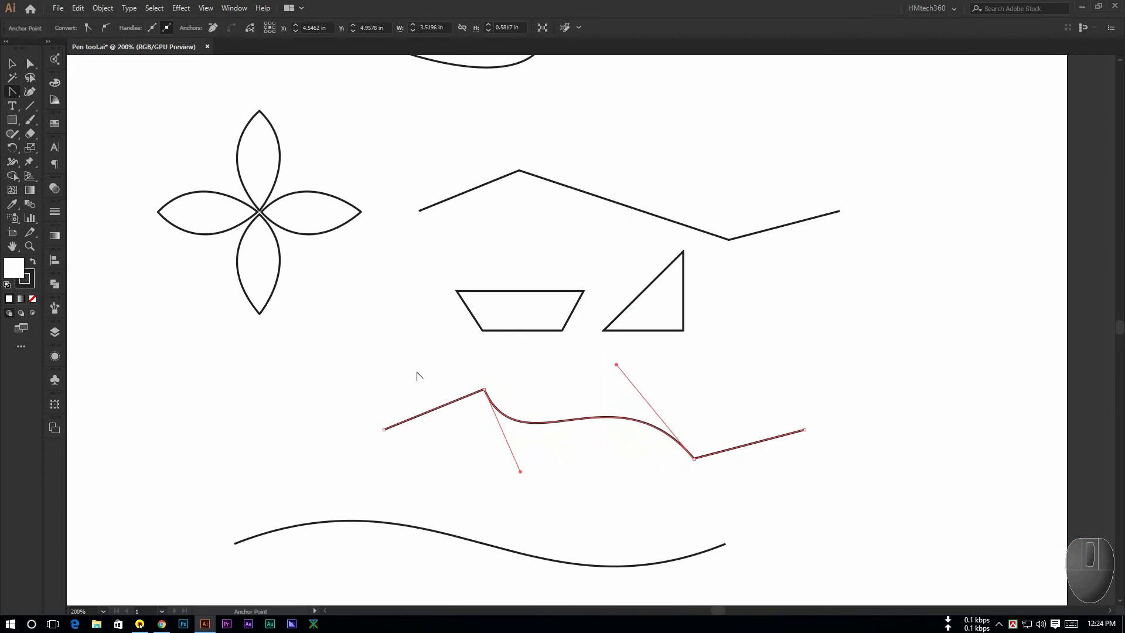
pyautogui.click(14, 65)
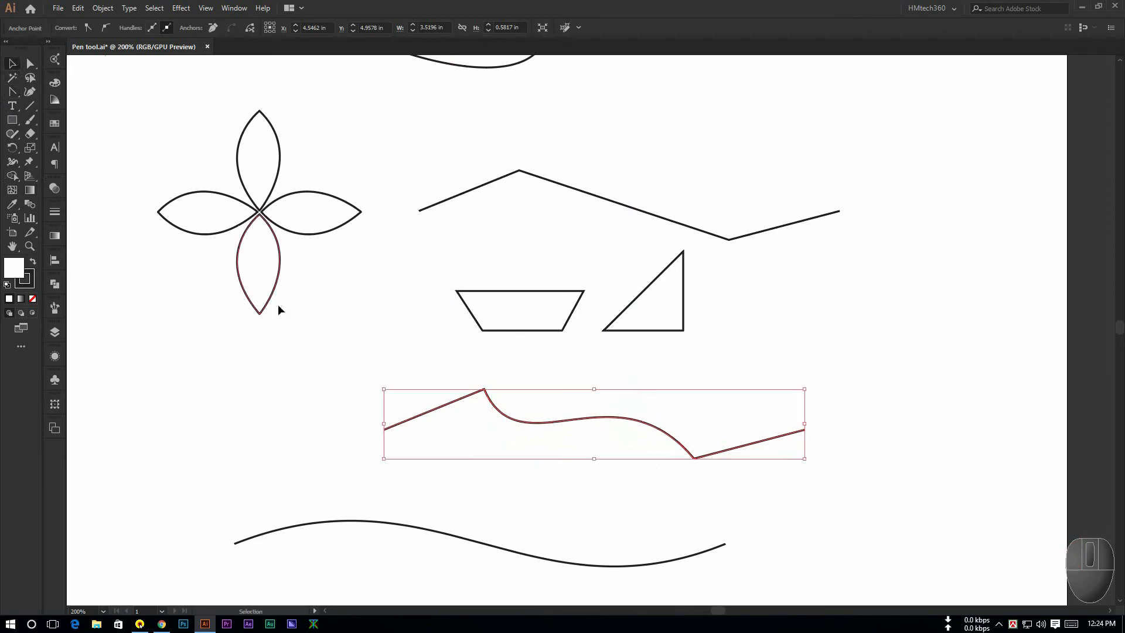
pyautogui.click(386, 330)
# Step: Undo the recent reshaping of the lower zigzag copy and the corner conversion on the original wavy path, and clear the selection
pyautogui.scroll(-1, 388, 330)
pyautogui.scroll(-1, 387, 330)
pyautogui.moveTo(388, 313); pyautogui.dragTo(389, 336)
pyautogui.scroll(1, 379, 307)
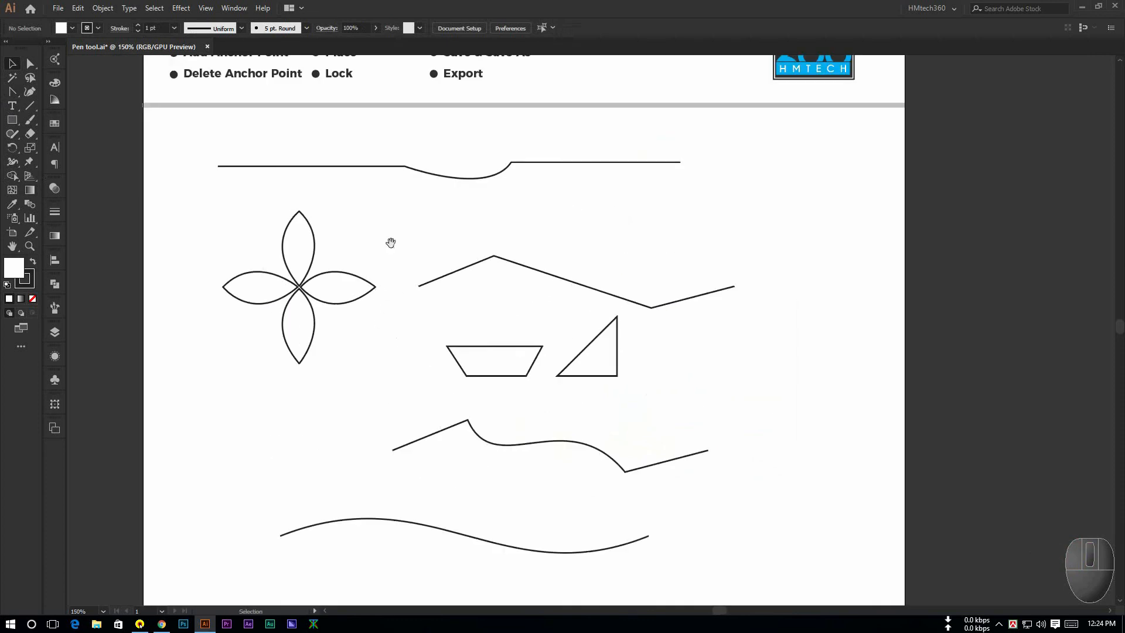
pyautogui.moveTo(390, 244); pyautogui.dragTo(395, 285)
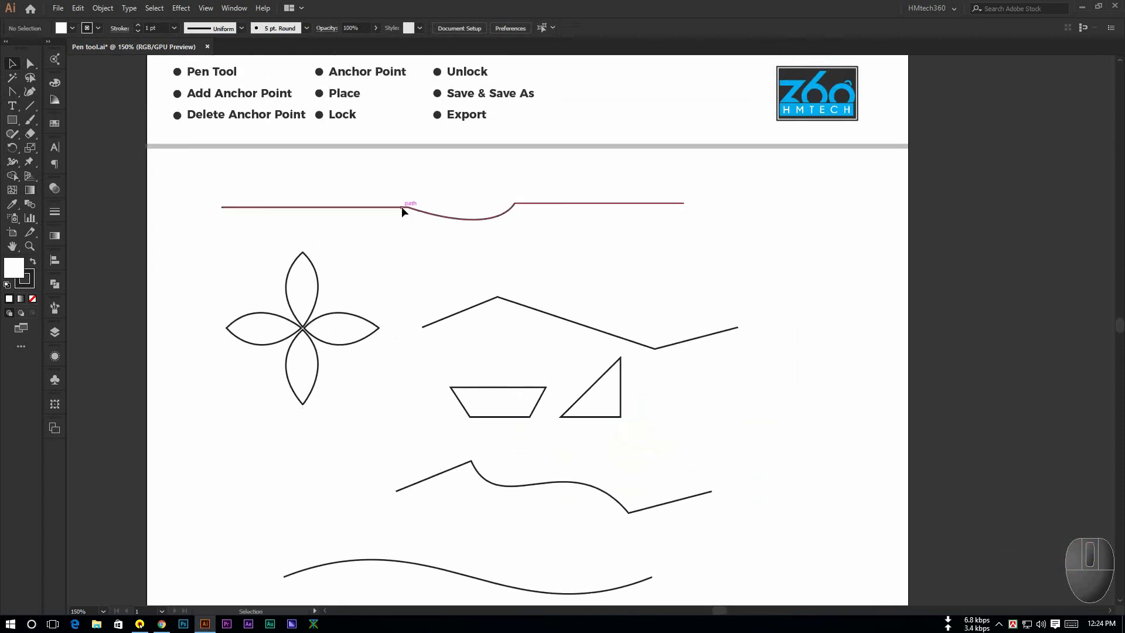
pyautogui.moveTo(409, 452); pyautogui.dragTo(665, 530)
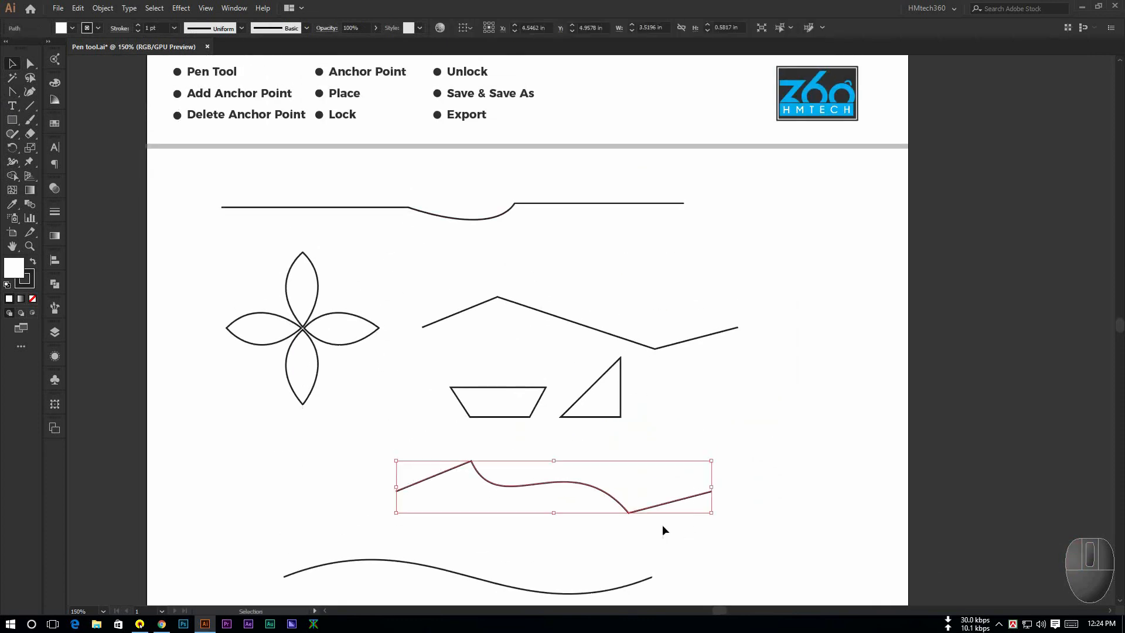
pyautogui.click(665, 430)
pyautogui.hotkey('ctrl', 'z')
pyautogui.hotkey('ctrl', 'z')
pyautogui.hotkey('ctrl', 'z')
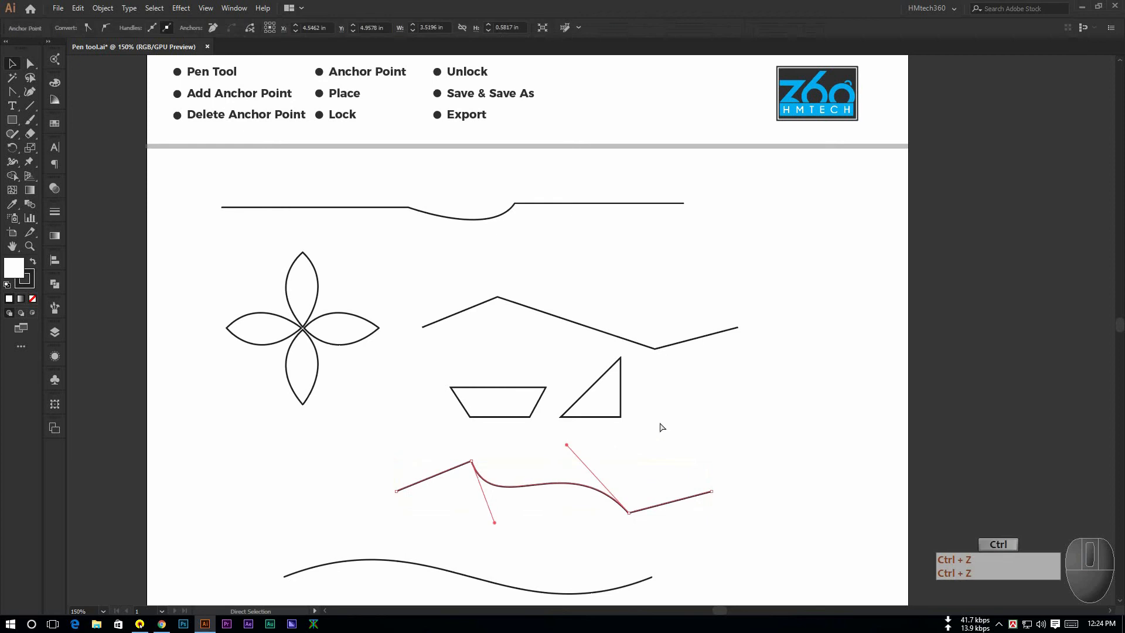
pyautogui.hotkey('ctrl', 'z')
pyautogui.hotkey('ctrl', 'z')
pyautogui.hotkey('ctrl', 'z')
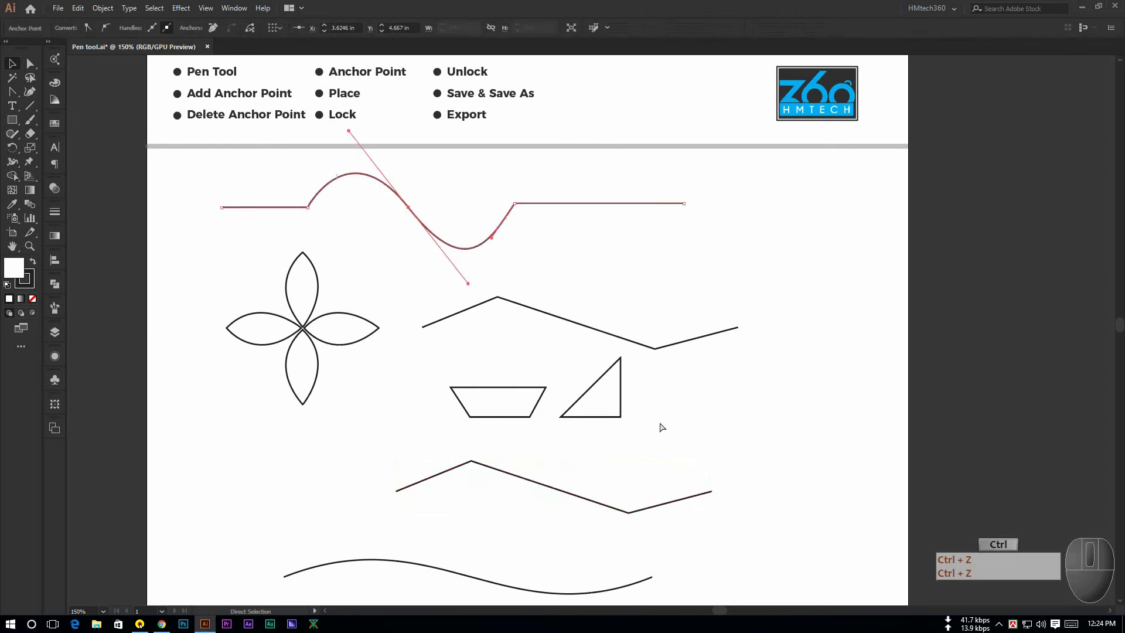
pyautogui.click(630, 437)
# Step: Select the lower zigzag copy together with the S-curve beneath it and delete both
pyautogui.scroll(-1, 630, 436)
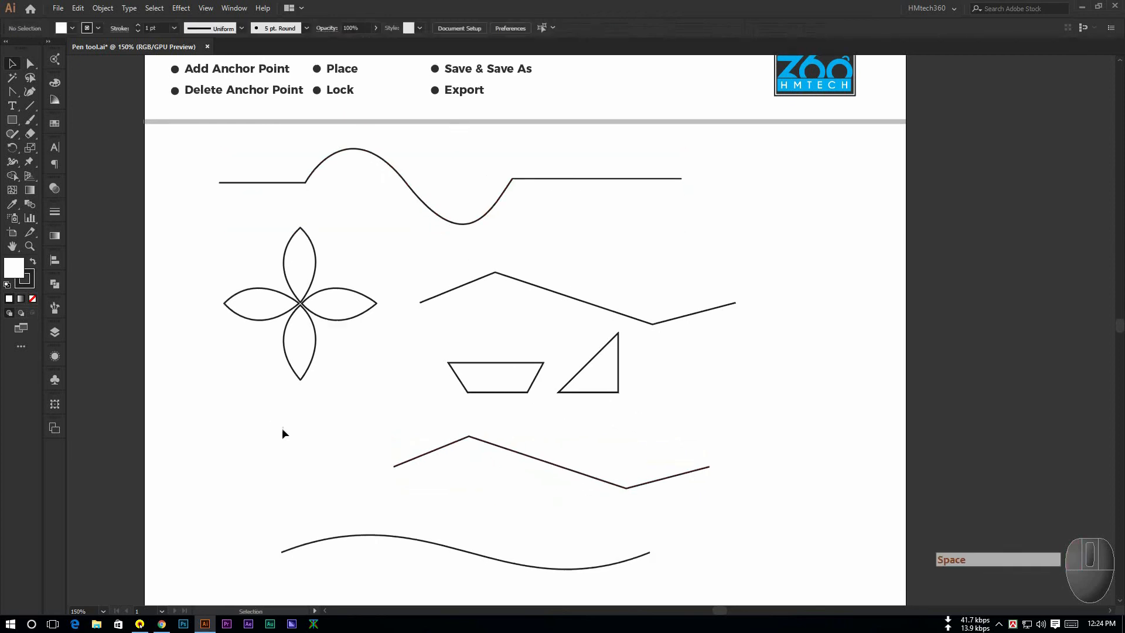
pyautogui.moveTo(305, 452); pyautogui.dragTo(696, 583)
pyautogui.click(774, 539)
pyautogui.moveTo(301, 437); pyautogui.dragTo(761, 570)
pyautogui.click(727, 559)
pyautogui.moveTo(277, 445); pyautogui.dragTo(708, 564)
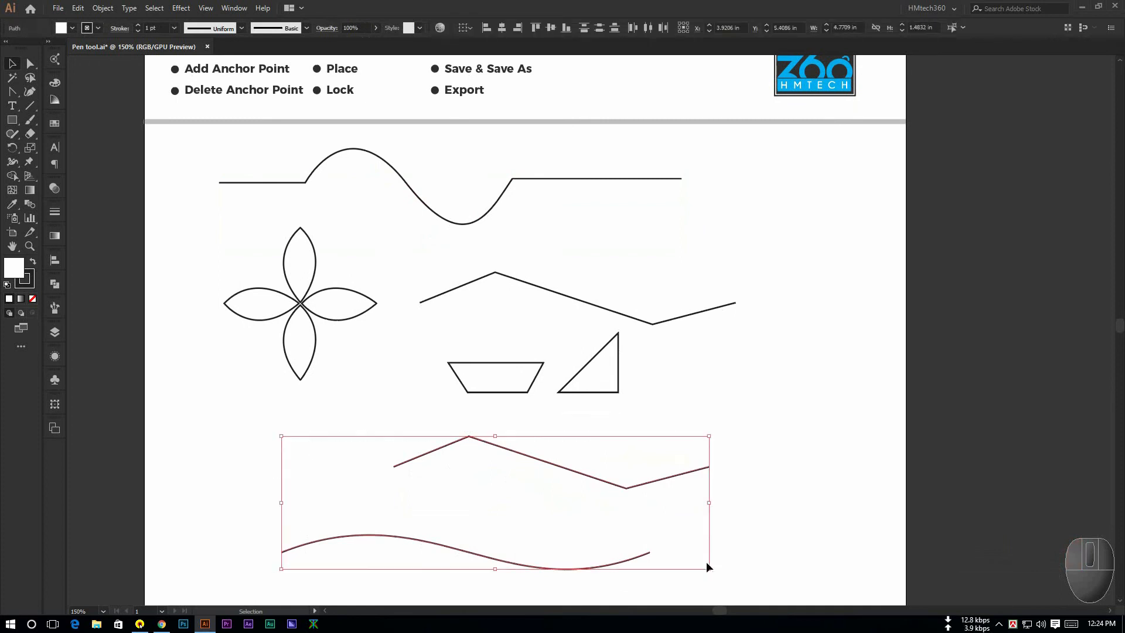
pyautogui.press('Delete')
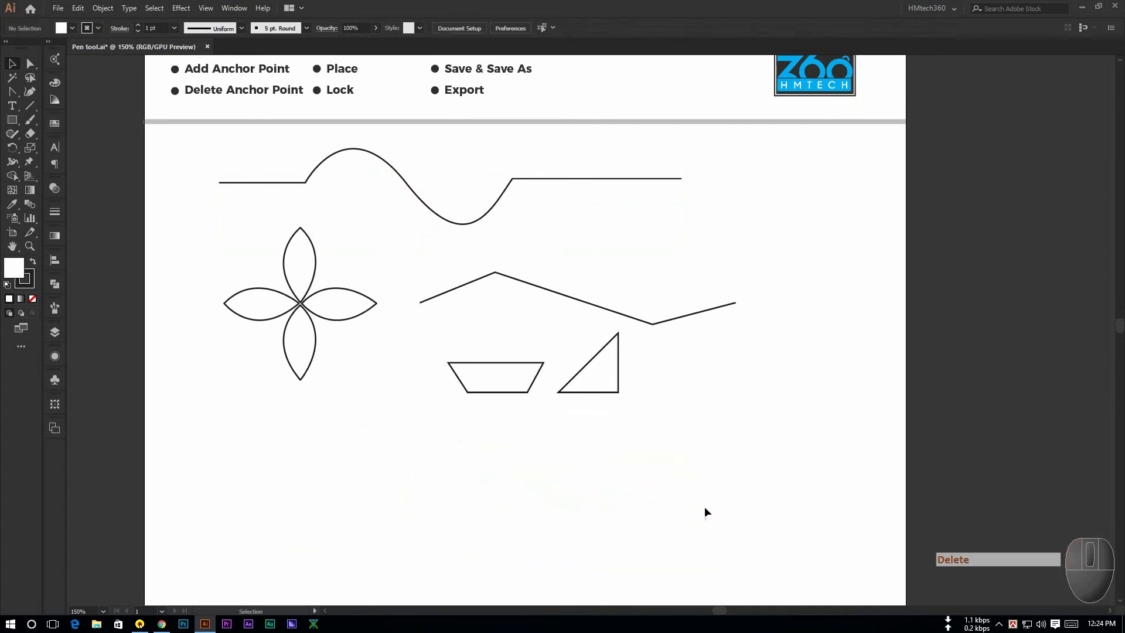
# Step: Select the whole four-petal flower and move it up and to the left, closer to the artboard's left edge
pyautogui.click(628, 317)
pyautogui.click(685, 390)
pyautogui.press('space')
pyautogui.moveTo(693, 410); pyautogui.dragTo(676, 471)
pyautogui.moveTo(190, 343); pyautogui.dragTo(335, 416)
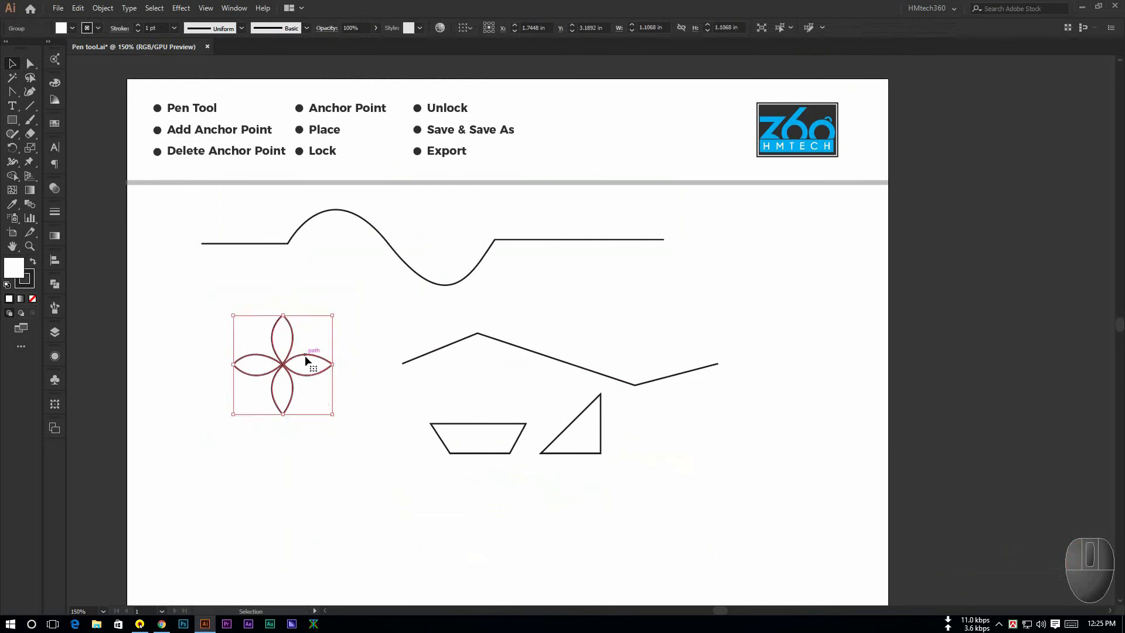
pyautogui.moveTo(305, 354); pyautogui.dragTo(259, 310)
# Step: Scale the wavy path down proportionally just below the header and move the flower level with it, to its left
pyautogui.moveTo(239, 210); pyautogui.dragTo(475, 279)
pyautogui.moveTo(678, 208); pyautogui.dragTo(622, 251)
pyautogui.moveTo(664, 286); pyautogui.dragTo(534, 265)
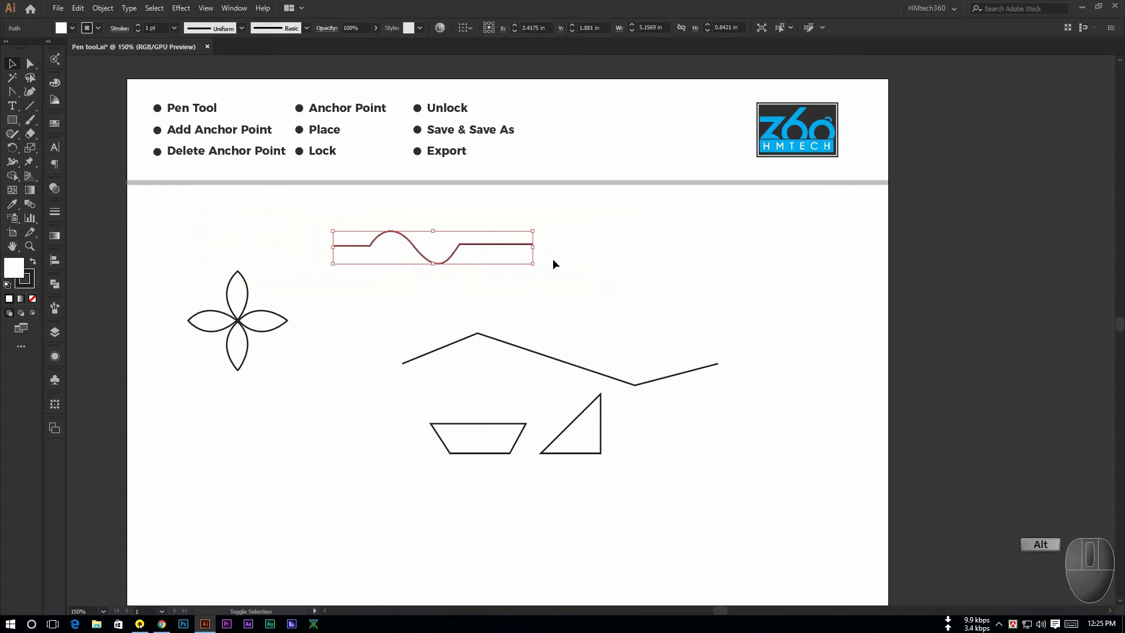
pyautogui.click(250, 313)
pyautogui.moveTo(250, 313); pyautogui.dragTo(234, 241)
# Step: Place the zigzag path, proportionally scaled down, to the right of the wavy path, with the triangle beside it
pyautogui.moveTo(511, 348); pyautogui.dragTo(602, 265)
pyautogui.moveTo(811, 301); pyautogui.dragTo(725, 252)
pyautogui.moveTo(603, 418); pyautogui.dragTo(801, 221)
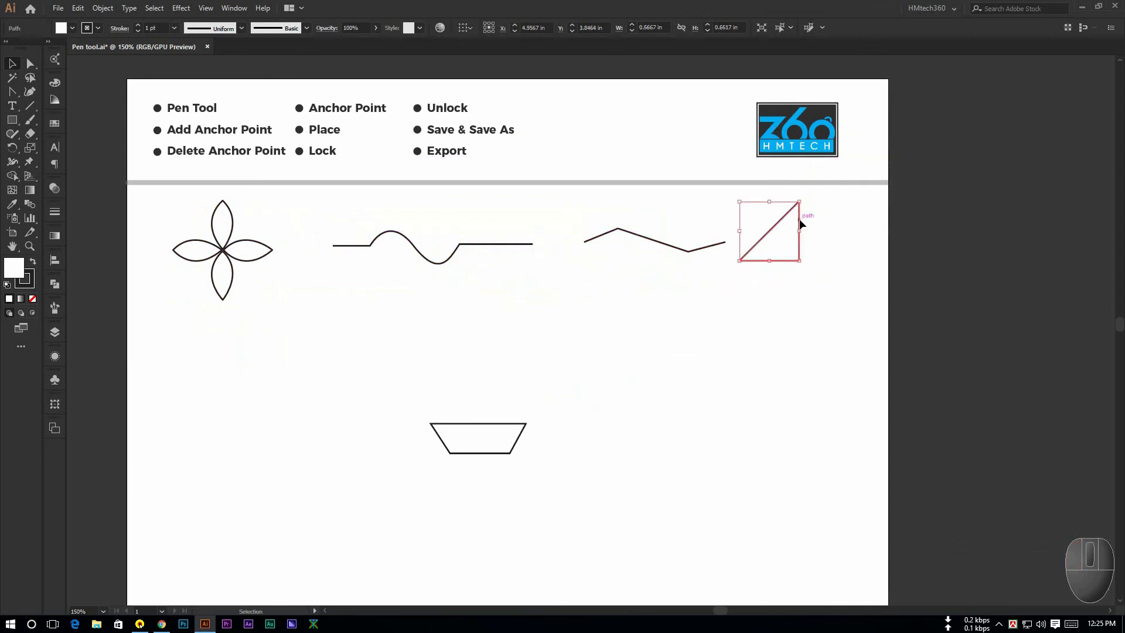
# Step: Select the wavy path, zigzag path and triangle together and move them left, closer to the flower
pyautogui.click(536, 357)
pyautogui.press('space')
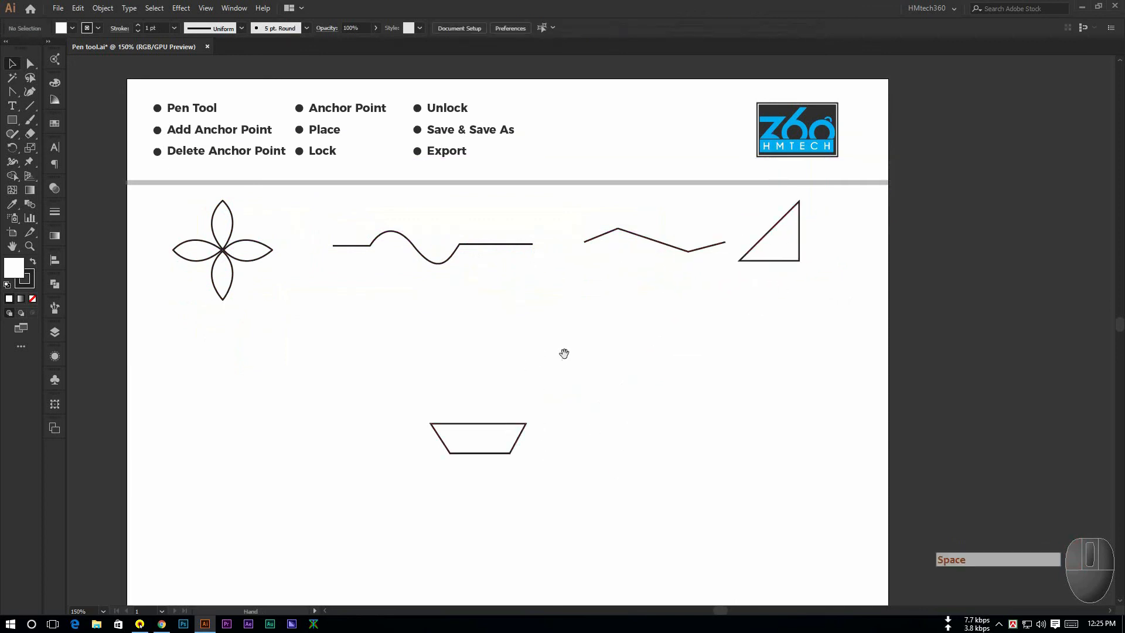
pyautogui.moveTo(370, 200); pyautogui.dragTo(780, 309)
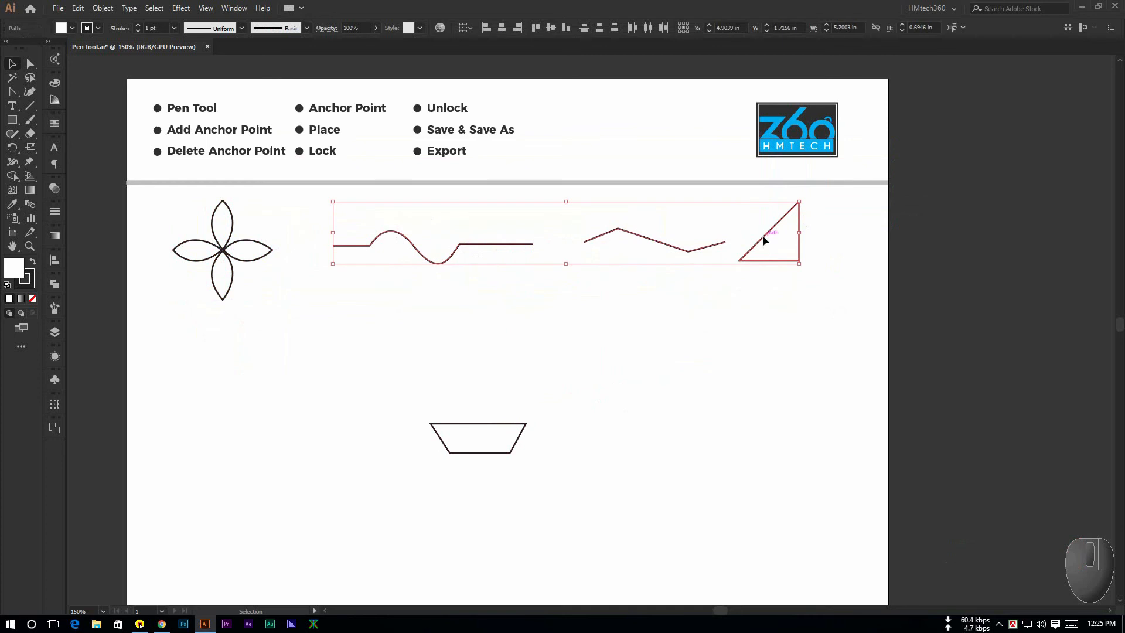
pyautogui.press('shift')
pyautogui.moveTo(762, 234); pyautogui.dragTo(712, 242)
# Step: Move the trapezoid up into the row, directly to the right of the triangle
pyautogui.click(497, 463)
pyautogui.moveTo(505, 426); pyautogui.dragTo(837, 232)
pyautogui.click(796, 315)
pyautogui.moveTo(675, 345); pyautogui.dragTo(681, 310)
pyautogui.keyDown('ctrl'); pyautogui.keyDown('alt'); pyautogui.click(693, 315); pyautogui.keyUp('alt'); pyautogui.keyUp('ctrl')
pyautogui.keyDown('ctrl'); pyautogui.keyDown('alt'); pyautogui.click(693, 316); pyautogui.keyUp('alt'); pyautogui.keyUp('ctrl')
pyautogui.keyDown('ctrl'); pyautogui.click(693, 317); pyautogui.keyUp('ctrl')
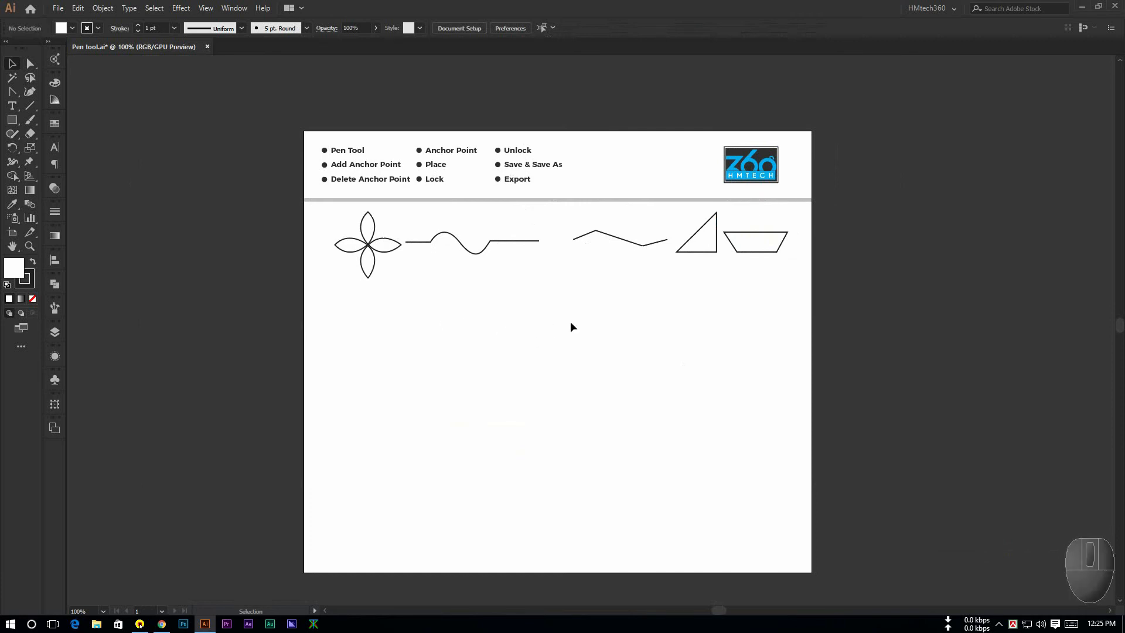
# Step: With the Pen tool, start a path below the flower: a short straight segment rising to a corner, then a curve down to a smooth point
pyautogui.scroll(2, 542, 312)
pyautogui.scroll(-1, 541, 311)
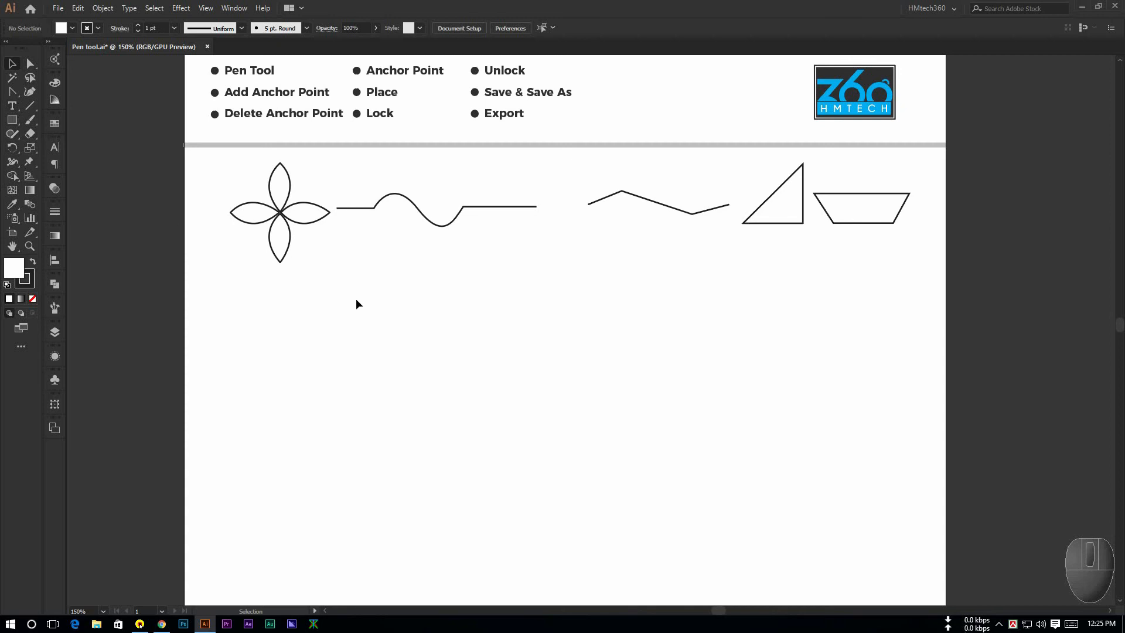
pyautogui.press('p')
pyautogui.moveTo(302, 318)
pyautogui.mouseDown()
pyautogui.moveTo(321, 317)
pyautogui.moveTo(311, 316)
pyautogui.mouseUp()
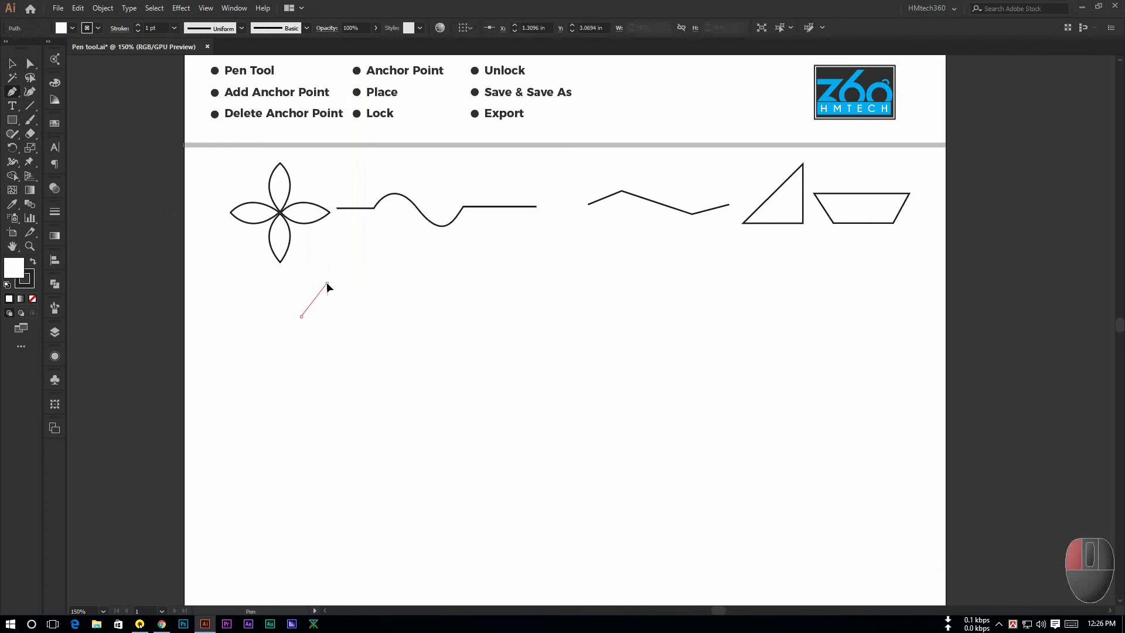
pyautogui.click(327, 283)
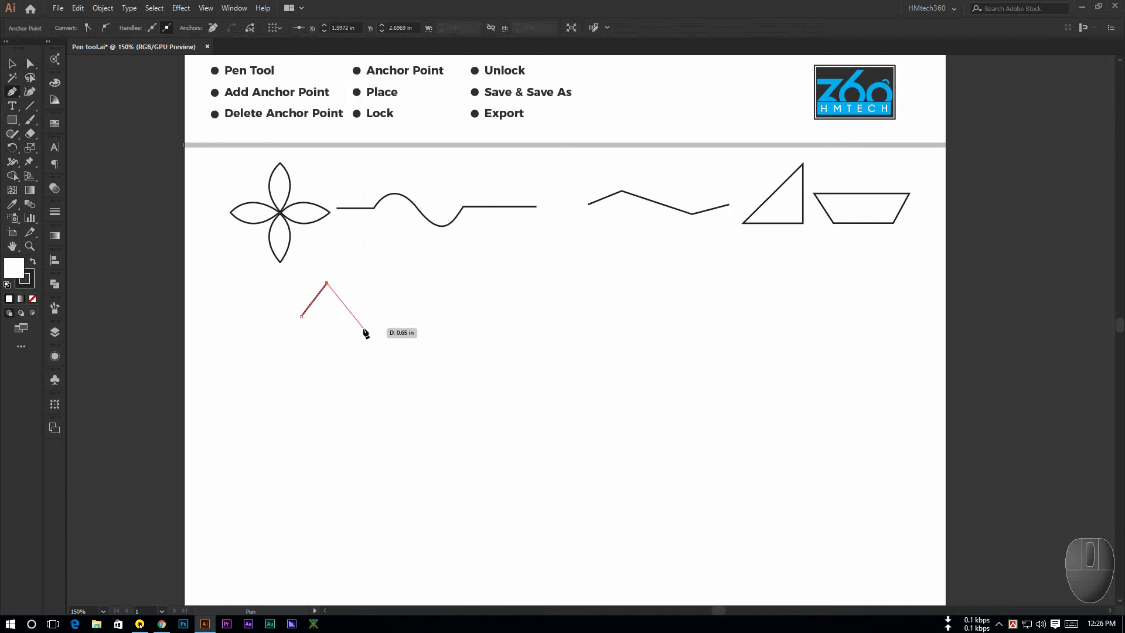
pyautogui.moveTo(360, 324); pyautogui.dragTo(391, 346)
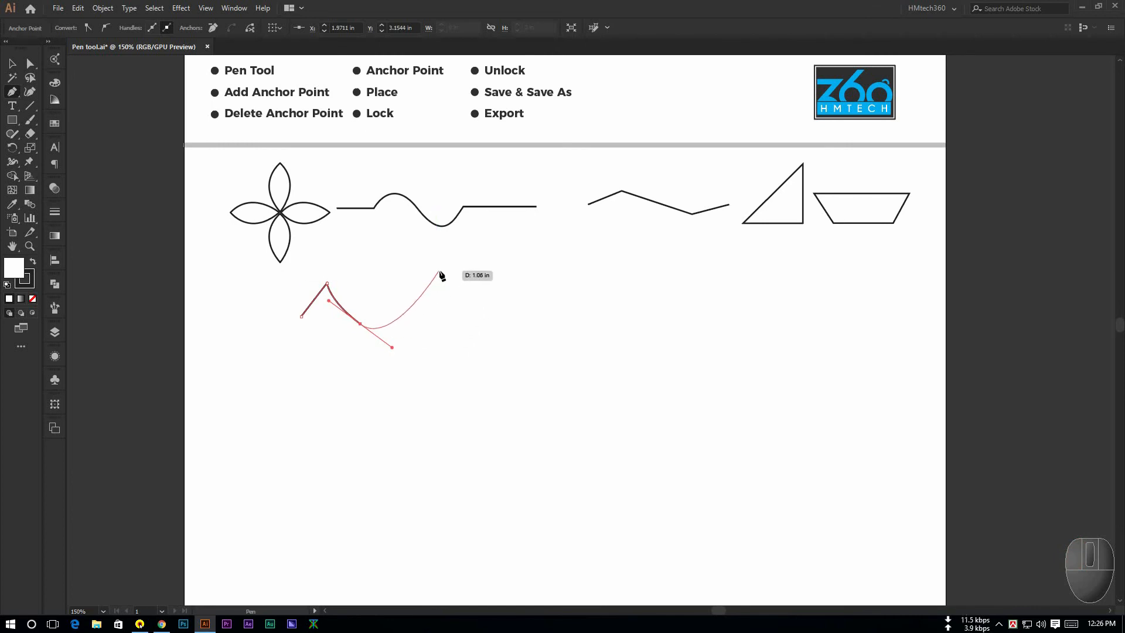
# Step: Try continuing the path with a curve up to a second peak and down again with its handles unbroken, and undo both segments
pyautogui.moveTo(440, 268); pyautogui.dragTo(444, 243)
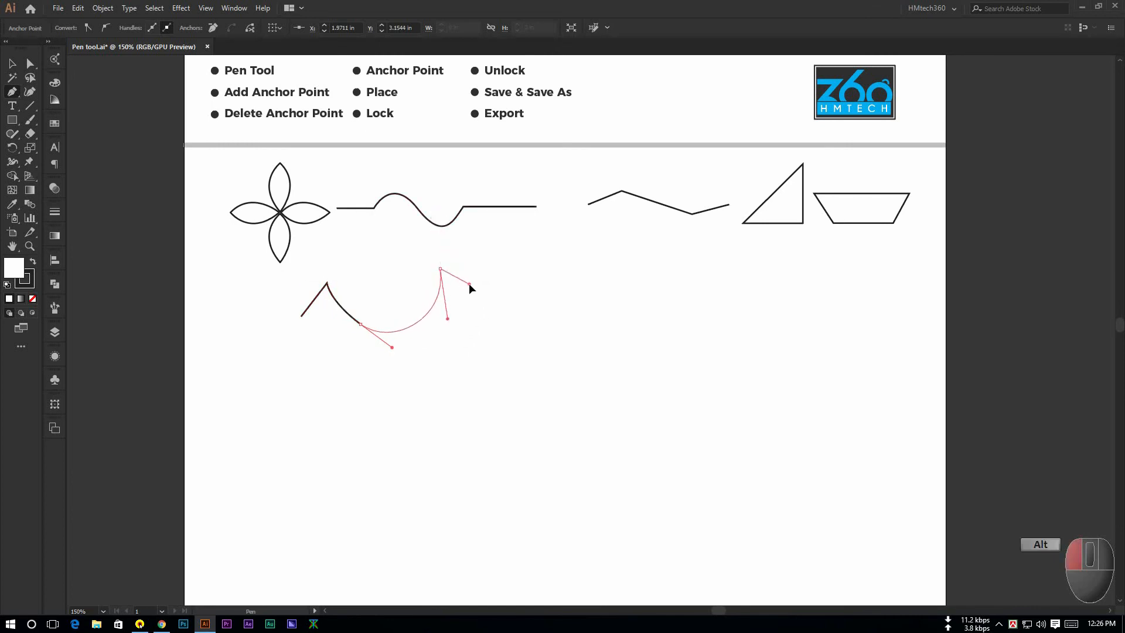
pyautogui.moveTo(471, 297); pyautogui.dragTo(431, 212)
pyautogui.hotkey('ctrl', 'z')
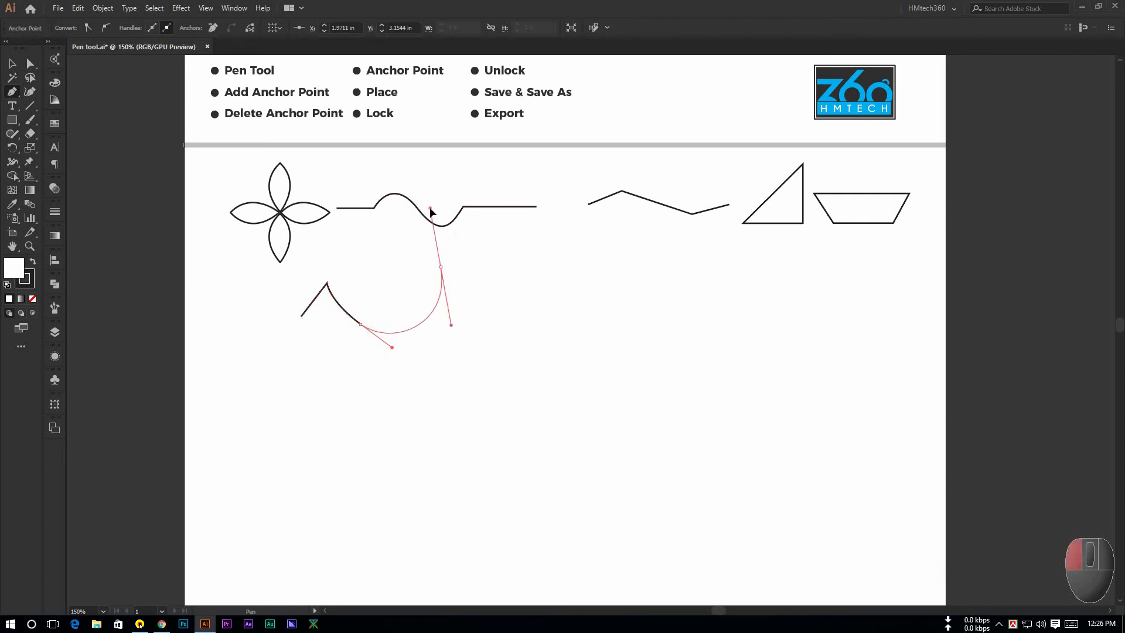
pyautogui.moveTo(431, 212); pyautogui.dragTo(430, 210)
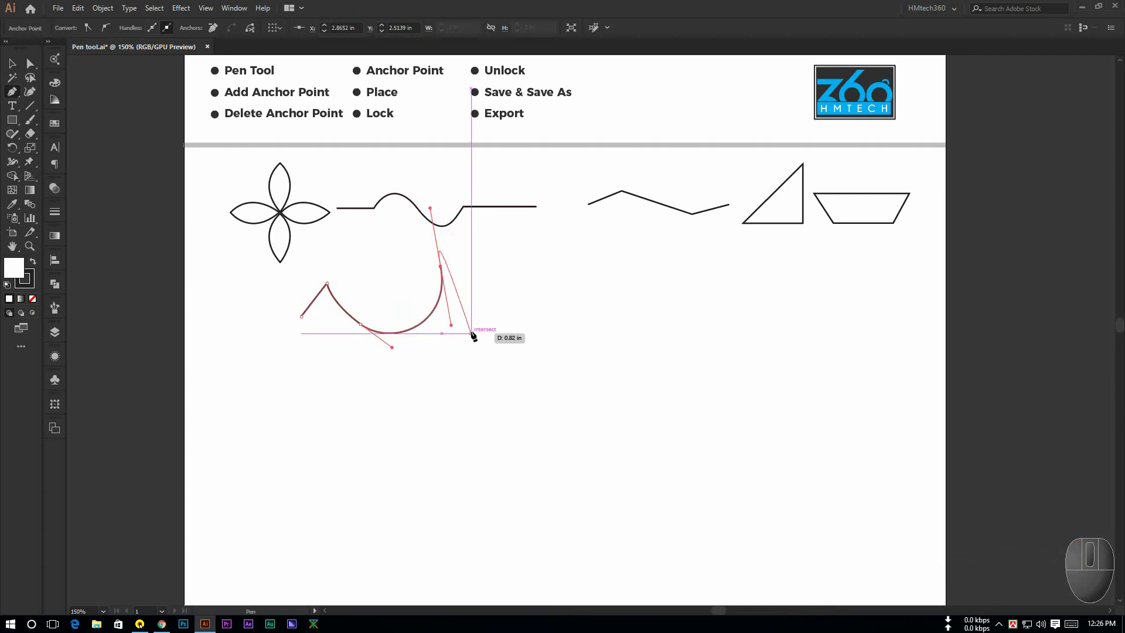
pyautogui.moveTo(459, 348); pyautogui.dragTo(413, 395)
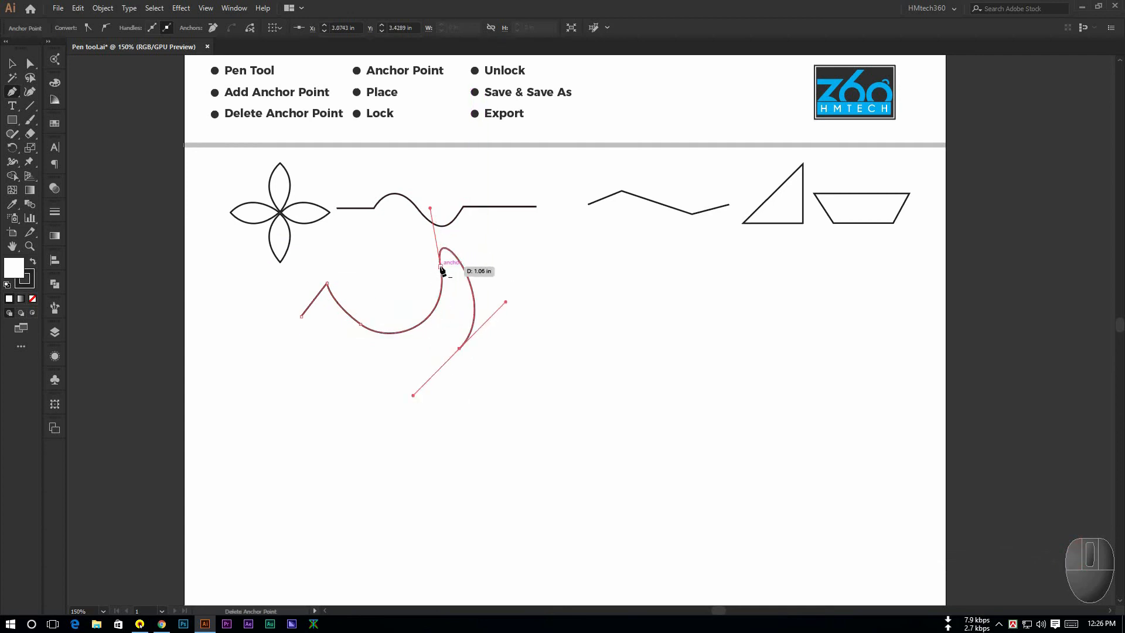
pyautogui.hotkey('ctrl', 'z')
pyautogui.hotkey('ctrl', 'z')
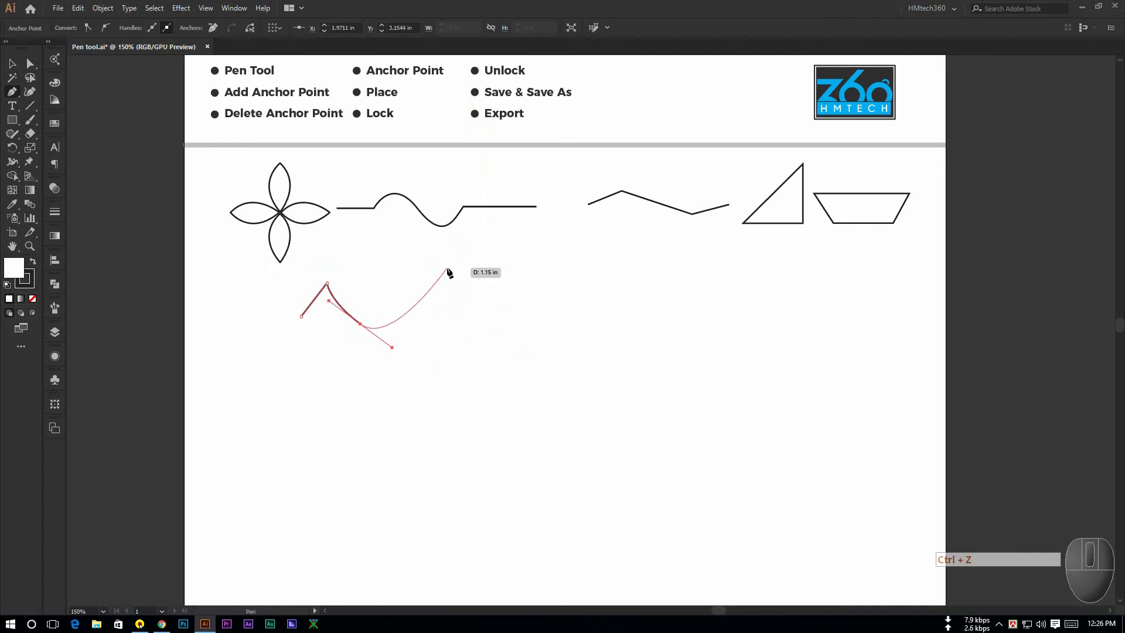
# Step: Try drawing the second peak with its outgoing handle removed before adding the descending curve, and undo these segments
pyautogui.moveTo(447, 263)
pyautogui.mouseDown()
pyautogui.moveTo(444, 186)
pyautogui.moveTo(449, 209)
pyautogui.mouseUp()
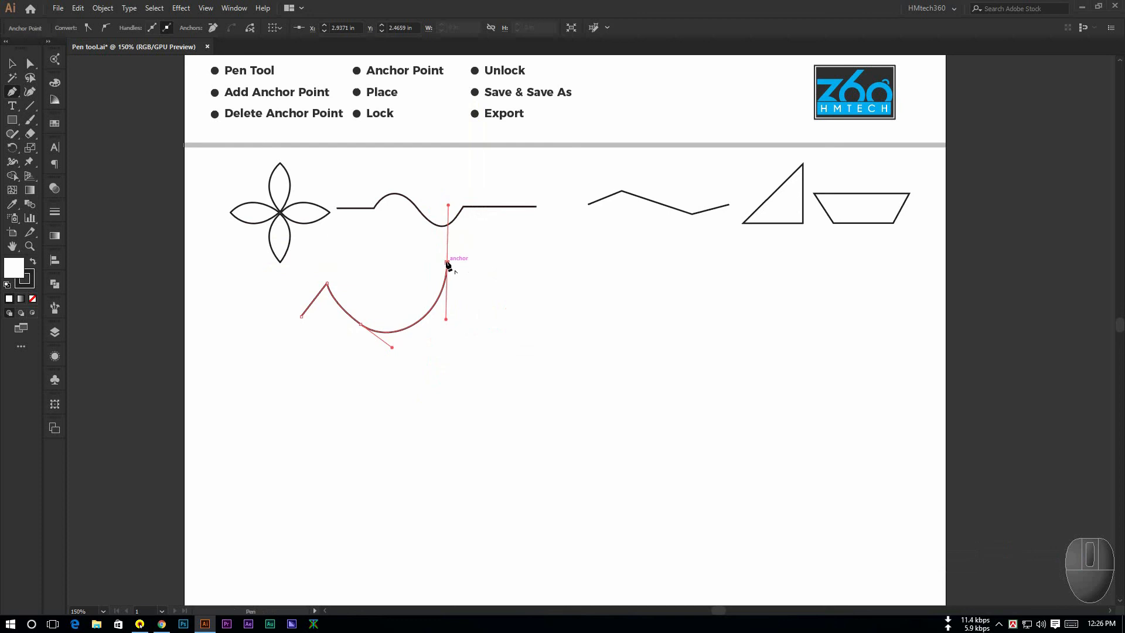
pyautogui.click(448, 264)
pyautogui.moveTo(460, 336); pyautogui.dragTo(444, 382)
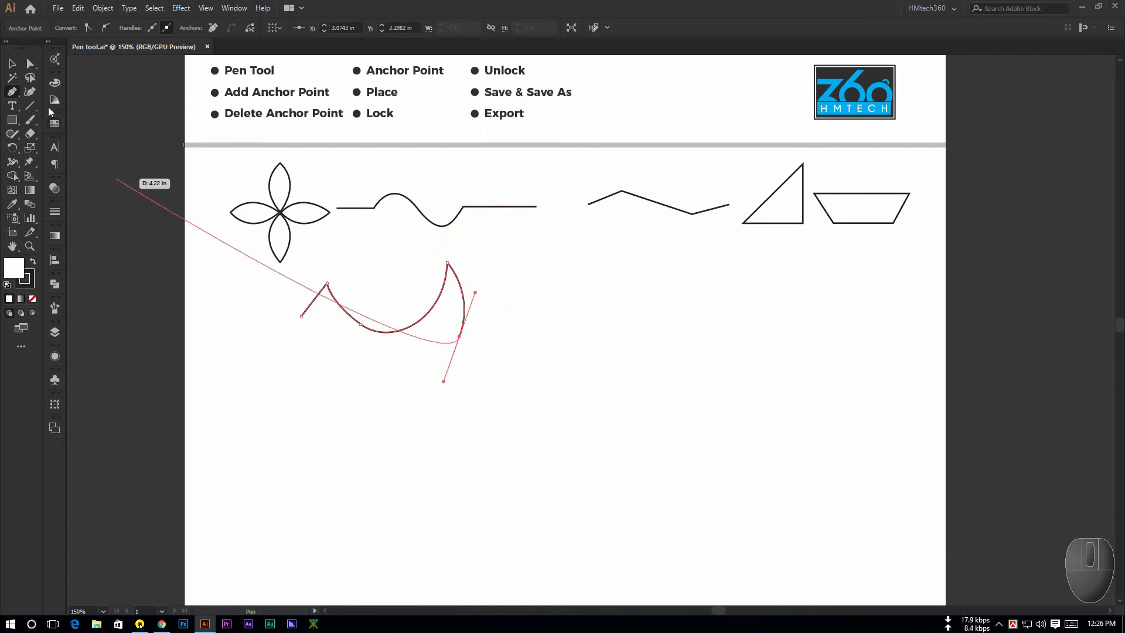
pyautogui.hotkey('ctrl', 'z')
pyautogui.click(447, 262)
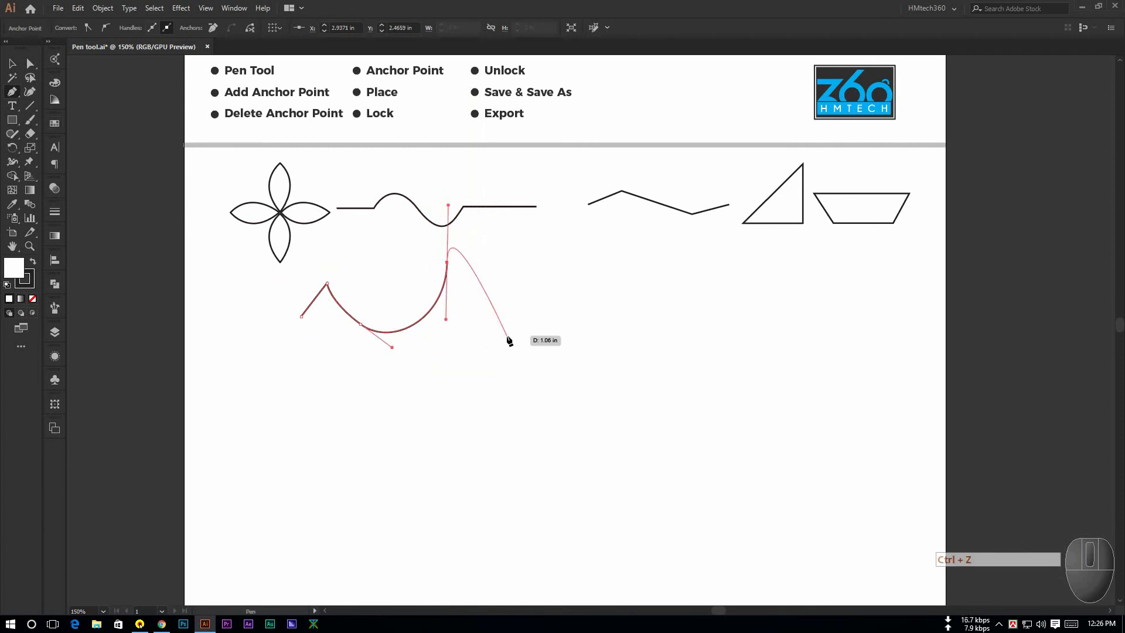
pyautogui.hotkey('ctrl', 'z')
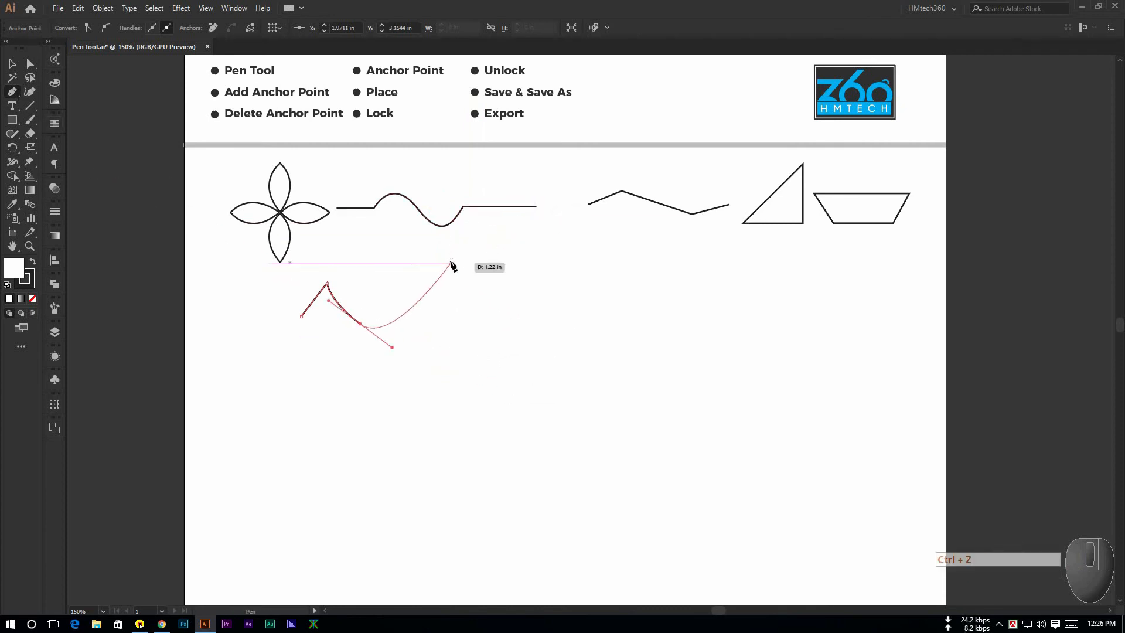
# Step: Curve the path up to a second peak, break its outgoing handle downward to the right, and end with a descending curve
pyautogui.moveTo(451, 263); pyautogui.dragTo(473, 238)
pyautogui.press('alt')
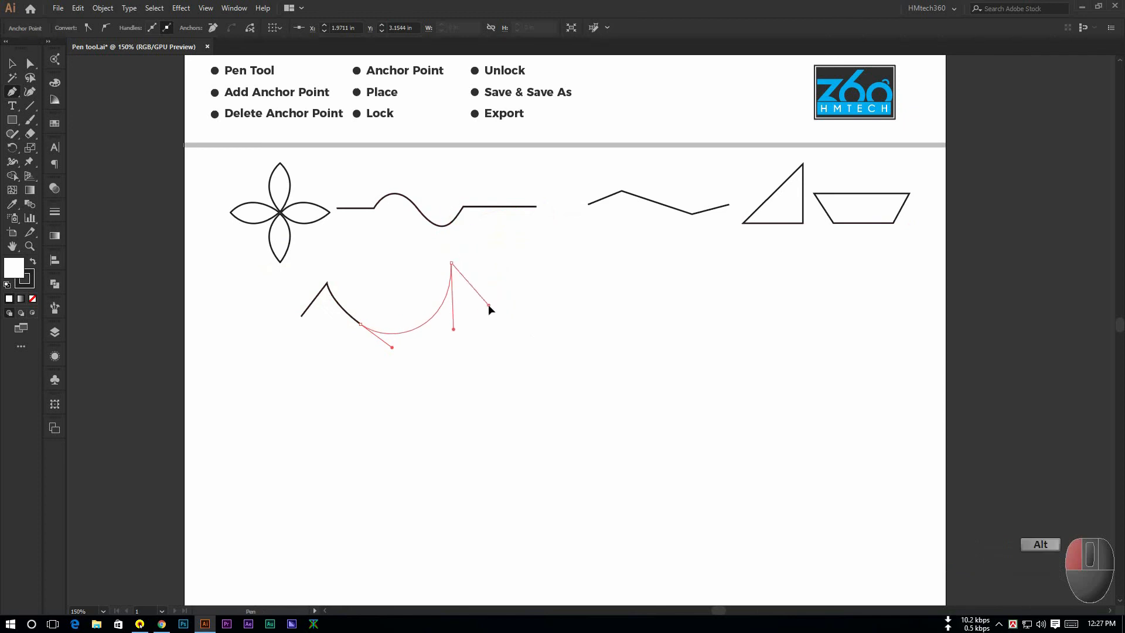
pyautogui.moveTo(489, 309); pyautogui.dragTo(489, 309)
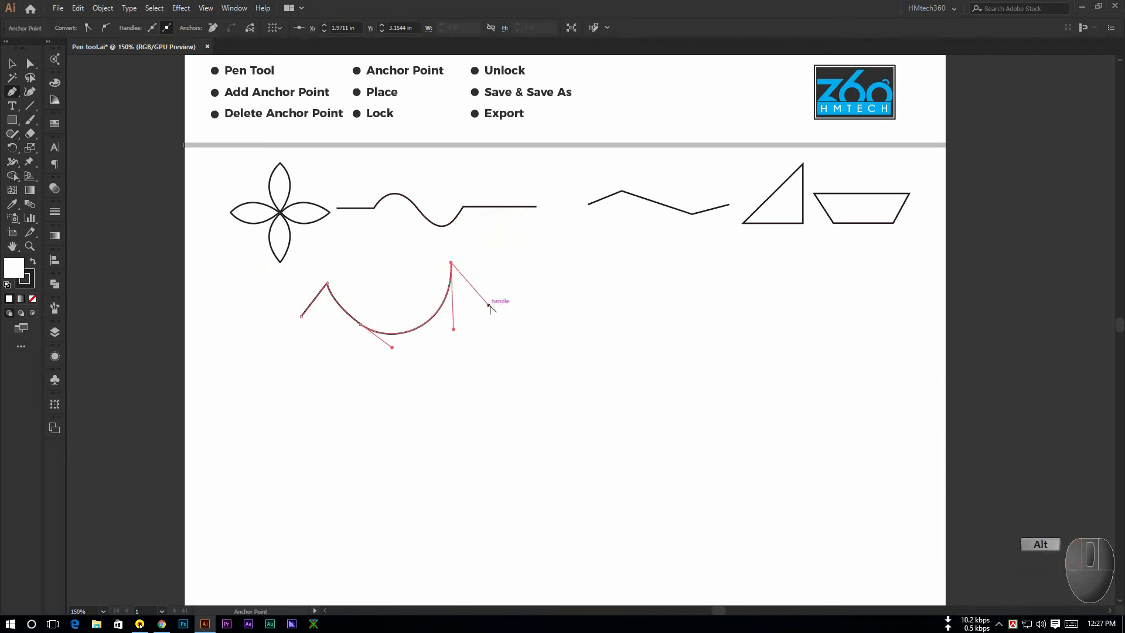
pyautogui.click(472, 345)
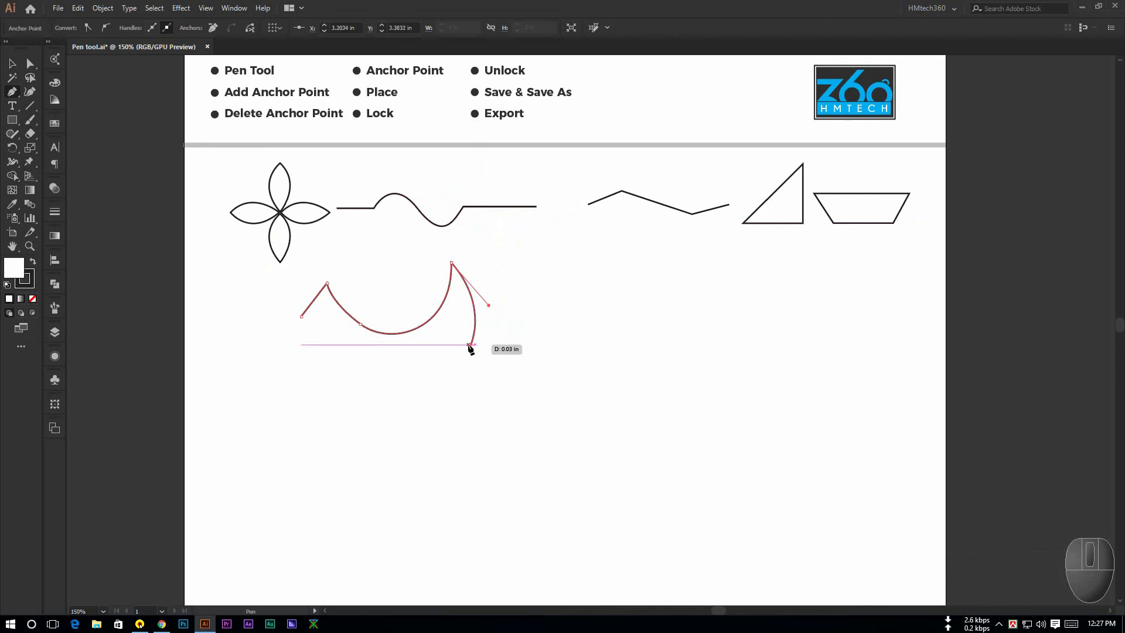
# Step: Use Direct Selection to examine the direction handles at the second peak and at the smooth point on the lower curve
pyautogui.click(29, 65)
pyautogui.click(469, 400)
pyautogui.moveTo(425, 253); pyautogui.dragTo(480, 273)
pyautogui.click(483, 279)
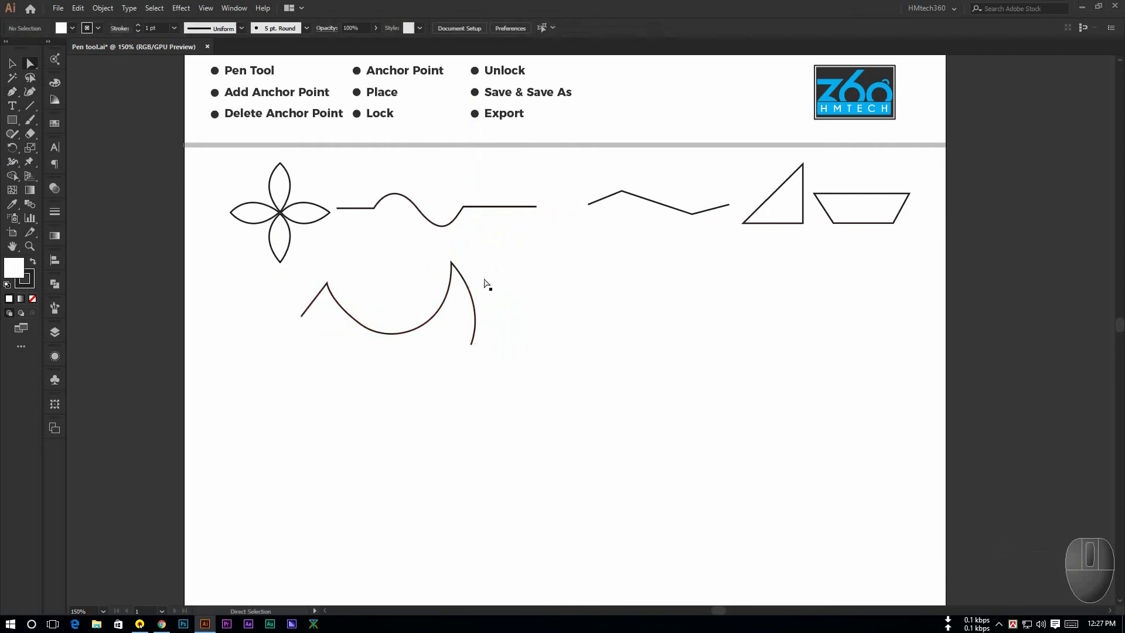
pyautogui.scroll(1, 327, 326)
pyautogui.scroll(2, 327, 326)
pyautogui.moveTo(371, 326); pyautogui.dragTo(496, 388)
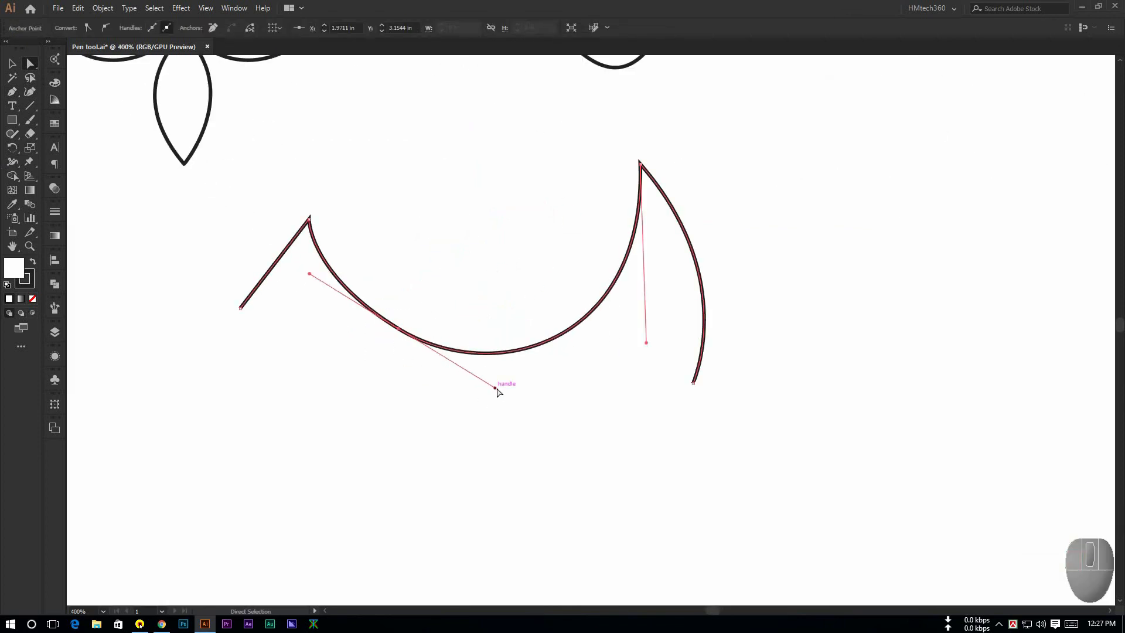
pyautogui.click(477, 388)
pyautogui.scroll(-1, 476, 387)
pyautogui.scroll(-1, 476, 391)
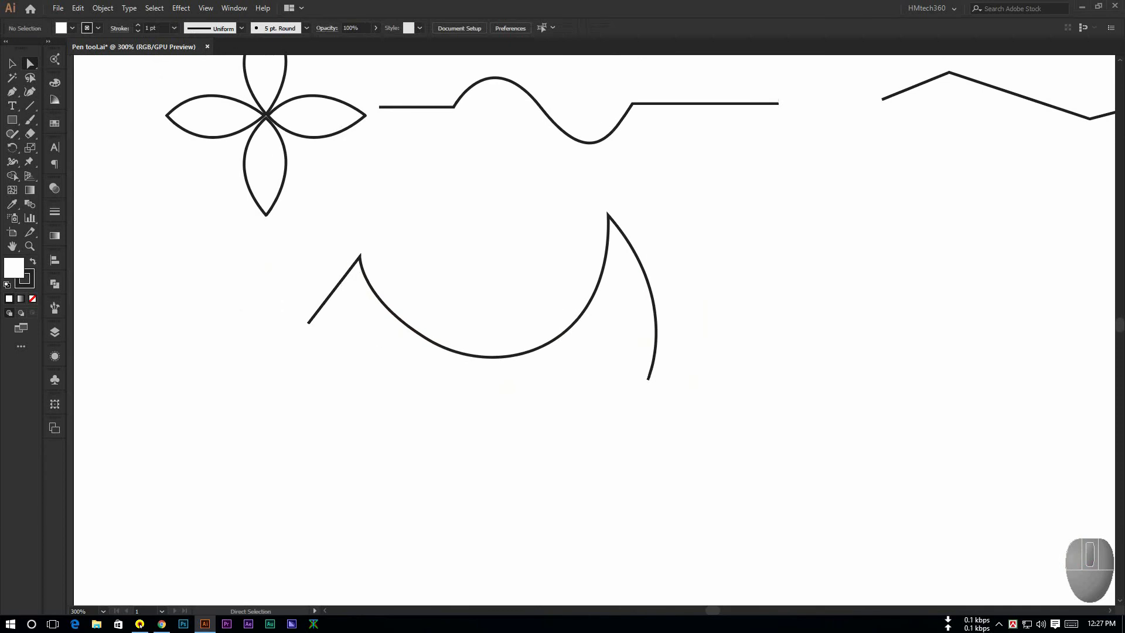
# Step: Select the left peak's anchor point individually, both directly and with a marquee, to examine its handles
pyautogui.click(30, 64)
pyautogui.click(361, 256)
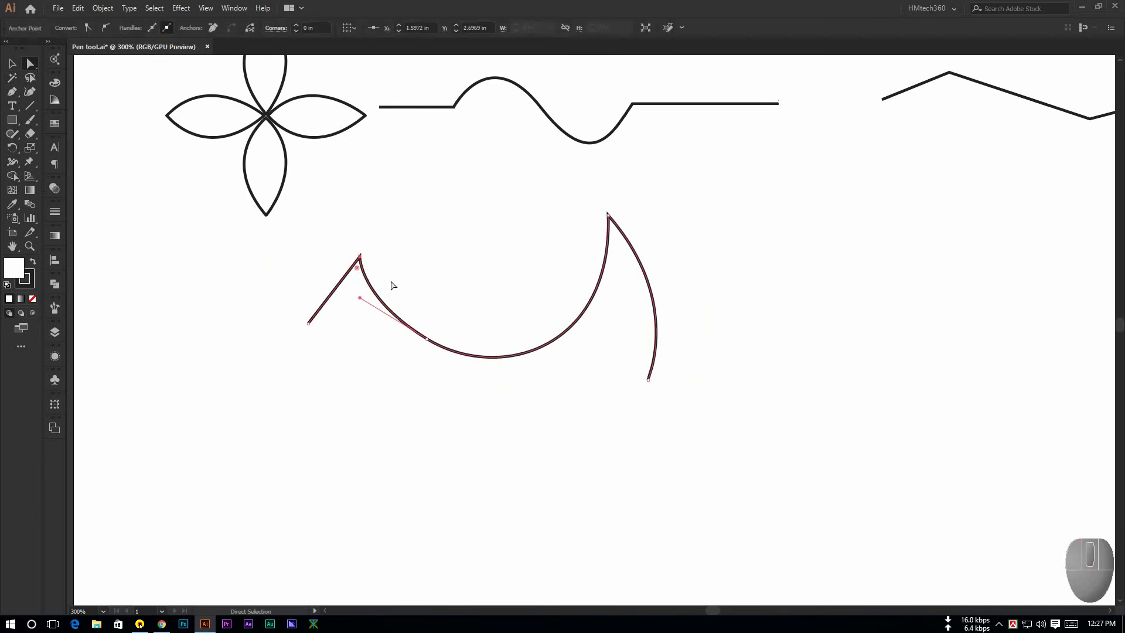
pyautogui.moveTo(392, 297); pyautogui.dragTo(374, 273)
pyautogui.moveTo(349, 236); pyautogui.dragTo(384, 276)
pyautogui.click(377, 251)
# Step: Try converting the left peak's corner anchor to a smooth point and adjusting its handle, and undo the changes
pyautogui.moveTo(350, 235); pyautogui.dragTo(374, 277)
pyautogui.moveTo(359, 257)
pyautogui.mouseDown()
pyautogui.moveTo(384, 280)
pyautogui.moveTo(361, 258)
pyautogui.mouseUp()
pyautogui.click(363, 234)
pyautogui.click(105, 28)
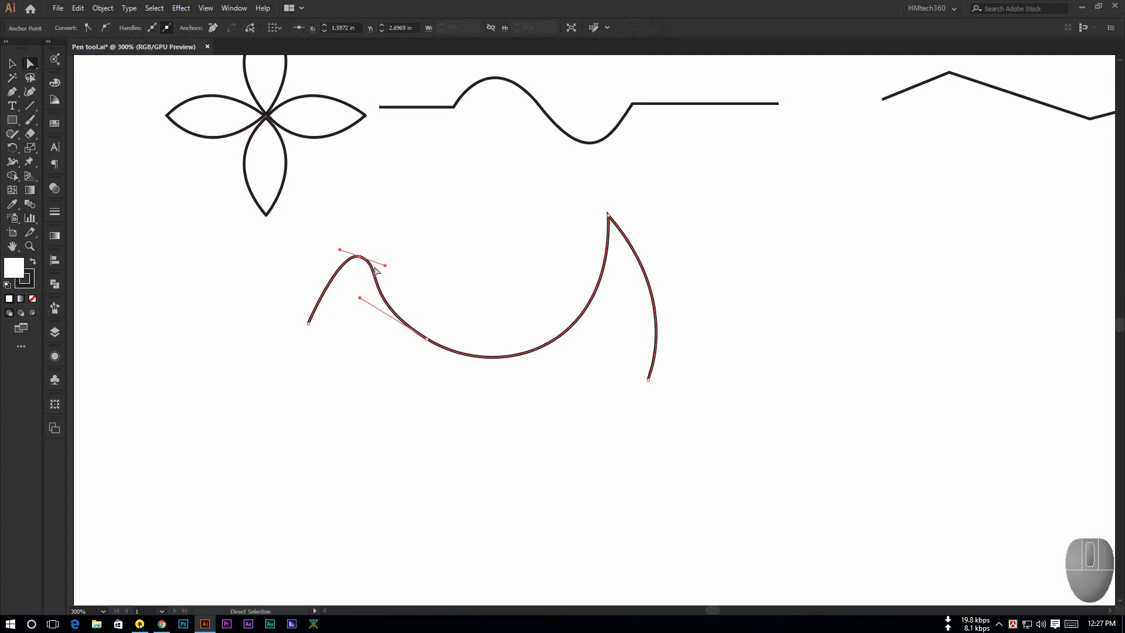
pyautogui.moveTo(385, 265)
pyautogui.mouseDown()
pyautogui.moveTo(416, 278)
pyautogui.moveTo(383, 265)
pyautogui.mouseUp()
pyautogui.press('ctrl')
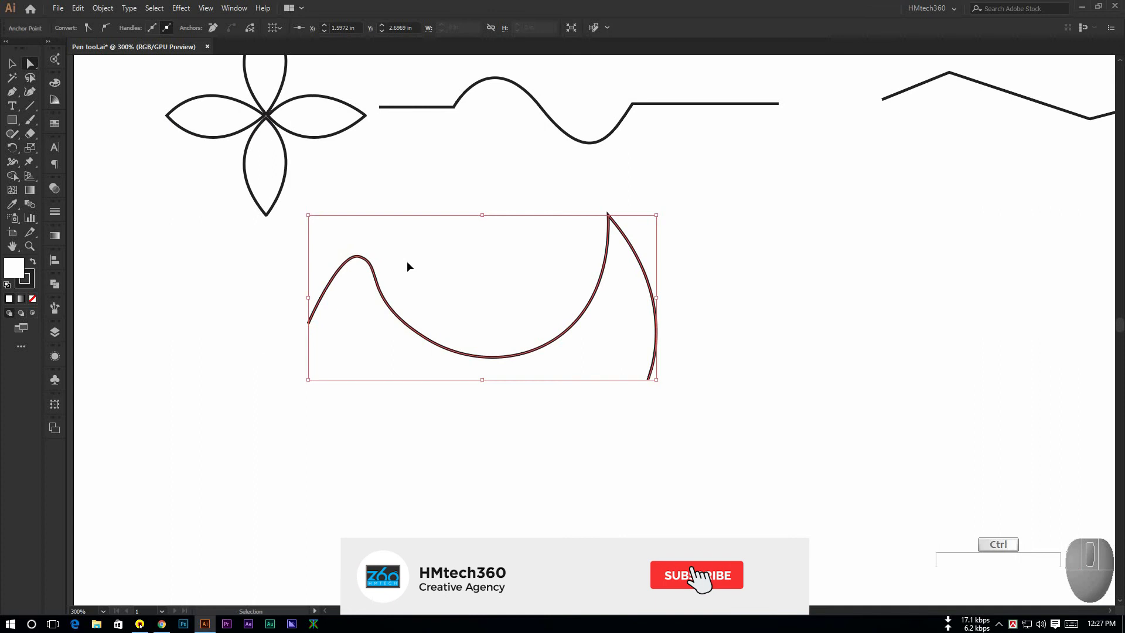
pyautogui.hotkey('ctrl', 'z')
pyautogui.click(413, 310)
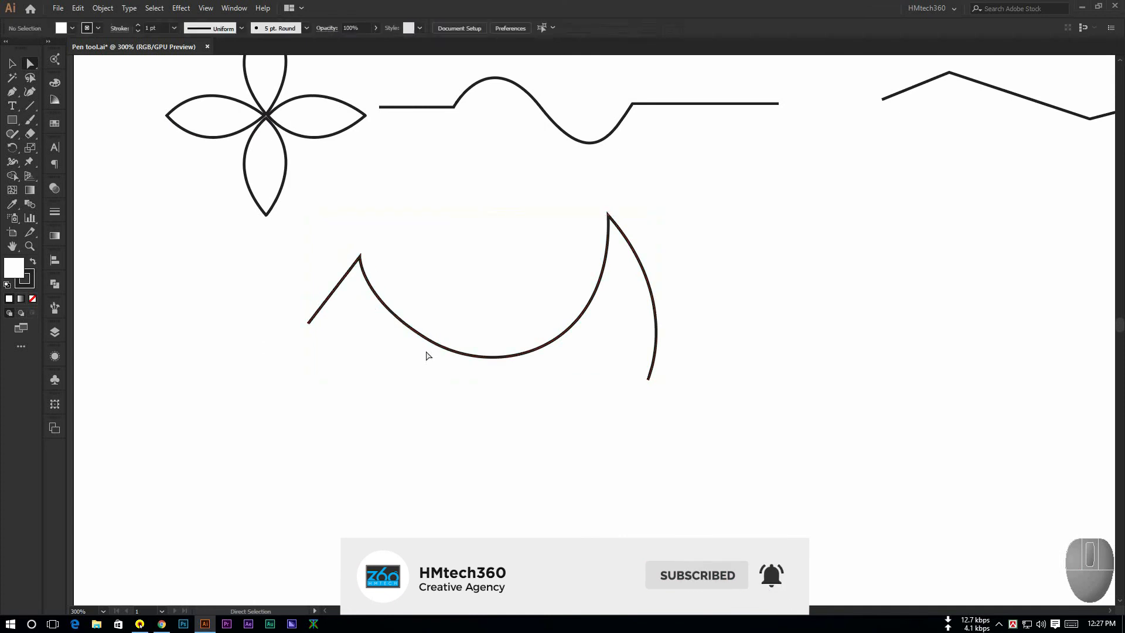
# Step: Adjust the outgoing handle of the lower curve's smooth anchor and shift the anchor slightly right and down
pyautogui.click(427, 339)
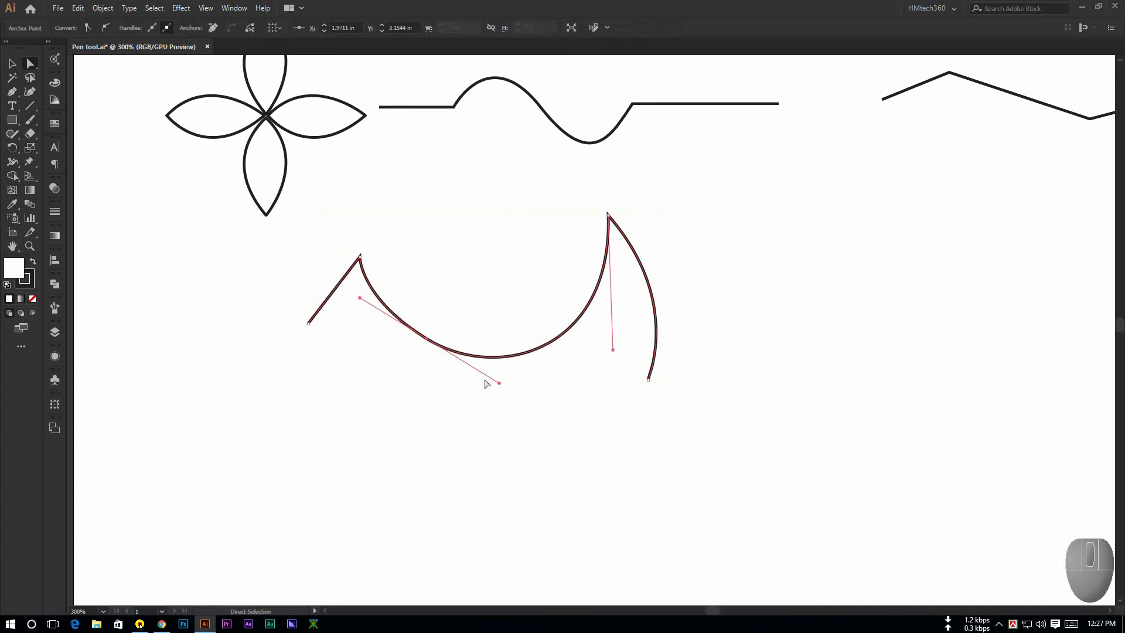
pyautogui.moveTo(500, 383); pyautogui.dragTo(510, 380)
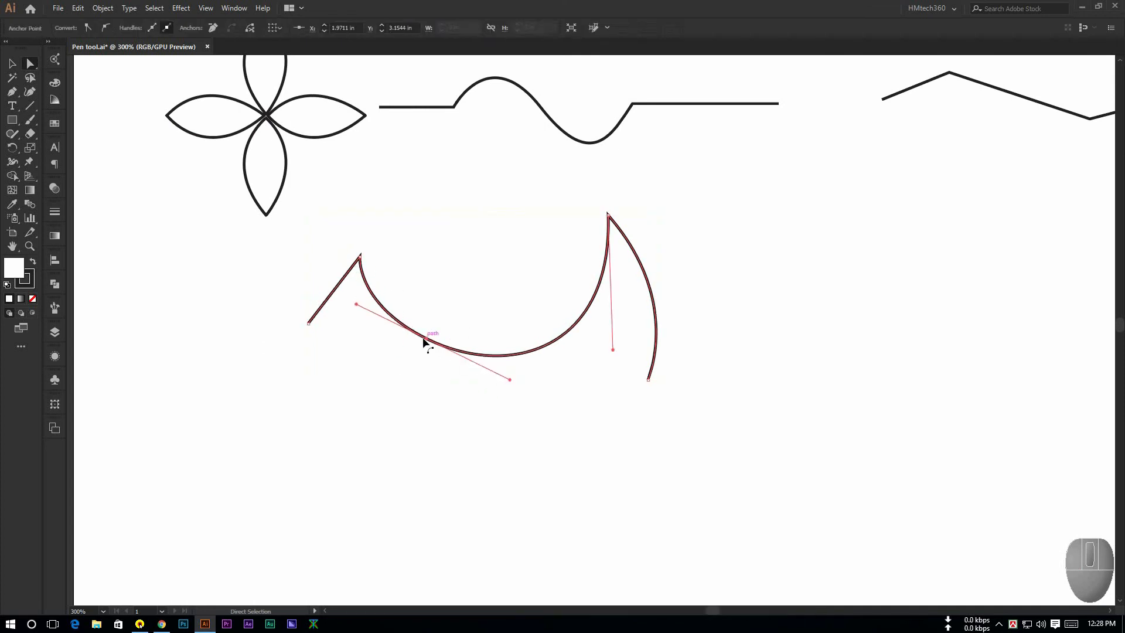
pyautogui.moveTo(424, 342); pyautogui.dragTo(430, 345)
pyautogui.click(387, 372)
pyautogui.click(457, 340)
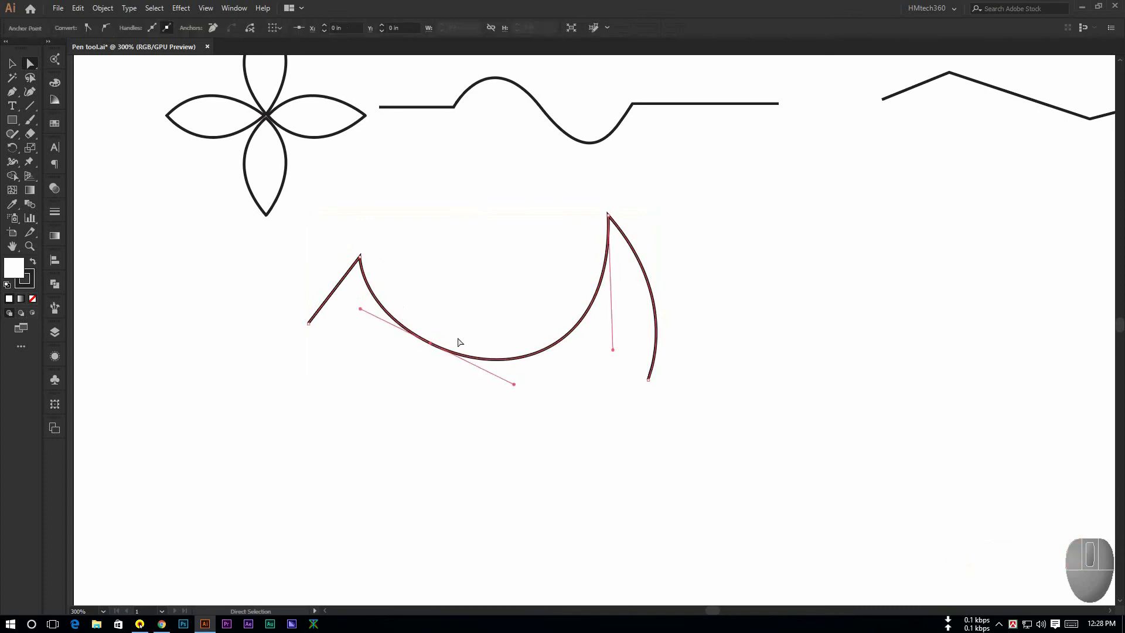
pyautogui.click(431, 378)
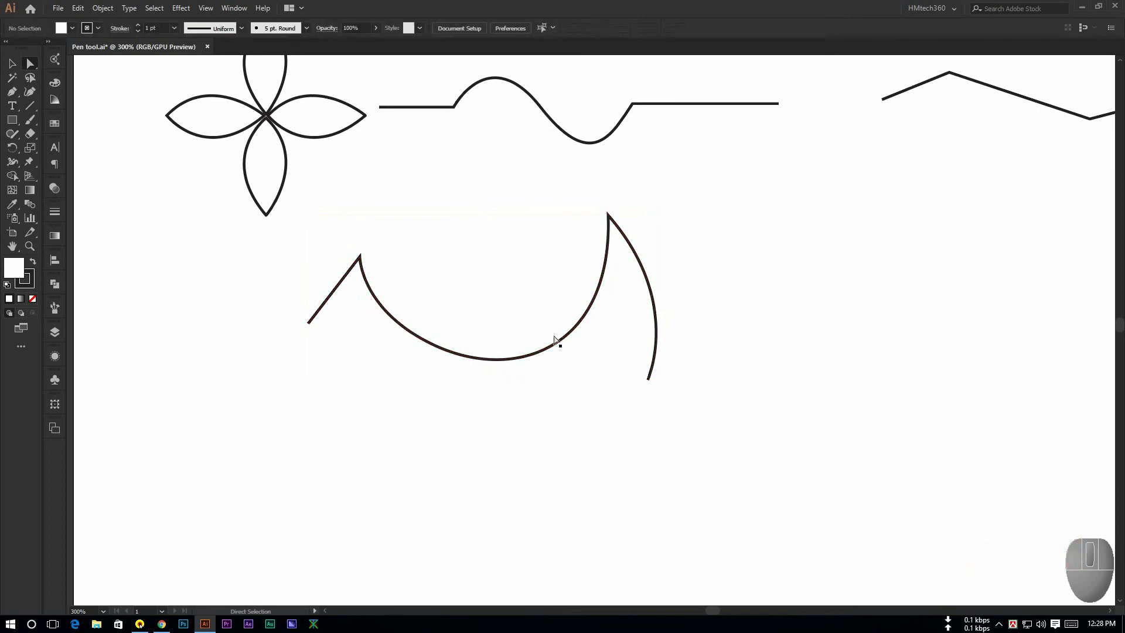
# Step: Fine-tune the lower anchor's outgoing handle again and nudge the anchor a little further right
pyautogui.click(431, 344)
pyautogui.moveTo(515, 382); pyautogui.dragTo(517, 380)
pyautogui.moveTo(432, 346); pyautogui.dragTo(439, 346)
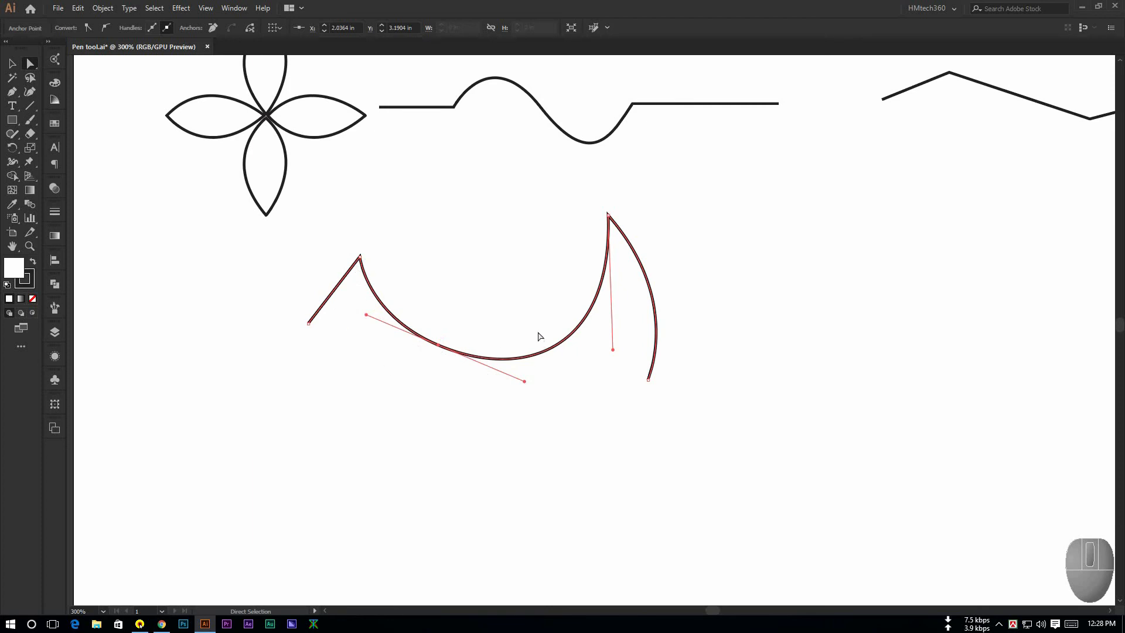
# Step: Compare selecting the second peak and lower anchors individually with selecting the whole path, leaving nothing selected
pyautogui.moveTo(586, 202); pyautogui.dragTo(627, 229)
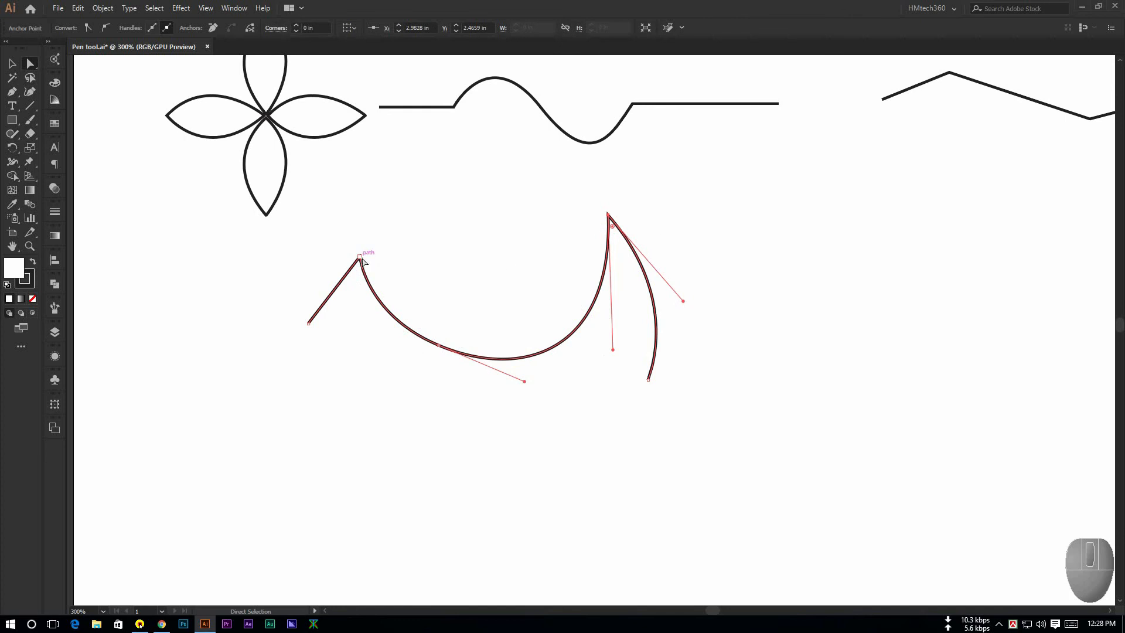
pyautogui.click(439, 347)
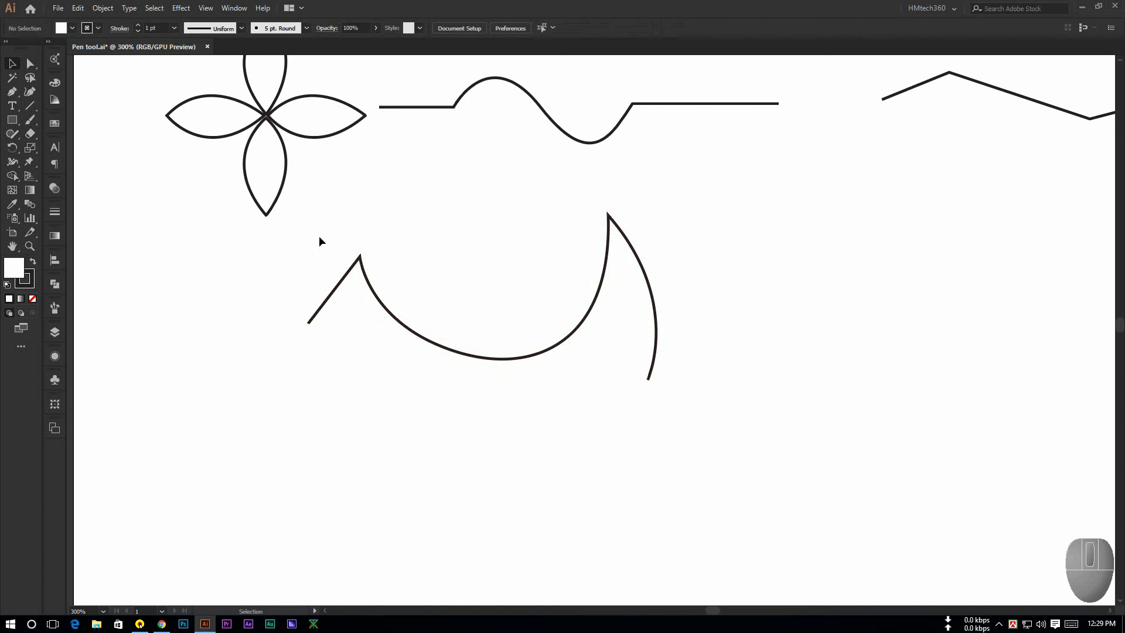
pyautogui.click(539, 354)
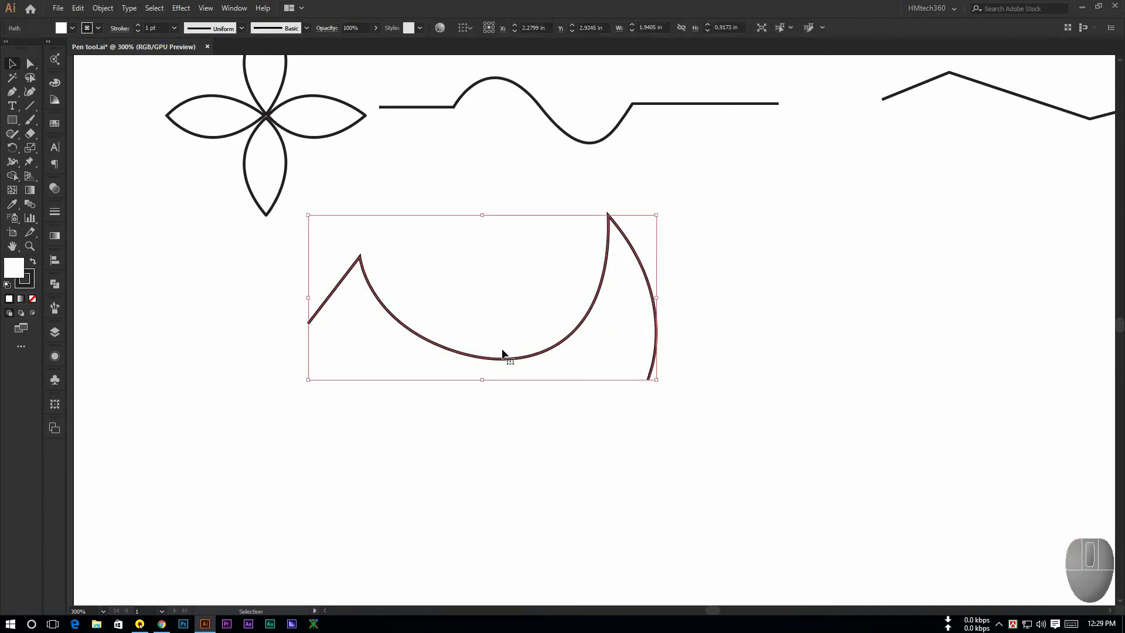
pyautogui.click(544, 420)
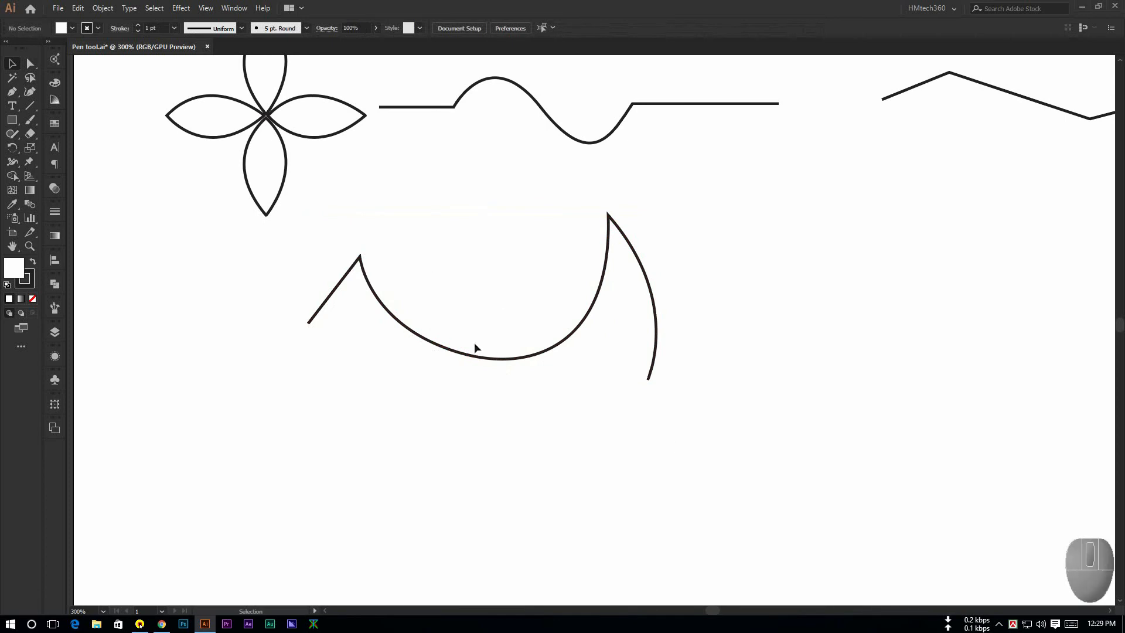
# Step: Move the zigzag line, triangle and trapezoid left together, closer to the wave path
pyautogui.scroll(-3, 475, 344)
pyautogui.moveTo(416, 290); pyautogui.dragTo(463, 336)
pyautogui.click(550, 336)
pyautogui.hotkey('ctrl', '+')
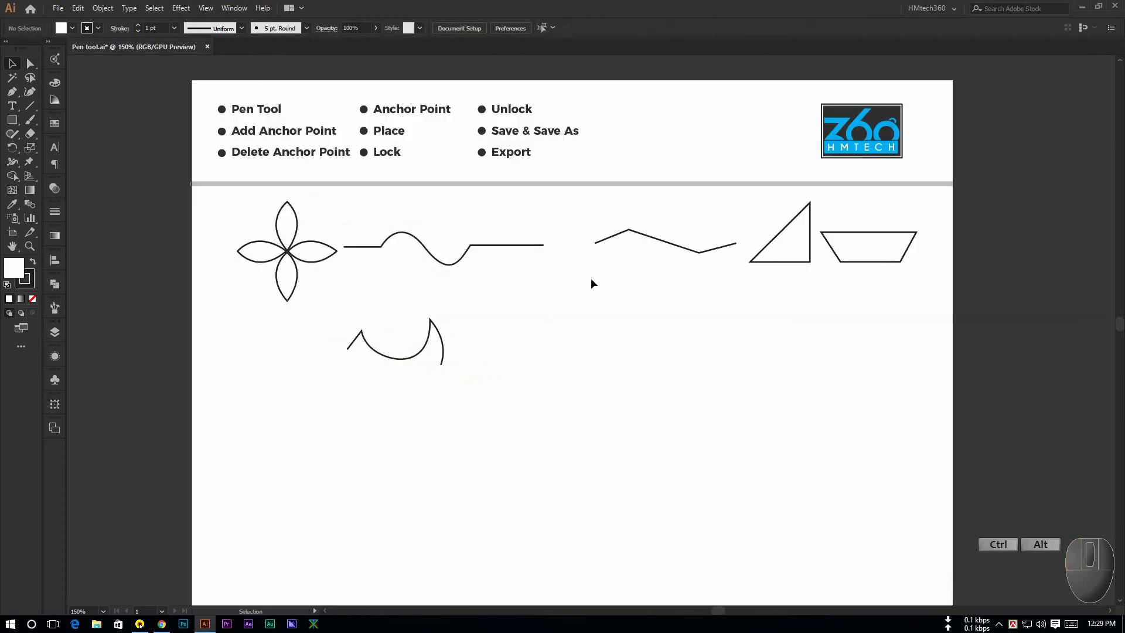
pyautogui.moveTo(653, 205); pyautogui.dragTo(828, 237)
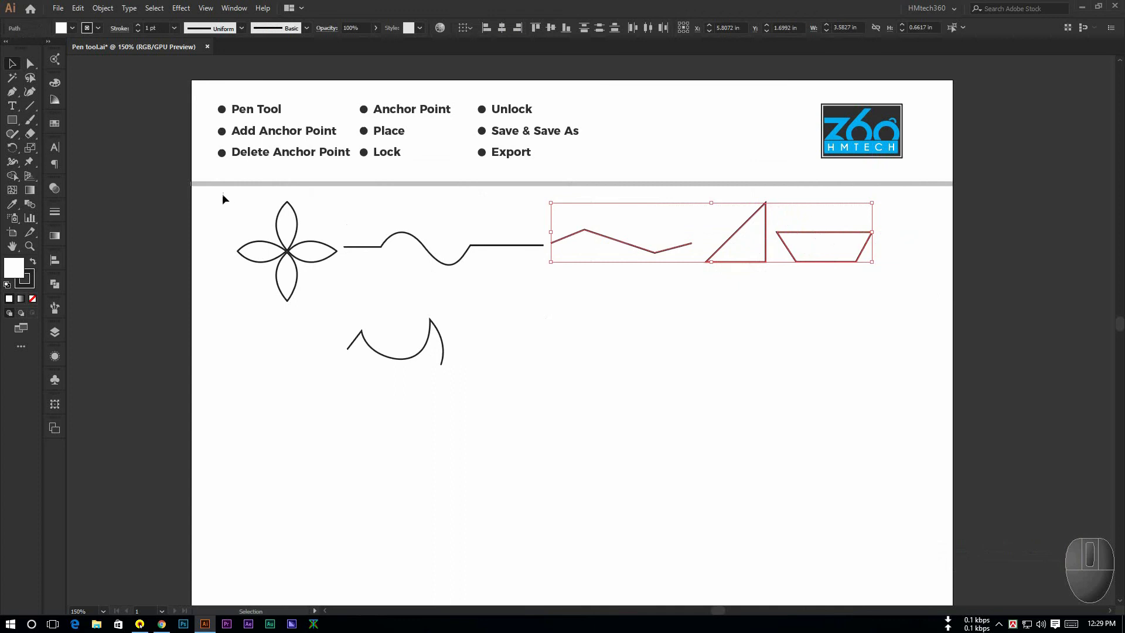
pyautogui.moveTo(225, 195); pyautogui.dragTo(825, 282)
pyautogui.moveTo(794, 237); pyautogui.dragTo(749, 230)
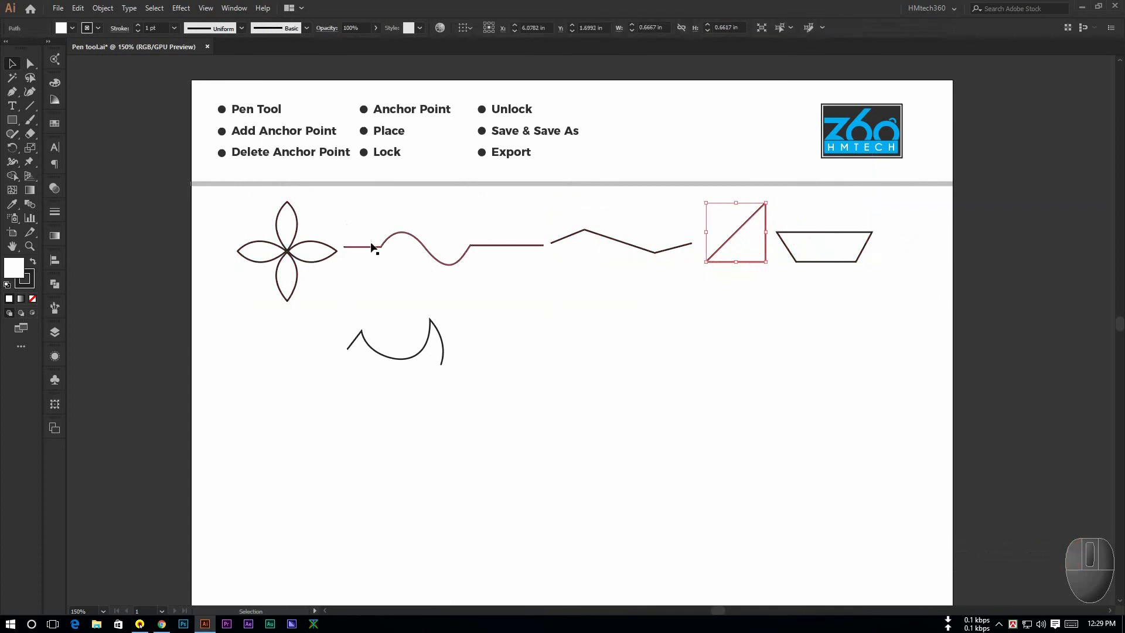
# Step: Shift the whole row of five example shapes left toward the artboard's edge and leave nothing selected
pyautogui.moveTo(214, 219); pyautogui.dragTo(818, 269)
pyautogui.moveTo(236, 228); pyautogui.dragTo(773, 232)
pyautogui.click(707, 338)
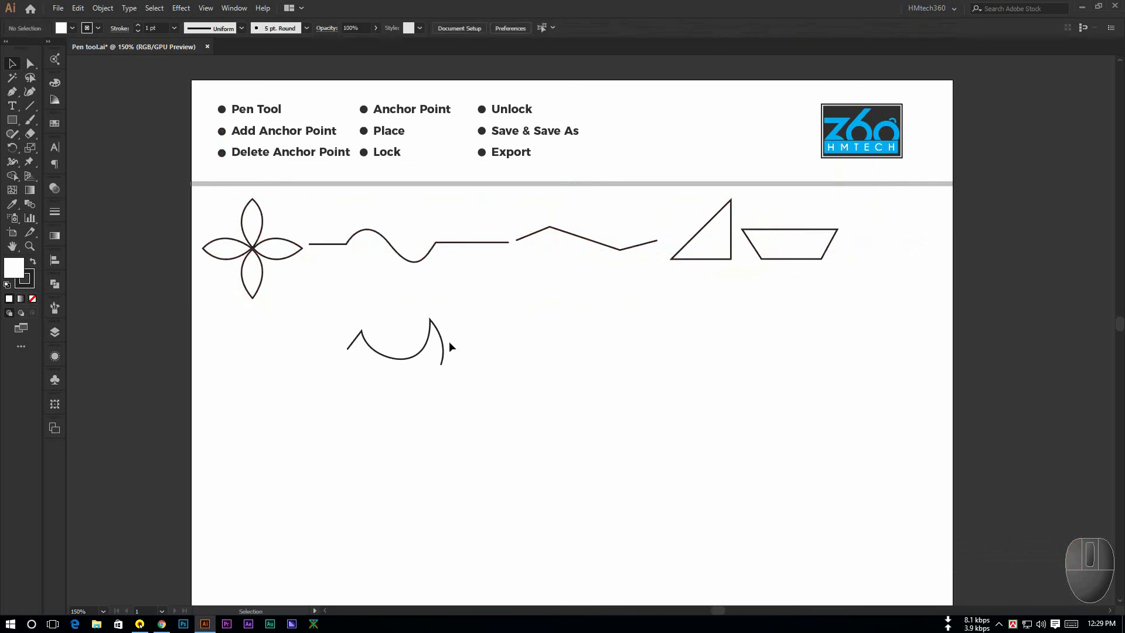
# Step: Move the mixed straight and curved path up to the end of the row, beside the trapezoid
pyautogui.moveTo(445, 346); pyautogui.dragTo(926, 245)
pyautogui.click(915, 310)
pyautogui.moveTo(858, 332); pyautogui.dragTo(781, 299)
pyautogui.moveTo(702, 358); pyautogui.dragTo(755, 336)
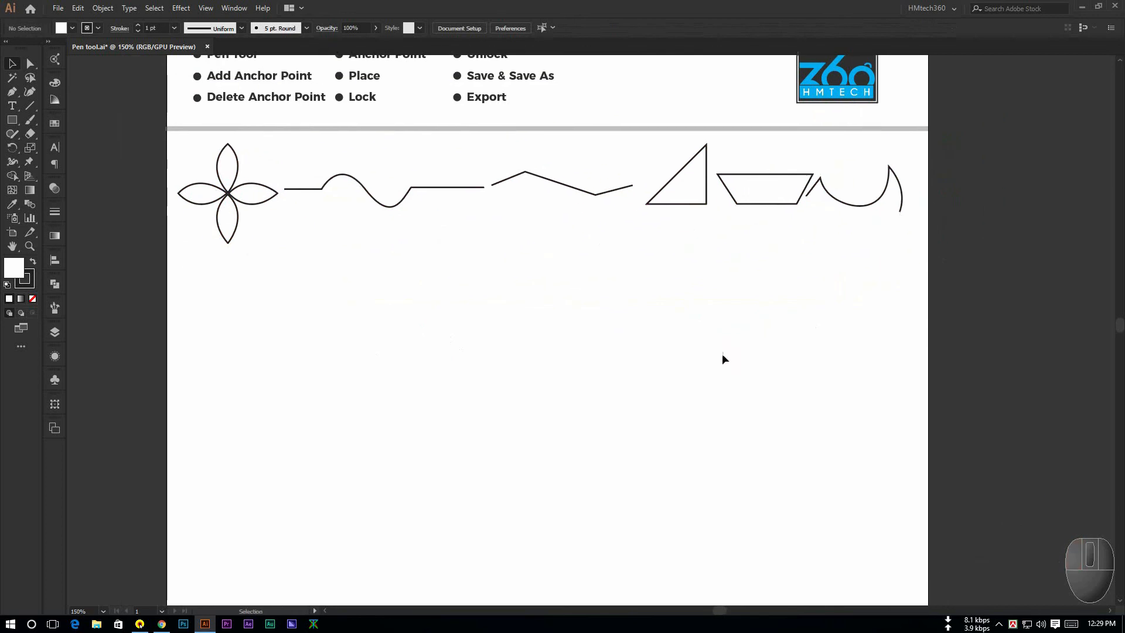
pyautogui.moveTo(389, 288); pyautogui.dragTo(472, 334)
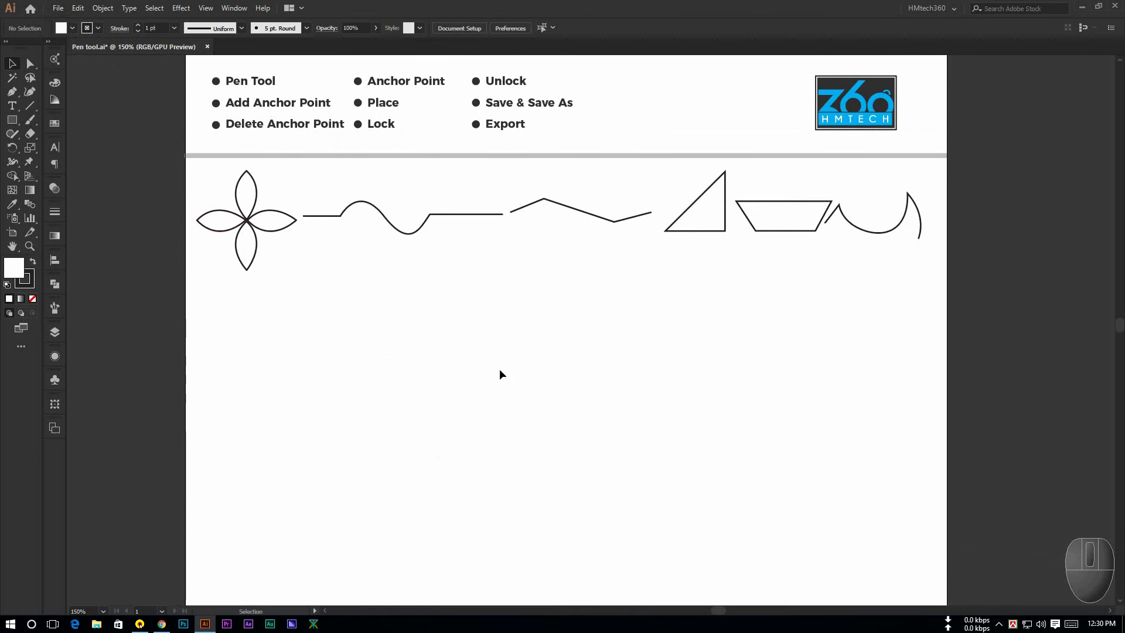
# Step: Start placing an image and select PenTool-exercise-guide-01-01 in the Desktop folder
pyautogui.click(58, 9)
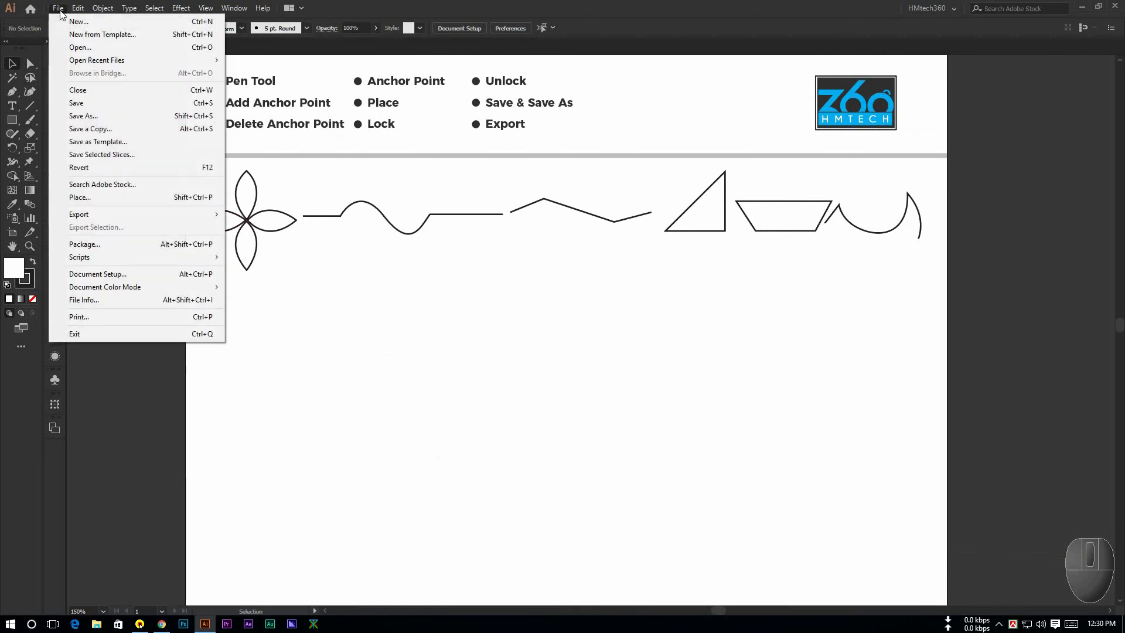
pyautogui.click(97, 200)
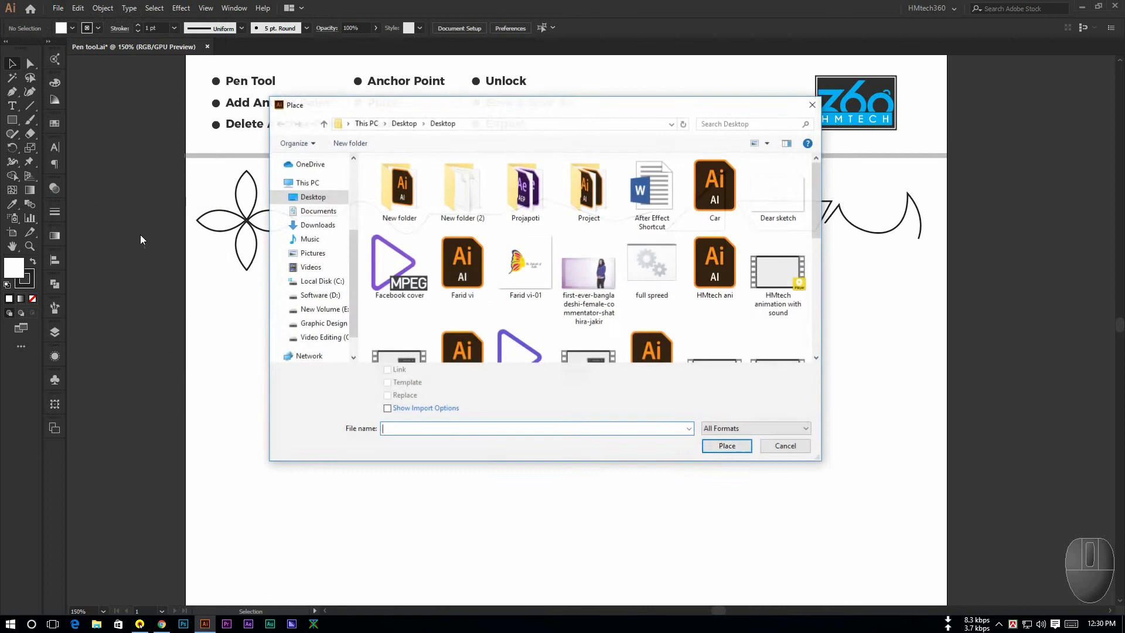
pyautogui.click(296, 195)
pyautogui.moveTo(472, 105); pyautogui.dragTo(443, 187)
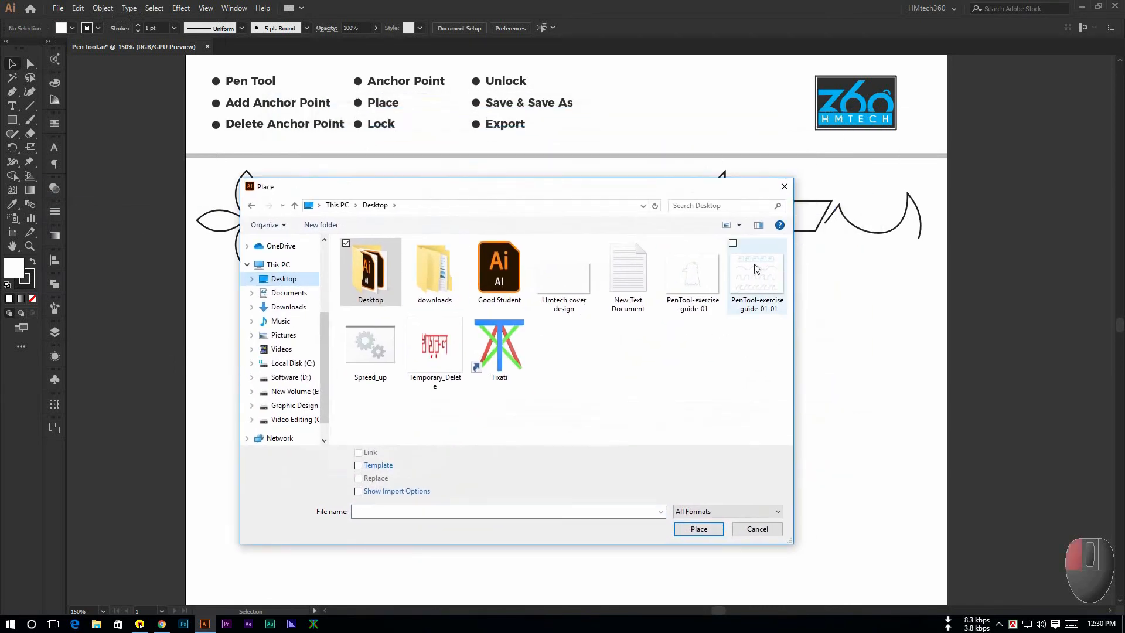
pyautogui.click(768, 295)
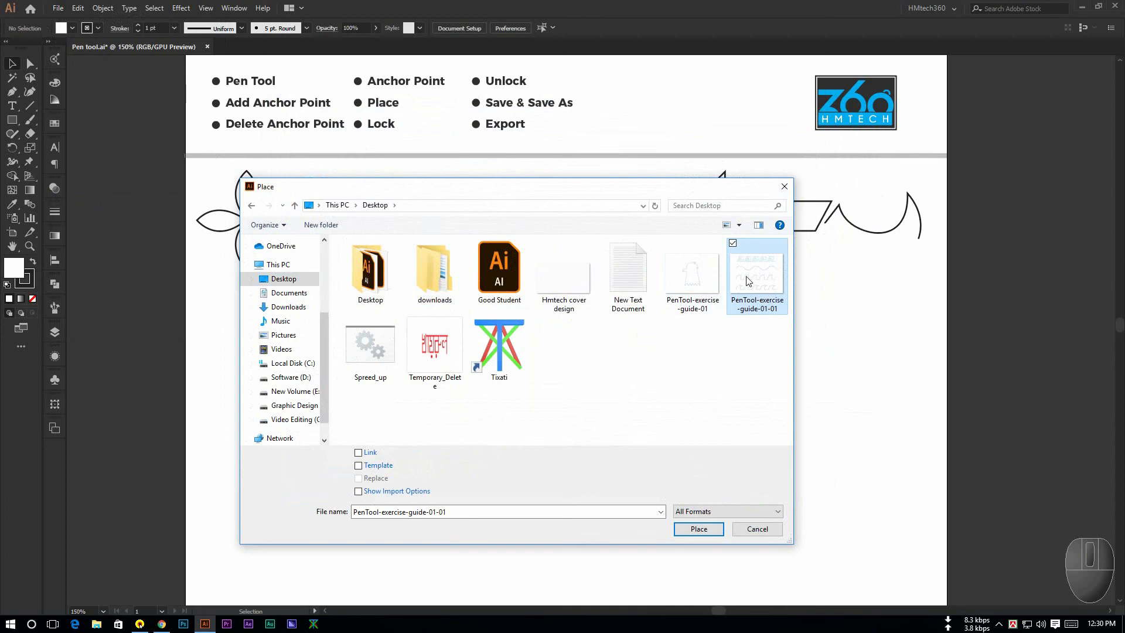
pyautogui.moveTo(672, 190); pyautogui.dragTo(692, 163)
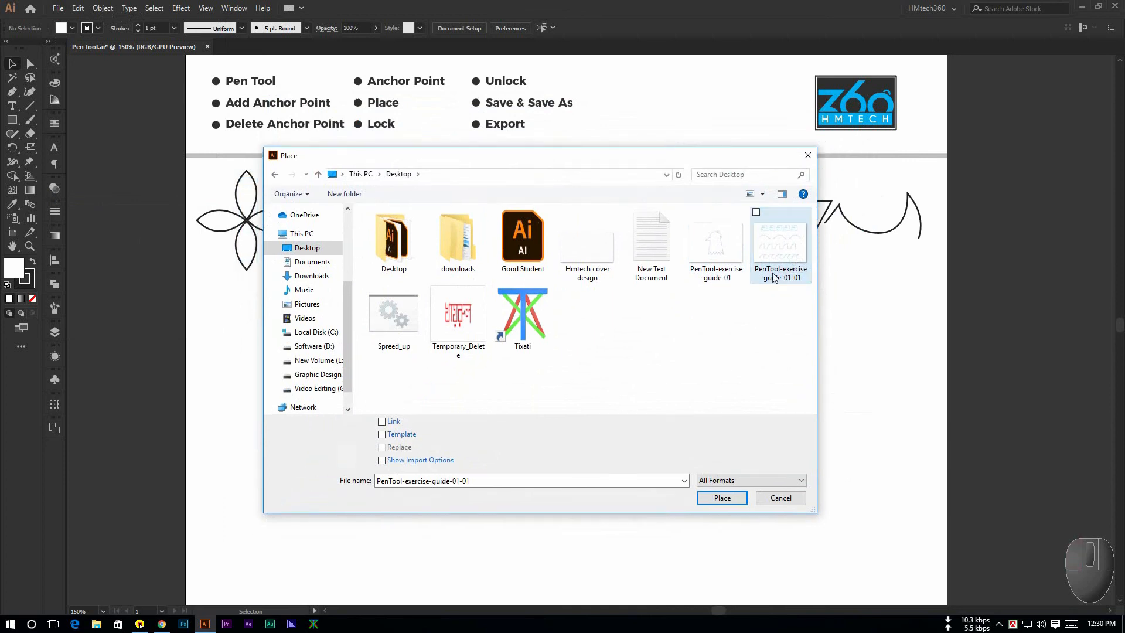
# Step: Load PenTool-exercise-guide-01-01 for placement as an embedded image, with the Link option off
pyautogui.click(775, 265)
pyautogui.click(741, 316)
pyautogui.click(773, 261)
pyautogui.click(382, 422)
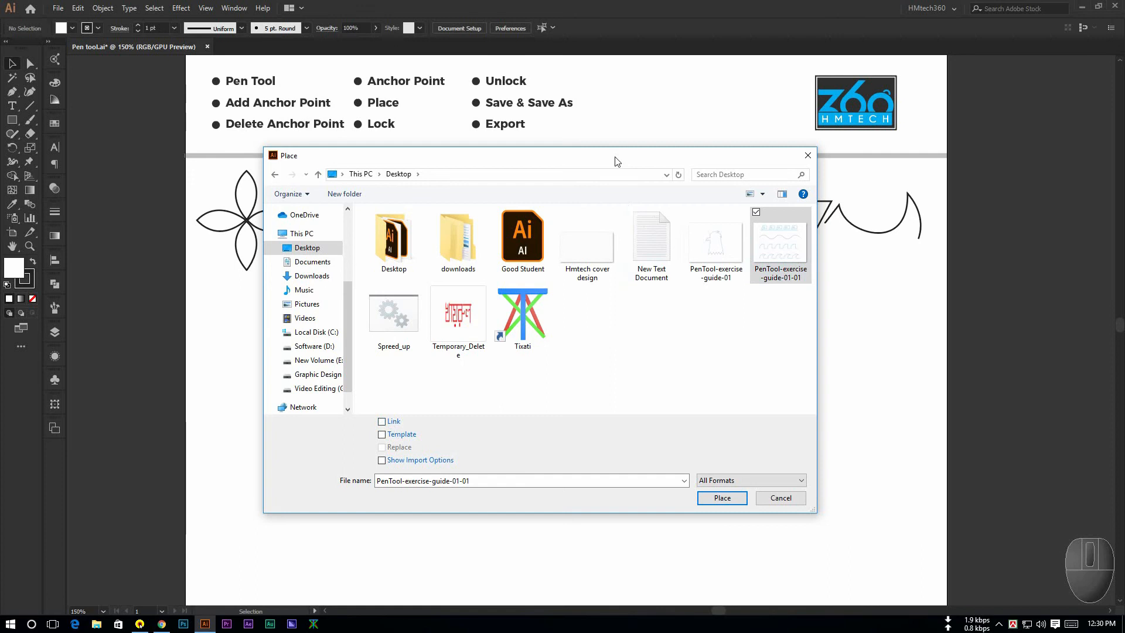
pyautogui.moveTo(614, 161); pyautogui.dragTo(613, 193)
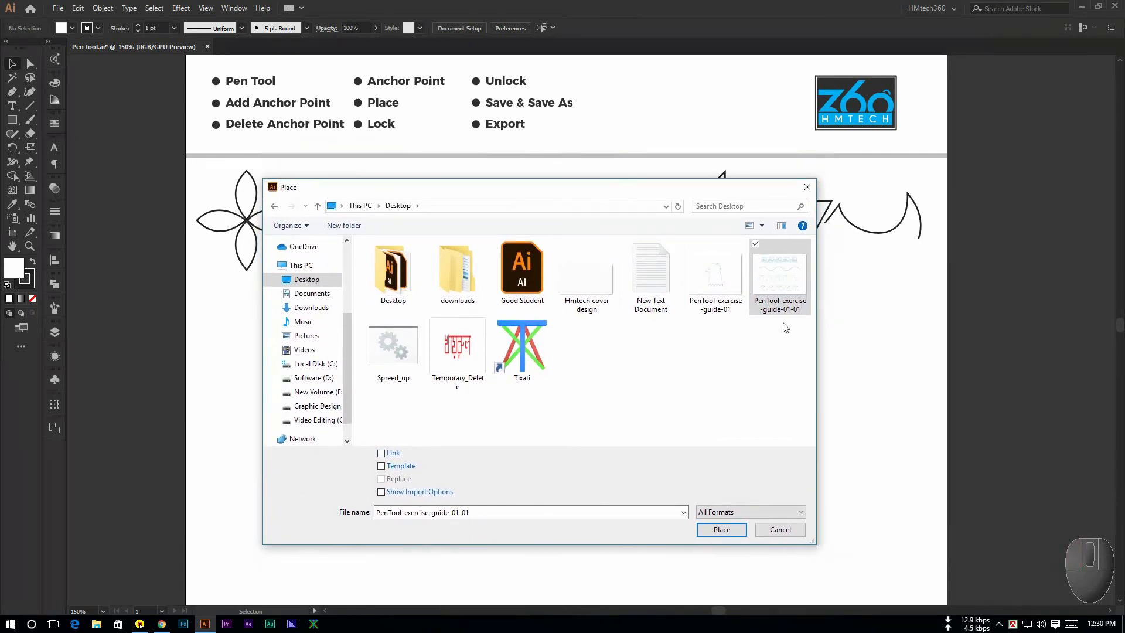
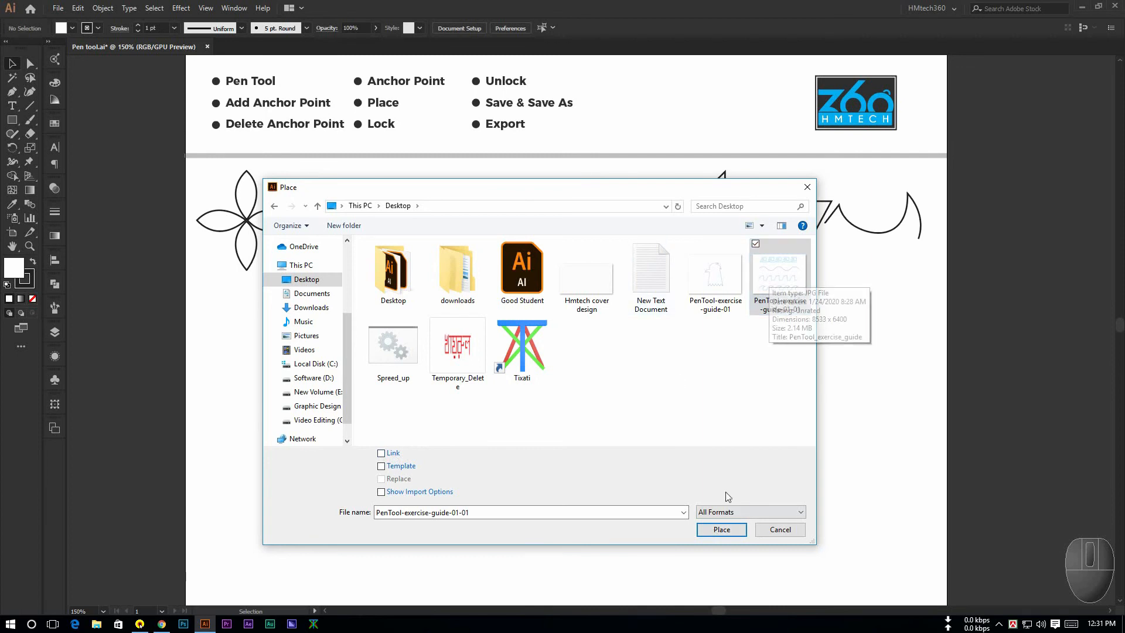
pyautogui.click(723, 531)
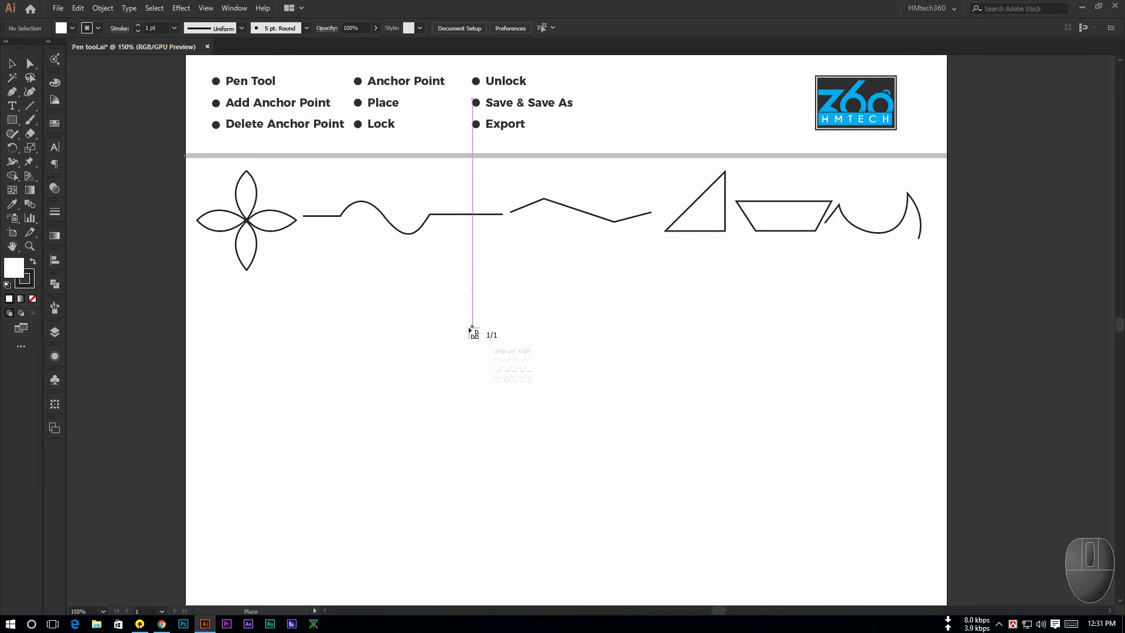
# Step: Place the line-pattern guide image below the flower at about 3.25 by 2.43 in and deselect it
pyautogui.keyDown('ctrl'); pyautogui.keyDown('alt'); pyautogui.scroll(-1, 457, 299); pyautogui.keyUp('alt'); pyautogui.keyUp('ctrl')
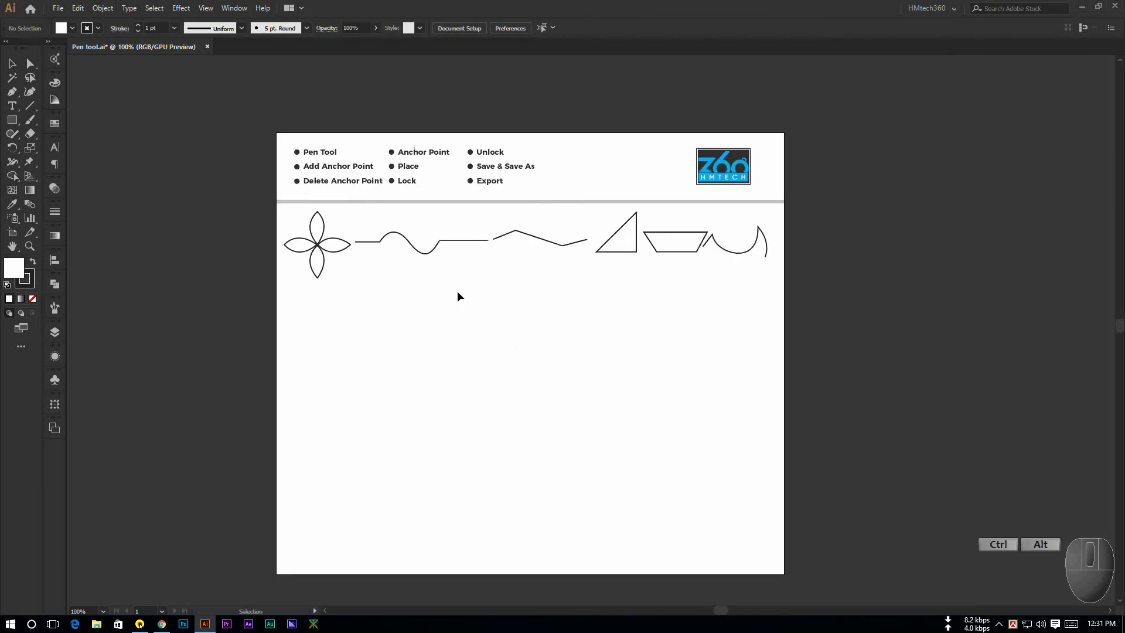
pyautogui.scroll(1, 460, 296)
pyautogui.scroll(-1, 460, 296)
pyautogui.press('space')
pyautogui.moveTo(460, 334); pyautogui.dragTo(467, 293)
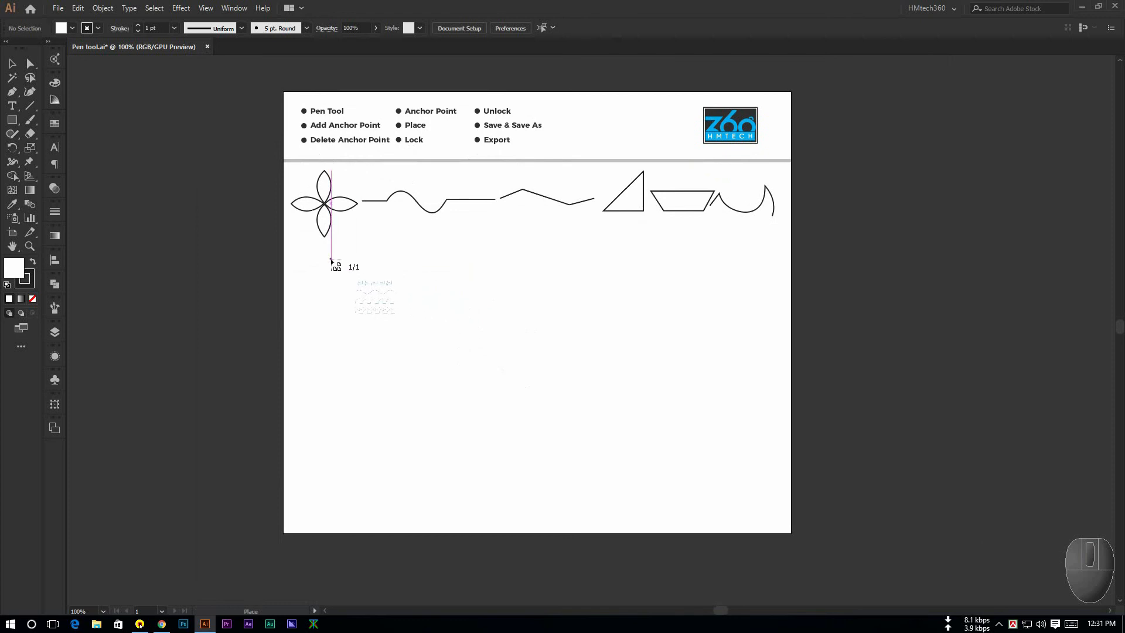
pyautogui.moveTo(331, 259); pyautogui.dragTo(527, 449)
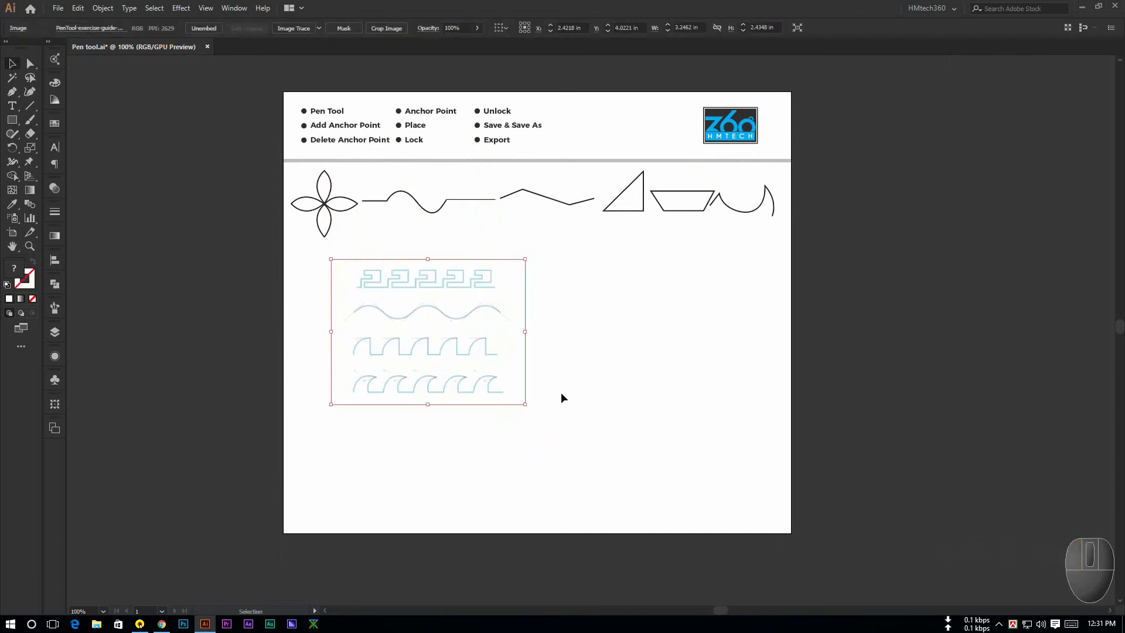
pyautogui.click(573, 354)
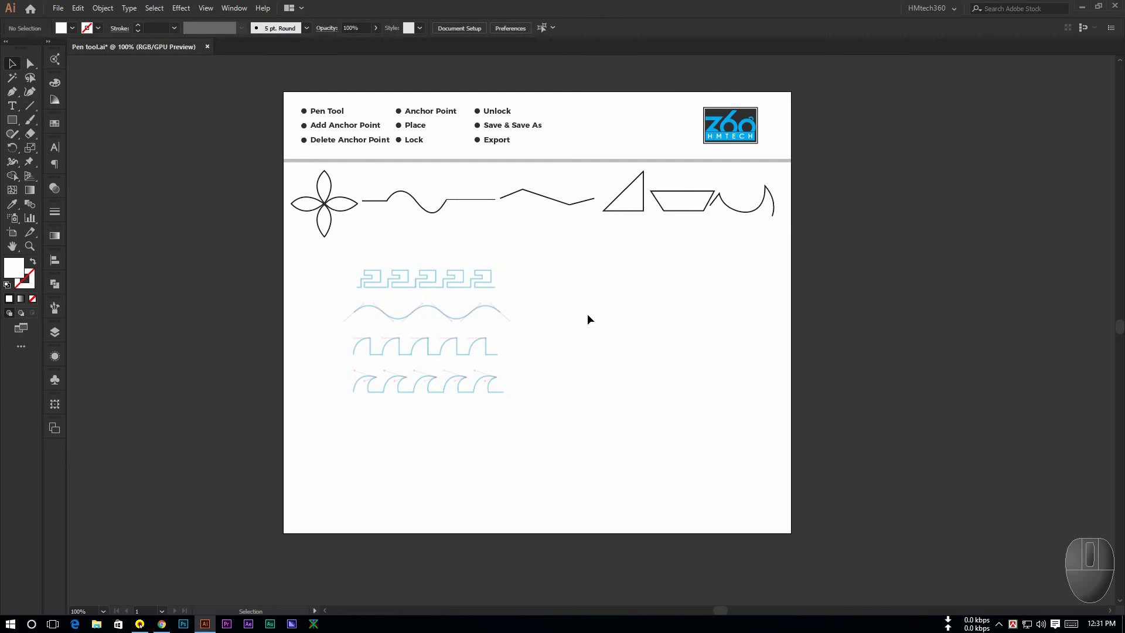
# Step: Load the PenTool-exercise-guide-01 image from the Desktop folder for placement
pyautogui.hotkey('alt', 'f')
pyautogui.hotkey('alt', 'l')
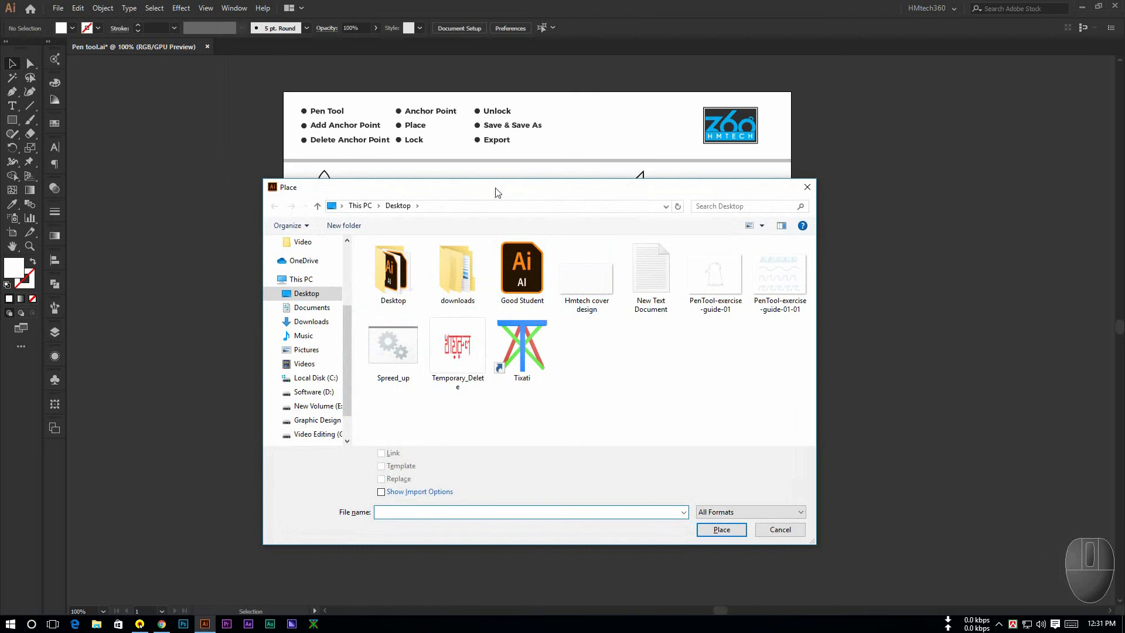
pyautogui.moveTo(497, 192); pyautogui.dragTo(536, 181)
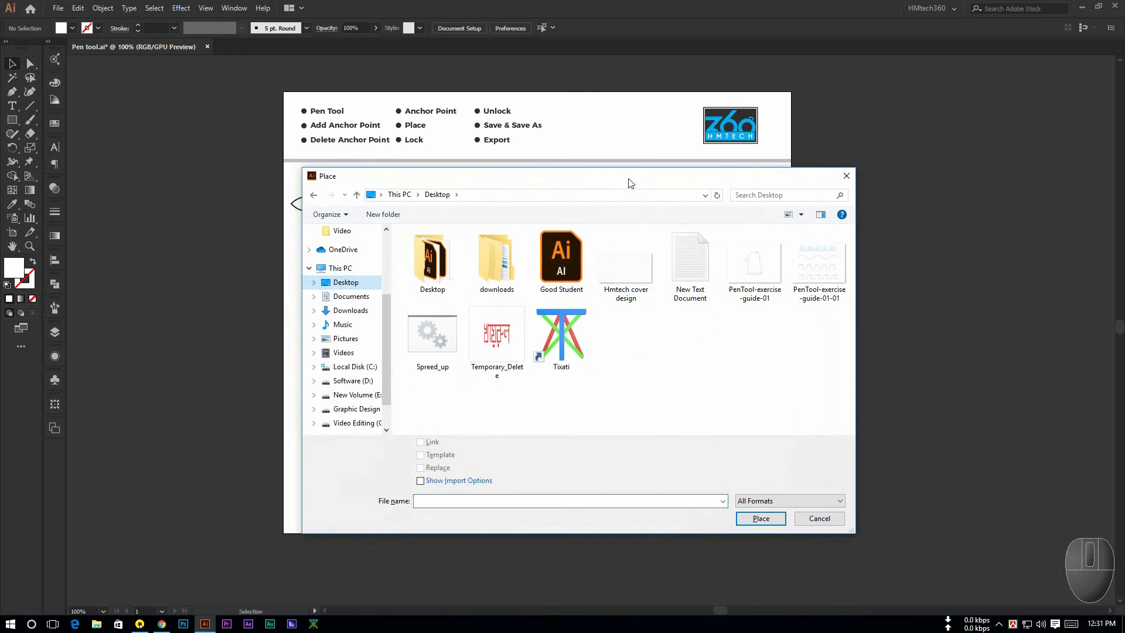
pyautogui.moveTo(630, 183); pyautogui.dragTo(568, 165)
pyautogui.click(693, 259)
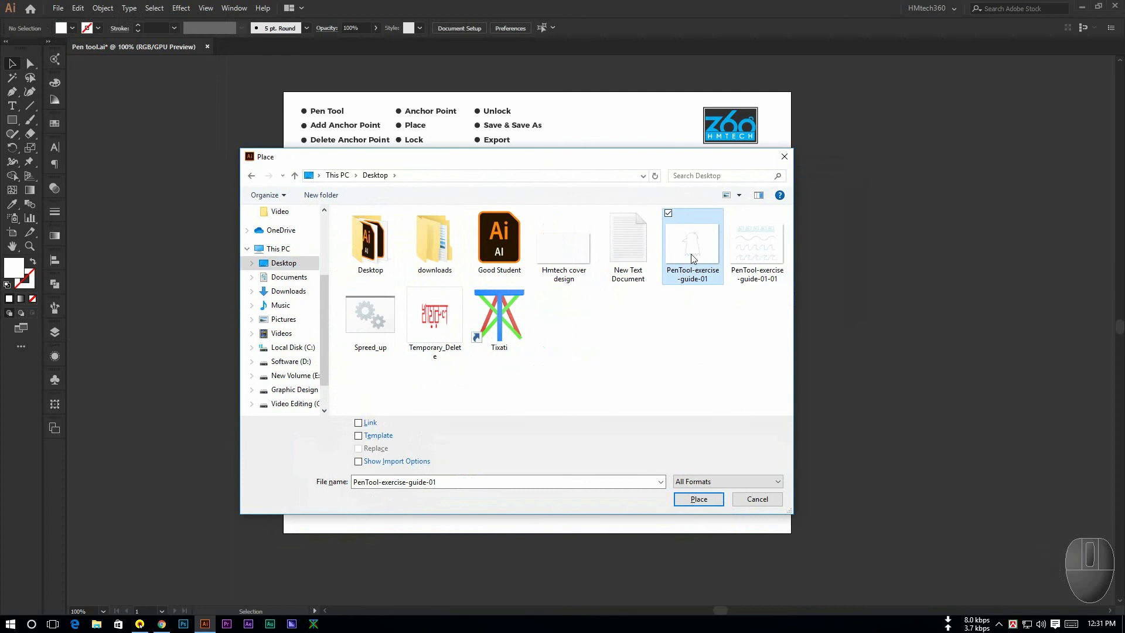
pyautogui.click(699, 499)
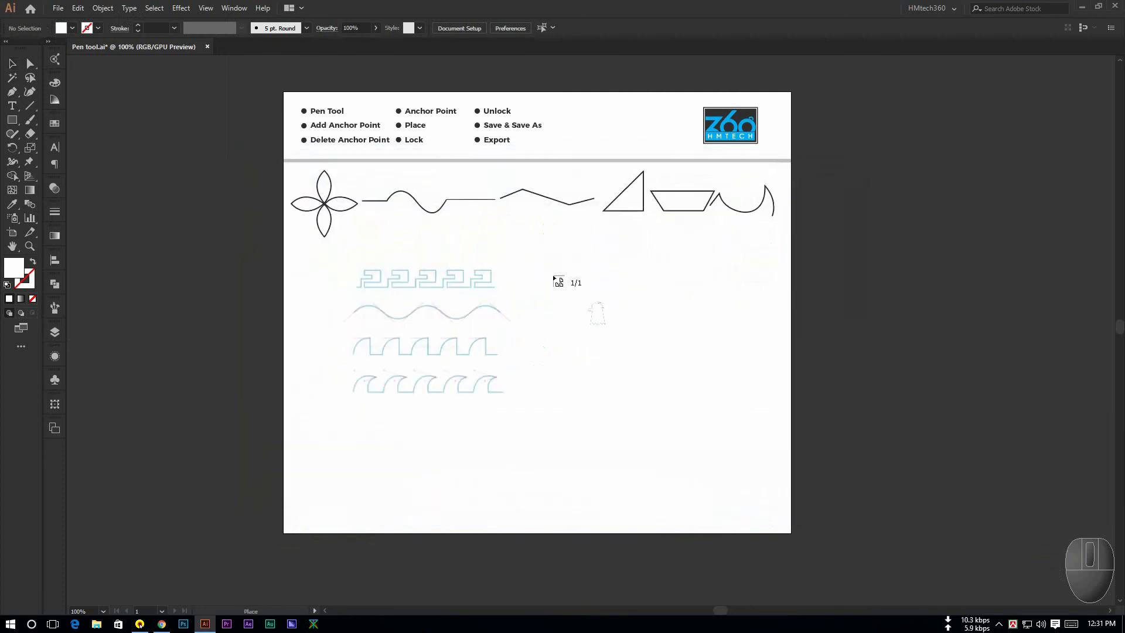
# Step: Place the bird-head guide image at its full size, starting beside the line-pattern guide, and deselect it
pyautogui.click(554, 278)
pyautogui.scroll(-4, 550, 274)
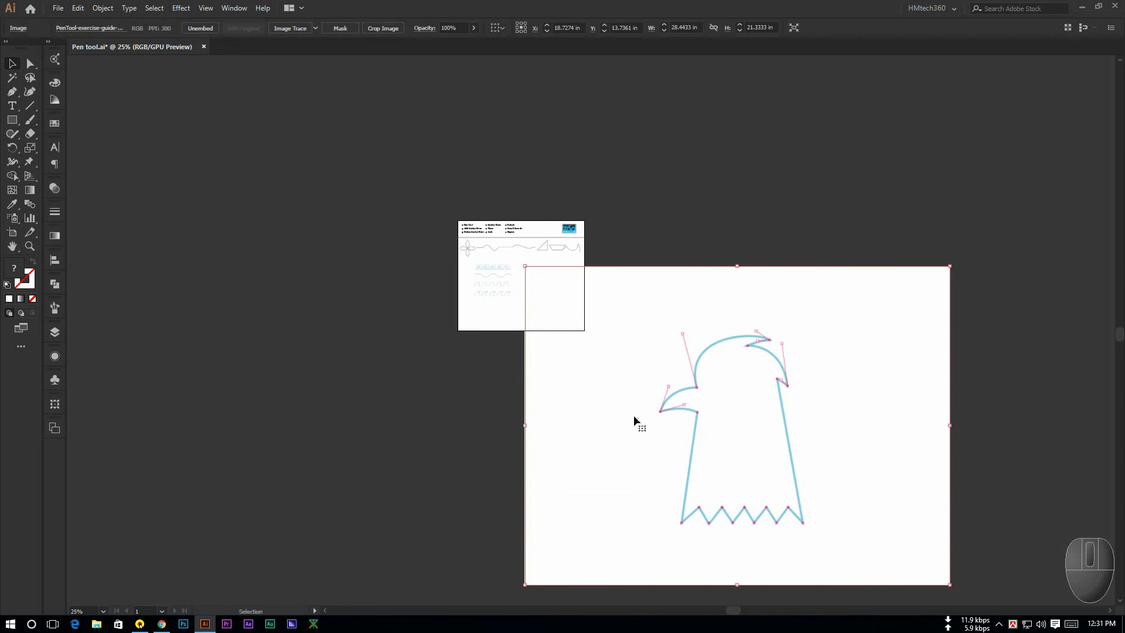
pyautogui.click(470, 381)
pyautogui.scroll(1, 694, 352)
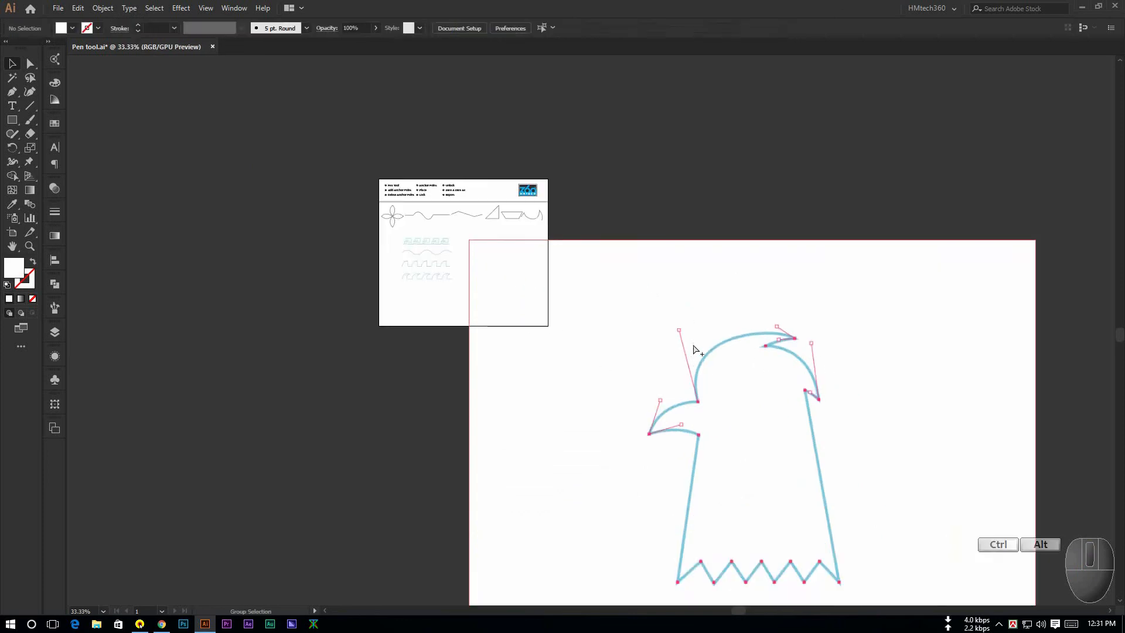
pyautogui.scroll(-1, 683, 322)
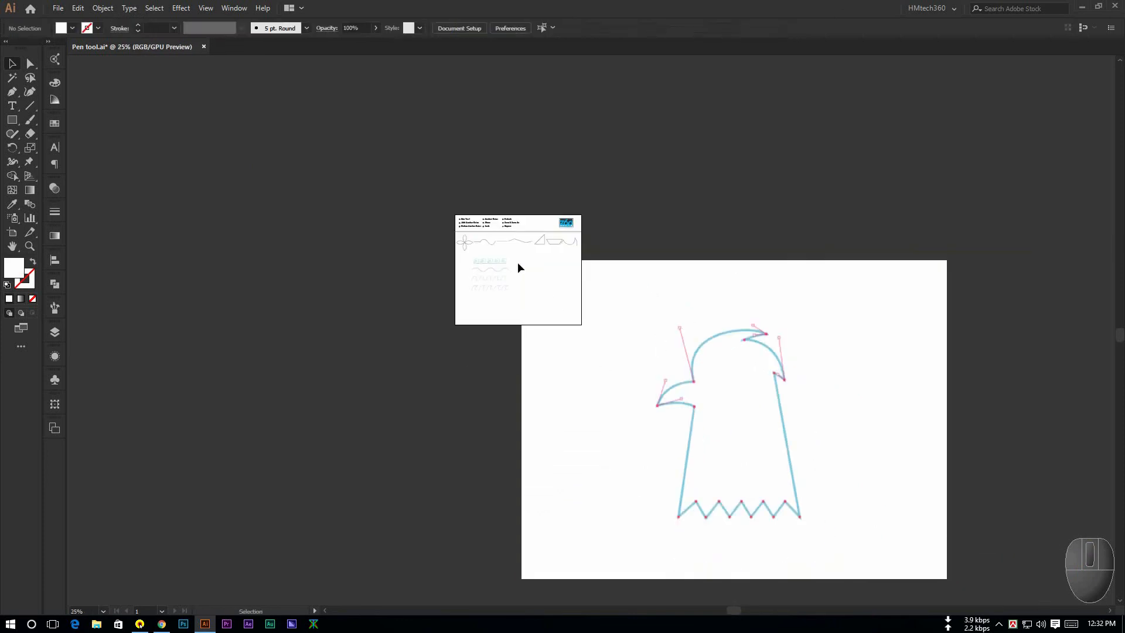
# Step: Try scaling the bird-head image down from its lower-right corner without keeping its proportions, and undo the resize
pyautogui.click(628, 356)
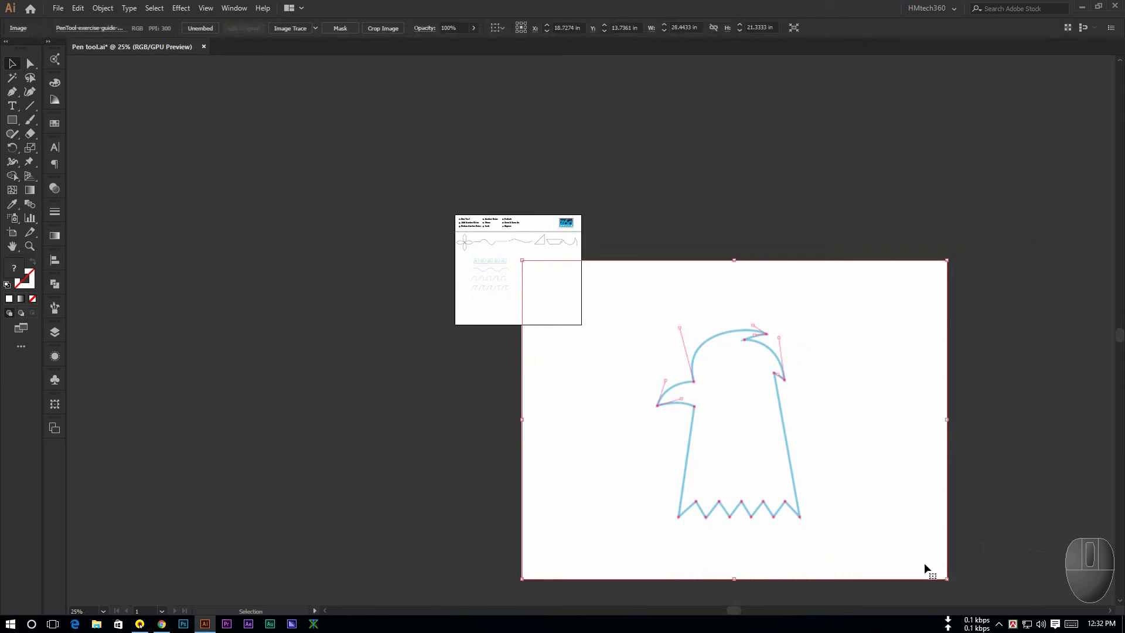
pyautogui.moveTo(948, 578); pyautogui.dragTo(697, 358)
pyautogui.click(563, 312)
pyautogui.scroll(4, 578, 302)
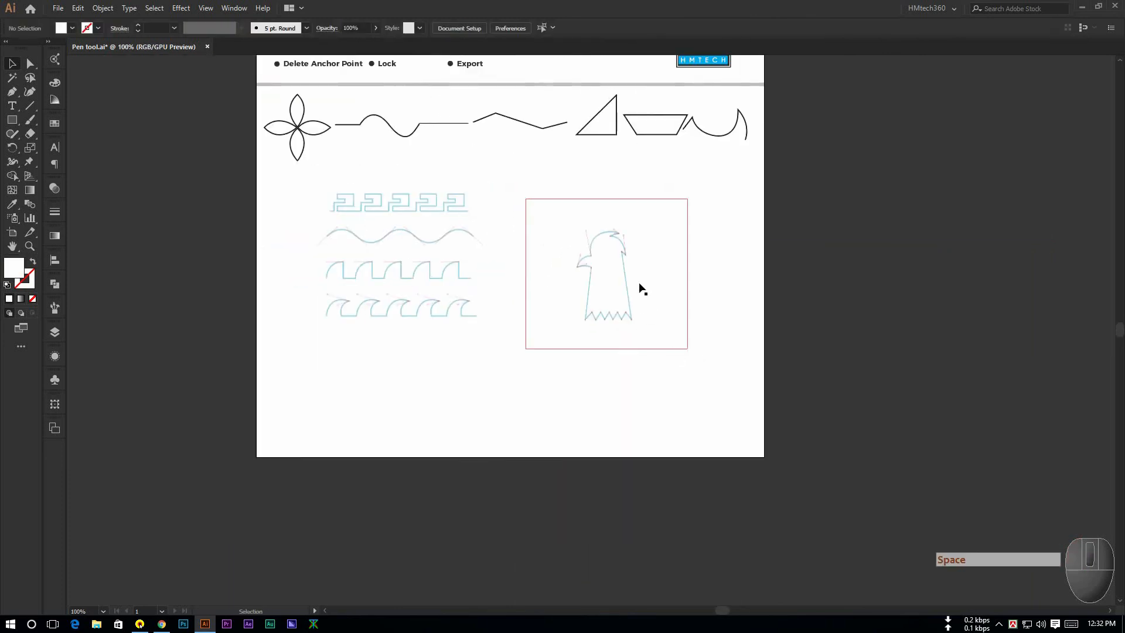
pyautogui.click(637, 284)
pyautogui.scroll(-4, 627, 279)
pyautogui.hotkey('ctrl', 'z')
# Step: Scale the bird-head image down proportionally about its centre to about 7.4 by 5.6 in
pyautogui.moveTo(840, 393); pyautogui.dragTo(707, 322)
pyautogui.click(926, 401)
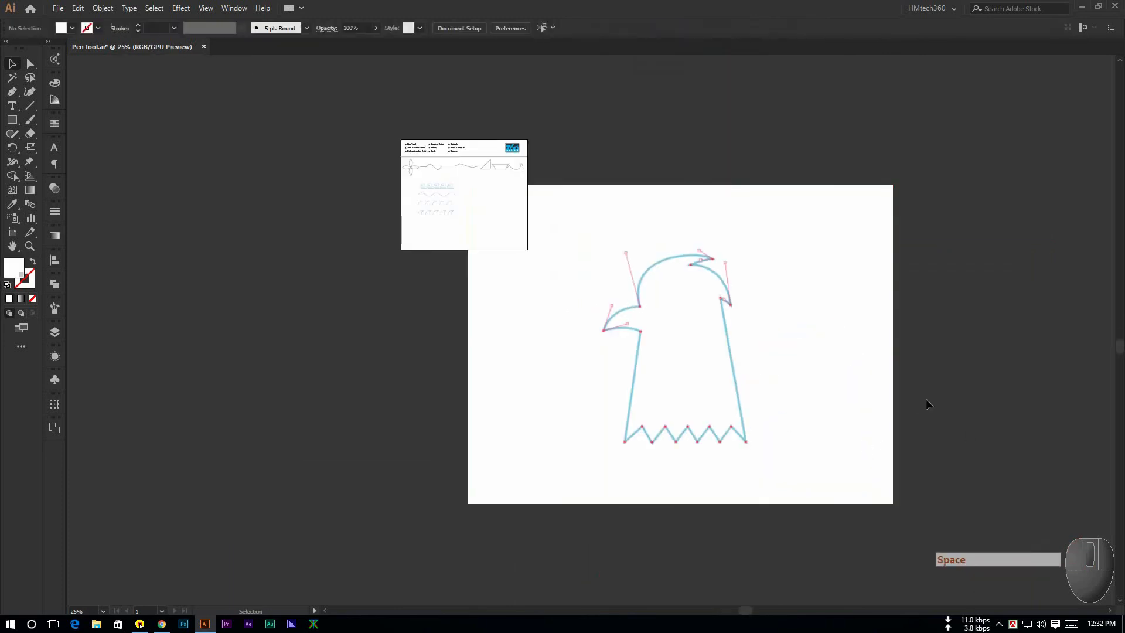
pyautogui.click(769, 395)
pyautogui.click(769, 394)
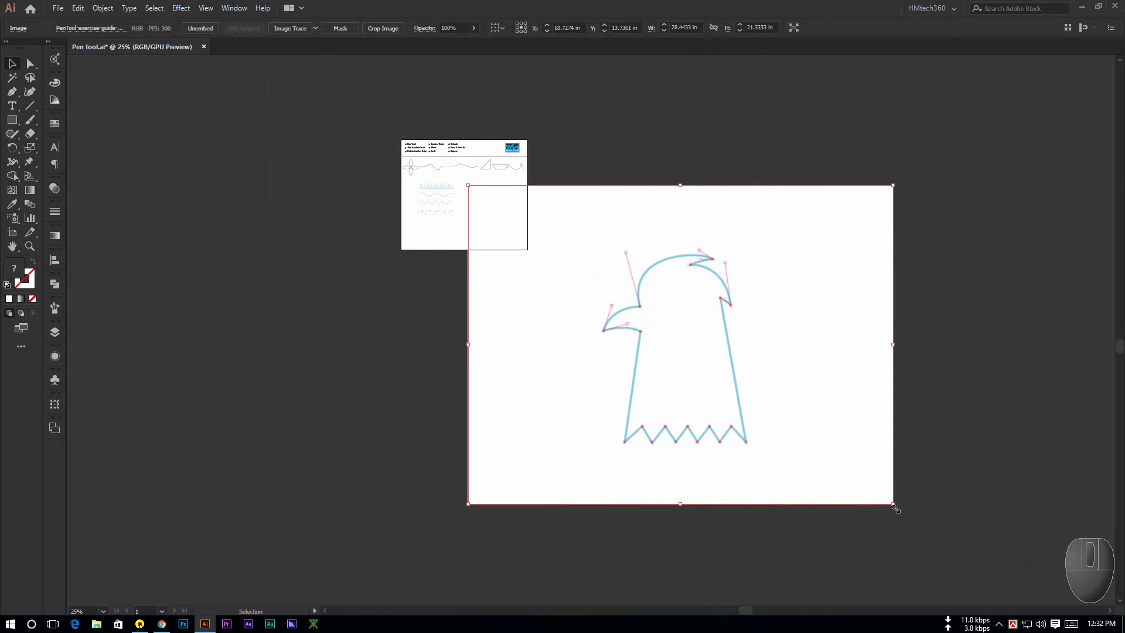
pyautogui.moveTo(895, 507); pyautogui.dragTo(739, 388)
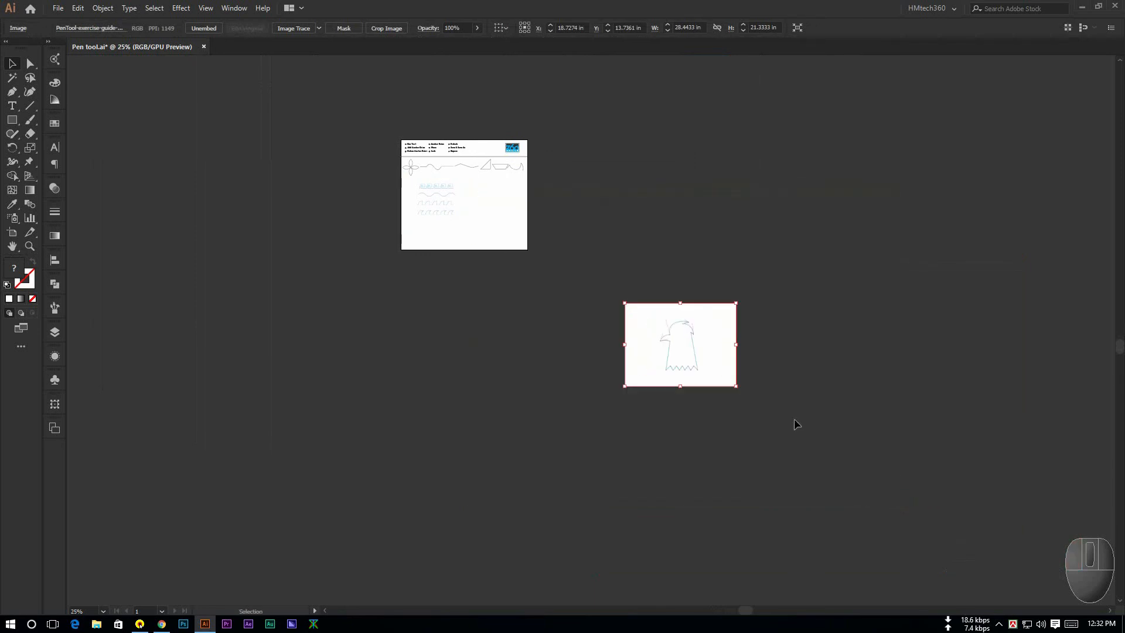
pyautogui.click(795, 420)
# Step: Move the bird-head image onto the artboard and scale it proportionally to about 3.9 by 2.9 in
pyautogui.scroll(2, 677, 344)
pyautogui.moveTo(596, 320); pyautogui.dragTo(739, 404)
pyautogui.moveTo(823, 444); pyautogui.dragTo(491, 168)
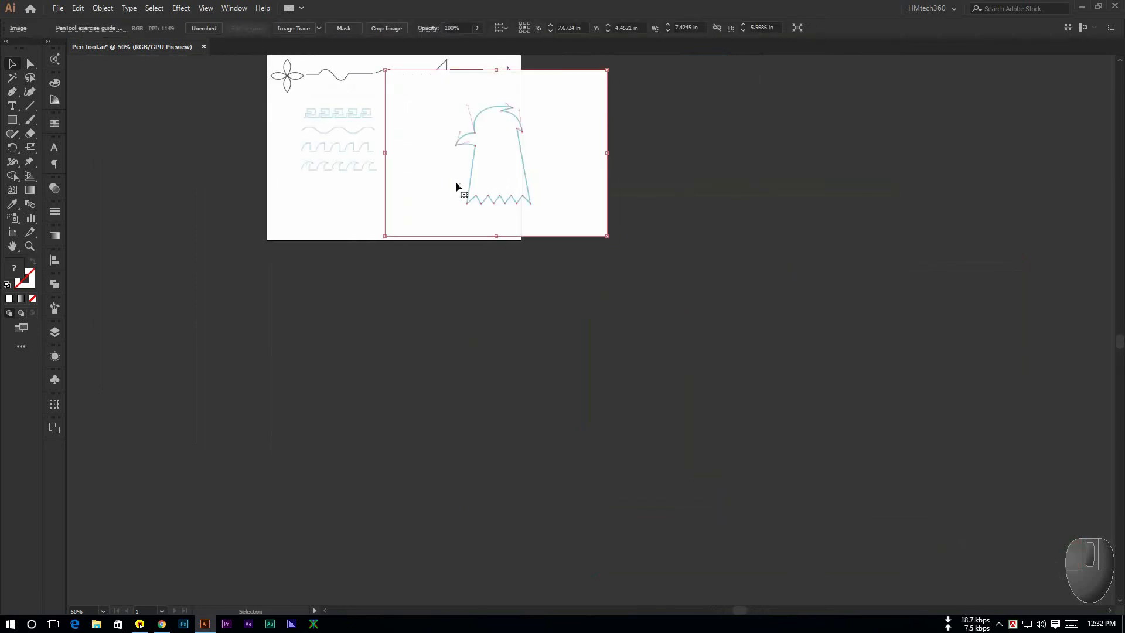
pyautogui.moveTo(653, 269); pyautogui.dragTo(619, 307)
pyautogui.click(665, 294)
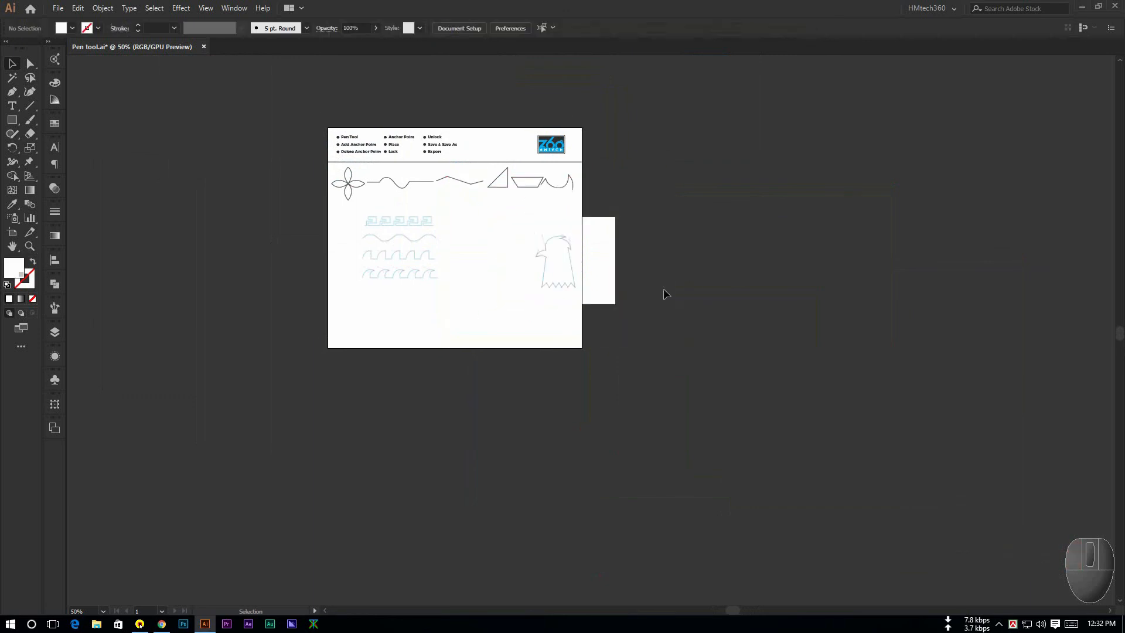
# Step: Position the bird-head image fully inside the artboard, just to the right of the line-pattern guide
pyautogui.scroll(2, 498, 293)
pyautogui.moveTo(491, 291); pyautogui.dragTo(578, 379)
pyautogui.moveTo(663, 307); pyautogui.dragTo(561, 284)
pyautogui.click(447, 407)
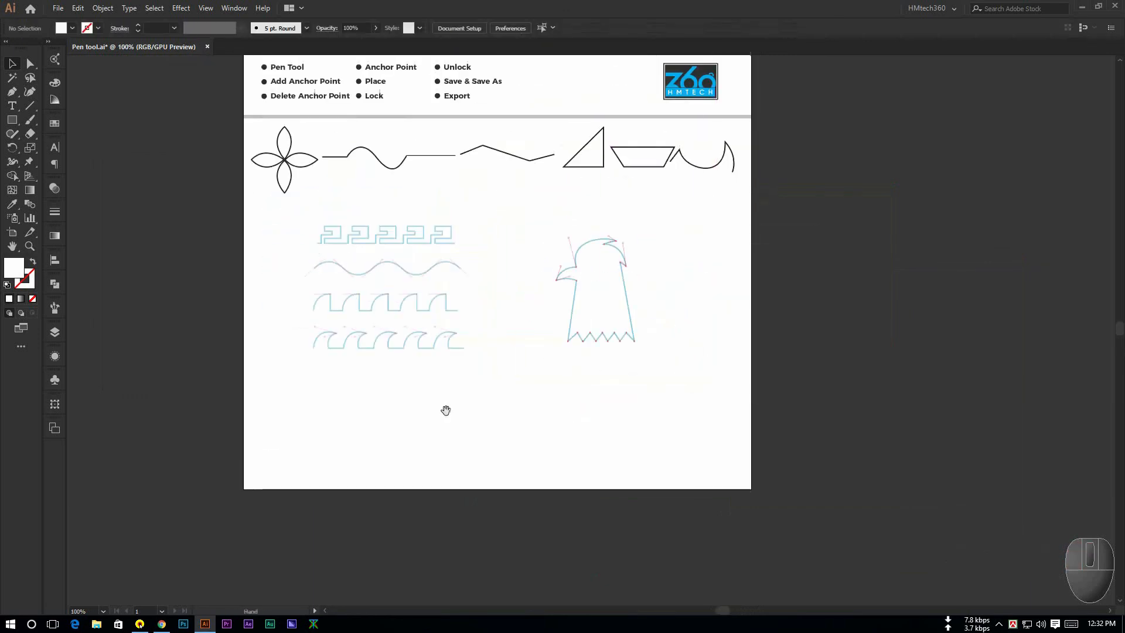
pyautogui.moveTo(447, 410); pyautogui.dragTo(548, 401)
pyautogui.moveTo(683, 306); pyautogui.dragTo(672, 307)
pyautogui.moveTo(675, 306); pyautogui.dragTo(681, 307)
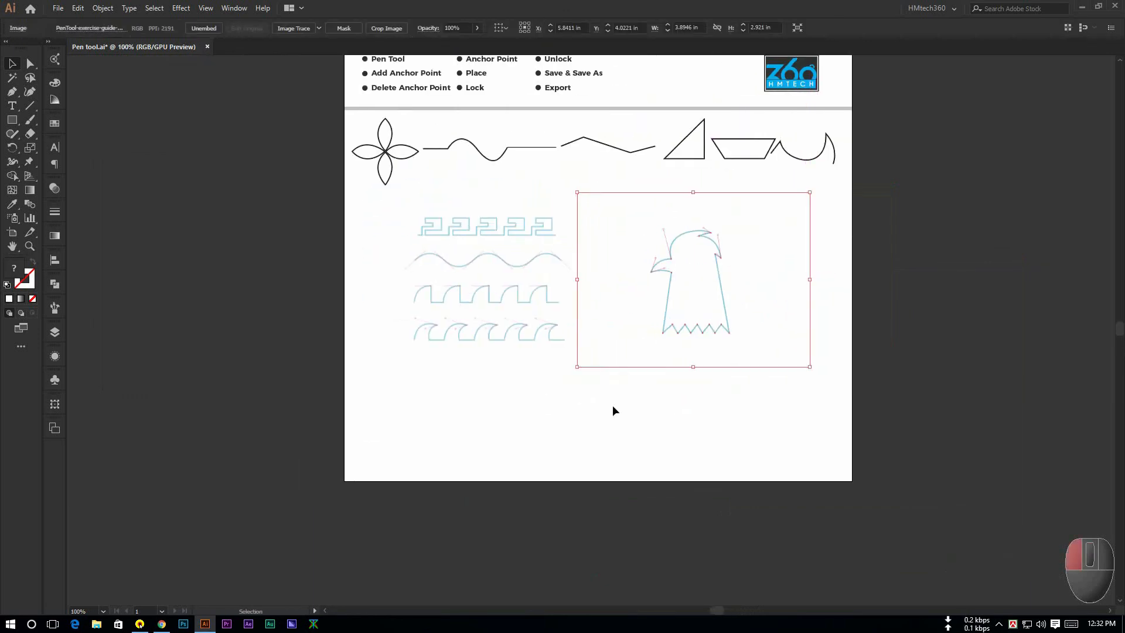
# Step: Shift the line-pattern guide image slightly to the left on the artboard and deselect it
pyautogui.click(613, 405)
pyautogui.moveTo(634, 400); pyautogui.dragTo(614, 405)
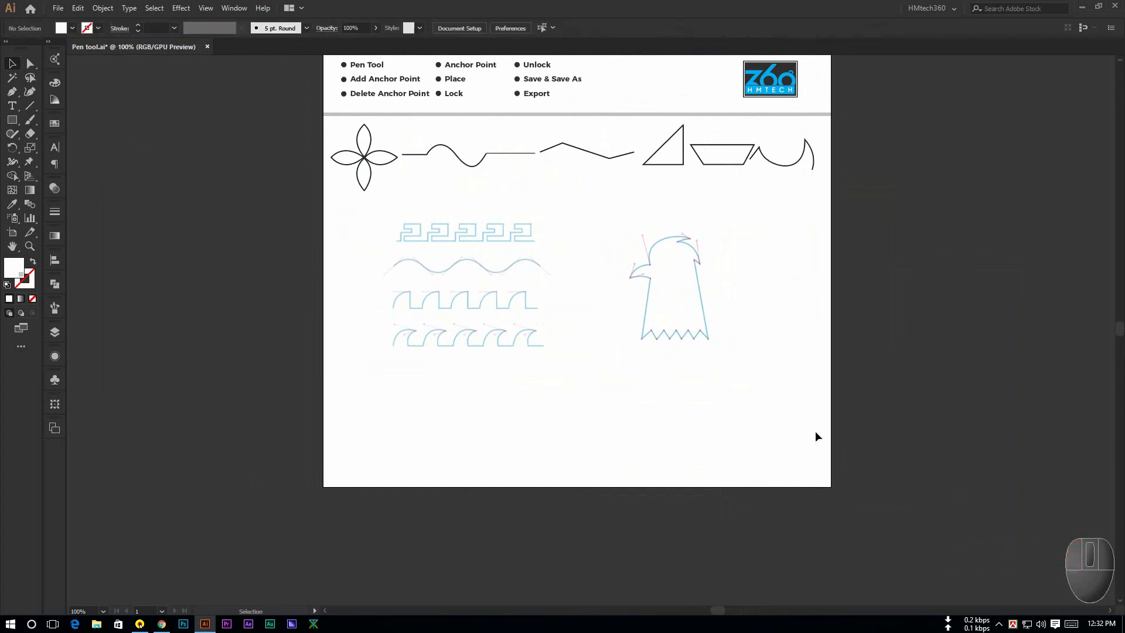
pyautogui.moveTo(427, 301); pyautogui.dragTo(423, 286)
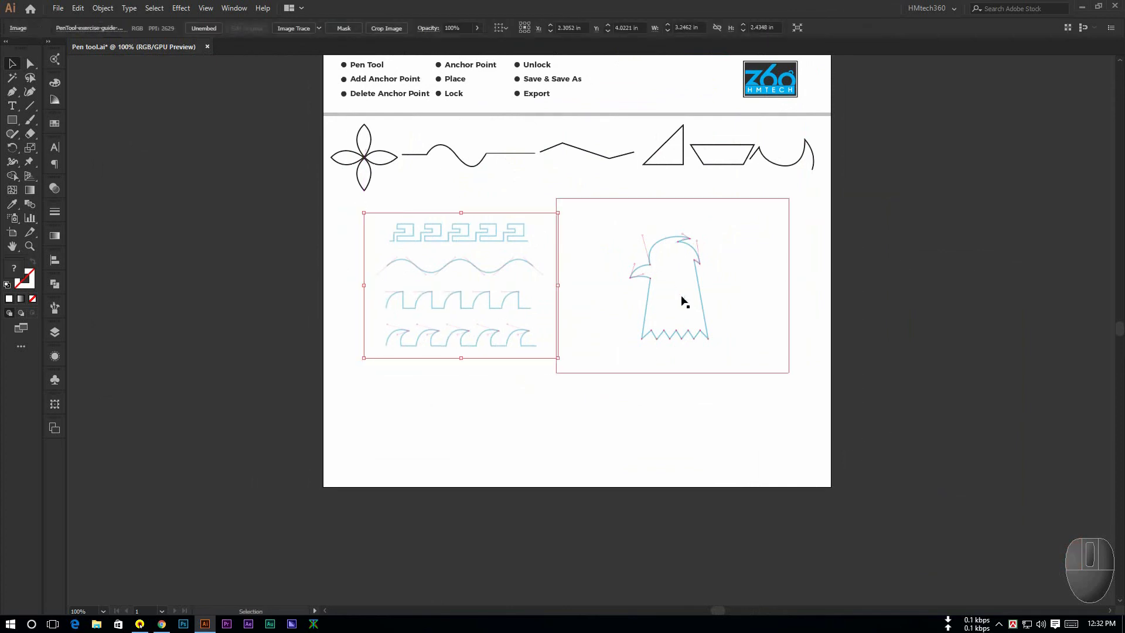
pyautogui.click(715, 404)
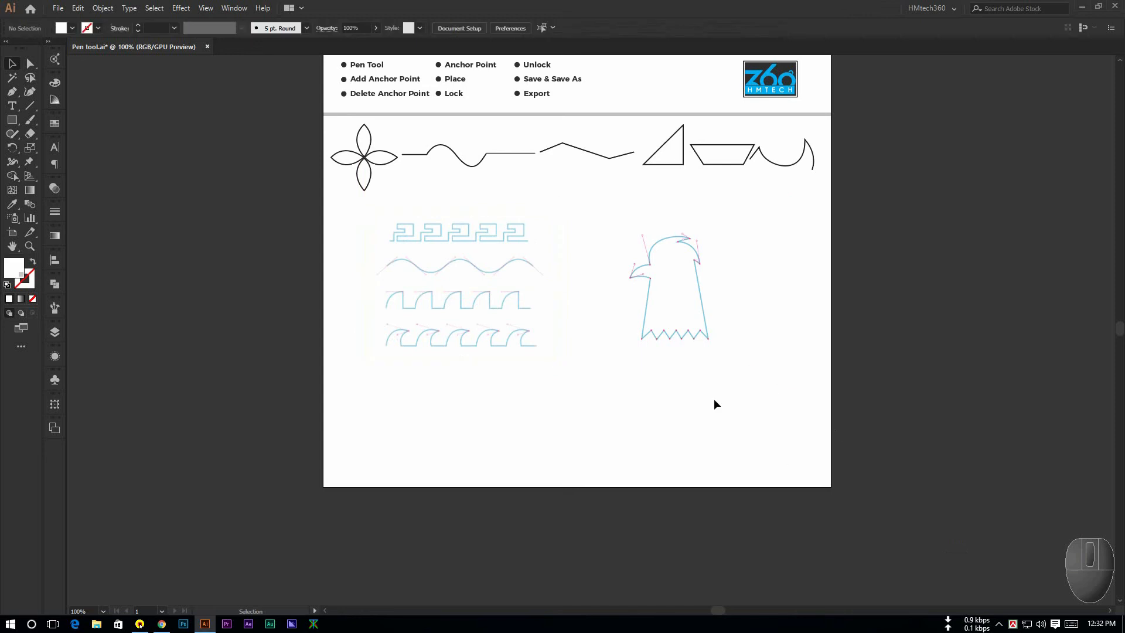
# Step: Examine the line-pattern and bird-head guide images up close, selecting each in turn to check their bounds
pyautogui.moveTo(509, 370); pyautogui.dragTo(515, 406)
pyautogui.scroll(2, 528, 363)
pyautogui.scroll(-2, 535, 385)
pyautogui.scroll(1, 492, 309)
pyautogui.click(504, 328)
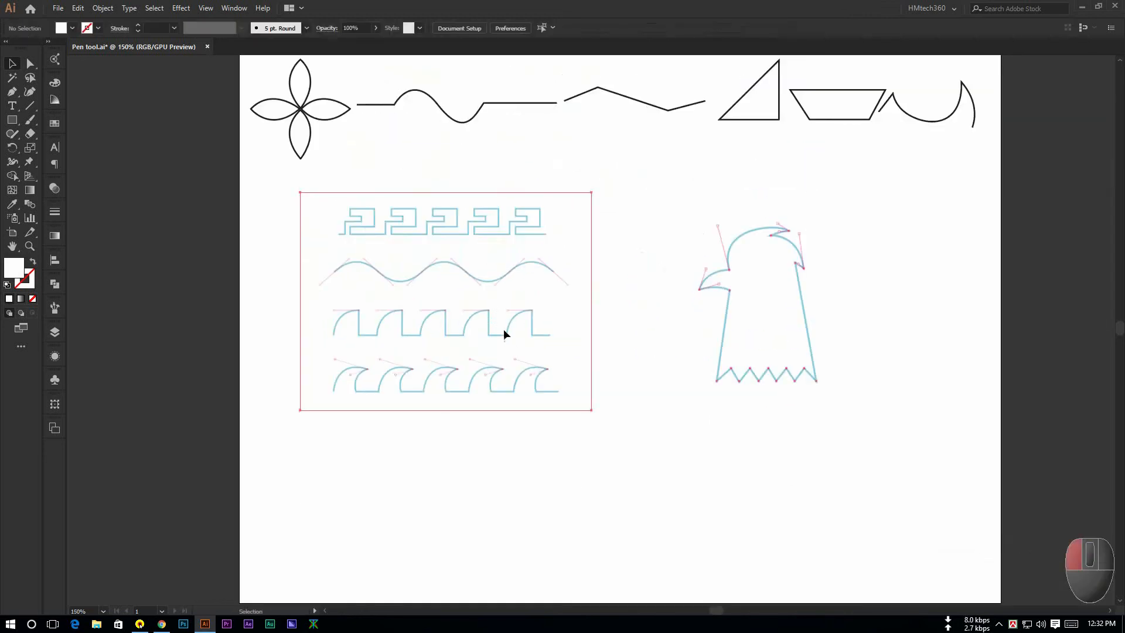
pyautogui.click(703, 280)
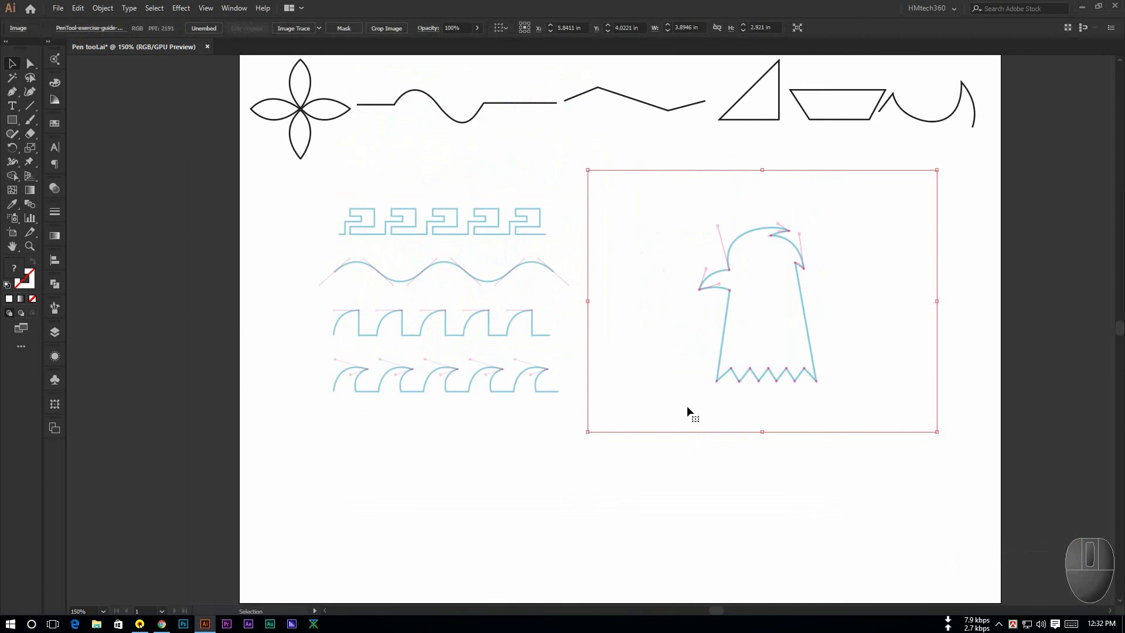
pyautogui.click(577, 359)
pyautogui.scroll(-1, 613, 334)
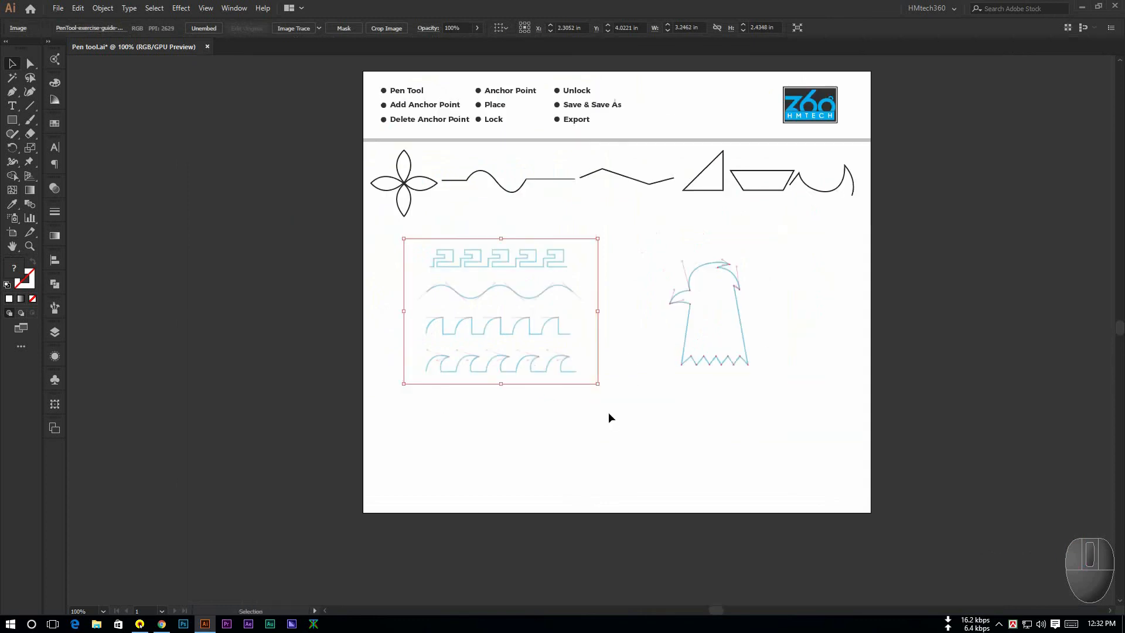
pyautogui.scroll(1, 681, 206)
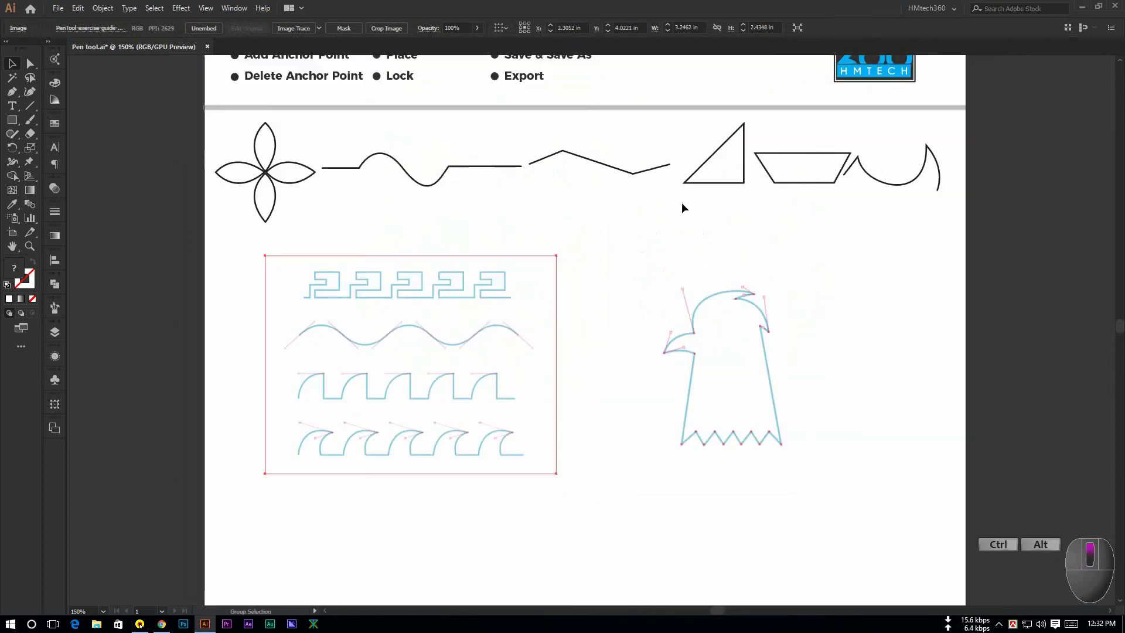
pyautogui.moveTo(658, 217); pyautogui.dragTo(685, 182)
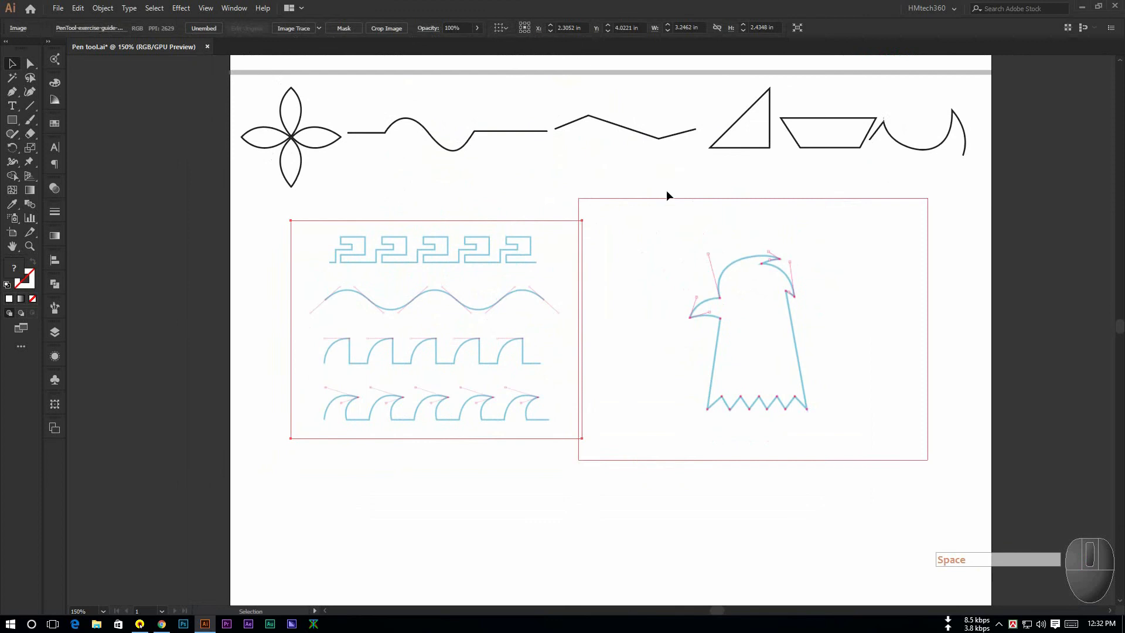
pyautogui.moveTo(523, 391); pyautogui.dragTo(543, 356)
pyautogui.click(237, 229)
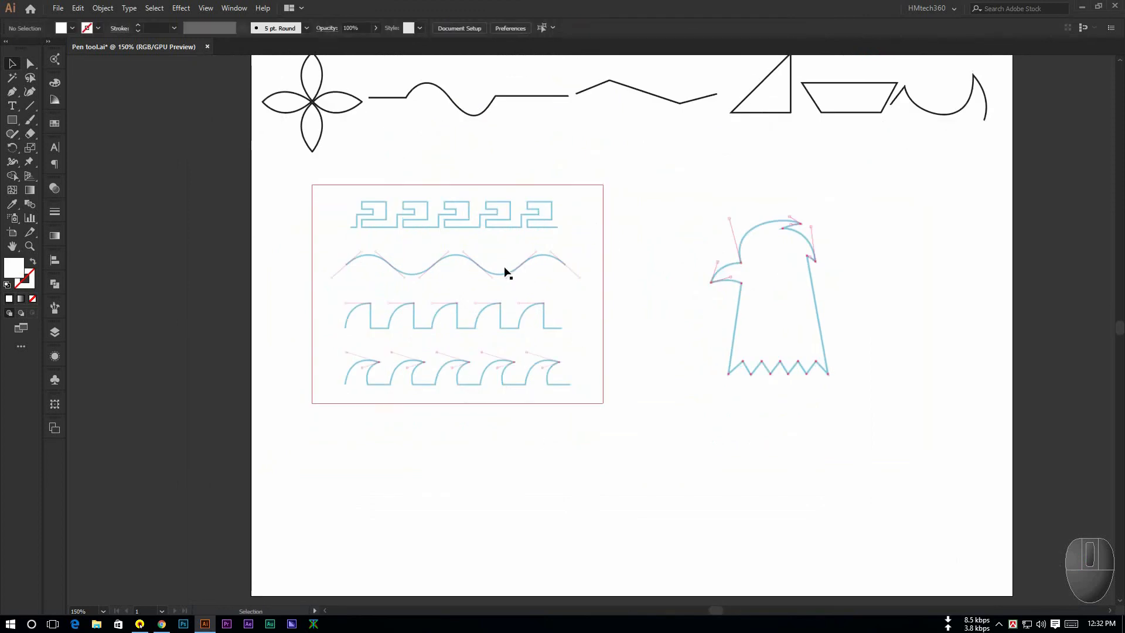
pyautogui.moveTo(630, 405); pyautogui.dragTo(645, 389)
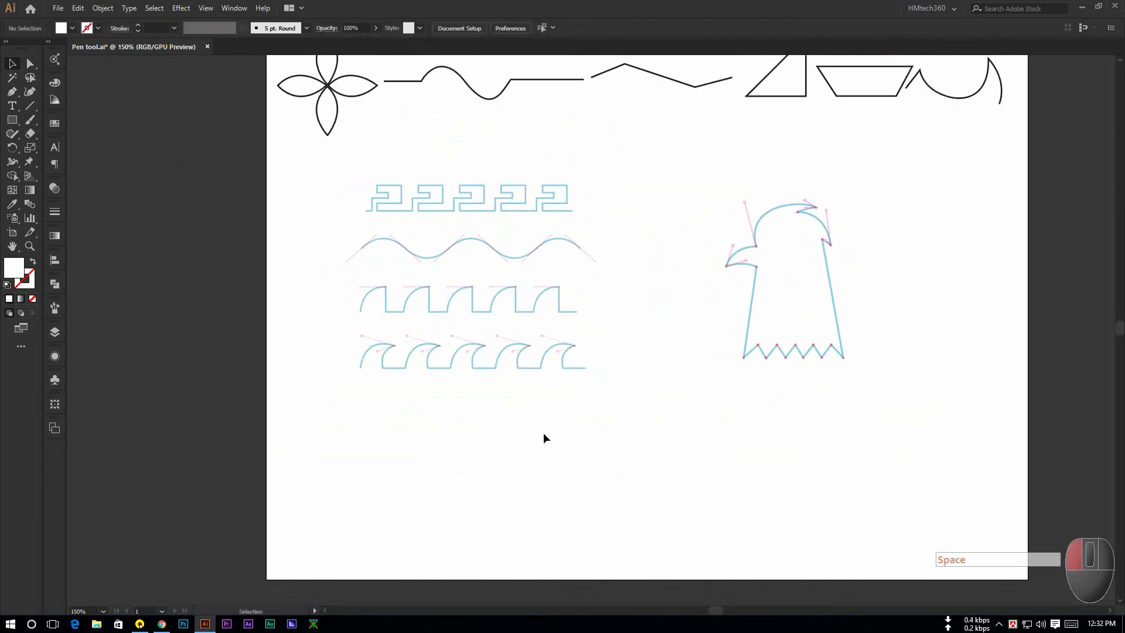
pyautogui.click(518, 250)
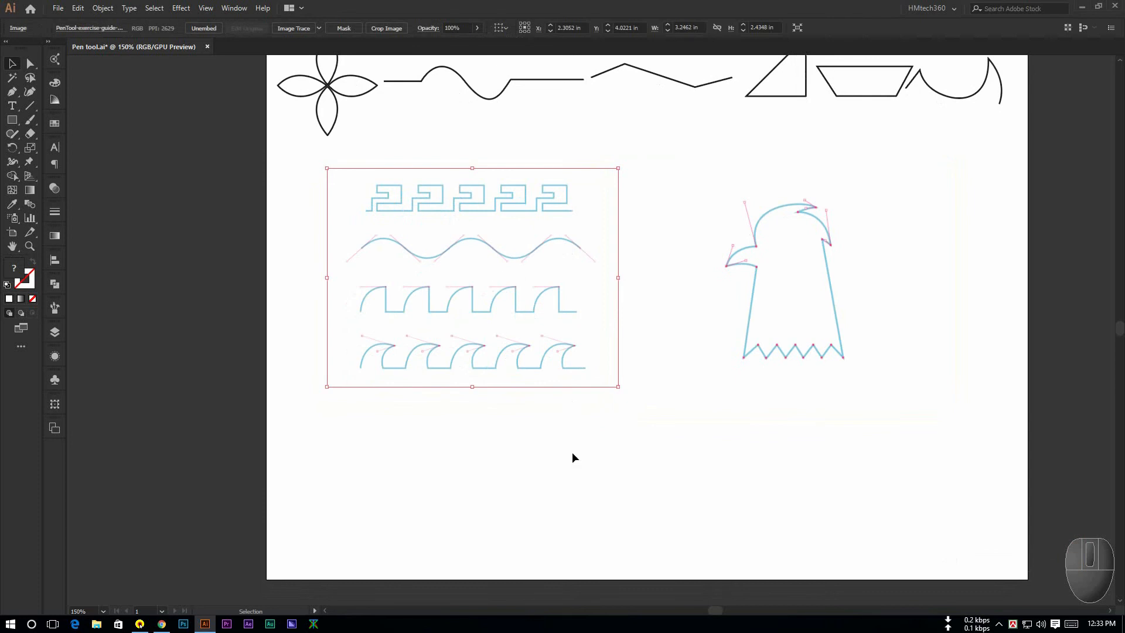
pyautogui.click(778, 256)
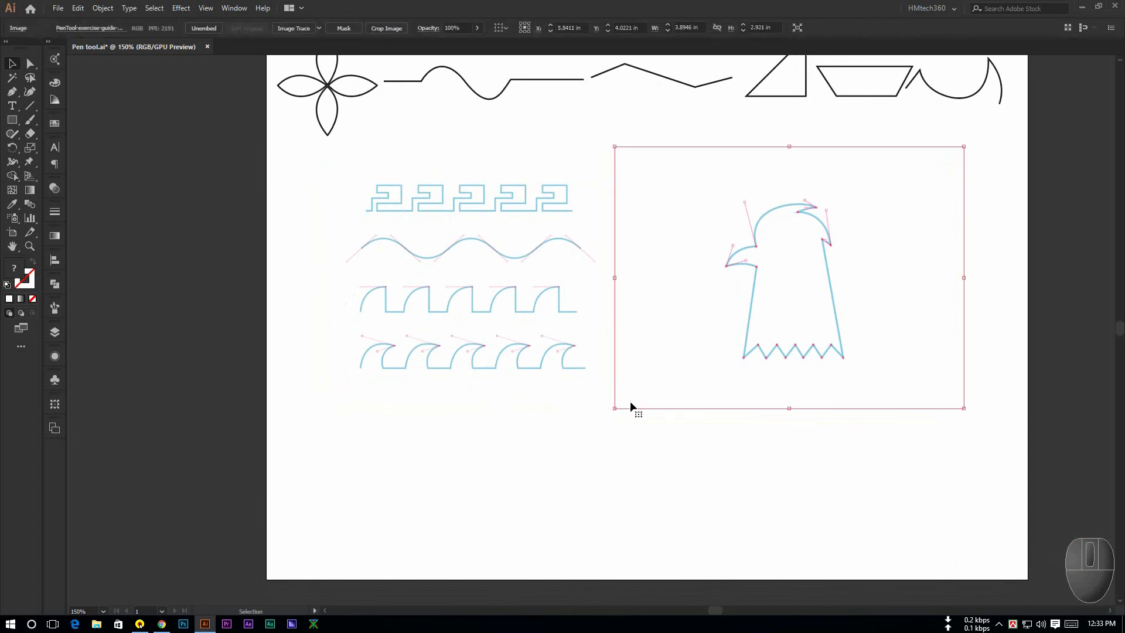
pyautogui.click(548, 420)
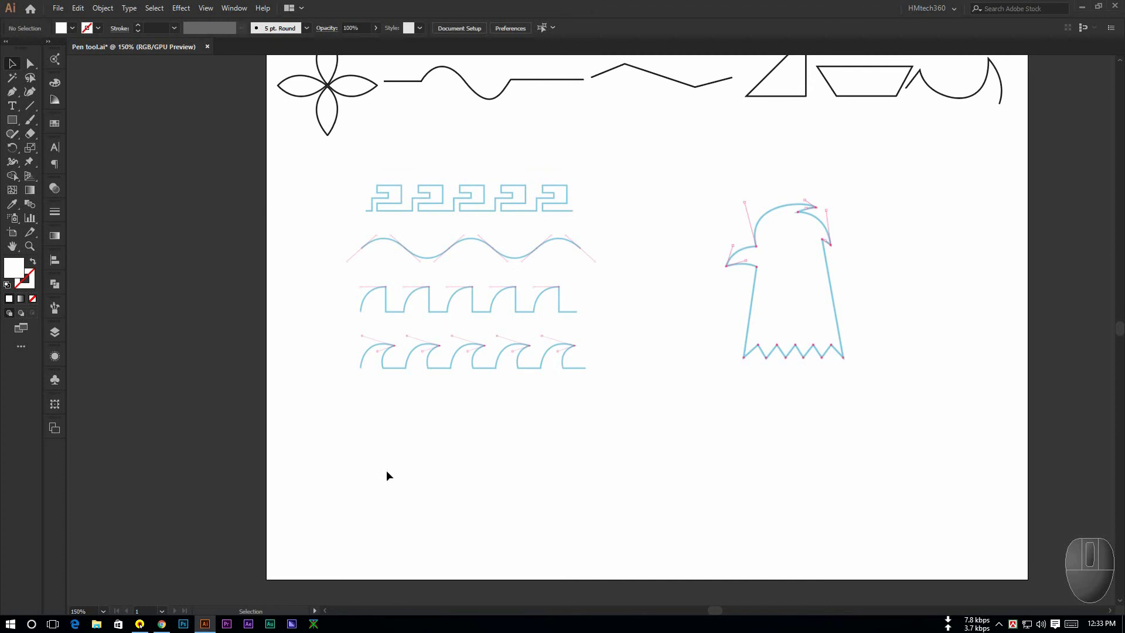
# Step: Lock the line-pattern guide image
pyautogui.moveTo(387, 472); pyautogui.dragTo(885, 225)
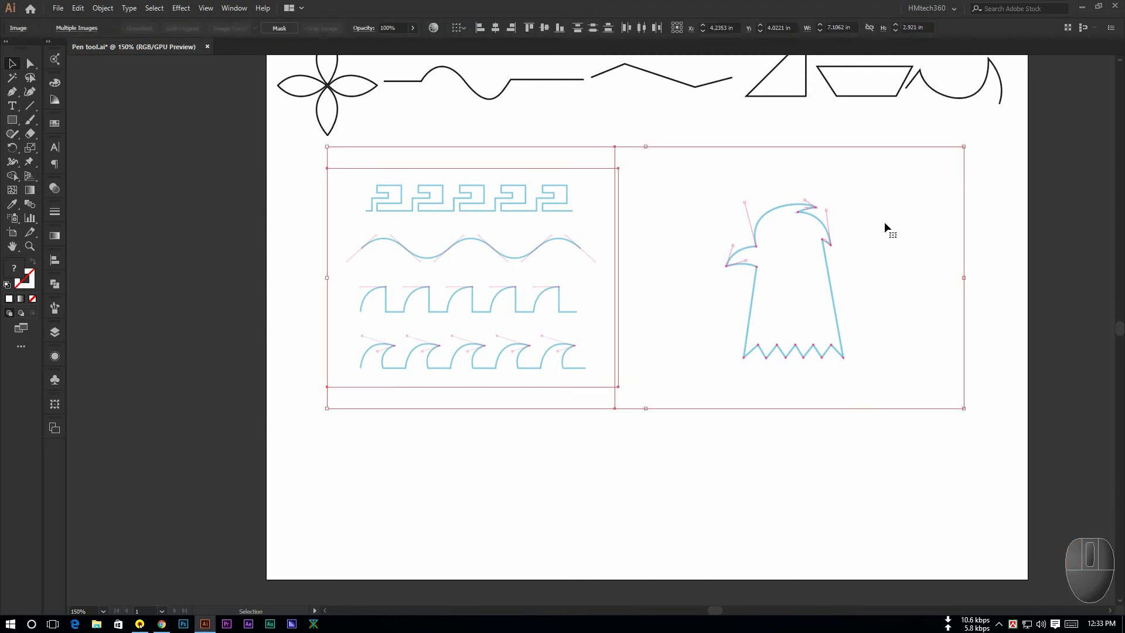
pyautogui.click(500, 295)
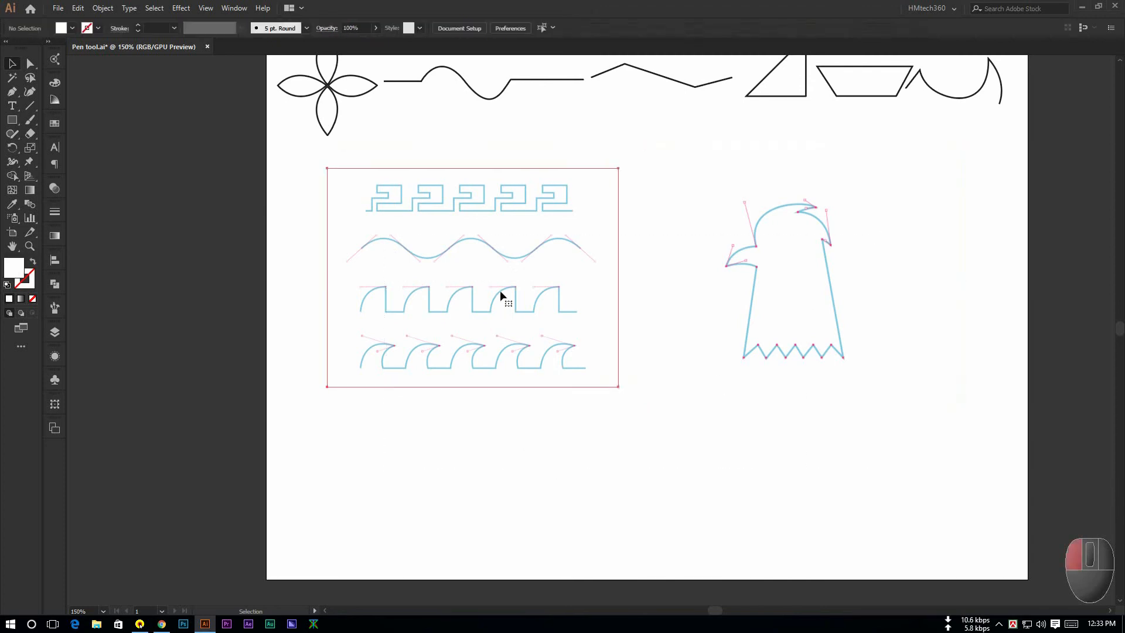
pyautogui.press('ctrl')
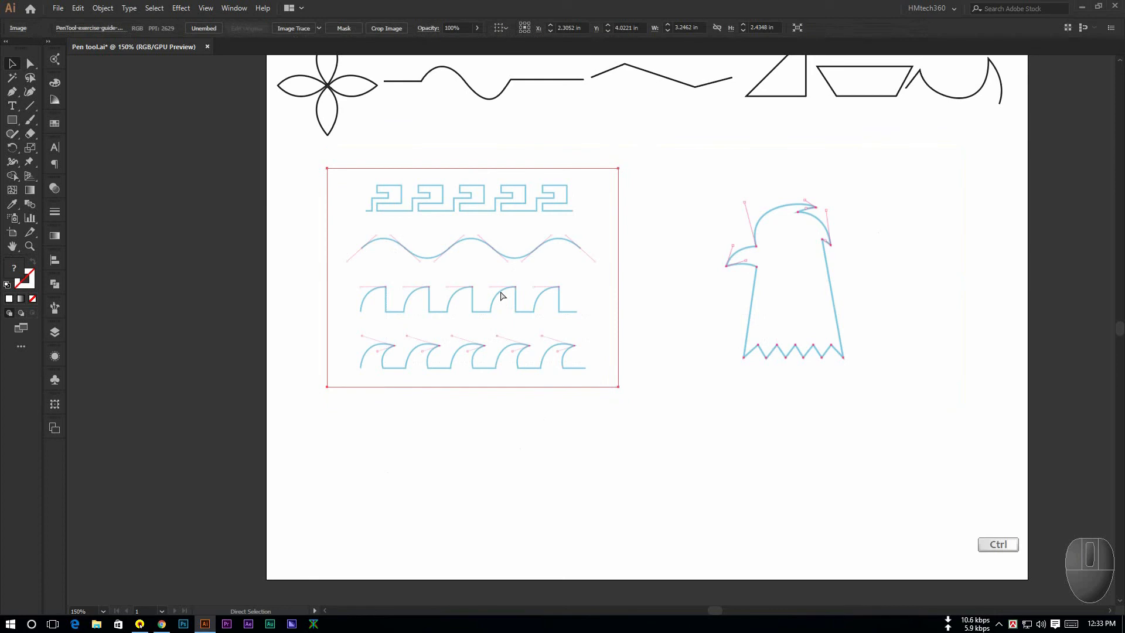
pyautogui.hotkey('ctrl', '2')
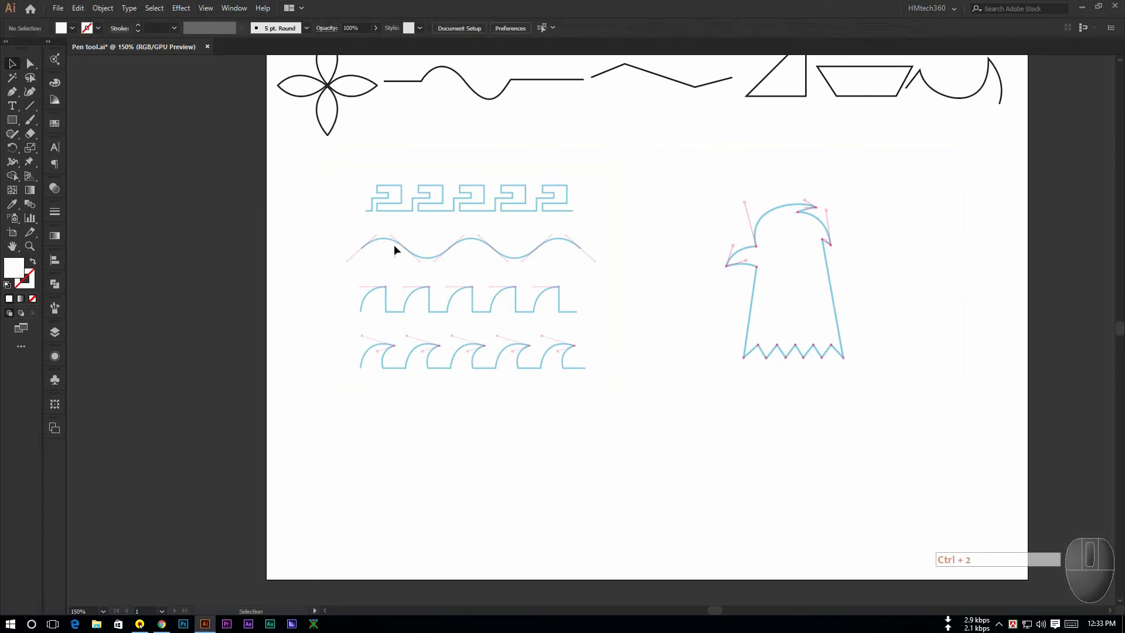
# Step: Try to select the locked line-pattern guide image to test its lock
pyautogui.moveTo(326, 186); pyautogui.dragTo(636, 375)
pyautogui.click(525, 376)
pyautogui.click(370, 244)
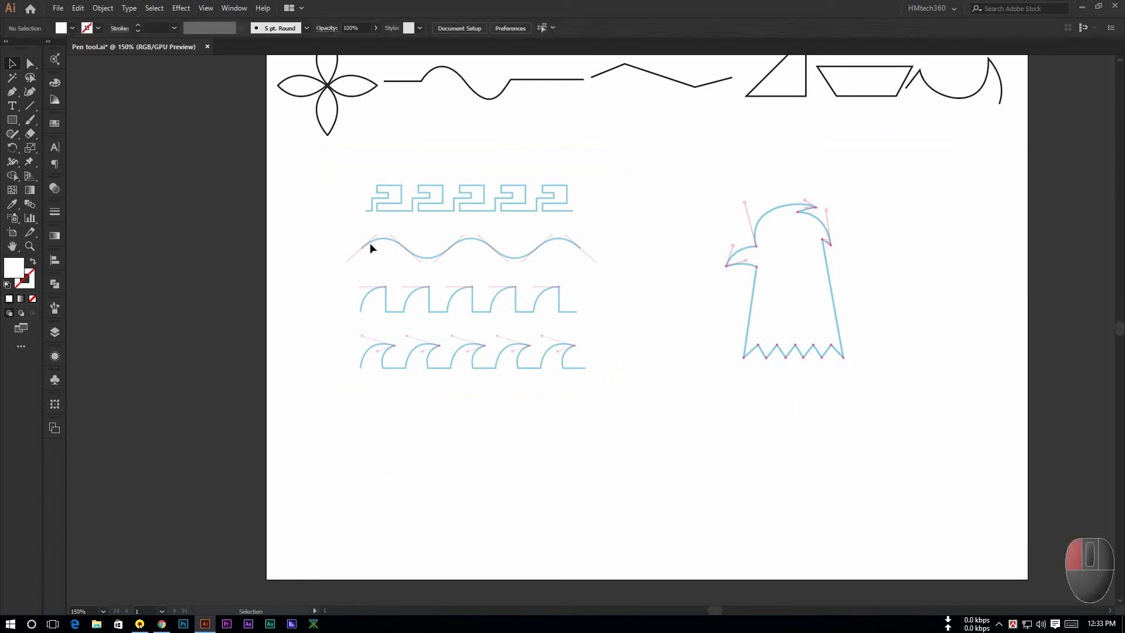
pyautogui.moveTo(346, 237); pyautogui.dragTo(492, 372)
# Step: Lock the bird-head guide image
pyautogui.click(819, 260)
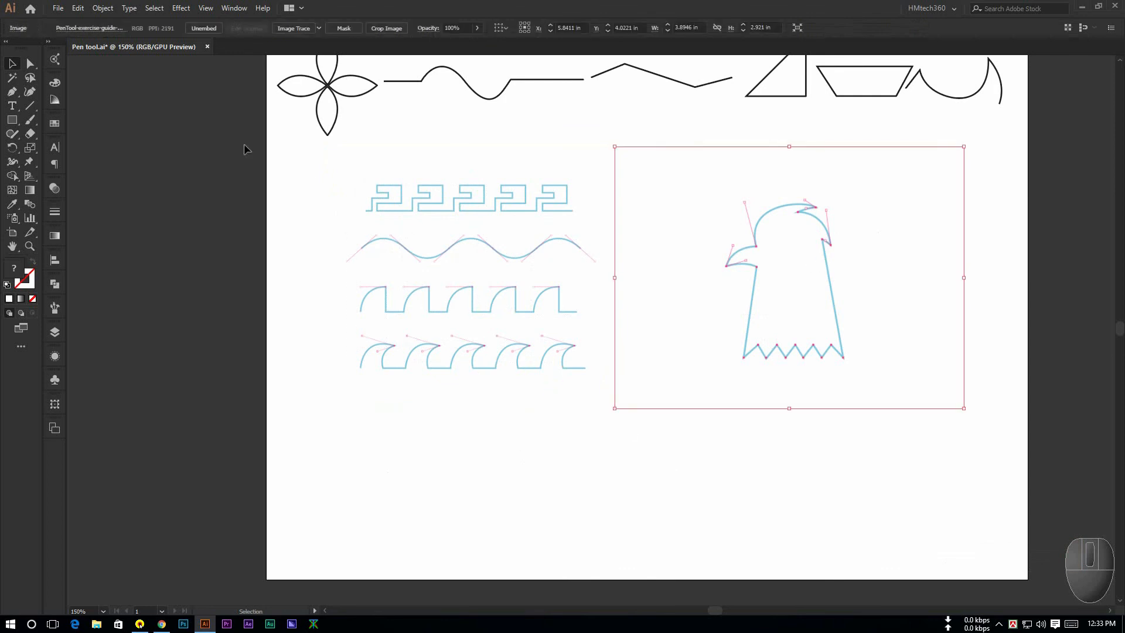
pyautogui.click(99, 8)
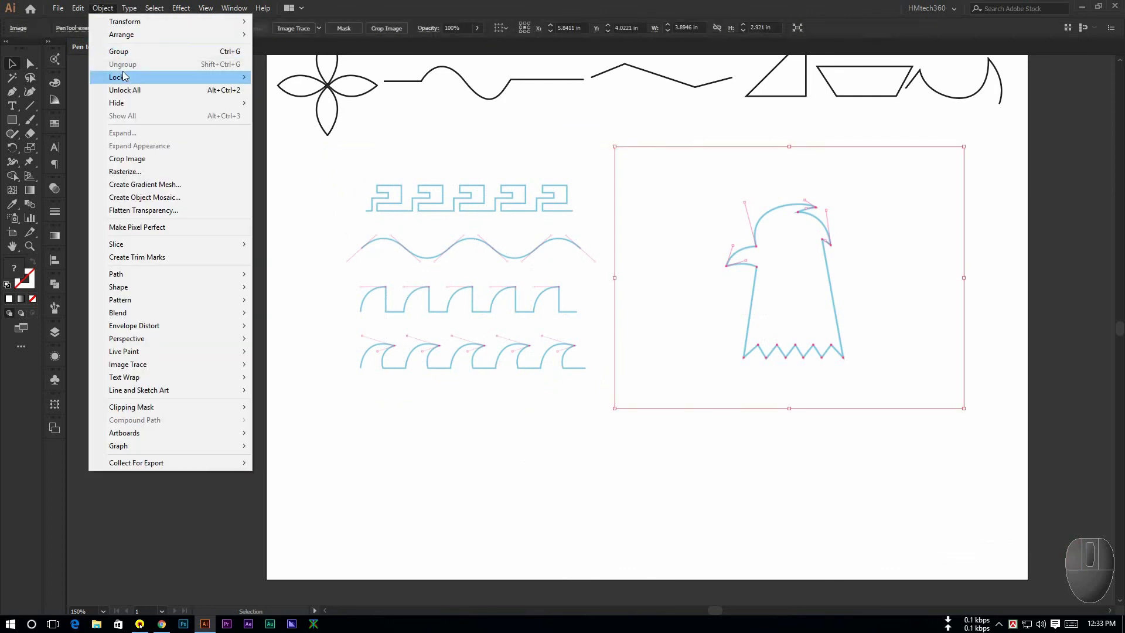
pyautogui.moveTo(124, 77)
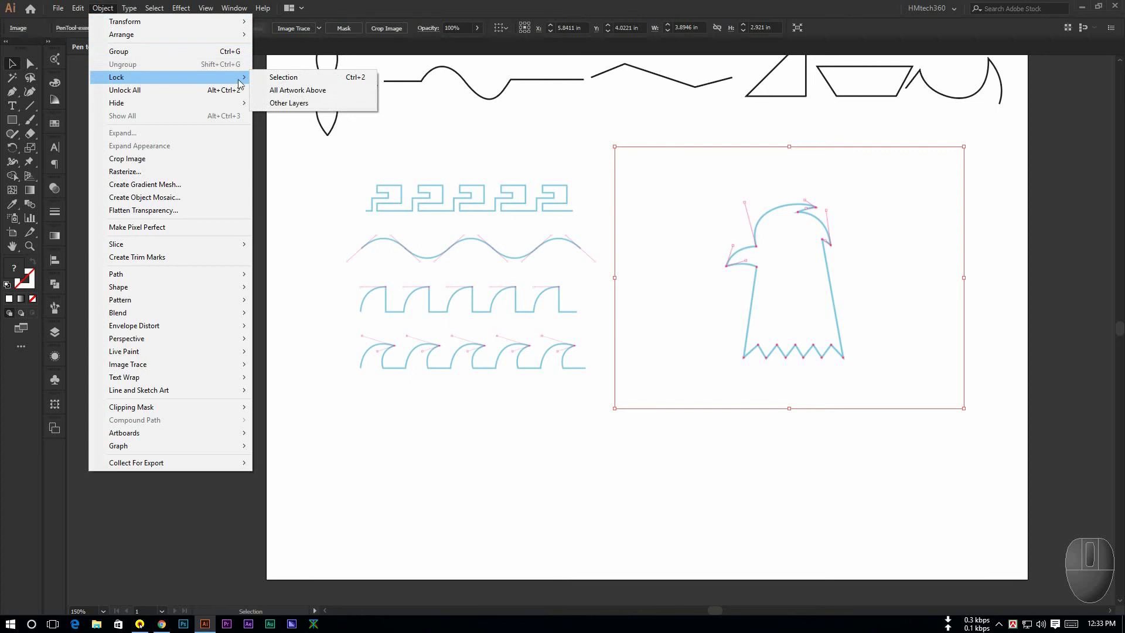
pyautogui.click(263, 82)
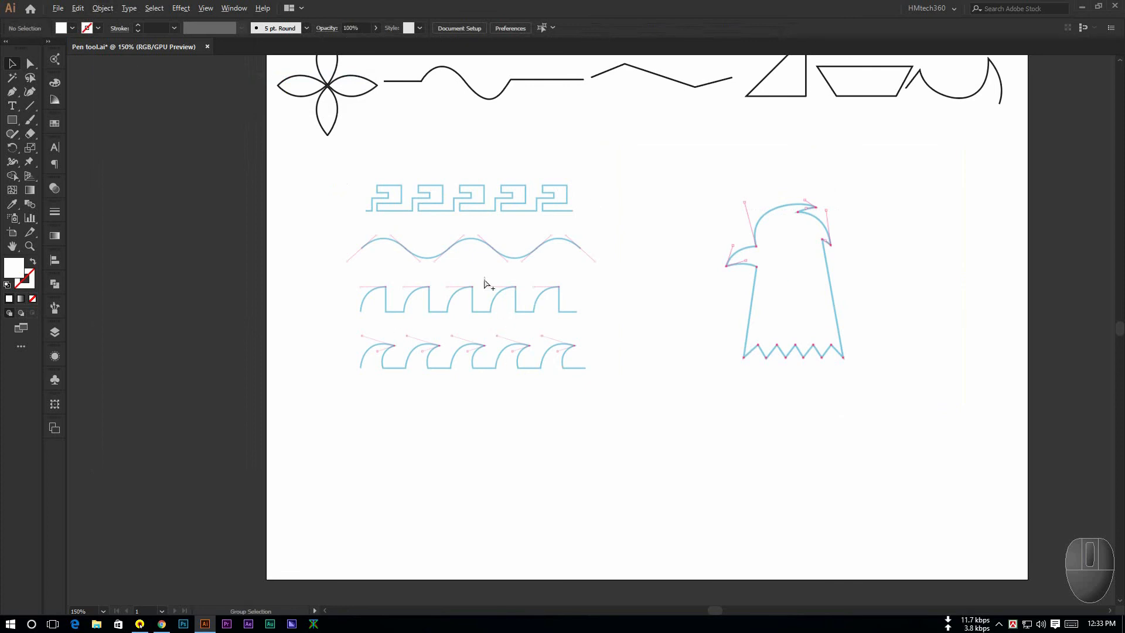
# Step: Trace the first three straight segments of the top meander pattern with the Pen tool, starting at its left end and keeping them horizontal or vertical
pyautogui.scroll(5, 484, 283)
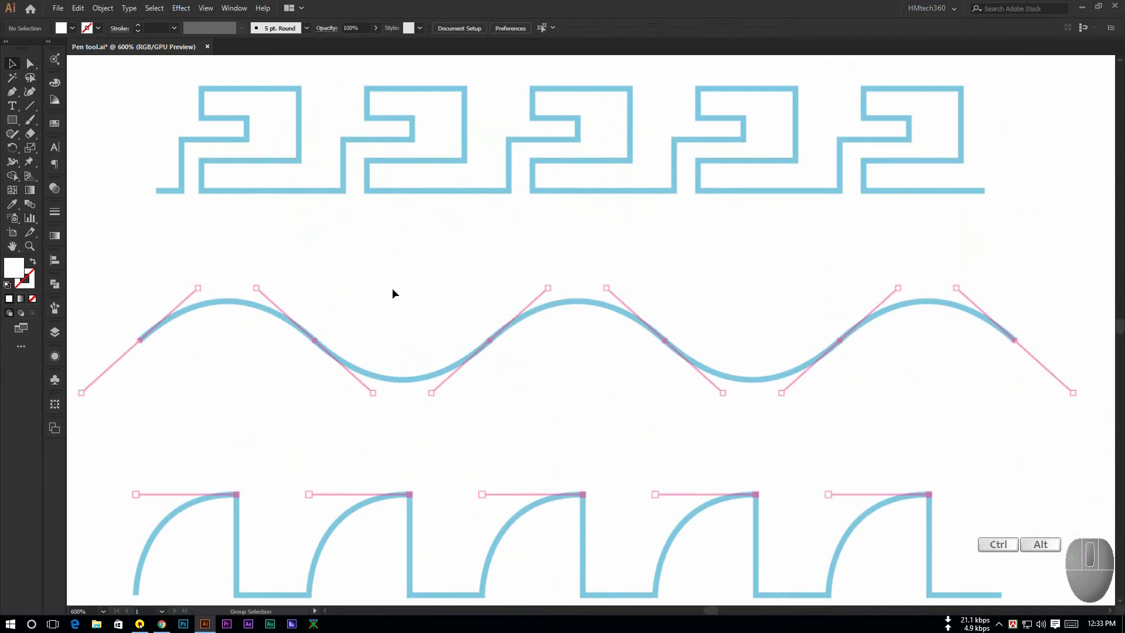
pyautogui.moveTo(417, 244); pyautogui.dragTo(452, 324)
pyautogui.moveTo(424, 267); pyautogui.dragTo(473, 312)
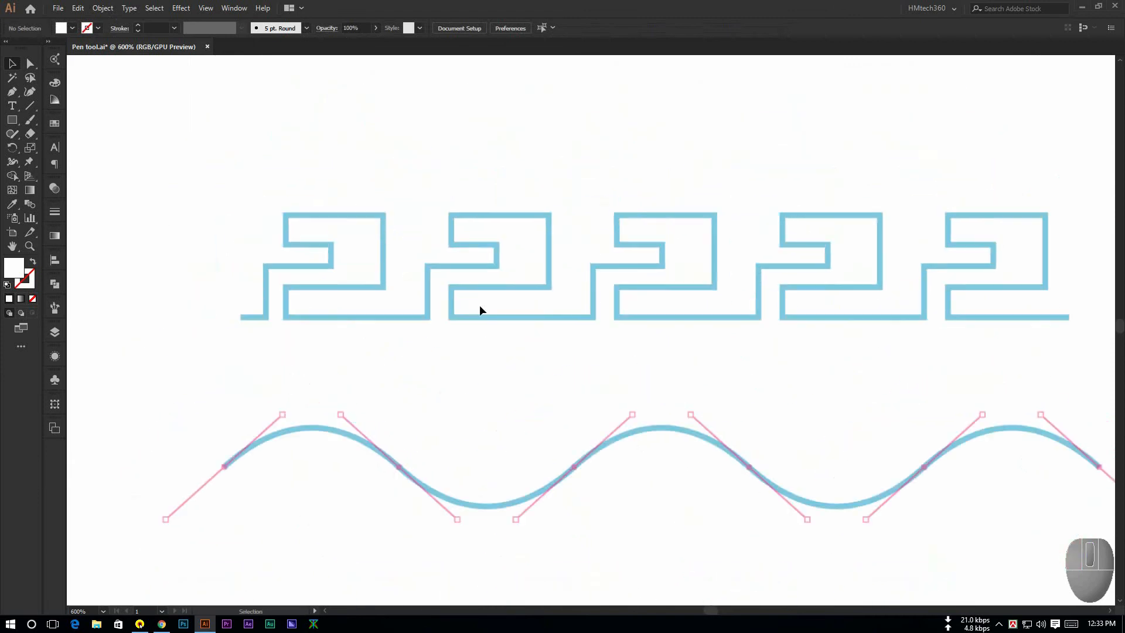
pyautogui.scroll(-4, 479, 310)
pyautogui.scroll(4, 355, 312)
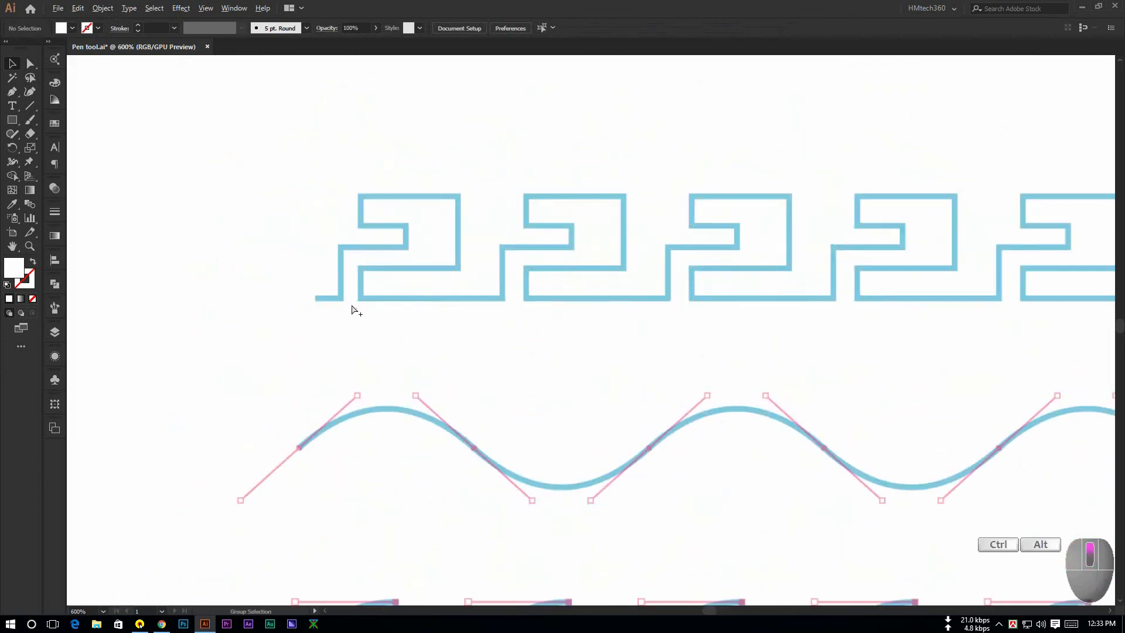
pyautogui.press('p')
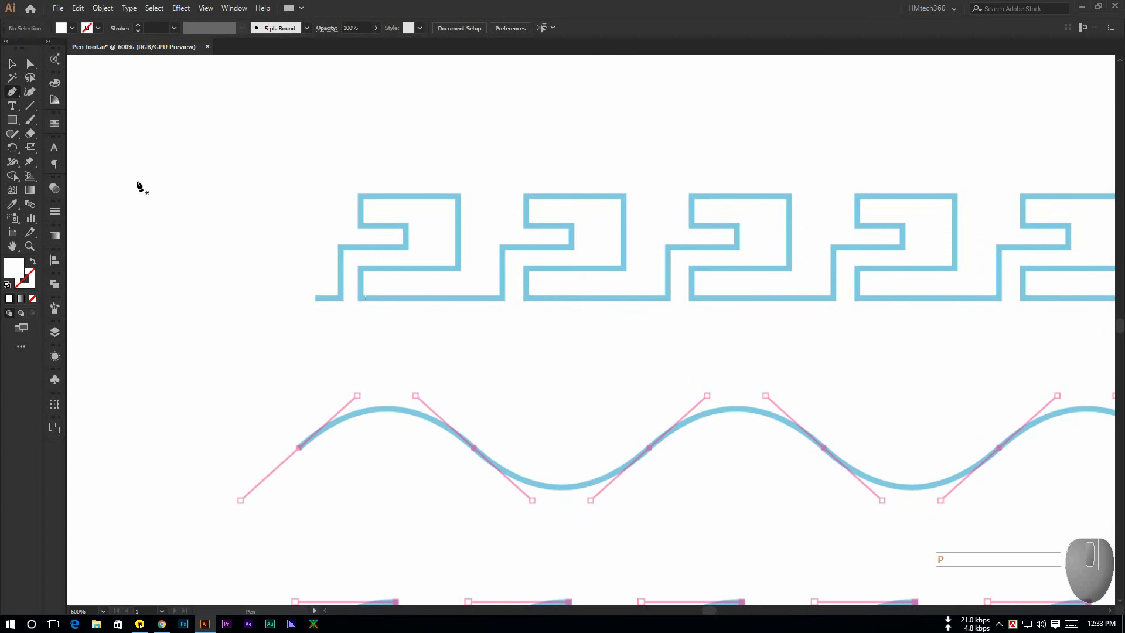
pyautogui.scroll(5, 357, 317)
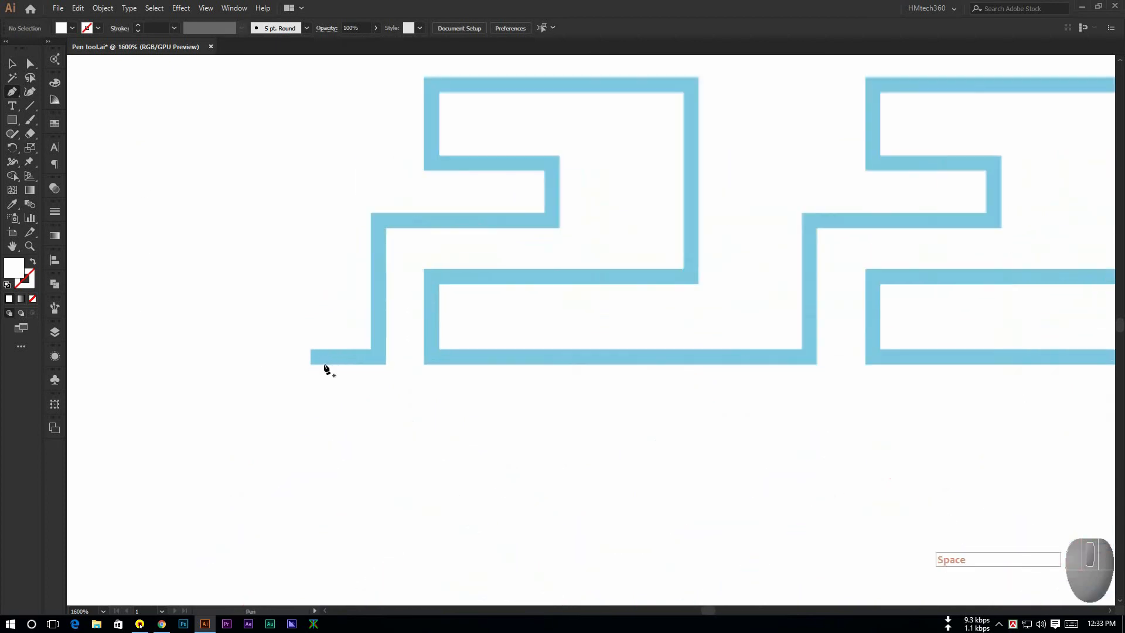
pyautogui.click(311, 357)
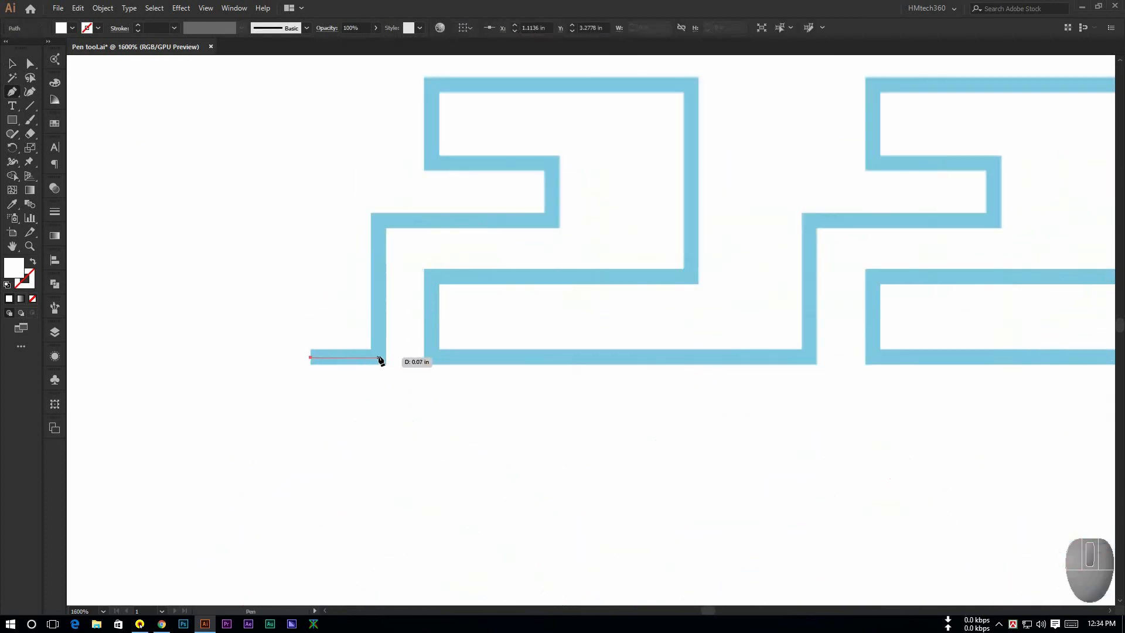
pyautogui.press('shift')
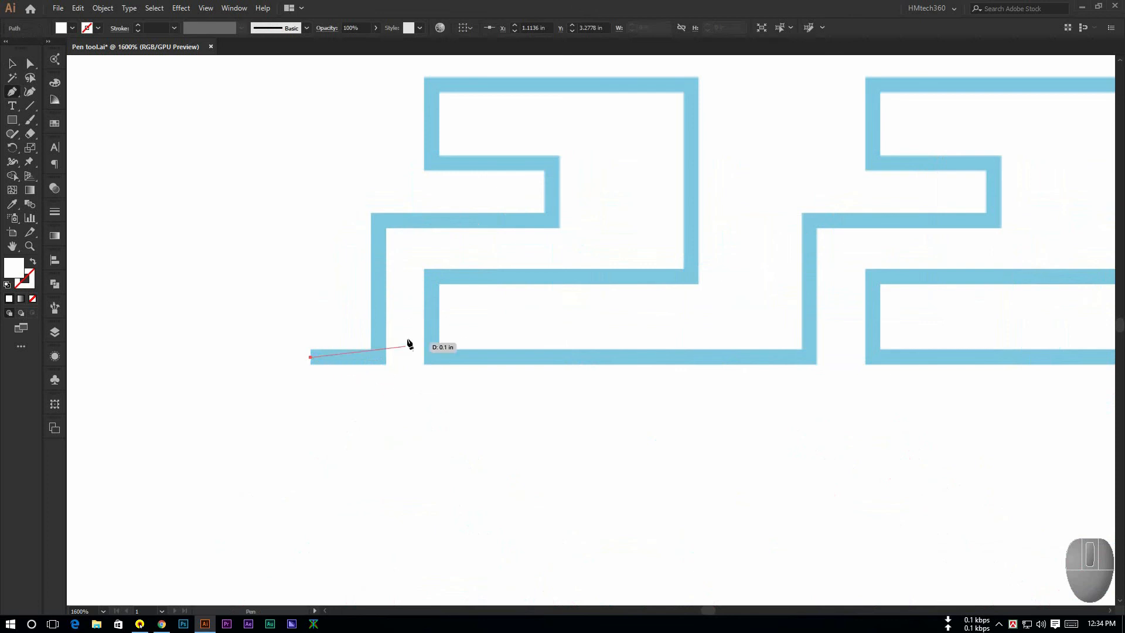
pyautogui.press('shift')
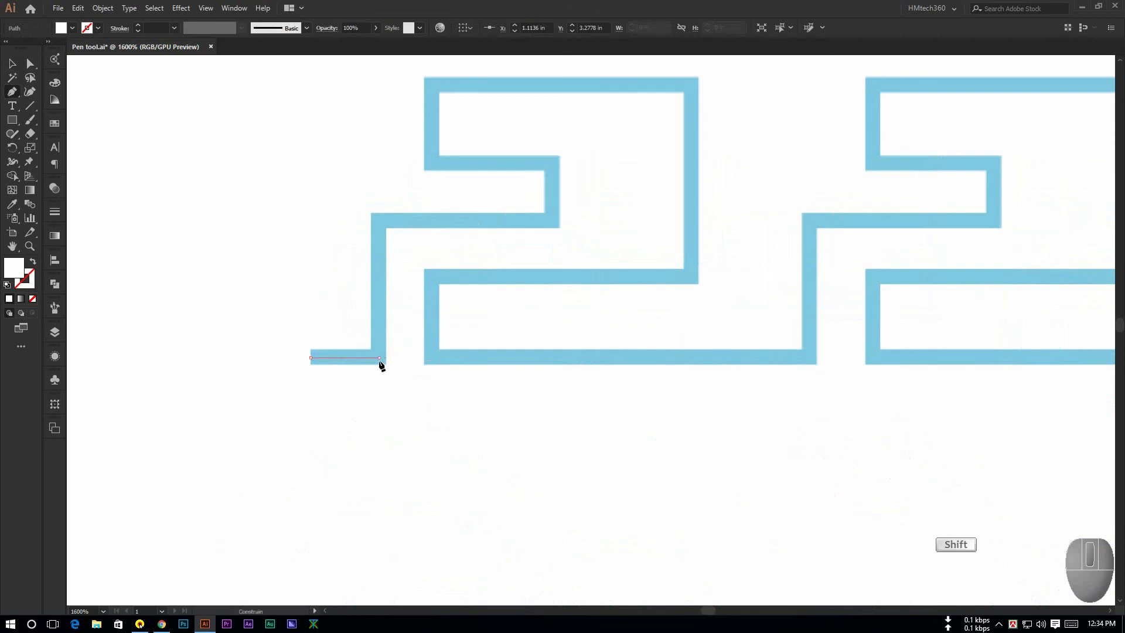
pyautogui.click(380, 362)
pyautogui.click(379, 221)
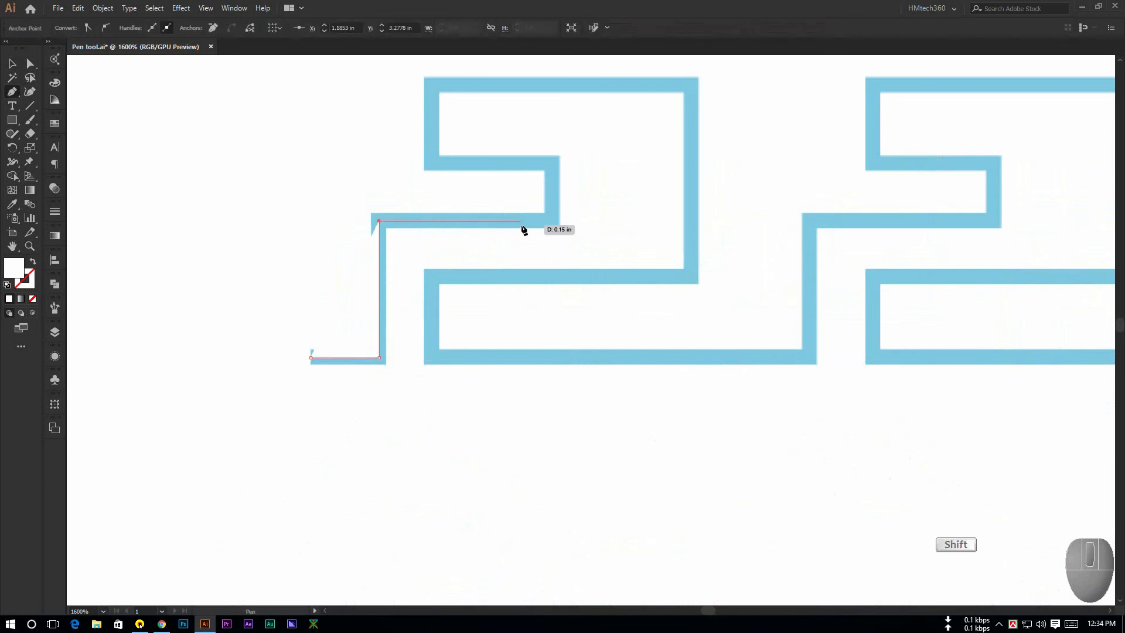
pyautogui.click(552, 221)
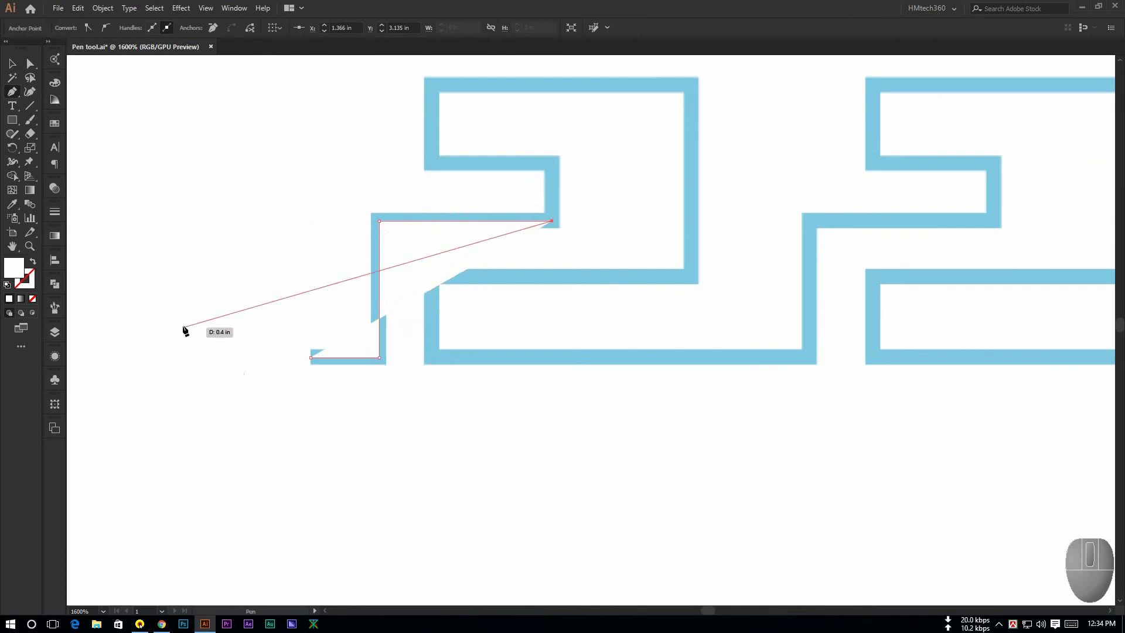
# Step: Swap the traced path's fill and stroke so it has no fill, and set its stroke color to magenta #FC06E5
pyautogui.click(33, 262)
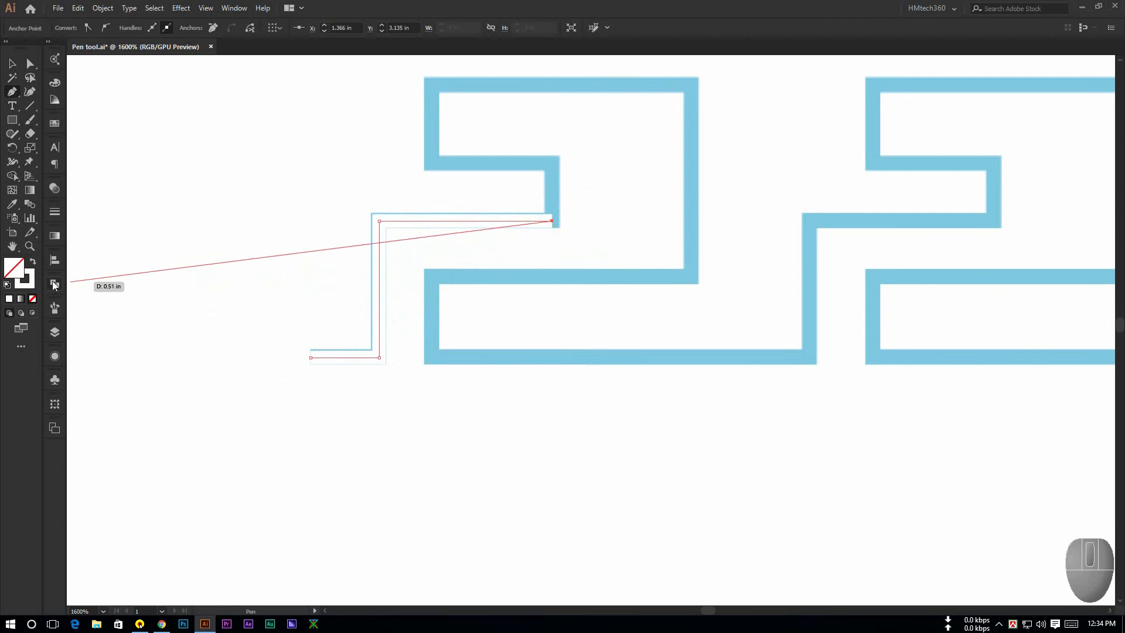
pyautogui.doubleClick(32, 285)
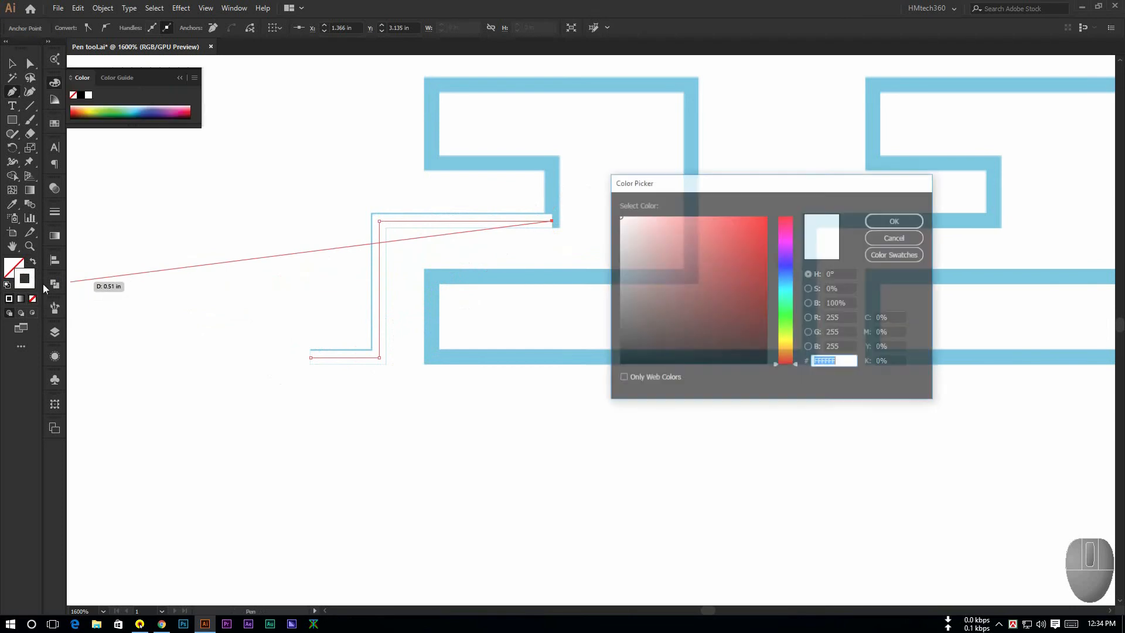
pyautogui.click(750, 249)
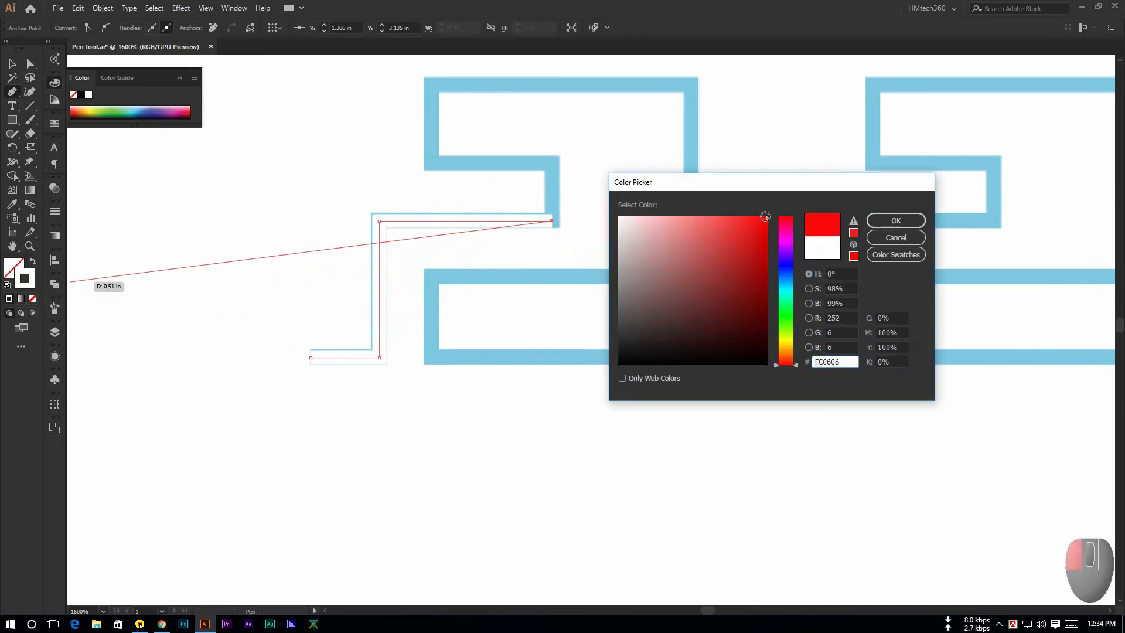
pyautogui.moveTo(784, 237)
pyautogui.mouseDown()
pyautogui.moveTo(791, 243)
pyautogui.moveTo(781, 230)
pyautogui.mouseUp()
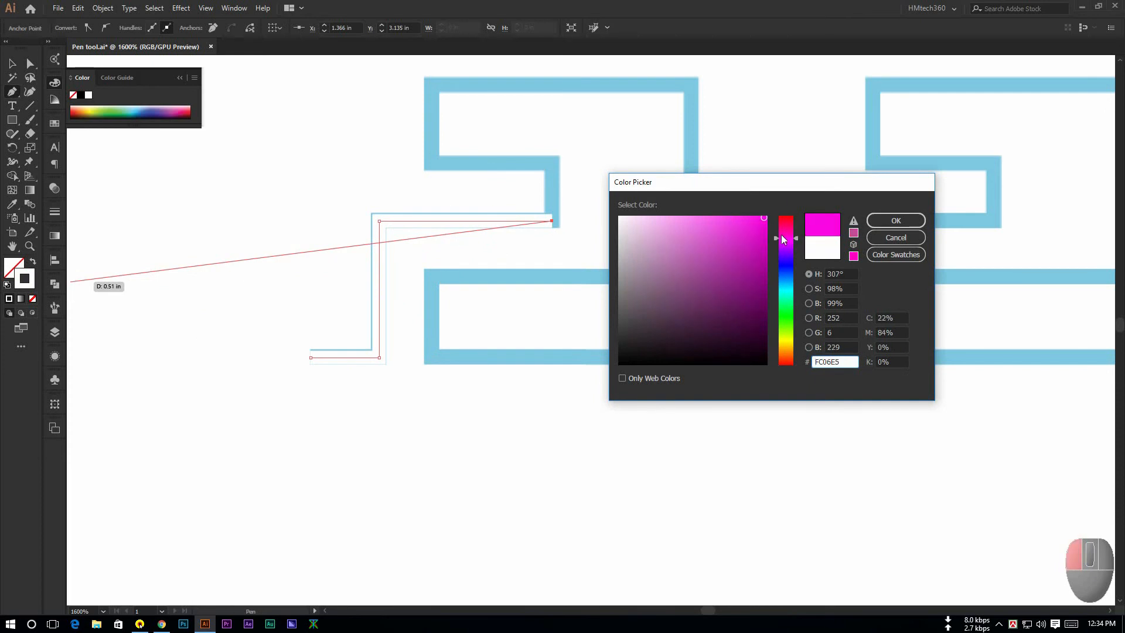
pyautogui.click(905, 221)
# Step: Continue the trace around the first meander motif with six straight horizontal and vertical segments, ending at the left corner of its lower arm
pyautogui.scroll(1, 583, 213)
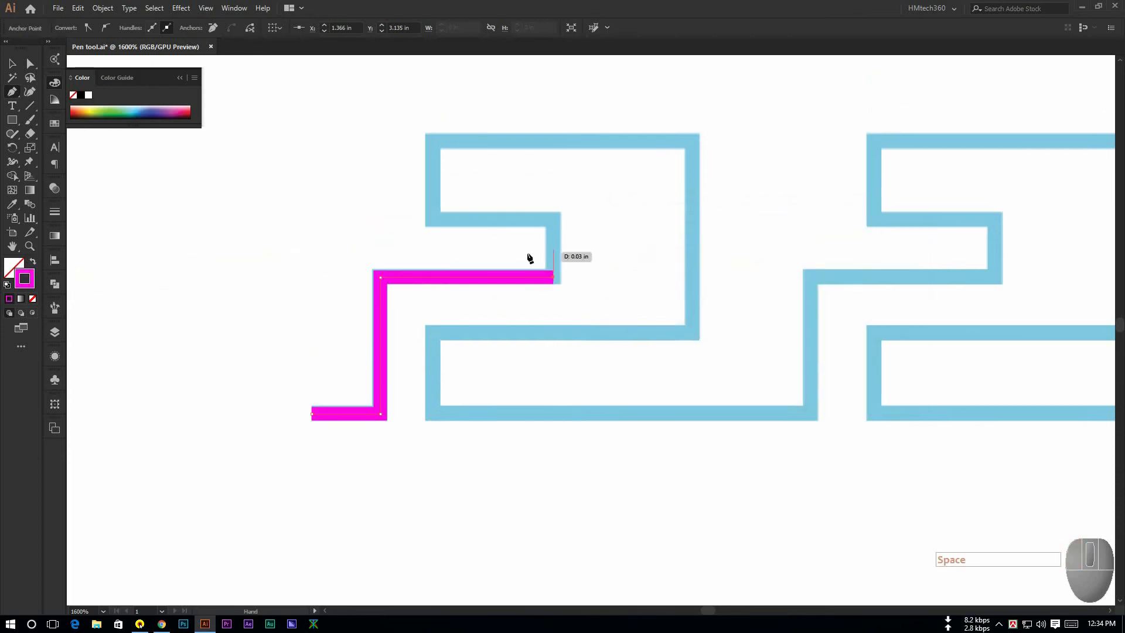
pyautogui.scroll(-5, 528, 257)
pyautogui.scroll(5, 513, 251)
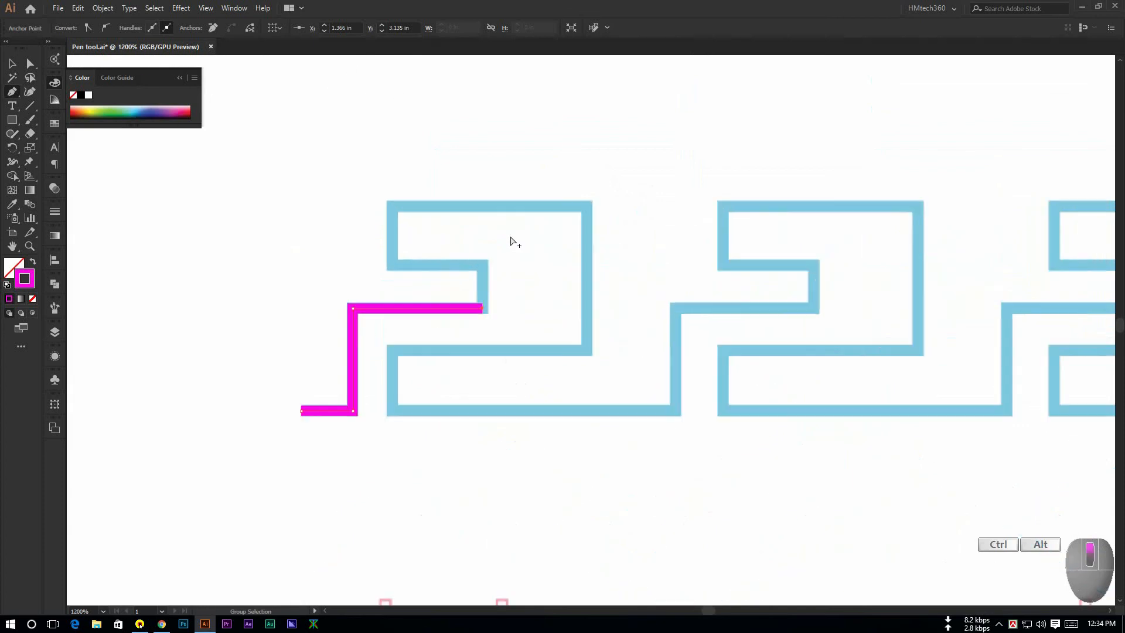
pyautogui.keyDown('shift'); pyautogui.click(482, 267); pyautogui.keyUp('shift')
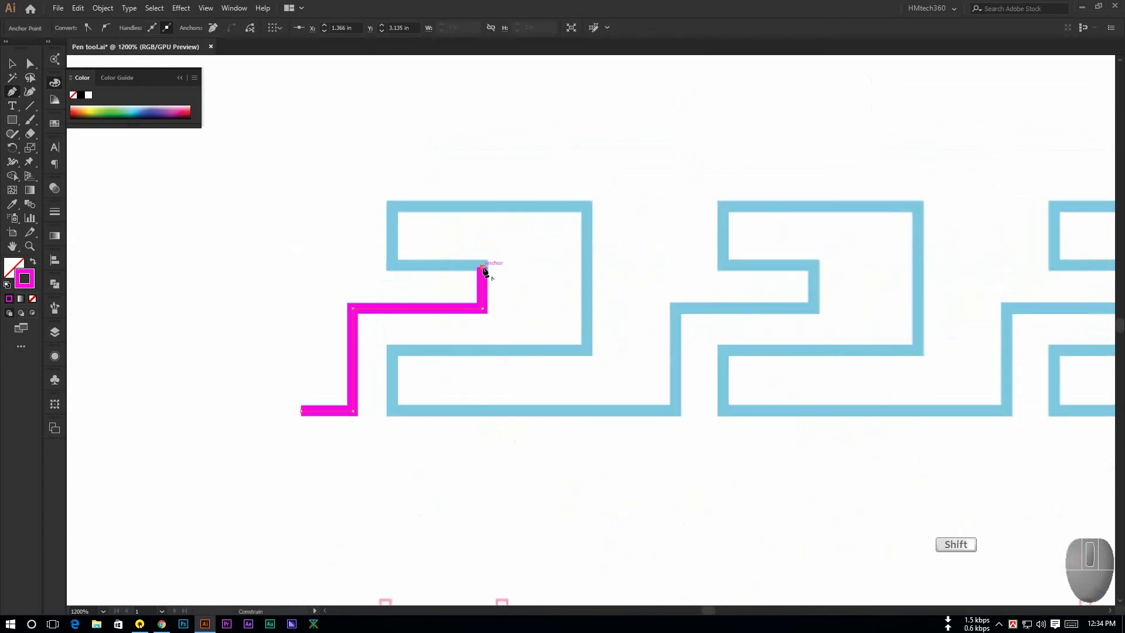
pyautogui.keyDown('shift'); pyautogui.click(391, 267); pyautogui.keyUp('shift')
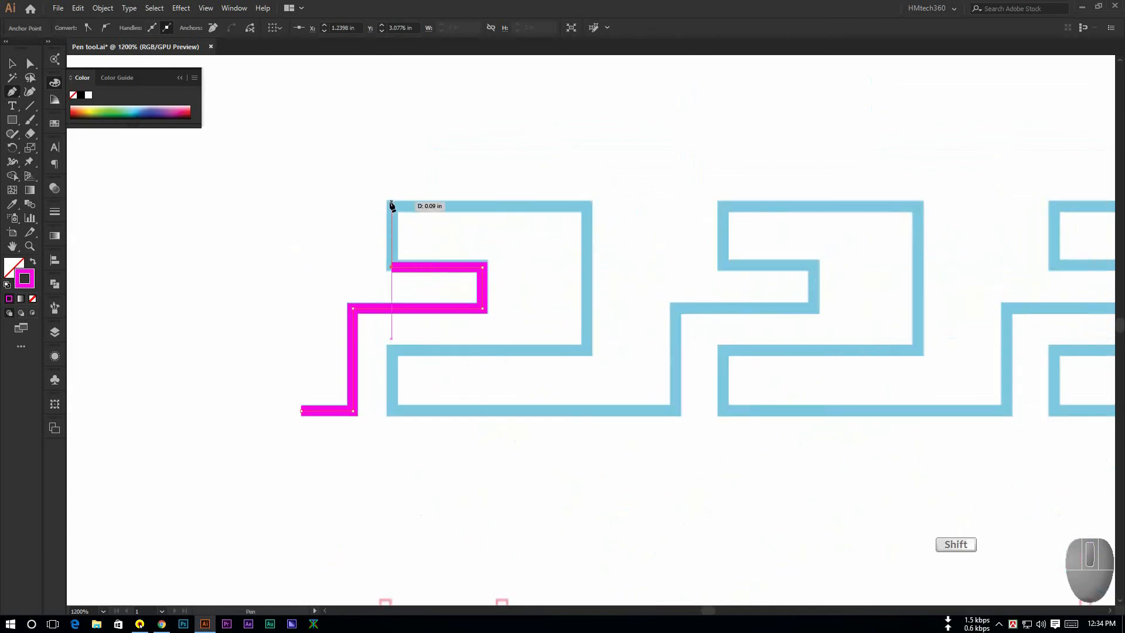
pyautogui.keyDown('shift'); pyautogui.click(392, 206); pyautogui.keyUp('shift')
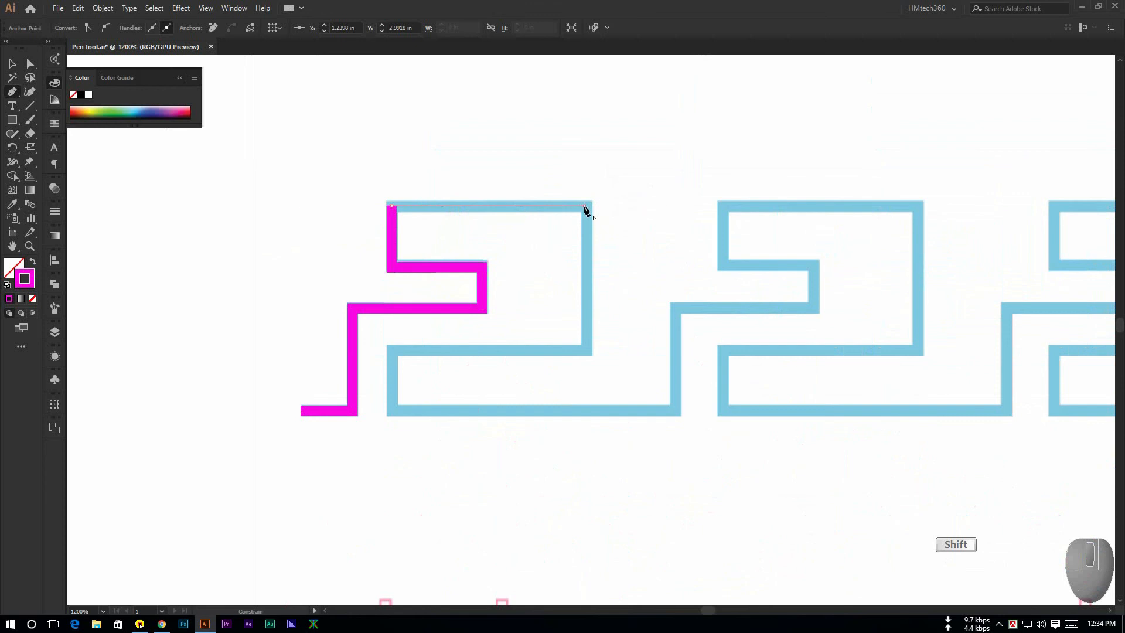
pyautogui.keyDown('shift'); pyautogui.click(584, 205); pyautogui.keyUp('shift')
pyautogui.keyDown('shift'); pyautogui.click(585, 351); pyautogui.keyUp('shift')
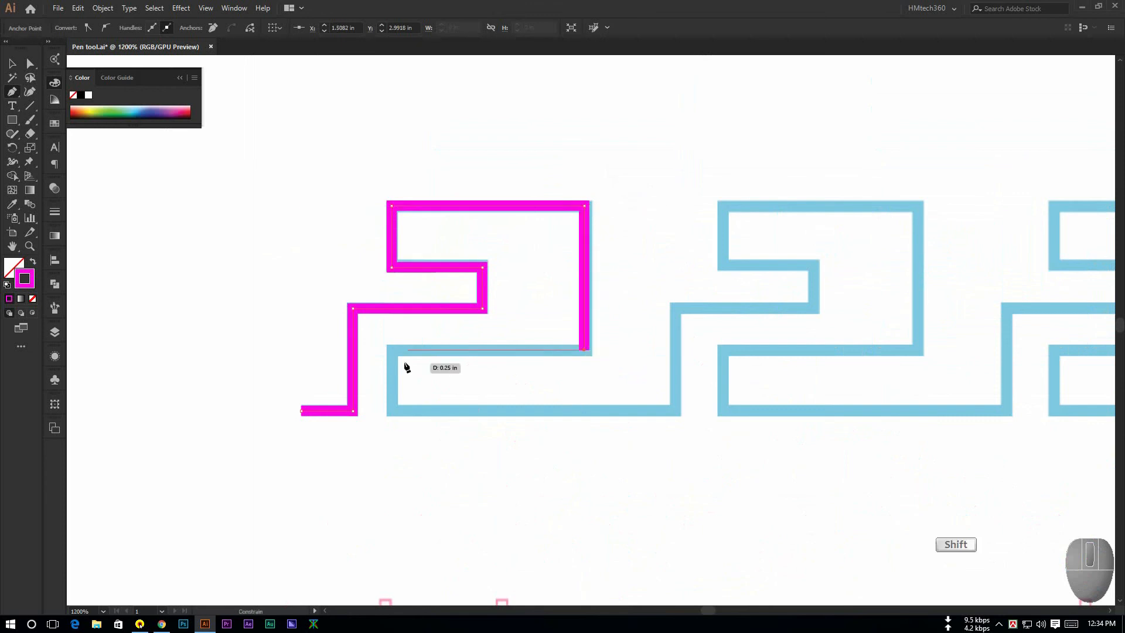
pyautogui.keyDown('shift'); pyautogui.click(393, 366); pyautogui.keyUp('shift')
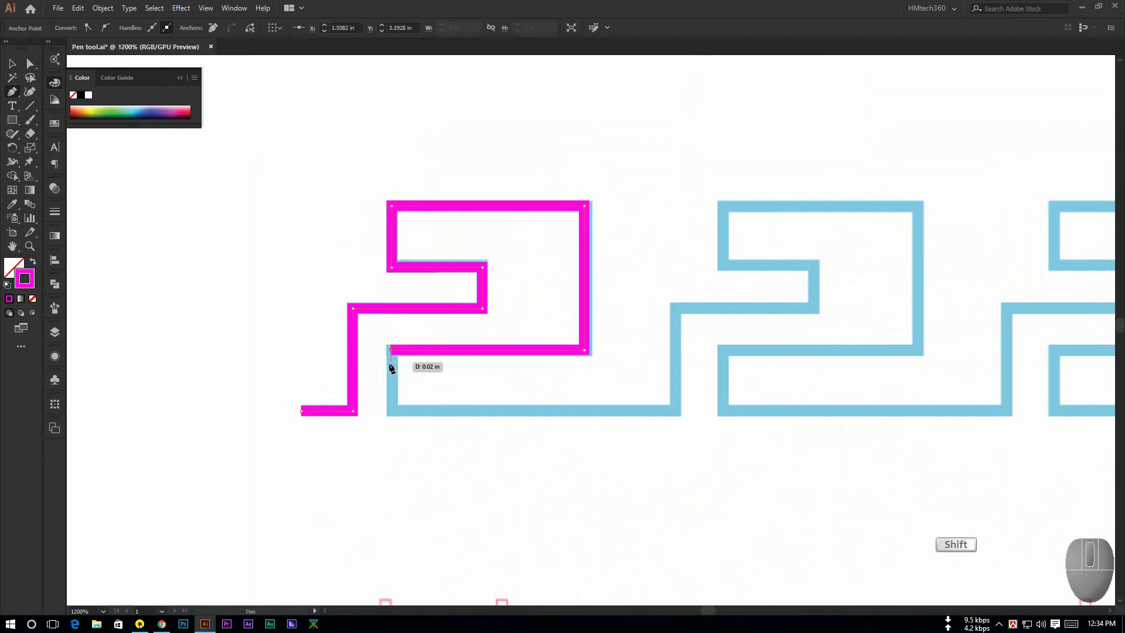
# Step: Continue the straight Pen path down and along the first motif's base, then through the second motif's inner hook to its top-left corner
pyautogui.keyDown('shift'); pyautogui.click(391, 412); pyautogui.keyUp('shift')
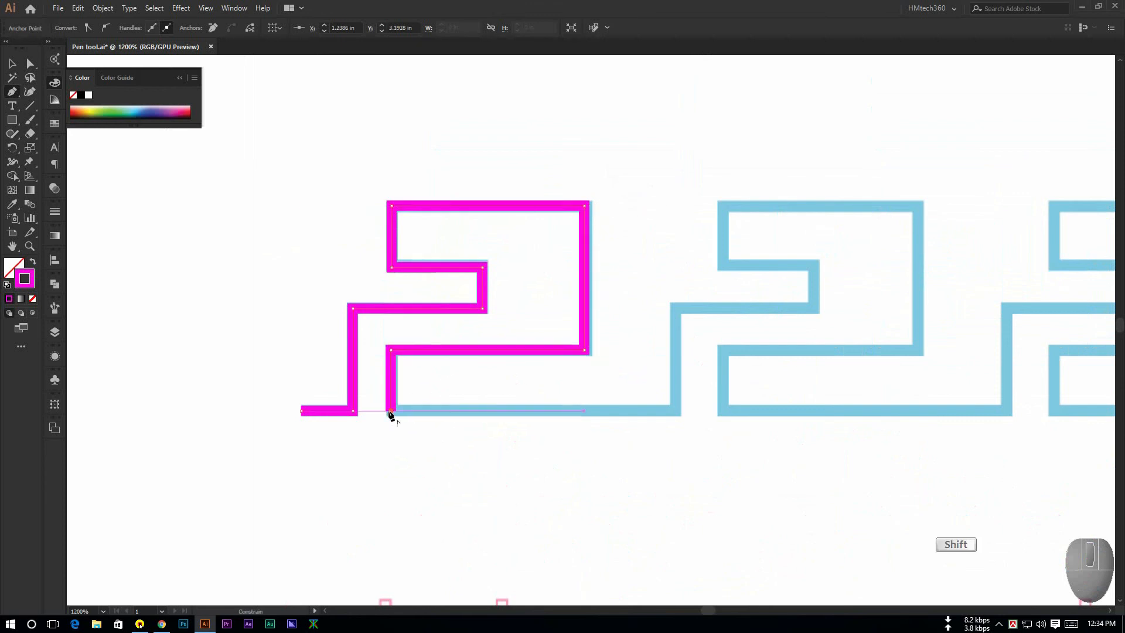
pyautogui.keyDown('shift'); pyautogui.click(675, 411); pyautogui.keyUp('shift')
pyautogui.keyDown('shift'); pyautogui.click(675, 308); pyautogui.keyUp('shift')
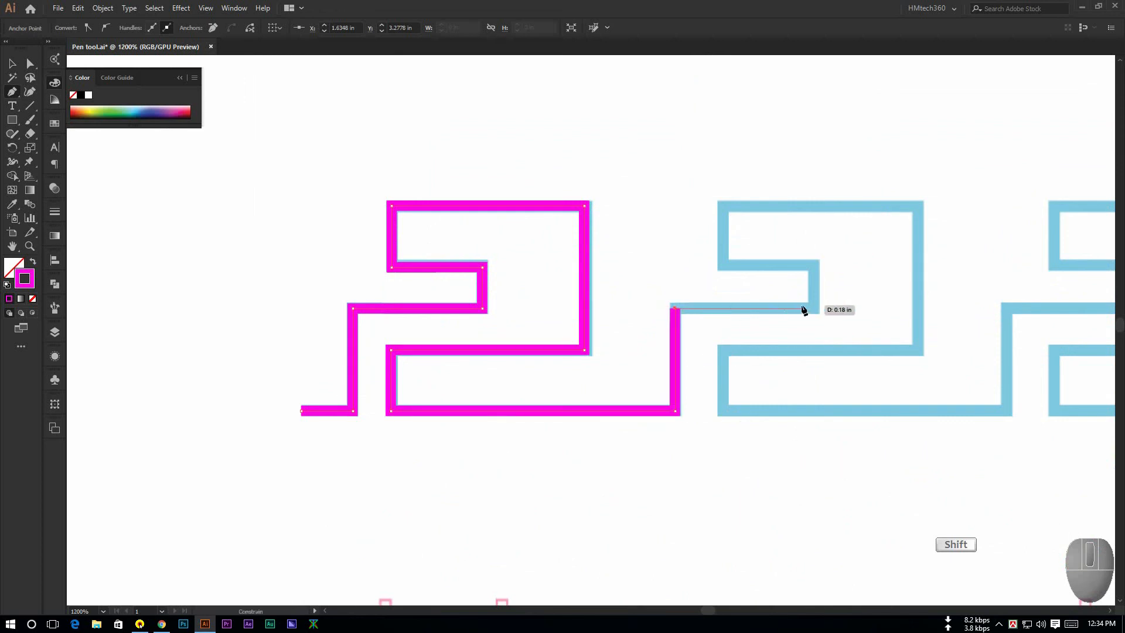
pyautogui.keyDown('shift'); pyautogui.click(815, 308); pyautogui.keyUp('shift')
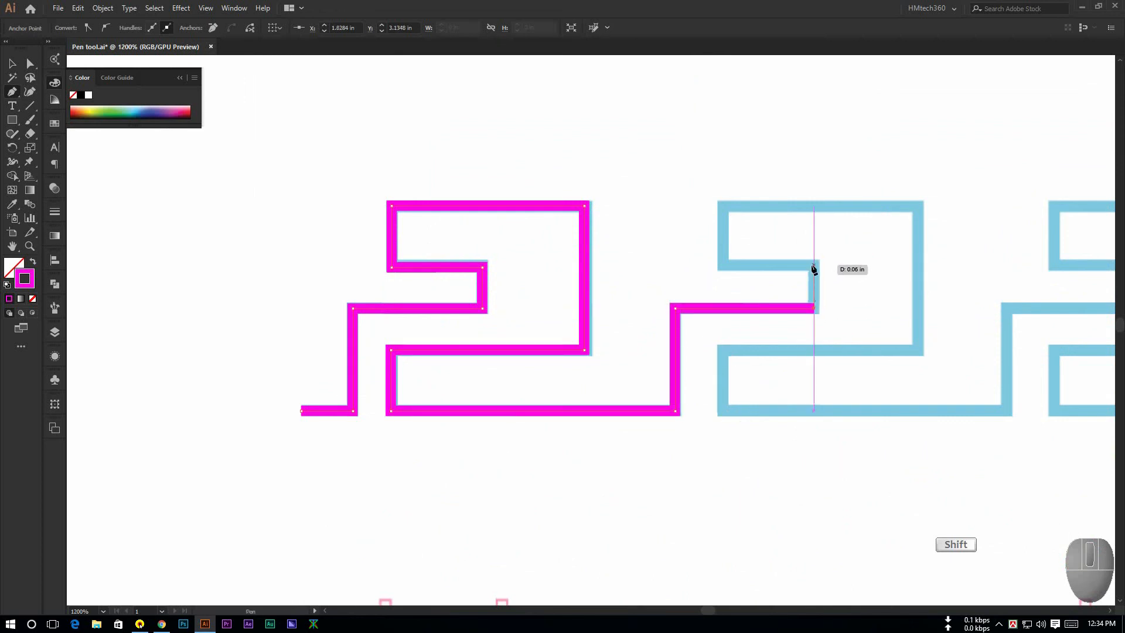
pyautogui.keyDown('shift'); pyautogui.click(814, 267); pyautogui.keyUp('shift')
pyautogui.keyDown('shift'); pyautogui.click(724, 266); pyautogui.keyUp('shift')
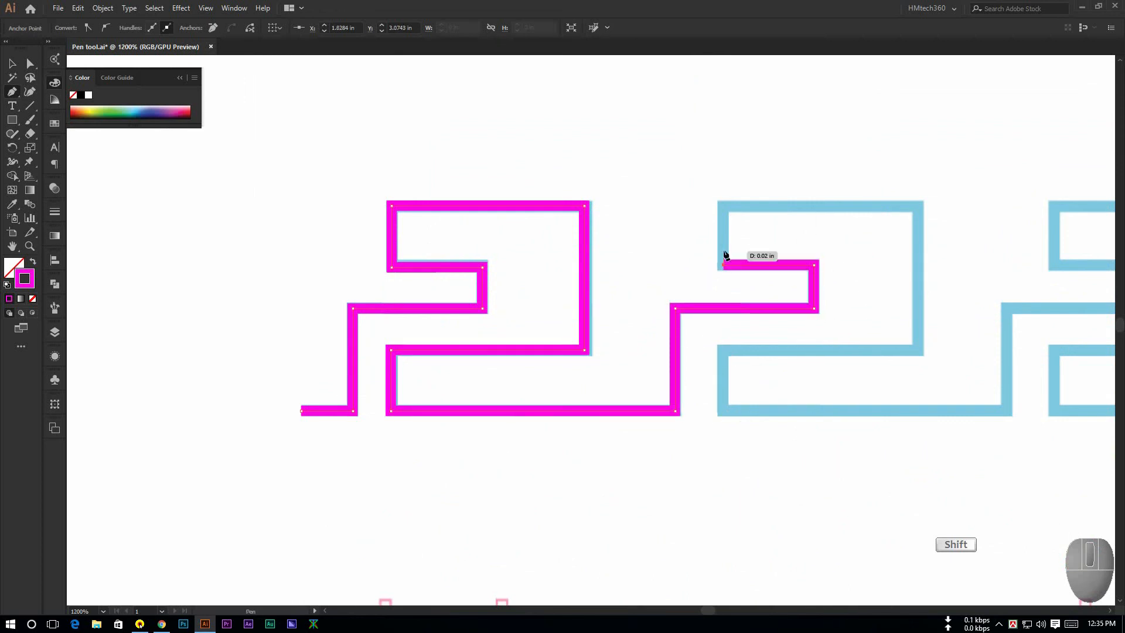
pyautogui.keyDown('shift'); pyautogui.click(725, 206); pyautogui.keyUp('shift')
# Step: Trace the second motif's outer loop with straight horizontal and vertical segments, continuing along its base to the third motif
pyautogui.keyDown('shift'); pyautogui.click(920, 206); pyautogui.keyUp('shift')
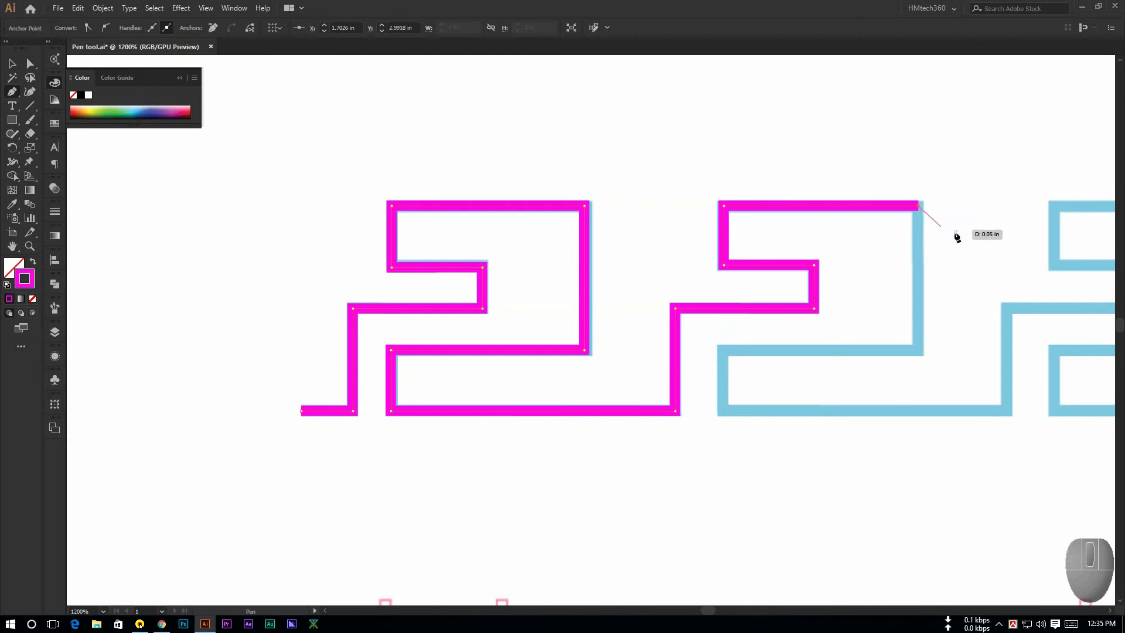
pyautogui.moveTo(954, 234); pyautogui.dragTo(774, 178)
pyautogui.keyDown('shift'); pyautogui.click(741, 292); pyautogui.keyUp('shift')
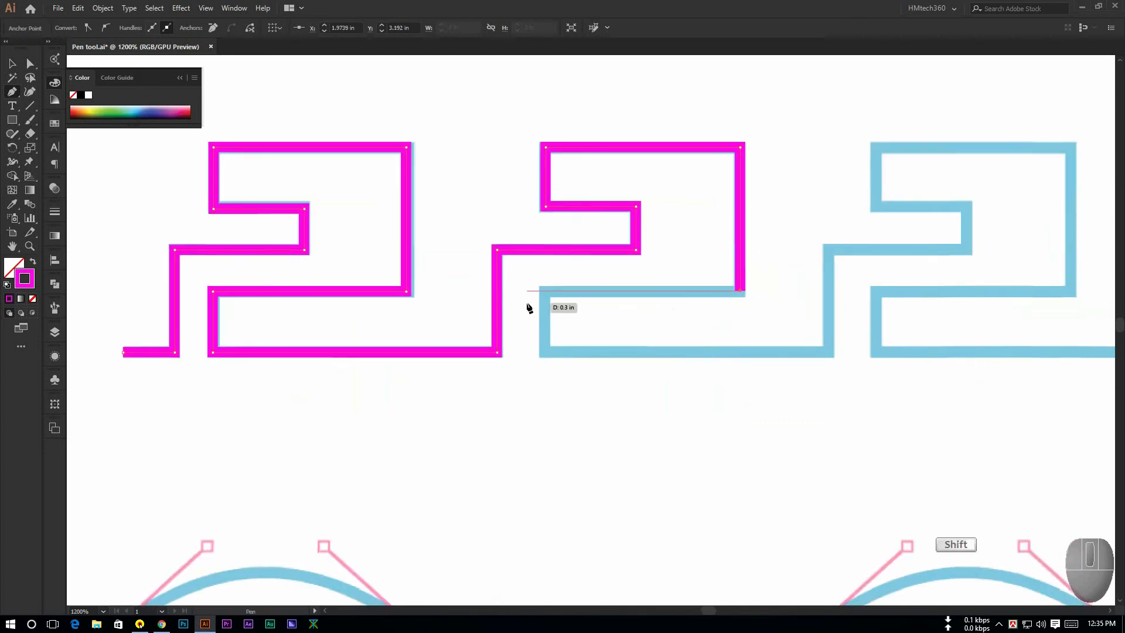
pyautogui.keyDown('shift'); pyautogui.click(545, 293); pyautogui.keyUp('shift')
pyautogui.keyDown('shift'); pyautogui.click(545, 352); pyautogui.keyUp('shift')
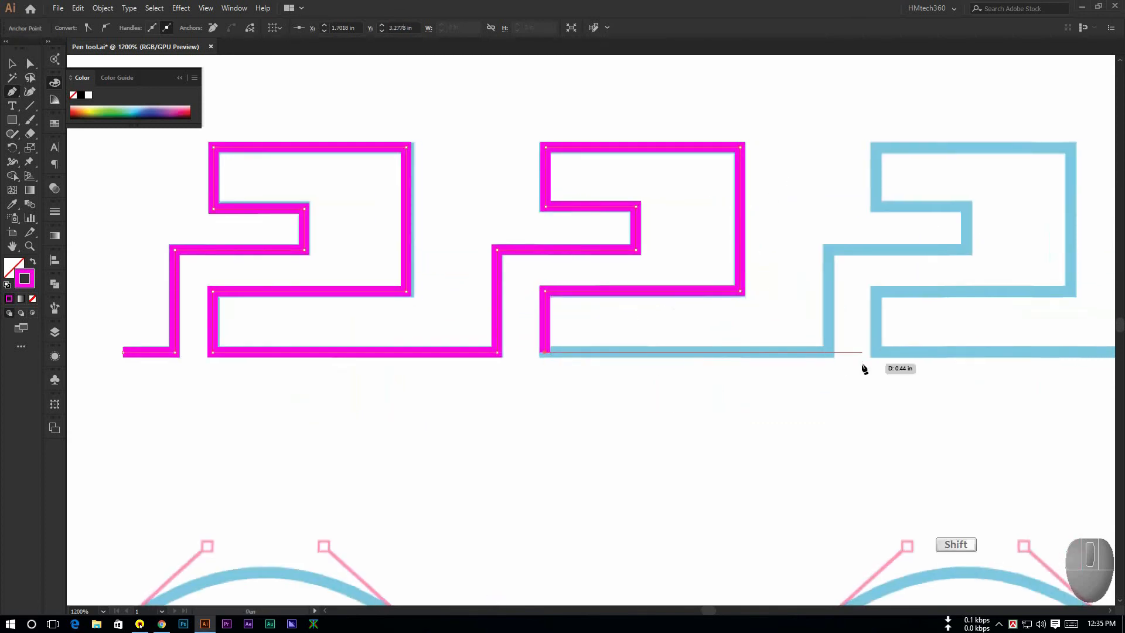
pyautogui.keyDown('shift'); pyautogui.click(829, 352); pyautogui.keyUp('shift')
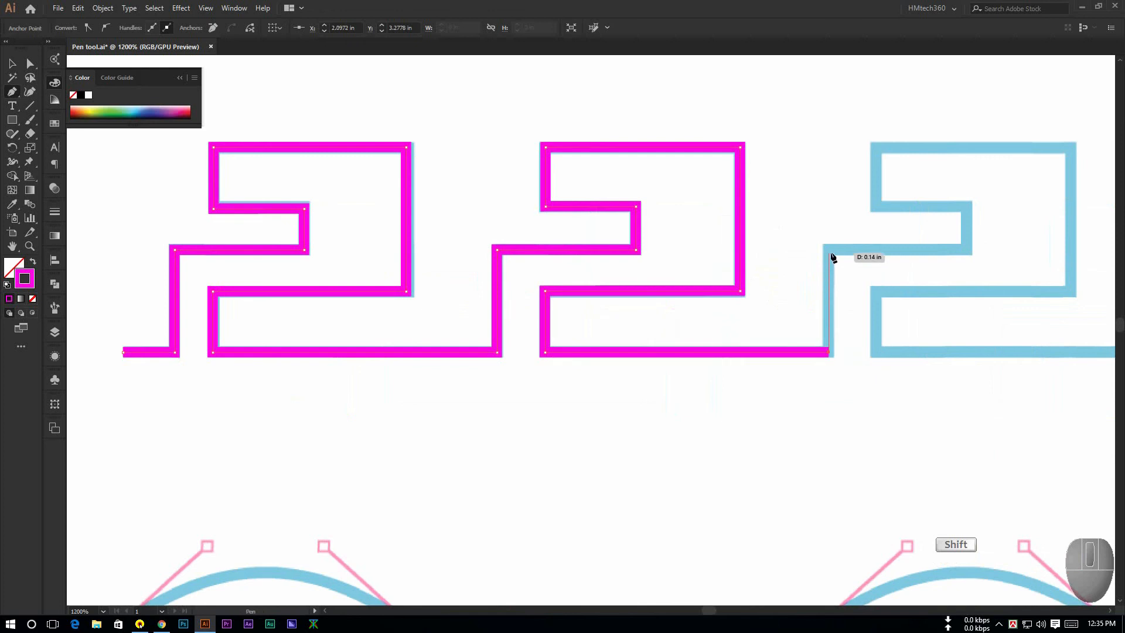
# Step: Trace the third motif's rising segment and inner hook up to its top-left corner with straight segments
pyautogui.keyDown('shift'); pyautogui.click(830, 250); pyautogui.keyUp('shift')
pyautogui.keyDown('shift'); pyautogui.click(967, 250); pyautogui.keyUp('shift')
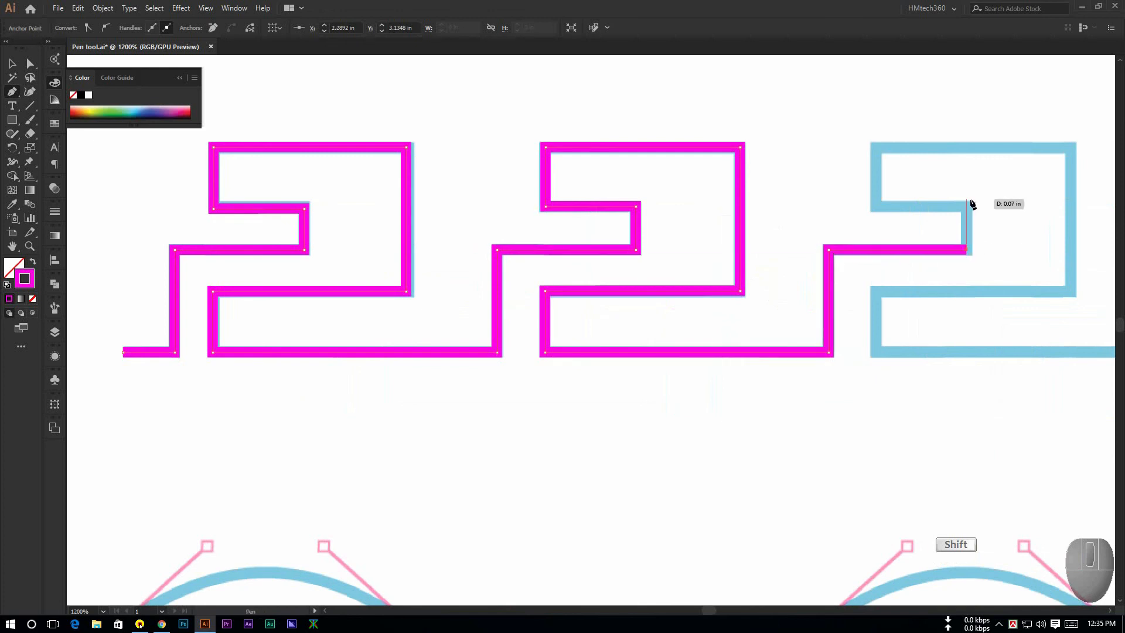
pyautogui.keyDown('shift'); pyautogui.click(967, 208); pyautogui.keyUp('shift')
pyautogui.keyDown('shift'); pyautogui.click(876, 208); pyautogui.keyUp('shift')
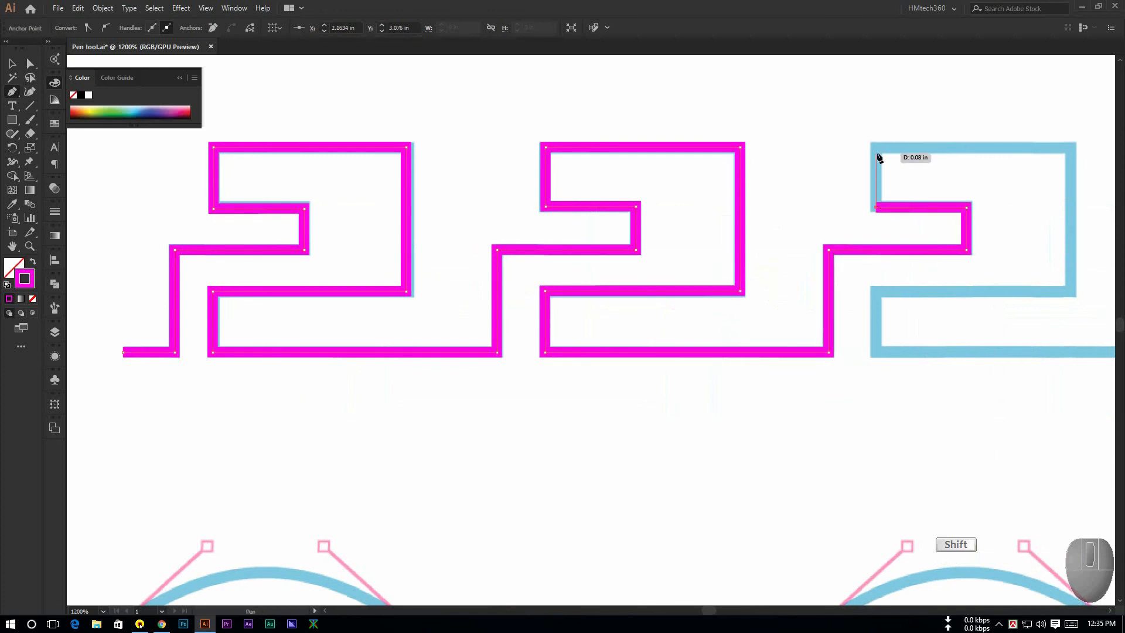
pyautogui.keyDown('shift'); pyautogui.click(876, 147); pyautogui.keyUp('shift')
# Step: Trace the third motif's outer loop and base line as far as the fourth motif
pyautogui.moveTo(876, 147); pyautogui.dragTo(567, 171)
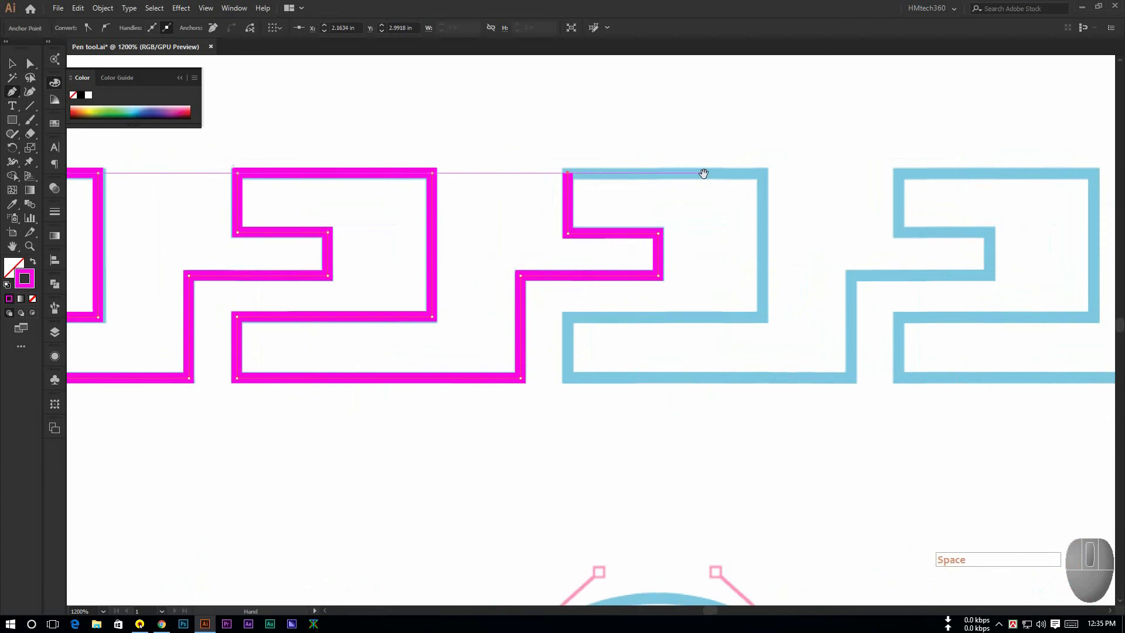
pyautogui.keyDown('shift'); pyautogui.click(766, 173); pyautogui.keyUp('shift')
pyautogui.keyDown('shift'); pyautogui.click(764, 317); pyautogui.keyUp('shift')
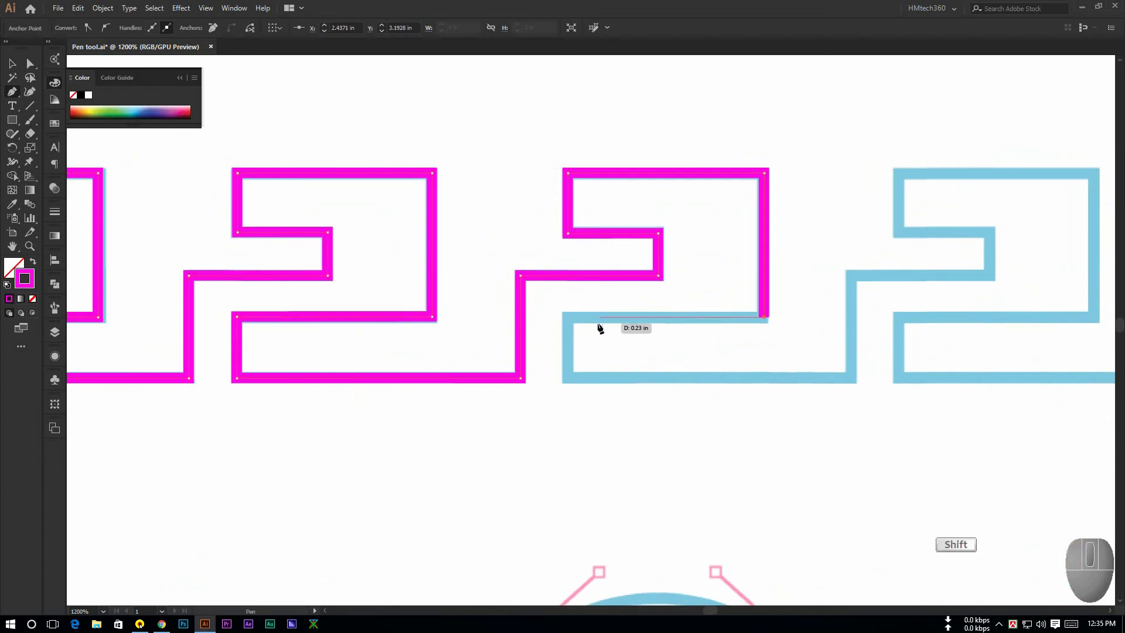
pyautogui.keyDown('shift'); pyautogui.click(569, 318); pyautogui.keyUp('shift')
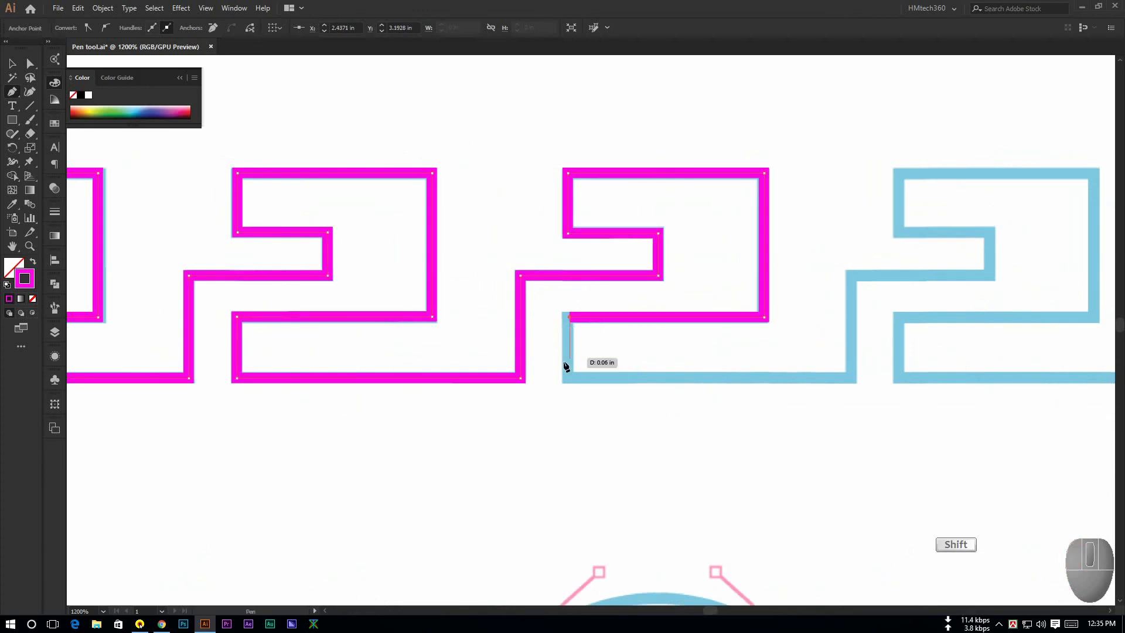
pyautogui.keyDown('shift'); pyautogui.click(568, 374); pyautogui.keyUp('shift')
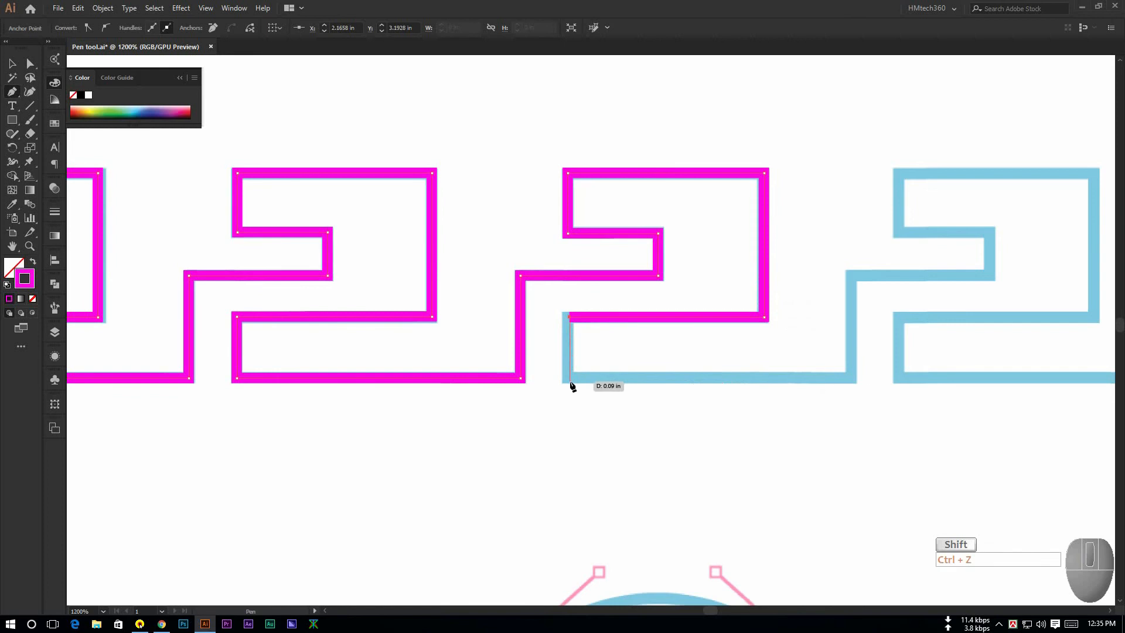
pyautogui.keyDown('shift'); pyautogui.click(849, 378); pyautogui.keyUp('shift')
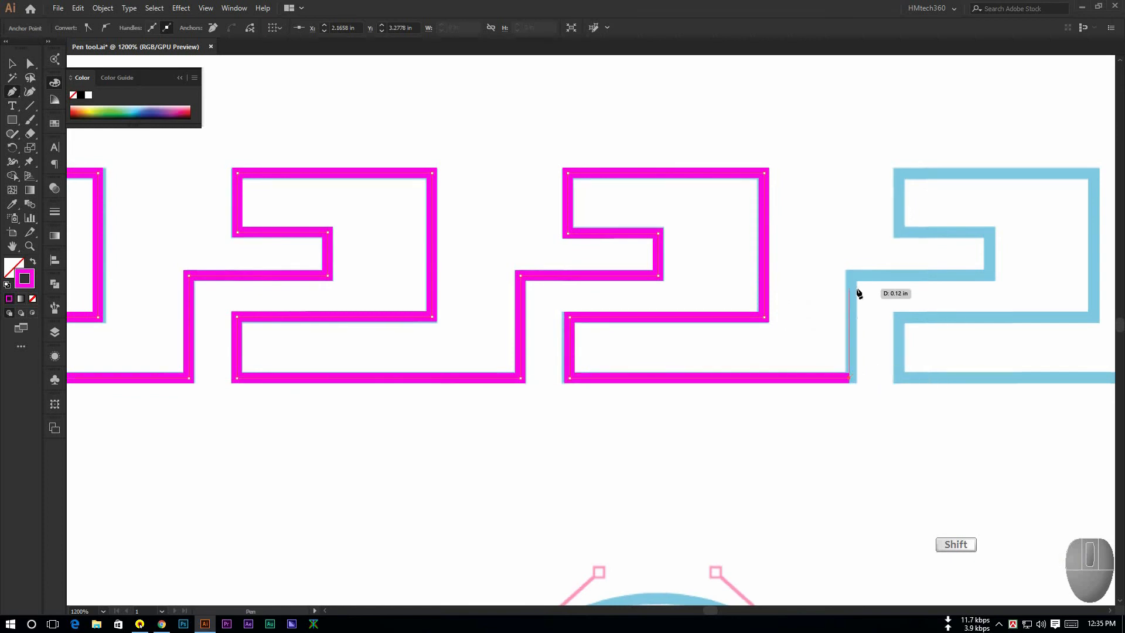
# Step: Extend the path up the fourth motif's rising segment and around its inner hook to the top-left corner
pyautogui.keyDown('shift'); pyautogui.click(856, 278); pyautogui.keyUp('shift')
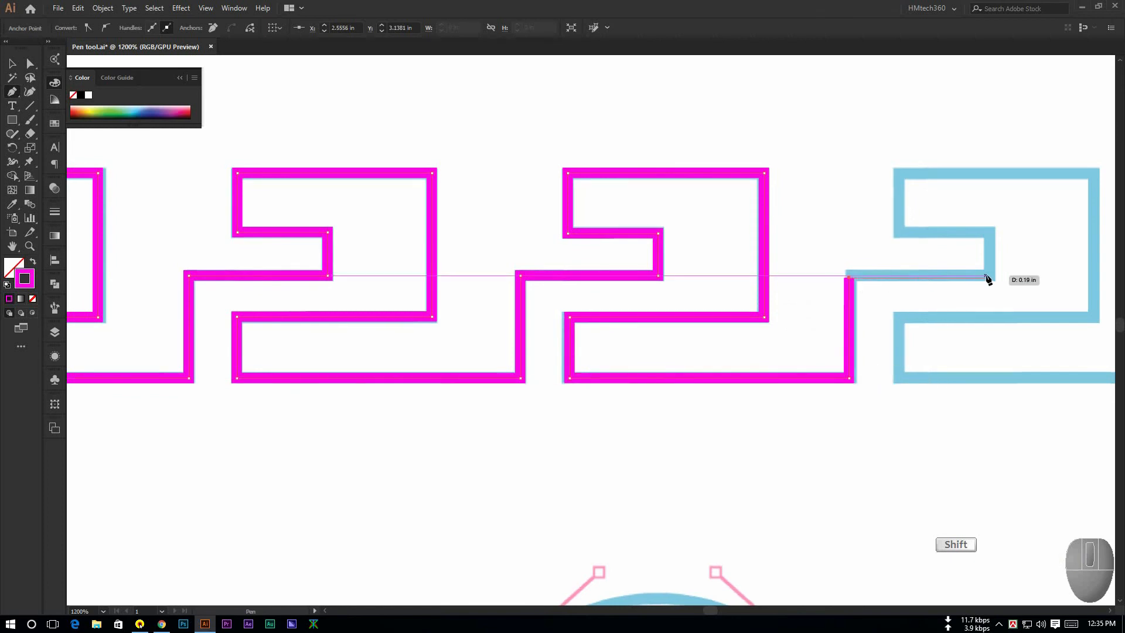
pyautogui.keyDown('shift'); pyautogui.click(989, 276); pyautogui.keyUp('shift')
pyautogui.moveTo(1032, 234); pyautogui.dragTo(659, 282)
pyautogui.keyDown('shift'); pyautogui.click(616, 279); pyautogui.keyUp('shift')
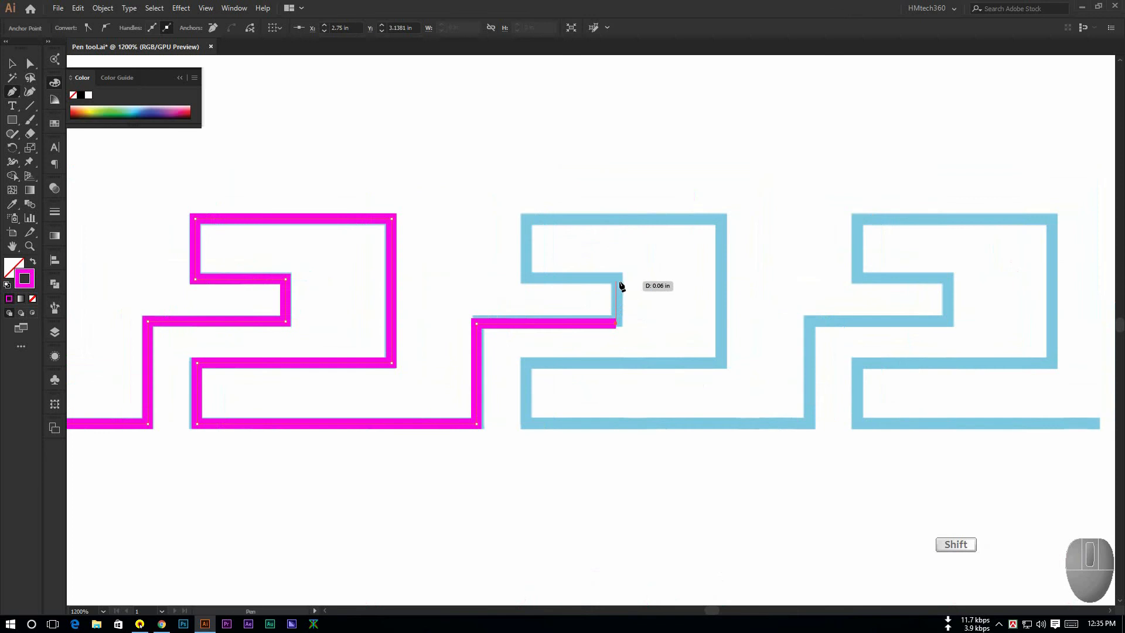
pyautogui.keyDown('shift'); pyautogui.click(529, 279); pyautogui.keyUp('shift')
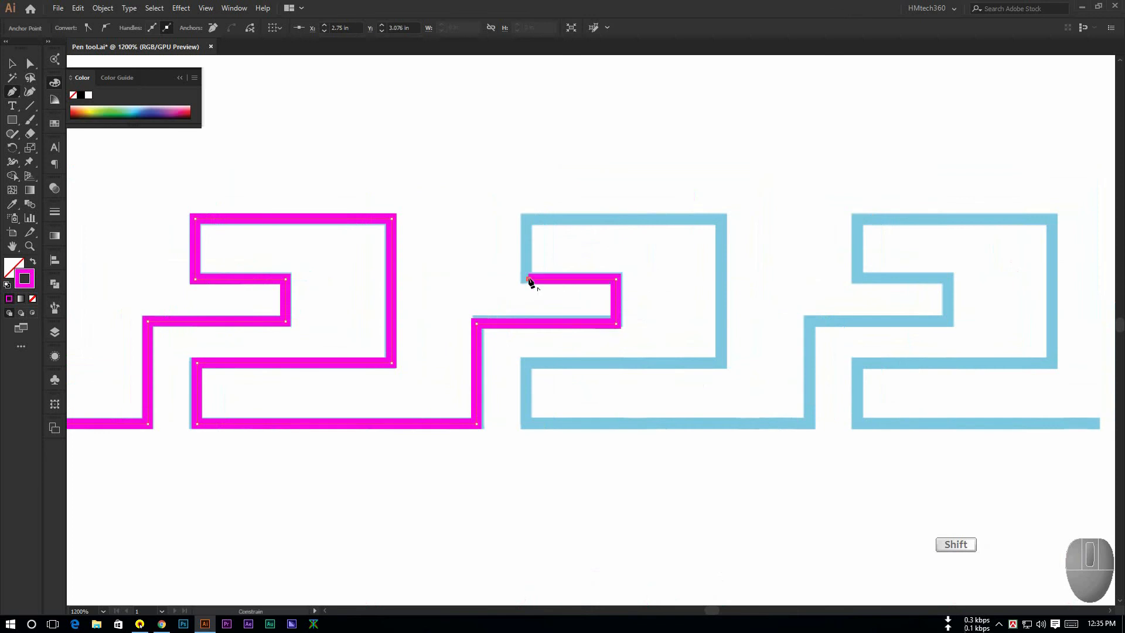
pyautogui.keyDown('shift'); pyautogui.click(528, 219); pyautogui.keyUp('shift')
# Step: Trace the fourth motif's outer loop and base line up to the start of the fifth motif
pyautogui.keyDown('shift'); pyautogui.click(721, 219); pyautogui.keyUp('shift')
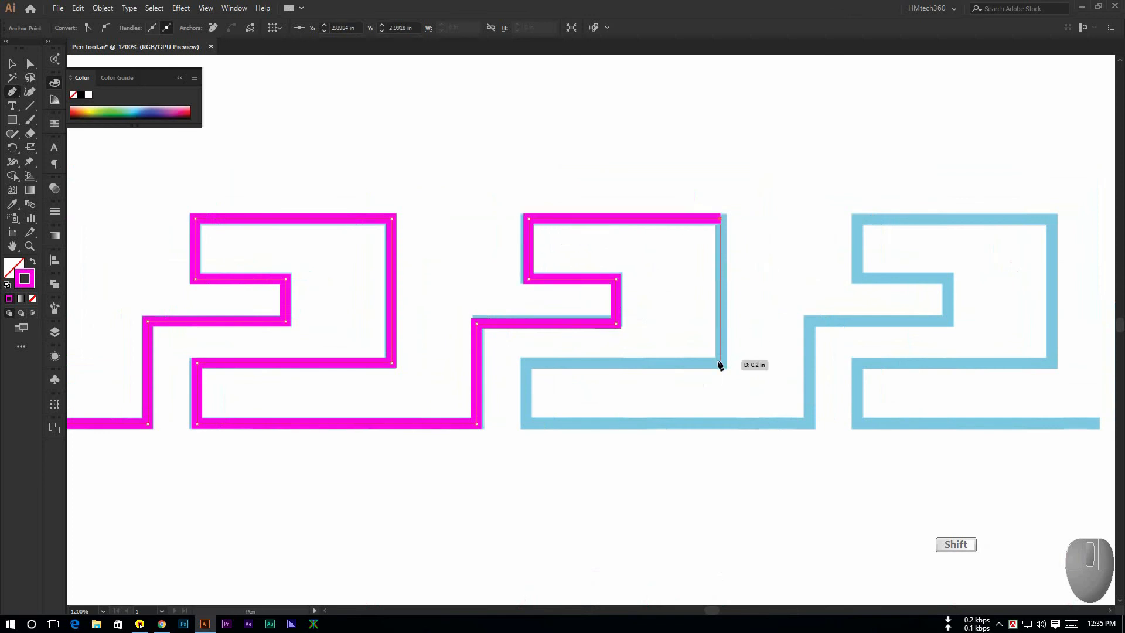
pyautogui.keyDown('shift'); pyautogui.click(720, 363); pyautogui.keyUp('shift')
pyautogui.keyDown('shift'); pyautogui.click(528, 362); pyautogui.keyUp('shift')
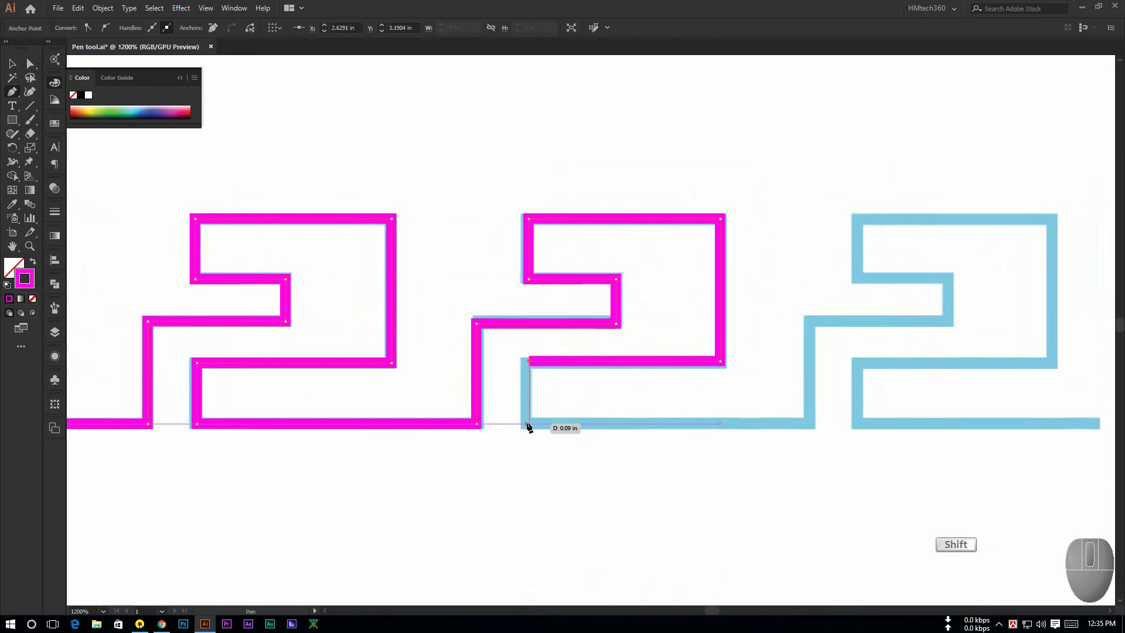
pyautogui.keyDown('shift'); pyautogui.click(529, 424); pyautogui.keyUp('shift')
pyautogui.keyDown('shift'); pyautogui.click(812, 424); pyautogui.keyUp('shift')
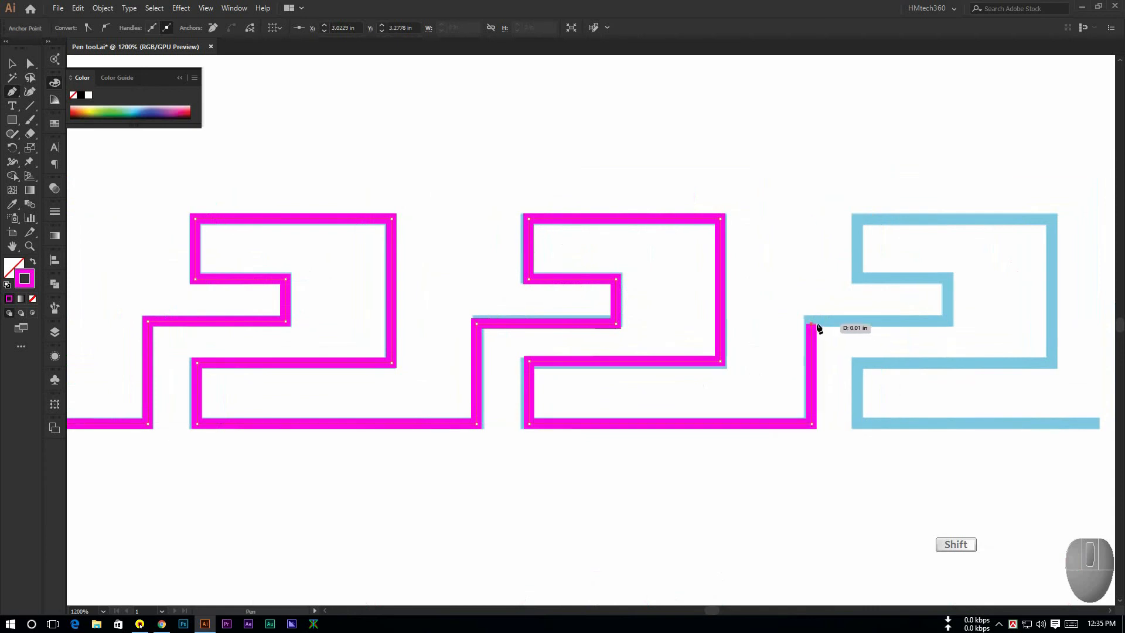
# Step: Trace the fifth motif's rising segment and inner hook up to its top-left corner
pyautogui.keyDown('shift'); pyautogui.click(812, 324); pyautogui.keyUp('shift')
pyautogui.keyDown('shift'); pyautogui.click(947, 324); pyautogui.keyUp('shift')
pyautogui.keyDown('shift'); pyautogui.click(947, 281); pyautogui.keyUp('shift')
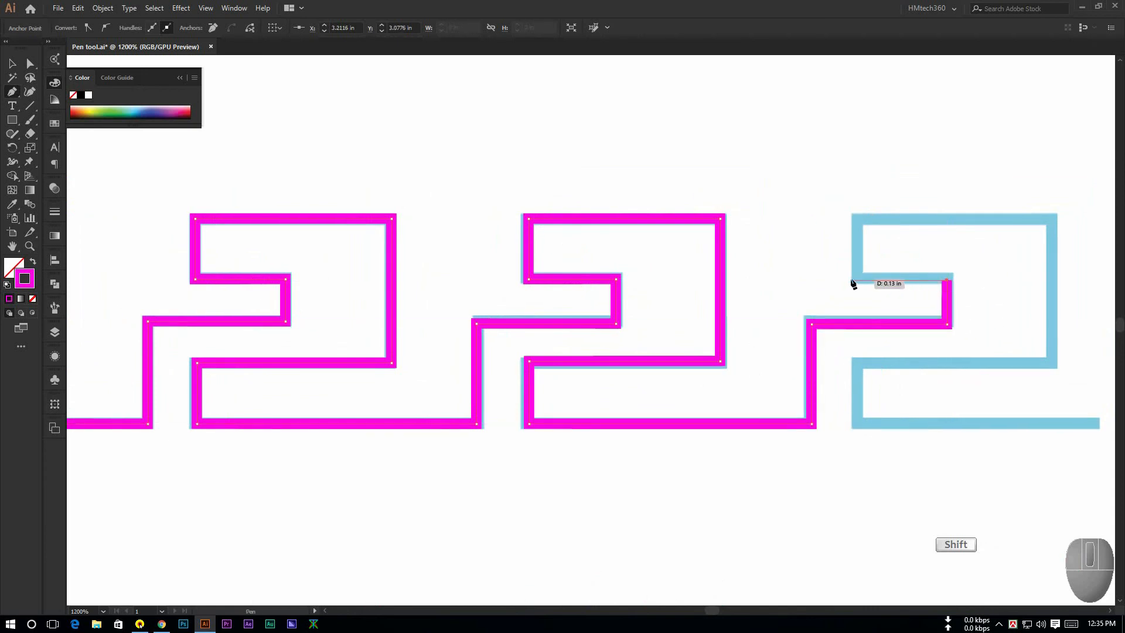
pyautogui.keyDown('shift'); pyautogui.click(859, 280); pyautogui.keyUp('shift')
pyautogui.keyDown('shift'); pyautogui.click(859, 221); pyautogui.keyUp('shift')
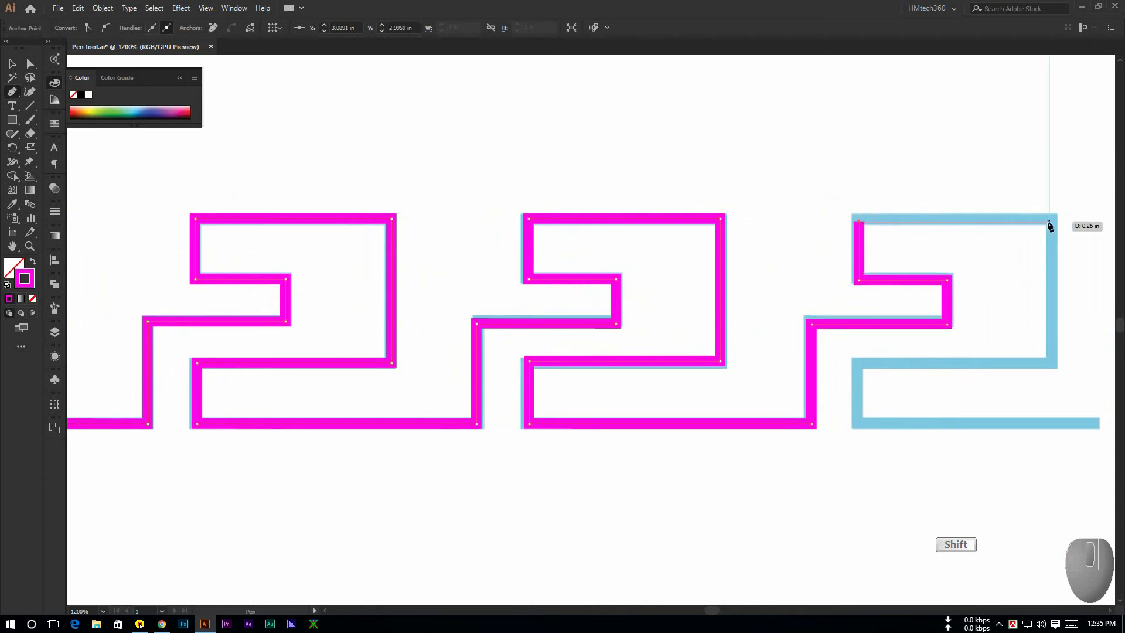
# Step: Trace the fifth motif's outer loop and base to the right end of the border template, and deselect the finished path
pyautogui.keyDown('shift'); pyautogui.click(1053, 222); pyautogui.keyUp('shift')
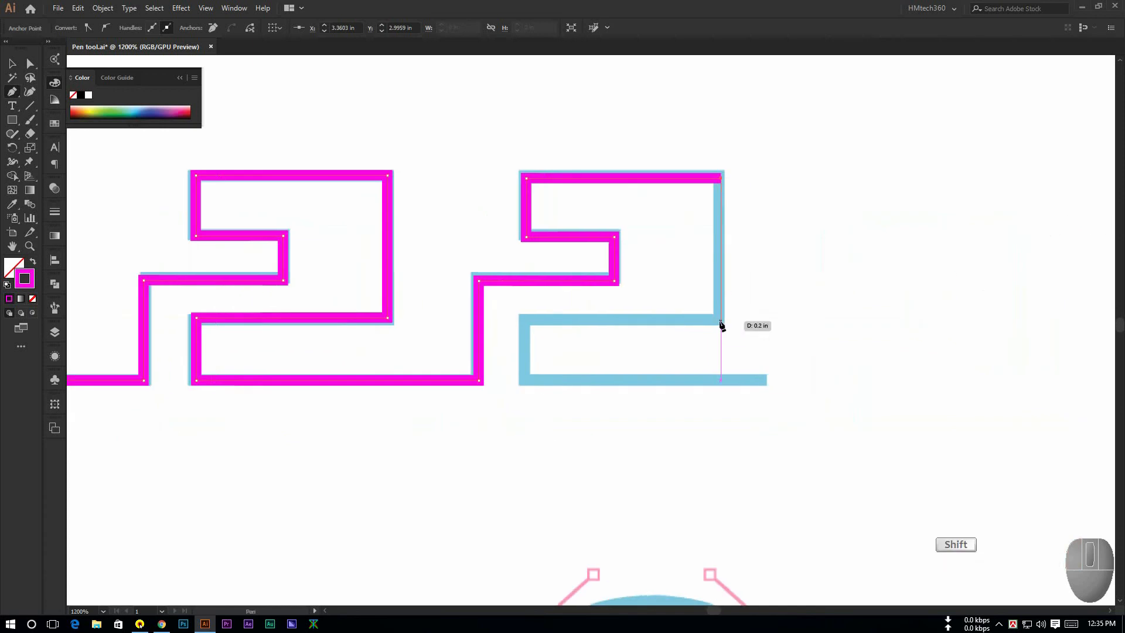
pyautogui.keyDown('shift'); pyautogui.click(720, 319); pyautogui.keyUp('shift')
pyautogui.keyDown('shift'); pyautogui.click(523, 320); pyautogui.keyUp('shift')
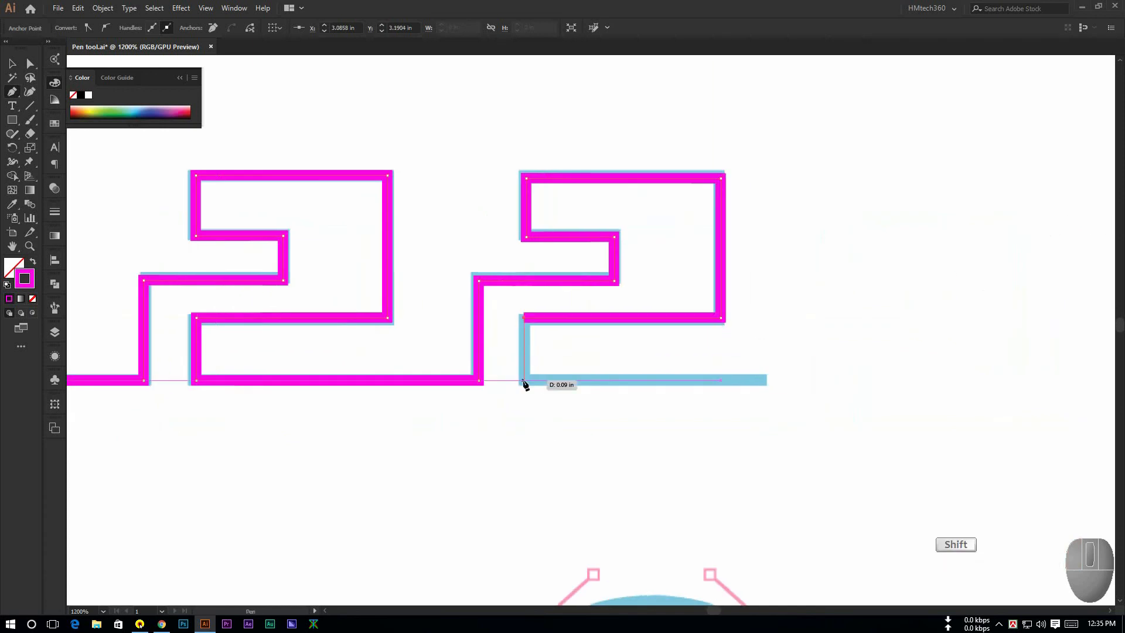
pyautogui.keyDown('shift'); pyautogui.click(523, 381); pyautogui.keyUp('shift')
pyautogui.keyDown('shift'); pyautogui.click(764, 382); pyautogui.keyUp('shift')
pyautogui.hotkey('ctrl', '-')
pyautogui.hotkey('ctrl', '-')
pyautogui.hotkey('ctrl', '-')
pyautogui.hotkey('ctrl', '-')
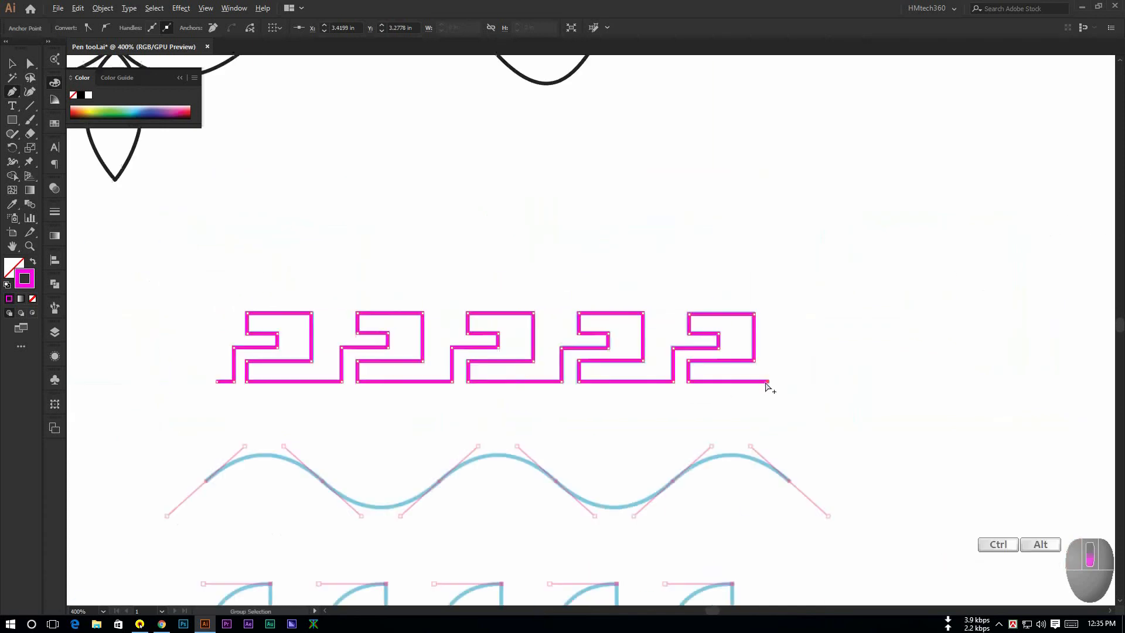
pyautogui.click(17, 63)
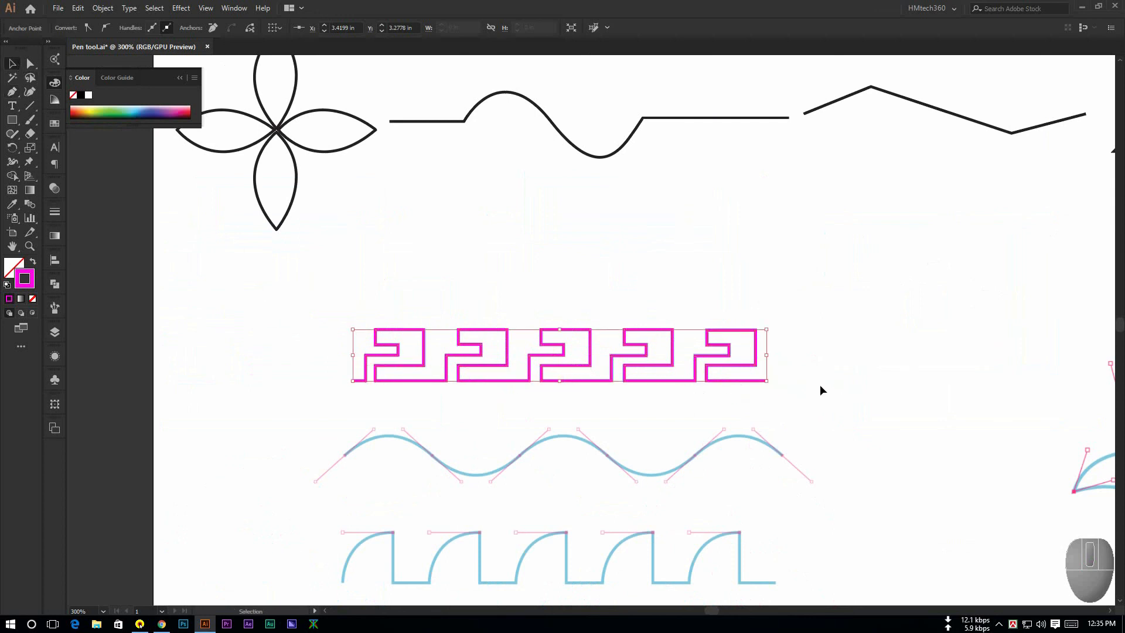
pyautogui.click(850, 362)
# Step: Examine the blue wave template below the border, including its anchor points and direction handles from end to end
pyautogui.moveTo(717, 385); pyautogui.dragTo(742, 365)
pyautogui.scroll(1, 649, 376)
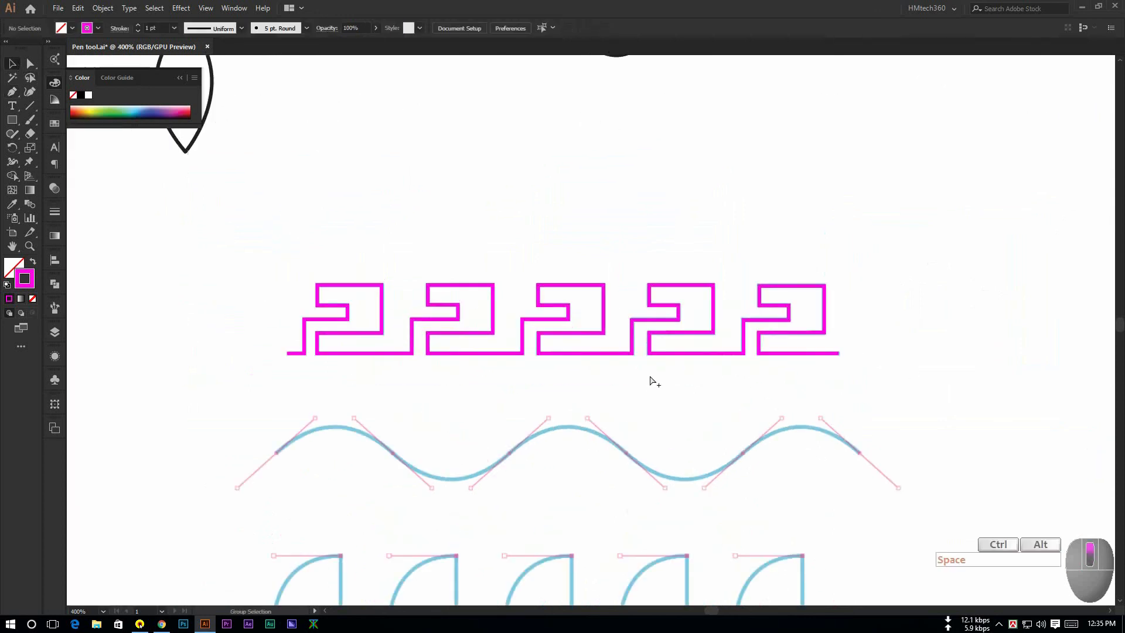
pyautogui.scroll(-2, 360, 385)
pyautogui.scroll(1, 346, 361)
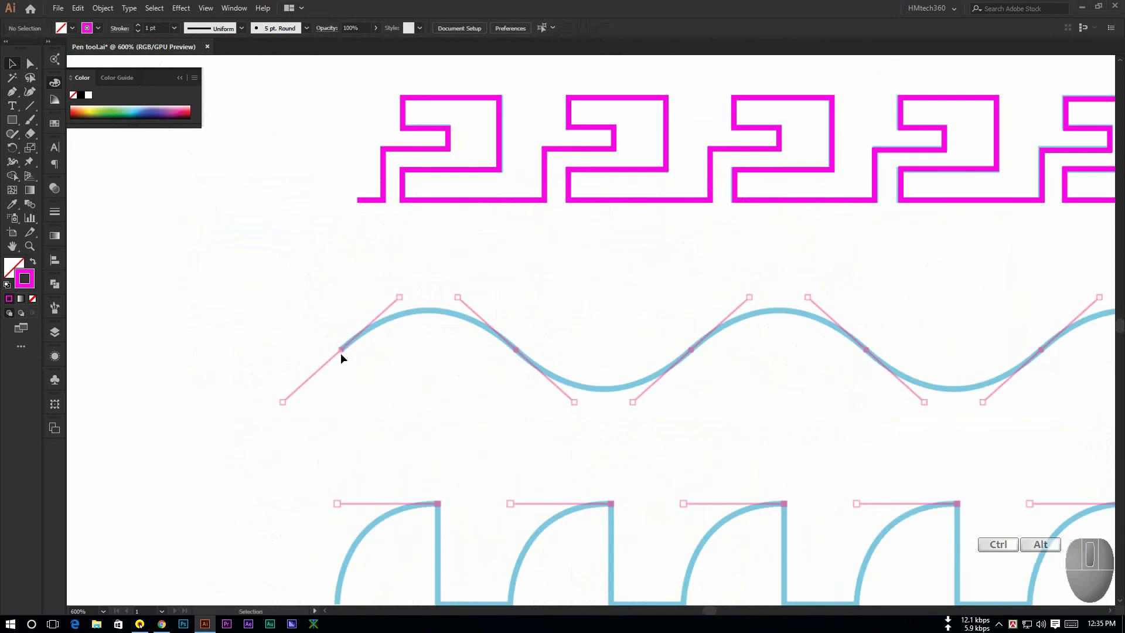
pyautogui.moveTo(425, 301); pyautogui.dragTo(424, 317)
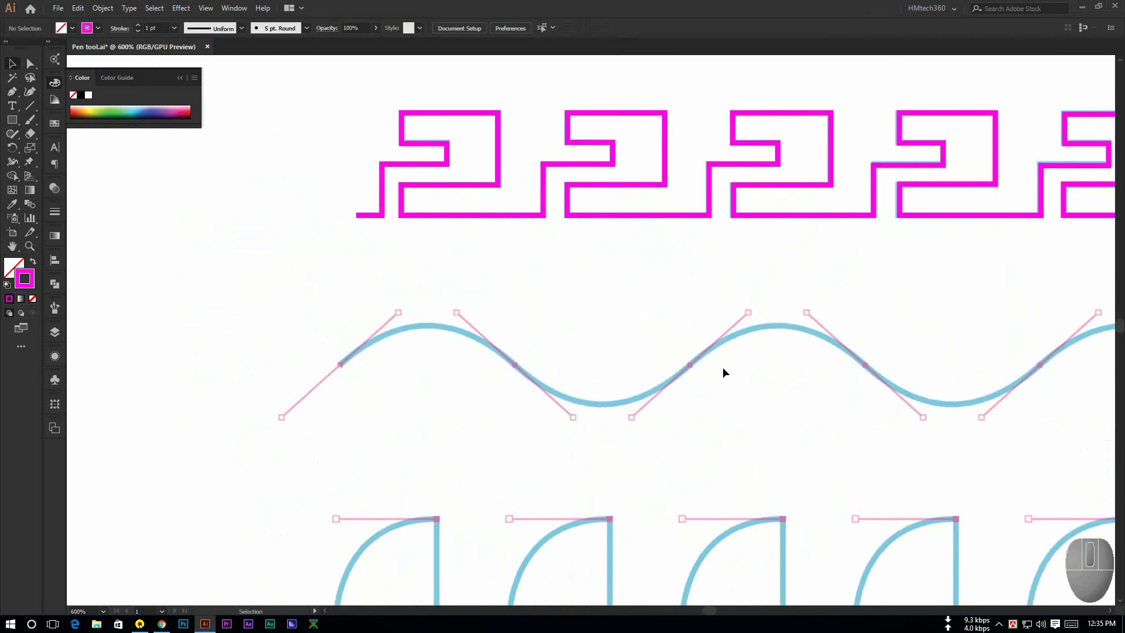
pyautogui.moveTo(723, 367); pyautogui.dragTo(502, 350)
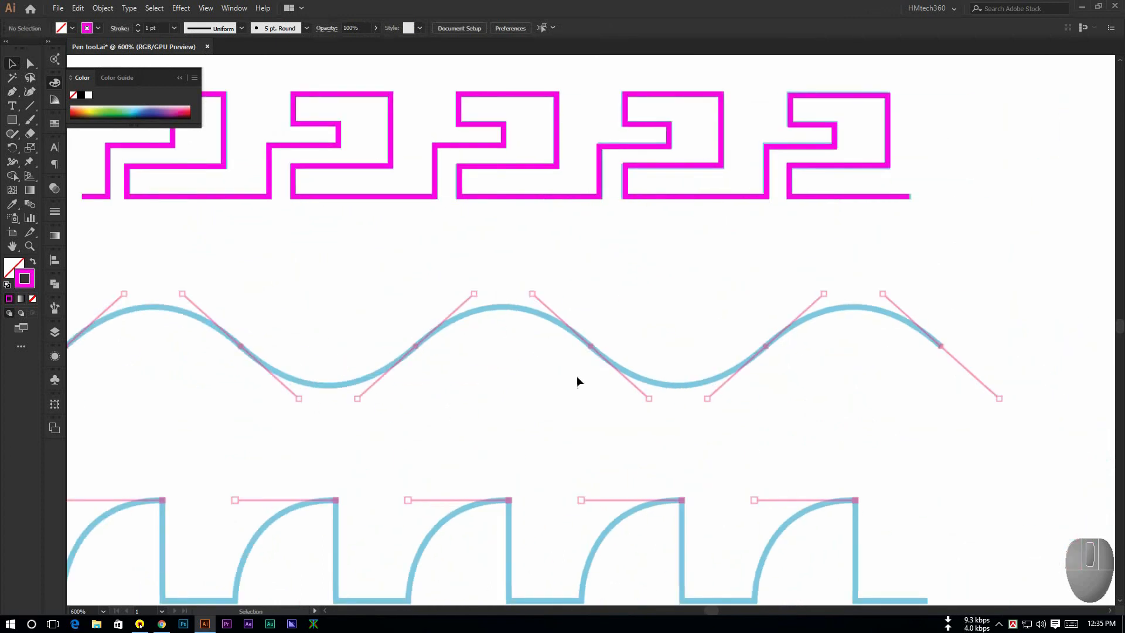
pyautogui.moveTo(535, 421); pyautogui.dragTo(686, 444)
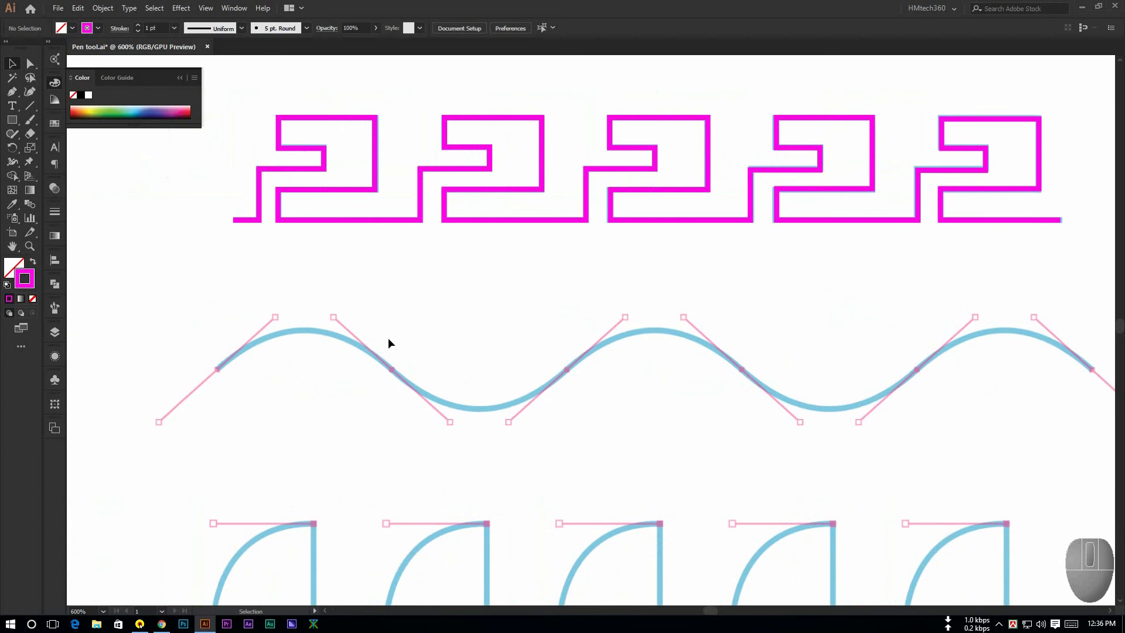
# Step: Start a Pen path at the wave template's left end with a smooth anchor whose handles match the template's first handle pair
pyautogui.press('p')
pyautogui.scroll(2, 213, 377)
pyautogui.moveTo(213, 377); pyautogui.dragTo(365, 358)
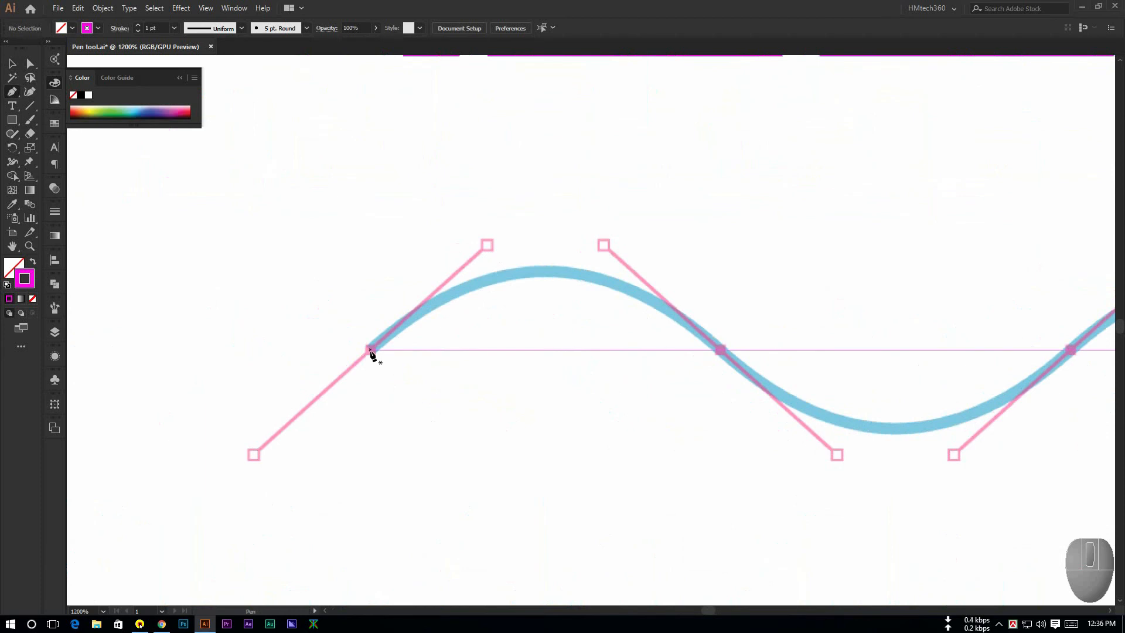
pyautogui.click(371, 351)
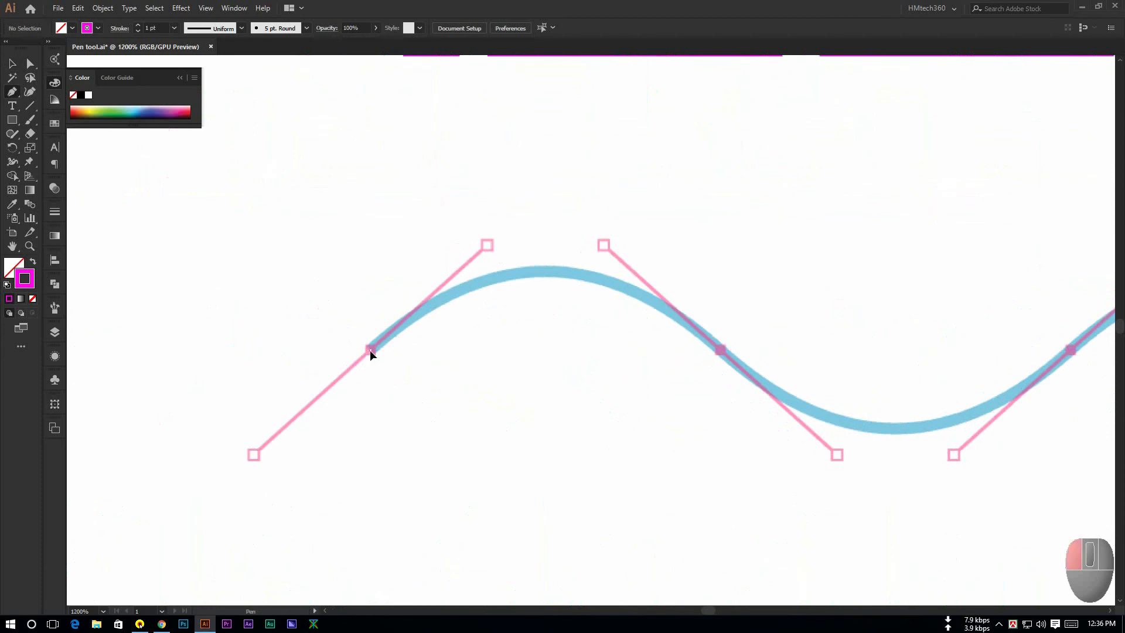
pyautogui.moveTo(377, 343); pyautogui.dragTo(431, 296)
pyautogui.moveTo(487, 244); pyautogui.dragTo(488, 244)
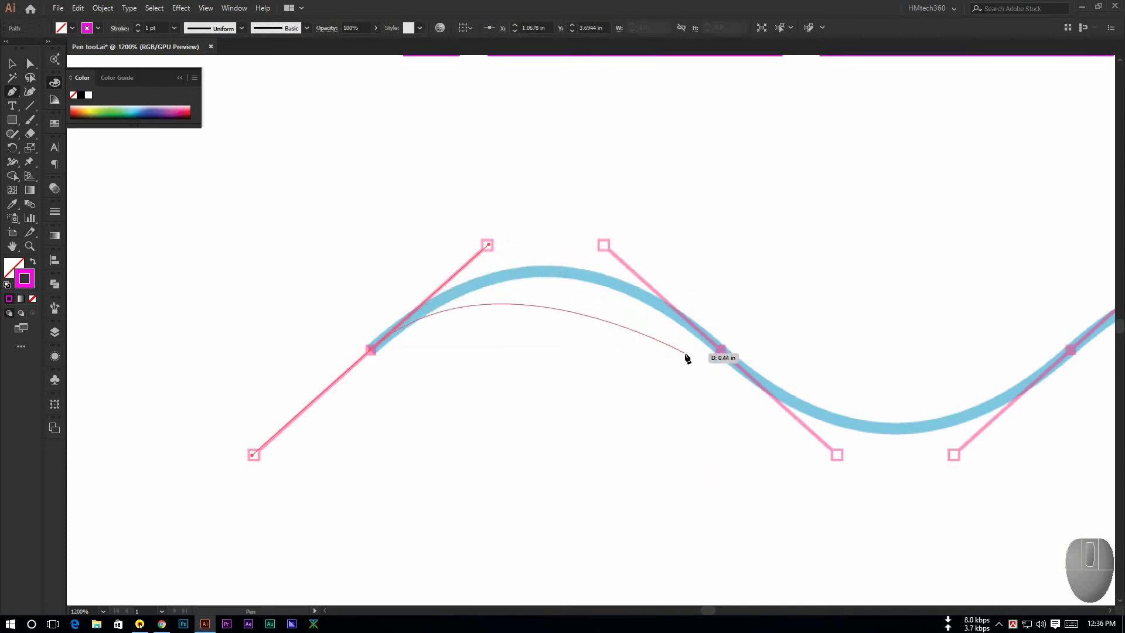
# Step: Trace the wave's first crest and first trough, placing smooth anchors whose direction handles match the template's handle pairs
pyautogui.moveTo(730, 346); pyautogui.dragTo(761, 426)
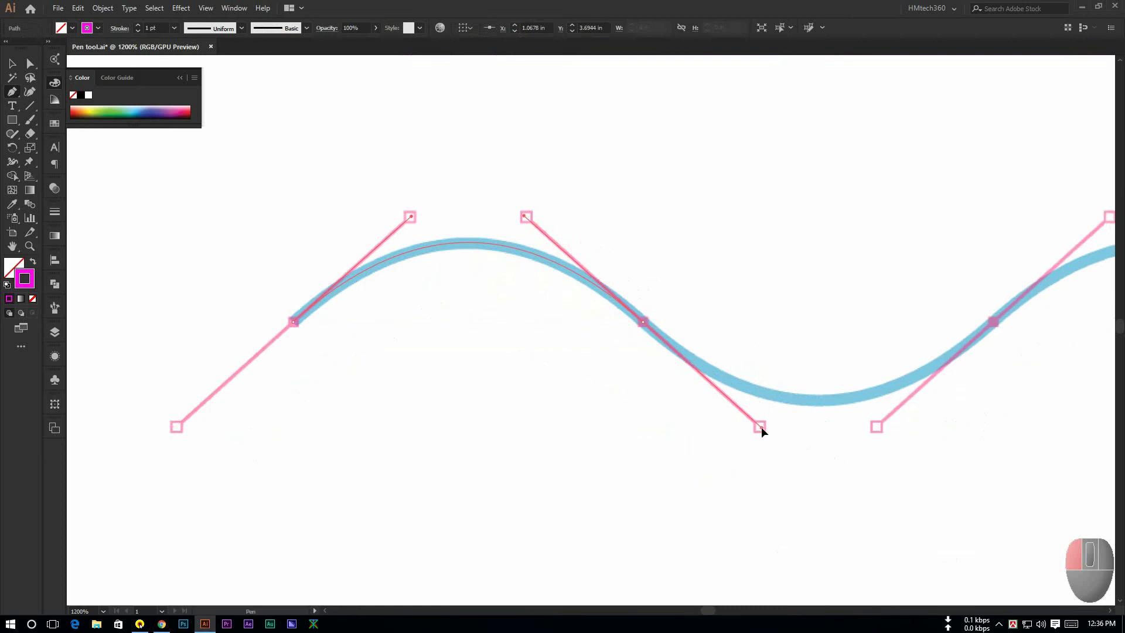
pyautogui.moveTo(761, 427); pyautogui.dragTo(761, 427)
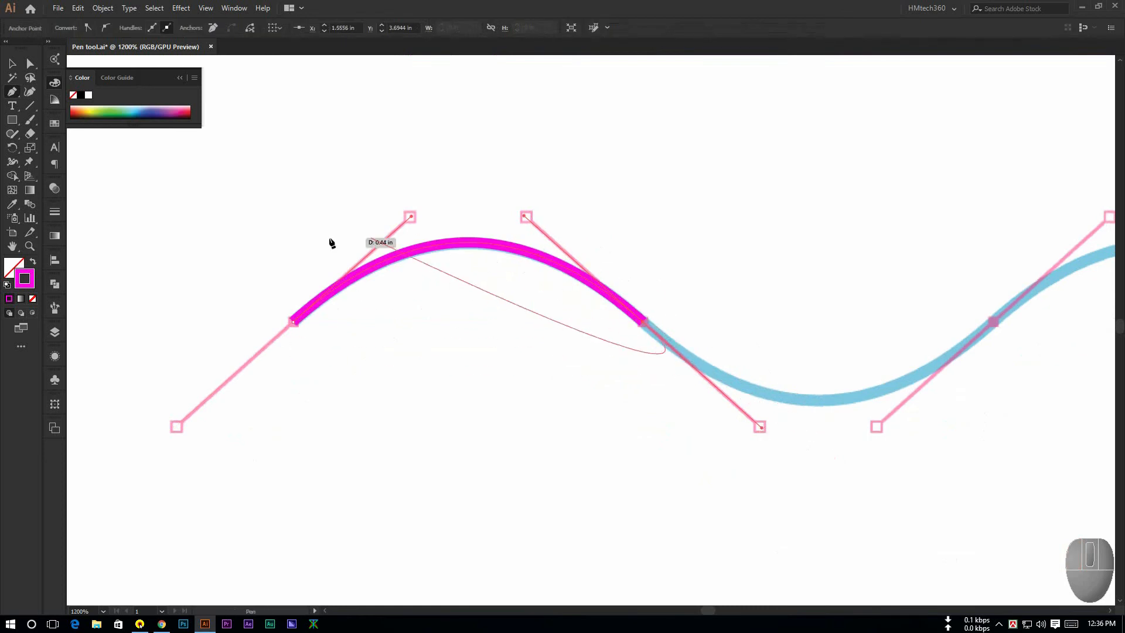
pyautogui.press('space')
pyautogui.moveTo(799, 397); pyautogui.dragTo(422, 369)
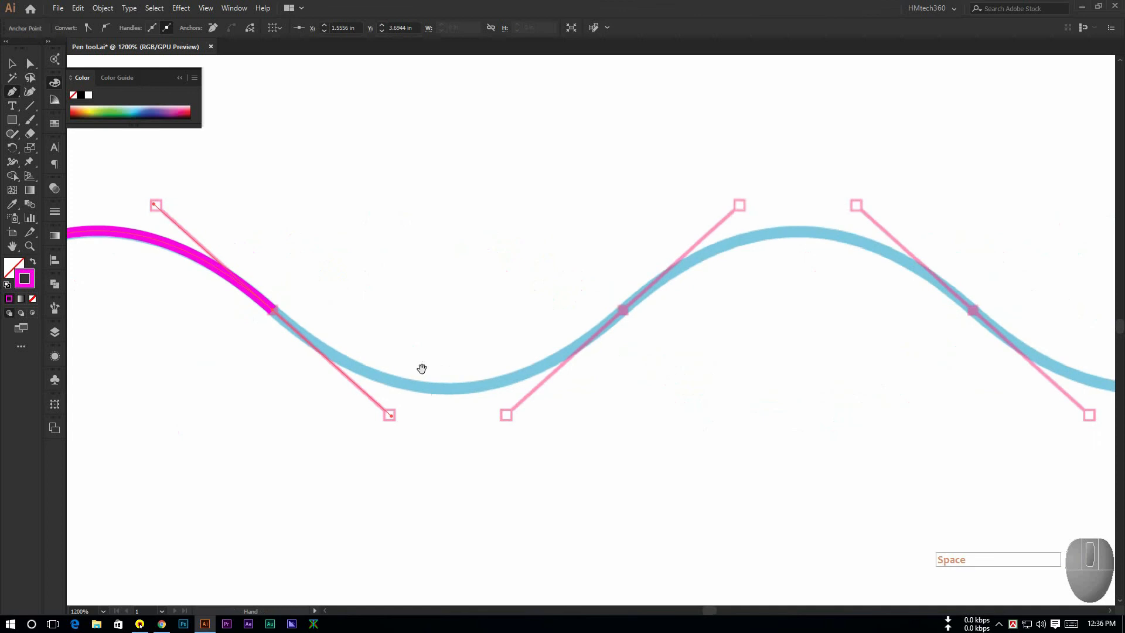
pyautogui.moveTo(623, 310); pyautogui.dragTo(743, 202)
# Step: Trace the wave's second crest and second trough with smooth anchors matching the template's handles
pyautogui.press('space')
pyautogui.moveTo(806, 244); pyautogui.dragTo(488, 211)
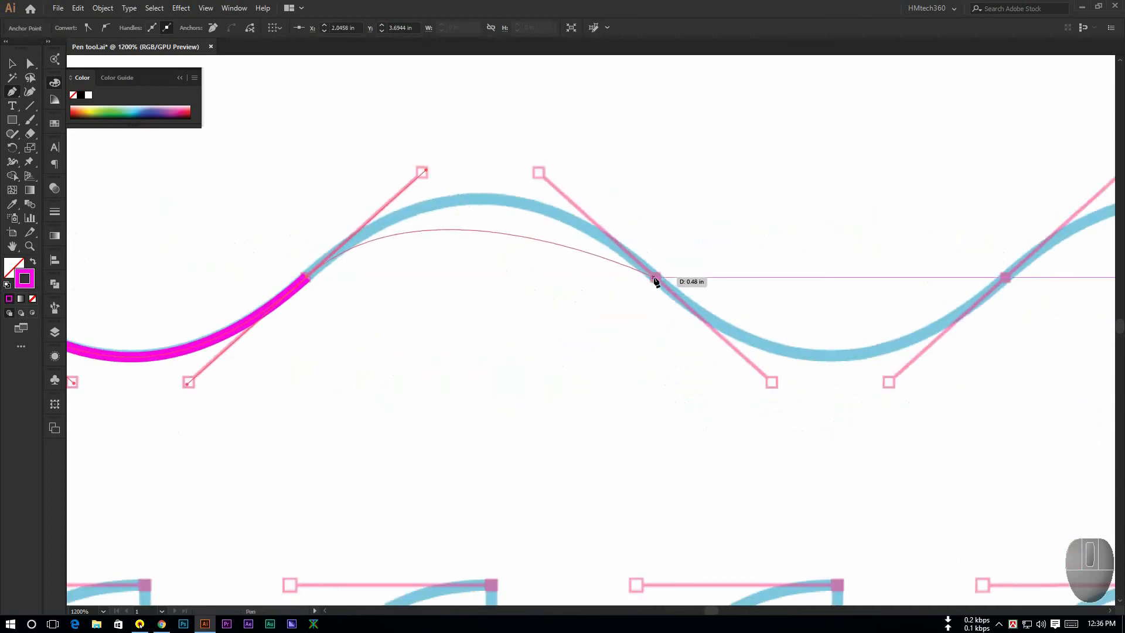
pyautogui.moveTo(656, 277); pyautogui.dragTo(447, 401)
pyautogui.press('space')
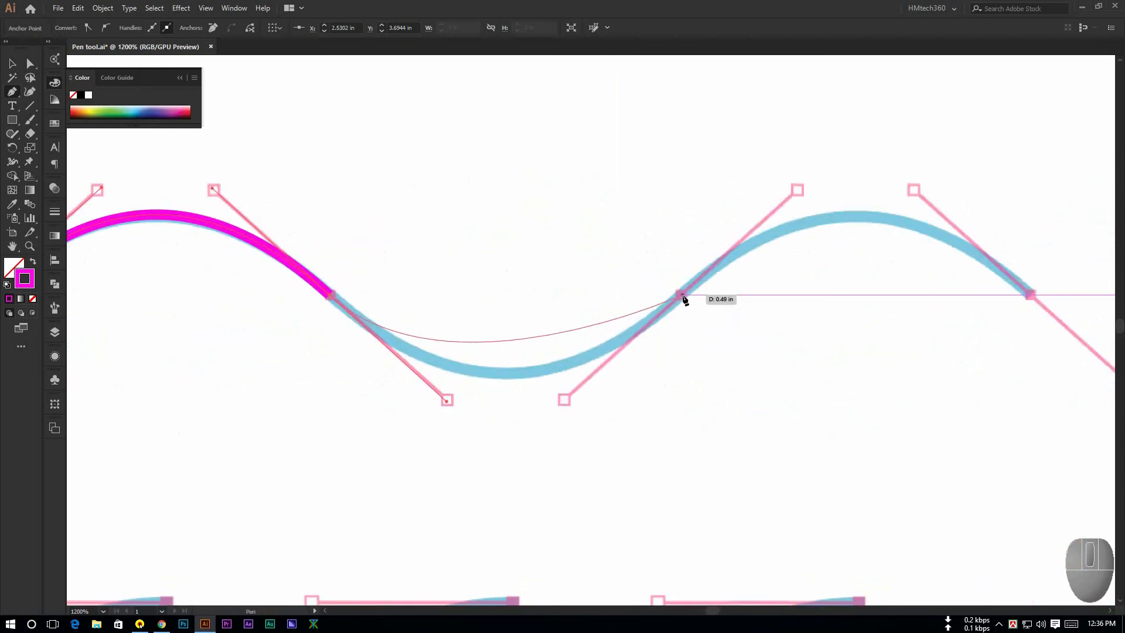
pyautogui.moveTo(683, 298); pyautogui.dragTo(533, 163)
# Step: Trace the wave's last crest up to the template's right end with a smooth anchor matching the final handle pair
pyautogui.press('space')
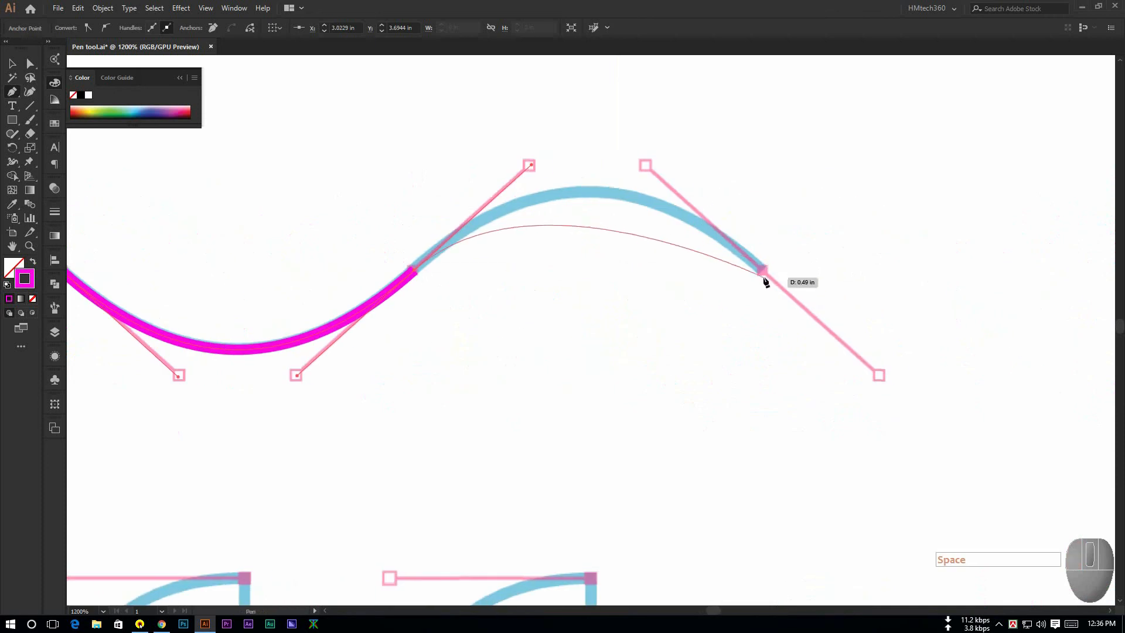
pyautogui.moveTo(762, 270); pyautogui.dragTo(884, 374)
pyautogui.hotkey('ctrl', '-')
pyautogui.hotkey('ctrl', '-')
pyautogui.hotkey('ctrl', '-')
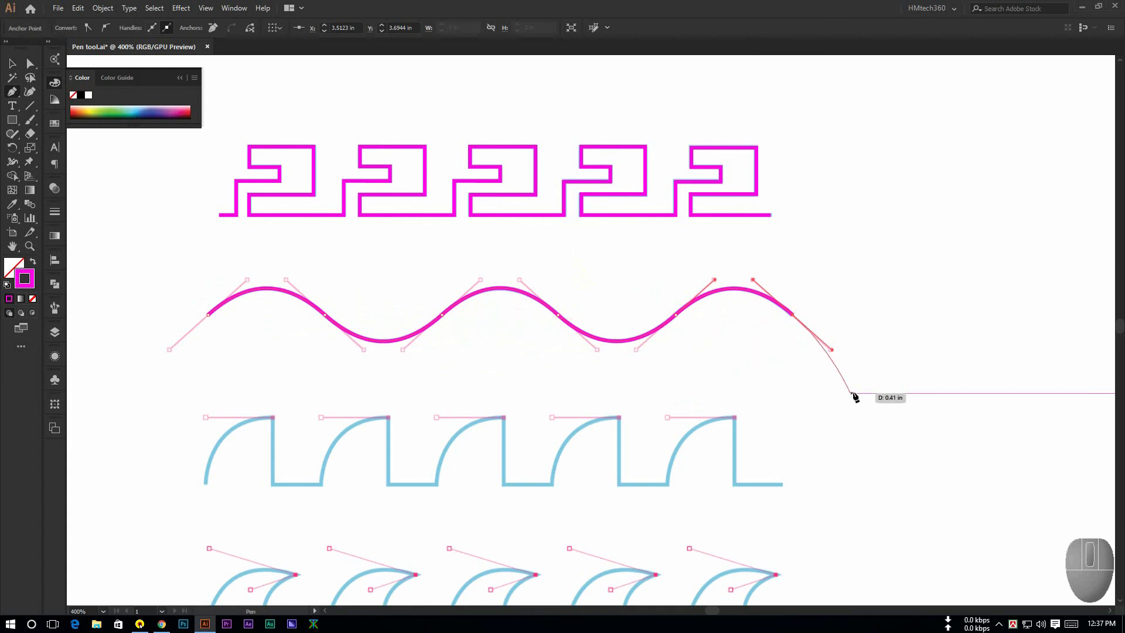
# Step: Start a new Pen path at the left end of the arc-and-step template and trace its first arc up to the top corner
pyautogui.press('space')
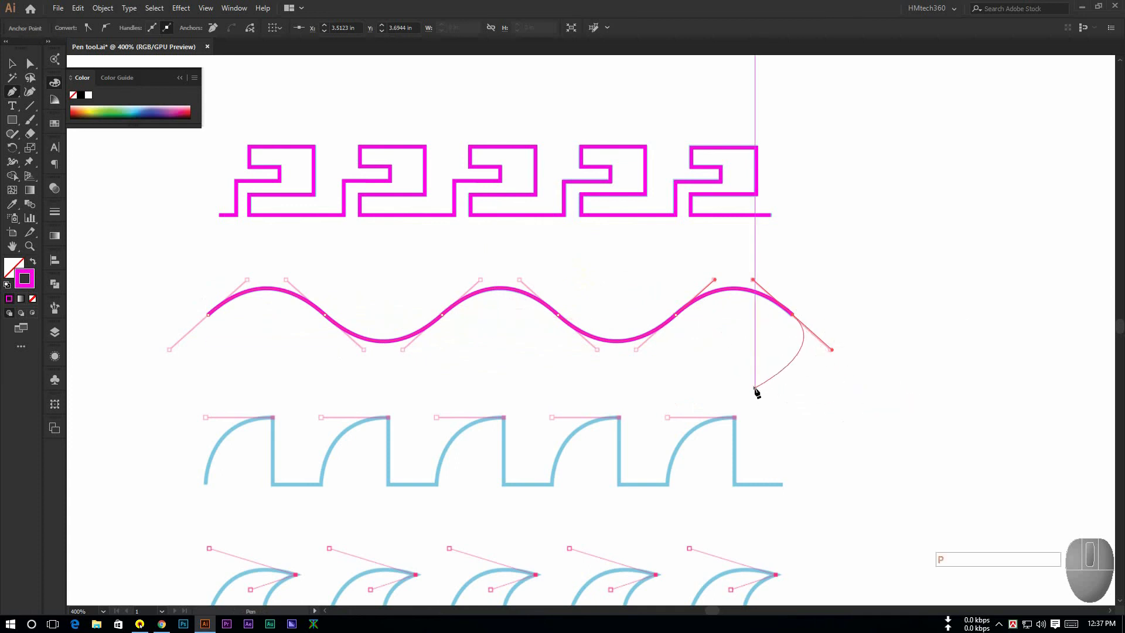
pyautogui.moveTo(500, 456); pyautogui.dragTo(560, 359)
pyautogui.scroll(1, 480, 352)
pyautogui.press('space')
pyautogui.moveTo(324, 354); pyautogui.dragTo(469, 344)
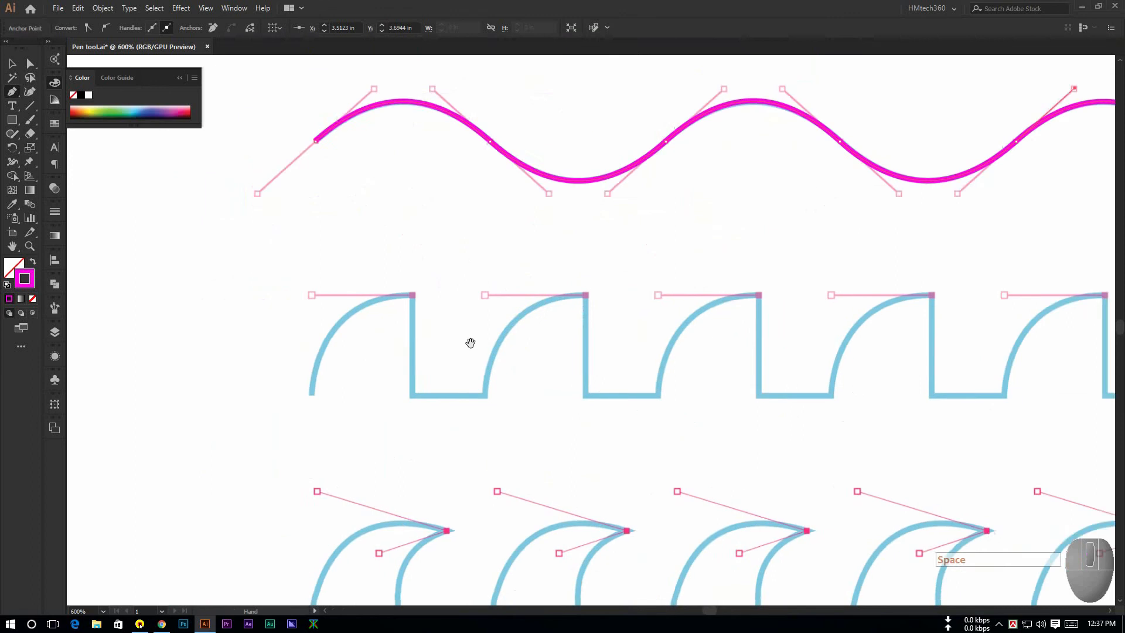
pyautogui.scroll(1, 355, 368)
pyautogui.press('space')
pyautogui.moveTo(375, 324); pyautogui.dragTo(369, 340)
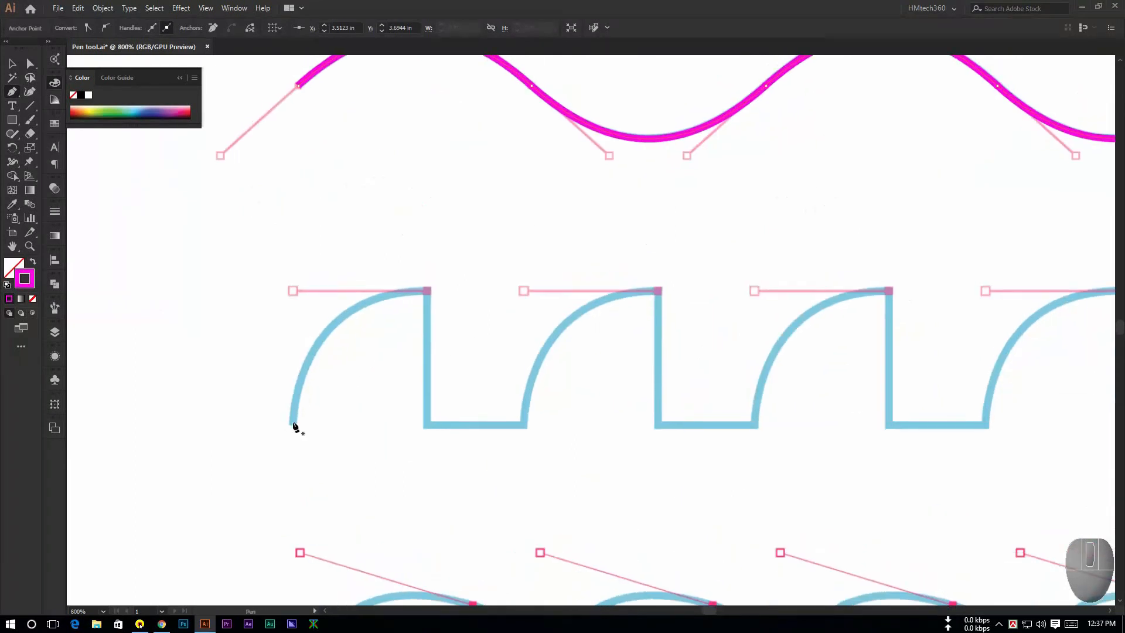
pyautogui.scroll(-1, 293, 423)
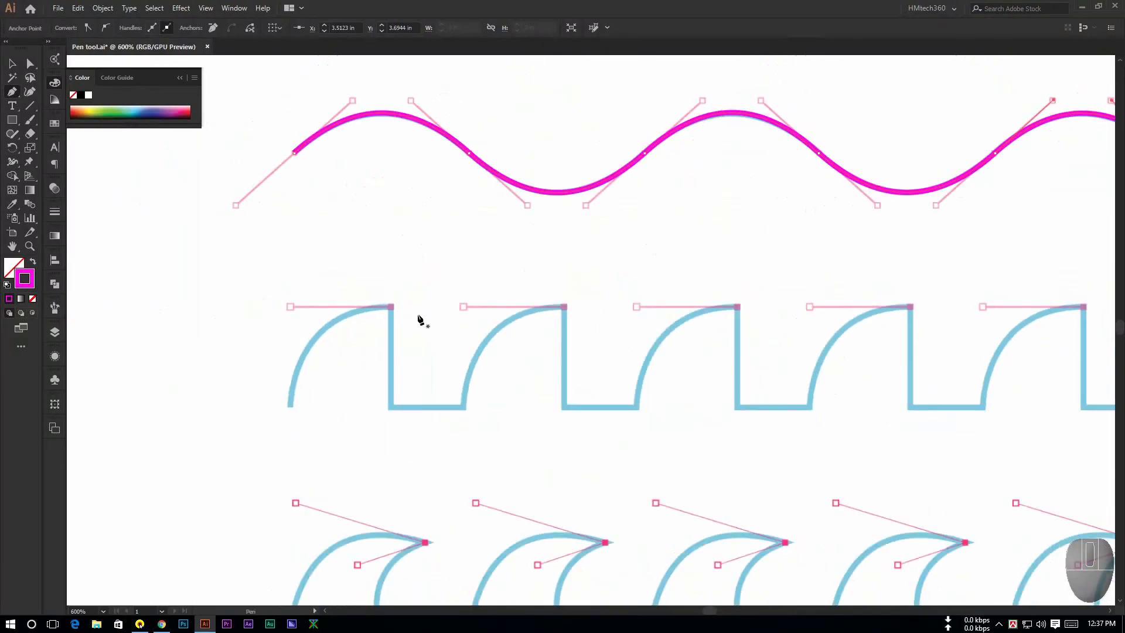
pyautogui.click(290, 408)
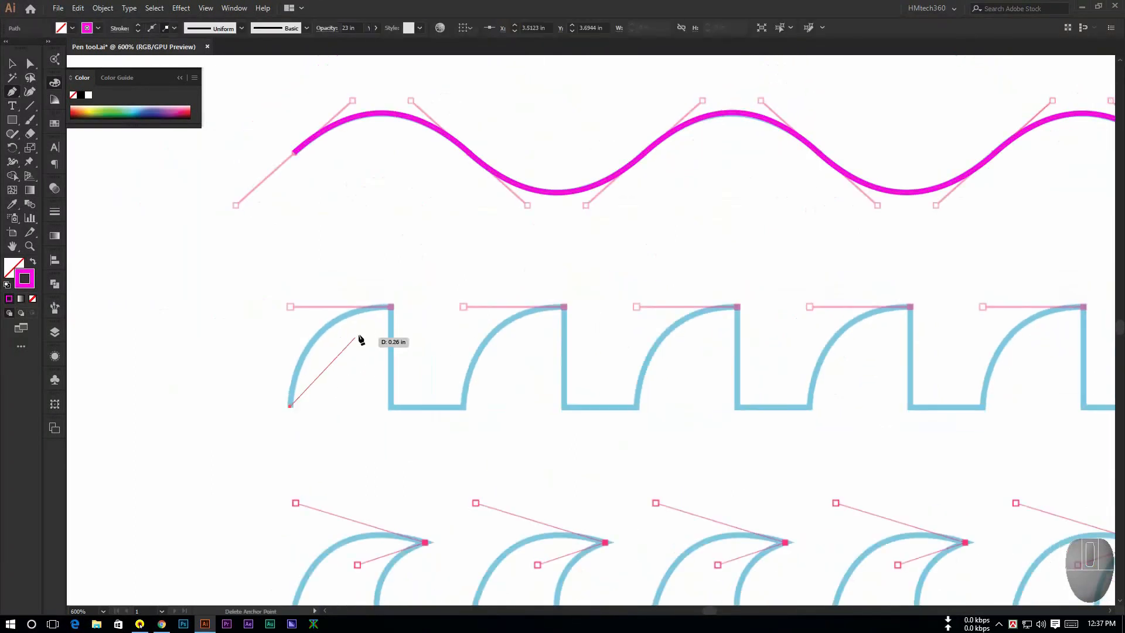
pyautogui.moveTo(391, 311); pyautogui.dragTo(494, 311)
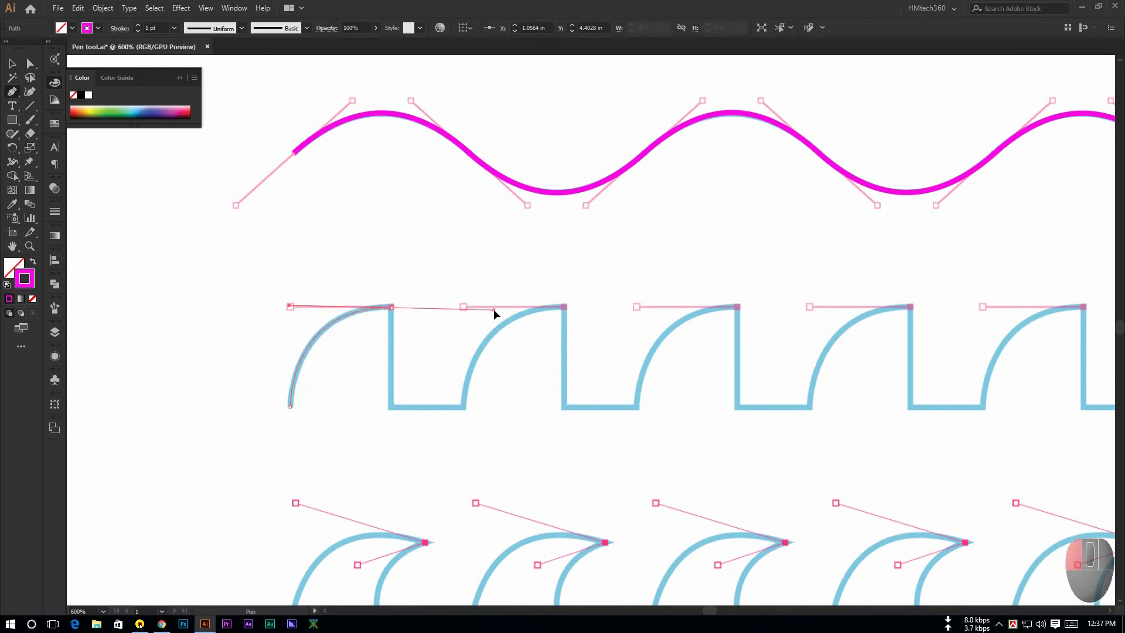
pyautogui.moveTo(493, 309); pyautogui.dragTo(493, 308)
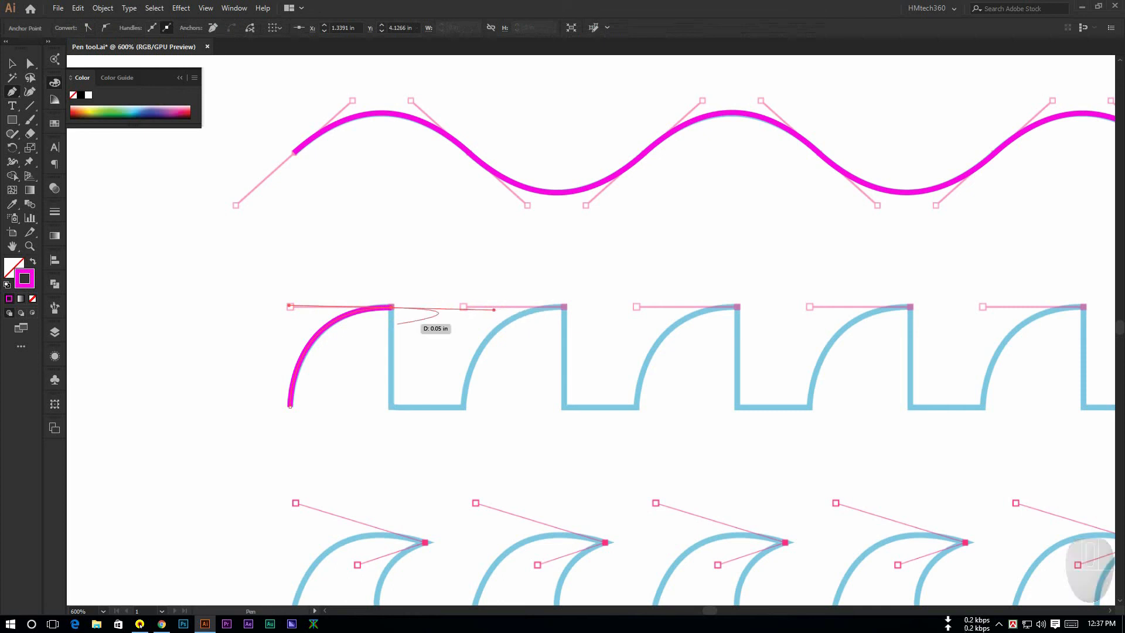
# Step: Try to draw the first motif's vertical segment straight from the smooth top anchor, and undo that segment
pyautogui.click(392, 407)
pyautogui.moveTo(388, 333); pyautogui.dragTo(393, 368)
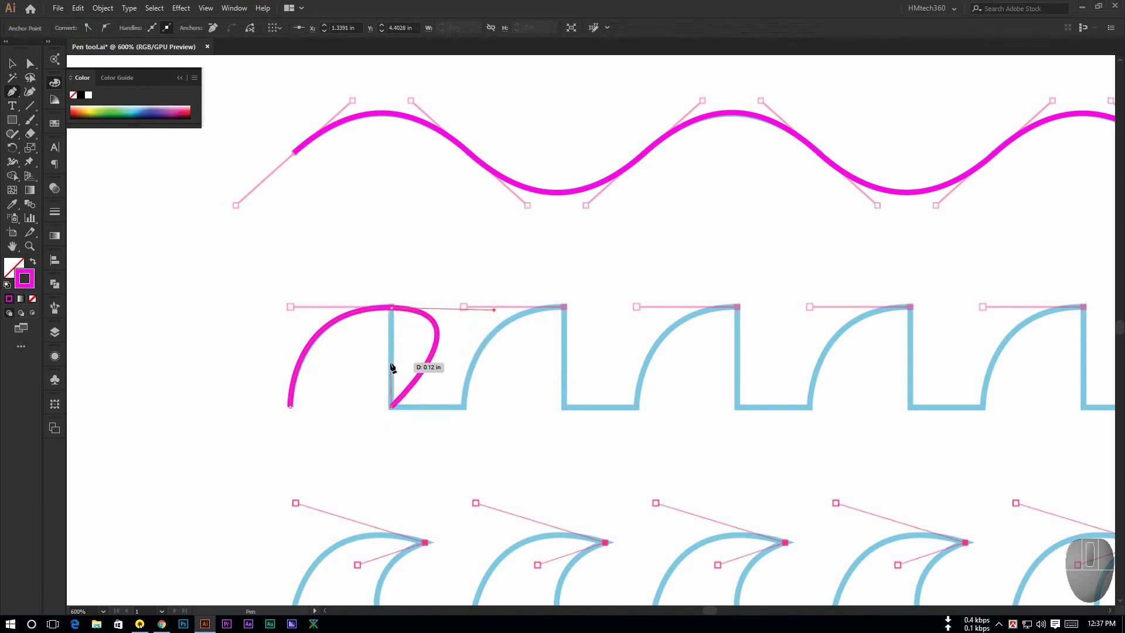
pyautogui.scroll(1, 392, 367)
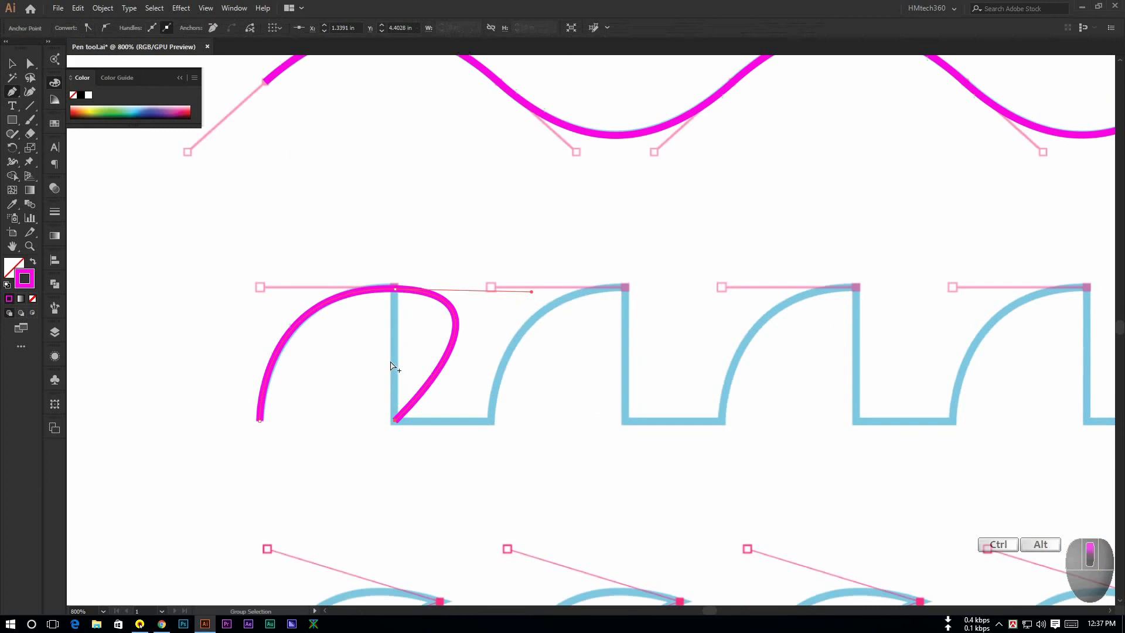
pyautogui.hotkey('ctrl', 'z')
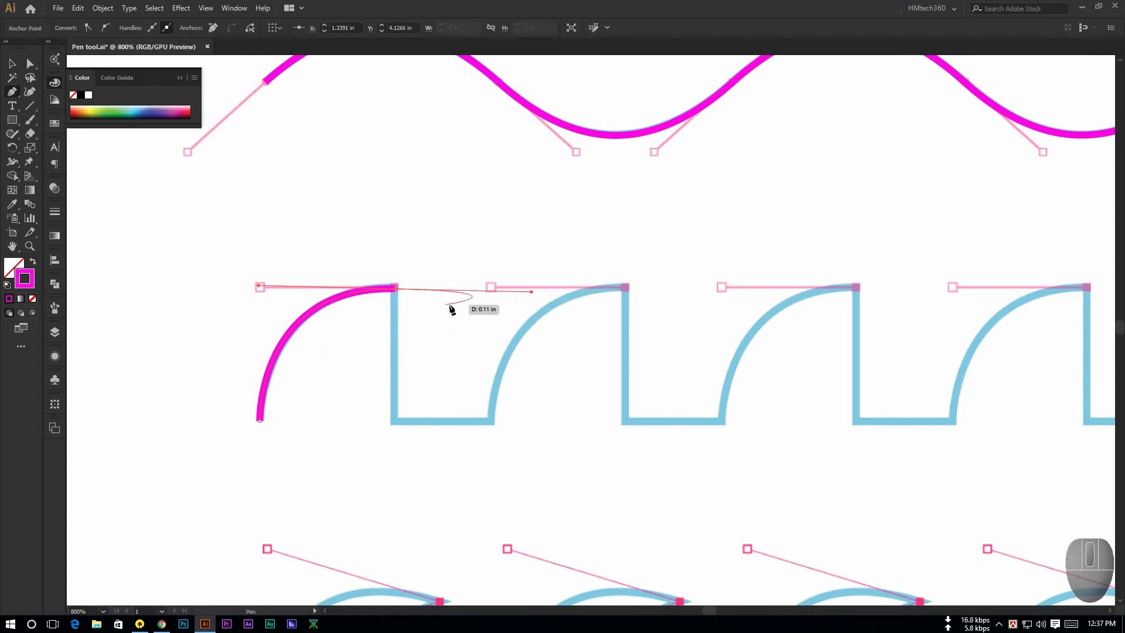
# Step: Remove the top anchor's outgoing handle and trace the first motif's straight vertical and base segments
pyautogui.keyDown('alt'); pyautogui.click(395, 289); pyautogui.keyUp('alt')
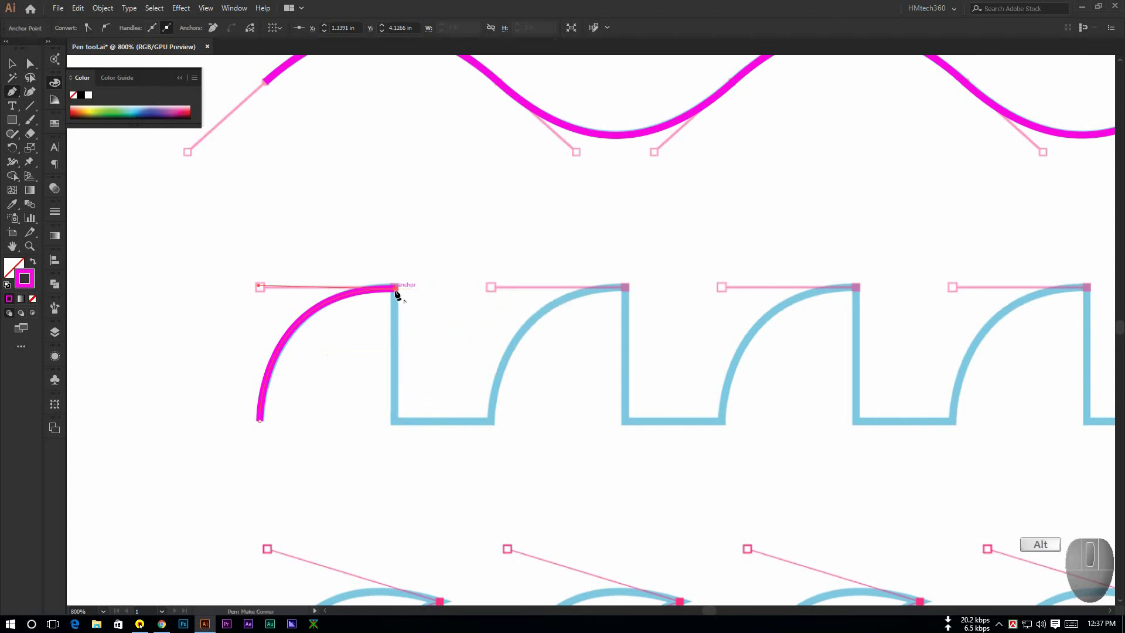
pyautogui.click(397, 422)
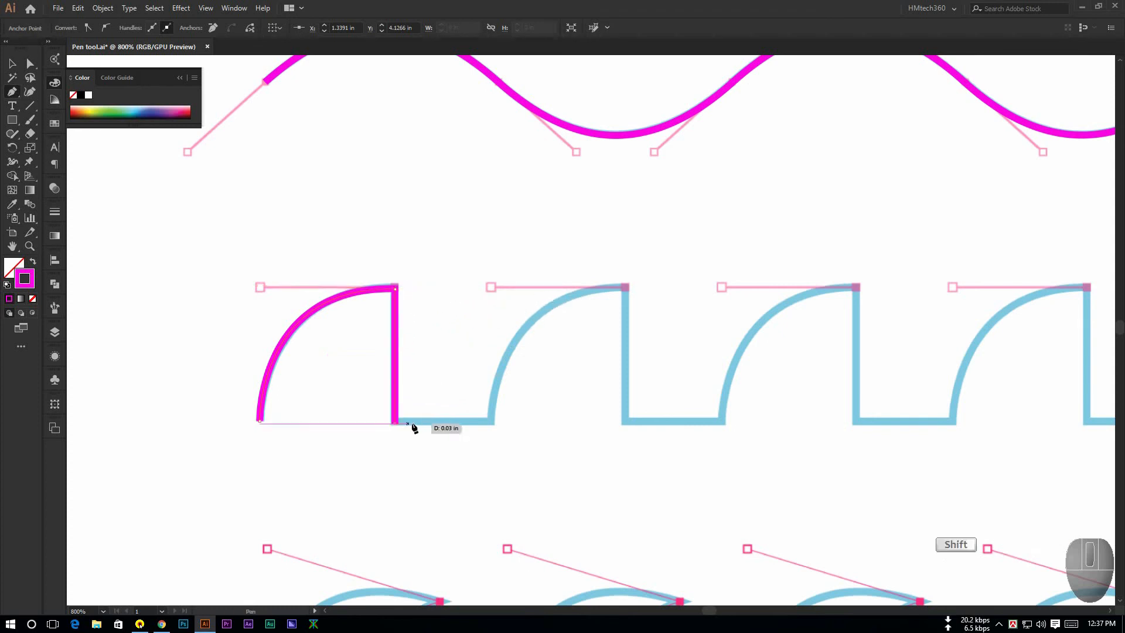
pyautogui.click(492, 423)
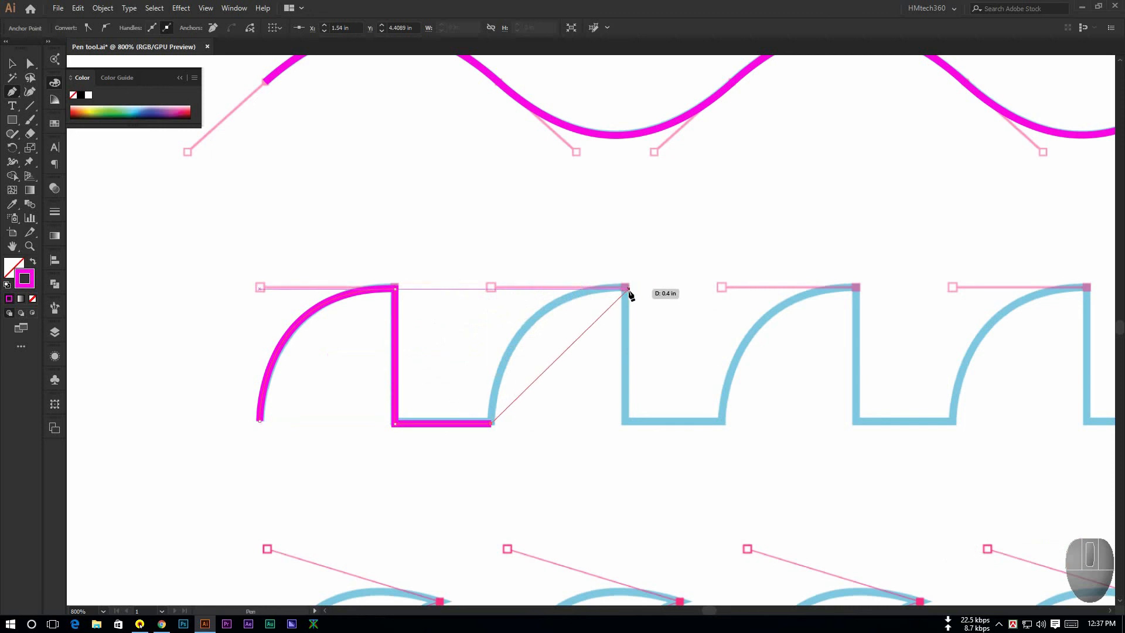
# Step: Trace the second motif's arc, convert its top anchor to a corner, and add its vertical and base segments
pyautogui.moveTo(627, 288); pyautogui.dragTo(768, 290)
pyautogui.click(624, 289)
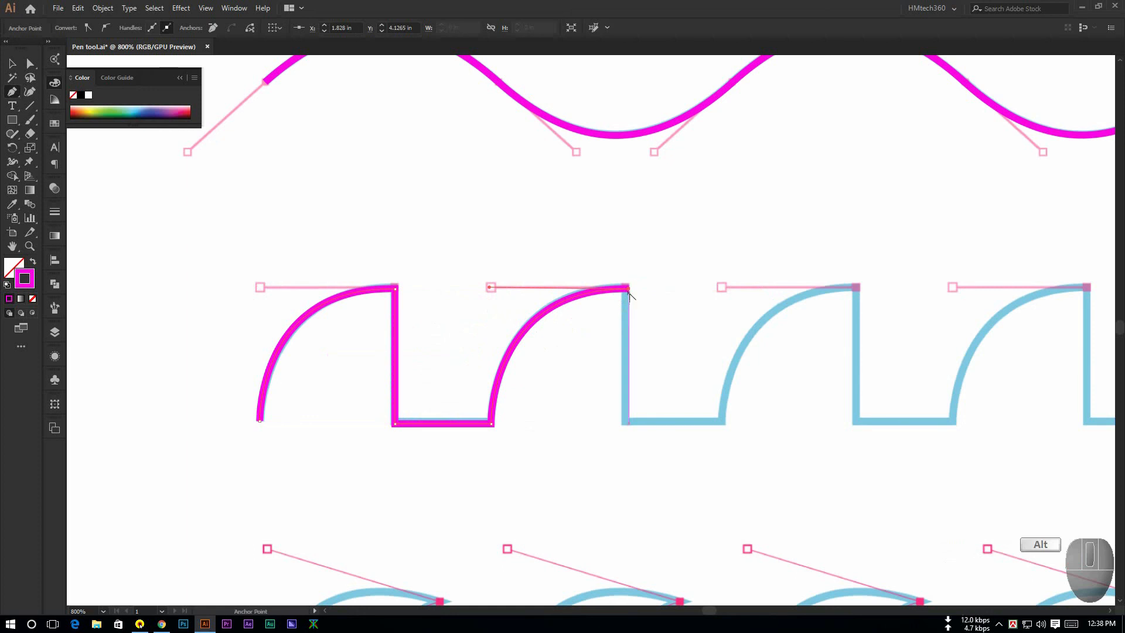
pyautogui.click(626, 423)
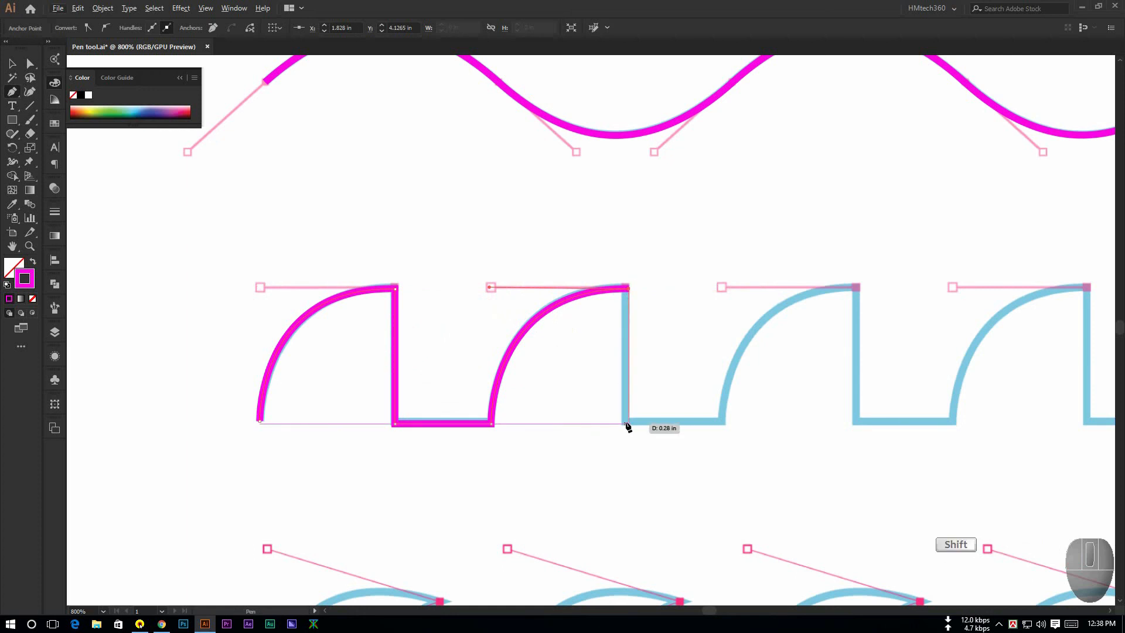
pyautogui.click(722, 423)
# Step: Trace the third motif's arc with a corner at its top, followed by its straight vertical and base segments
pyautogui.press('space')
pyautogui.moveTo(722, 423); pyautogui.dragTo(249, 395)
pyautogui.moveTo(383, 258)
pyautogui.mouseDown()
pyautogui.moveTo(510, 272)
pyautogui.moveTo(527, 260)
pyautogui.moveTo(516, 259)
pyautogui.mouseUp()
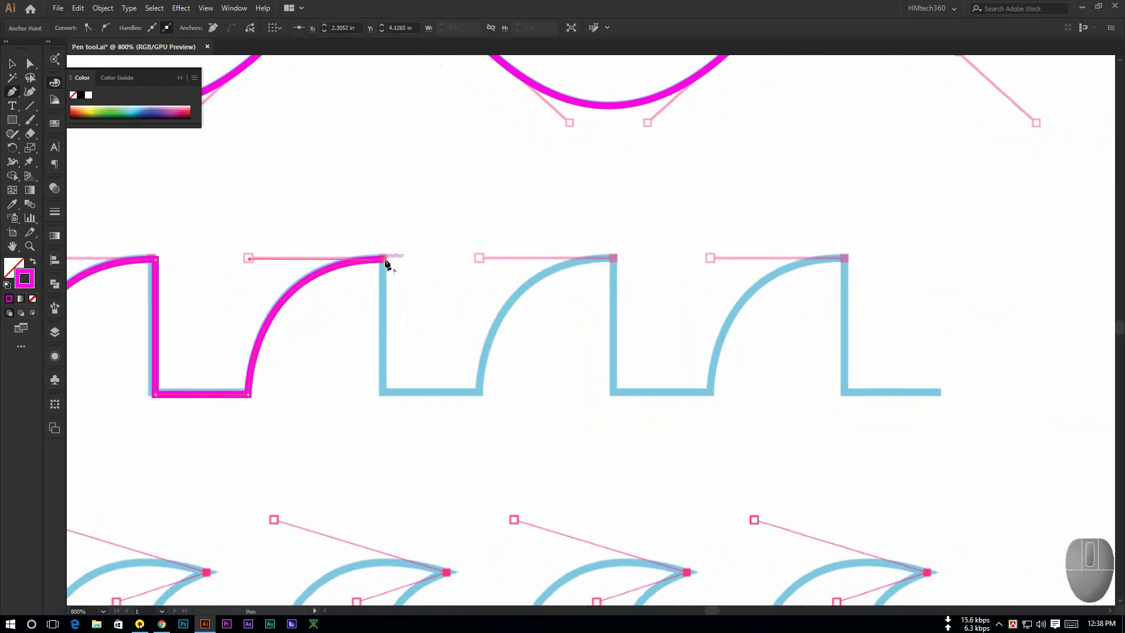
pyautogui.click(382, 392)
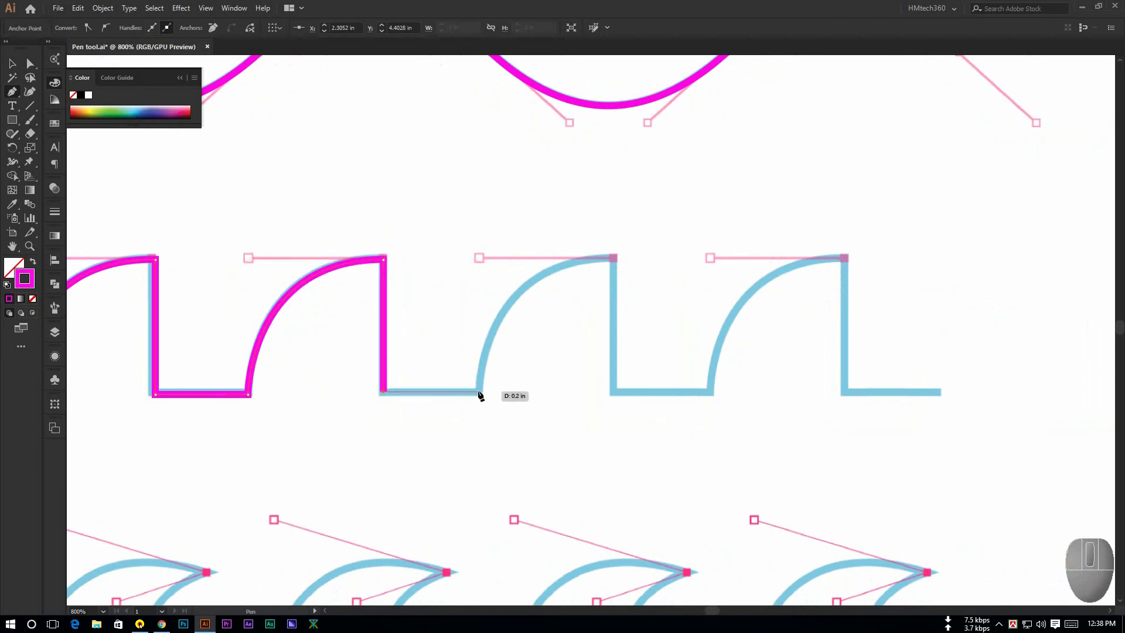
pyautogui.click(478, 392)
# Step: Trace the fourth motif's arc, drop its outgoing handle, and draw the straight vertical and base segments
pyautogui.moveTo(613, 257); pyautogui.dragTo(744, 259)
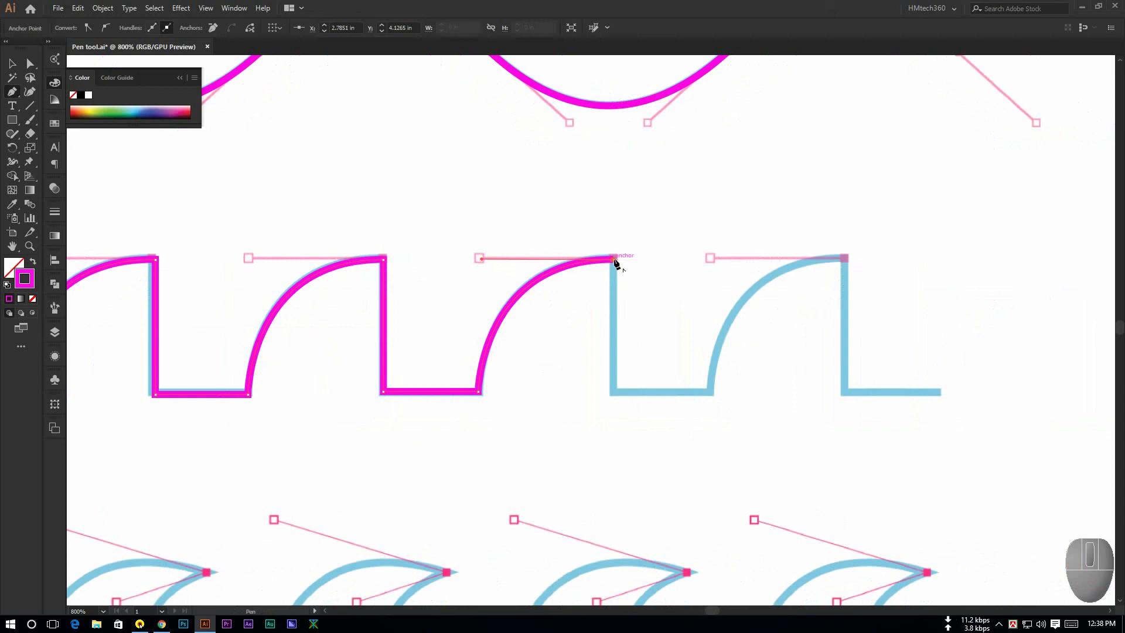
pyautogui.click(614, 259)
pyautogui.keyDown('shift'); pyautogui.click(615, 393); pyautogui.keyUp('shift')
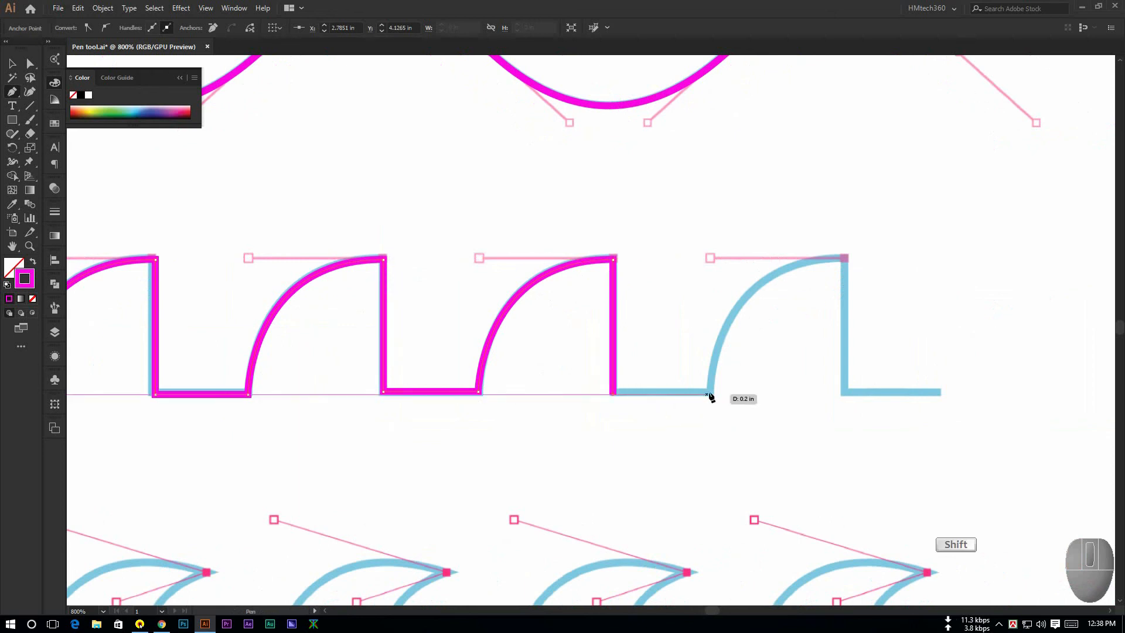
pyautogui.keyDown('shift'); pyautogui.click(710, 392); pyautogui.keyUp('shift')
# Step: Trace the fifth motif's arc, vertical and base to the right end of the template, and end the path
pyautogui.press('space')
pyautogui.moveTo(809, 329); pyautogui.dragTo(633, 343)
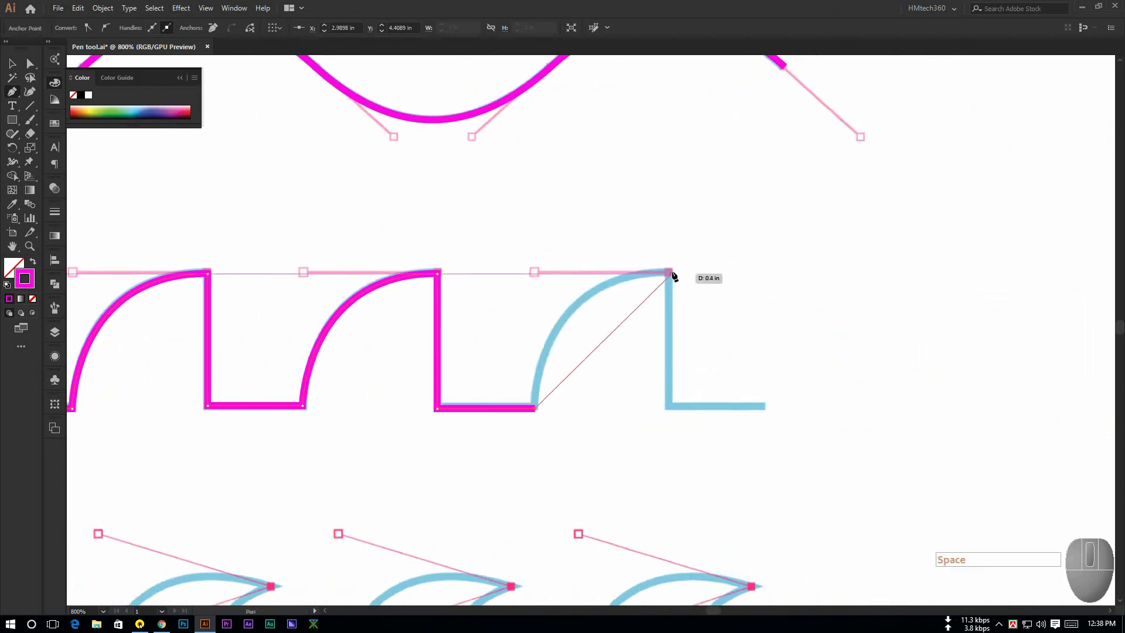
pyautogui.moveTo(672, 271); pyautogui.dragTo(813, 272)
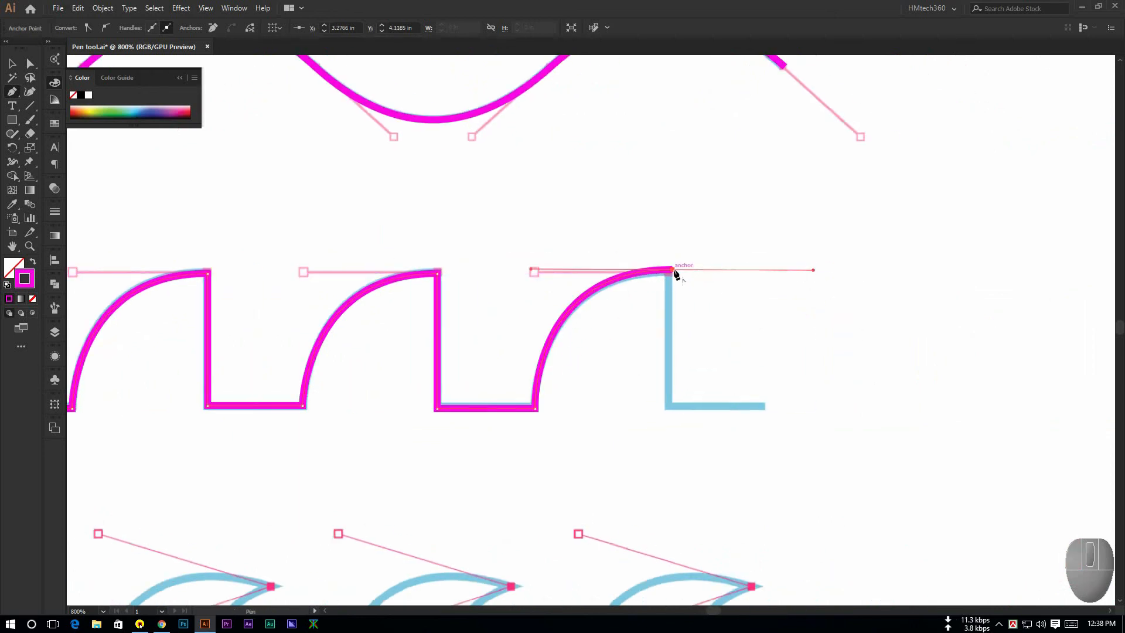
pyautogui.click(672, 271)
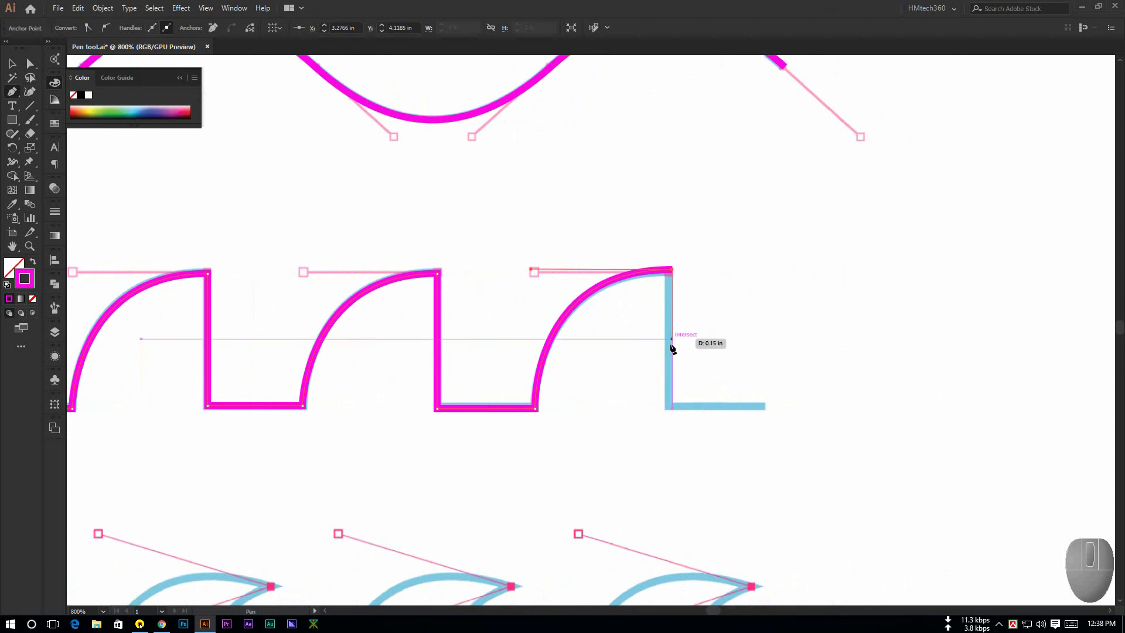
pyautogui.keyDown('shift'); pyautogui.click(669, 406); pyautogui.keyUp('shift')
pyautogui.keyDown('shift'); pyautogui.click(766, 408); pyautogui.keyUp('shift')
pyautogui.hotkey('ctrl', 'alt', 'space')
pyautogui.keyDown('ctrl'); pyautogui.keyDown('alt'); pyautogui.click(762, 403); pyautogui.keyUp('alt'); pyautogui.keyUp('ctrl')
pyautogui.keyDown('ctrl'); pyautogui.keyDown('alt'); pyautogui.click(762, 403); pyautogui.keyUp('alt'); pyautogui.keyUp('ctrl')
pyautogui.press('space')
pyautogui.moveTo(700, 424); pyautogui.dragTo(738, 357)
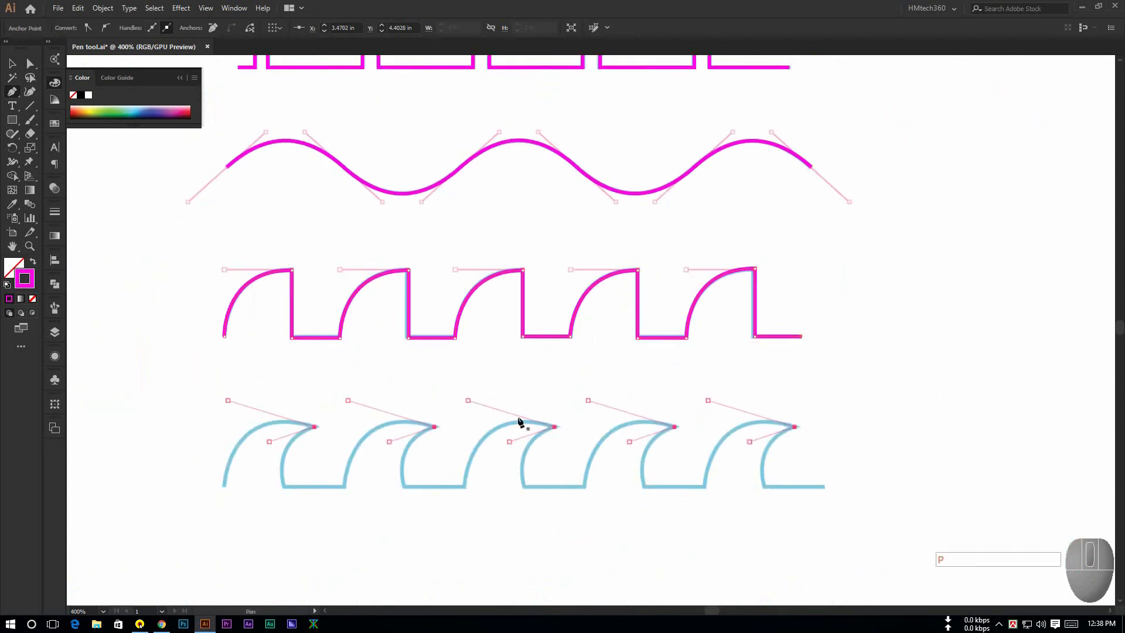
# Step: Adjust the first arc's direction handle with Direct Selection to fit the template, and select the anchor at the second arc's base
pyautogui.moveTo(372, 438); pyautogui.dragTo(432, 369)
pyautogui.keyDown('ctrl'); pyautogui.click(333, 406); pyautogui.keyUp('ctrl')
pyautogui.press('space')
pyautogui.moveTo(333, 396); pyautogui.dragTo(390, 428)
pyautogui.press('a')
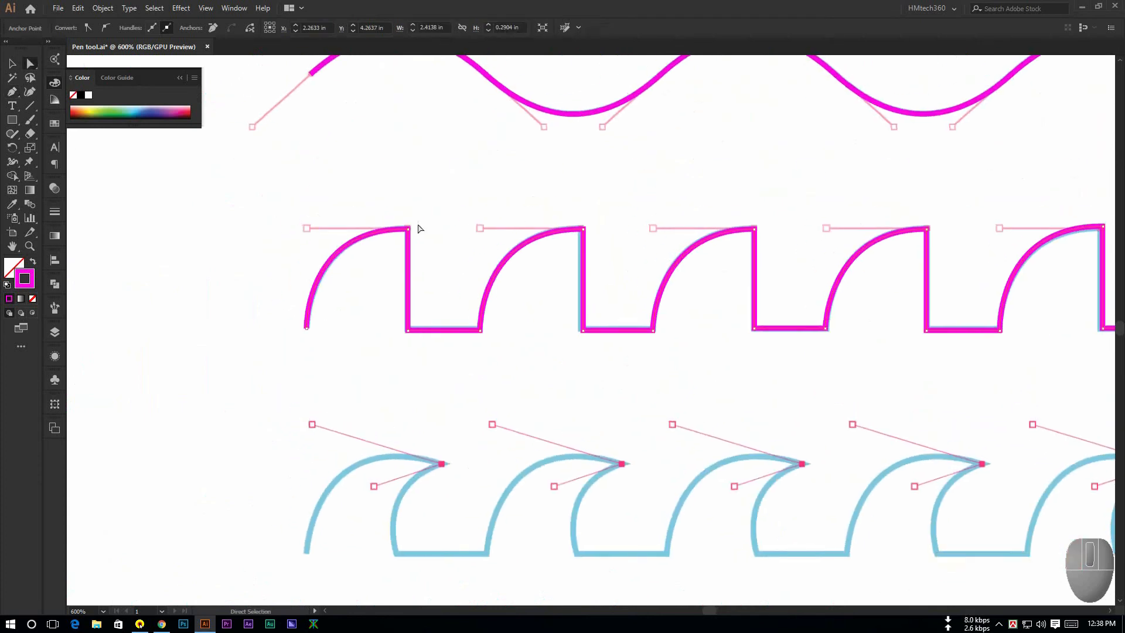
pyautogui.click(365, 235)
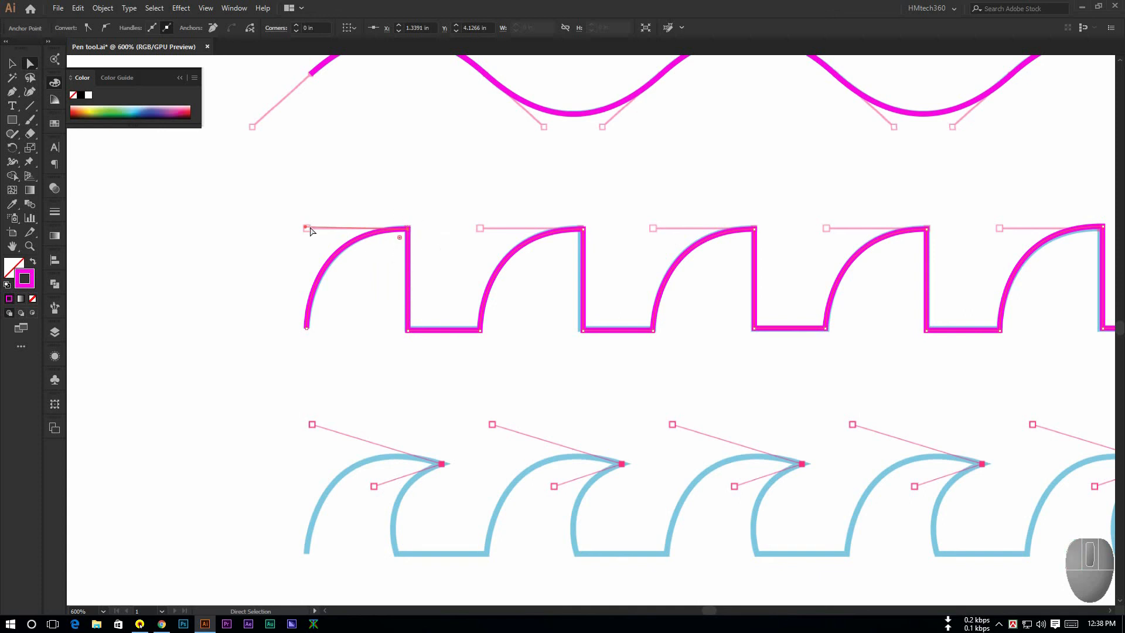
pyautogui.moveTo(306, 228); pyautogui.dragTo(380, 327)
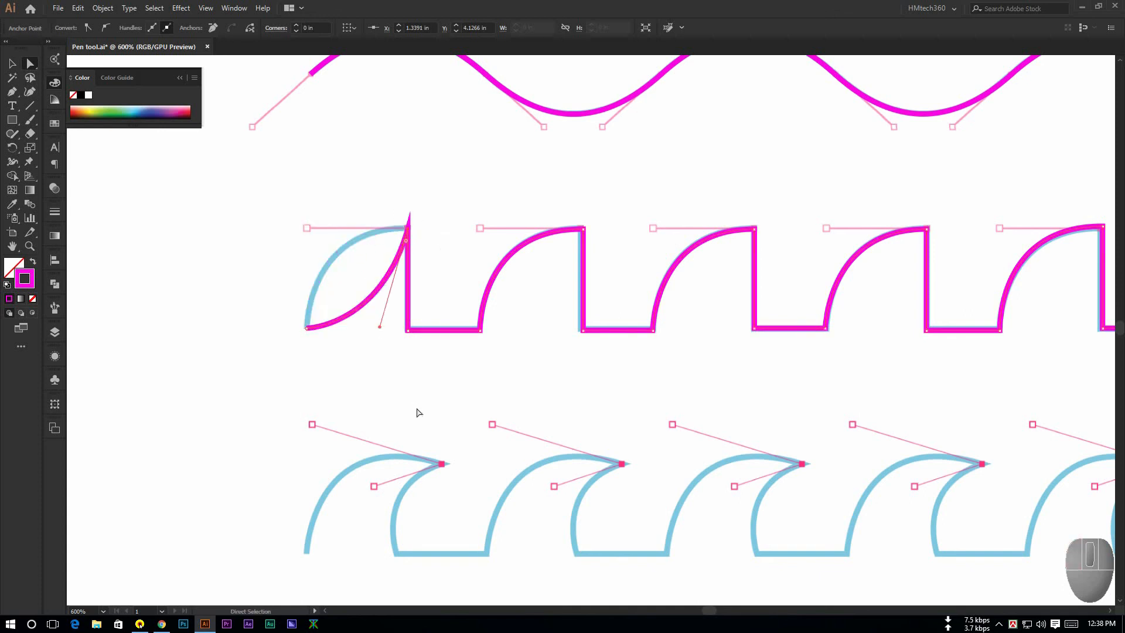
pyautogui.hotkey('ctrl', 'z')
pyautogui.moveTo(306, 228)
pyautogui.mouseDown()
pyautogui.moveTo(322, 269)
pyautogui.moveTo(255, 197)
pyautogui.moveTo(297, 247)
pyautogui.moveTo(307, 230)
pyautogui.mouseUp()
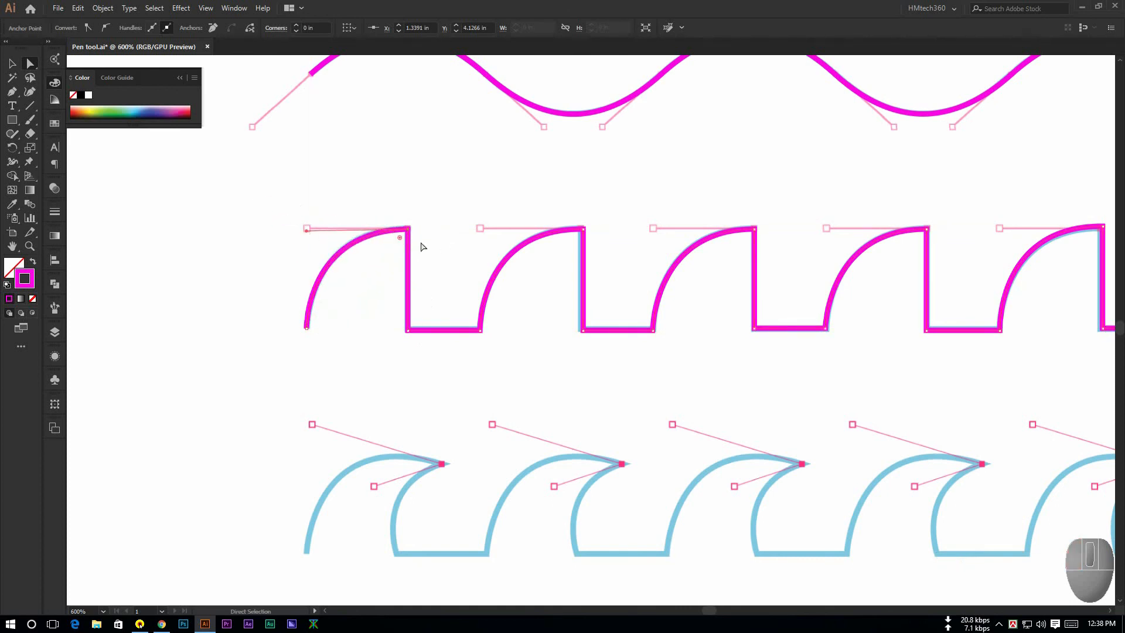
pyautogui.click(480, 330)
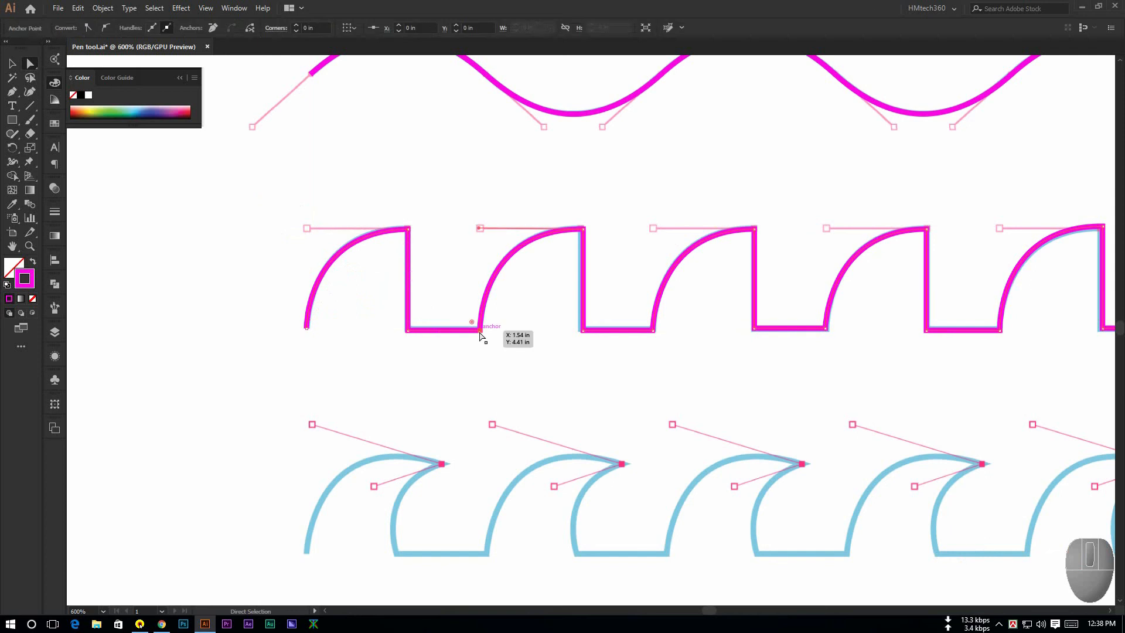
# Step: Start a new Pen path at the wave-crest template's left base end and curve it up to the first crest's tip
pyautogui.moveTo(480, 331)
pyautogui.mouseDown()
pyautogui.moveTo(462, 299)
pyautogui.moveTo(480, 331)
pyautogui.mouseUp()
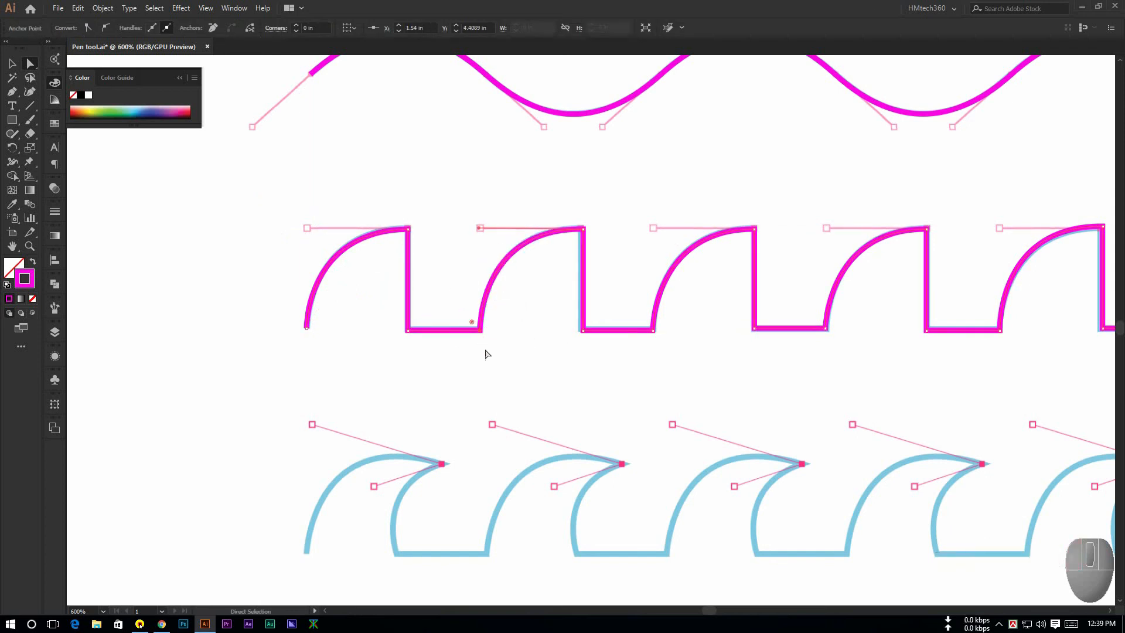
pyautogui.scroll(-5, 492, 328)
pyautogui.hscroll(-3, 504, 288)
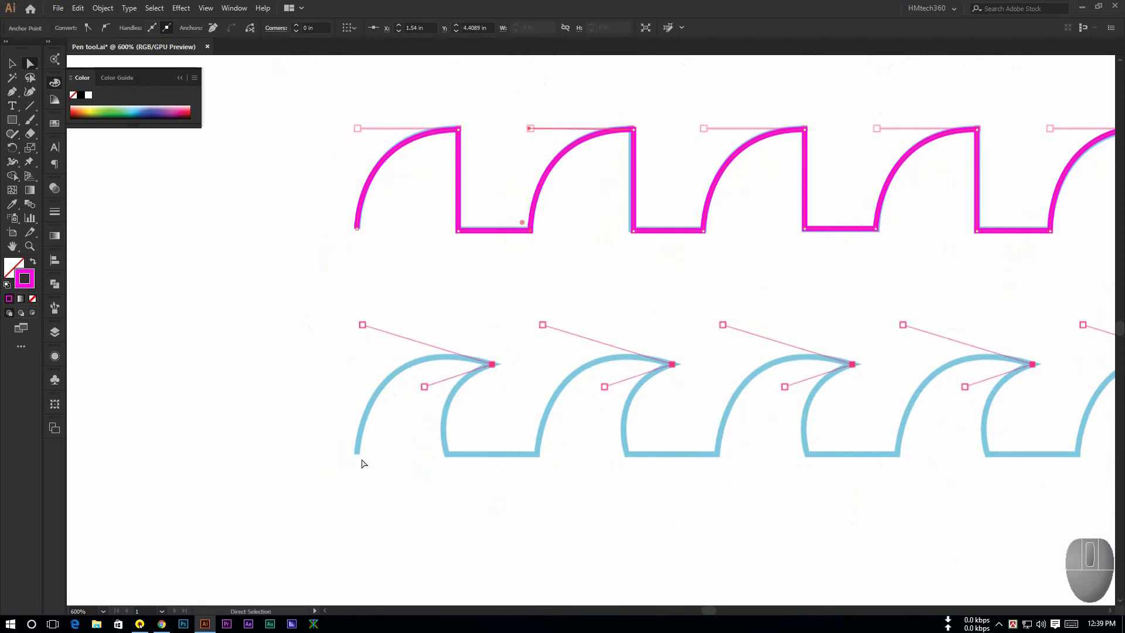
pyautogui.press('p')
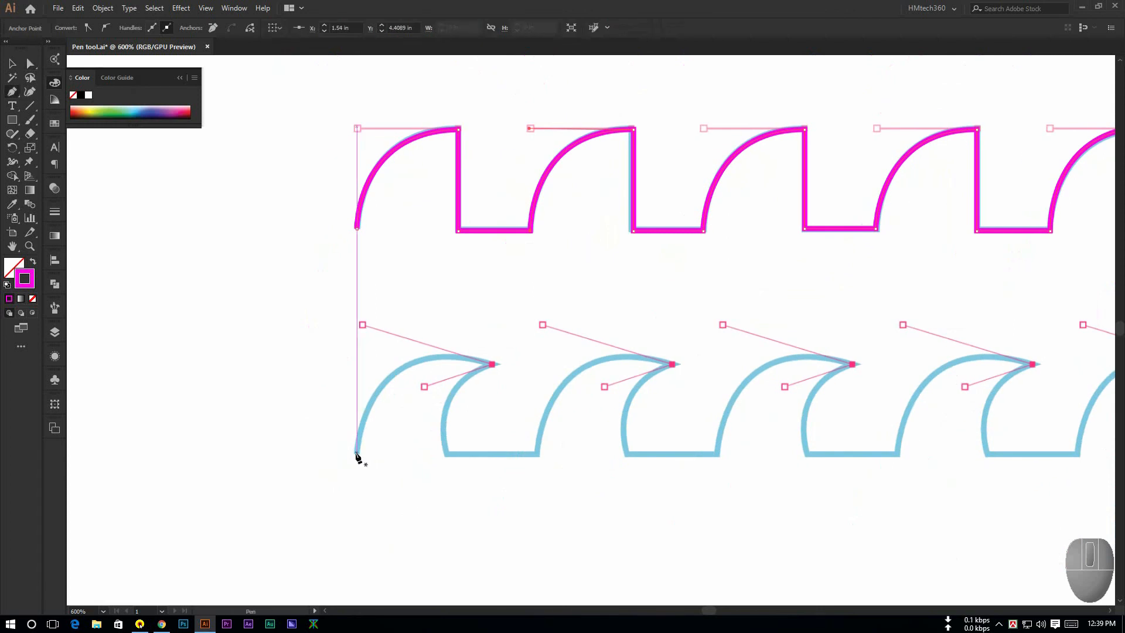
pyautogui.click(357, 452)
pyautogui.moveTo(492, 364); pyautogui.dragTo(625, 405)
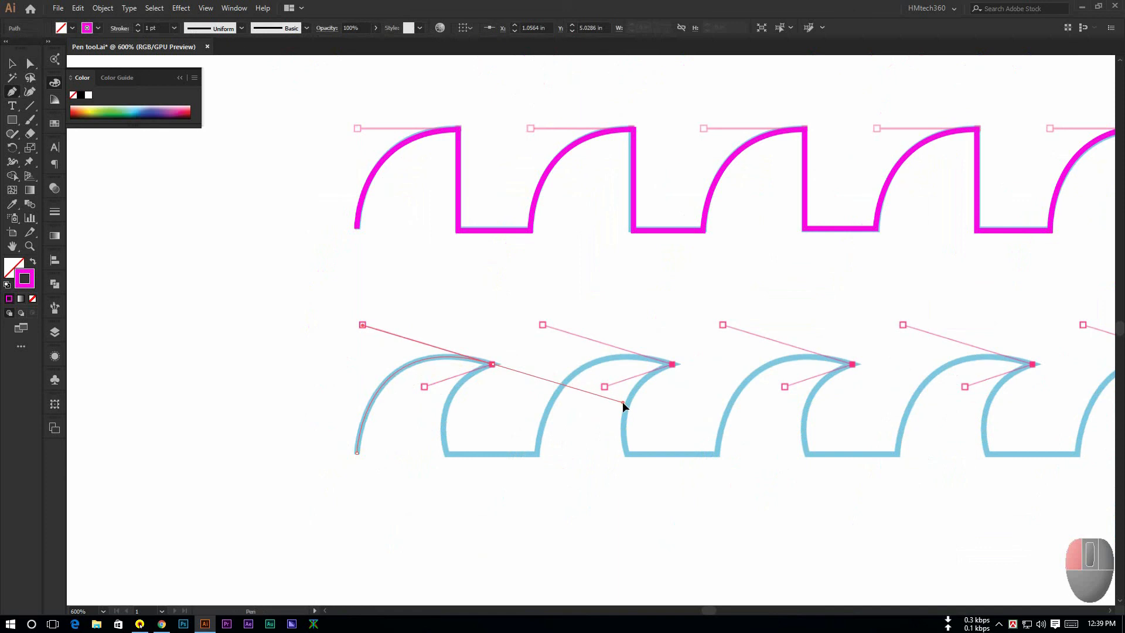
# Step: Redirect the first tip's outgoing handle onto the template's lower handle, and draw the inner curve and straight base segment
pyautogui.moveTo(623, 402); pyautogui.dragTo(622, 402)
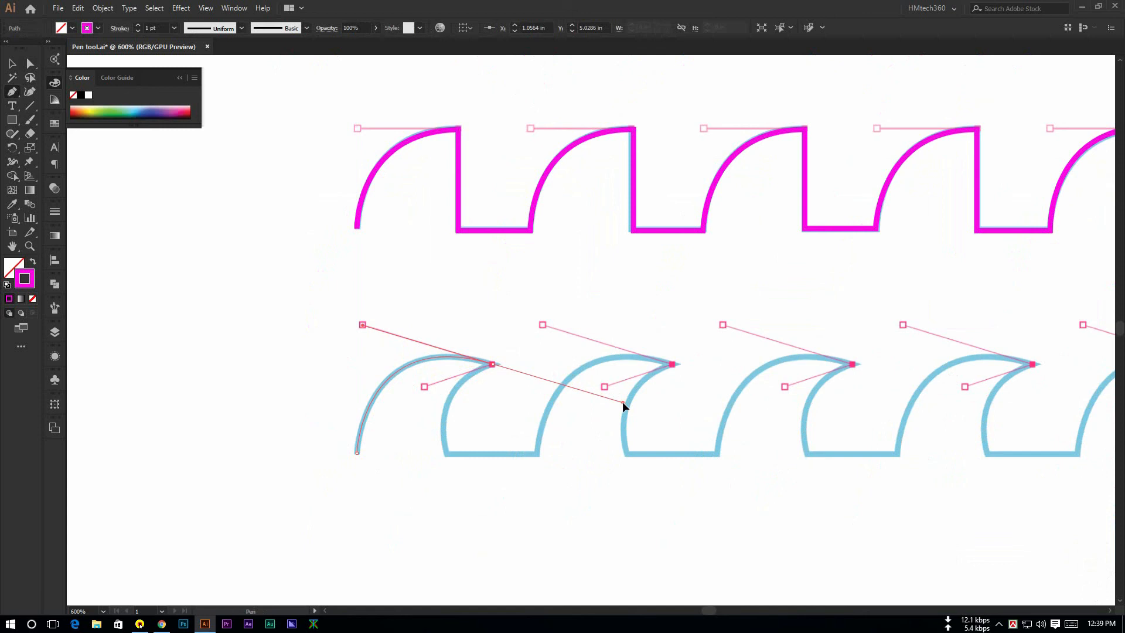
pyautogui.moveTo(622, 402); pyautogui.dragTo(491, 393)
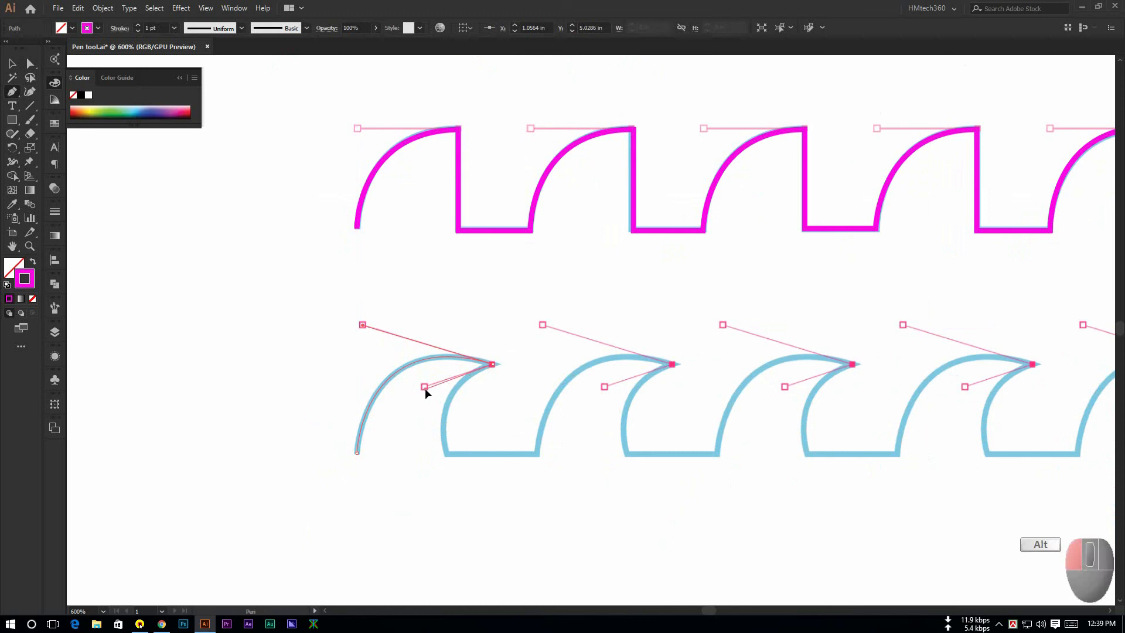
pyautogui.moveTo(424, 386); pyautogui.dragTo(423, 385)
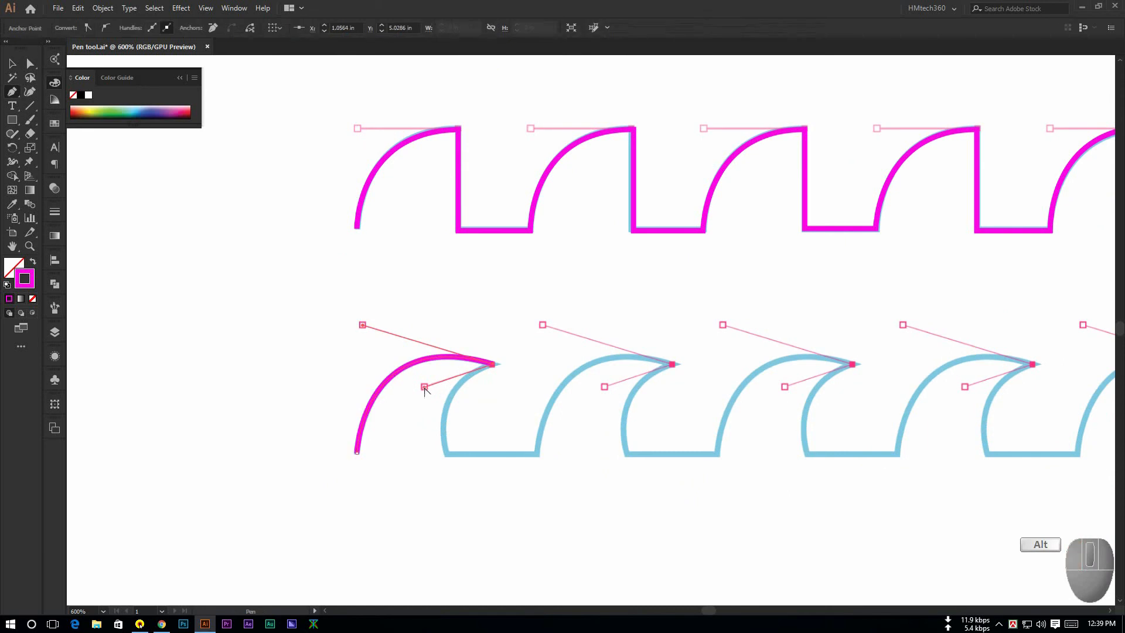
pyautogui.click(447, 454)
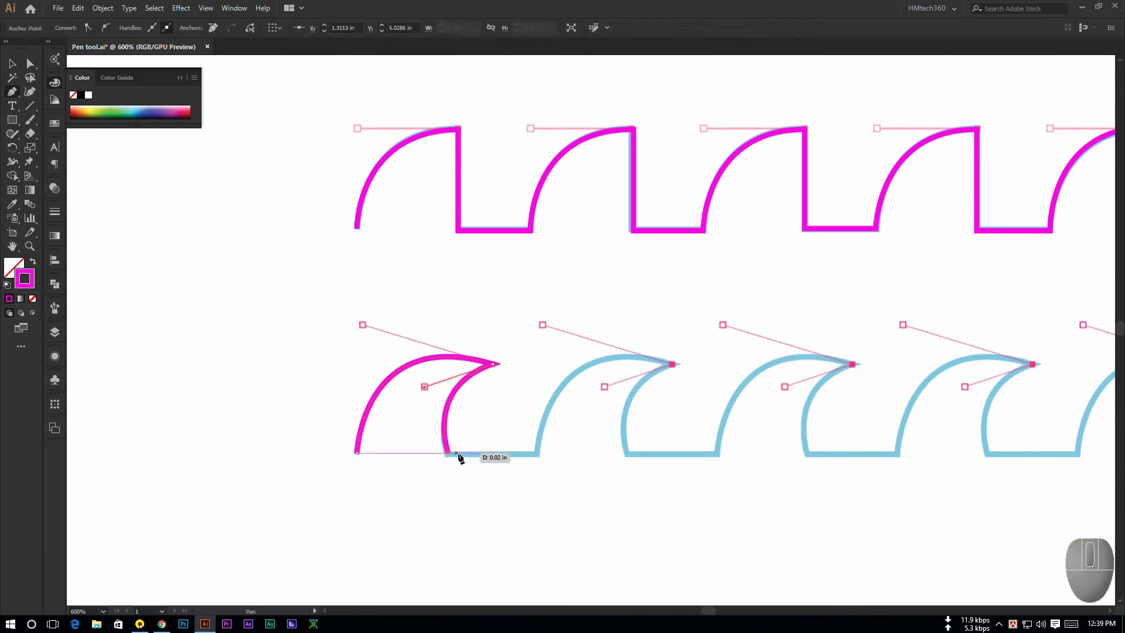
pyautogui.click(539, 453)
# Step: Trace the second crest's outer curve and inner curve with a redirected tip handle, and add a horizontal base about 0.25 in long
pyautogui.moveTo(672, 364); pyautogui.dragTo(480, 315)
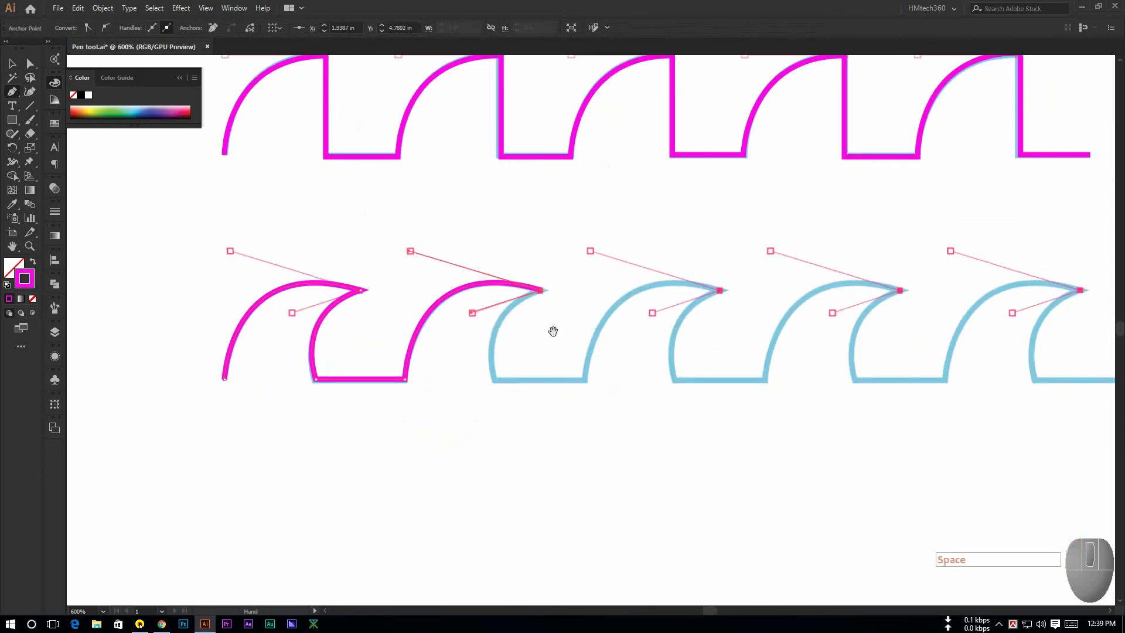
pyautogui.click(496, 379)
pyautogui.moveTo(633, 374); pyautogui.dragTo(579, 376)
pyautogui.hotkey('ctrl', 'z')
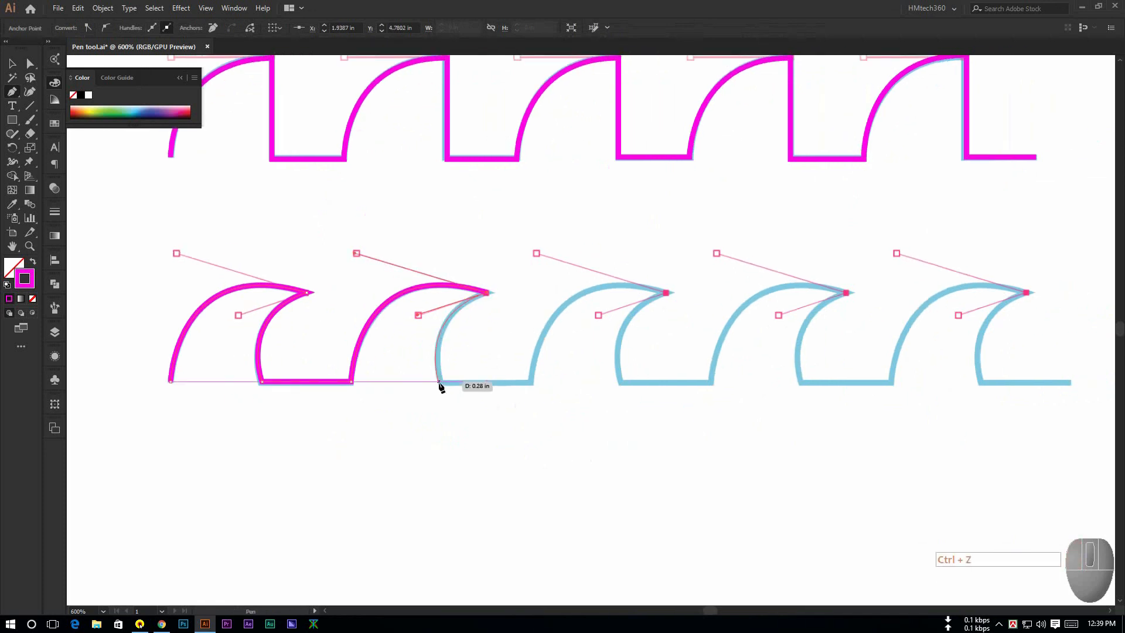
pyautogui.click(440, 382)
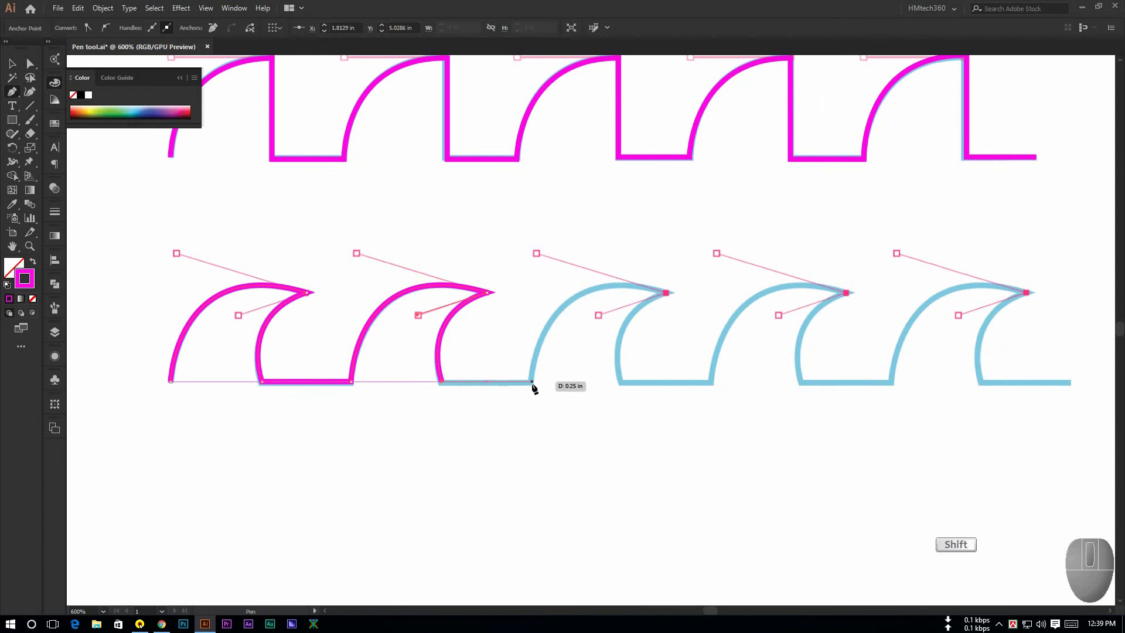
pyautogui.keyDown('shift'); pyautogui.click(532, 382); pyautogui.keyUp('shift')
# Step: Trace the third crest with its outgoing tip handle turned back onto the template, followed by its inner curve and base
pyautogui.moveTo(648, 332); pyautogui.dragTo(558, 365)
pyautogui.moveTo(576, 326); pyautogui.dragTo(625, 363)
pyautogui.press('alt')
pyautogui.moveTo(511, 354); pyautogui.dragTo(510, 349)
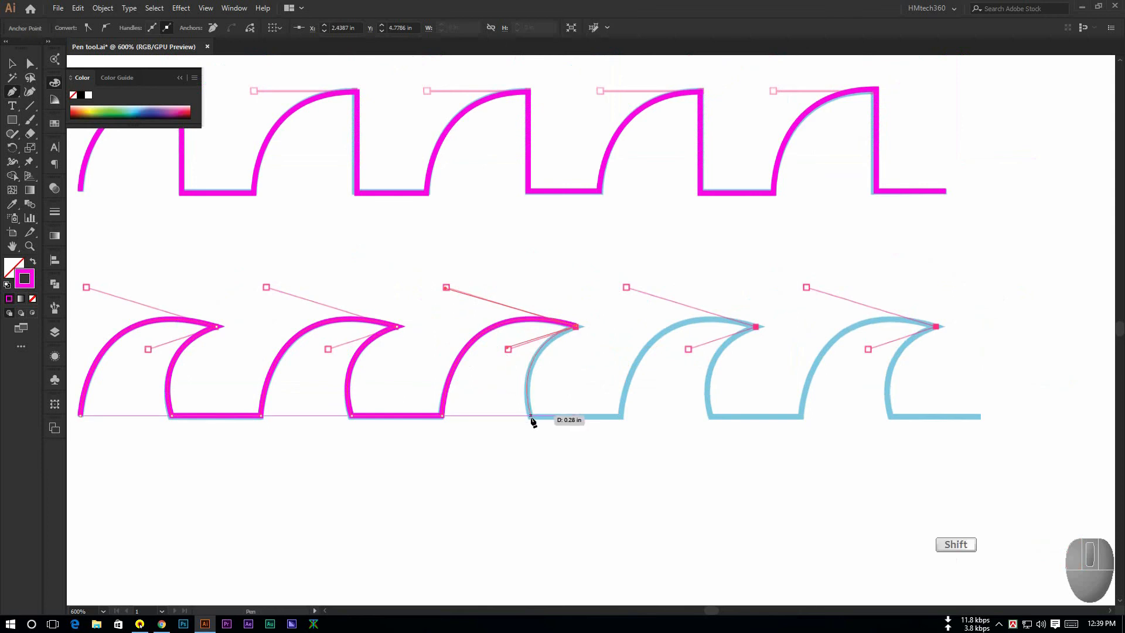
pyautogui.click(531, 416)
pyautogui.press('space')
pyautogui.moveTo(631, 417); pyautogui.dragTo(437, 409)
# Step: Trace the fourth crest up to its tip, redirect the outgoing handle, and draw the inner curve and horizontal base
pyautogui.click(527, 389)
pyautogui.press('space')
pyautogui.moveTo(570, 320); pyautogui.dragTo(501, 342)
pyautogui.press('alt')
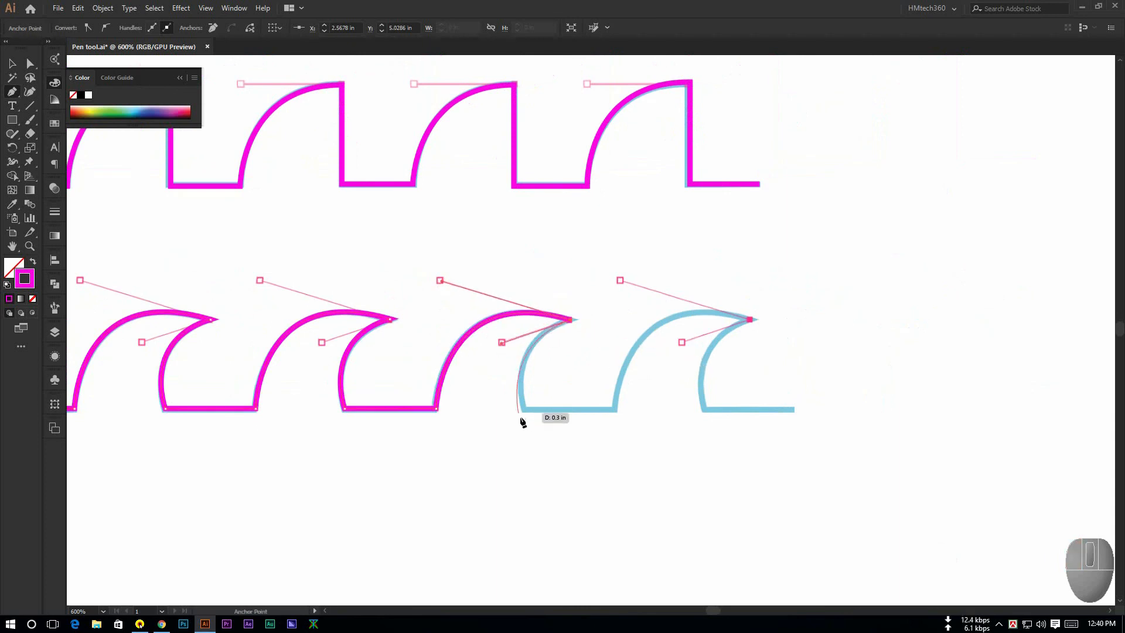
pyautogui.click(526, 409)
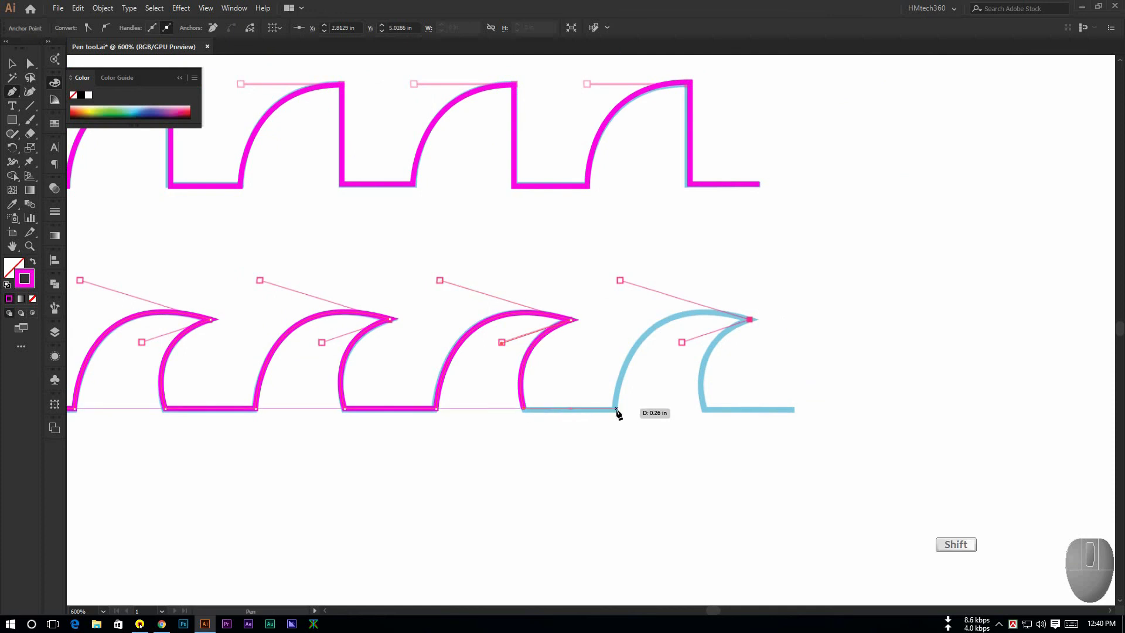
pyautogui.keyDown('shift'); pyautogui.click(615, 409); pyautogui.keyUp('shift')
# Step: Trace the fifth crest and its base to the template's right end, and end the path
pyautogui.press('space')
pyautogui.moveTo(617, 414); pyautogui.dragTo(467, 428)
pyautogui.moveTo(601, 333); pyautogui.dragTo(626, 374)
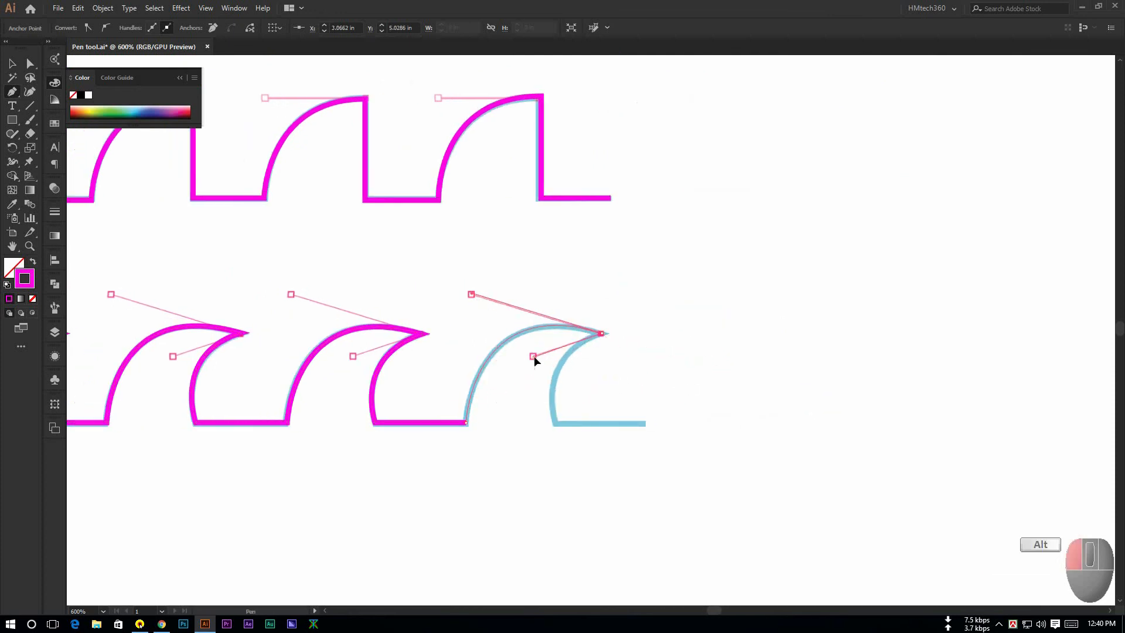
pyautogui.moveTo(533, 356); pyautogui.dragTo(533, 356)
pyautogui.moveTo(555, 422); pyautogui.dragTo(643, 427)
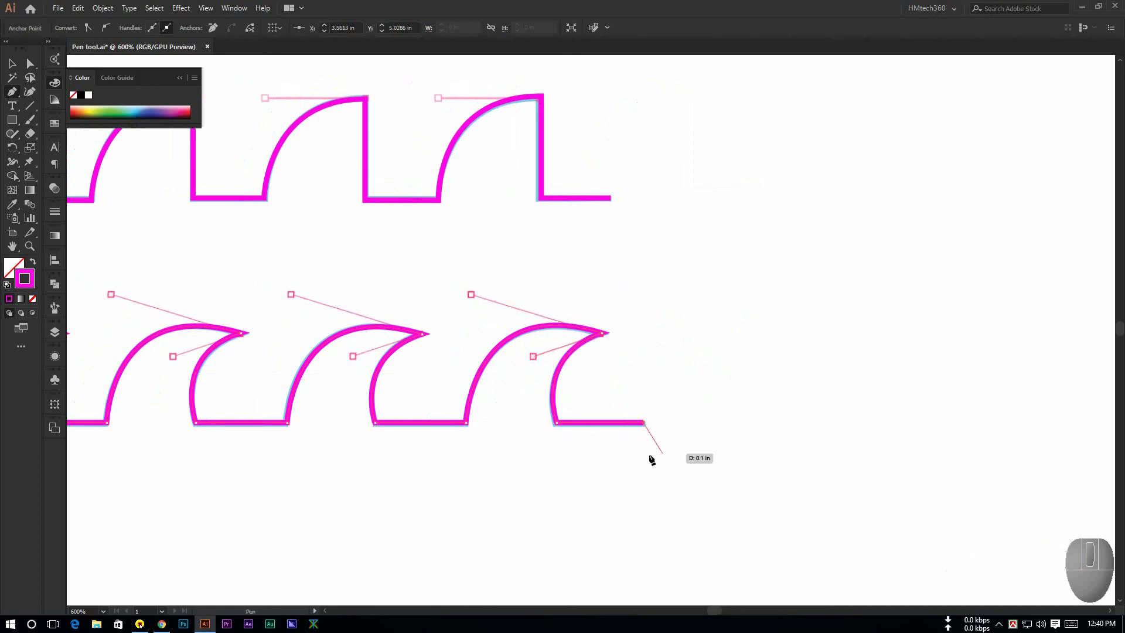
pyautogui.scroll(-1, 649, 427)
pyautogui.scroll(-1, 650, 428)
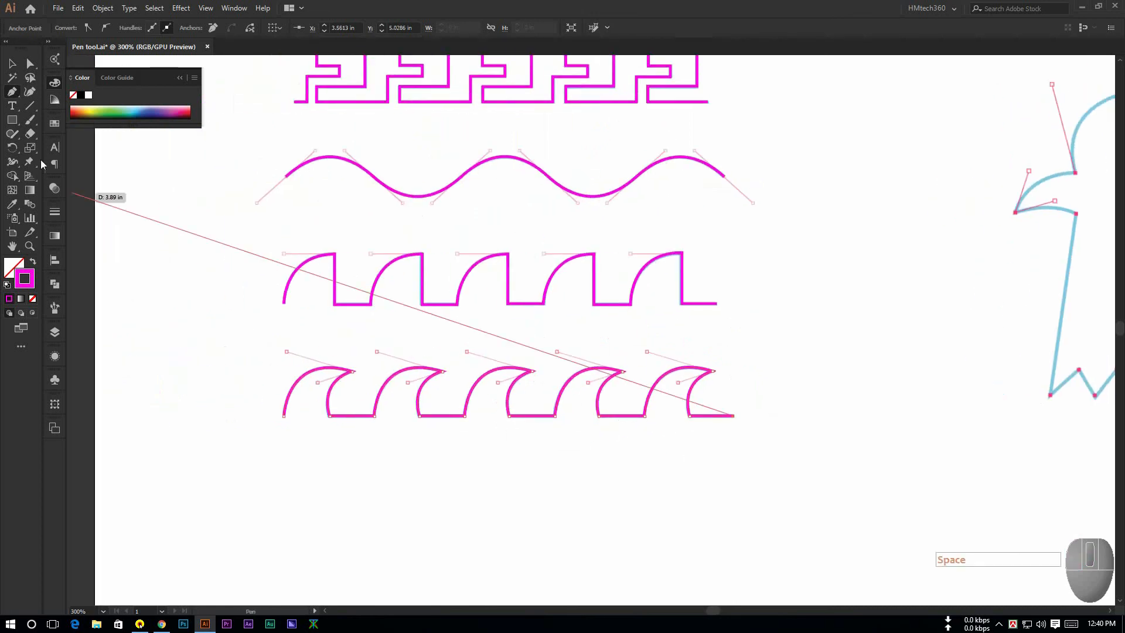
pyautogui.click(36, 69)
pyautogui.click(423, 443)
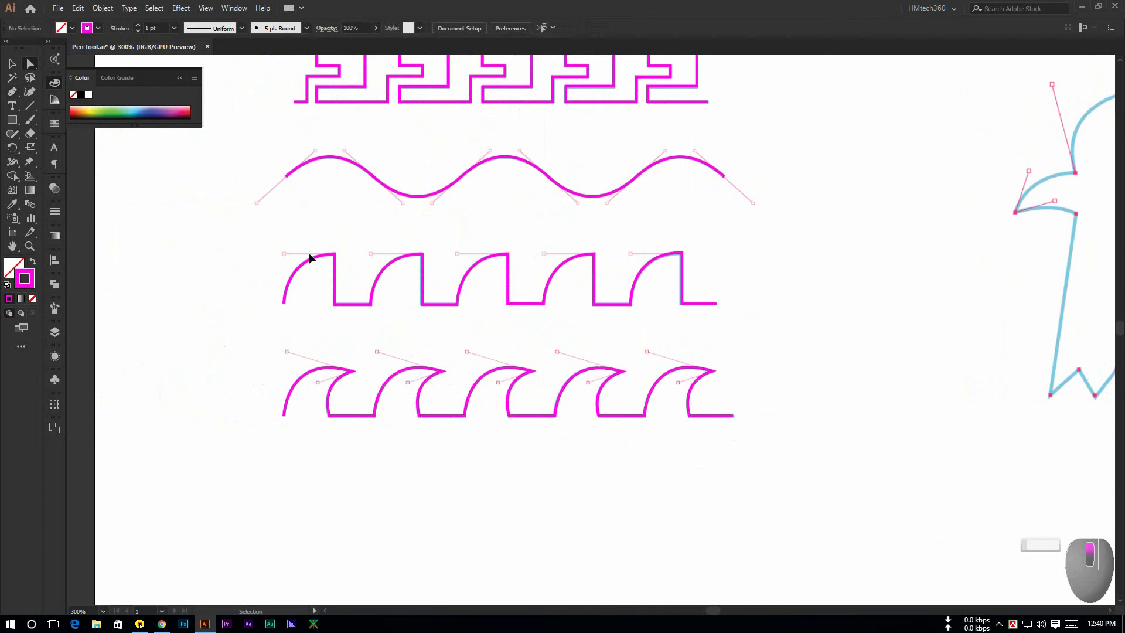
# Step: Inspect the direction handle at the top anchor of the first square-backed arc with Direct Selection
pyautogui.scroll(1, 309, 255)
pyautogui.moveTo(360, 231); pyautogui.dragTo(338, 284)
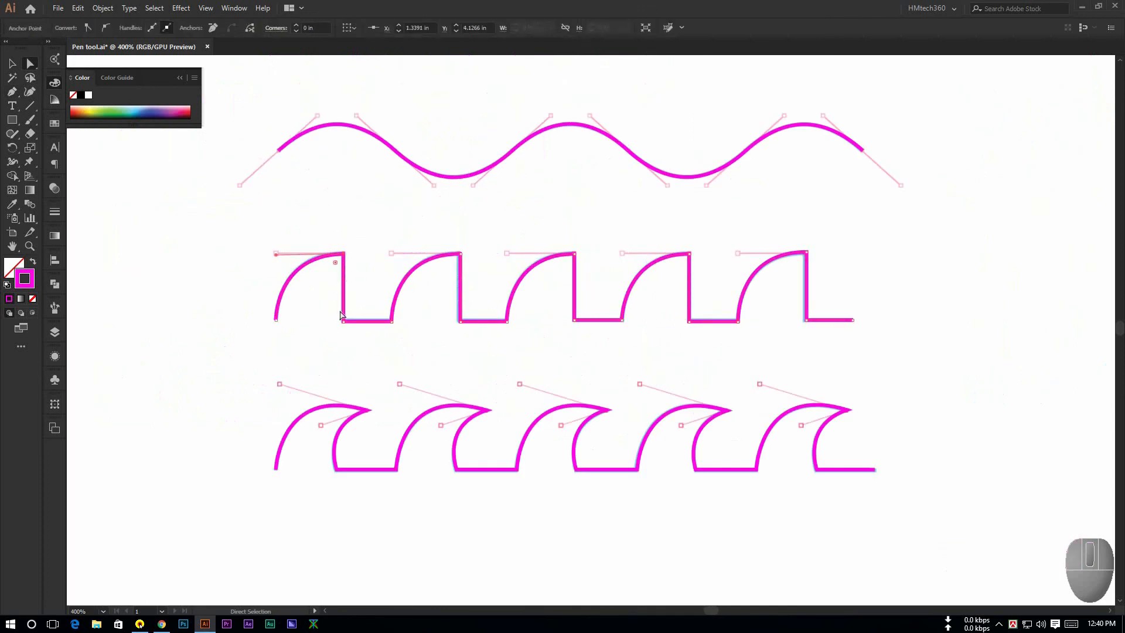
pyautogui.scroll(1, 374, 421)
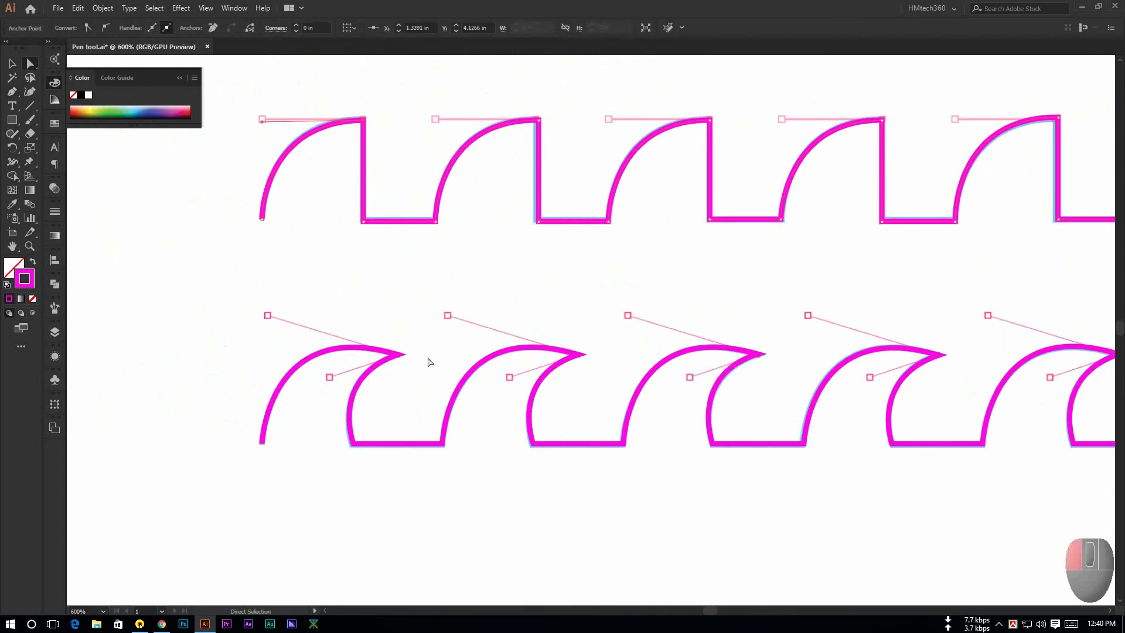
pyautogui.click(428, 358)
# Step: Try adjusting both direction handles of the first crest's tip anchor, and undo the change
pyautogui.moveTo(433, 344); pyautogui.dragTo(381, 328)
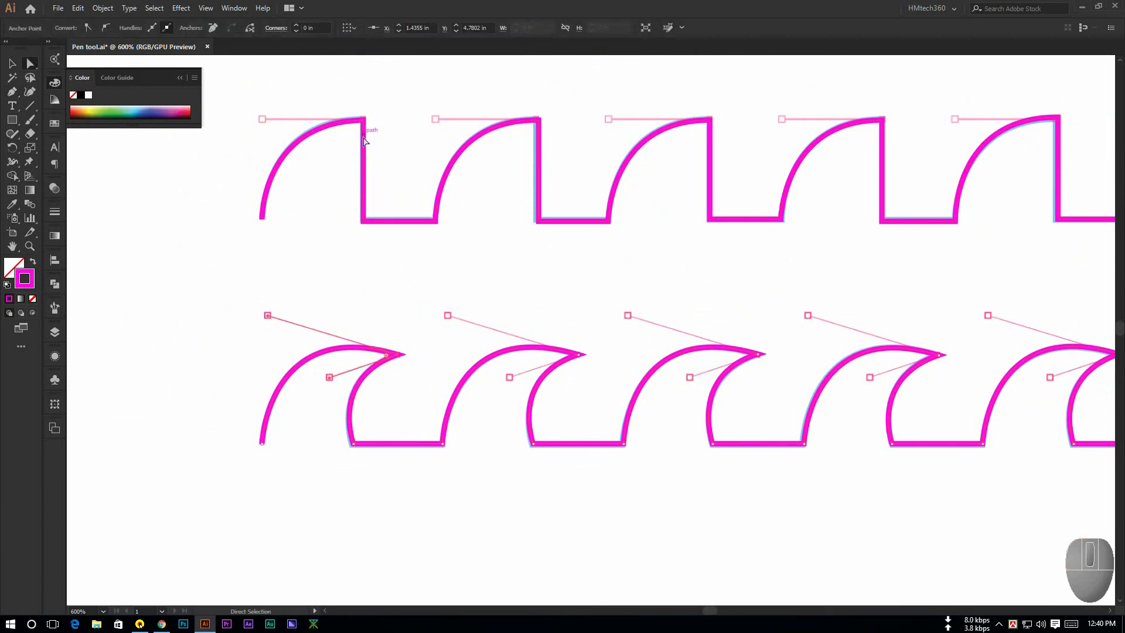
pyautogui.moveTo(421, 328); pyautogui.dragTo(330, 377)
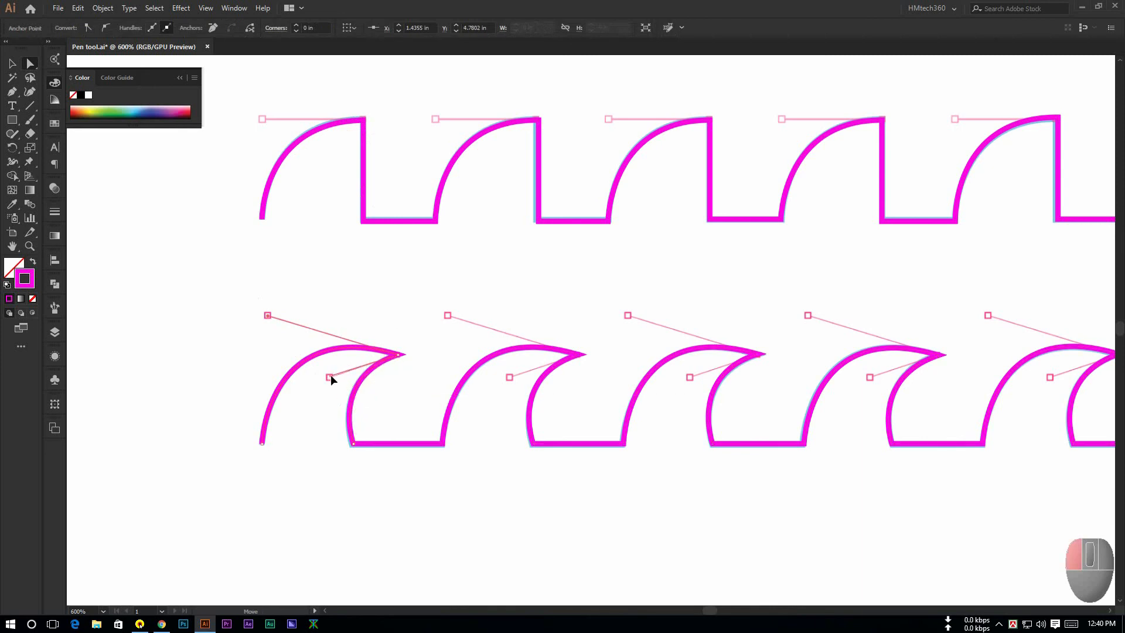
pyautogui.click(258, 312)
pyautogui.click(342, 341)
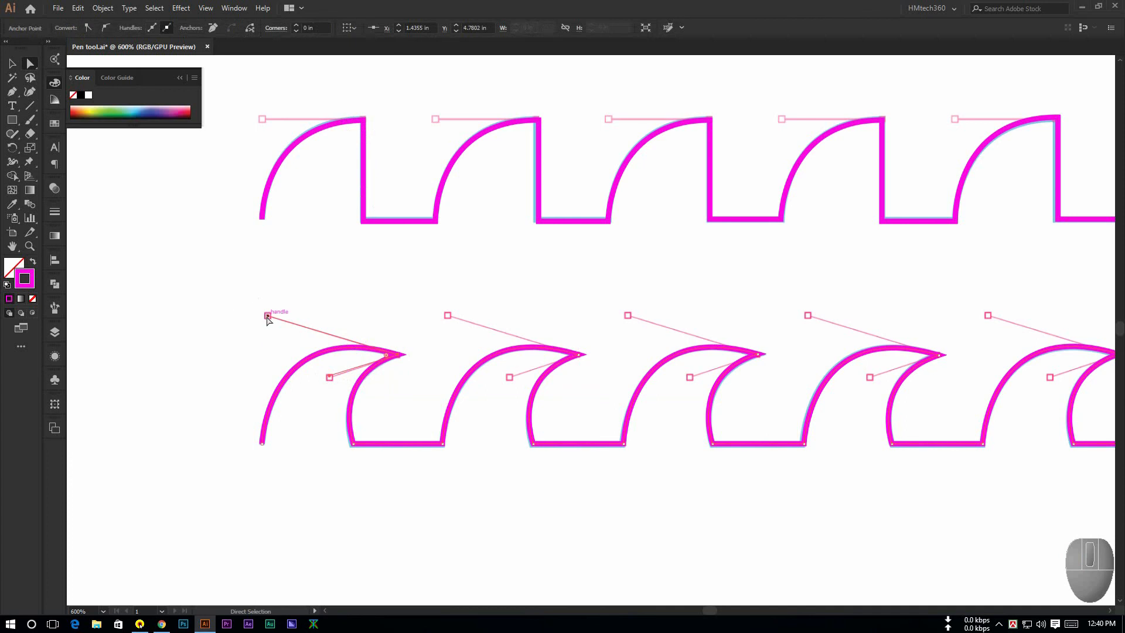
pyautogui.moveTo(267, 316); pyautogui.dragTo(268, 314)
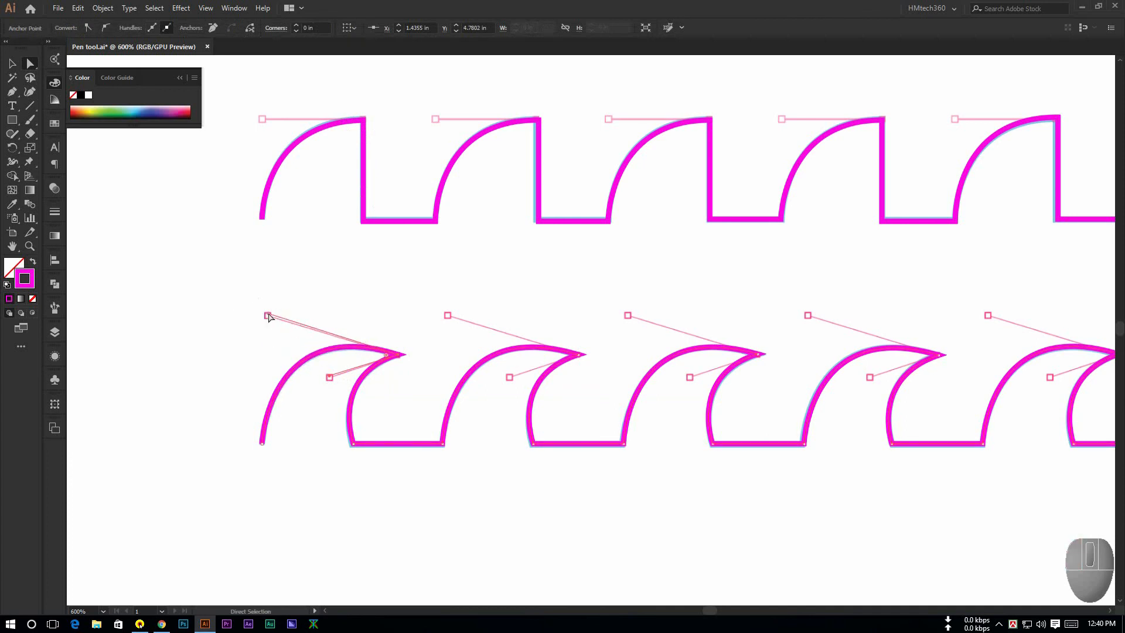
pyautogui.hotkey('ctrl', 'z')
pyautogui.click(394, 498)
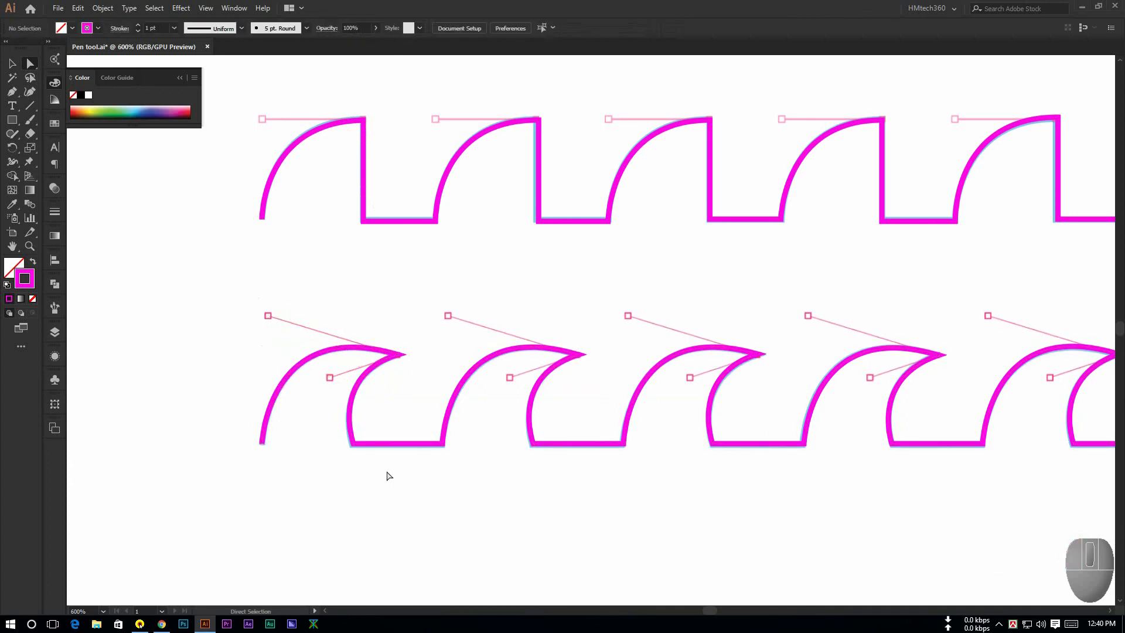
# Step: Duplicate the traced crest path about 0.46 in straight below the original
pyautogui.hotkey('ctrl', '+')
pyautogui.click(384, 435)
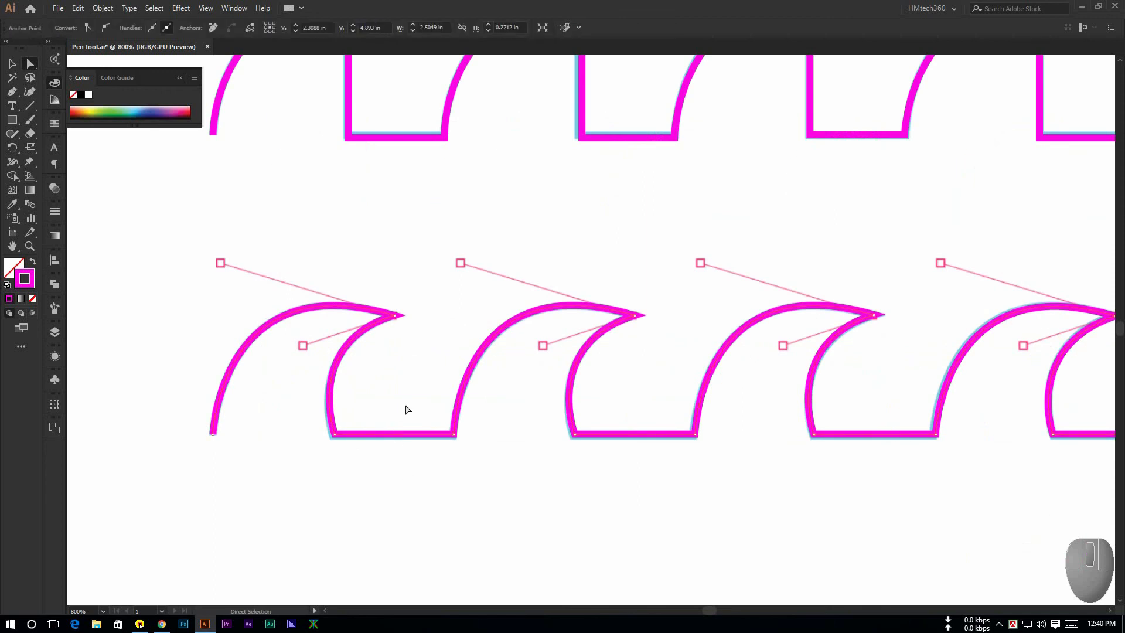
pyautogui.hotkey('ctrl', '-')
pyautogui.hotkey('ctrl', '-')
pyautogui.click(12, 63)
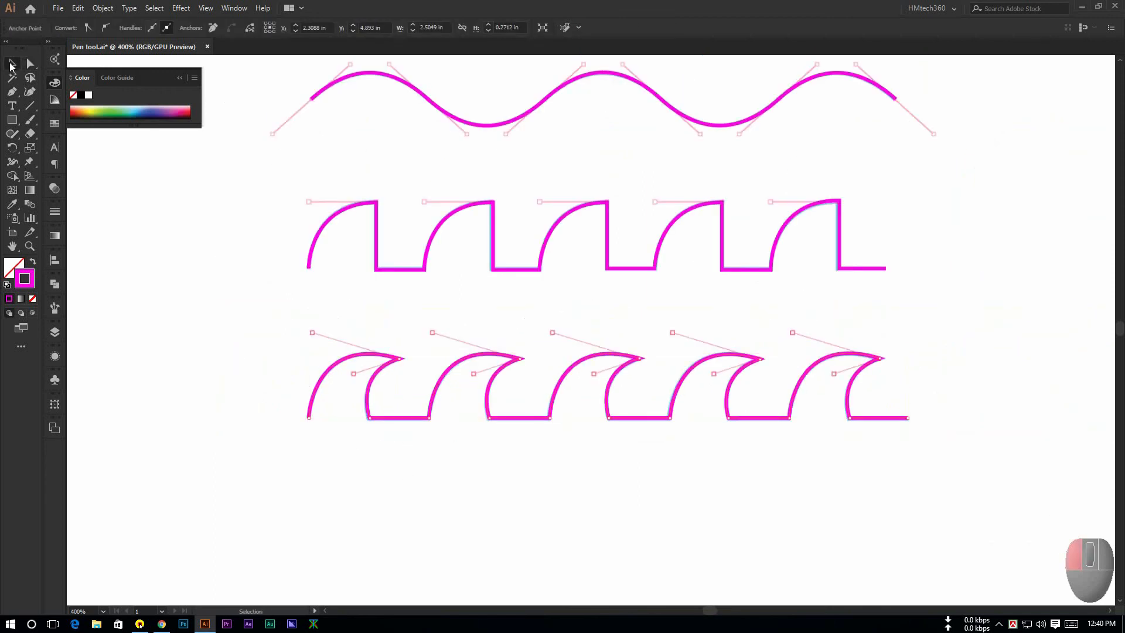
pyautogui.click(451, 379)
pyautogui.moveTo(446, 371); pyautogui.dragTo(439, 463)
pyautogui.hotkey('ctrl', 'z')
pyautogui.moveTo(438, 392)
pyautogui.mouseDown()
pyautogui.moveTo(451, 502)
pyautogui.moveTo(452, 397)
pyautogui.mouseUp()
pyautogui.scroll(1, 494, 522)
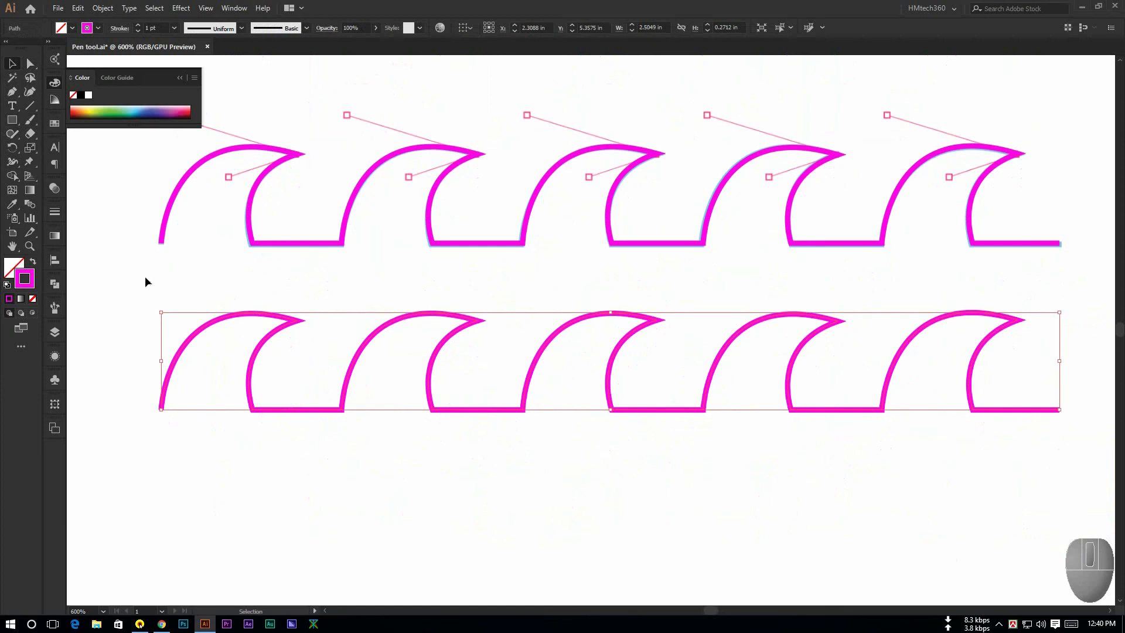
# Step: Bow the first three straight base segments of the duplicate upwards using the Pen tool's temporary Anchor Point mode
pyautogui.click(300, 427)
pyautogui.click(11, 91)
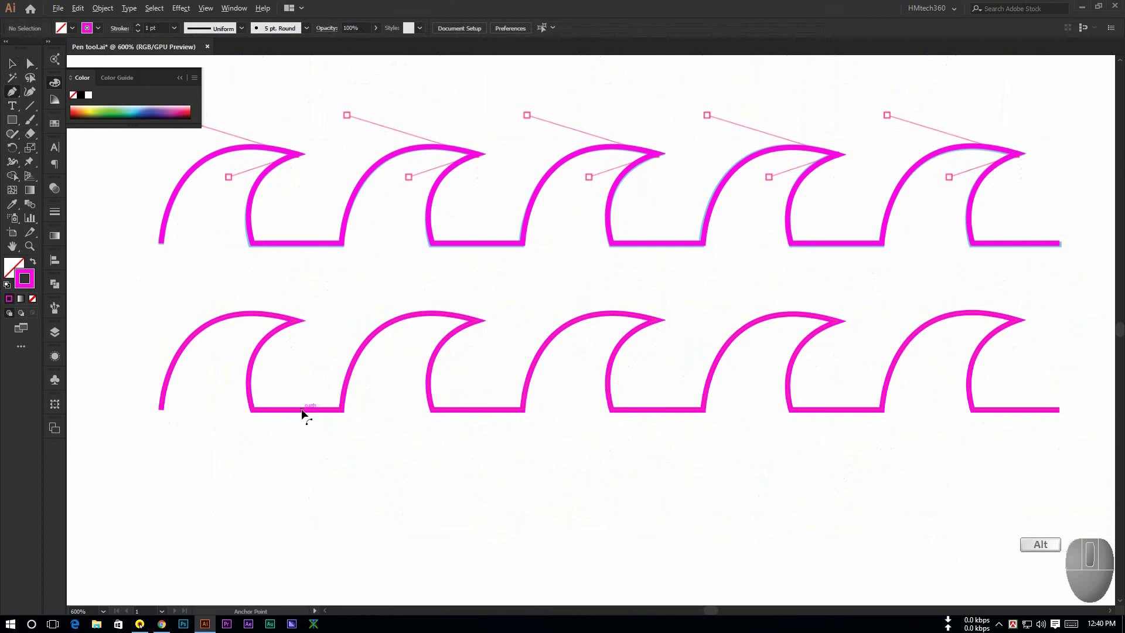
pyautogui.moveTo(302, 413); pyautogui.dragTo(302, 397)
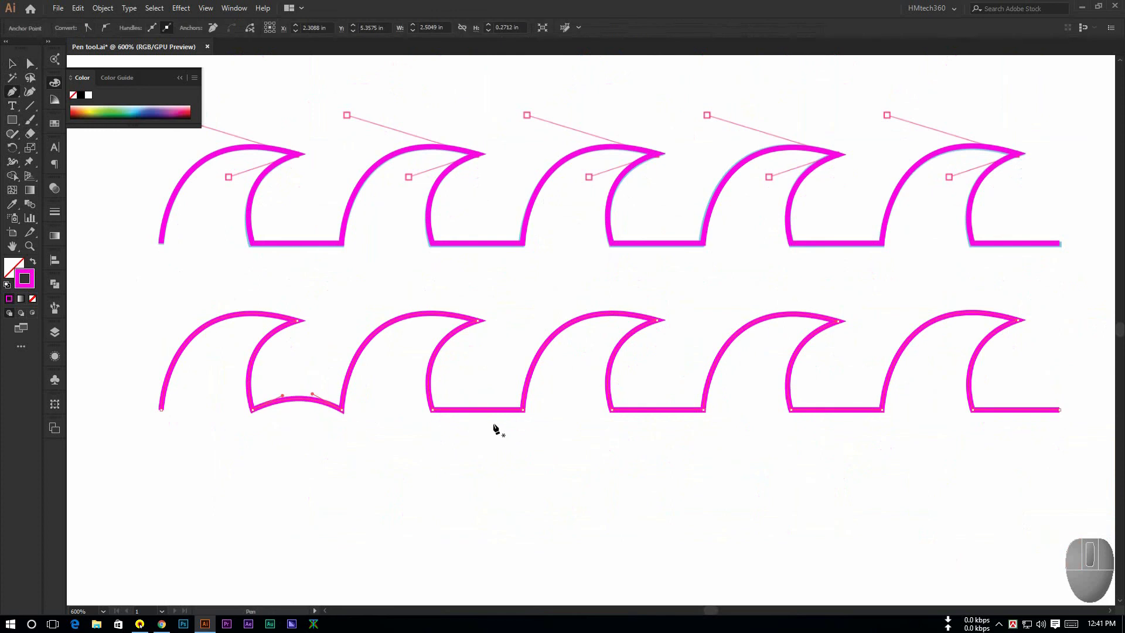
pyautogui.moveTo(490, 410); pyautogui.dragTo(482, 393)
pyautogui.moveTo(664, 412); pyautogui.dragTo(666, 401)
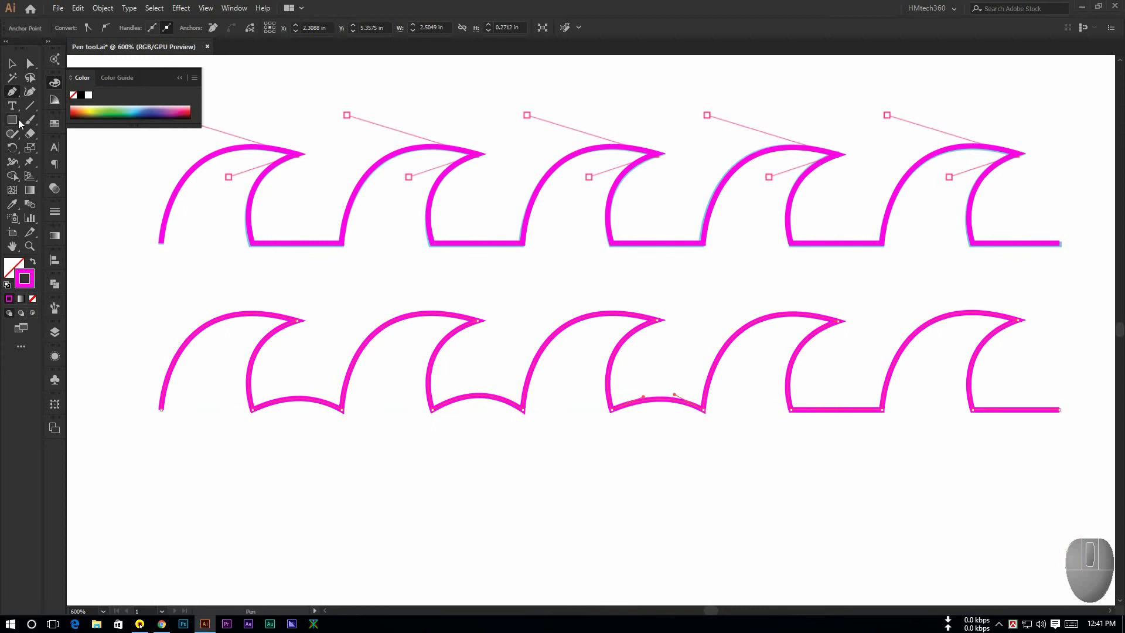
# Step: Bow the fourth and fifth base segments of the duplicate upwards with the Anchor Point Tool
pyautogui.click(14, 92)
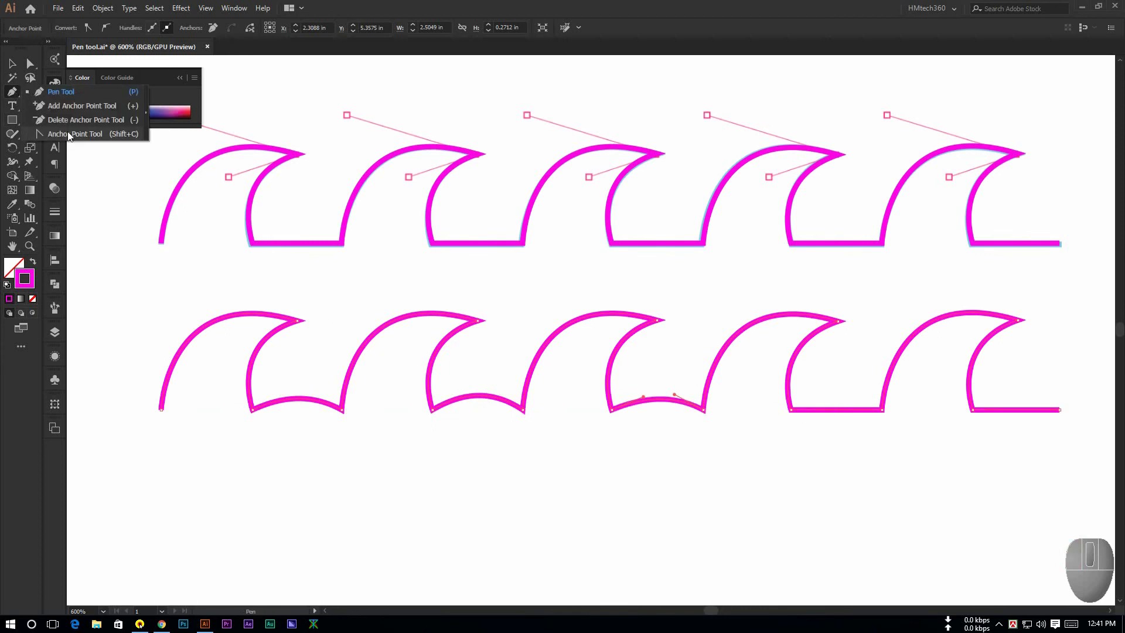
pyautogui.click(71, 134)
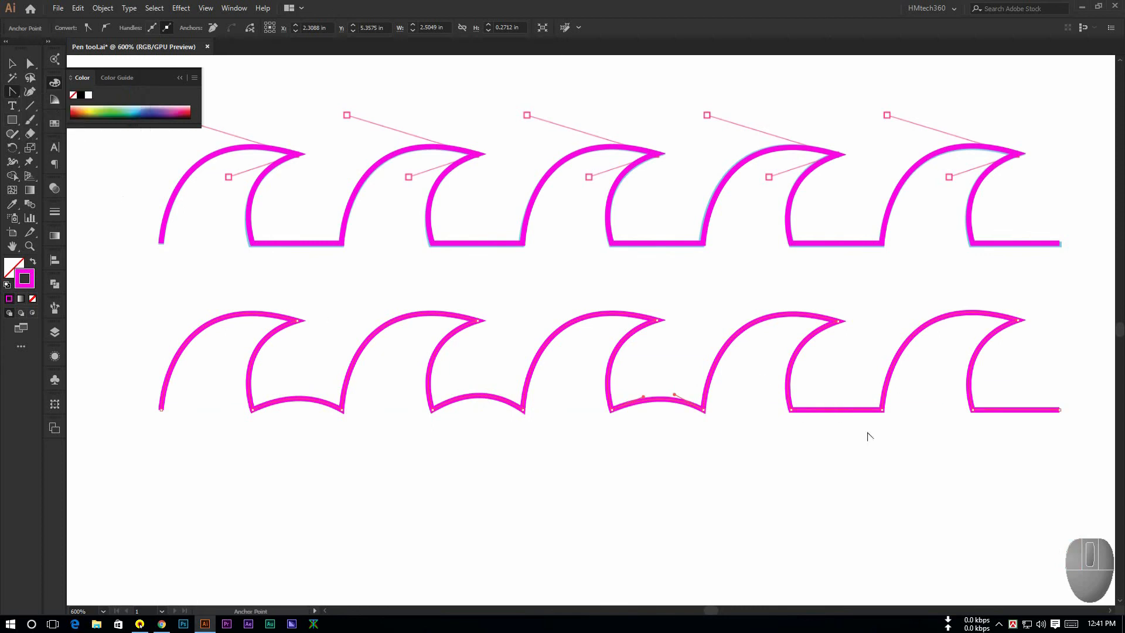
pyautogui.click(841, 412)
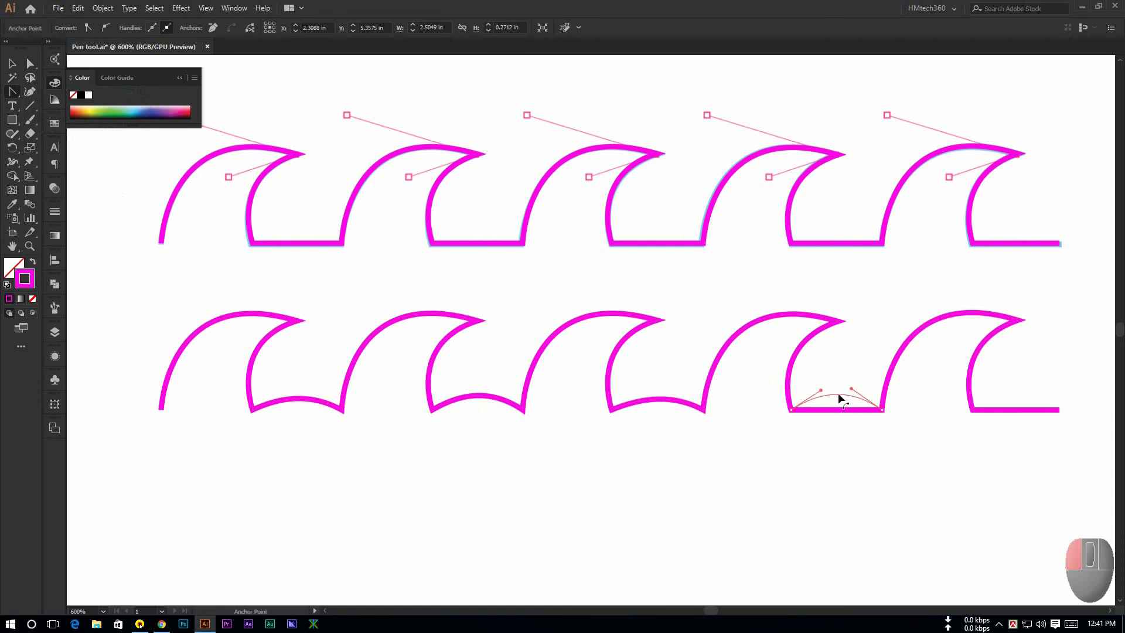
pyautogui.moveTo(838, 397); pyautogui.dragTo(838, 397)
pyautogui.moveTo(1013, 410); pyautogui.dragTo(1010, 398)
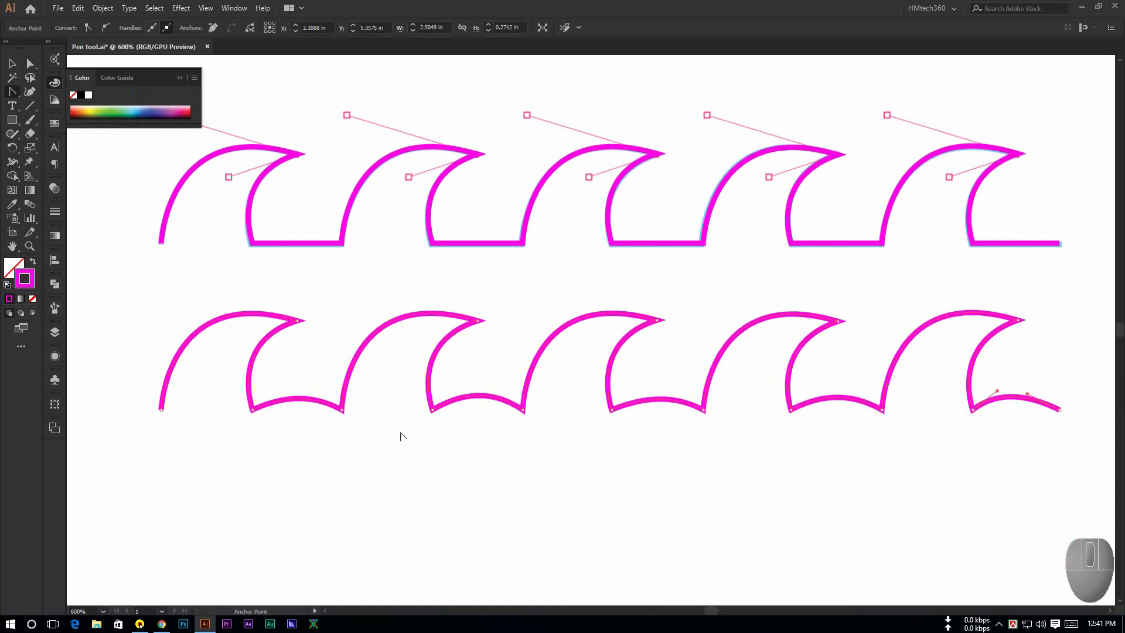
# Step: Deselect the reshaped crest path, review the traced rows, and look at the untraced bird head template
pyautogui.click(13, 64)
pyautogui.hotkey('ctrl', '-')
pyautogui.hotkey('ctrl', '-')
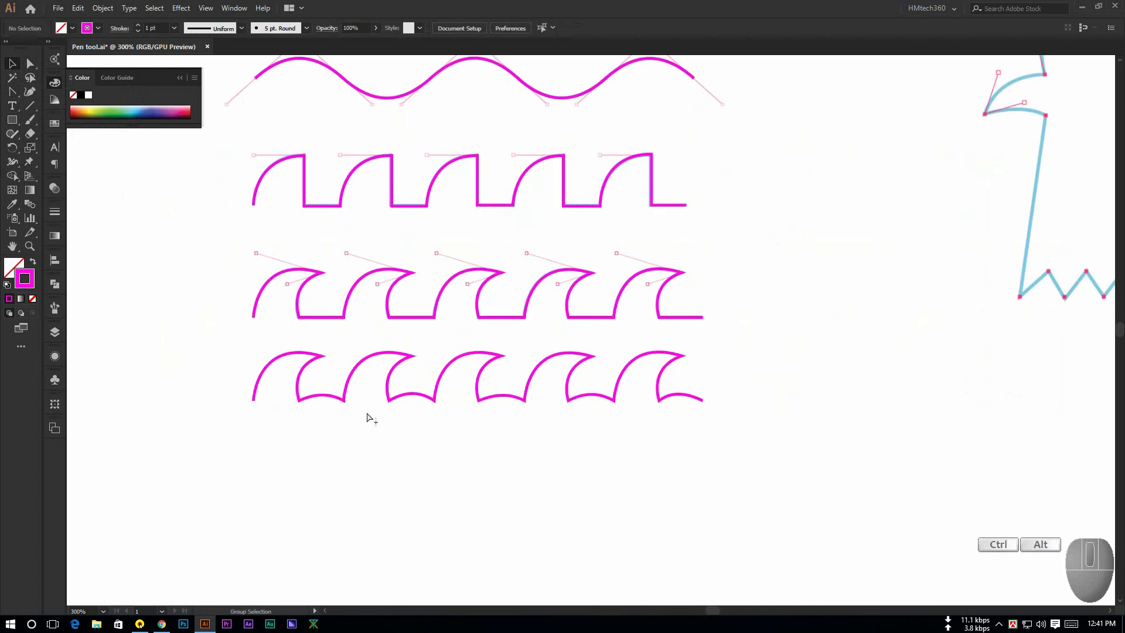
pyautogui.moveTo(374, 361); pyautogui.dragTo(360, 399)
pyautogui.click(367, 446)
pyautogui.click(415, 465)
pyautogui.hotkey('ctrl', '-')
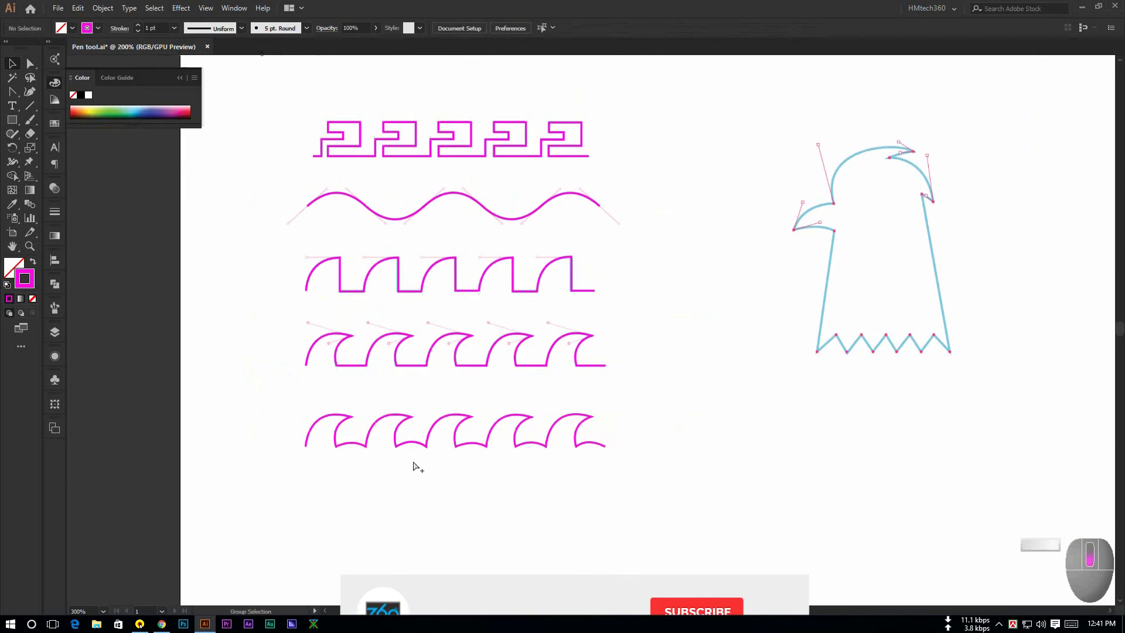
pyautogui.moveTo(574, 314); pyautogui.dragTo(558, 334)
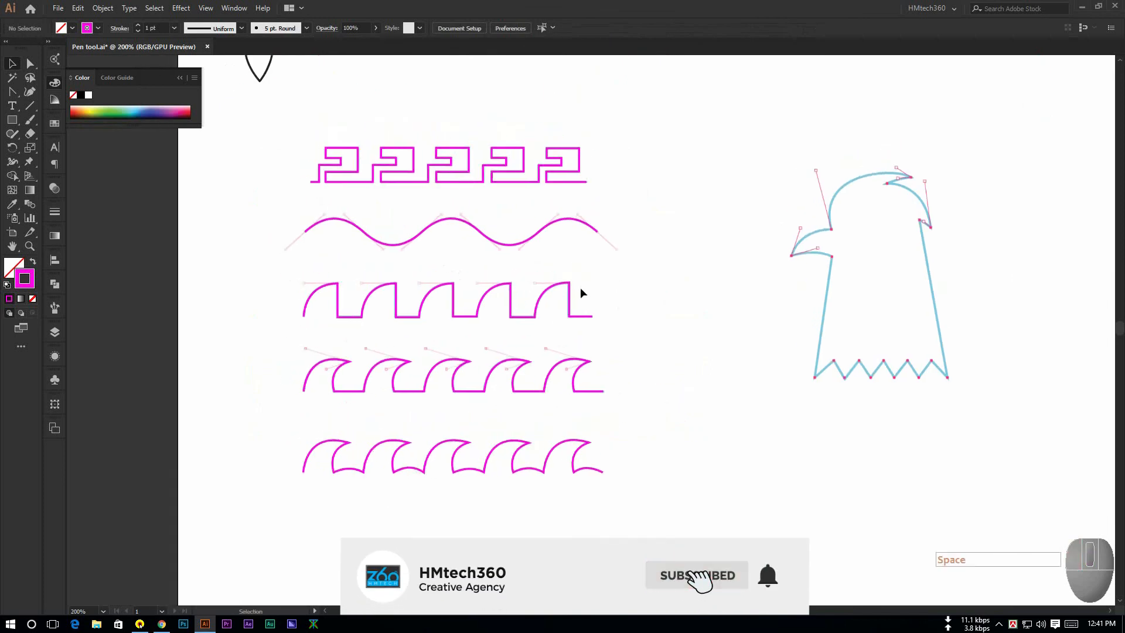
pyautogui.hscroll(5, 586, 275)
pyautogui.scroll(3, 633, 264)
pyautogui.moveTo(603, 312); pyautogui.dragTo(638, 256)
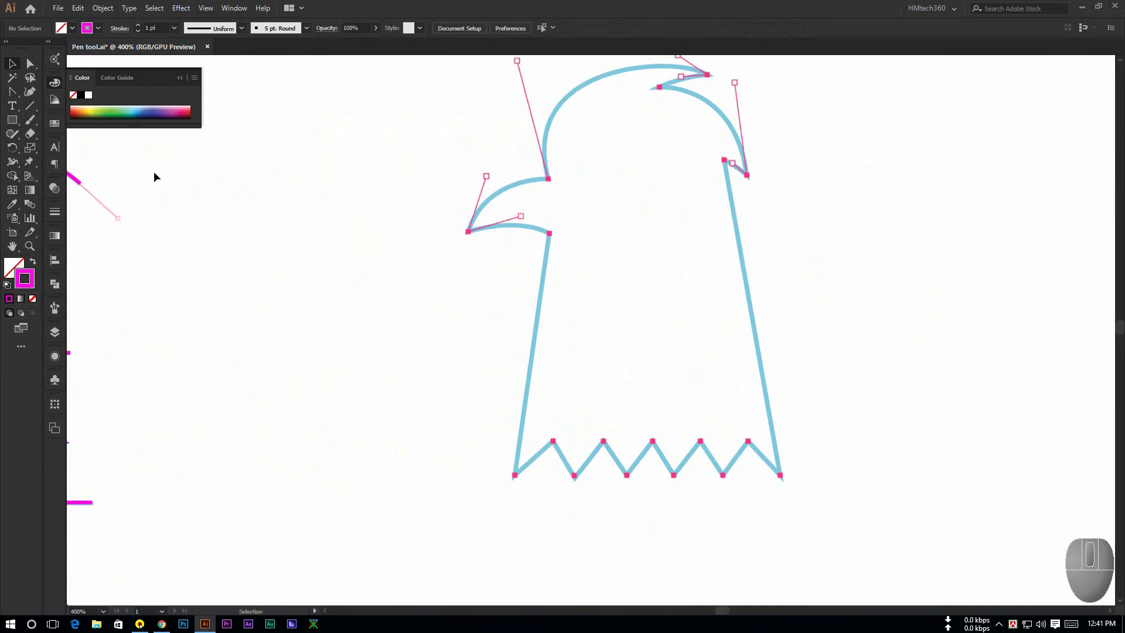
# Step: Trace the zigzag base of the bird head template with straight Pen segments, from its lower-left corner to its lower-right corner
pyautogui.press('p')
pyautogui.keyDown('ctrl'); pyautogui.click(555, 473); pyautogui.keyUp('ctrl')
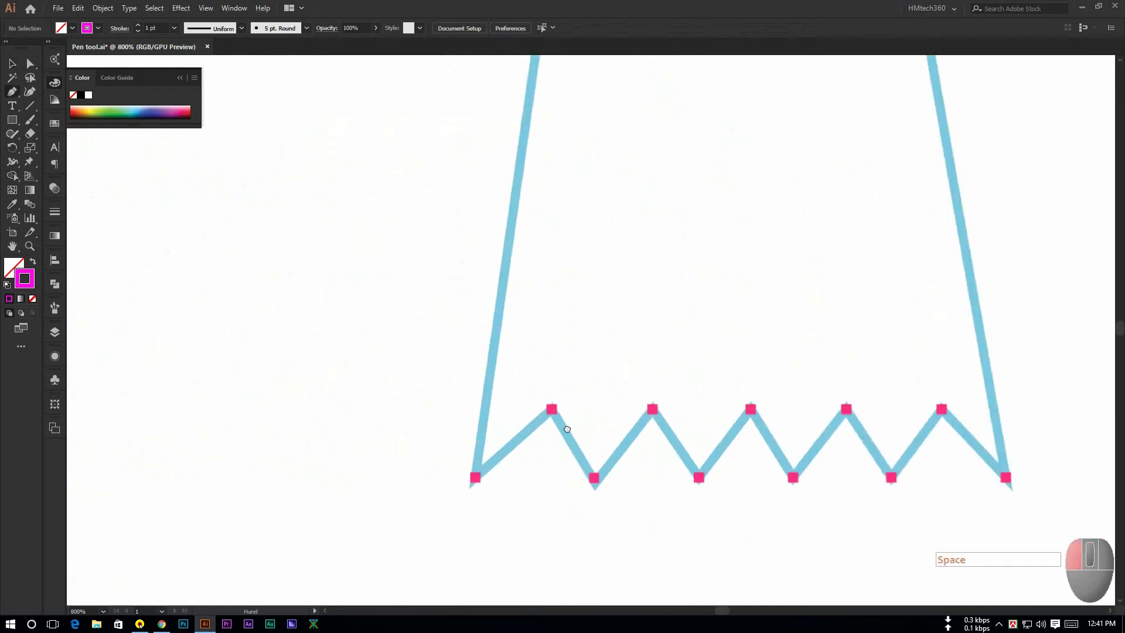
pyautogui.moveTo(567, 429); pyautogui.dragTo(569, 397)
pyautogui.click(477, 445)
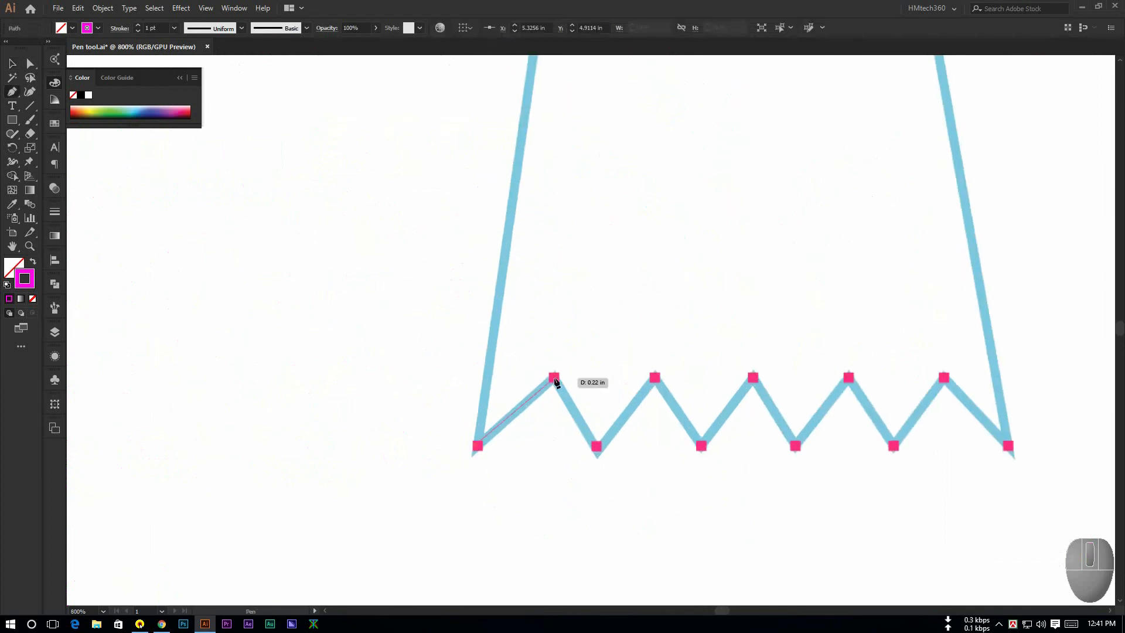
pyautogui.click(554, 378)
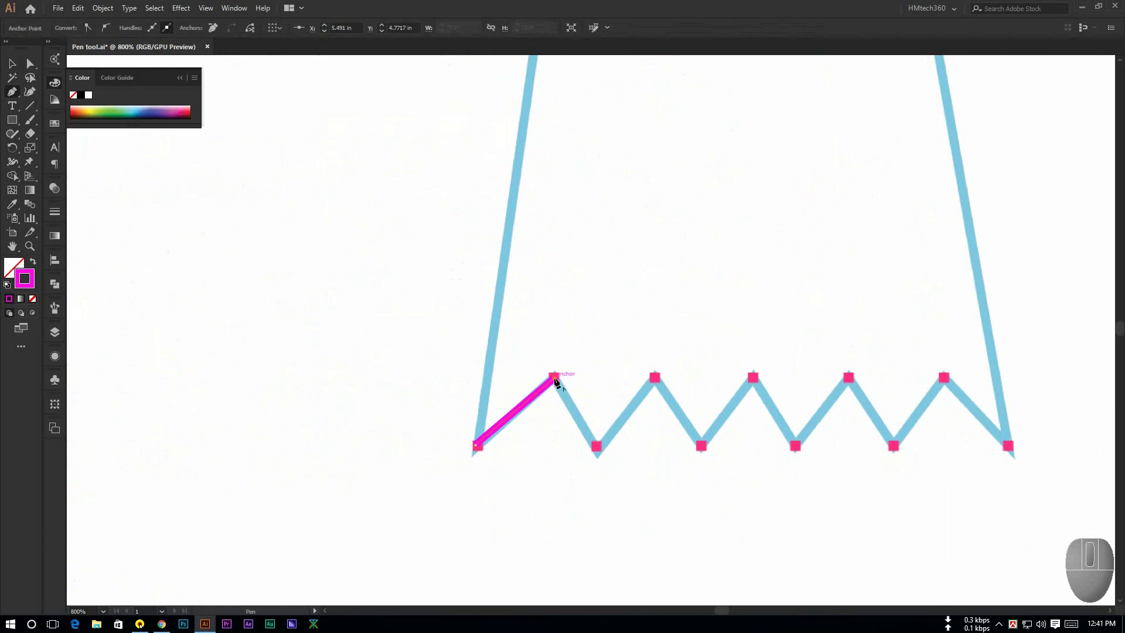
pyautogui.click(597, 447)
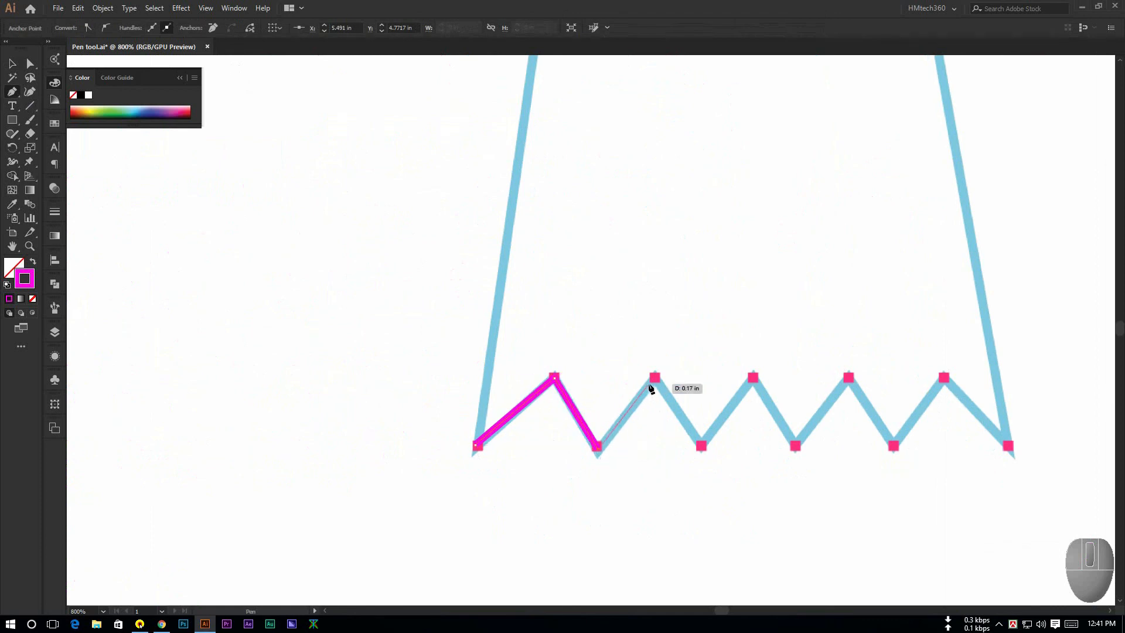
pyautogui.click(655, 377)
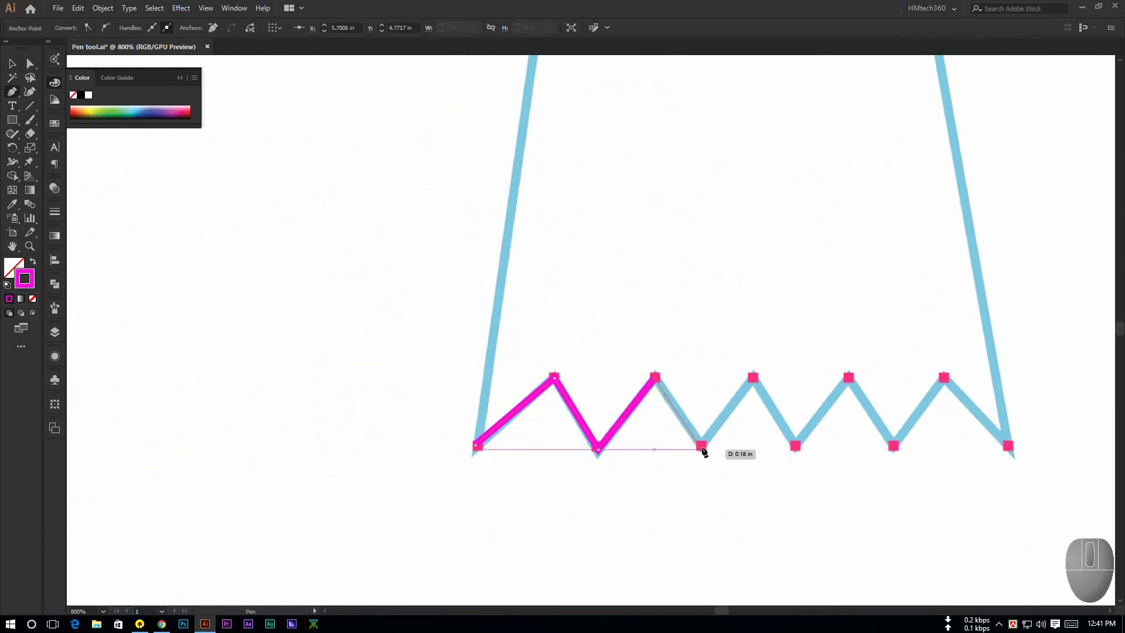
pyautogui.click(701, 445)
pyautogui.click(753, 377)
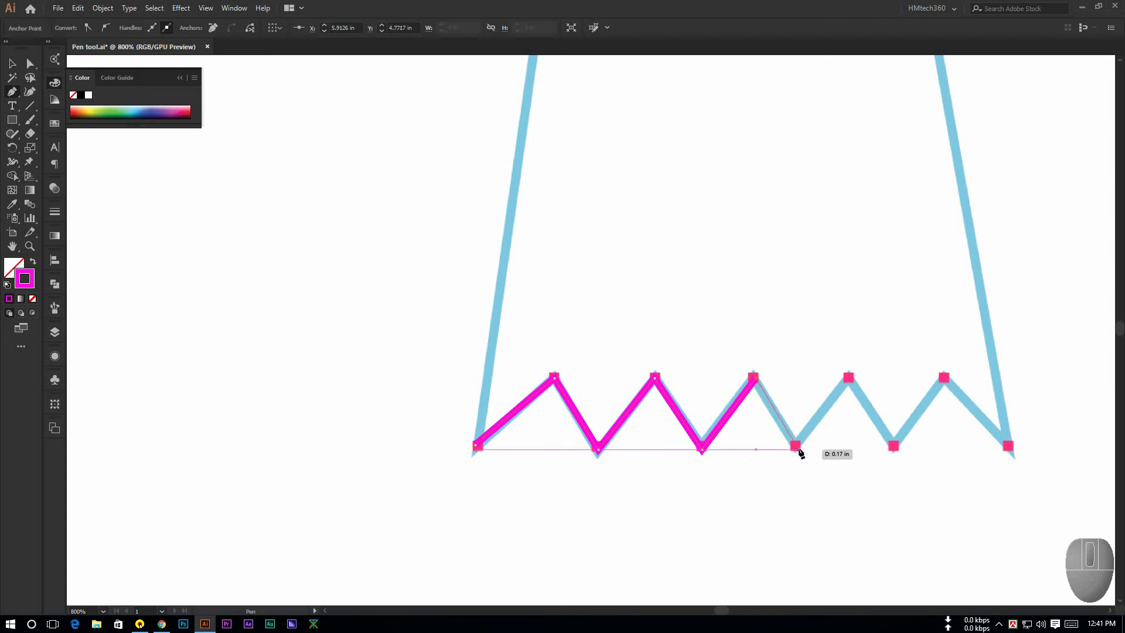
pyautogui.click(795, 446)
pyautogui.click(848, 377)
pyautogui.click(893, 445)
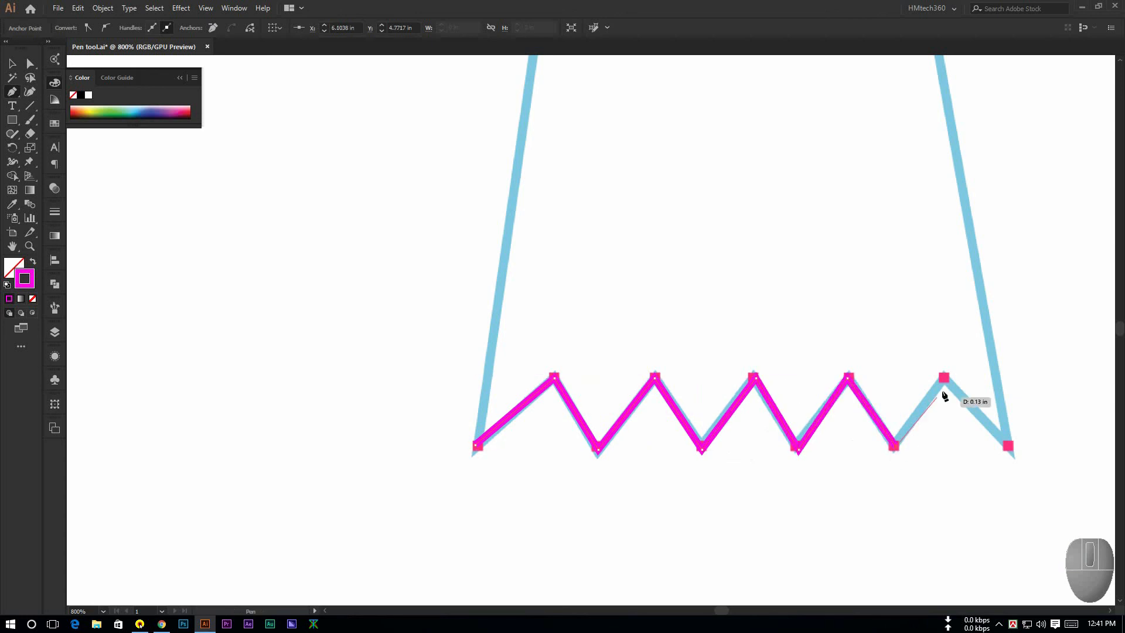
pyautogui.click(943, 378)
pyautogui.click(1008, 445)
# Step: Continue the path straight up the back of the neck, curve it to the rear feather tip, and redirect the outgoing handle upwards
pyautogui.scroll(-2, 1005, 445)
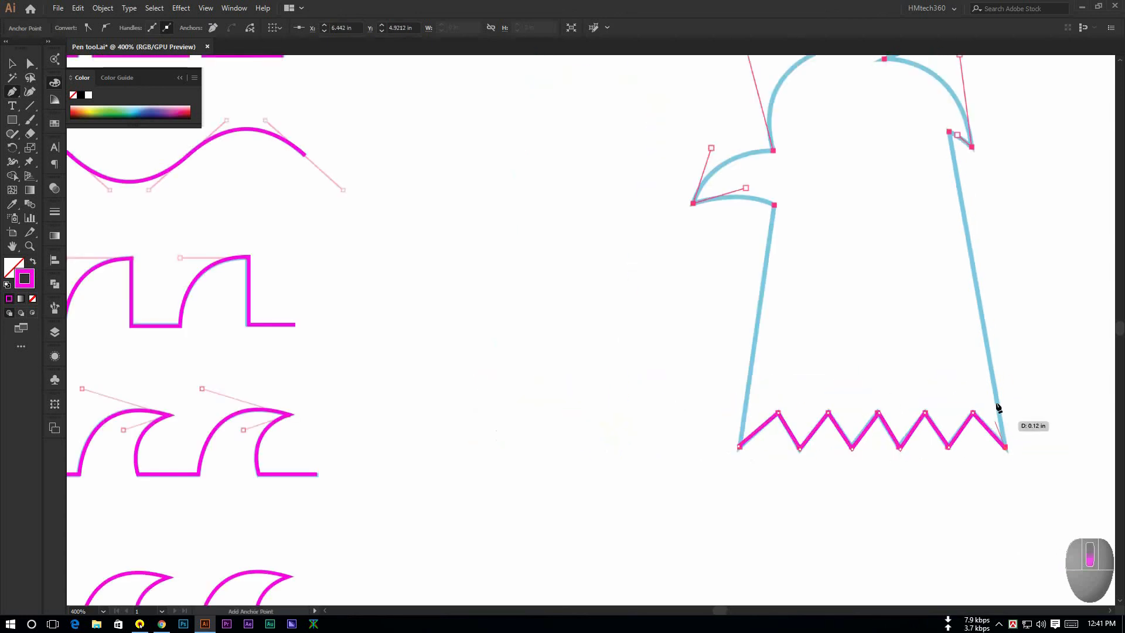
pyautogui.moveTo(1000, 407); pyautogui.dragTo(711, 560)
pyautogui.scroll(3, 660, 284)
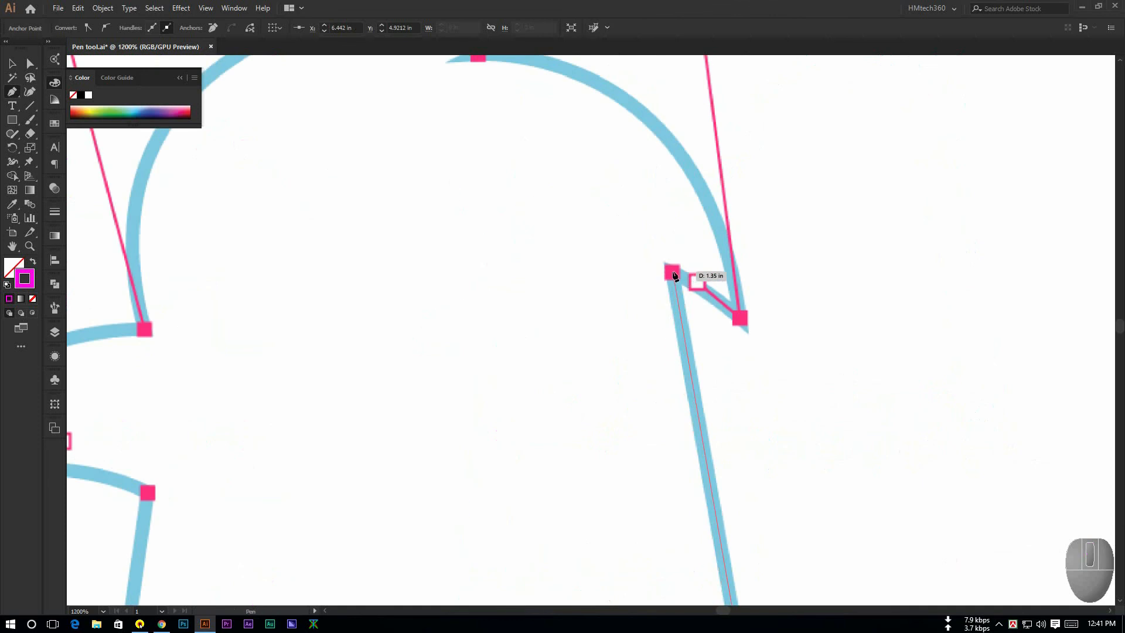
pyautogui.click(672, 272)
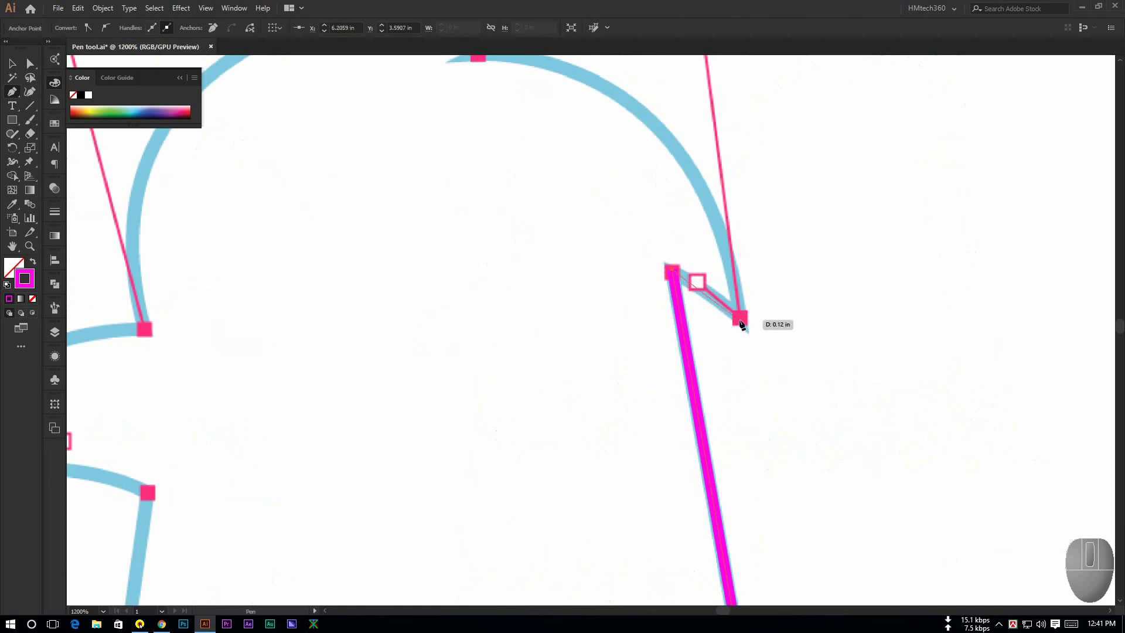
pyautogui.moveTo(740, 322); pyautogui.dragTo(703, 274)
pyautogui.press('alt')
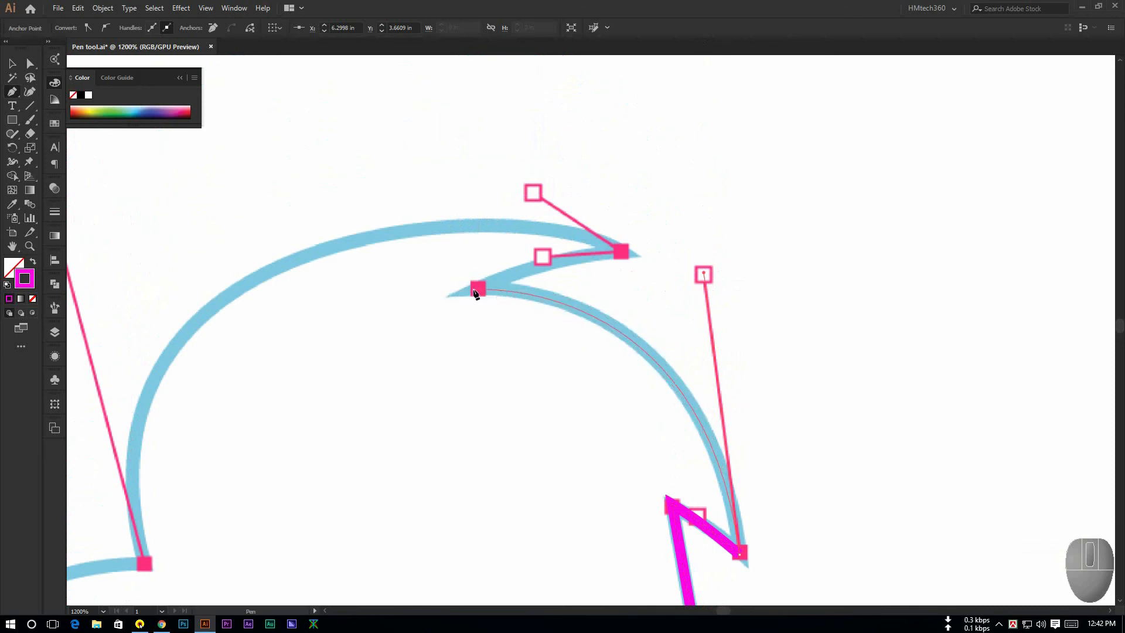
# Step: Trace the curve to the inner crest notch and on to the crest tip, aiming the tip's outgoing handle at the template handle
pyautogui.click(475, 293)
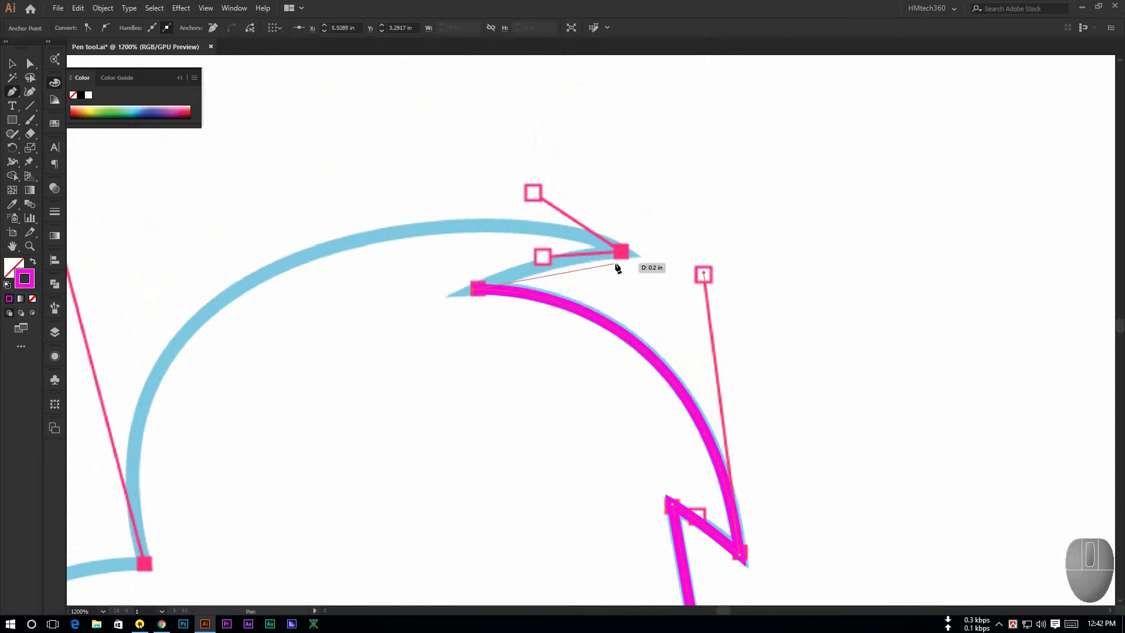
pyautogui.moveTo(621, 252); pyautogui.dragTo(698, 246)
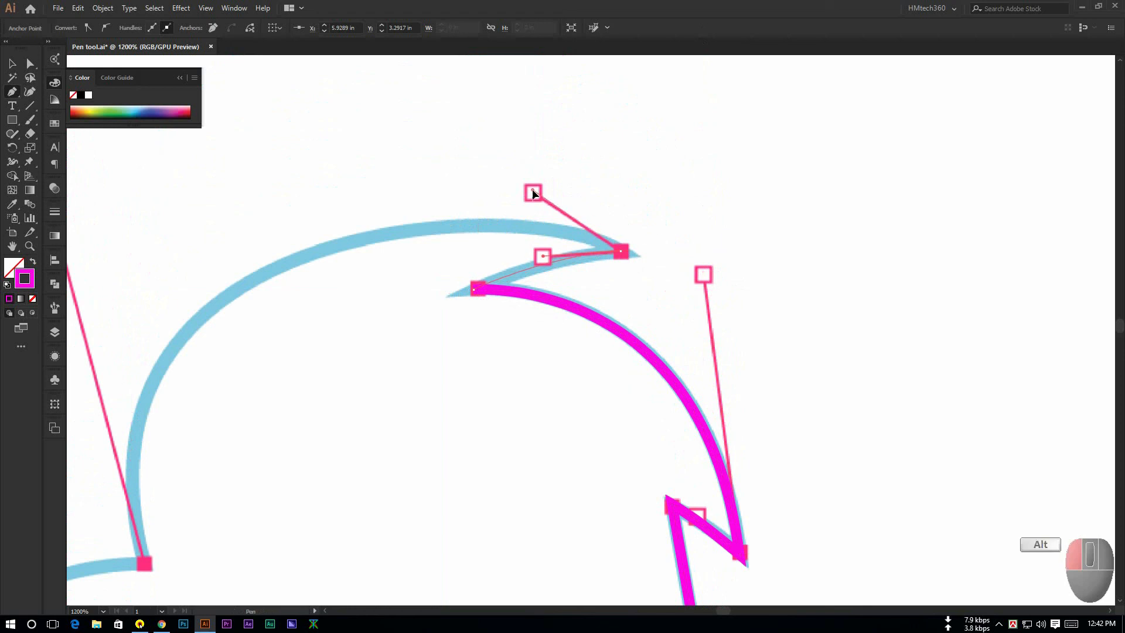
pyautogui.moveTo(533, 193); pyautogui.dragTo(532, 193)
pyautogui.press('space')
pyautogui.moveTo(359, 217); pyautogui.dragTo(512, 137)
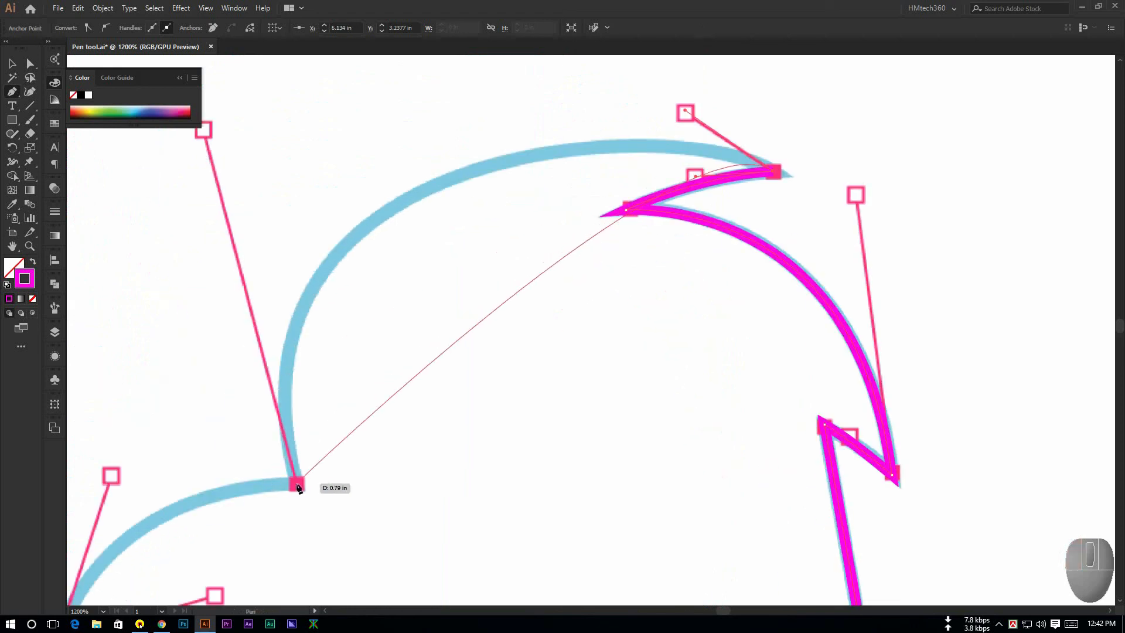
# Step: Trace the large head curve to the anchor above the beak and remove that anchor's outgoing handle
pyautogui.scroll(-2, 297, 486)
pyautogui.moveTo(302, 483); pyautogui.dragTo(371, 502)
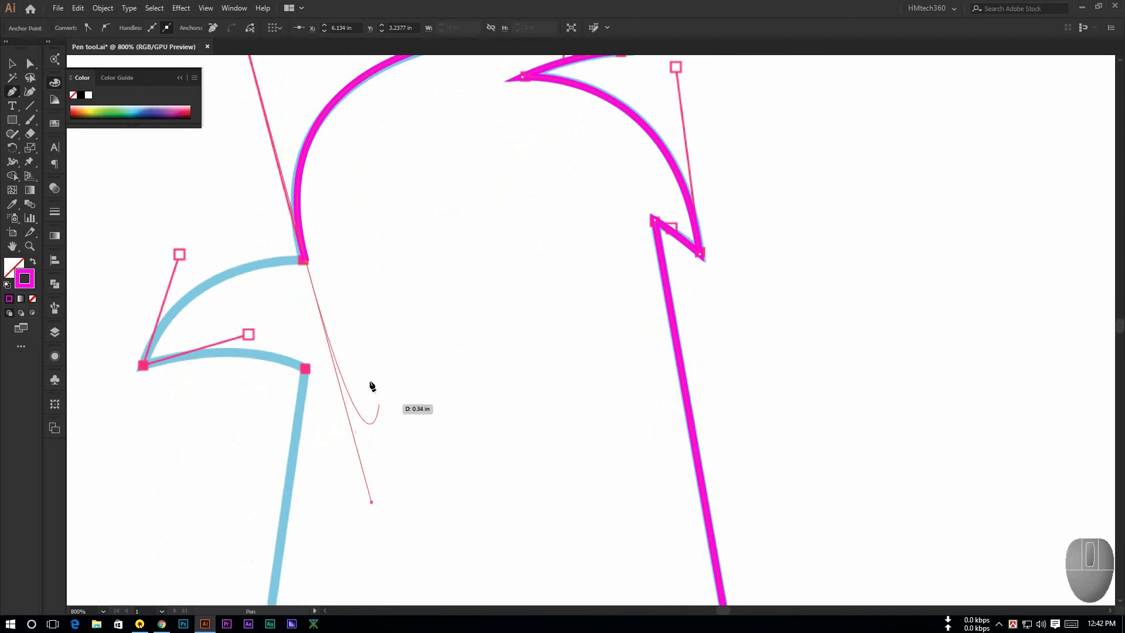
pyautogui.press('space')
pyautogui.moveTo(336, 277); pyautogui.dragTo(445, 311)
pyautogui.press('space')
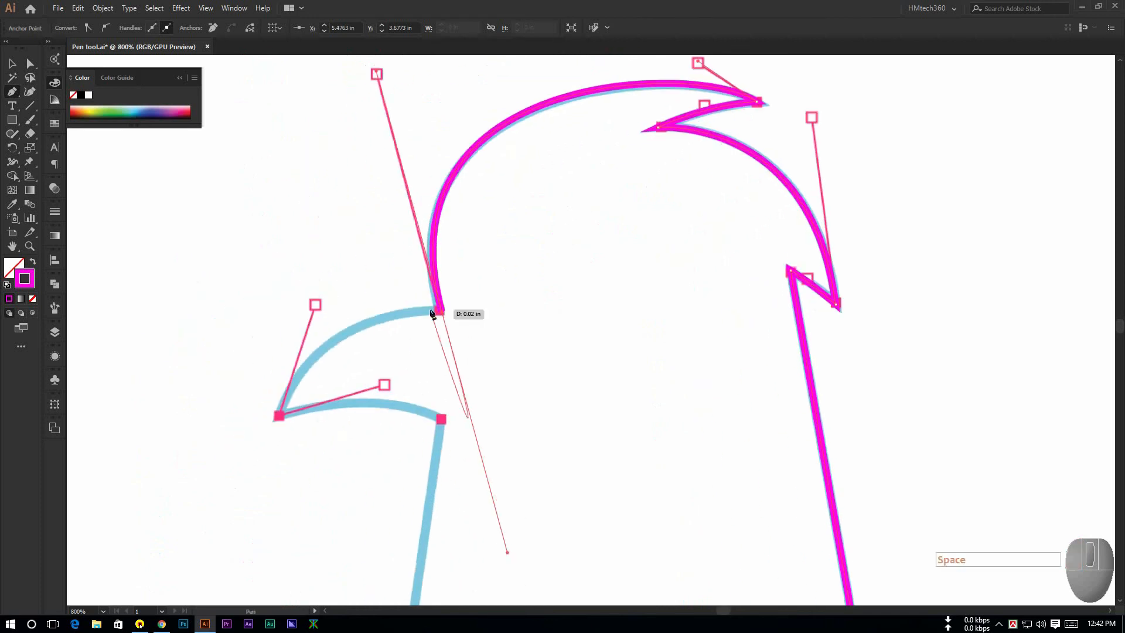
pyautogui.press('space')
pyautogui.moveTo(384, 330); pyautogui.dragTo(469, 271)
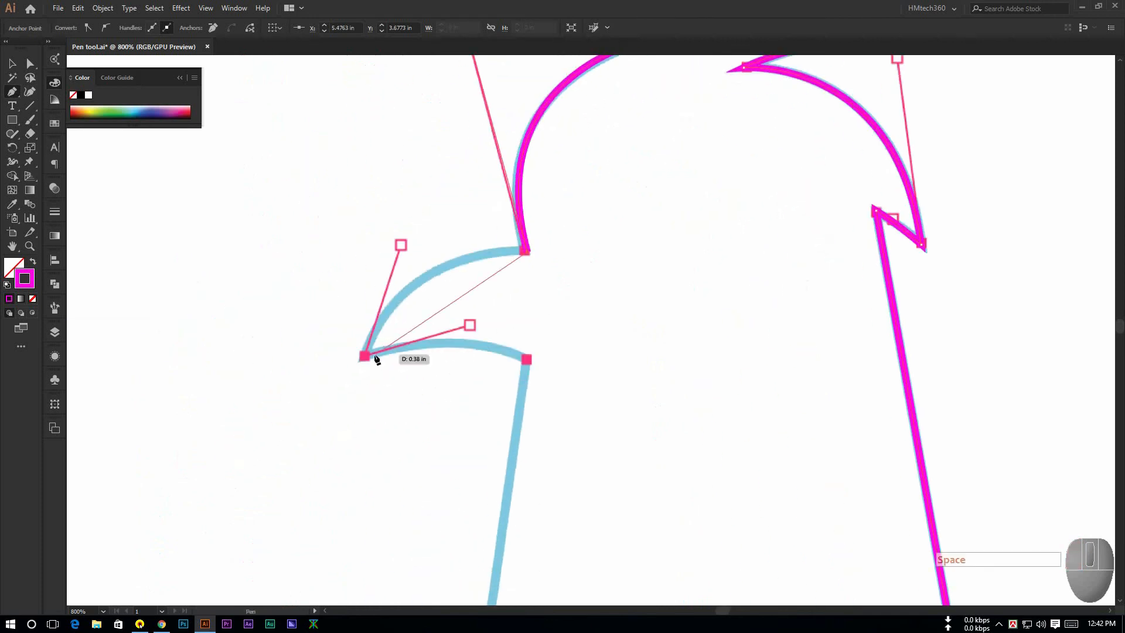
# Step: Trace the beak's upper and lower curves, then close the path with a straight neck segment to the starting corner
pyautogui.moveTo(364, 356)
pyautogui.mouseDown()
pyautogui.moveTo(316, 460)
pyautogui.moveTo(326, 465)
pyautogui.moveTo(472, 322)
pyautogui.mouseUp()
pyautogui.press('alt')
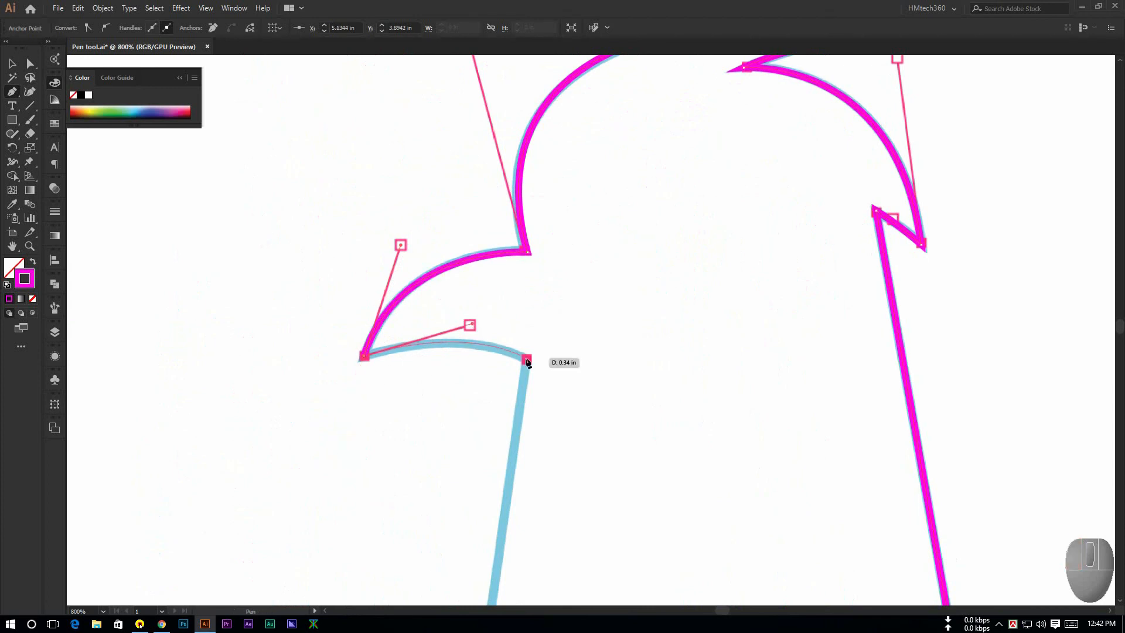
pyautogui.click(527, 360)
pyautogui.scroll(-6, 510, 352)
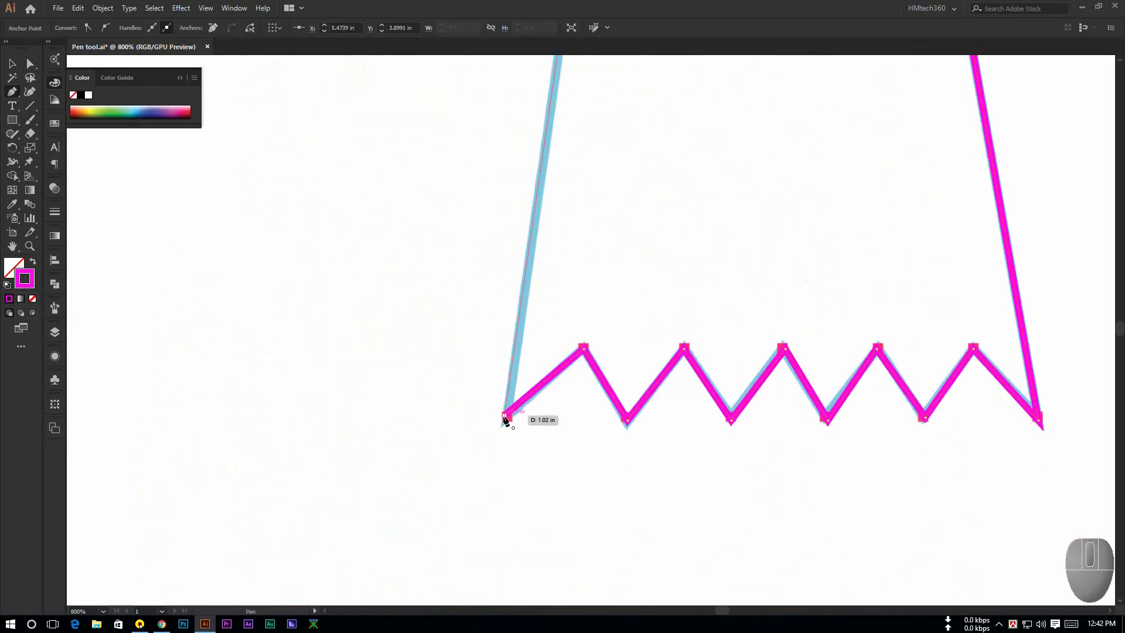
pyautogui.click(508, 417)
pyautogui.scroll(-3, 507, 417)
pyautogui.scroll(2, 656, 159)
pyautogui.press('space')
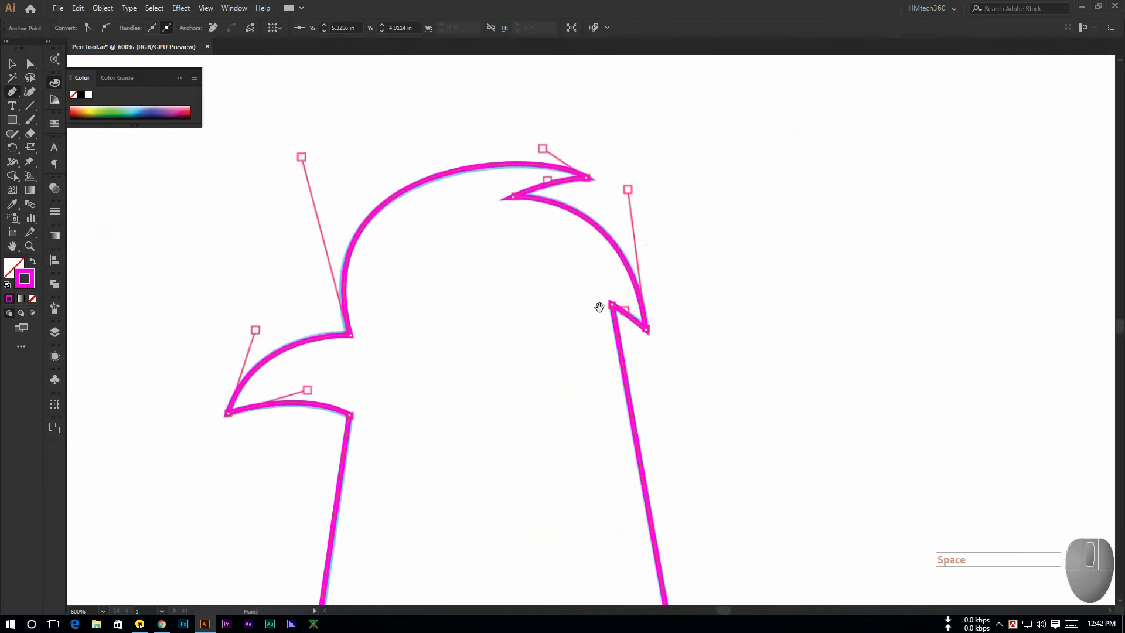
# Step: Examine the closed bird head outline and its anchors against the template using the Direct Selection tool
pyautogui.click(30, 63)
pyautogui.click(375, 411)
pyautogui.press('space')
pyautogui.moveTo(374, 411); pyautogui.dragTo(397, 163)
pyautogui.press('space')
pyautogui.moveTo(522, 386); pyautogui.dragTo(532, 412)
pyautogui.moveTo(453, 443)
pyautogui.mouseDown()
pyautogui.moveTo(511, 480)
pyautogui.moveTo(509, 468)
pyautogui.mouseUp()
pyautogui.click(458, 393)
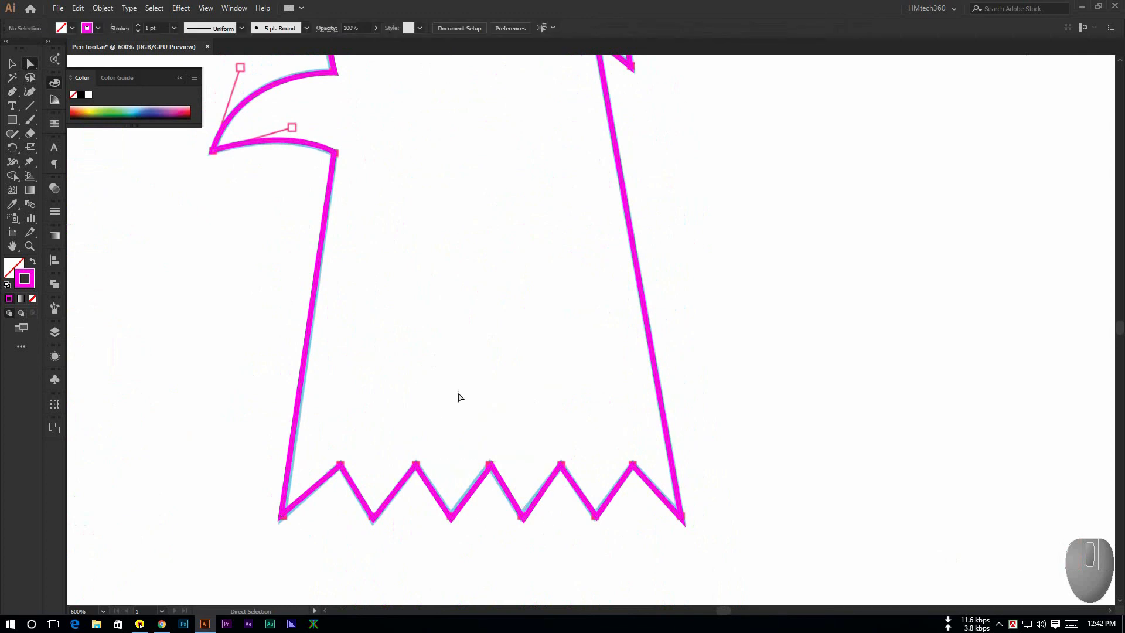
pyautogui.moveTo(458, 393); pyautogui.dragTo(534, 477)
pyautogui.moveTo(449, 351); pyautogui.dragTo(478, 394)
pyautogui.moveTo(357, 441); pyautogui.dragTo(538, 530)
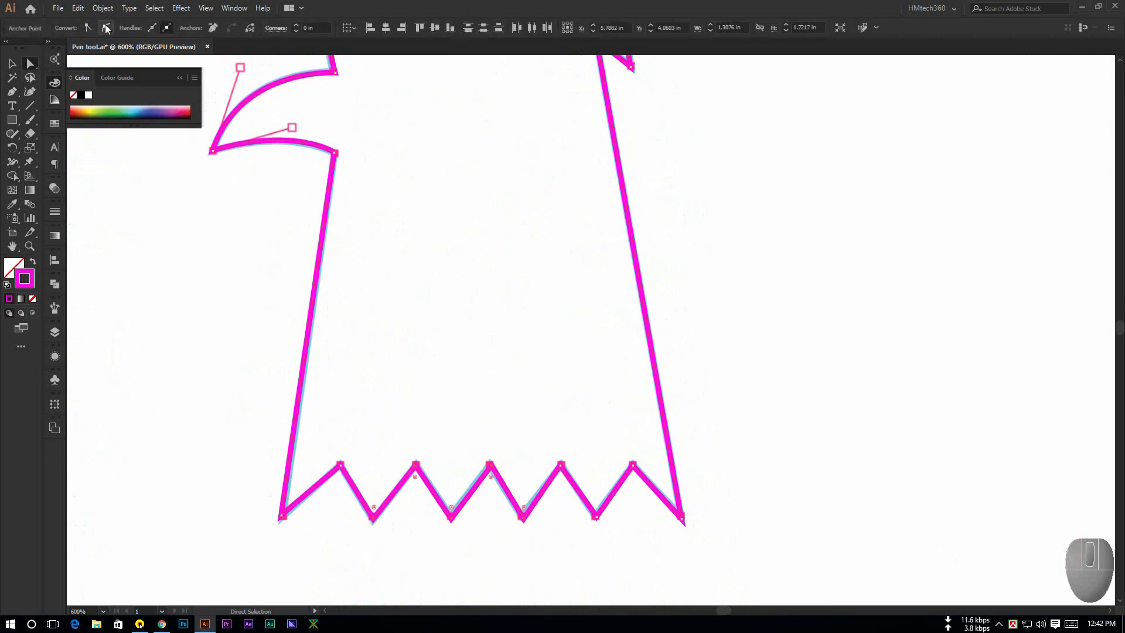
pyautogui.moveTo(469, 330); pyautogui.dragTo(487, 435)
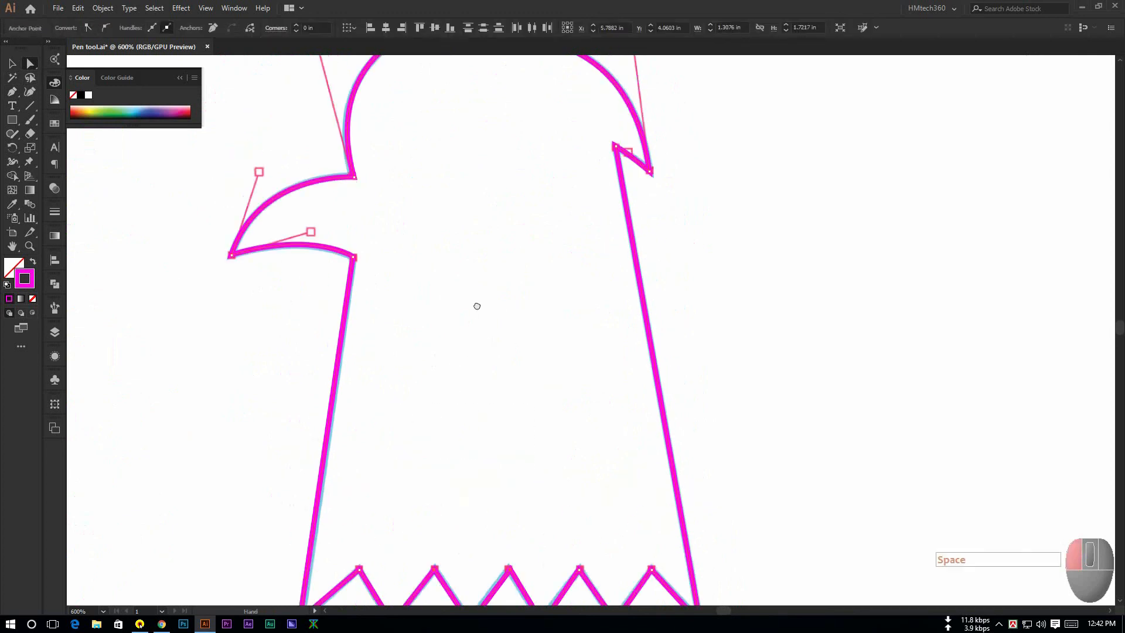
pyautogui.moveTo(477, 306); pyautogui.dragTo(487, 453)
# Step: Select the rear feather tip's anchor and examine how its curve and handles match the template
pyautogui.scroll(3, 663, 318)
pyautogui.click(588, 245)
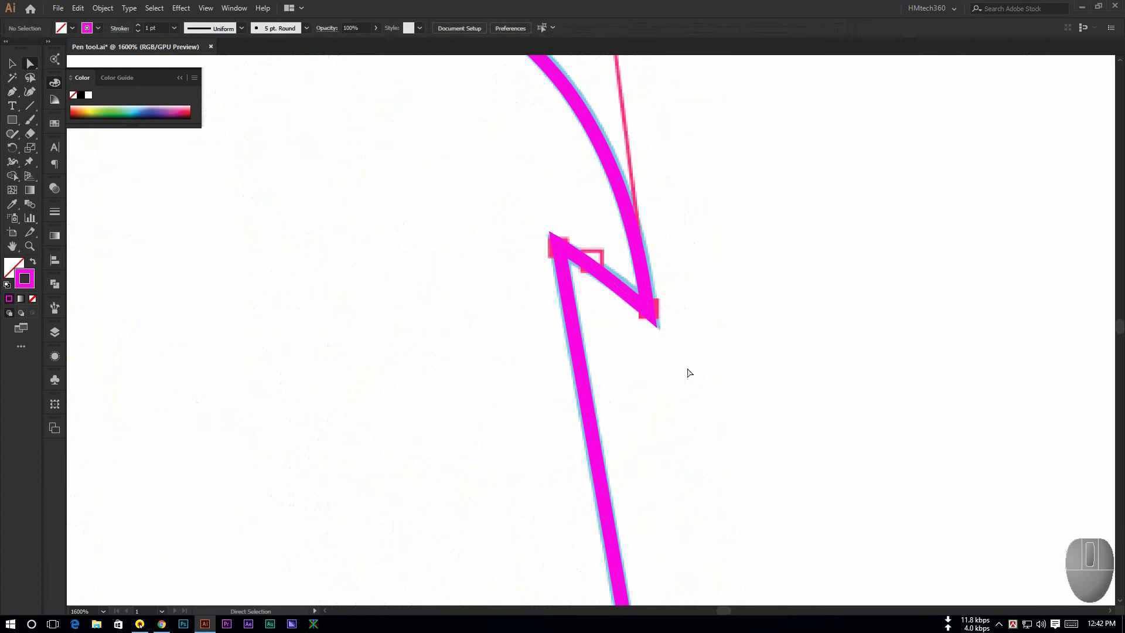
pyautogui.moveTo(636, 355); pyautogui.dragTo(733, 255)
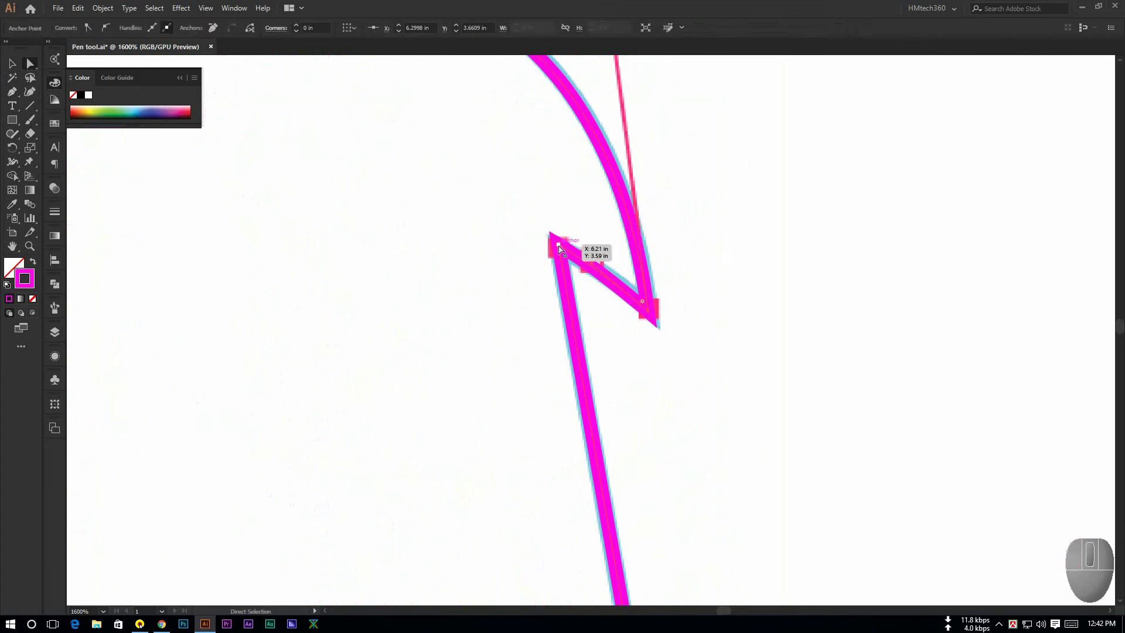
pyautogui.scroll(3, 605, 264)
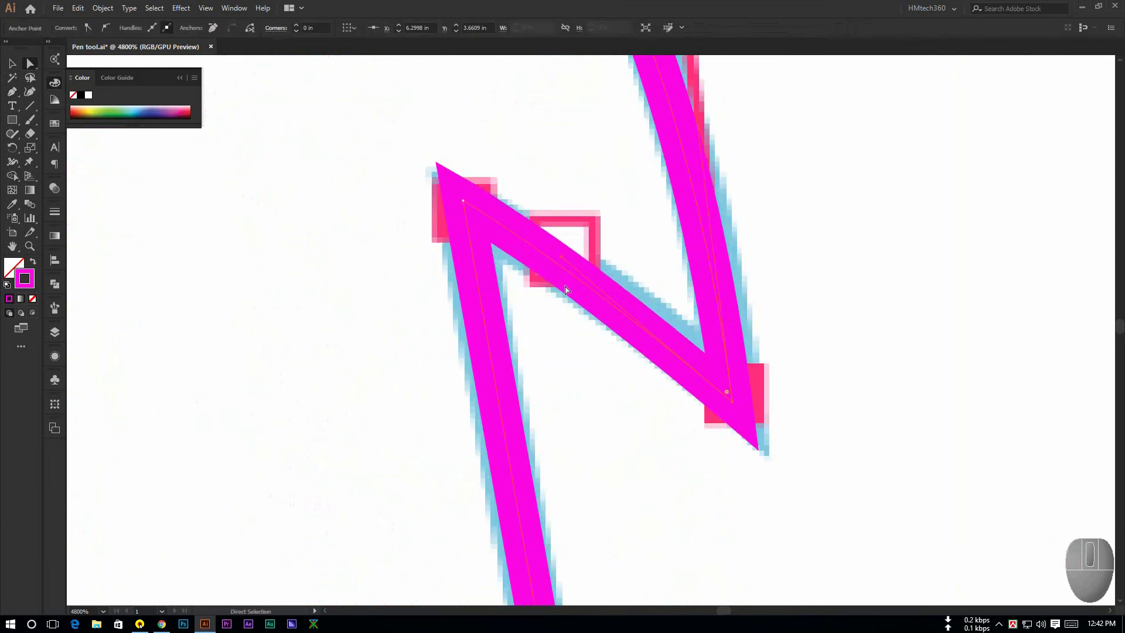
pyautogui.scroll(-5, 592, 320)
# Step: Select the crest tip anchor, nudge its lower direction handle slightly upwards, and deselect the outline
pyautogui.moveTo(514, 205); pyautogui.dragTo(553, 256)
pyautogui.scroll(3, 577, 180)
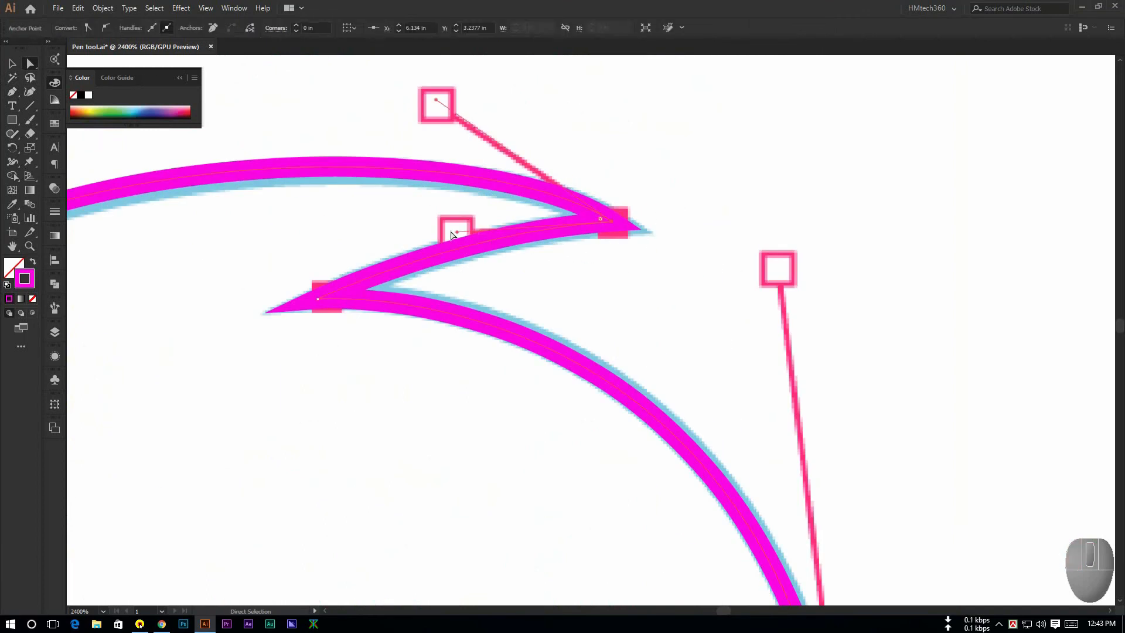
pyautogui.moveTo(452, 233); pyautogui.dragTo(452, 222)
pyautogui.click(437, 105)
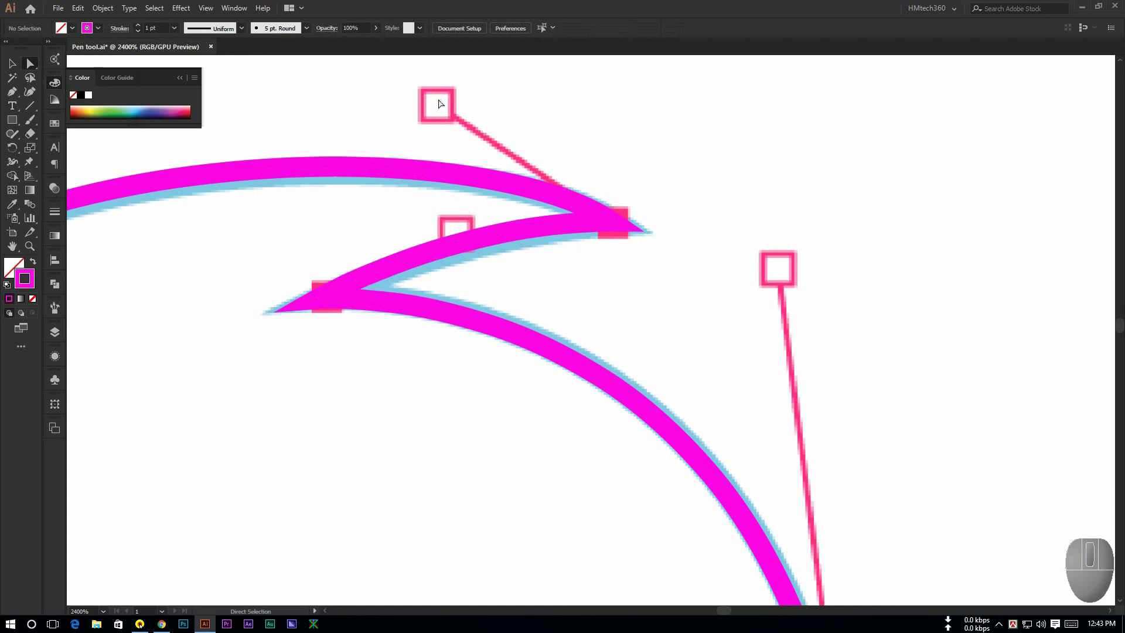
pyautogui.click(612, 222)
pyautogui.click(437, 100)
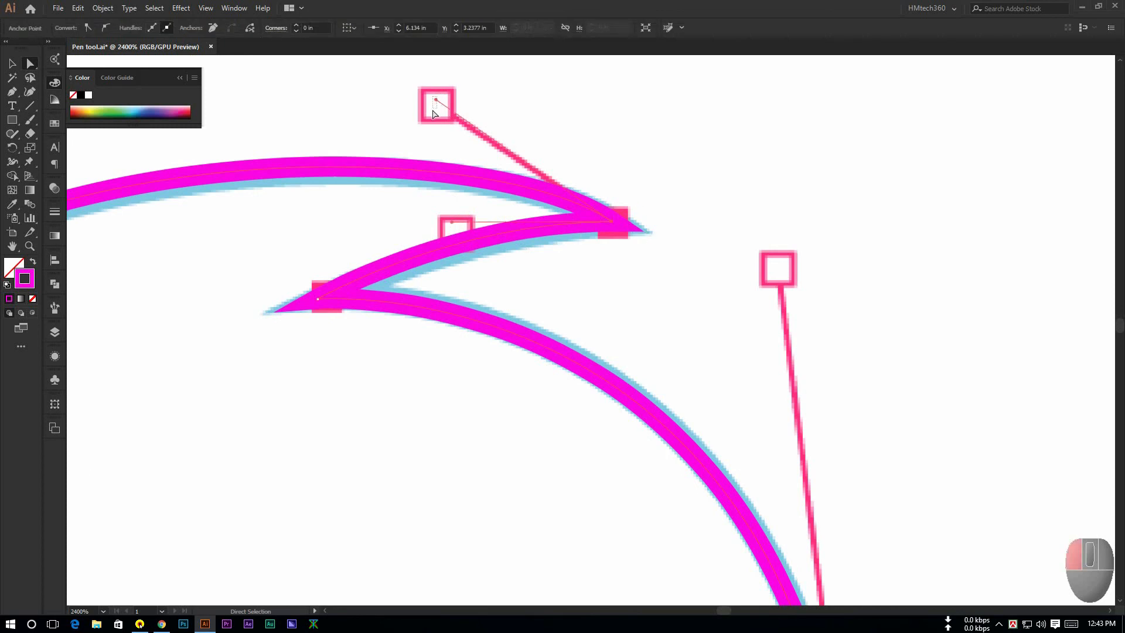
pyautogui.moveTo(633, 284); pyautogui.dragTo(586, 196)
pyautogui.scroll(-8, 586, 153)
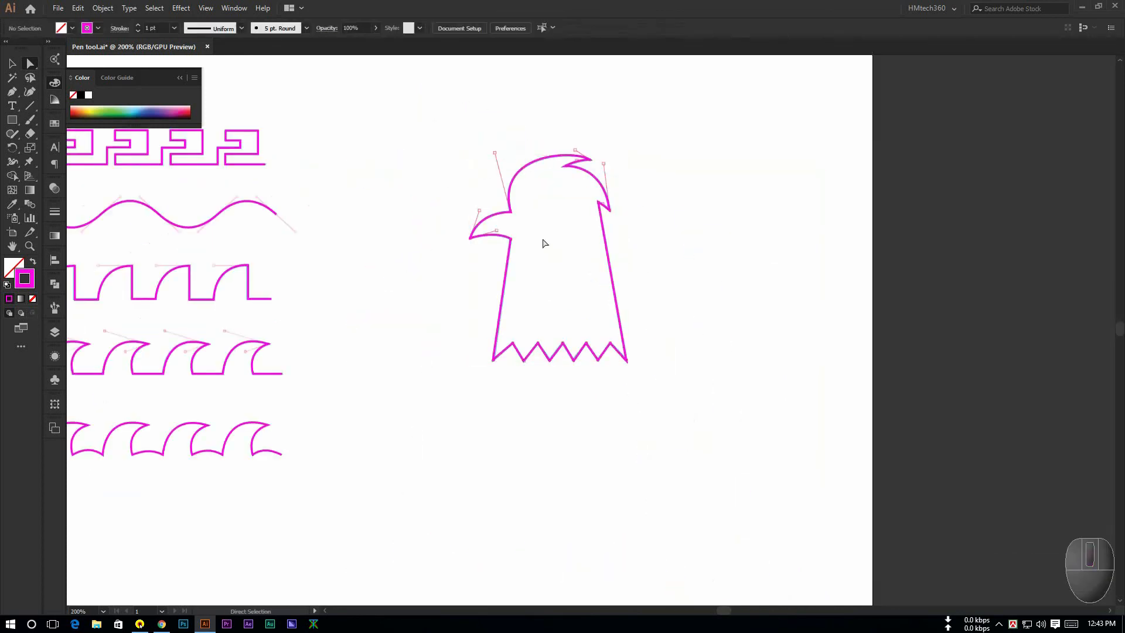
pyautogui.moveTo(545, 241); pyautogui.dragTo(649, 255)
pyautogui.scroll(-1, 590, 259)
pyautogui.moveTo(528, 264); pyautogui.dragTo(615, 329)
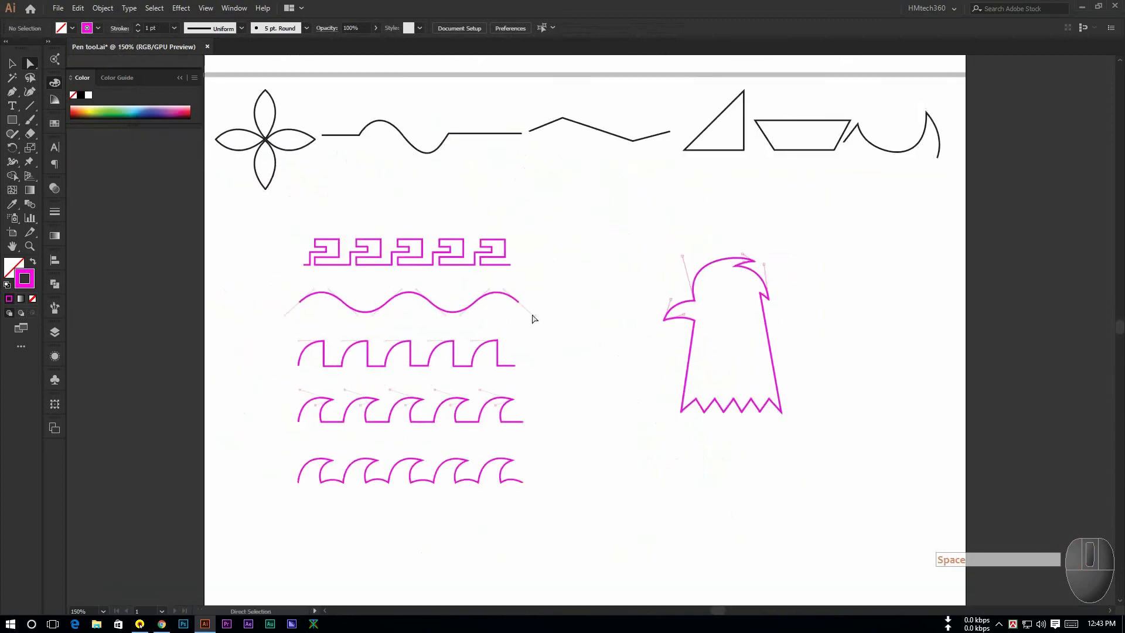
# Step: Select all the traced shapes, then the arc row alone, to check whether the template images are selectable, and deselect
pyautogui.click(12, 63)
pyautogui.moveTo(230, 212); pyautogui.dragTo(821, 494)
pyautogui.scroll(-1, 820, 494)
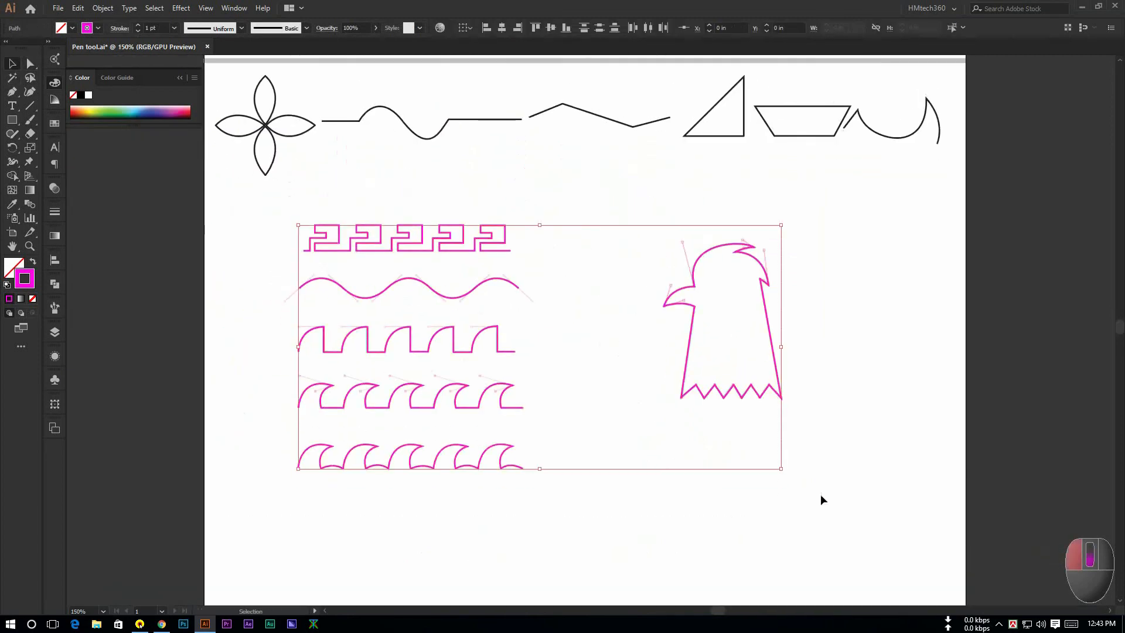
pyautogui.click(821, 496)
pyautogui.moveTo(674, 476); pyautogui.dragTo(681, 429)
pyautogui.scroll(2, 612, 383)
pyautogui.moveTo(602, 343); pyautogui.dragTo(550, 353)
pyautogui.scroll(-2, 568, 370)
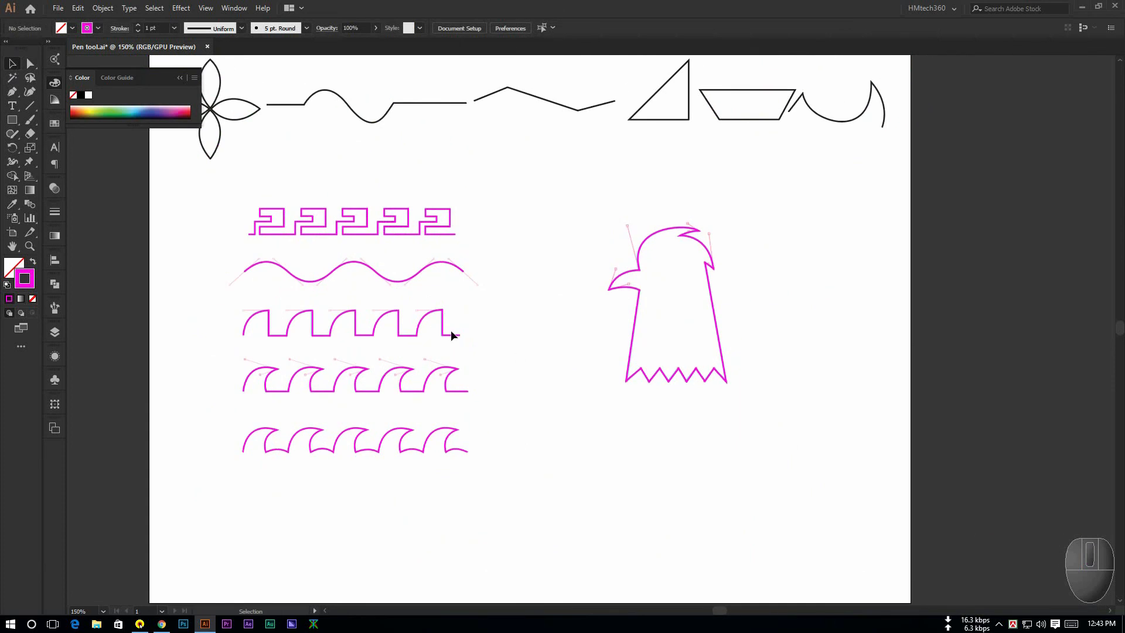
pyautogui.moveTo(432, 293); pyautogui.dragTo(460, 319)
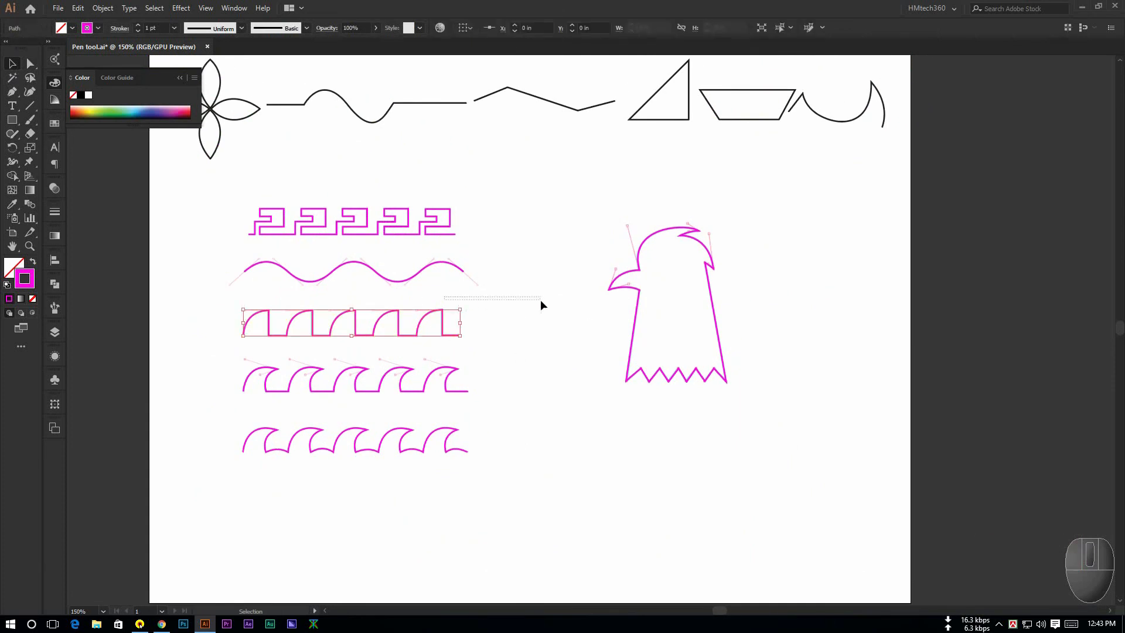
pyautogui.click(540, 300)
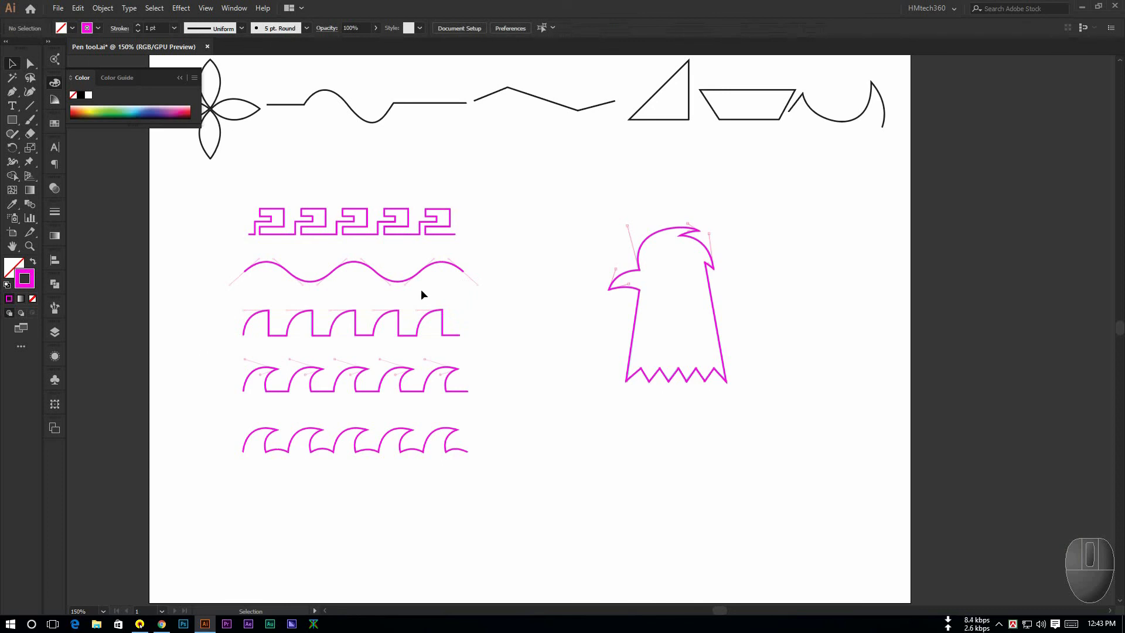
# Step: Unlock all locked template images and deselect them
pyautogui.hotkey('ctrl', 'alt')
pyautogui.keyDown('ctrl'); pyautogui.keyDown('alt'); pyautogui.click(497, 315); pyautogui.keyUp('alt'); pyautogui.keyUp('ctrl')
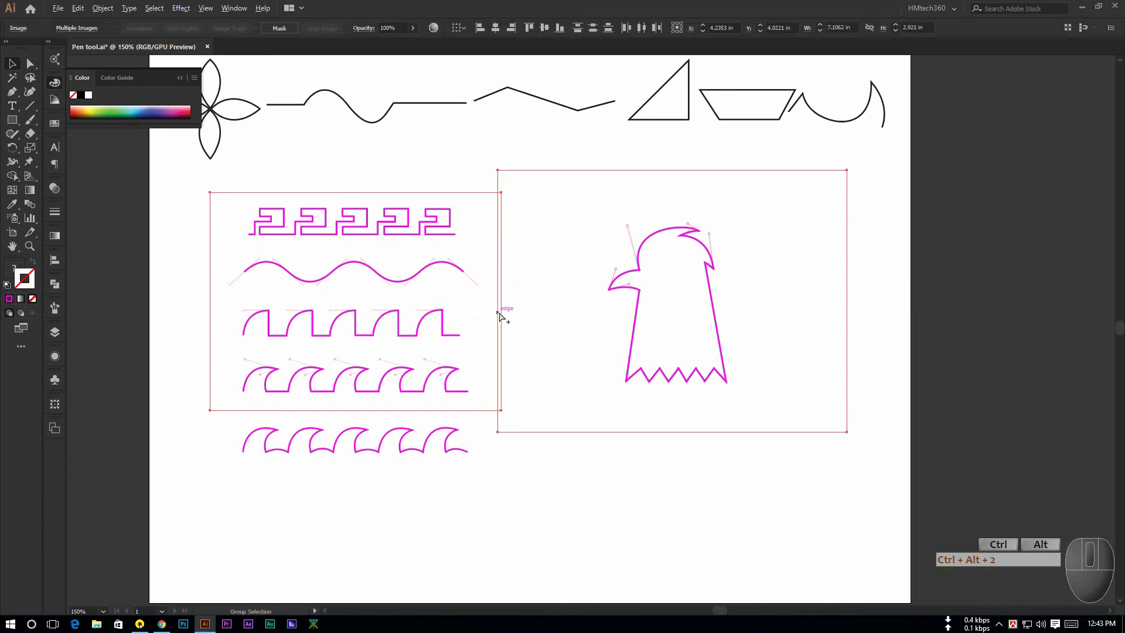
pyautogui.click(511, 469)
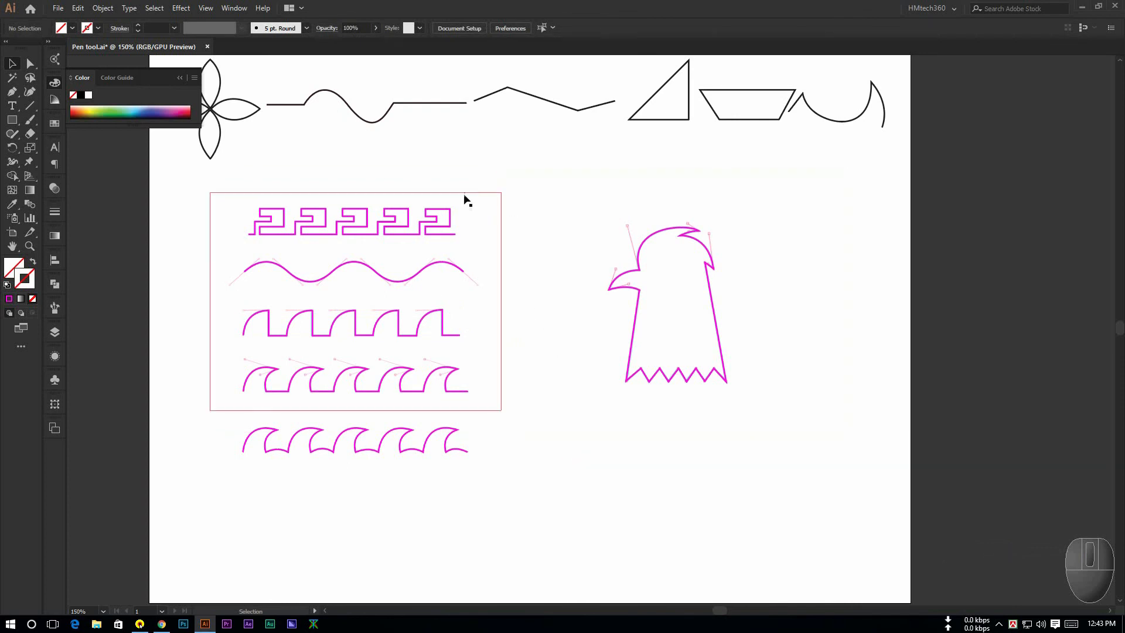
# Step: Select both the pattern template image and the bird head template image and lock them
pyautogui.click(464, 195)
pyautogui.click(564, 219)
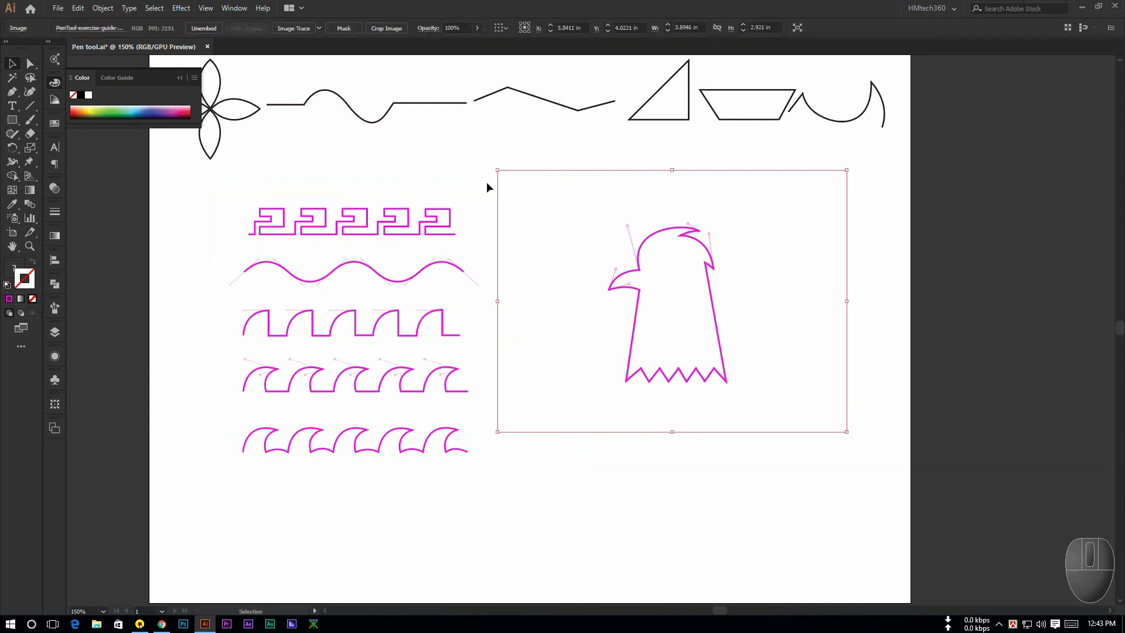
pyautogui.click(463, 181)
pyautogui.click(460, 194)
pyautogui.keyDown('shift'); pyautogui.click(555, 229); pyautogui.keyUp('shift')
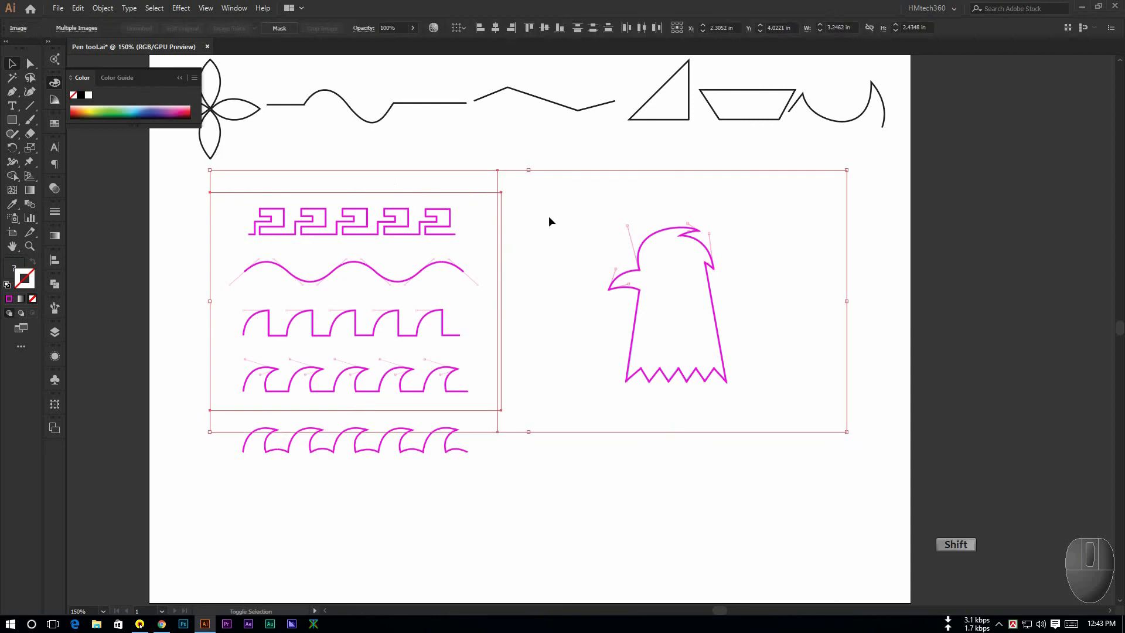
pyautogui.press('ctrl')
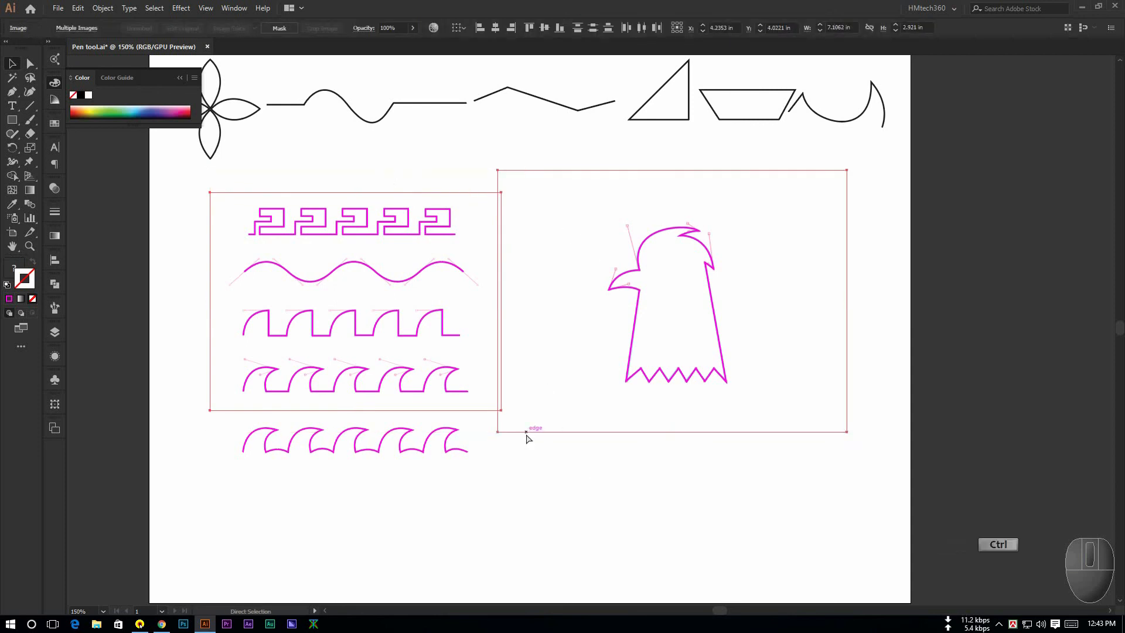
pyautogui.hotkey('ctrl', '2')
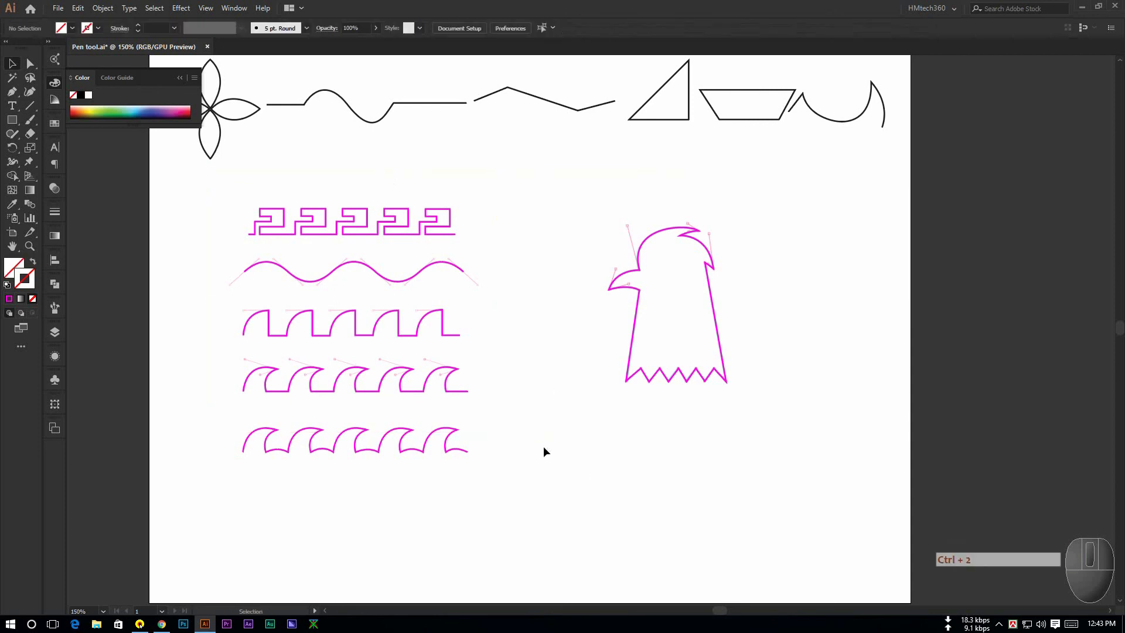
# Step: Unlock all objects and delete the pattern template image and the bird head template image
pyautogui.click(111, 9)
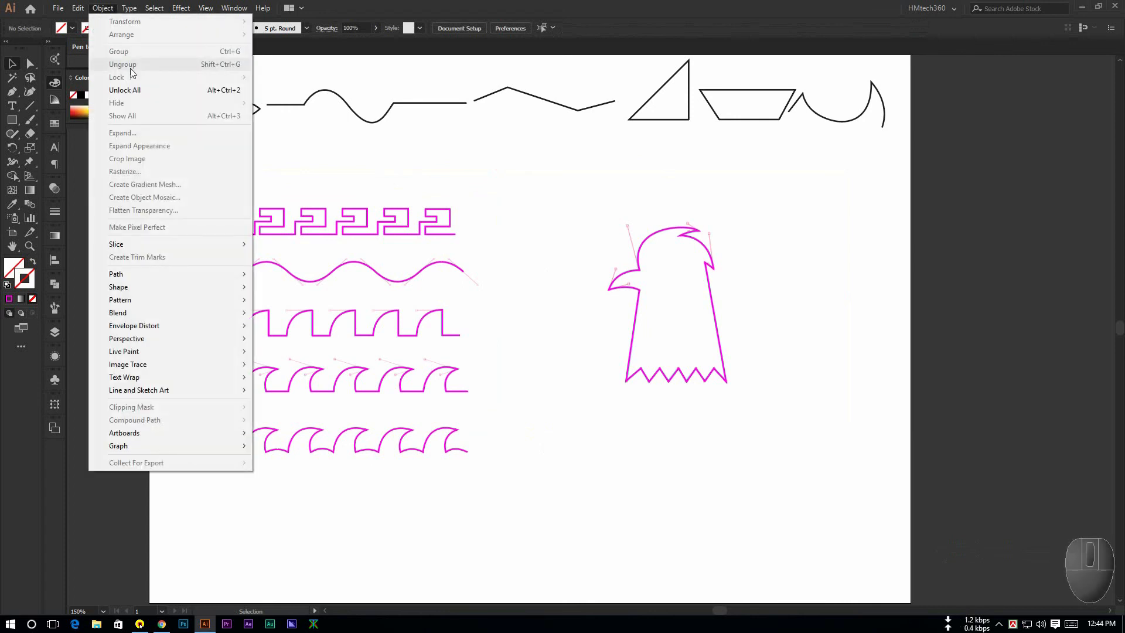
pyautogui.click(222, 90)
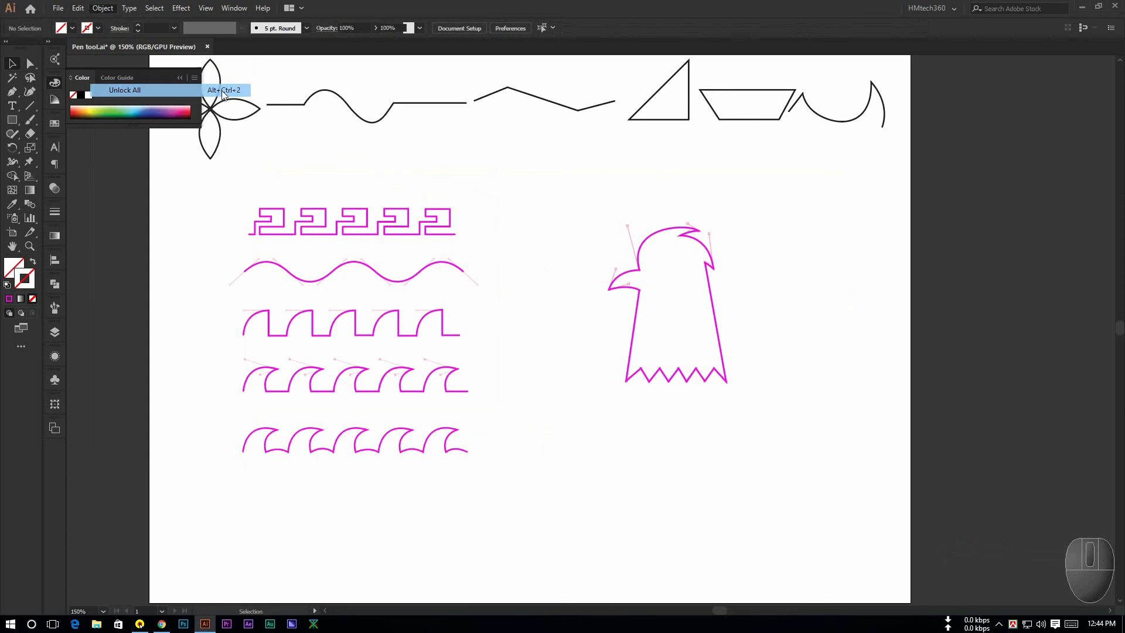
pyautogui.click(601, 524)
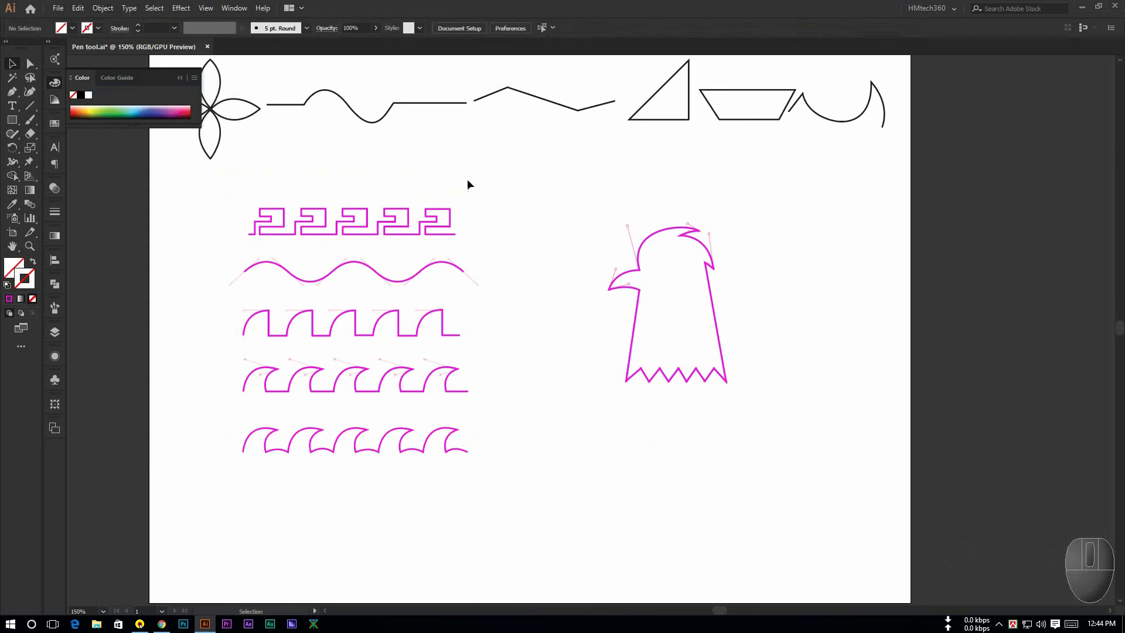
pyautogui.click(480, 213)
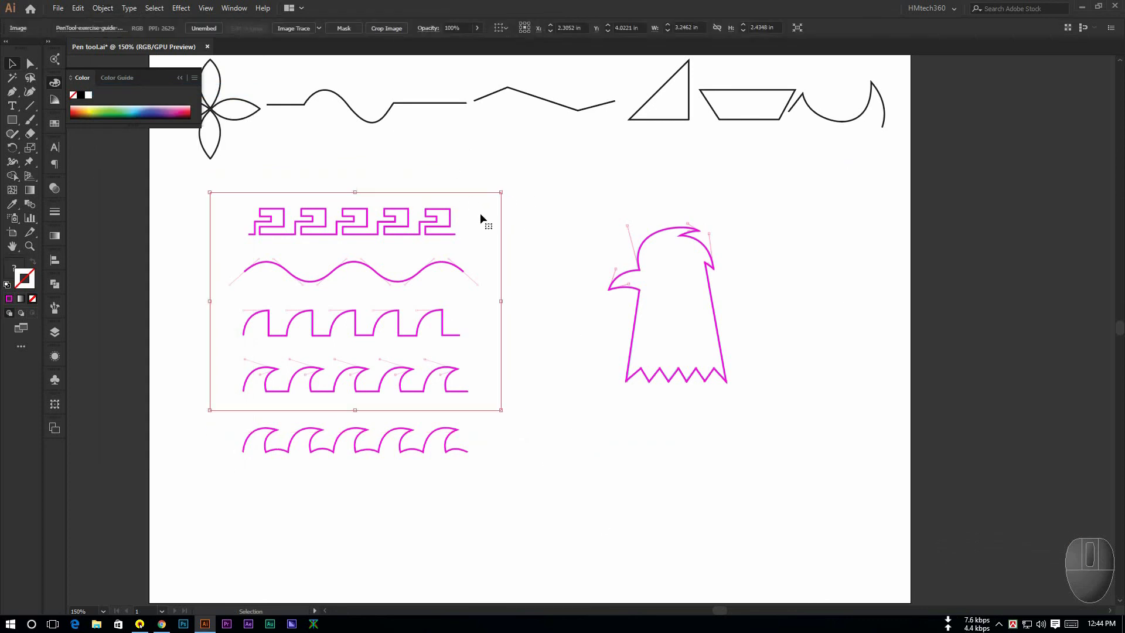
pyautogui.hotkey('ctrl', 'shift', 'a')
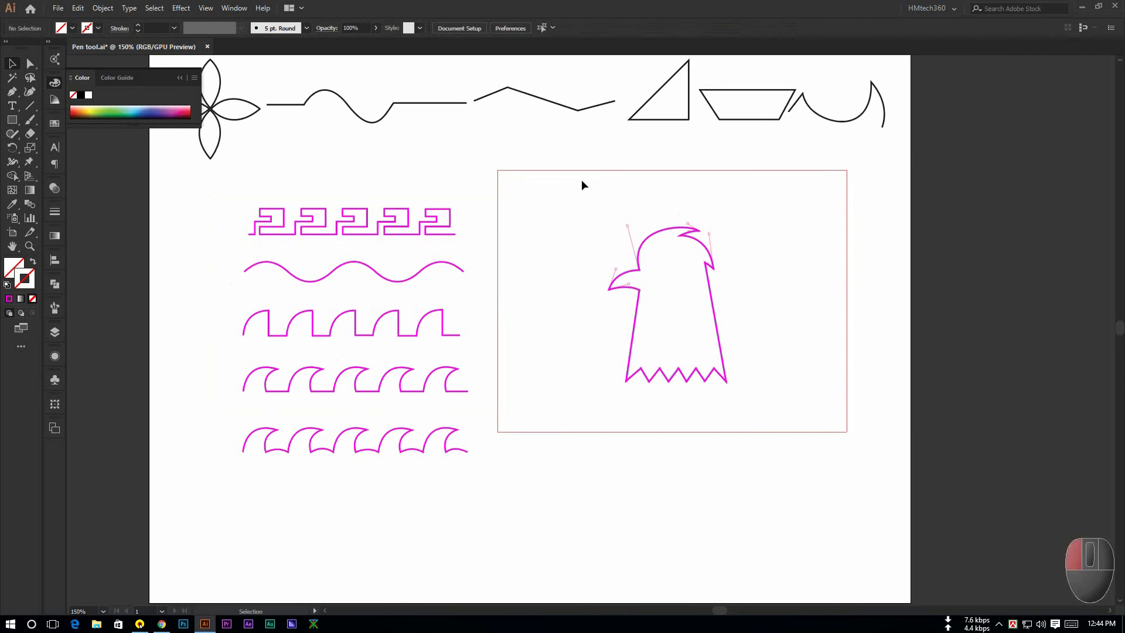
pyautogui.click(582, 179)
pyautogui.hotkey('ctrl', 'shift', 'a')
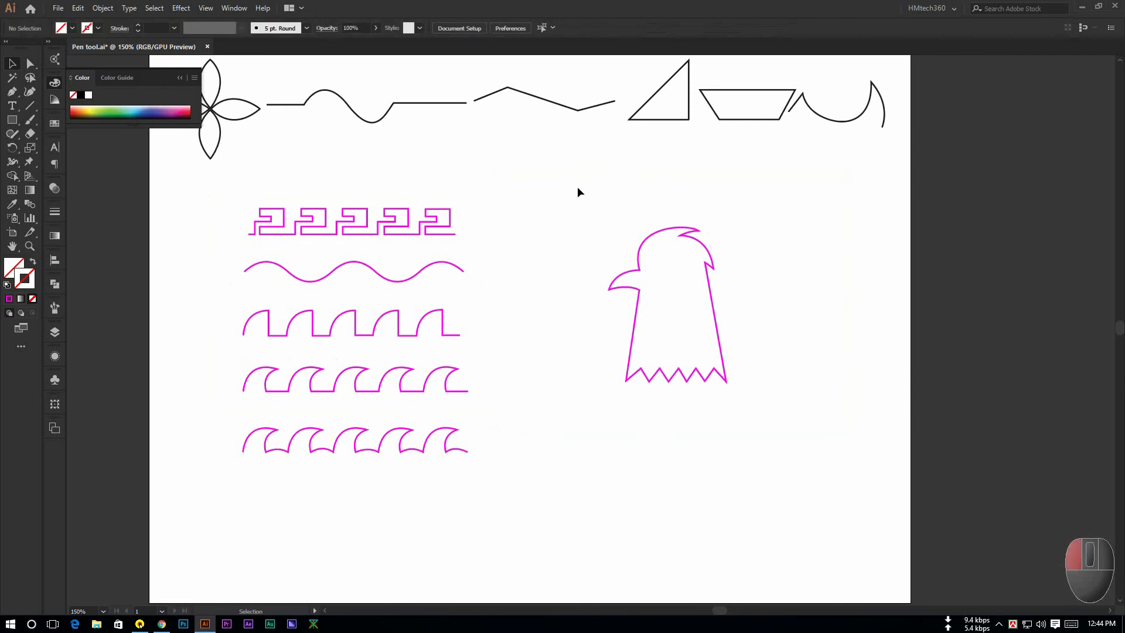
# Step: Change the stroke of the five traced pattern rows to black and show the full CMYK colour options
pyautogui.moveTo(261, 181); pyautogui.dragTo(549, 484)
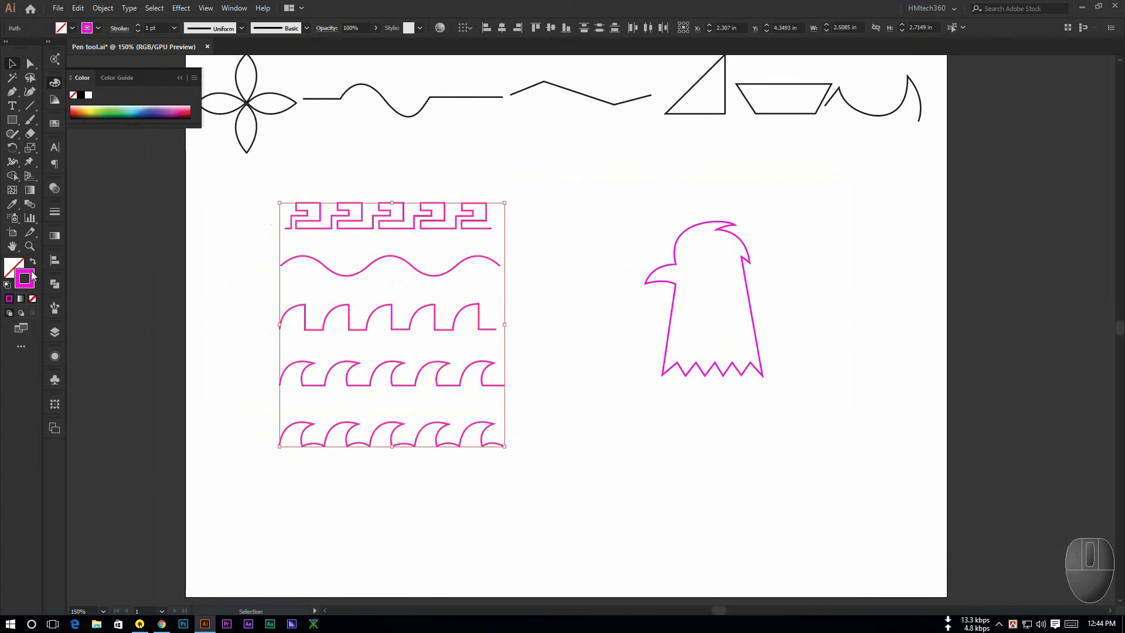
pyautogui.click(81, 96)
pyautogui.click(187, 77)
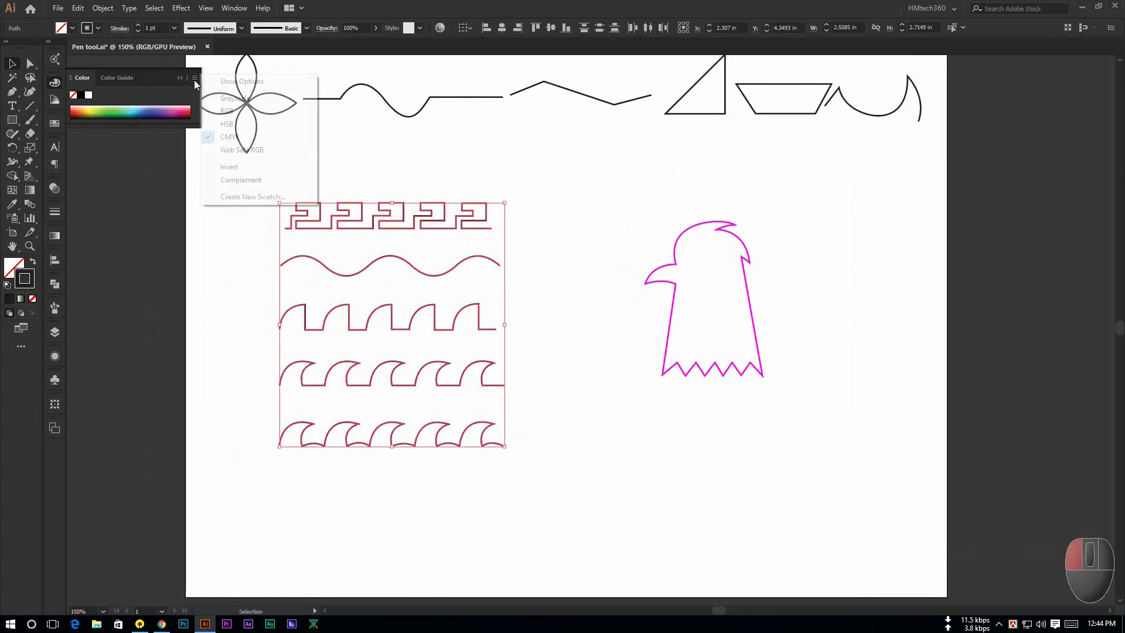
pyautogui.click(232, 83)
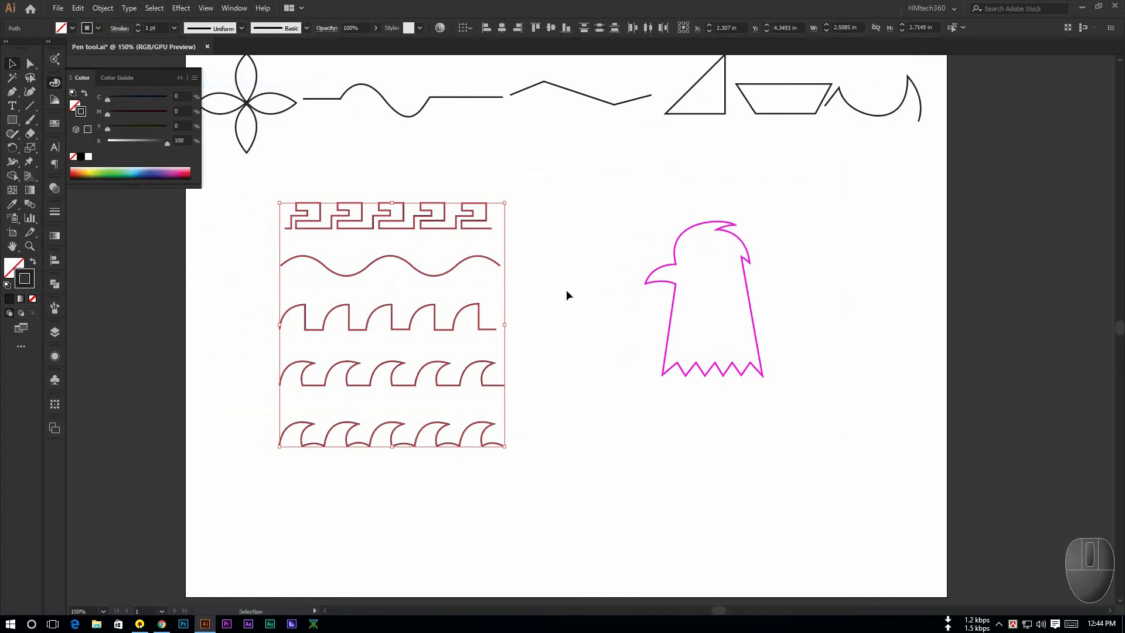
# Step: Change the bird head outline's stroke to black and deselect it
pyautogui.moveTo(639, 193); pyautogui.dragTo(828, 406)
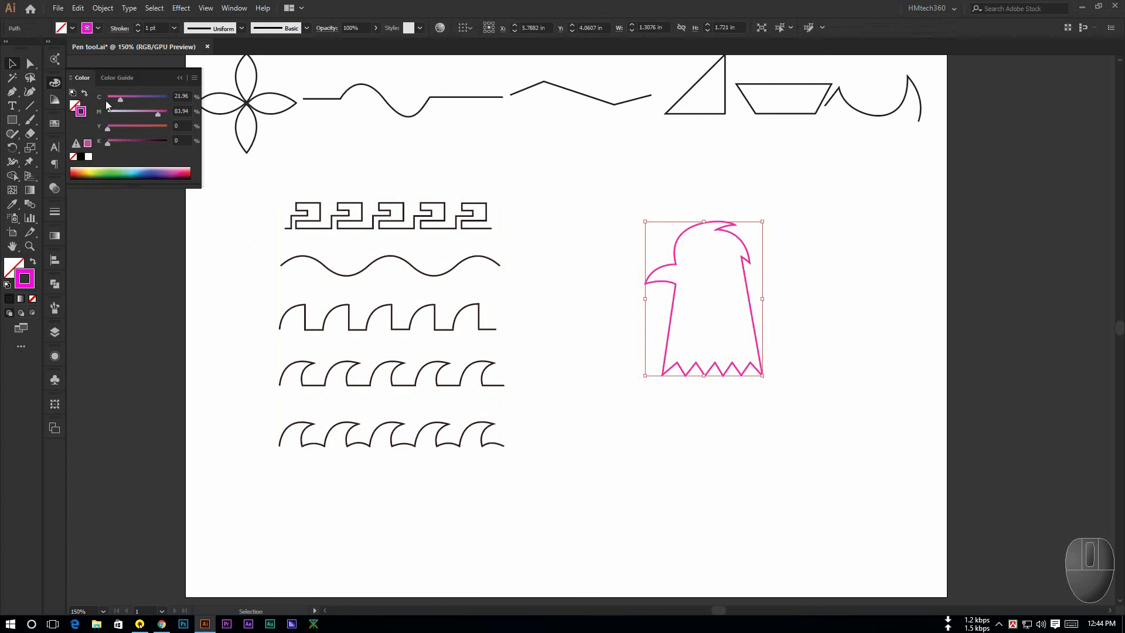
pyautogui.click(82, 159)
pyautogui.click(587, 234)
pyautogui.moveTo(584, 185); pyautogui.dragTo(824, 385)
pyautogui.click(655, 396)
# Step: Examine the black practice shapes up close and across the whole artboard
pyautogui.scroll(-2, 592, 330)
pyautogui.scroll(2, 591, 305)
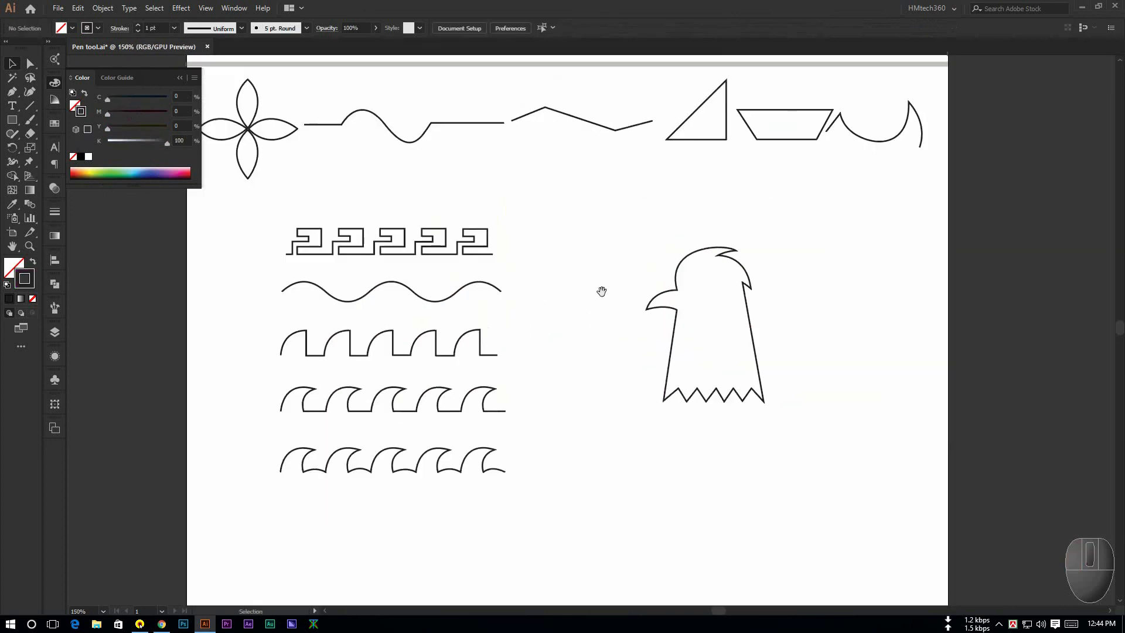
pyautogui.moveTo(604, 284); pyautogui.dragTo(577, 261)
pyautogui.scroll(-1, 577, 257)
pyautogui.moveTo(431, 249); pyautogui.dragTo(459, 258)
pyautogui.scroll(1, 459, 258)
pyautogui.scroll(-1, 459, 257)
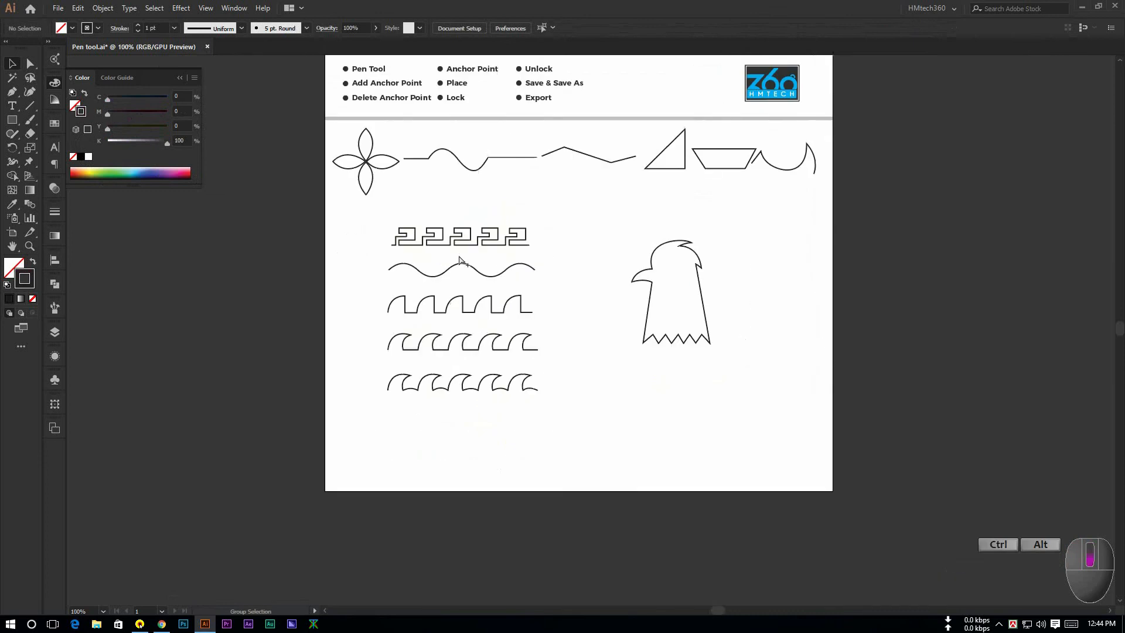
pyautogui.moveTo(576, 230); pyautogui.dragTo(534, 236)
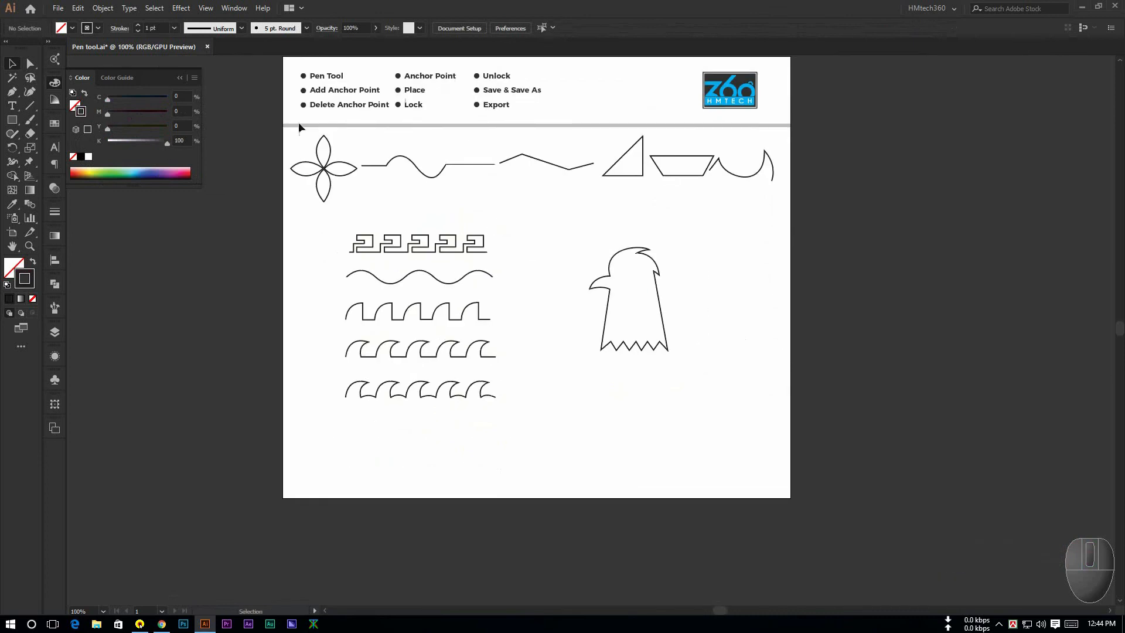
pyautogui.scroll(1, 523, 261)
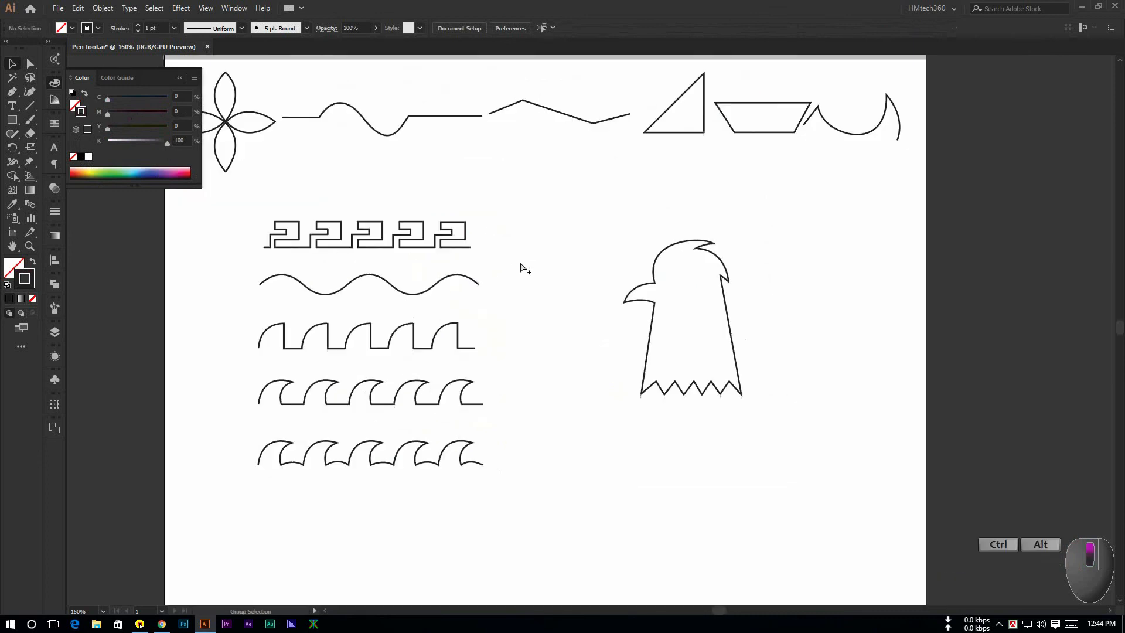
pyautogui.moveTo(522, 260)
pyautogui.mouseDown()
pyautogui.moveTo(505, 246)
pyautogui.moveTo(535, 261)
pyautogui.mouseUp()
pyautogui.scroll(-1, 504, 247)
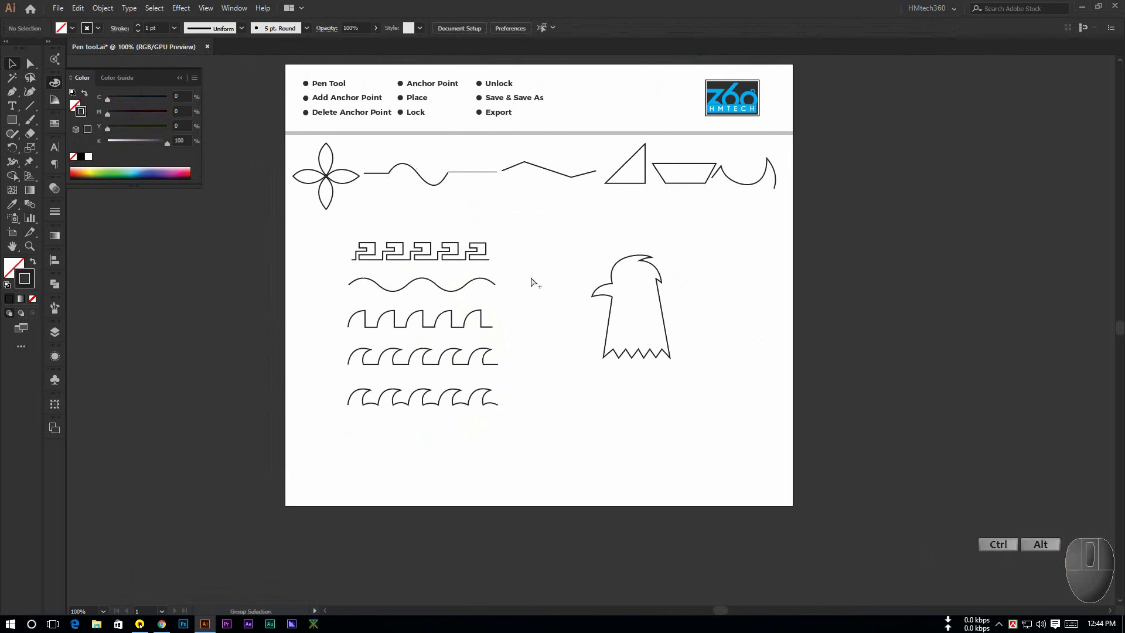
pyautogui.scroll(1, 531, 276)
pyautogui.scroll(-1, 529, 276)
pyautogui.moveTo(532, 231); pyautogui.dragTo(537, 261)
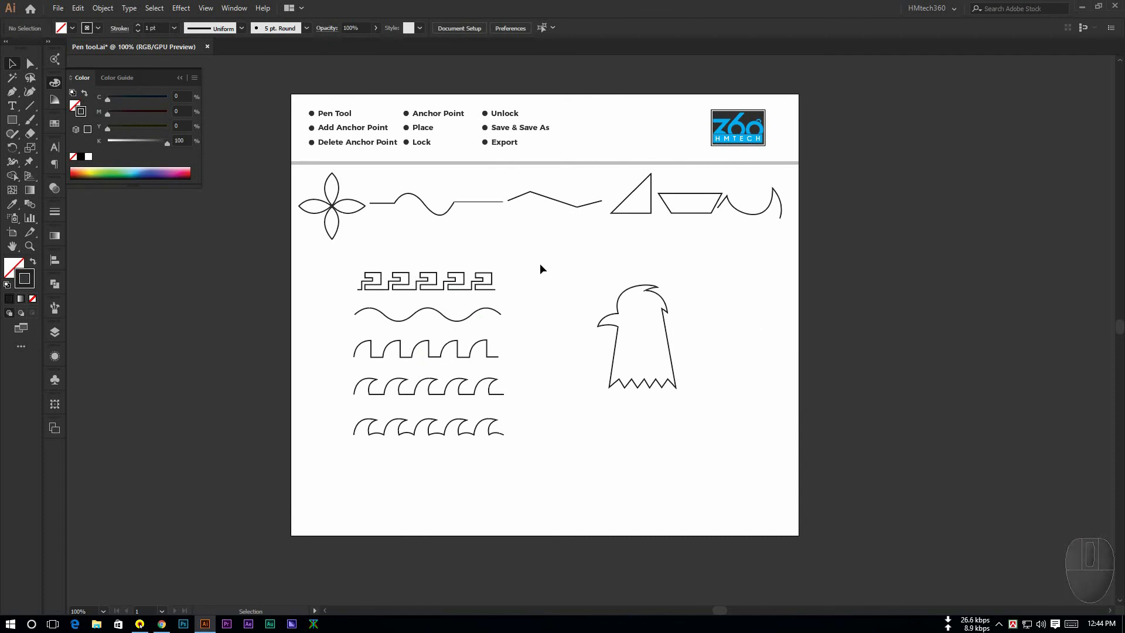
# Step: Enlarge the bird head outline proportionally to about 2.51 by 3.31 in and deselect it
pyautogui.moveTo(528, 292); pyautogui.dragTo(696, 425)
pyautogui.moveTo(681, 338)
pyautogui.mouseDown()
pyautogui.moveTo(699, 359)
pyautogui.moveTo(689, 347)
pyautogui.mouseUp()
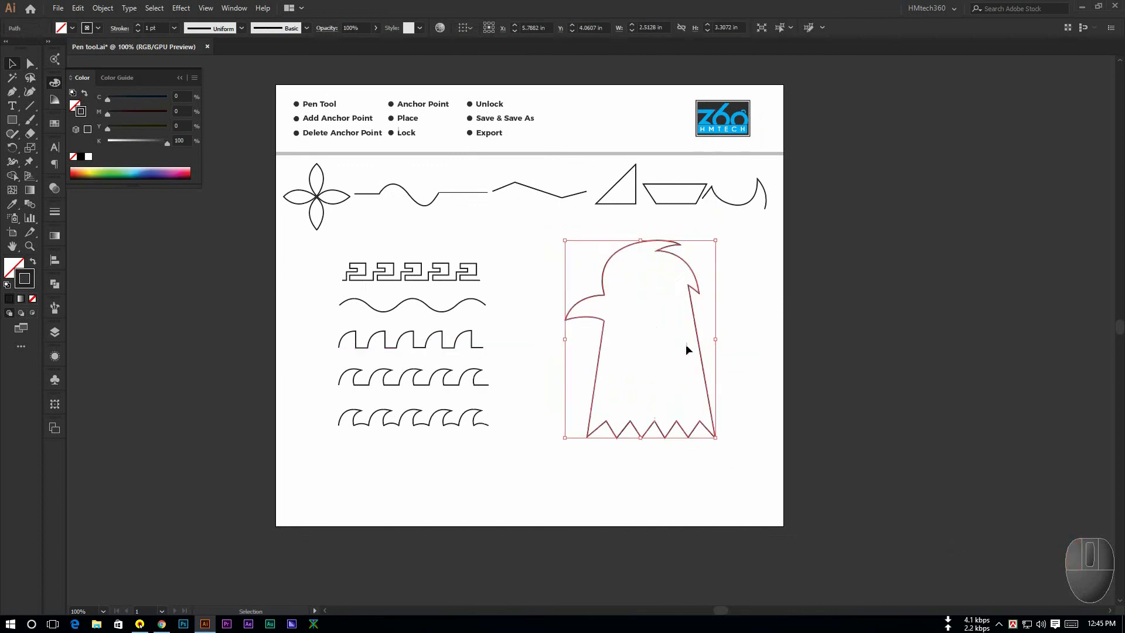
pyautogui.click(525, 282)
# Step: Enlarge the five pattern rows together to about 3.34 by 3.61 in and deselect them
pyautogui.moveTo(525, 281); pyautogui.dragTo(585, 268)
pyautogui.moveTo(368, 242); pyautogui.dragTo(573, 438)
pyautogui.moveTo(486, 251); pyautogui.dragTo(498, 254)
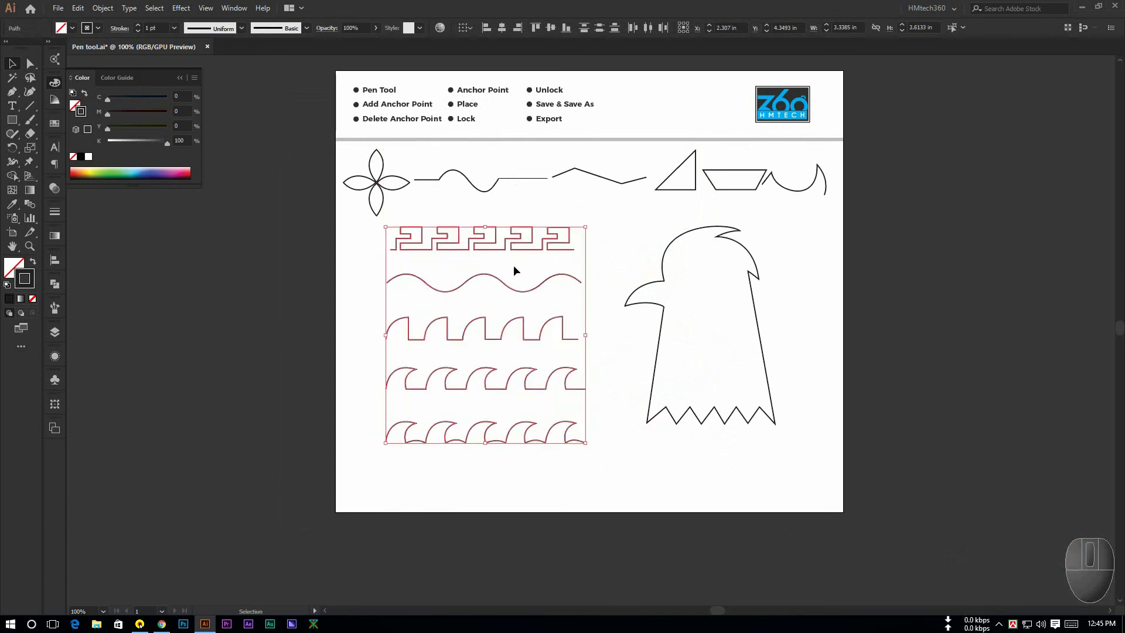
pyautogui.click(670, 440)
pyautogui.keyDown('ctrl'); pyautogui.click(670, 440); pyautogui.keyUp('ctrl')
# Step: Draw a circular eye about 0.22 in across inside the bird head with the Ellipse tool and deselect it
pyautogui.moveTo(742, 295); pyautogui.dragTo(701, 347)
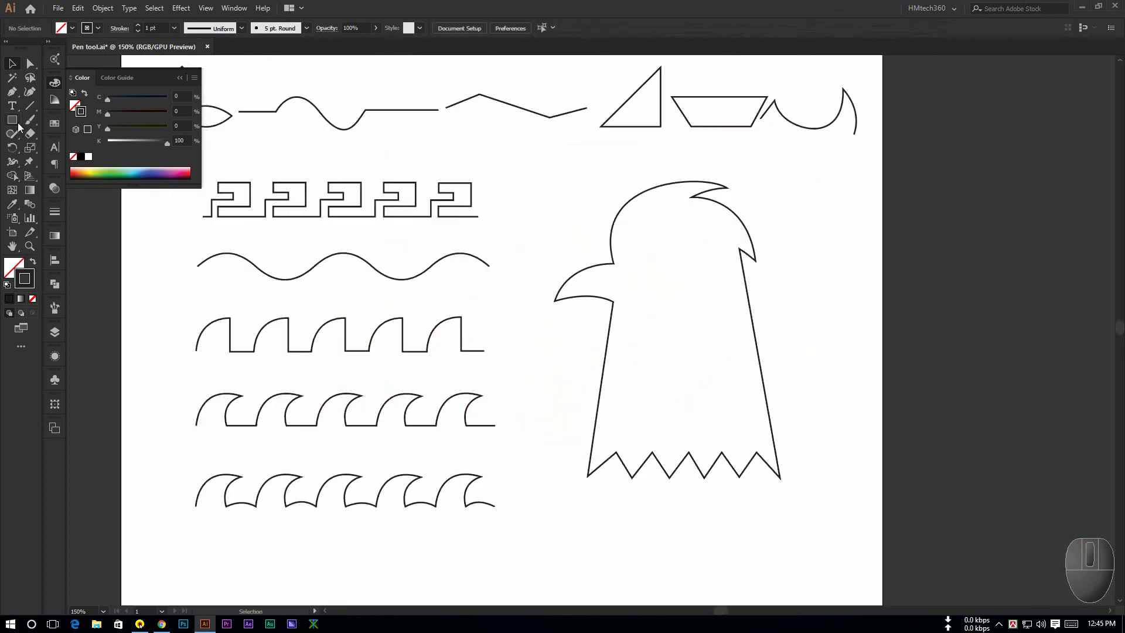
pyautogui.moveTo(17, 123); pyautogui.dragTo(59, 148)
pyautogui.scroll(1, 609, 265)
pyautogui.scroll(1, 610, 265)
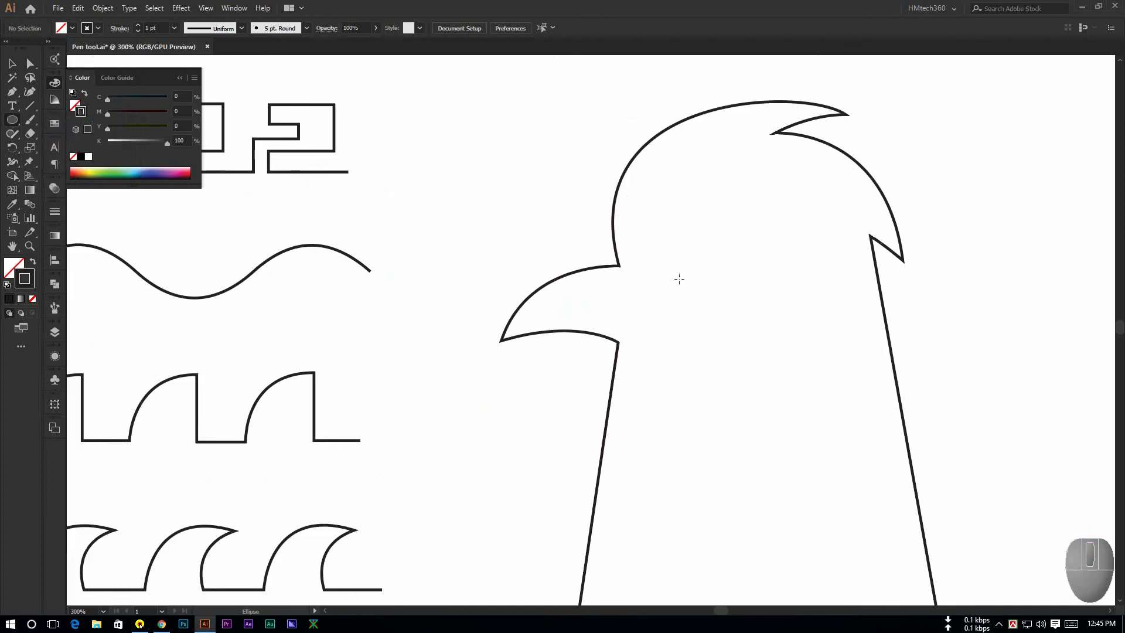
pyautogui.moveTo(701, 228); pyautogui.dragTo(717, 241)
pyautogui.hotkey('ctrl', '-')
pyautogui.hotkey('ctrl', '-')
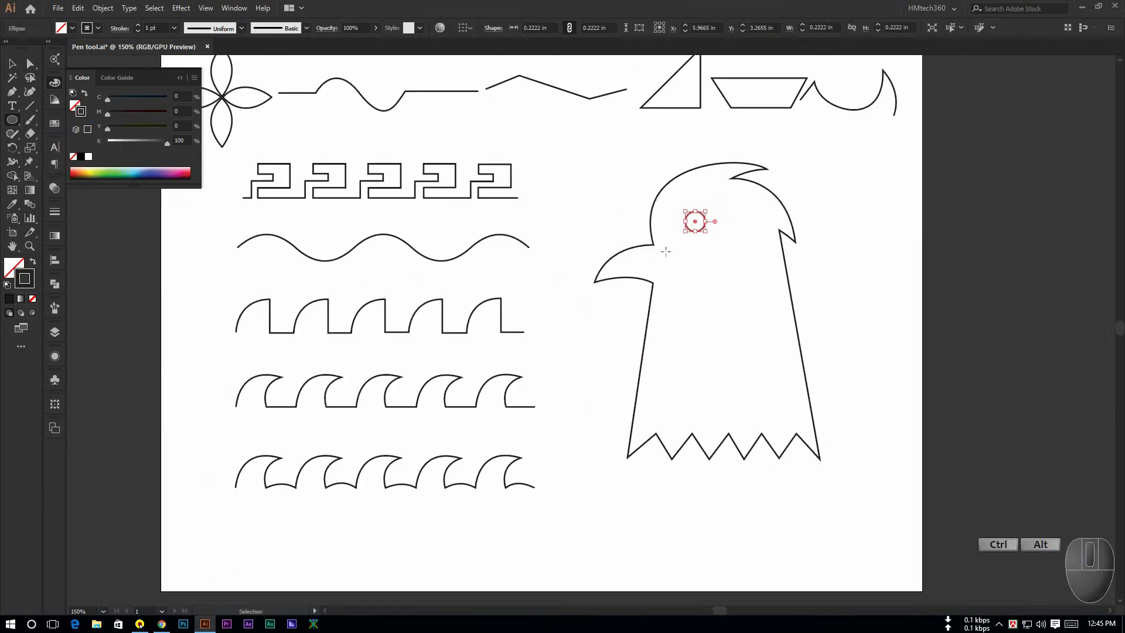
pyautogui.press('v')
pyautogui.click(586, 314)
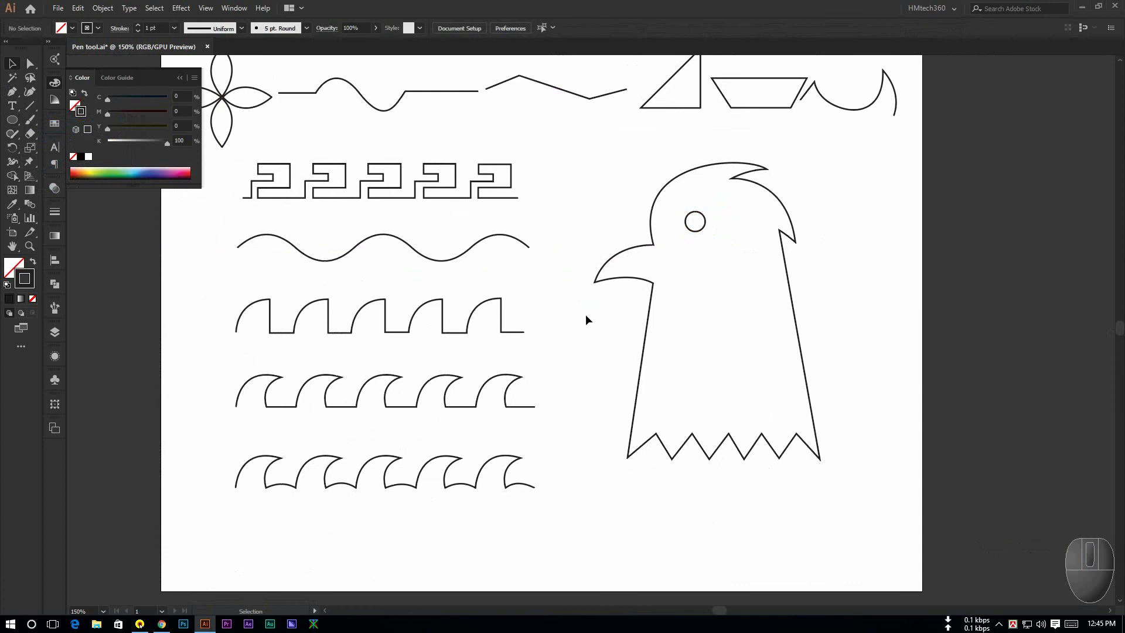
# Step: Examine the finished artboard, select and deselect all the practice shapes, and collapse the Color panel
pyautogui.press('space')
pyautogui.moveTo(586, 314); pyautogui.dragTo(593, 336)
pyautogui.scroll(-2, 592, 336)
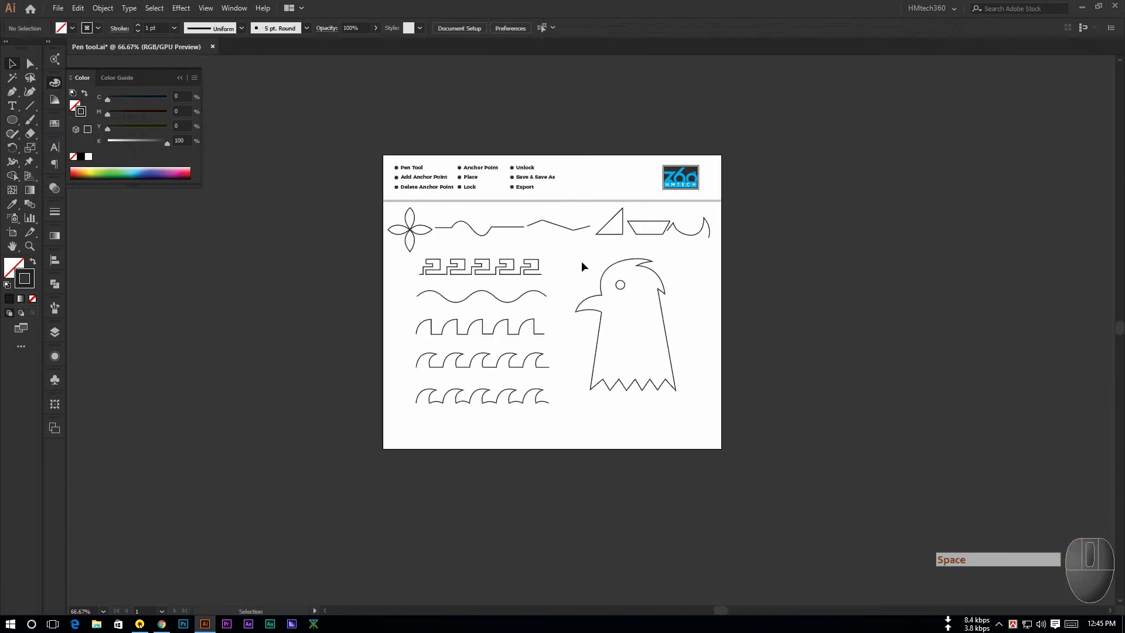
pyautogui.scroll(1, 571, 255)
pyautogui.press('space')
pyautogui.moveTo(571, 254); pyautogui.dragTo(585, 251)
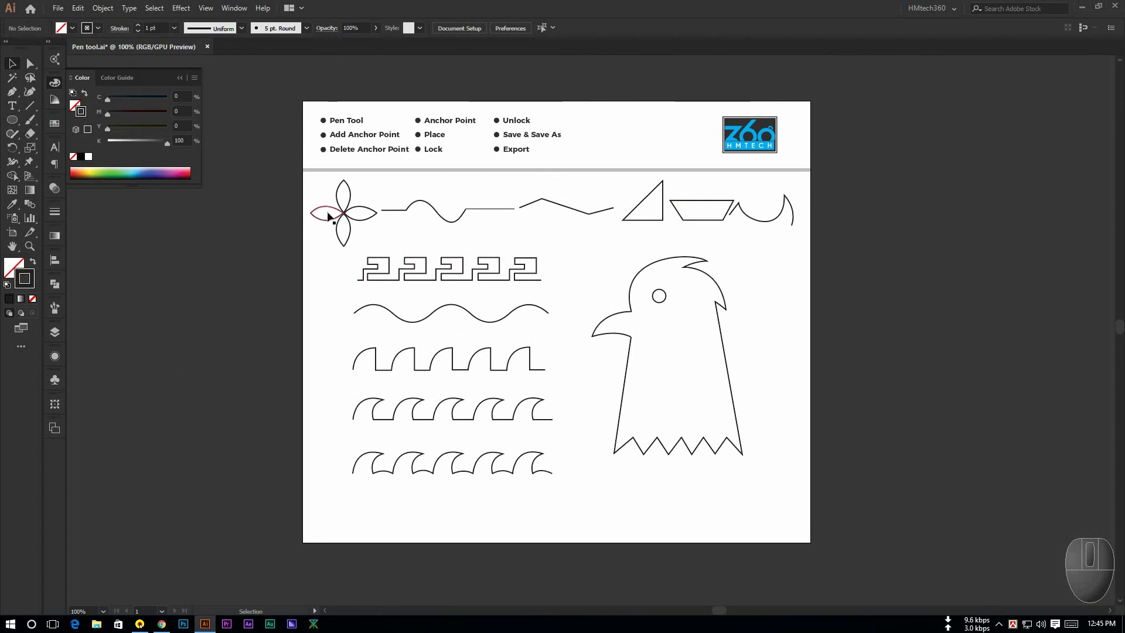
pyautogui.moveTo(288, 196); pyautogui.dragTo(876, 522)
pyautogui.click(881, 524)
pyautogui.click(181, 80)
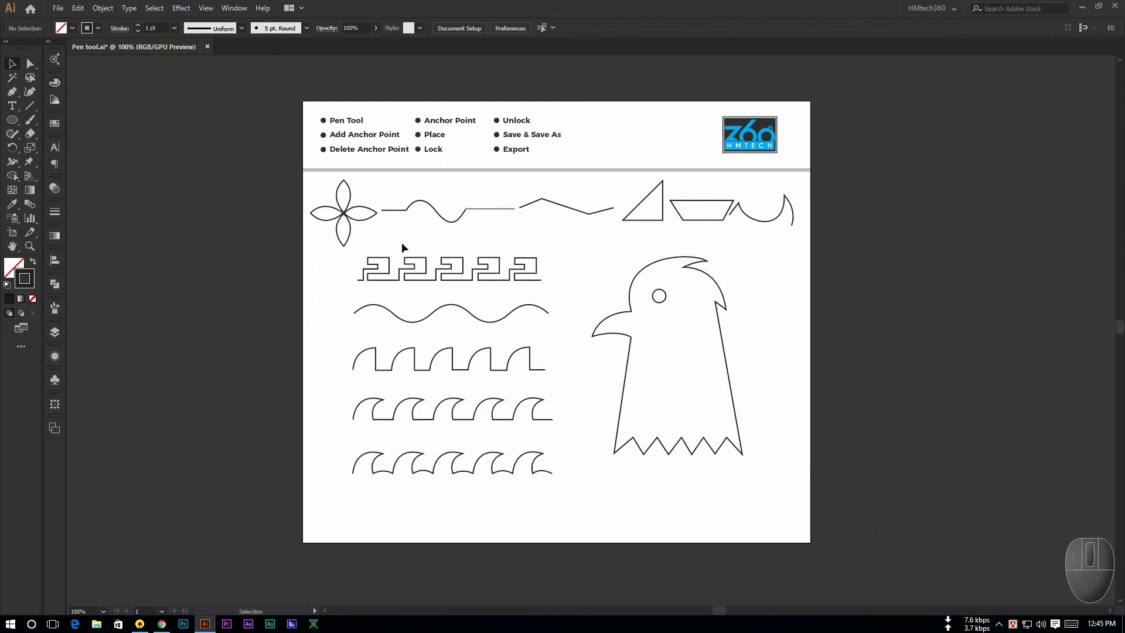
# Step: Review all the practice shapes together, deselect them and save the current document
pyautogui.moveTo(307, 195); pyautogui.dragTo(883, 515)
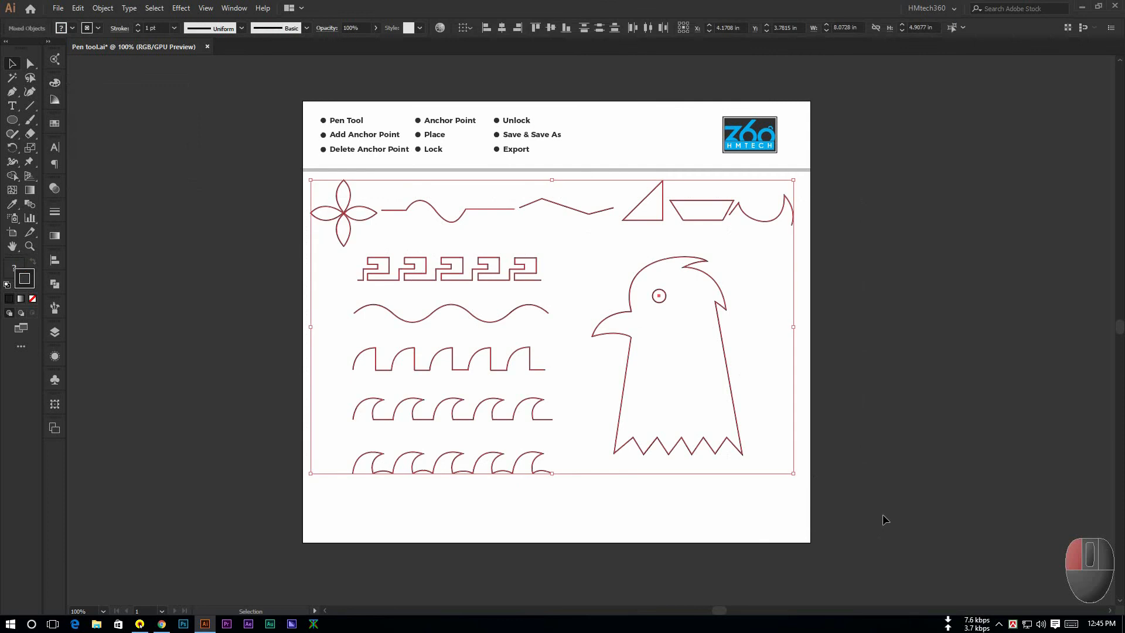
pyautogui.click(882, 514)
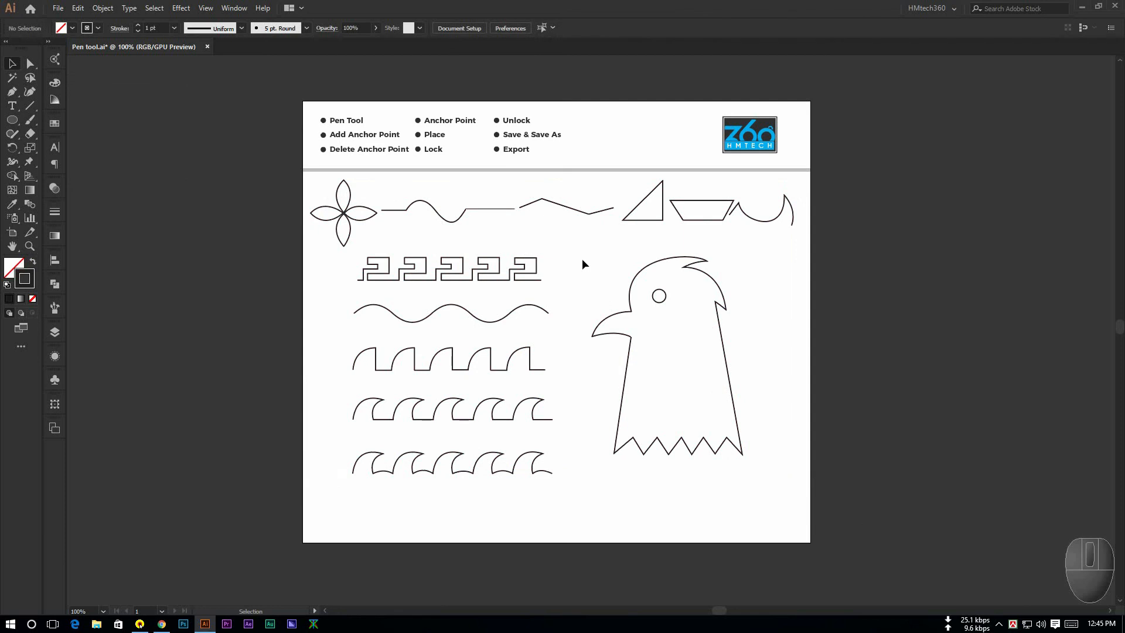
pyautogui.click(63, 11)
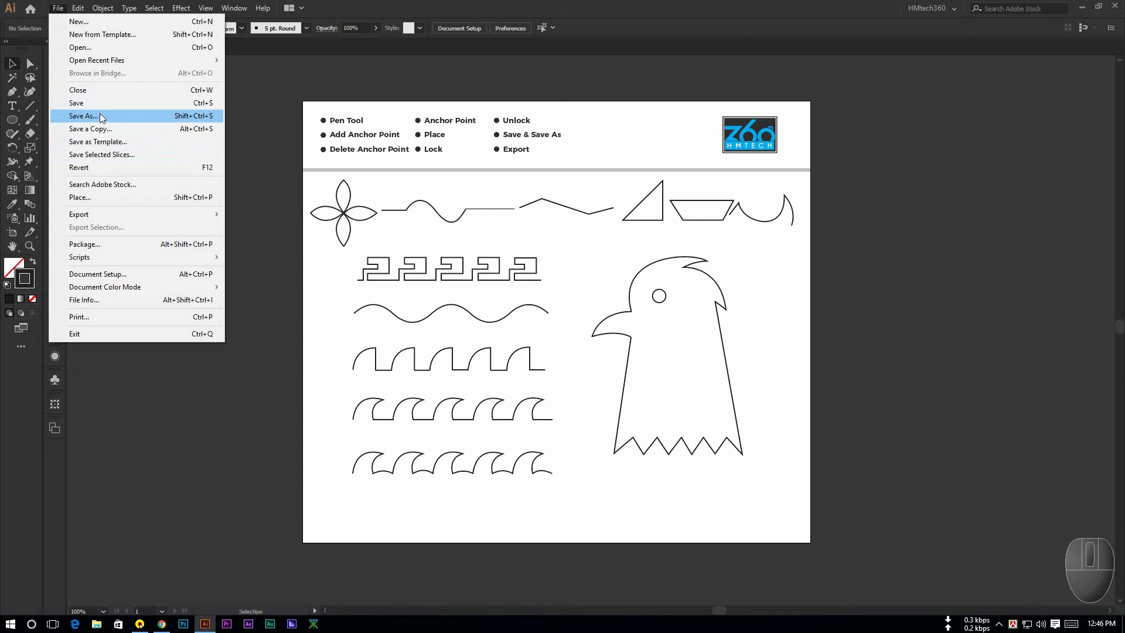
pyautogui.click(487, 226)
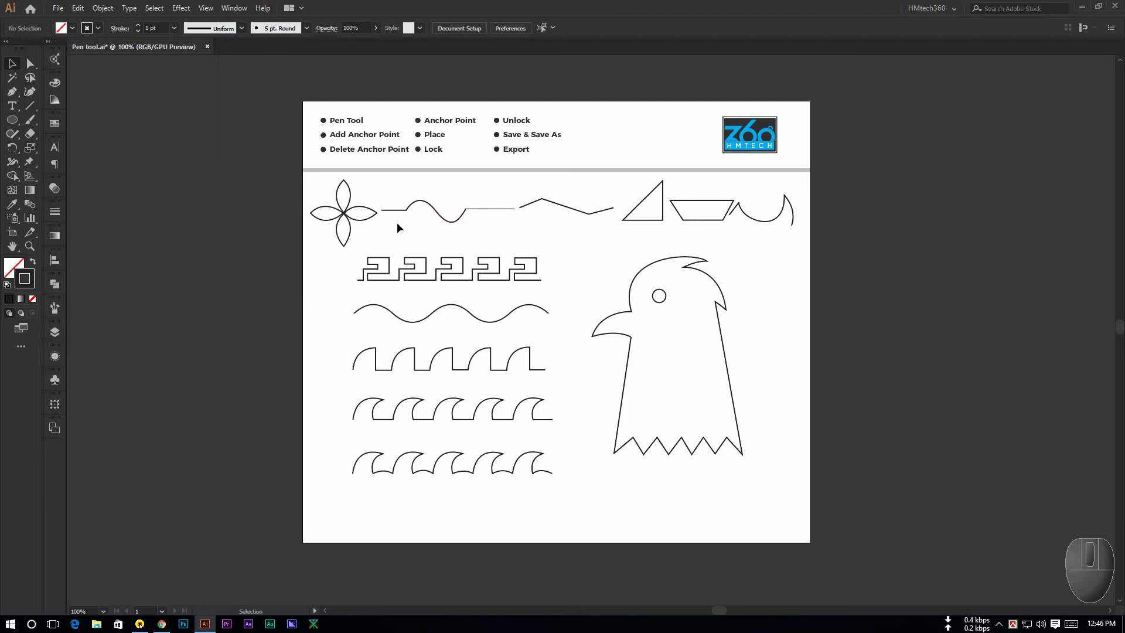
pyautogui.click(58, 9)
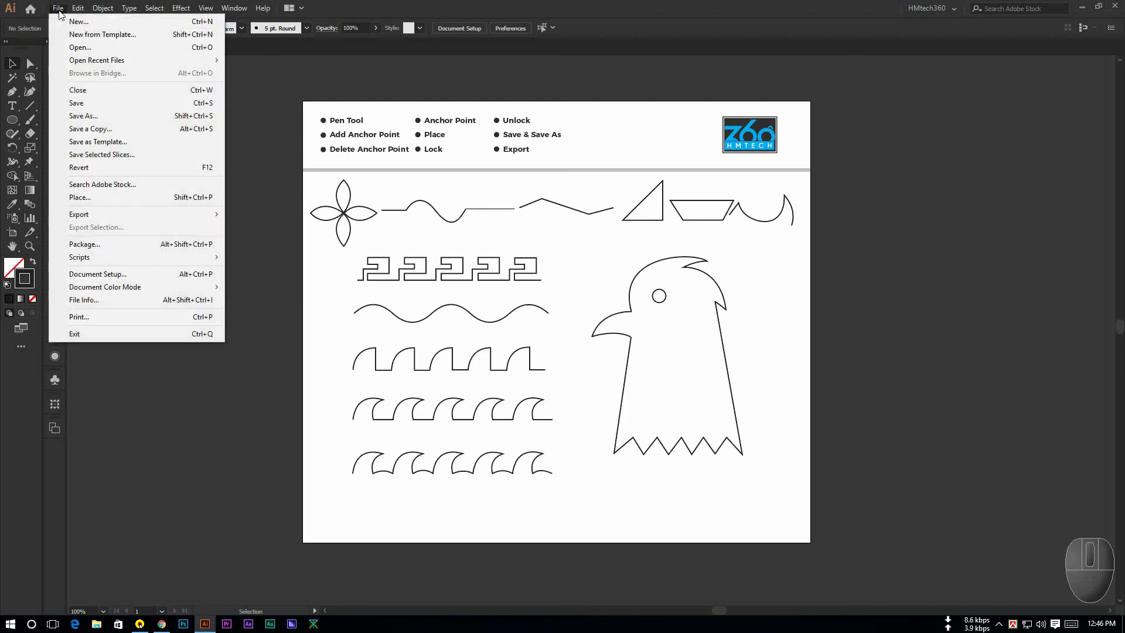
pyautogui.click(92, 108)
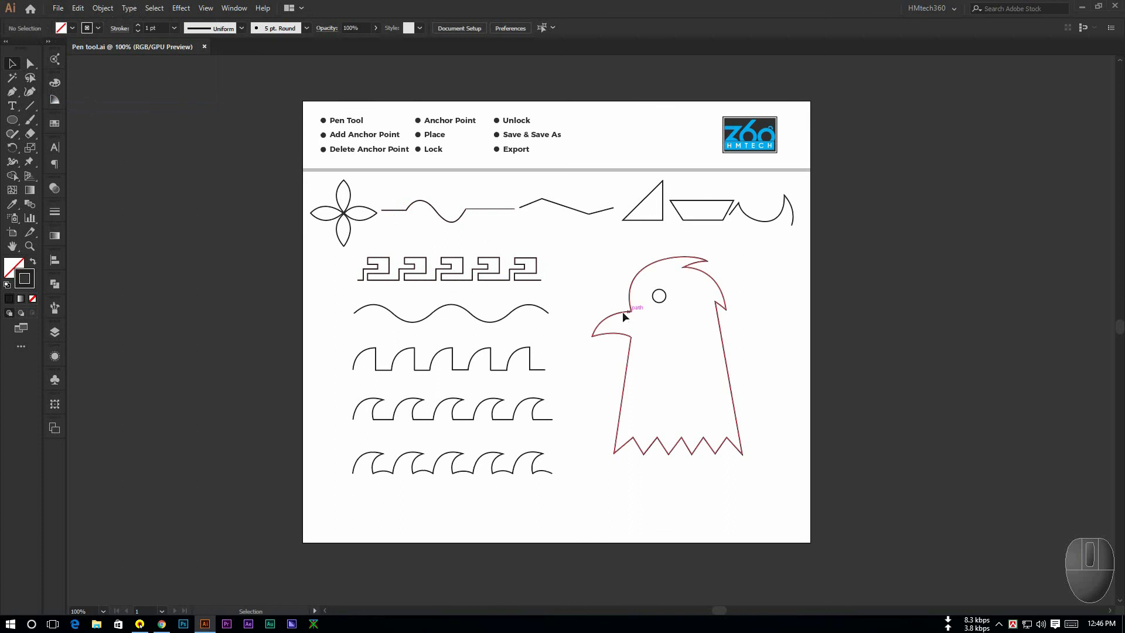
# Step: Start saving the document as a separate file in the main Desktop folder
pyautogui.click(58, 8)
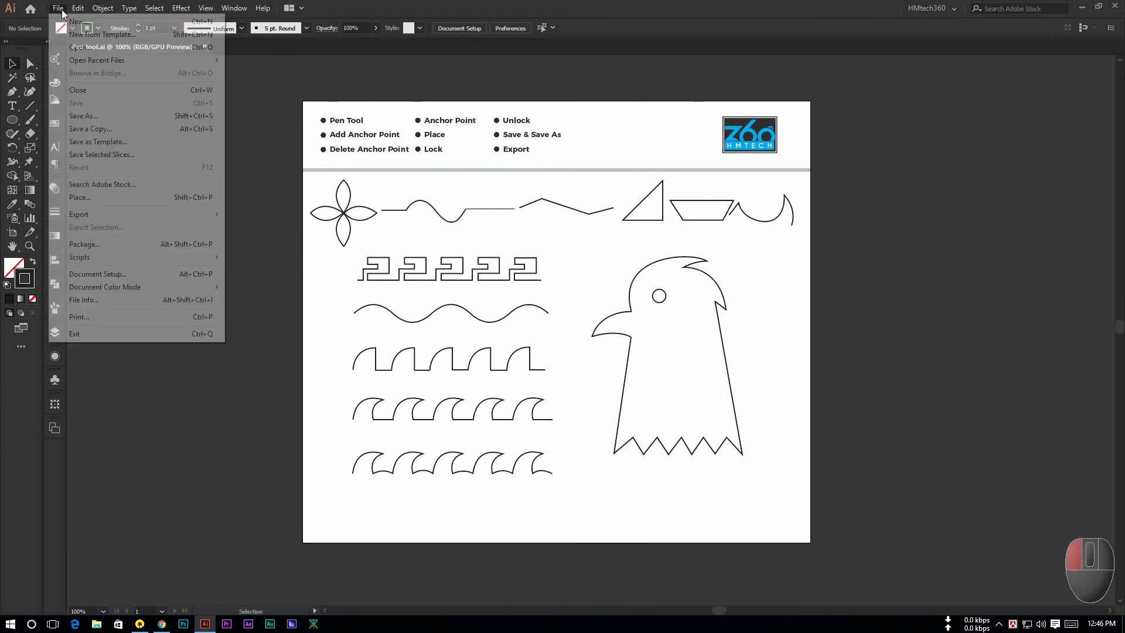
pyautogui.click(94, 116)
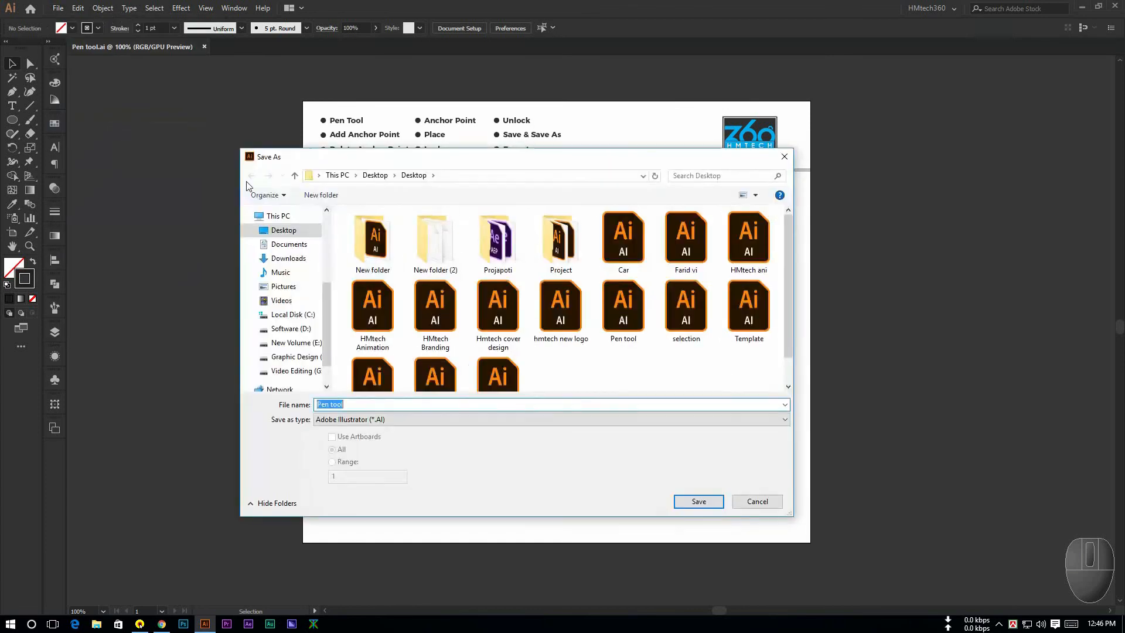
pyautogui.moveTo(389, 159); pyautogui.dragTo(444, 120)
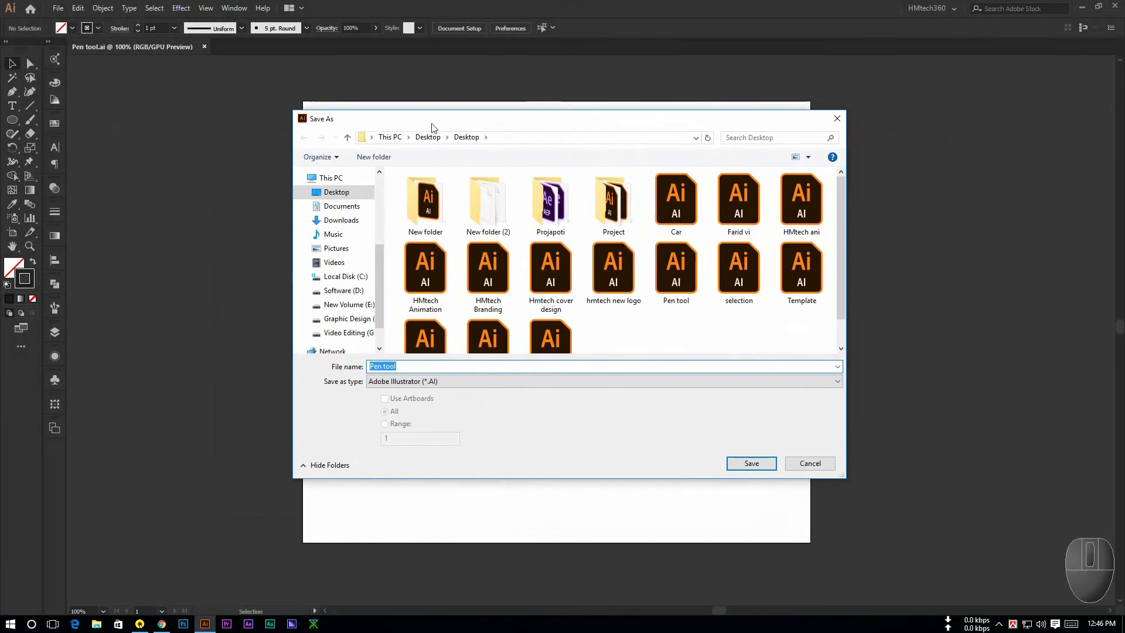
pyautogui.click(330, 193)
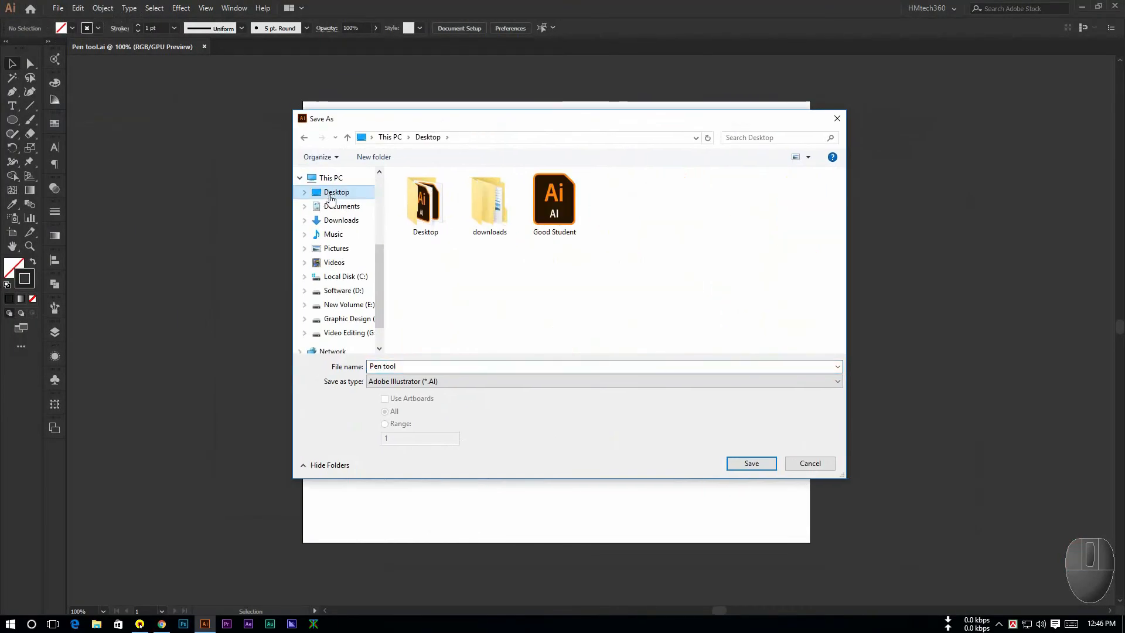
# Step: Name the new file Pen tool practice, keep the Adobe Illustrator (*.AI) format and proceed to its save options
pyautogui.click(424, 366)
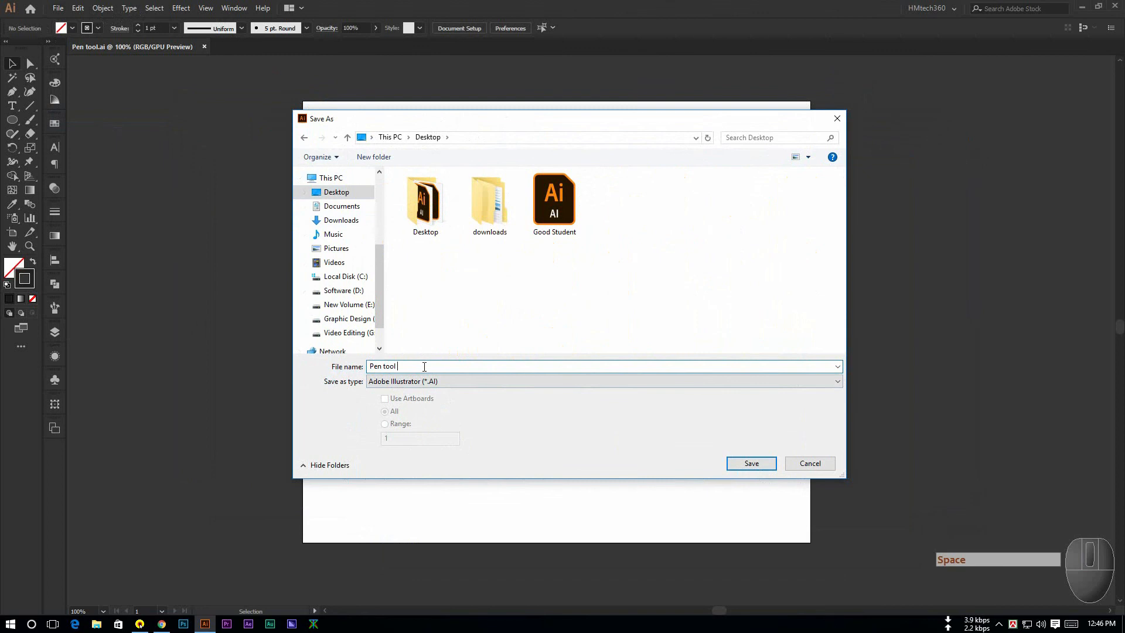
pyautogui.write('prac')
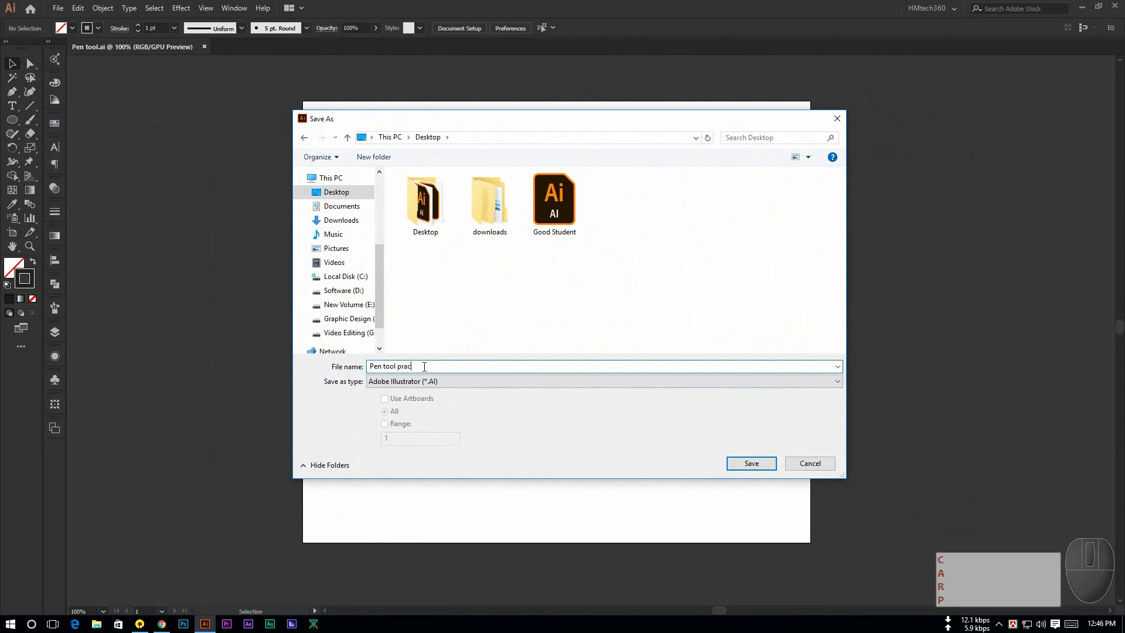
pyautogui.write('tice')
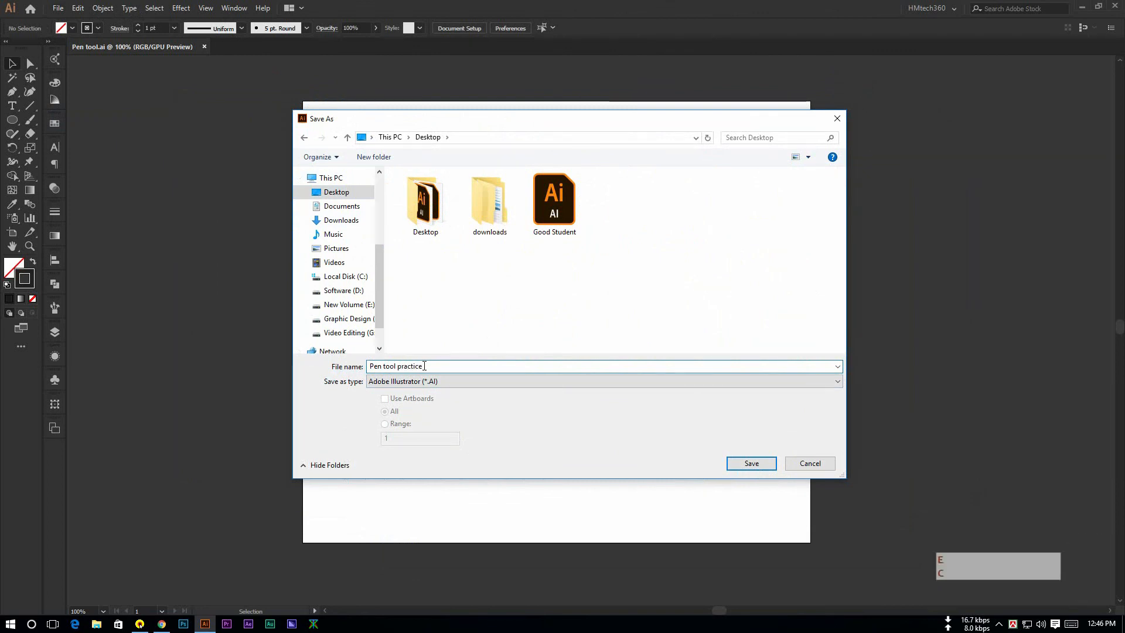
pyautogui.moveTo(432, 367); pyautogui.dragTo(344, 367)
pyautogui.click(438, 367)
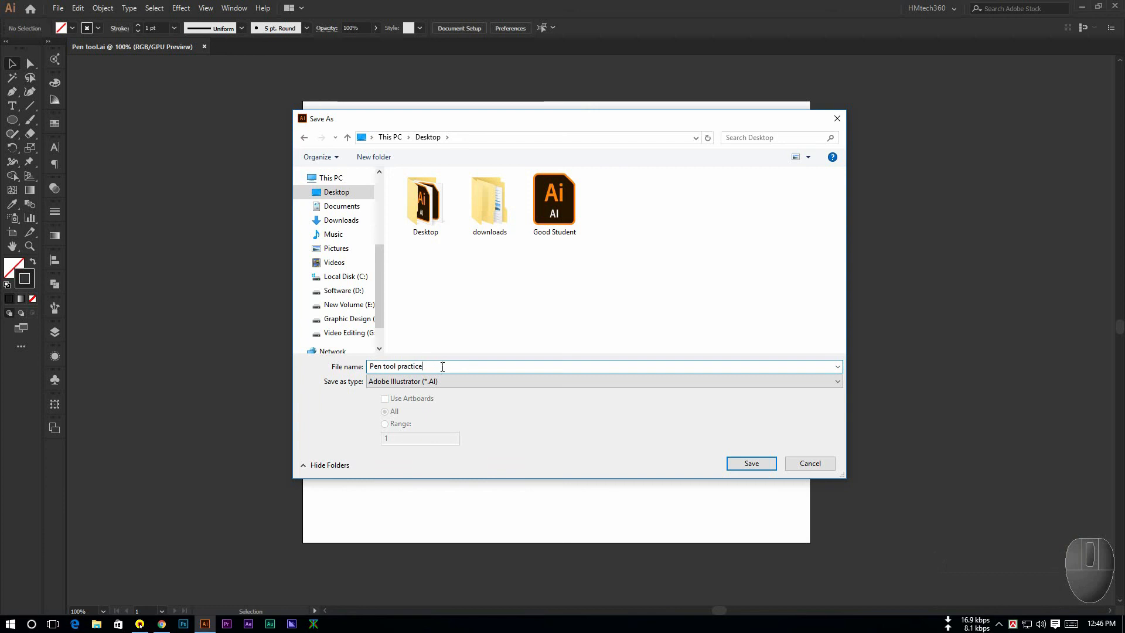
pyautogui.moveTo(442, 367); pyautogui.dragTo(371, 370)
pyautogui.click(372, 368)
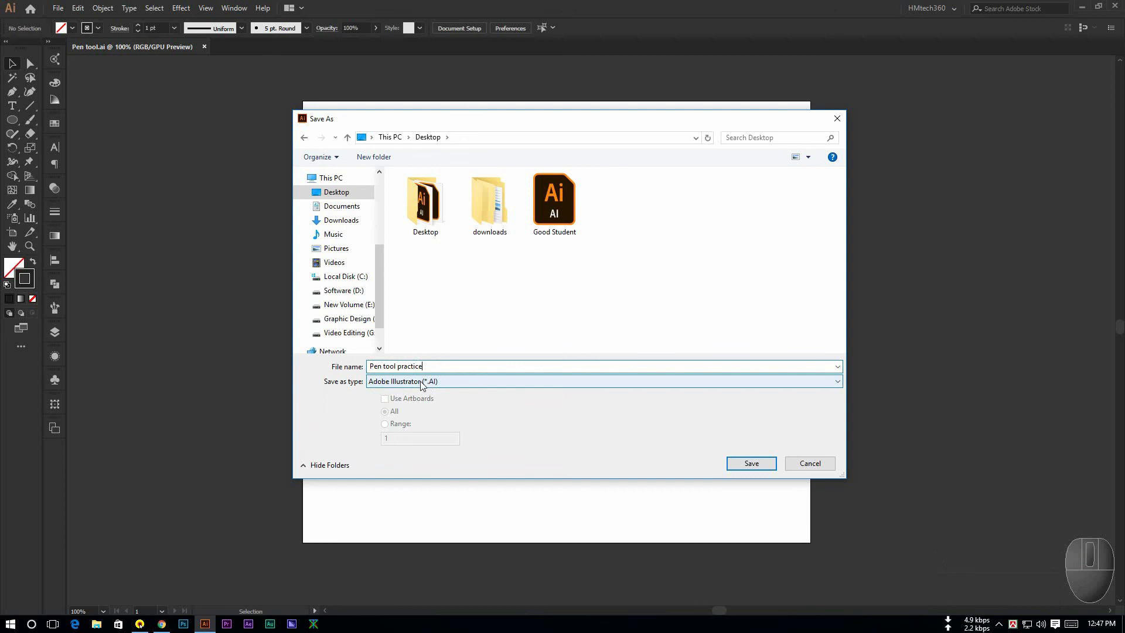
pyautogui.click(422, 382)
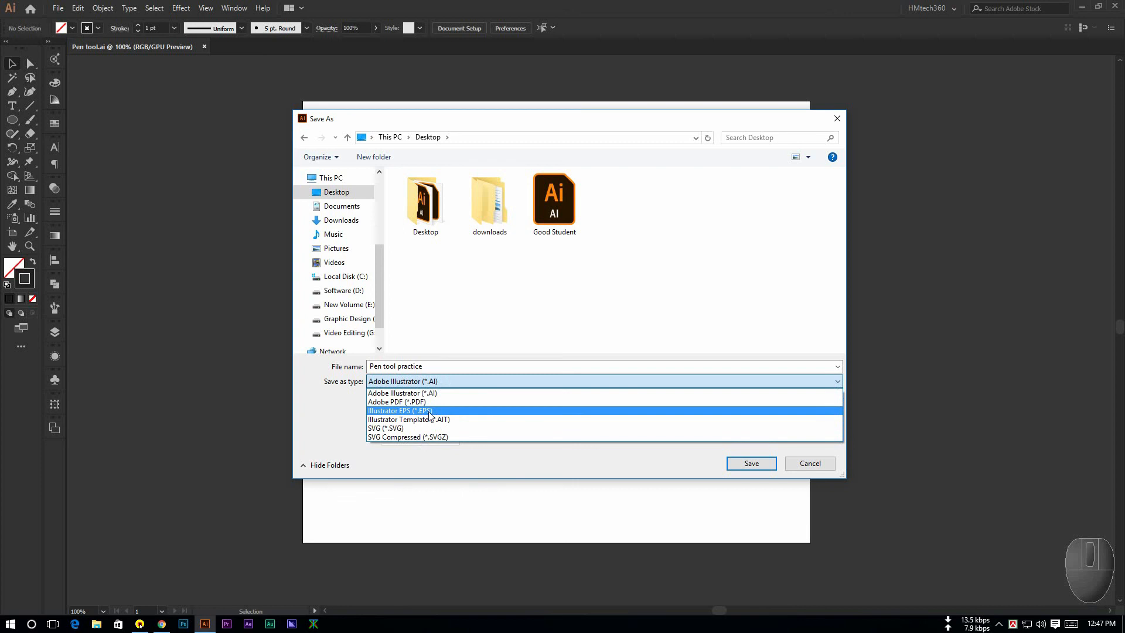
pyautogui.click(440, 381)
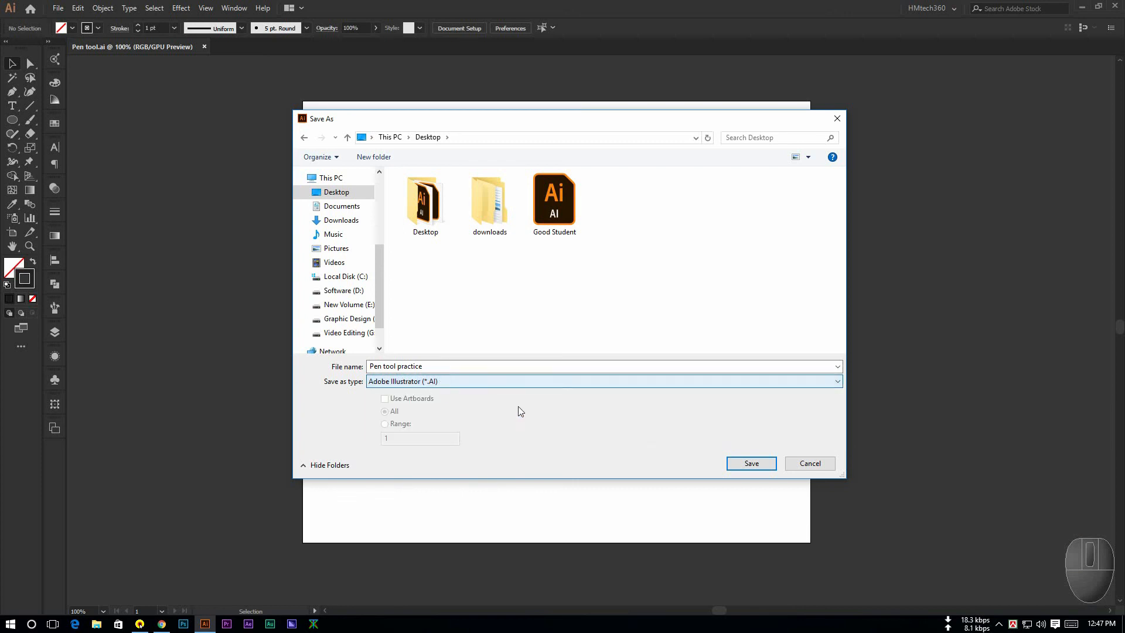
pyautogui.click(752, 463)
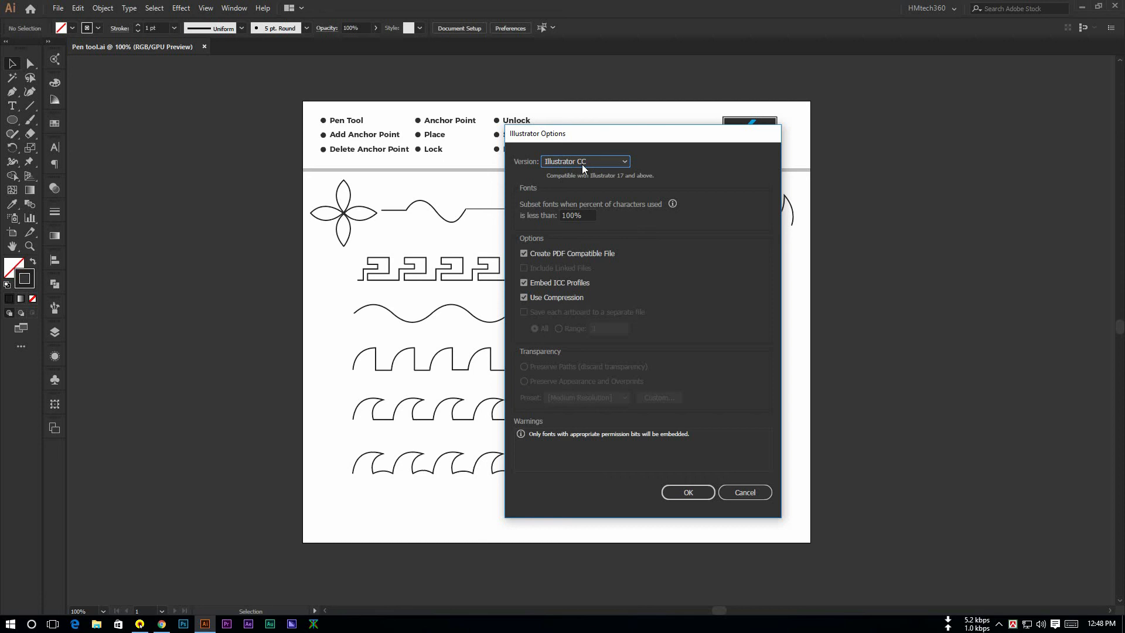
# Step: Review the available file versions, keep Illustrator CC and finish saving the file
pyautogui.click(583, 165)
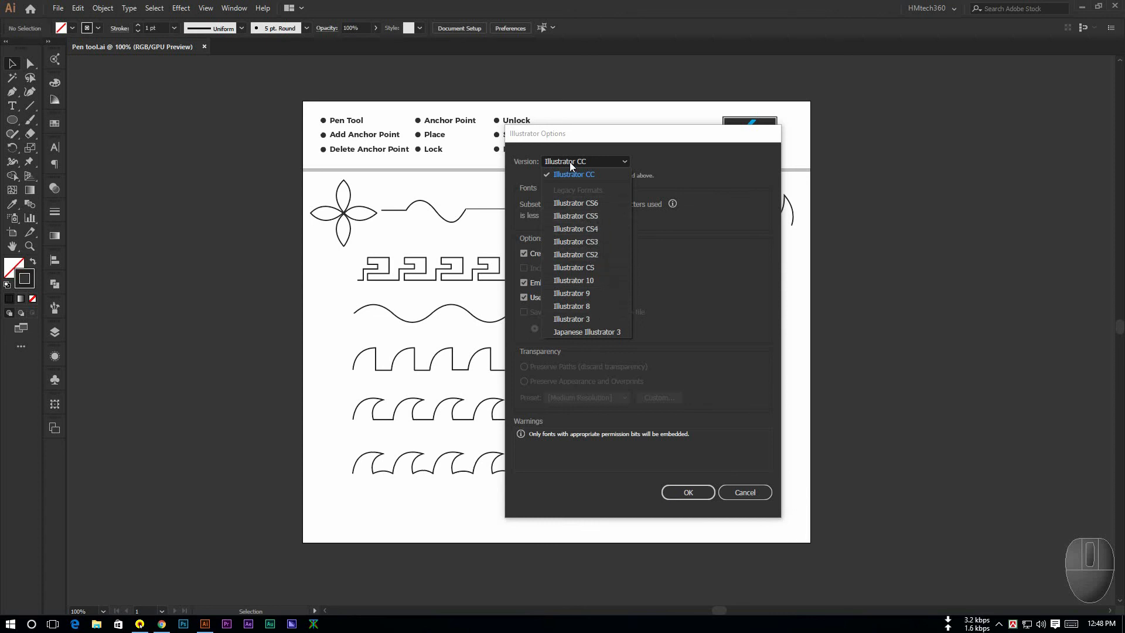
pyautogui.click(589, 143)
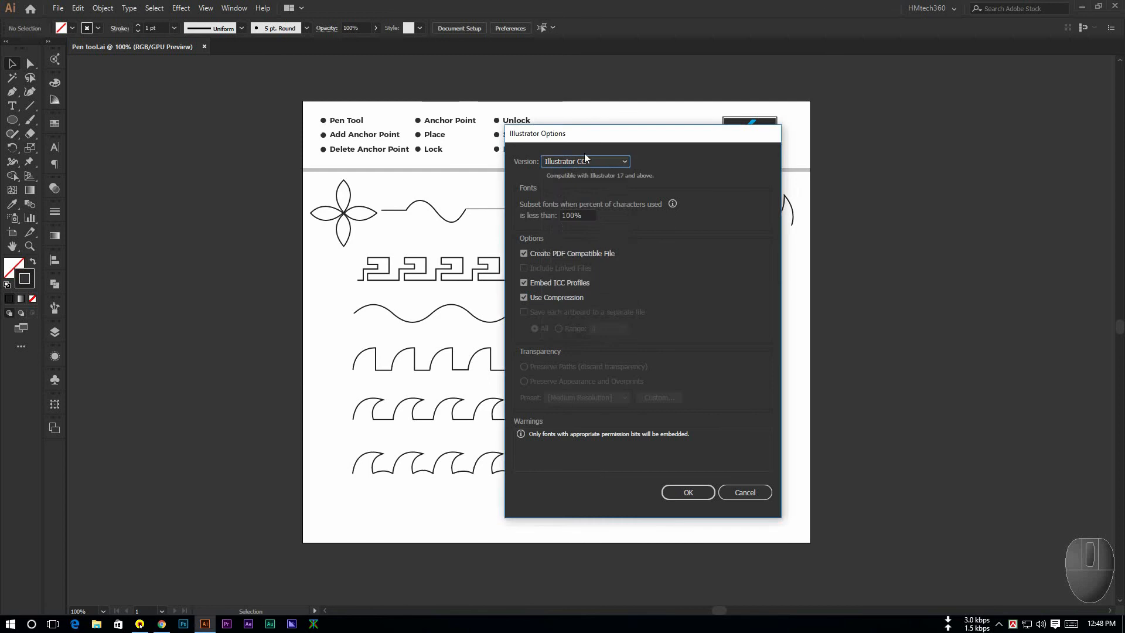
pyautogui.click(581, 163)
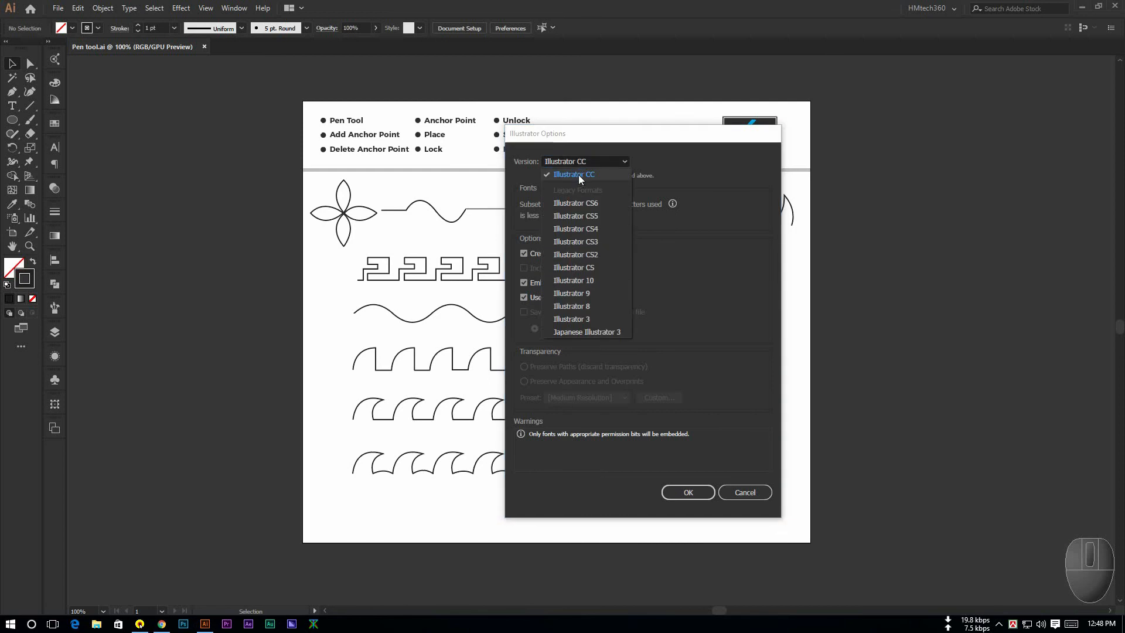
pyautogui.click(578, 175)
pyautogui.click(586, 163)
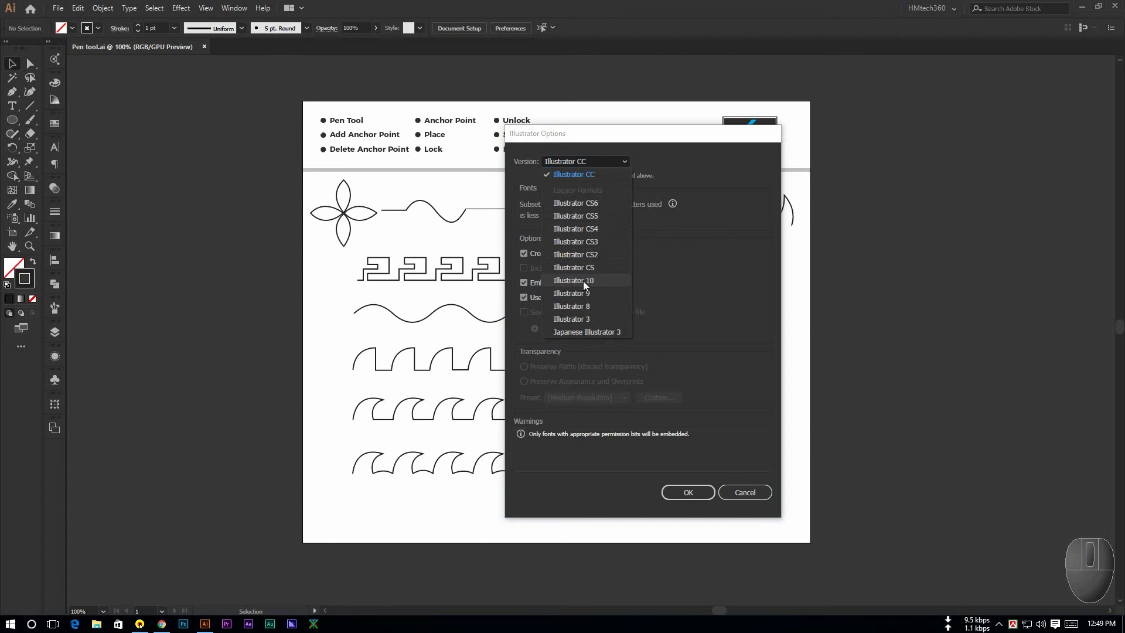
pyautogui.click(584, 166)
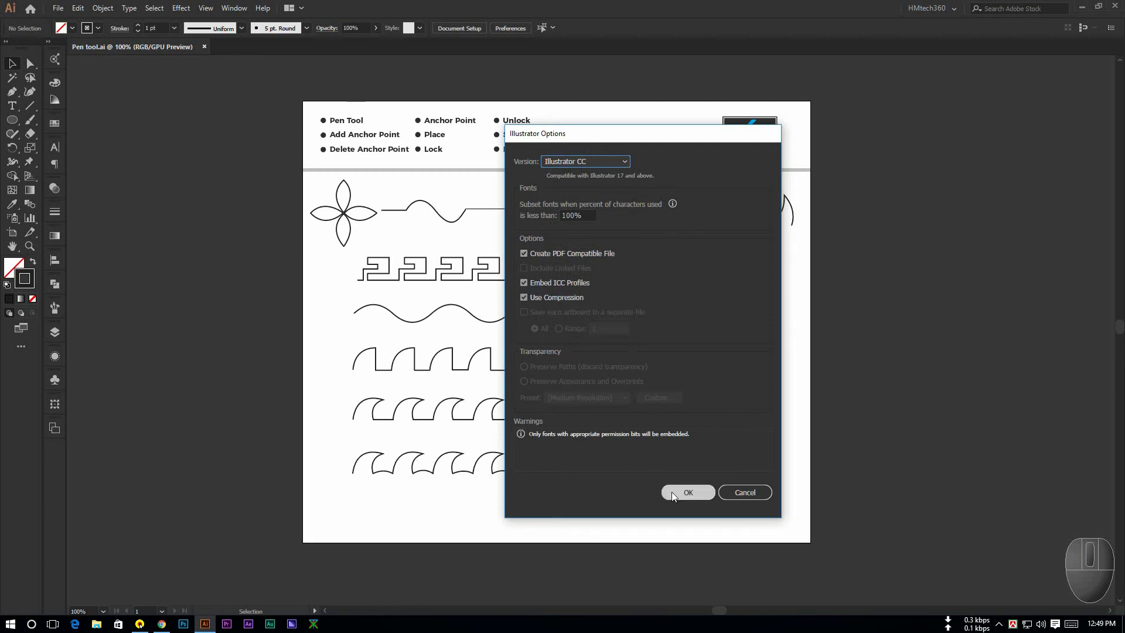
pyautogui.click(689, 492)
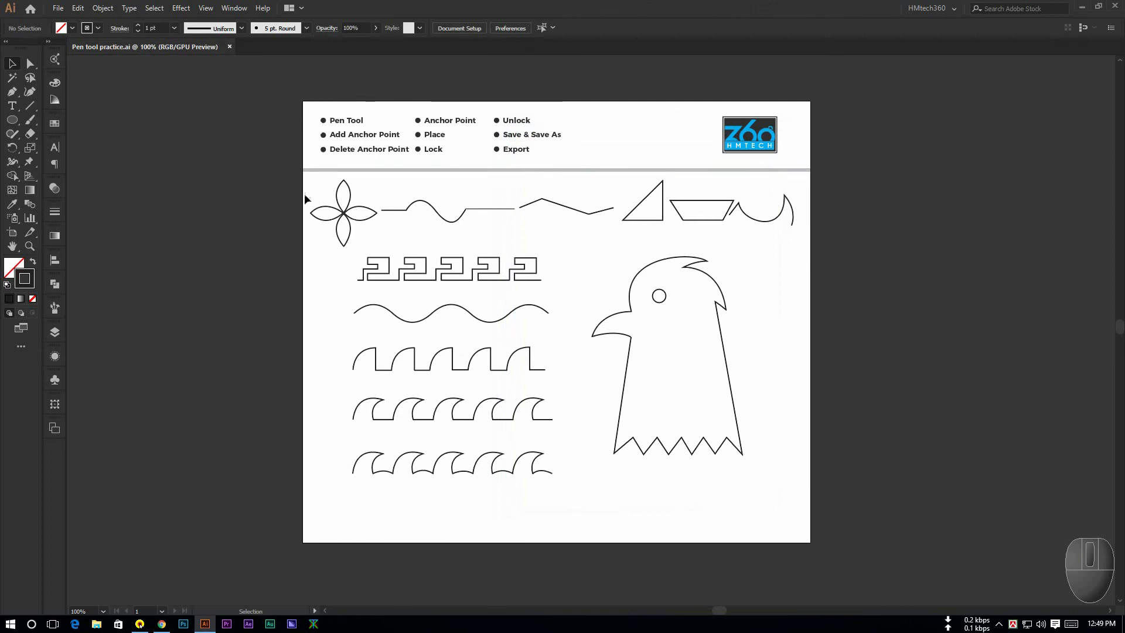
pyautogui.moveTo(305, 186); pyautogui.dragTo(861, 546)
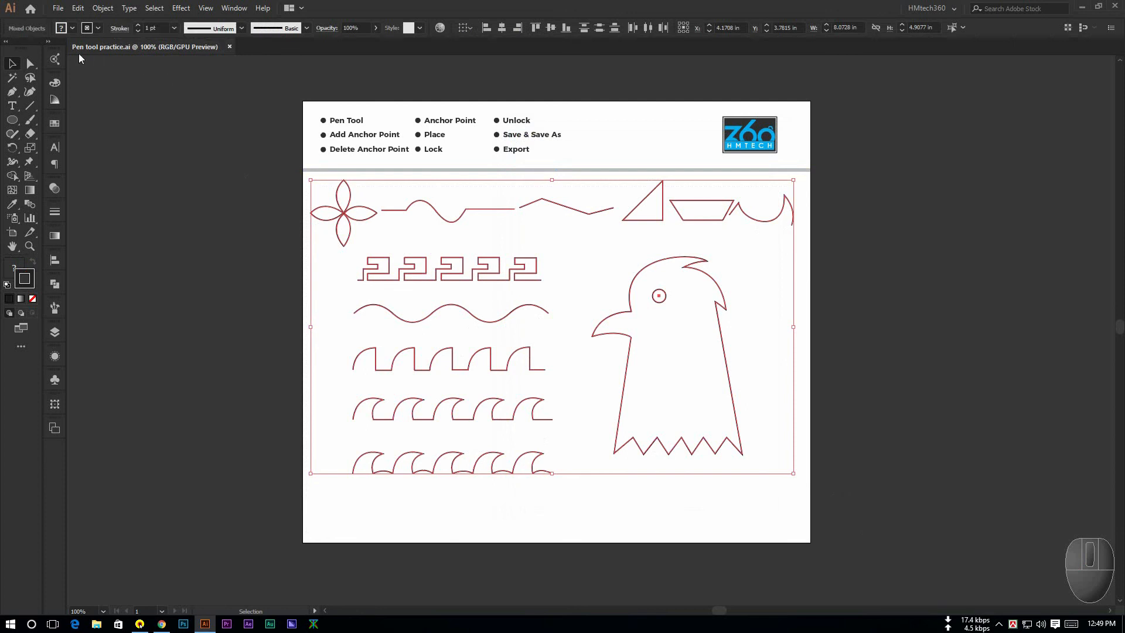
pyautogui.click(318, 249)
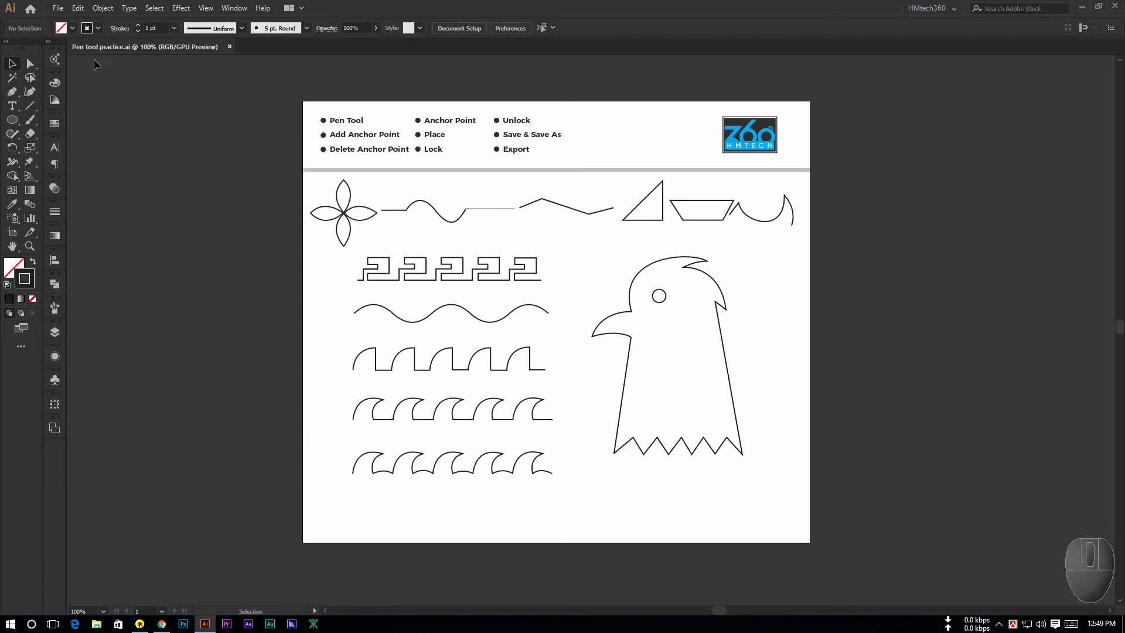
pyautogui.click(58, 8)
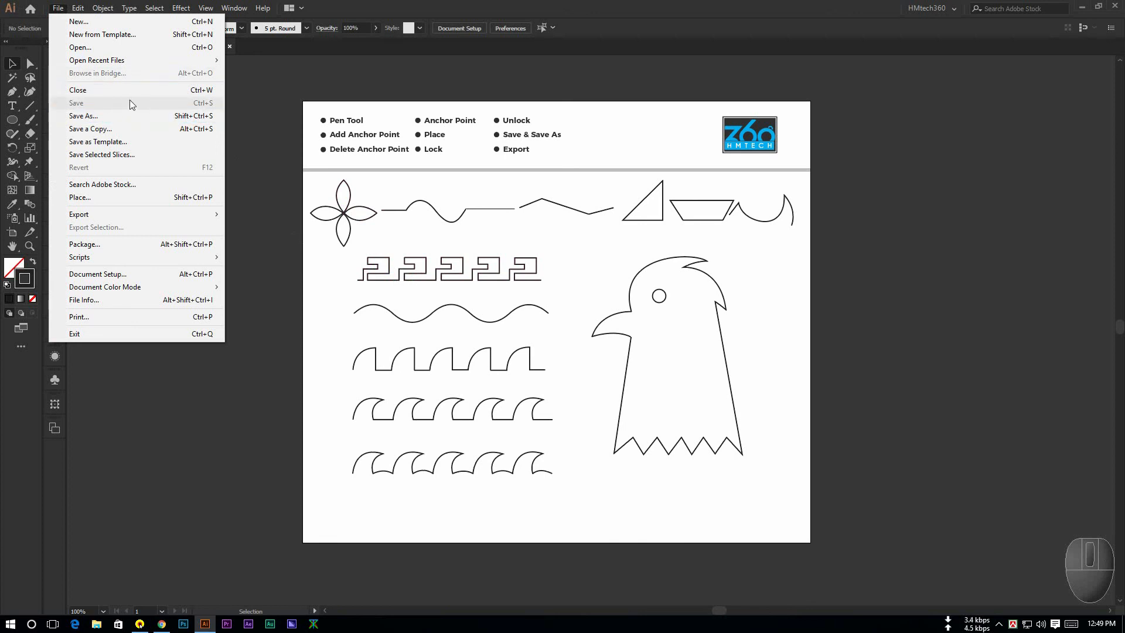
pyautogui.click(599, 266)
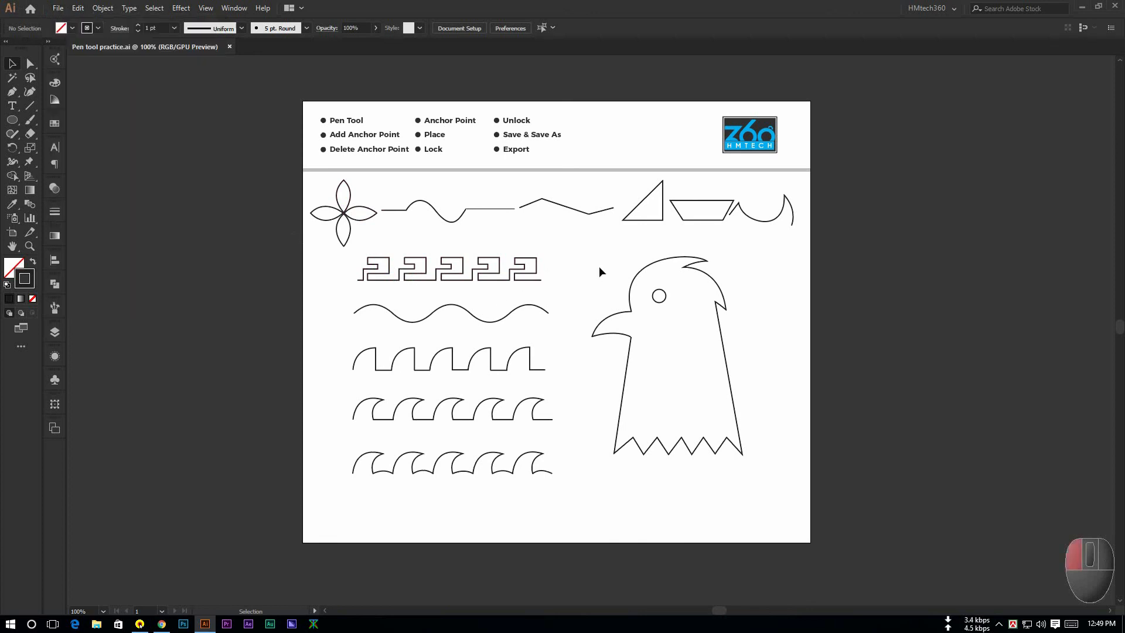
# Step: Move the bird head together with its eye about 0.16 in to the right, deselect them and save the document
pyautogui.click(683, 309)
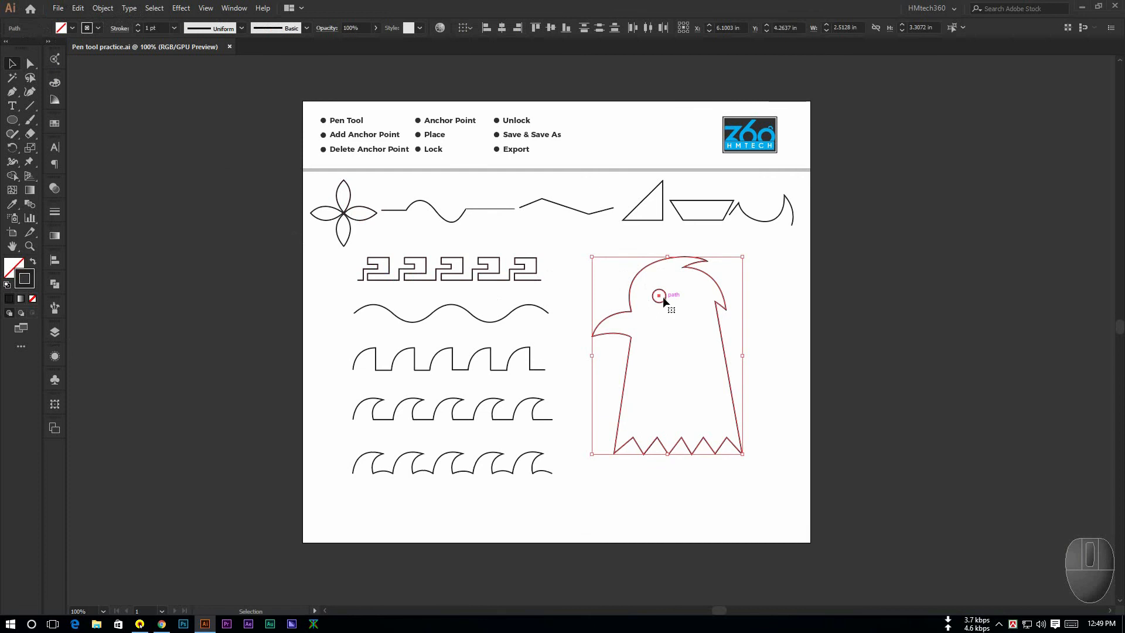
pyautogui.moveTo(663, 295); pyautogui.dragTo(676, 296)
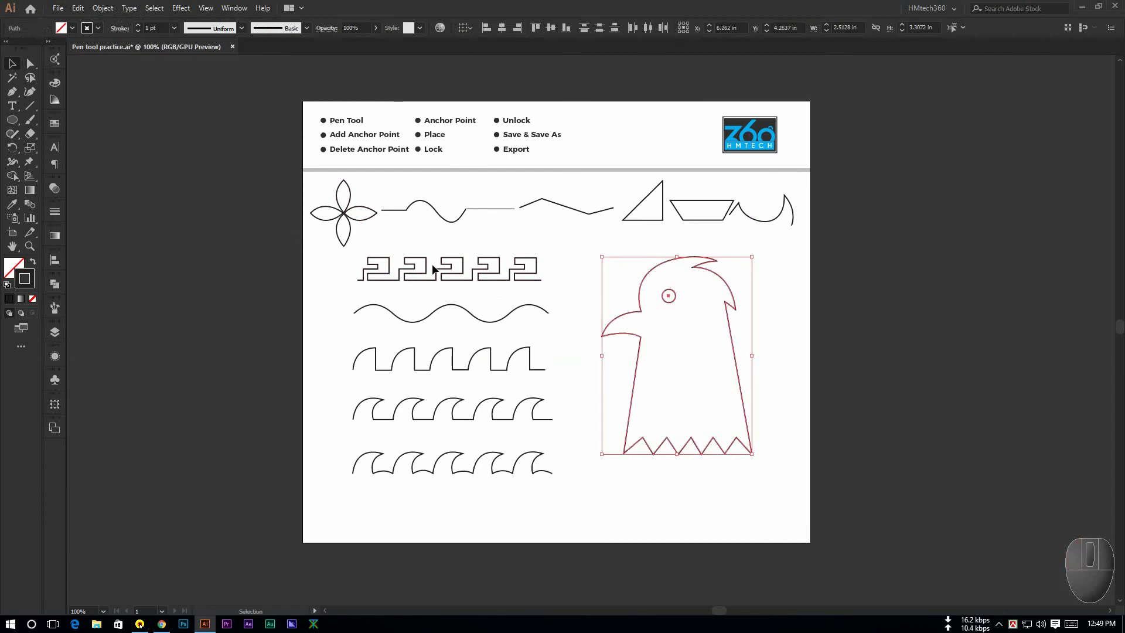
pyautogui.click(58, 8)
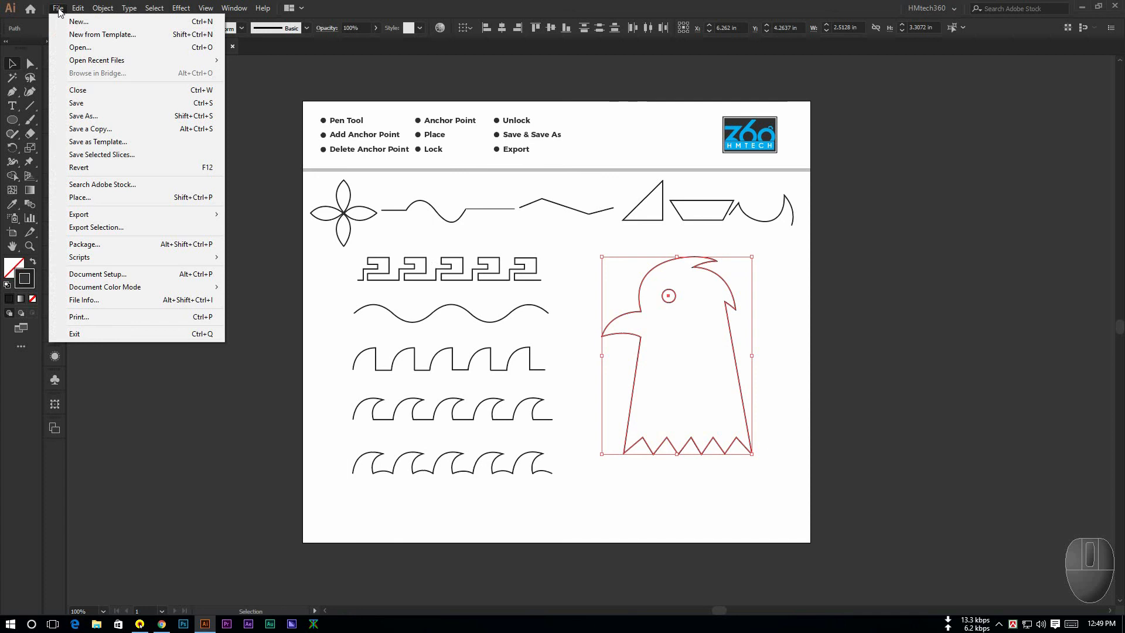
pyautogui.click(110, 101)
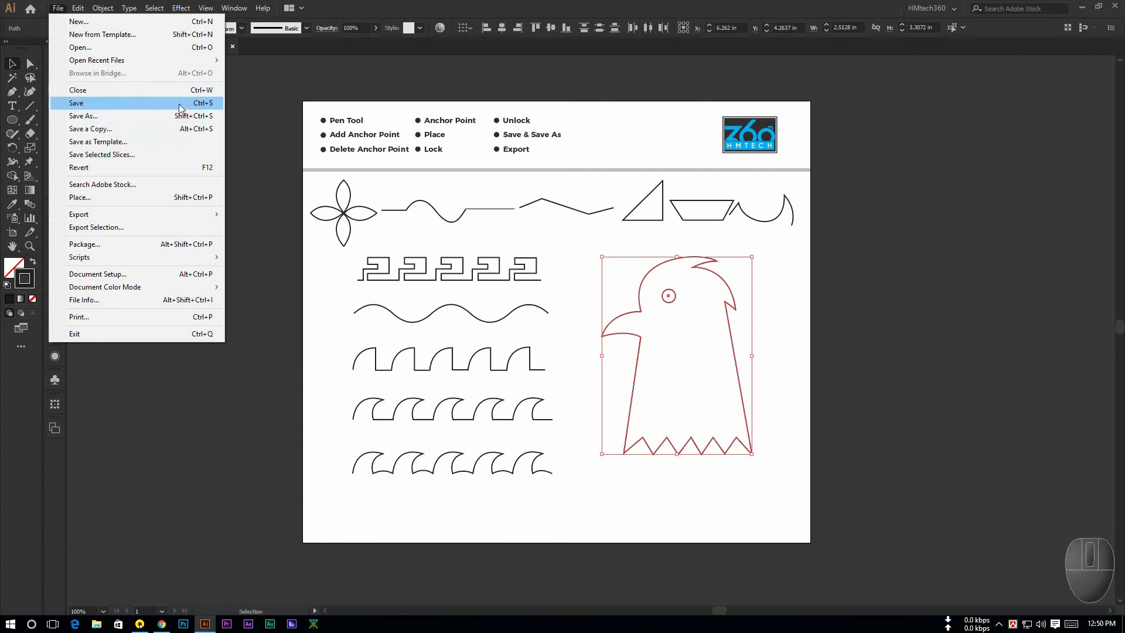
pyautogui.click(582, 256)
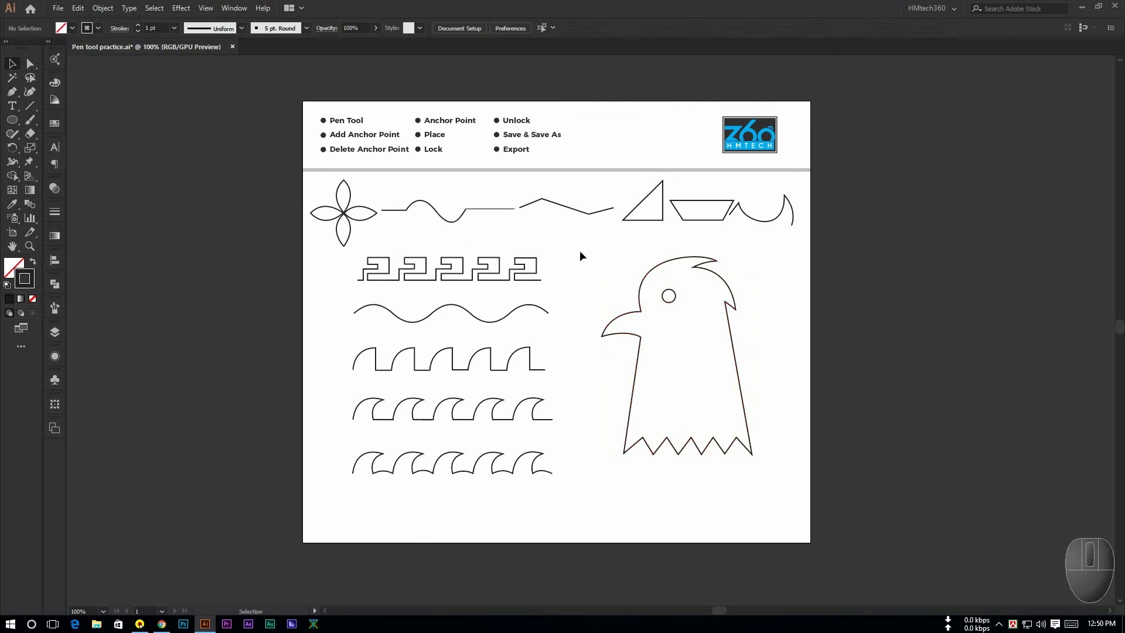
pyautogui.hotkey('ctrl', 's')
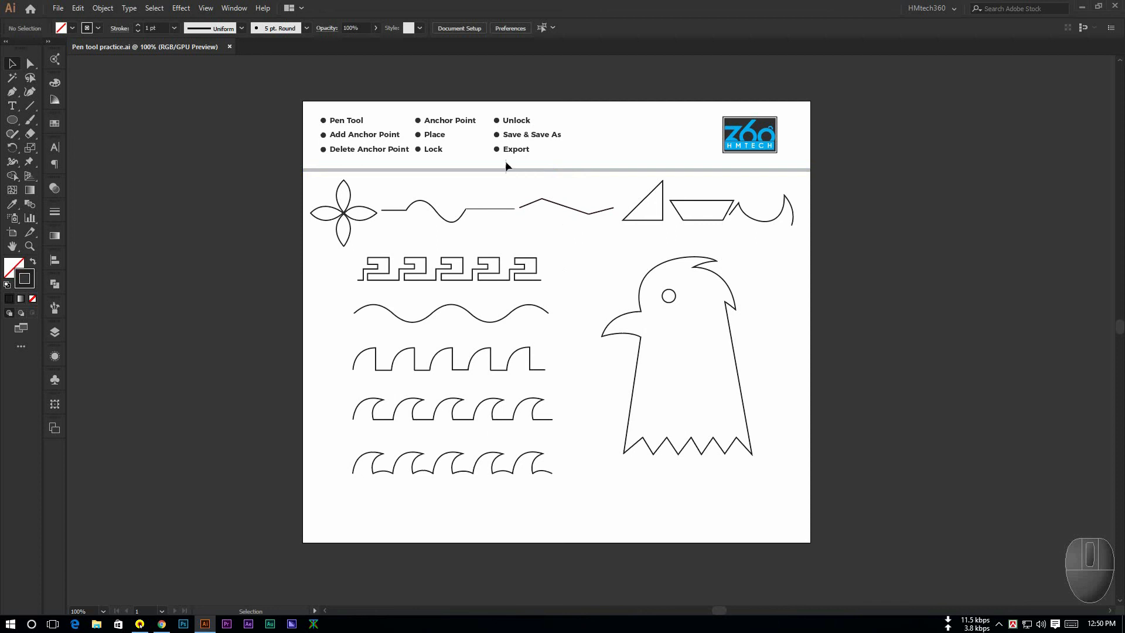
# Step: Start exporting the artwork with Export As and choose the main Desktop folder as the destination
pyautogui.click(58, 8)
pyautogui.moveTo(132, 216)
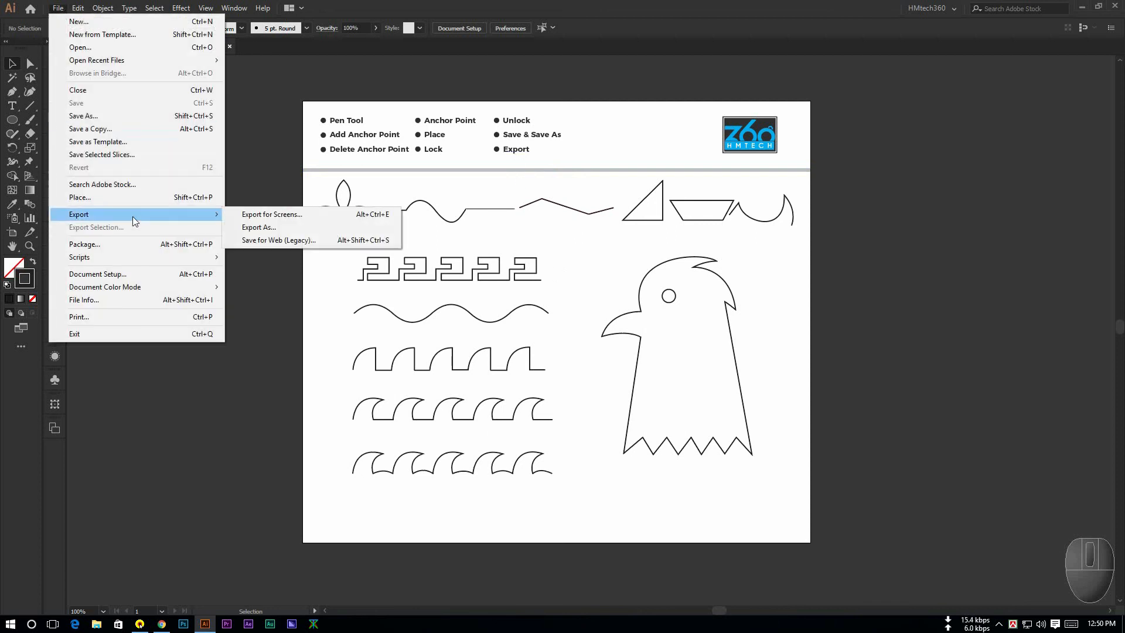
pyautogui.click(258, 228)
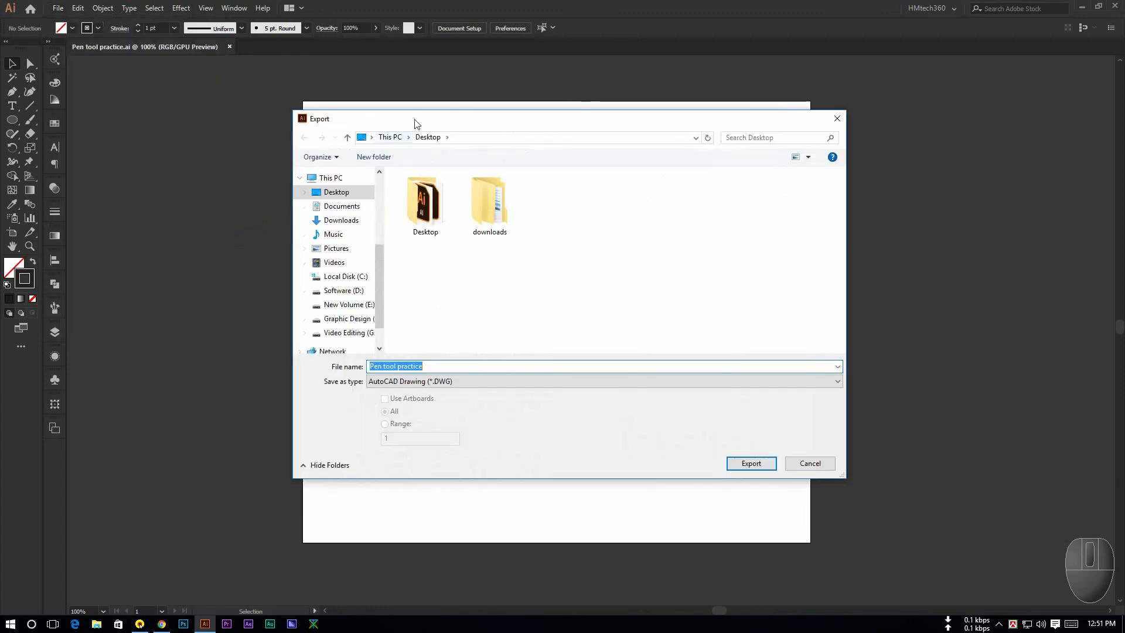
pyautogui.moveTo(414, 118); pyautogui.dragTo(549, 129)
pyautogui.click(467, 205)
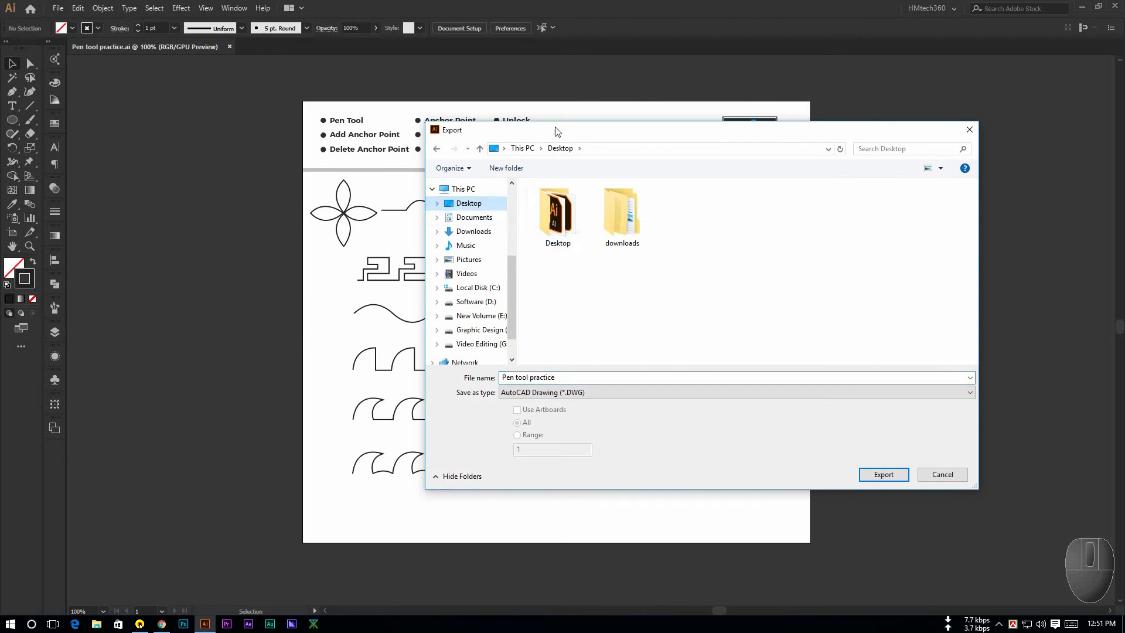
pyautogui.moveTo(555, 130); pyautogui.dragTo(606, 101)
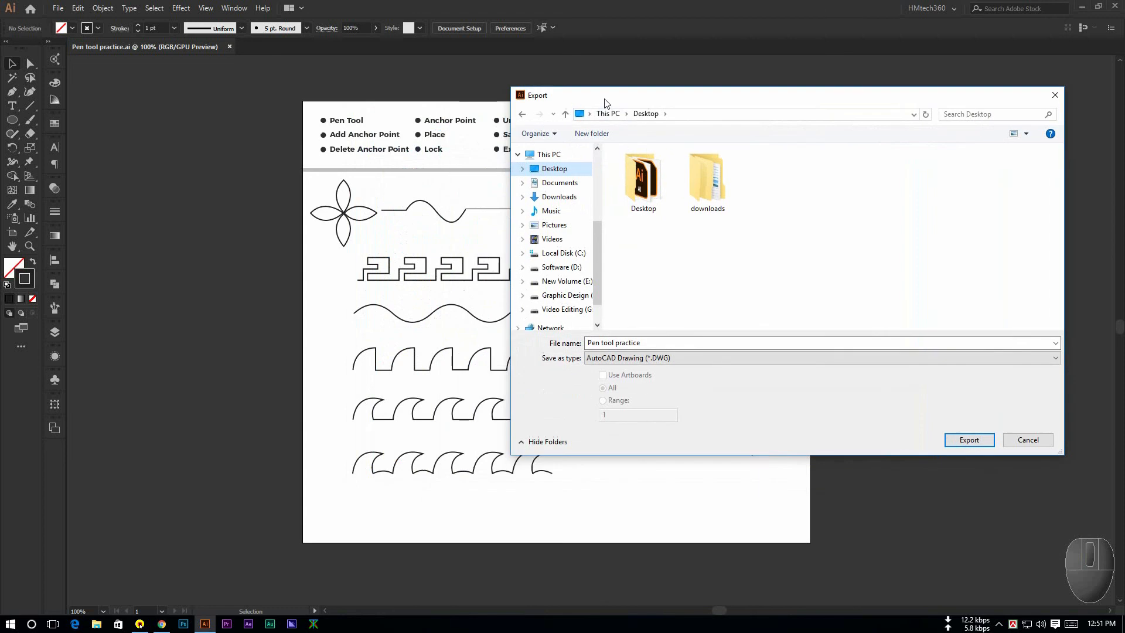
# Step: Keep the export file name Pen tool practice and set the file type to JPEG (*.JPG)
pyautogui.click(640, 363)
pyautogui.click(639, 363)
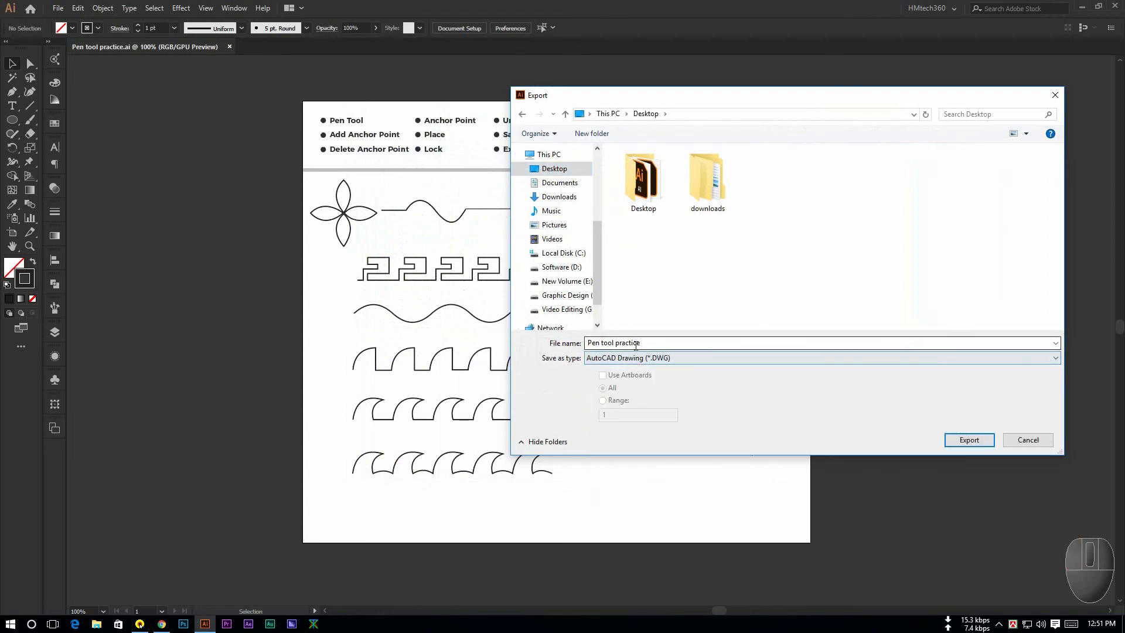
pyautogui.click(660, 344)
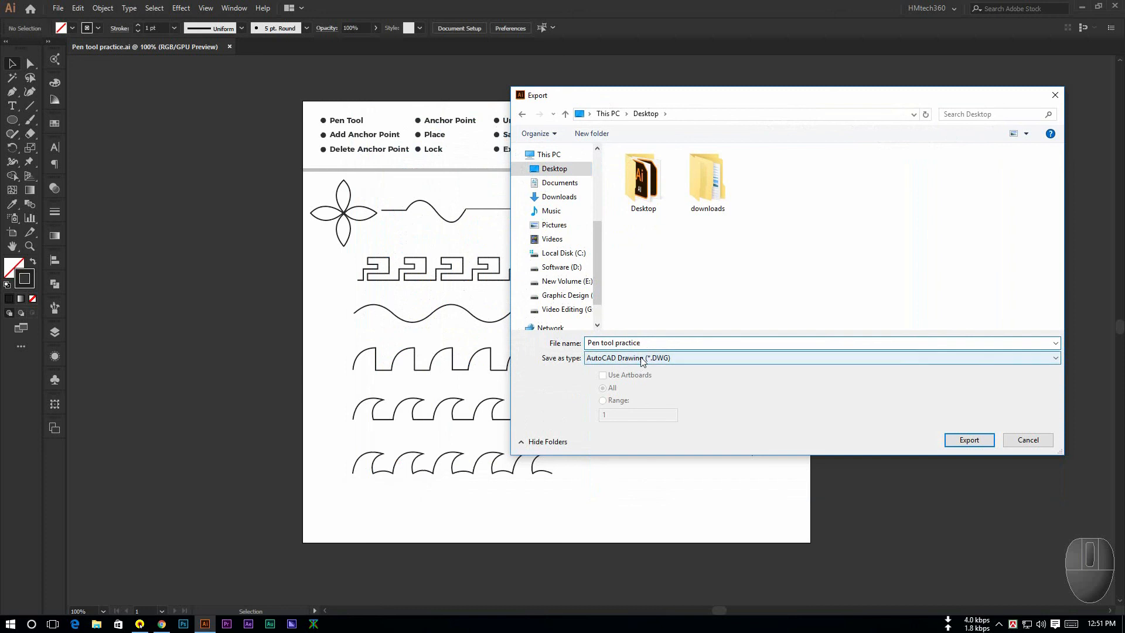
pyautogui.click(644, 358)
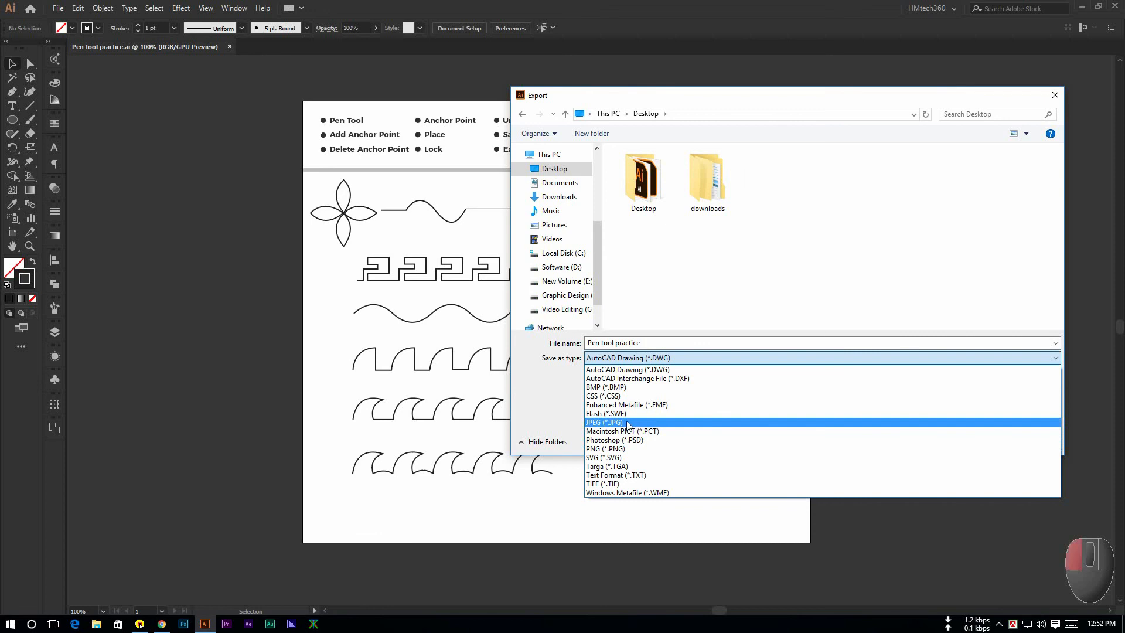
pyautogui.click(629, 422)
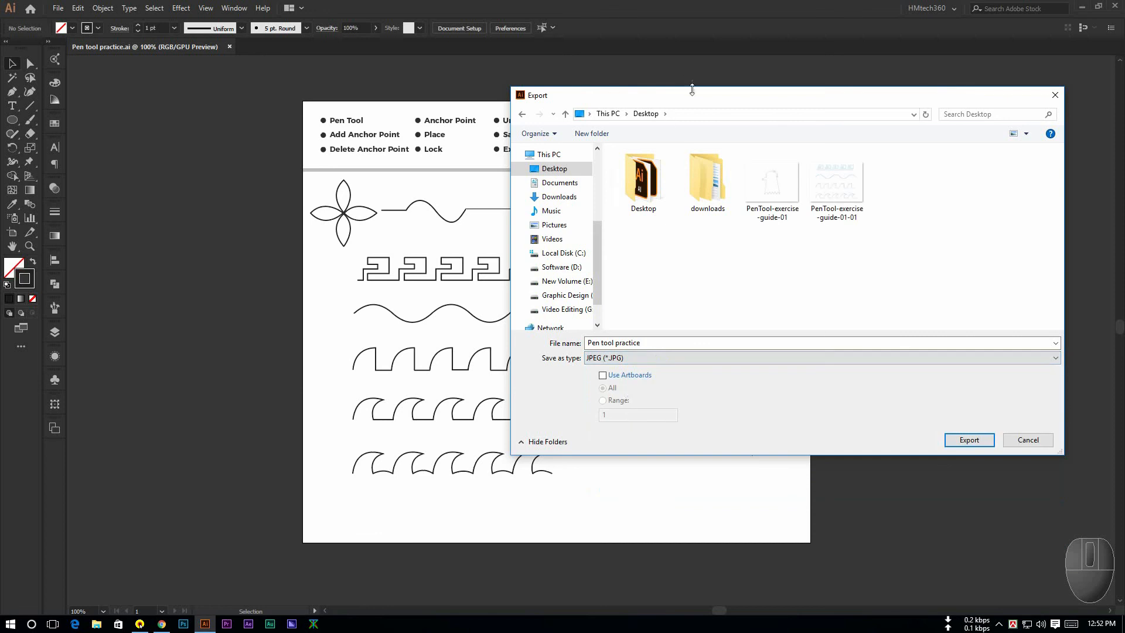
# Step: Enable Use Artboards for the JPEG export, keeping all artboards included
pyautogui.moveTo(693, 94); pyautogui.dragTo(649, 83)
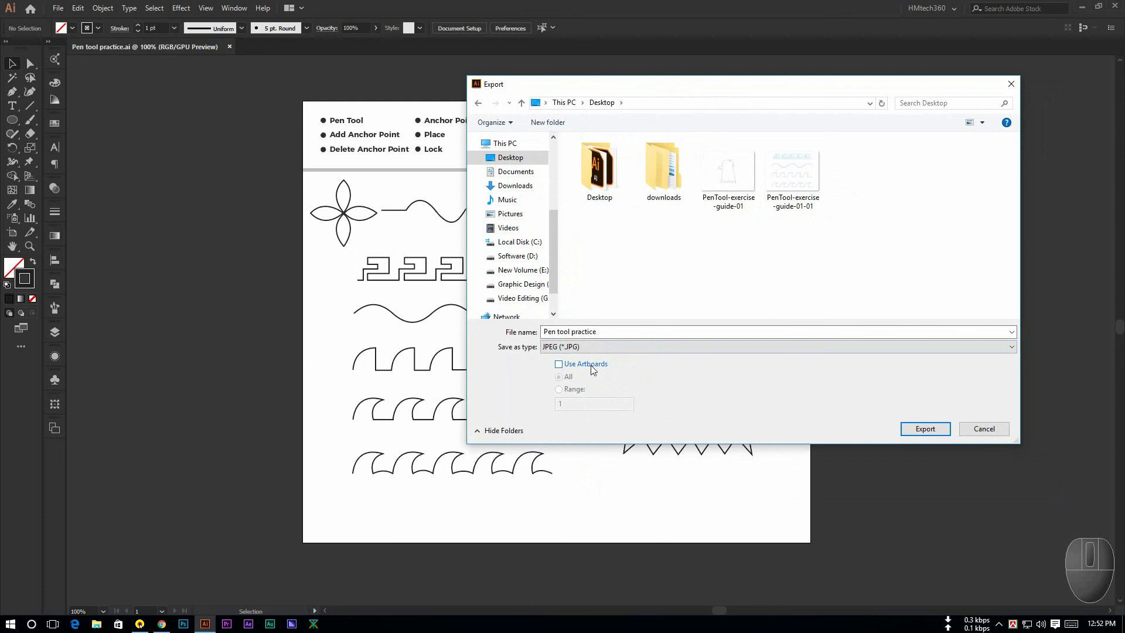
pyautogui.moveTo(608, 87); pyautogui.dragTo(621, 117)
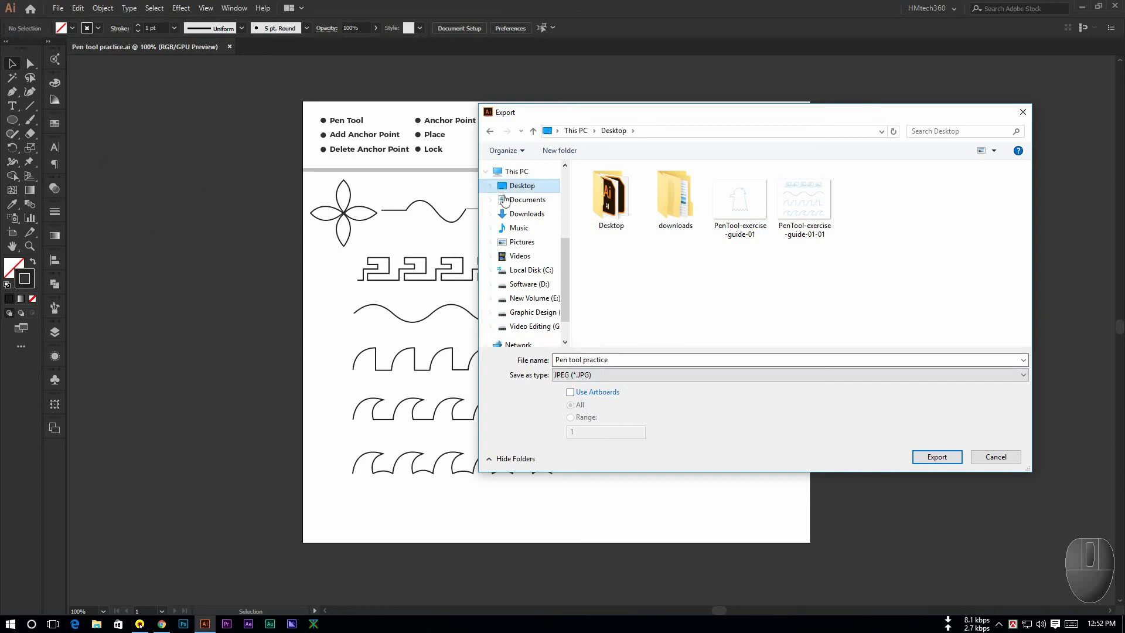
pyautogui.moveTo(577, 119); pyautogui.dragTo(588, 183)
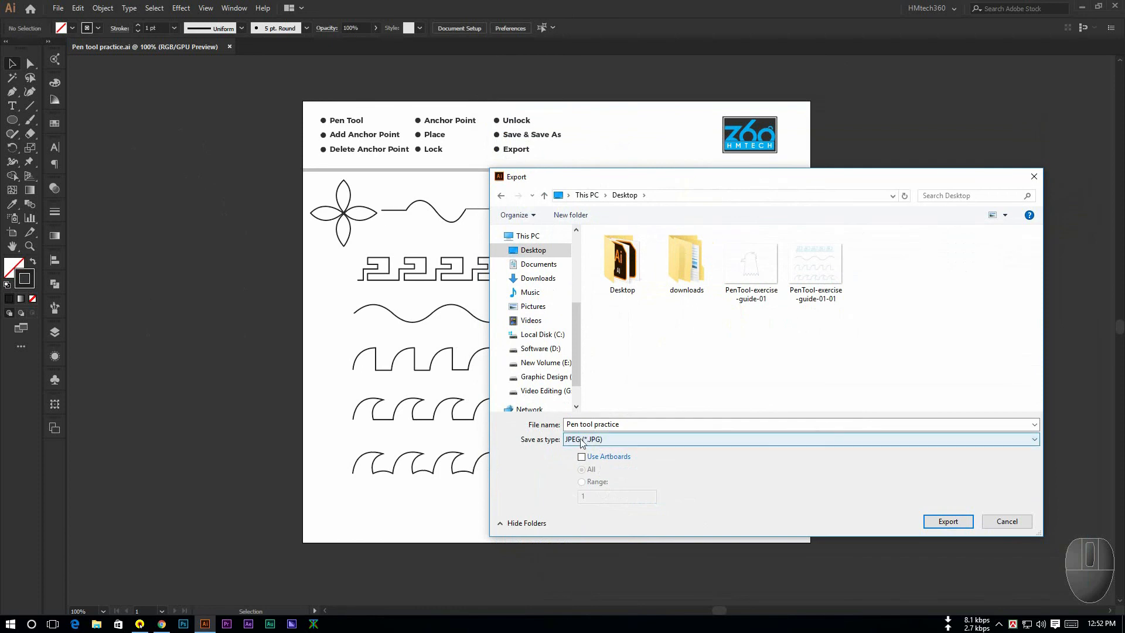
pyautogui.click(600, 457)
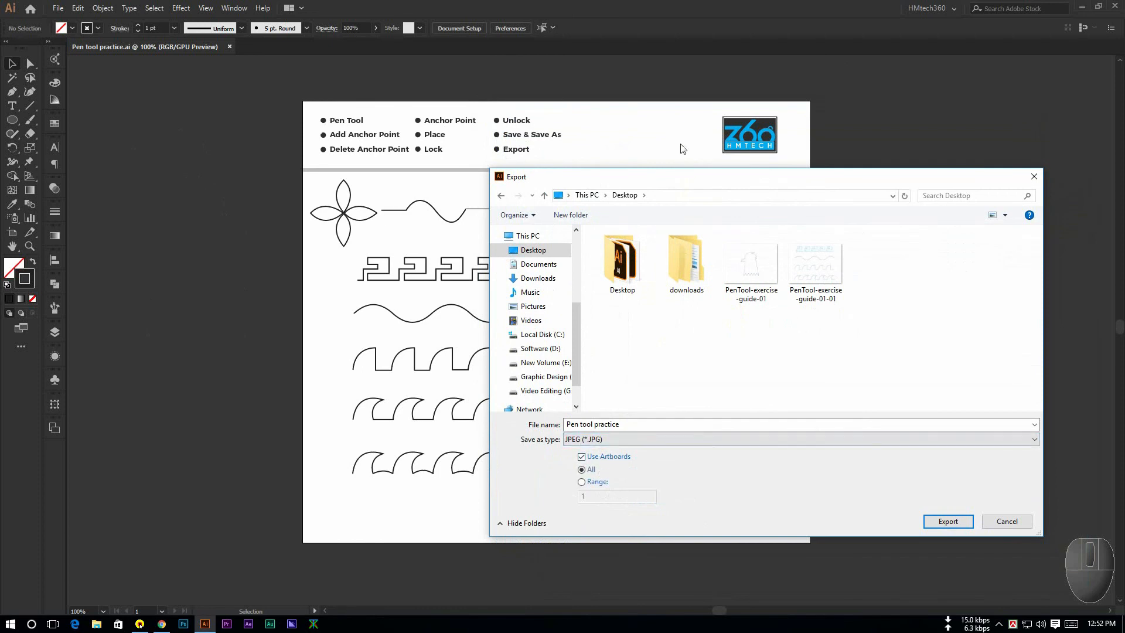
pyautogui.moveTo(683, 183); pyautogui.dragTo(668, 135)
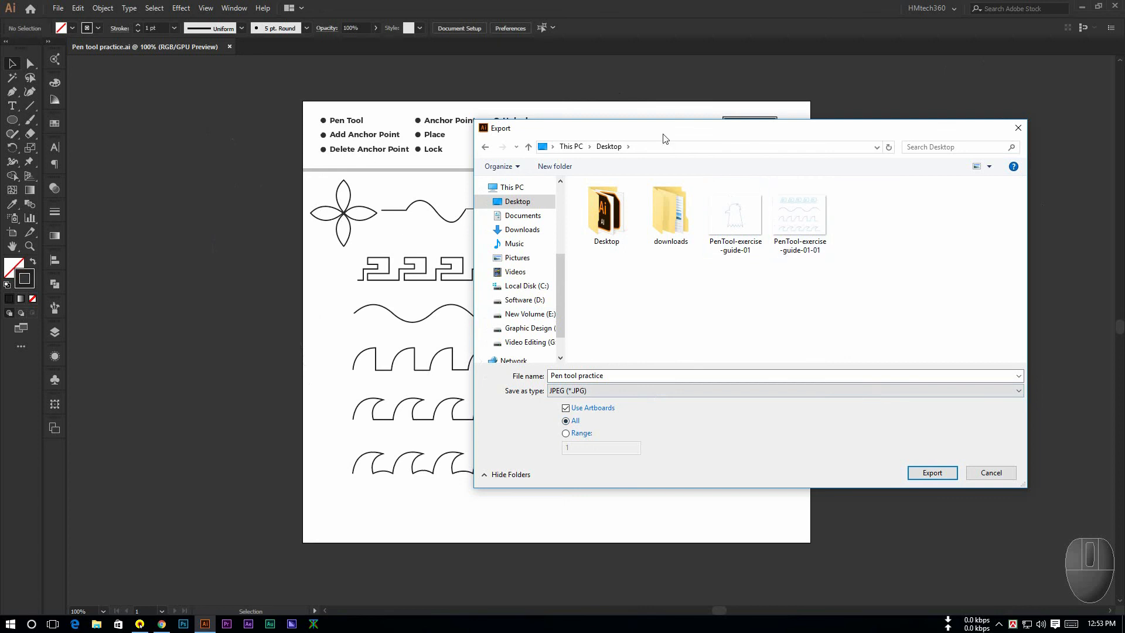
pyautogui.moveTo(665, 139); pyautogui.dragTo(693, 123)
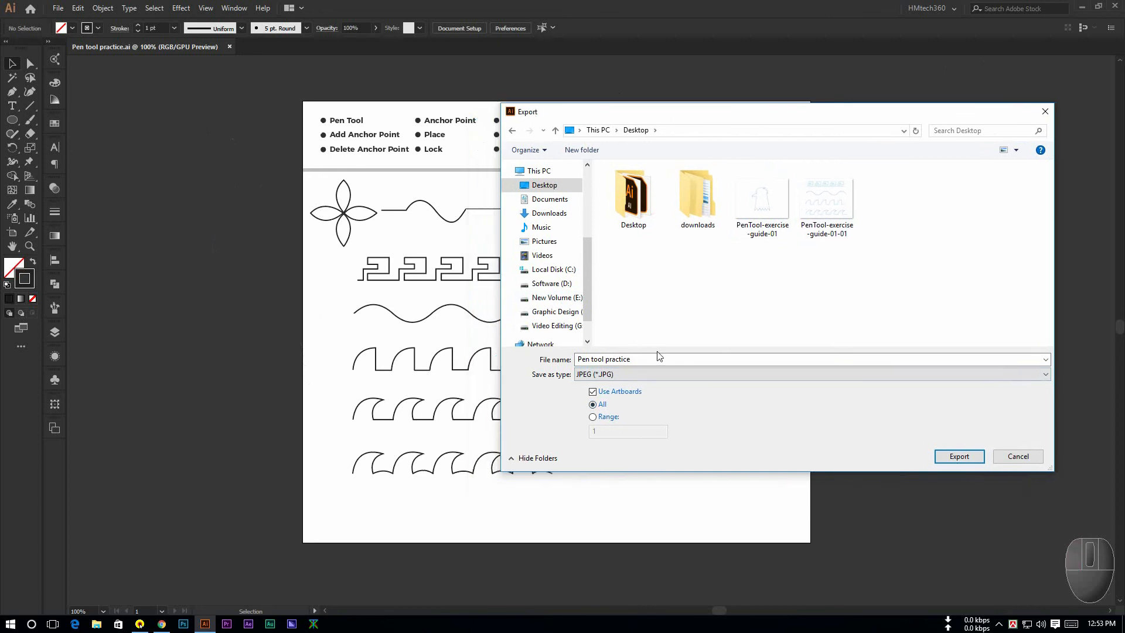
# Step: Try limiting the export to an artboard range, entering 1-5 and clearing it again
pyautogui.click(596, 419)
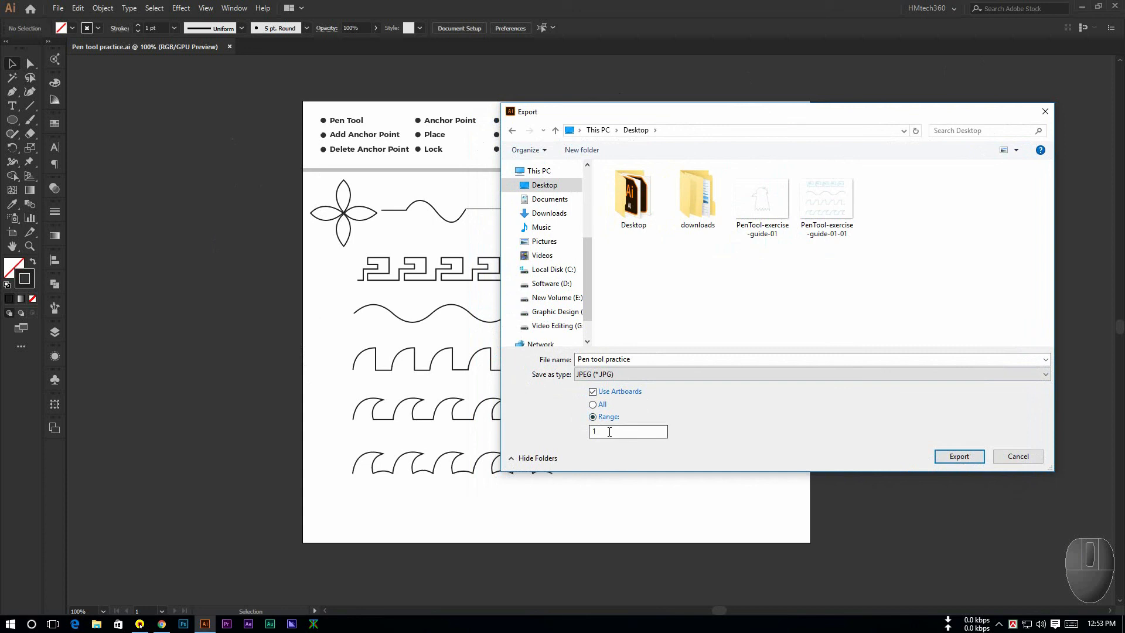
pyautogui.doubleClick(610, 432)
pyautogui.write('1')
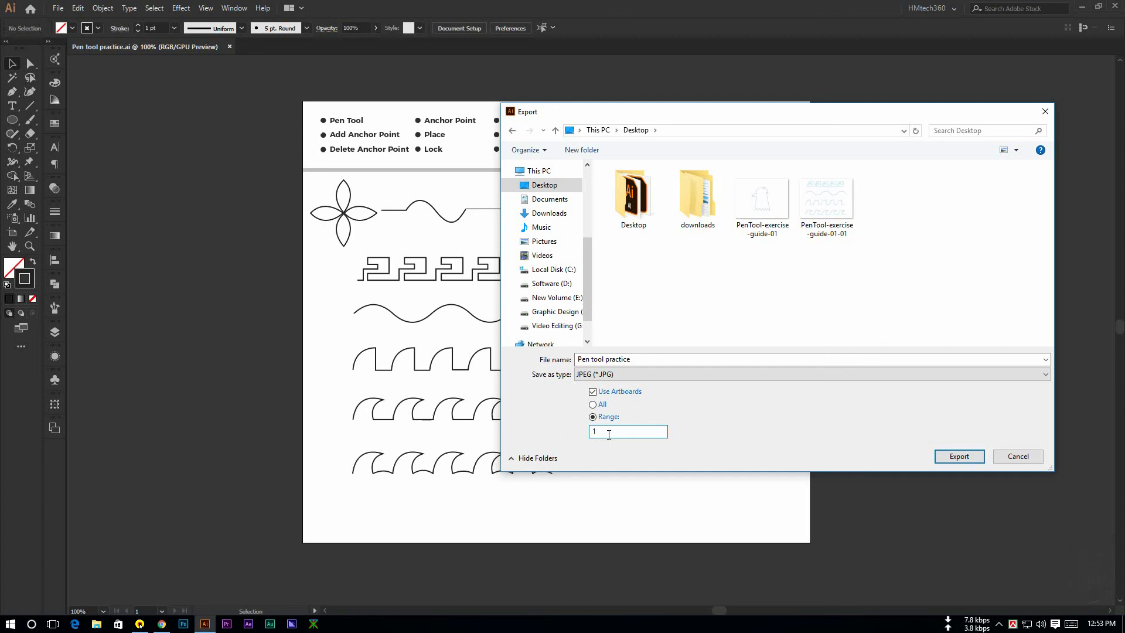
pyautogui.write('-1')
pyautogui.press('BackSpace')
pyautogui.write('5')
pyautogui.press('BackSpace')
pyautogui.press('BackSpace')
pyautogui.press('BackSpace')
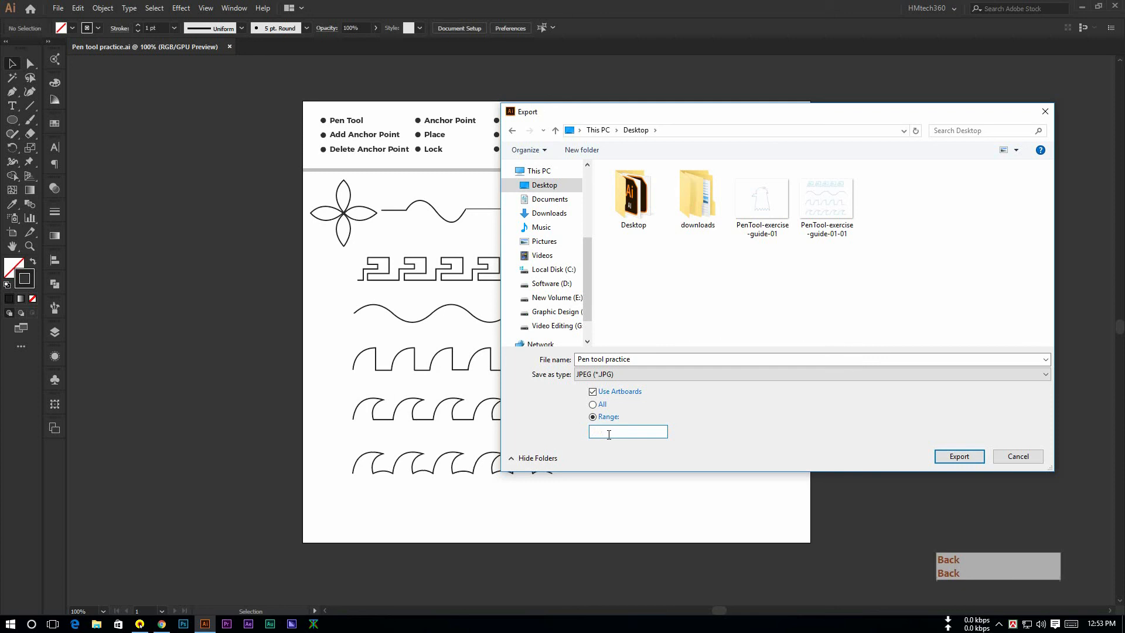
# Step: Try the artboard range 1,6,9, clear it and return to exporting all artboards
pyautogui.write('1,')
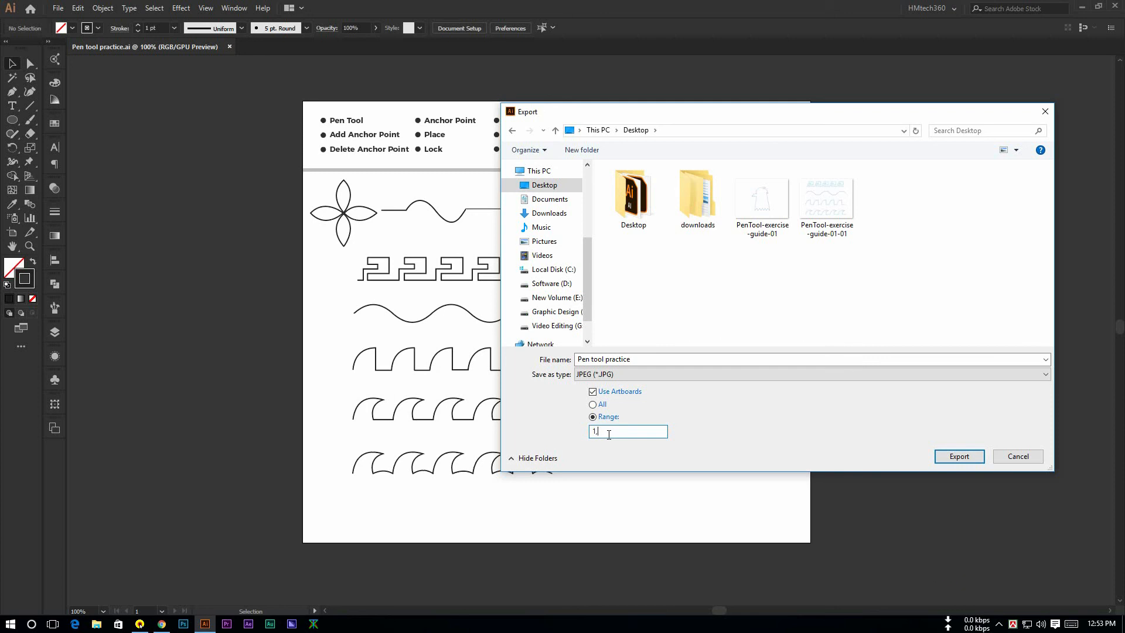
pyautogui.write('2')
pyautogui.press('BackSpace')
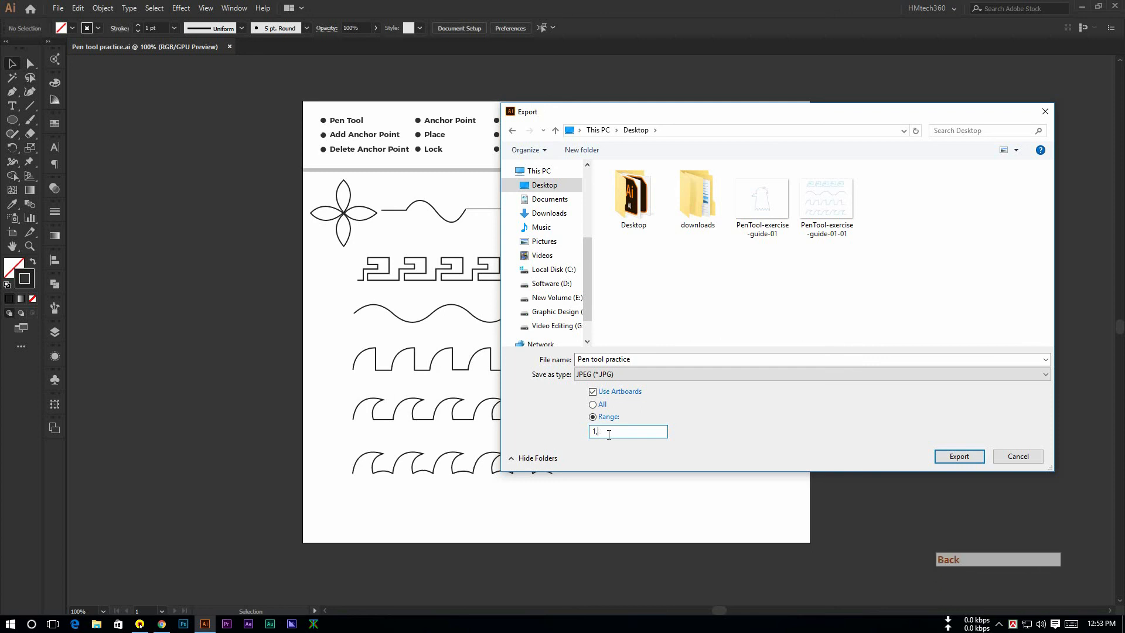
pyautogui.write('6,9')
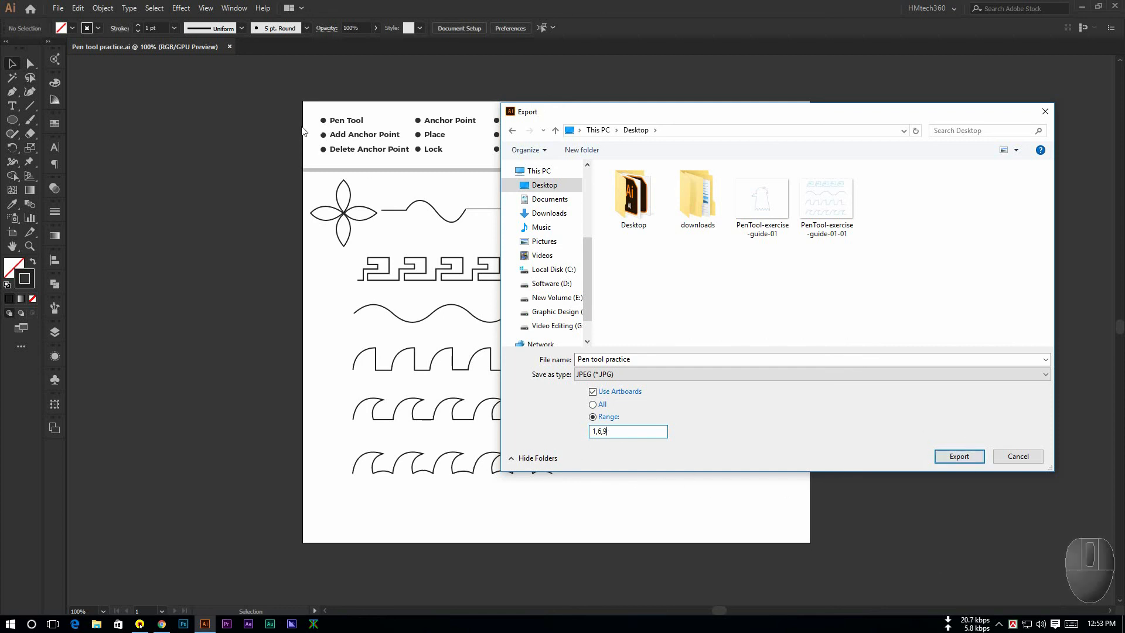
pyautogui.moveTo(633, 432); pyautogui.dragTo(586, 433)
pyautogui.press('BackSpace')
pyautogui.click(594, 404)
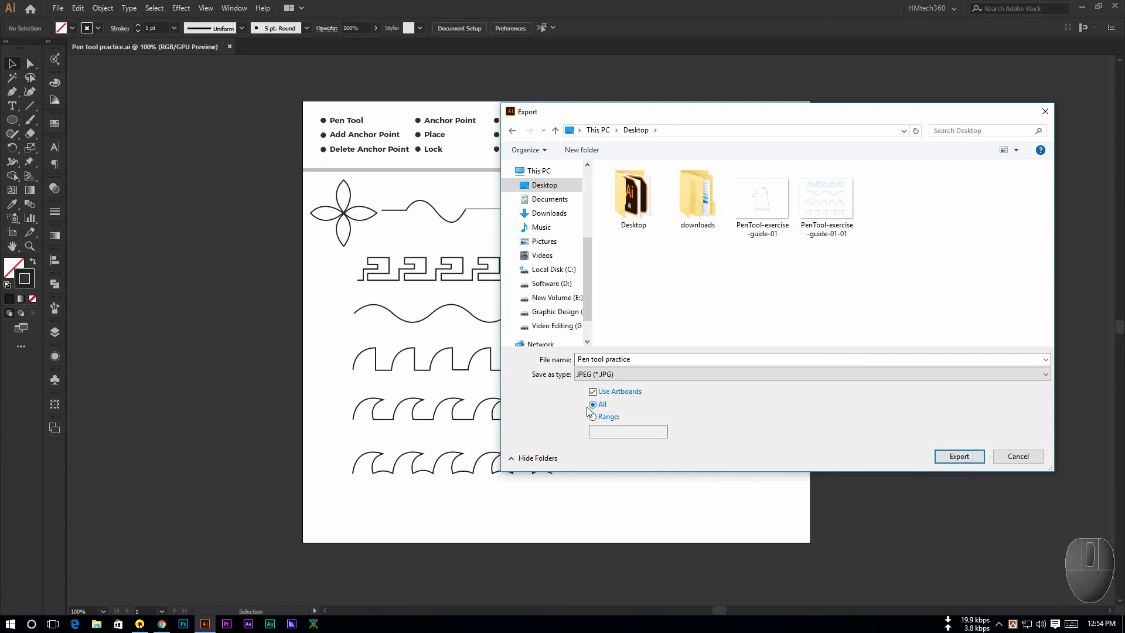
# Step: Proceed to the JPEG options and keep RGB as the color model
pyautogui.click(960, 457)
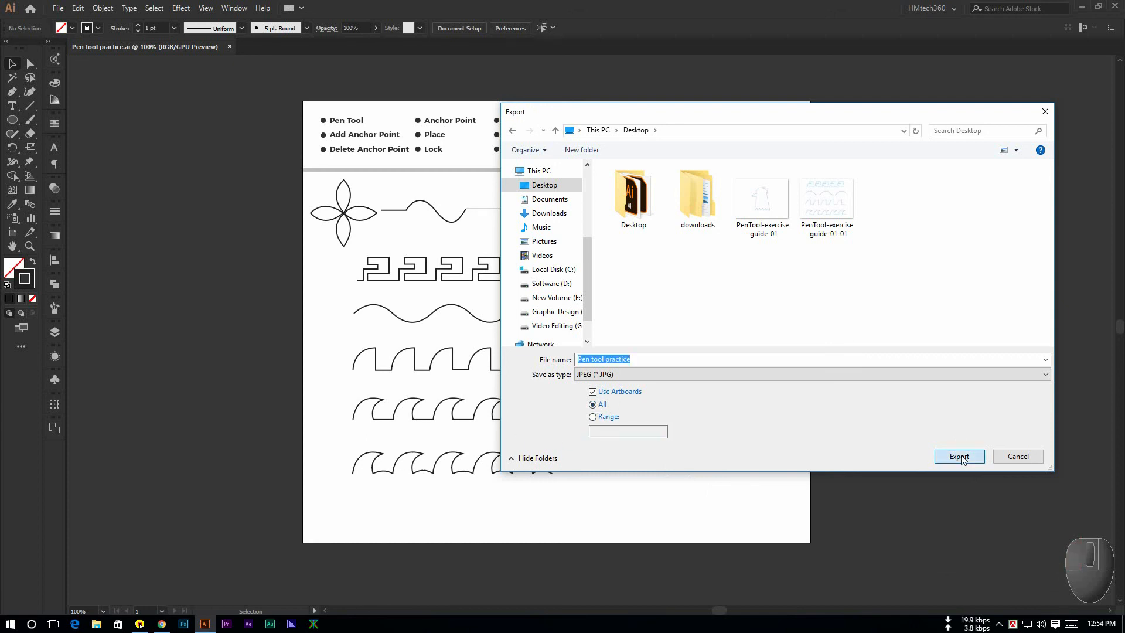
pyautogui.moveTo(531, 262); pyautogui.dragTo(557, 236)
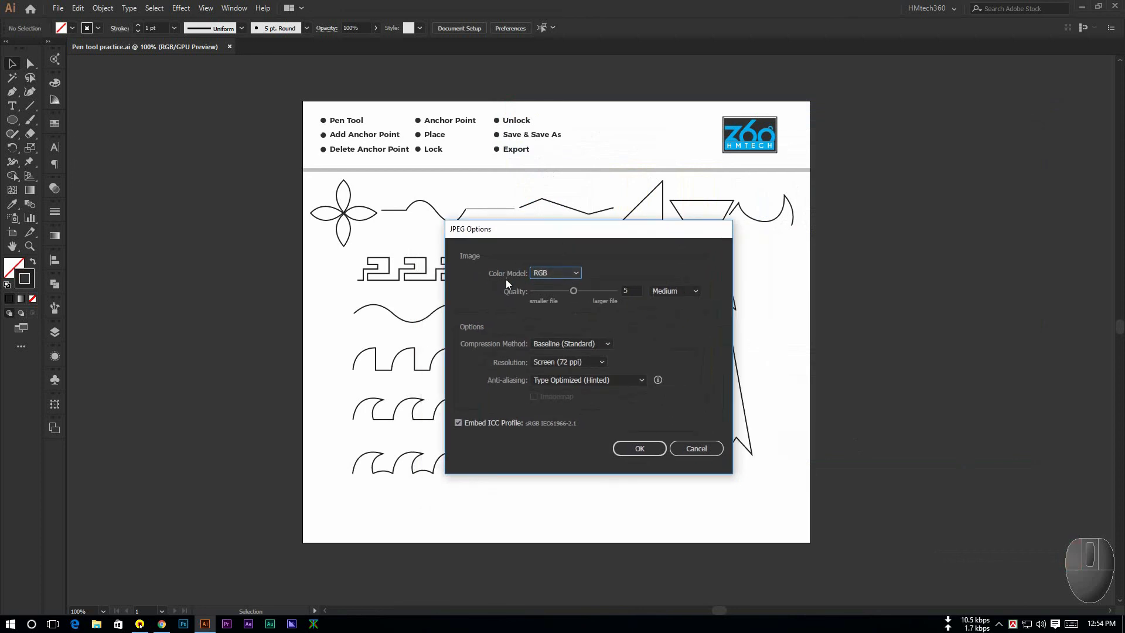
pyautogui.click(547, 275)
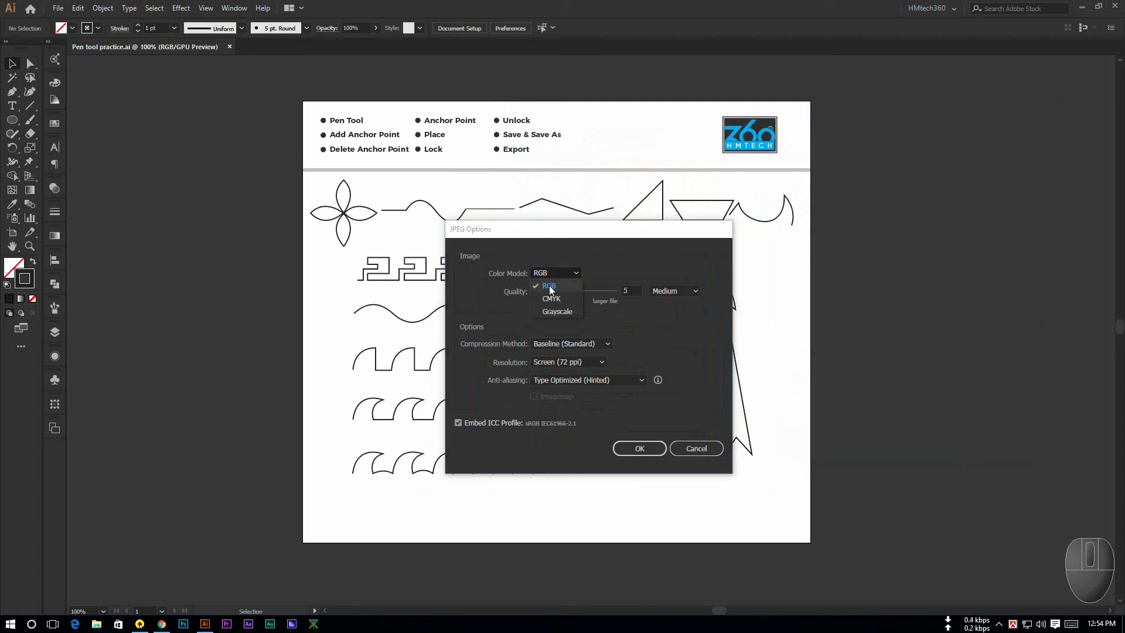
pyautogui.click(550, 287)
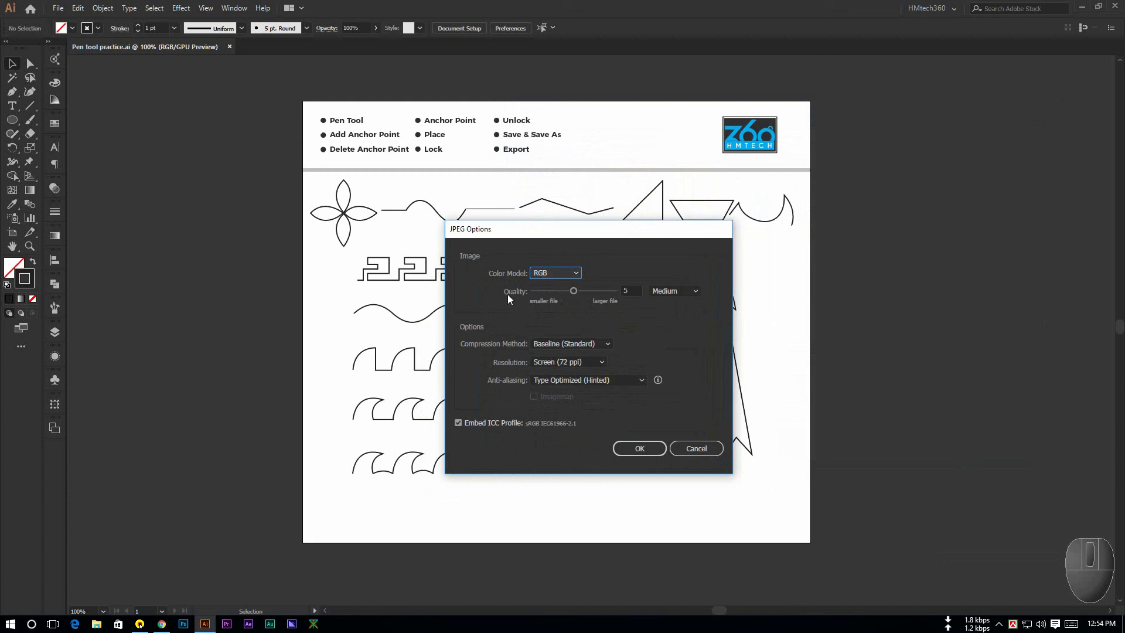
# Step: Set the JPEG quality to 10 and the resolution to High (300 ppi), and finish the export
pyautogui.click(623, 291)
pyautogui.write('10')
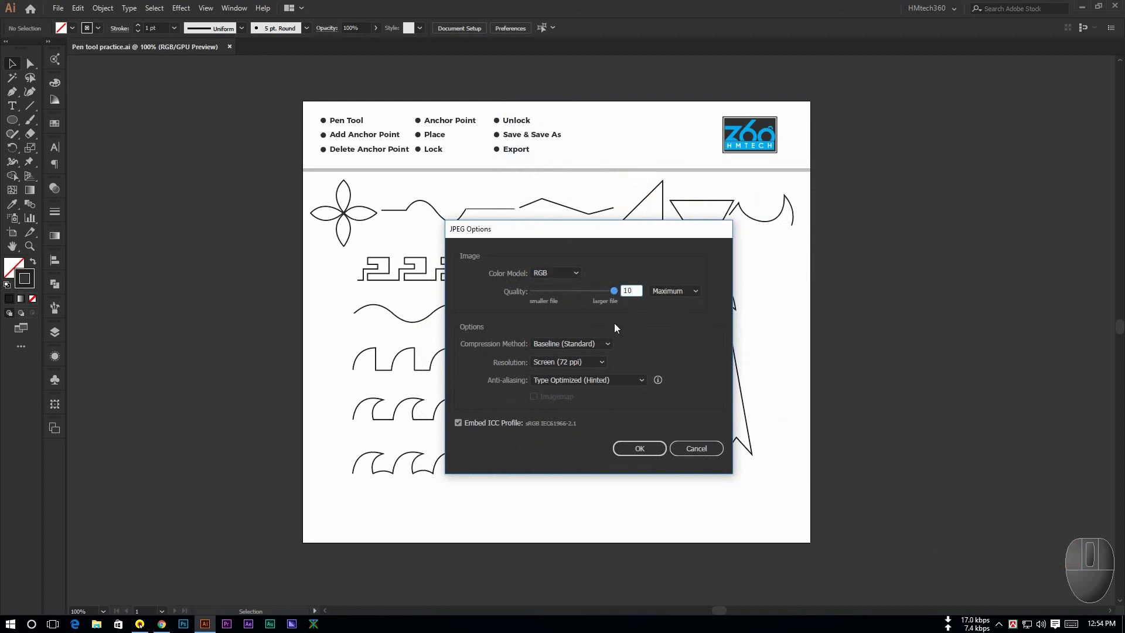
pyautogui.click(558, 363)
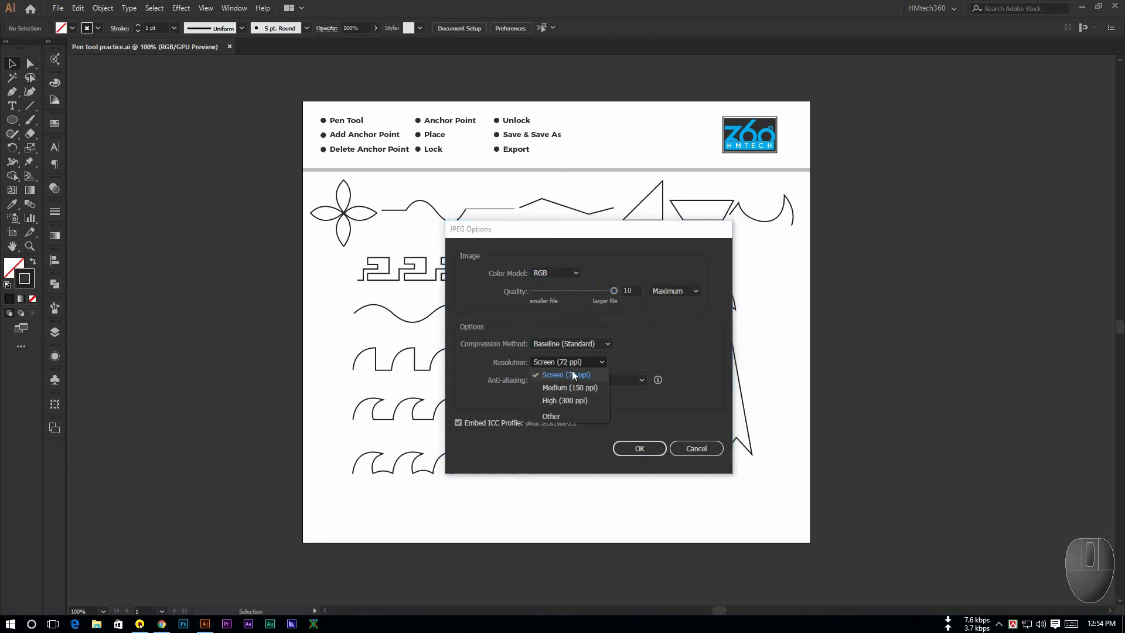
pyautogui.click(571, 401)
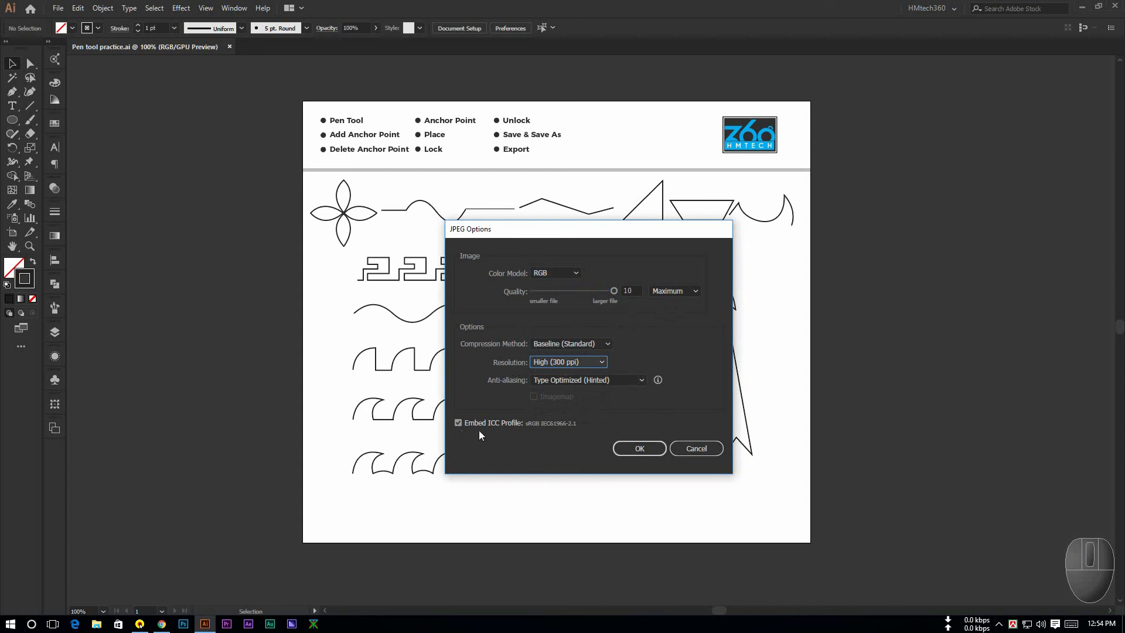
pyautogui.click(640, 449)
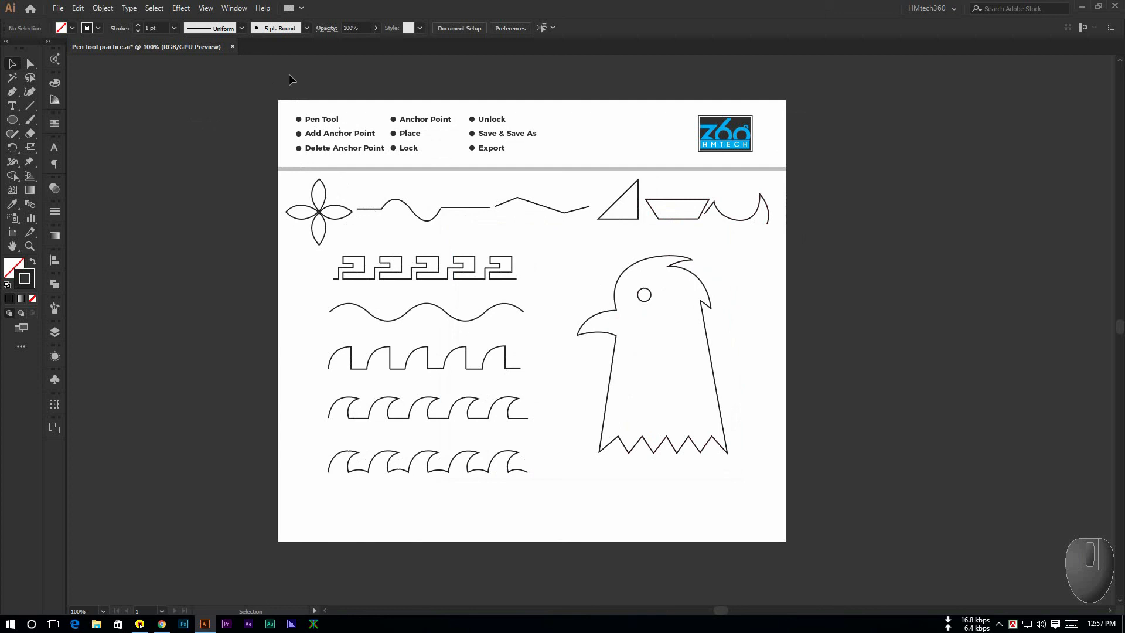
# Step: Try to close the document, review the save prompt's choices and cancel closing
pyautogui.click(232, 46)
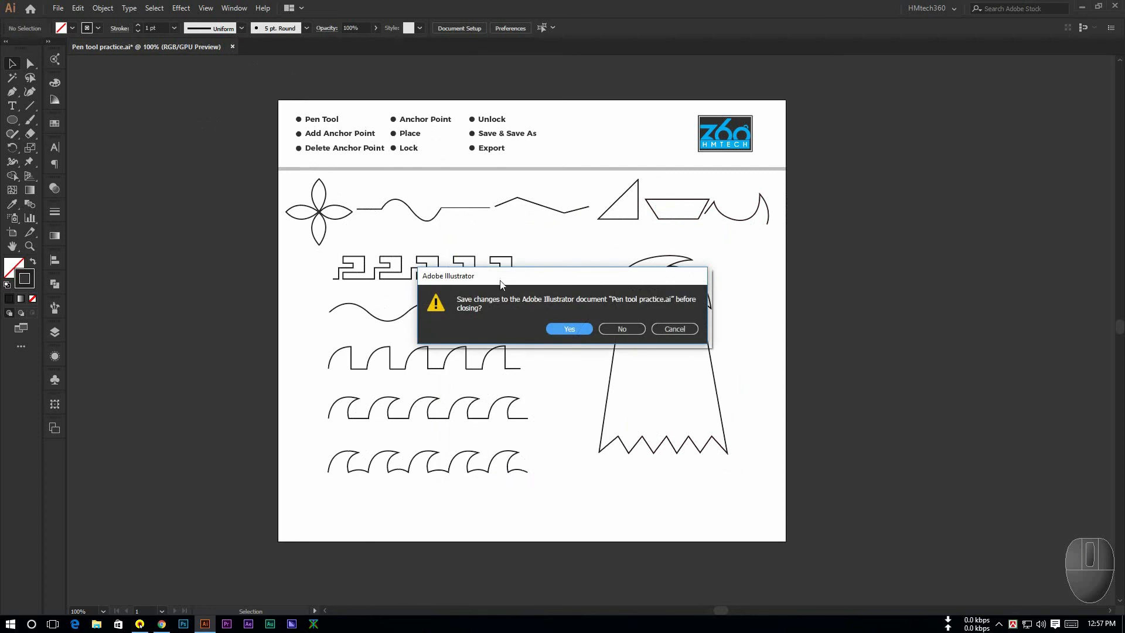
pyautogui.moveTo(500, 280); pyautogui.dragTo(534, 249)
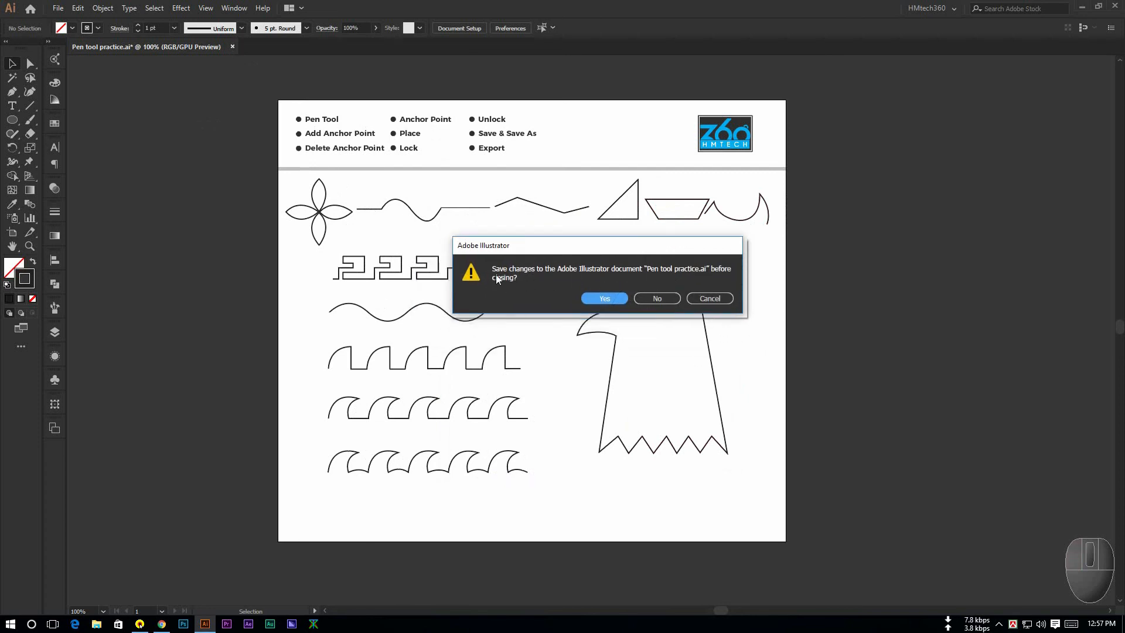
pyautogui.moveTo(624, 250); pyautogui.dragTo(670, 235)
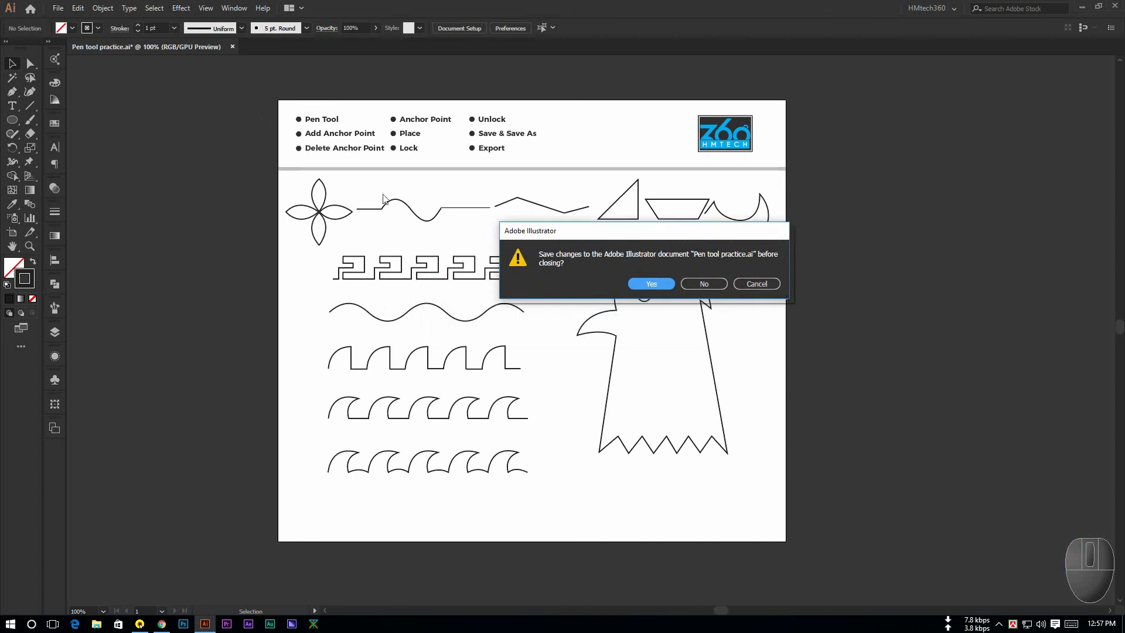
pyautogui.moveTo(577, 236)
pyautogui.mouseDown()
pyautogui.moveTo(596, 230)
pyautogui.moveTo(576, 226)
pyautogui.mouseUp()
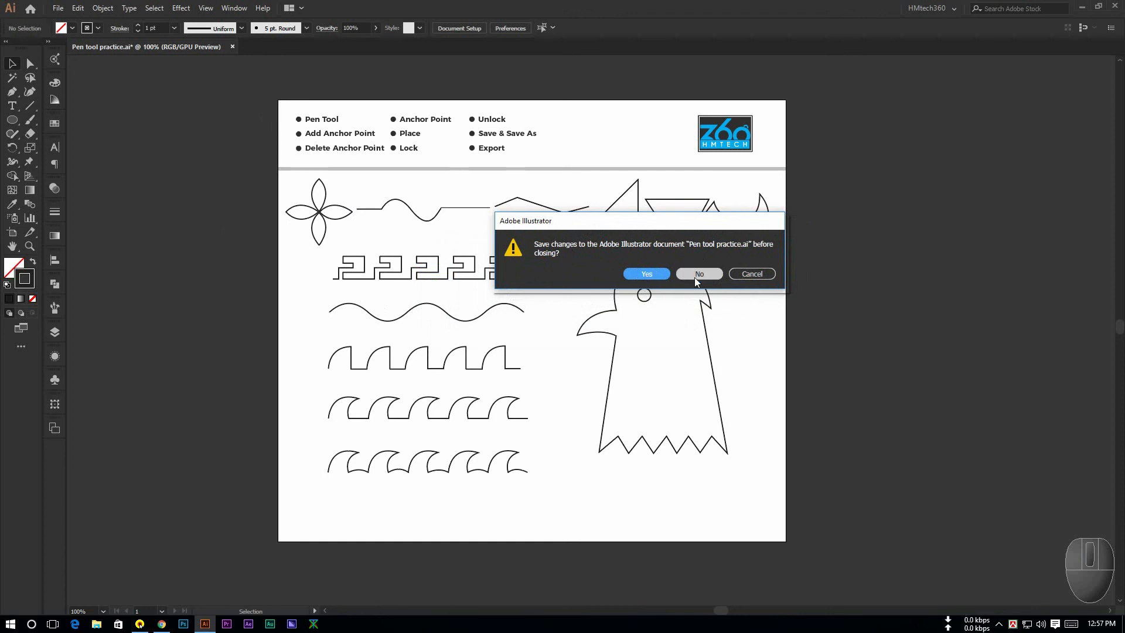
pyautogui.click(753, 272)
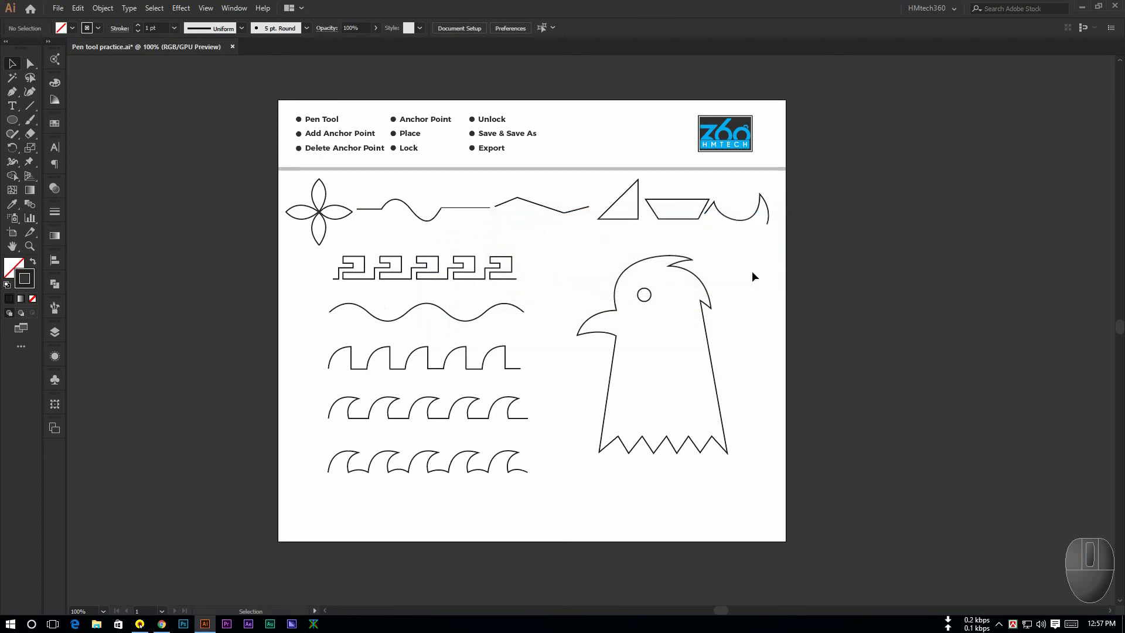
# Step: Close the document, saving its changes, and minimize Illustrator to show the desktop
pyautogui.click(232, 47)
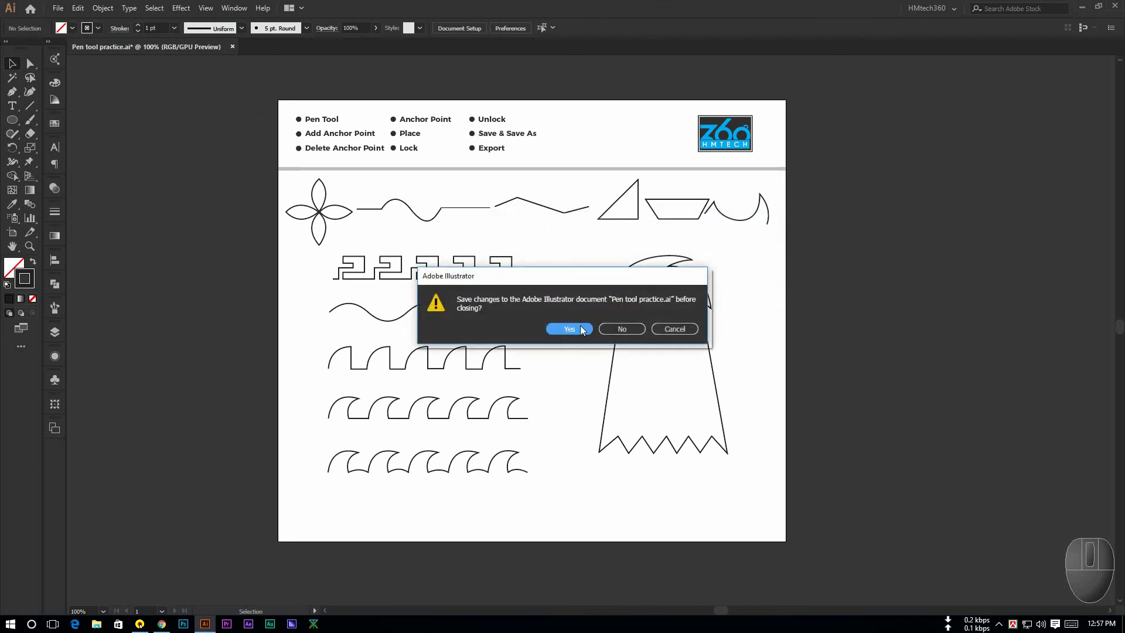
pyautogui.click(569, 329)
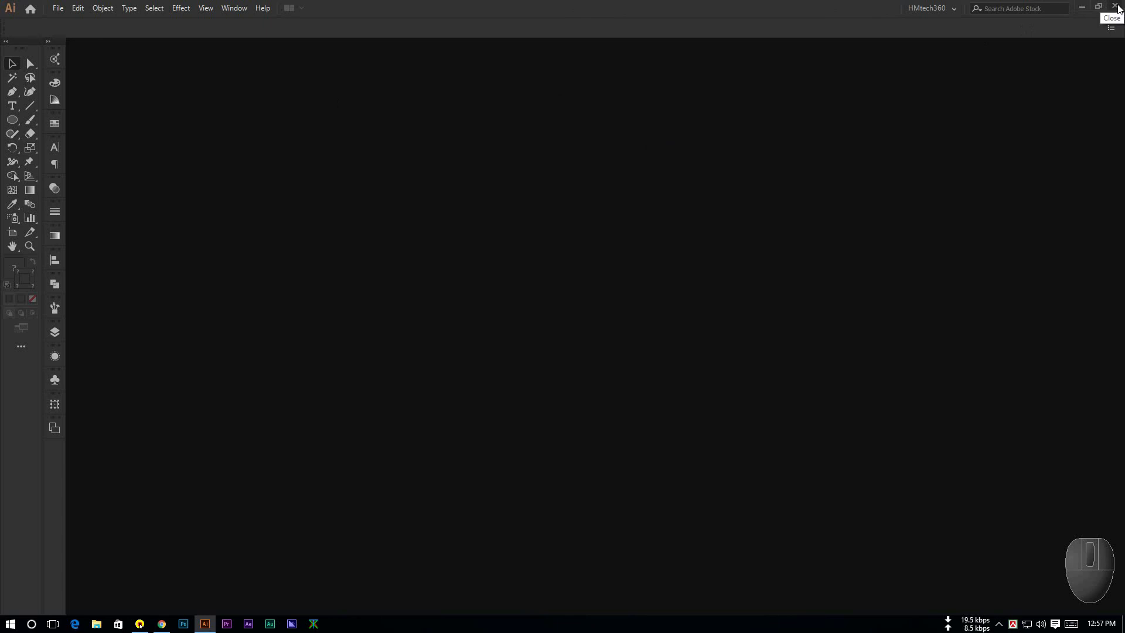
pyautogui.click(1083, 7)
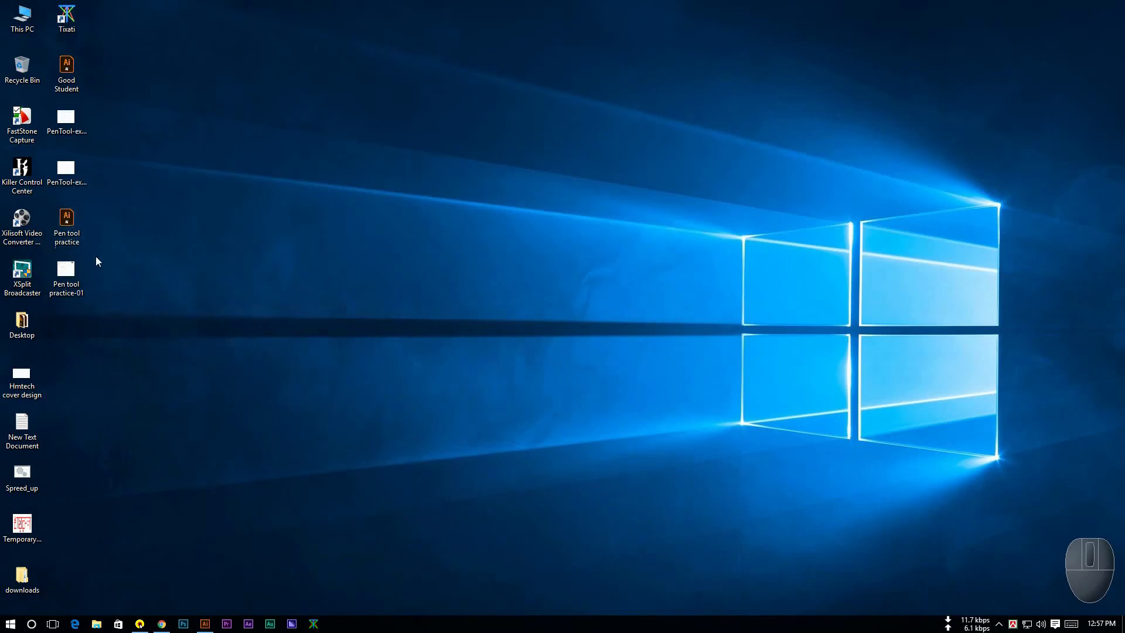
# Step: Open the exported Pen tool practice-01 image in Photos from the desktop, check it and close it
pyautogui.doubleClick(68, 285)
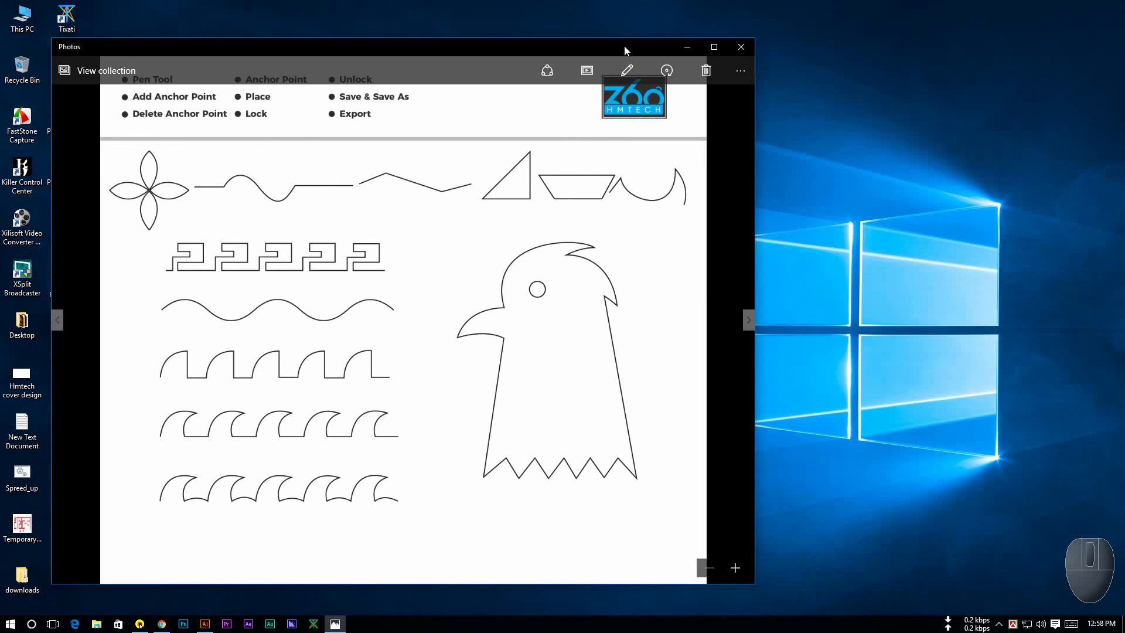
pyautogui.moveTo(624, 46); pyautogui.dragTo(709, 45)
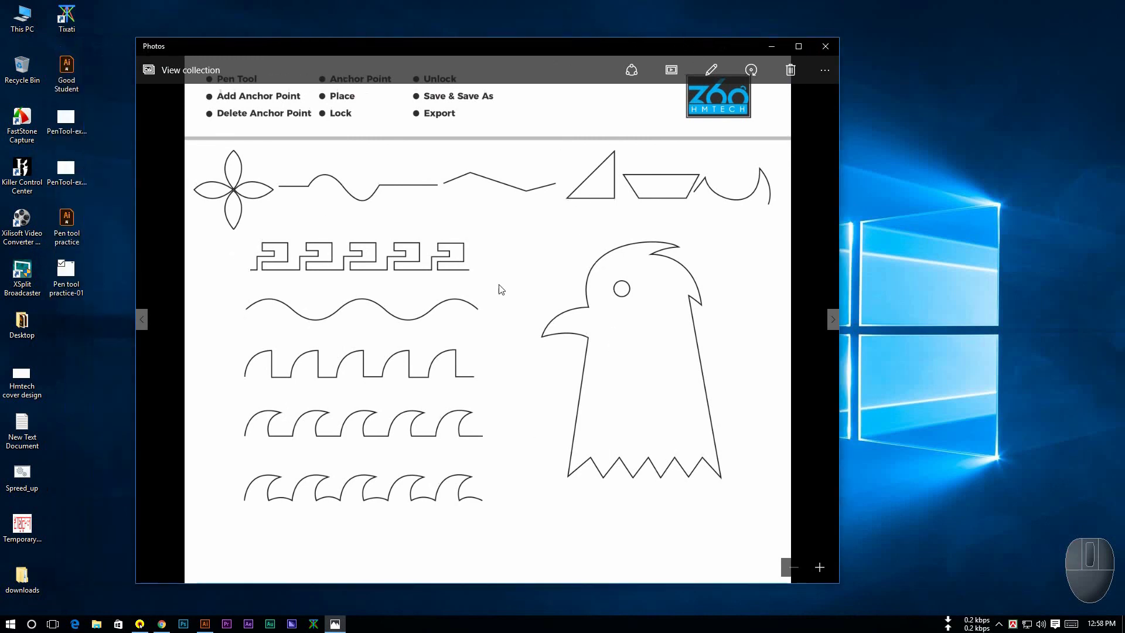
pyautogui.click(829, 47)
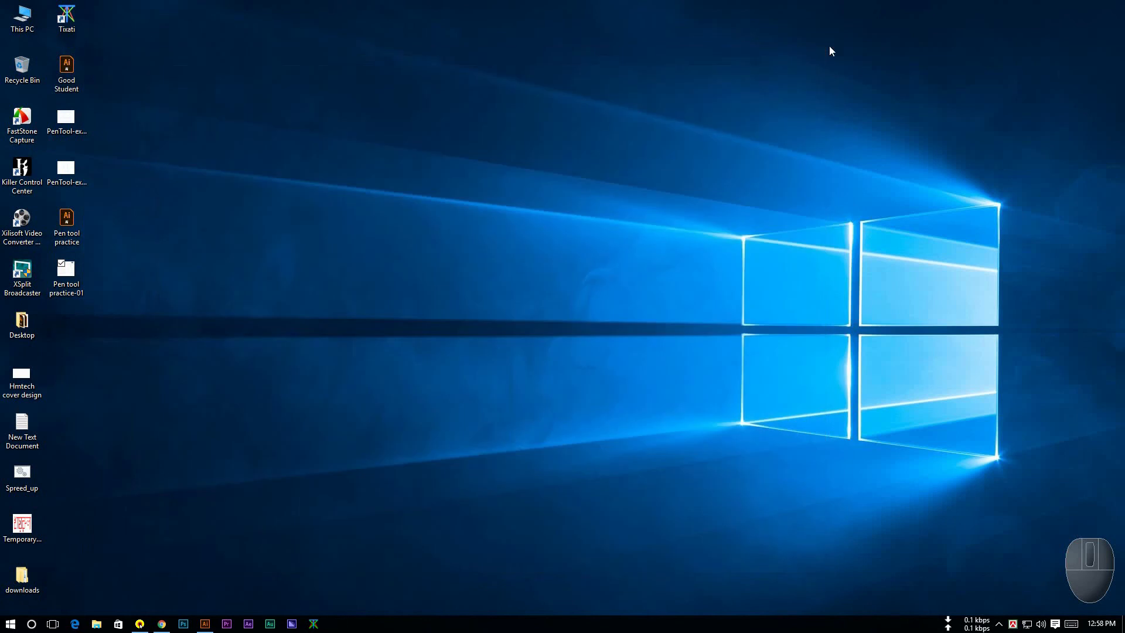
# Step: Open the Pen tool practice artwork in Illustrator from its desktop file and close it again
pyautogui.click(66, 229)
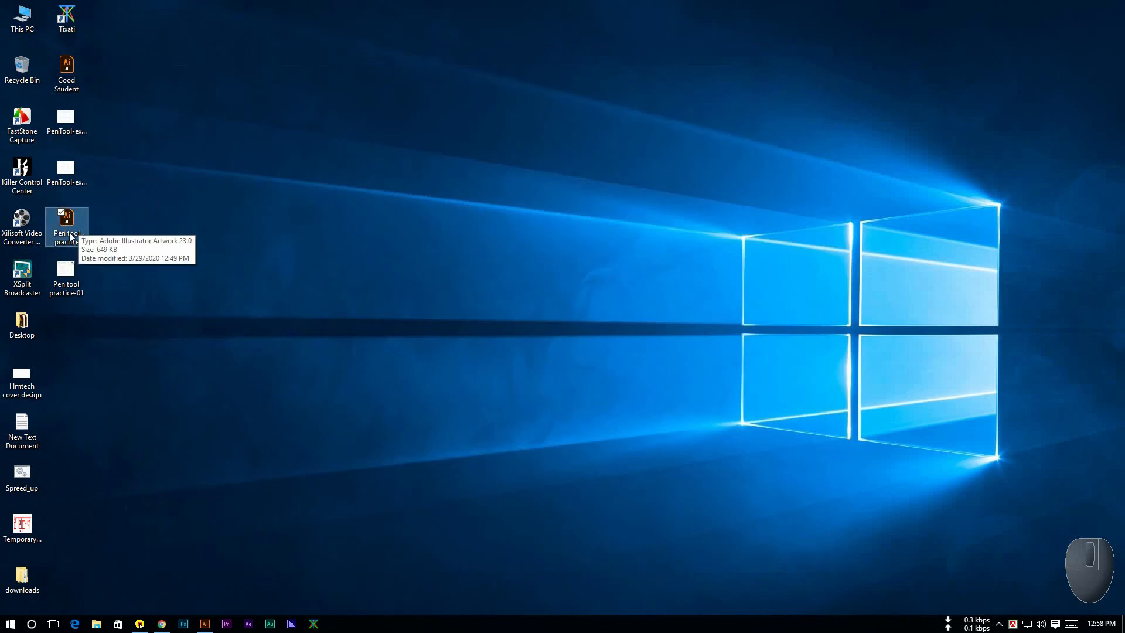
pyautogui.click(118, 210)
pyautogui.click(72, 226)
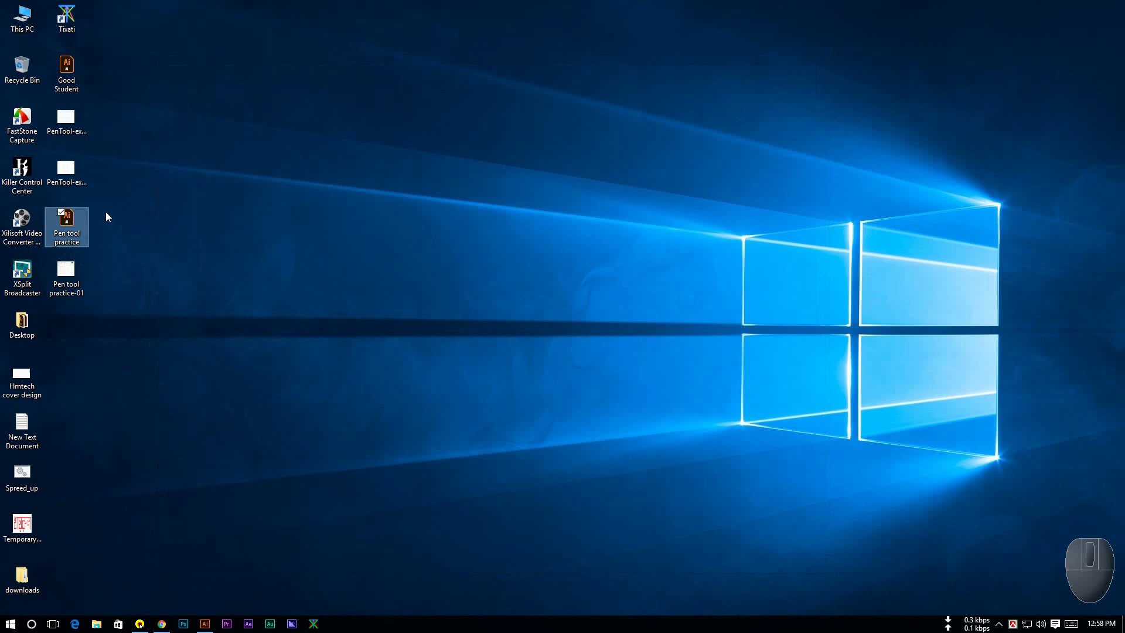
pyautogui.doubleClick(69, 224)
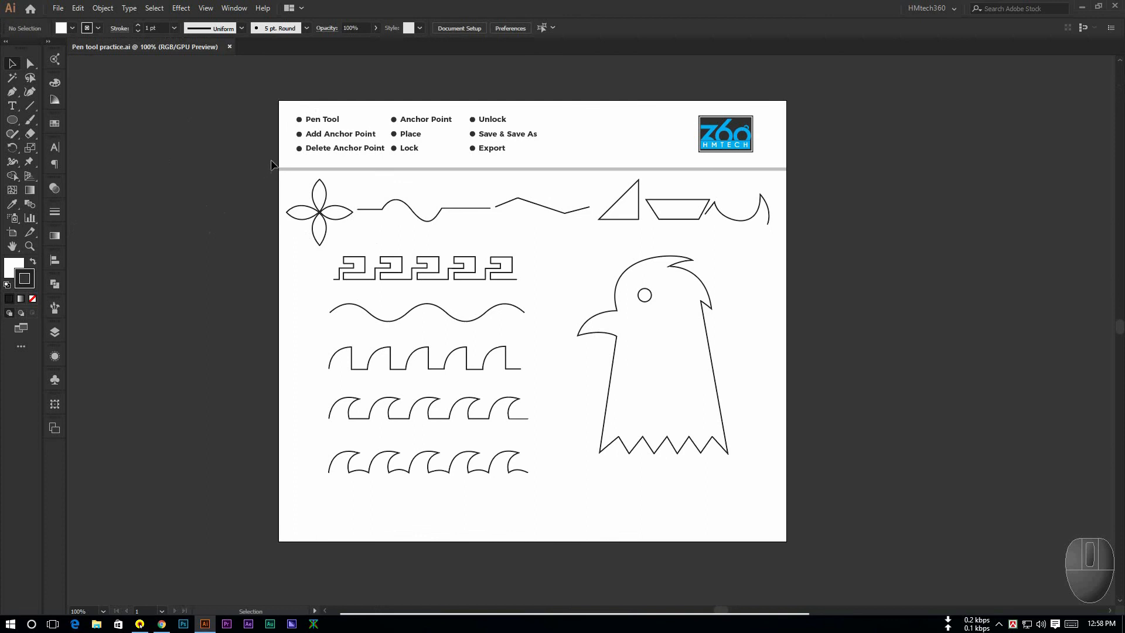
pyautogui.click(232, 48)
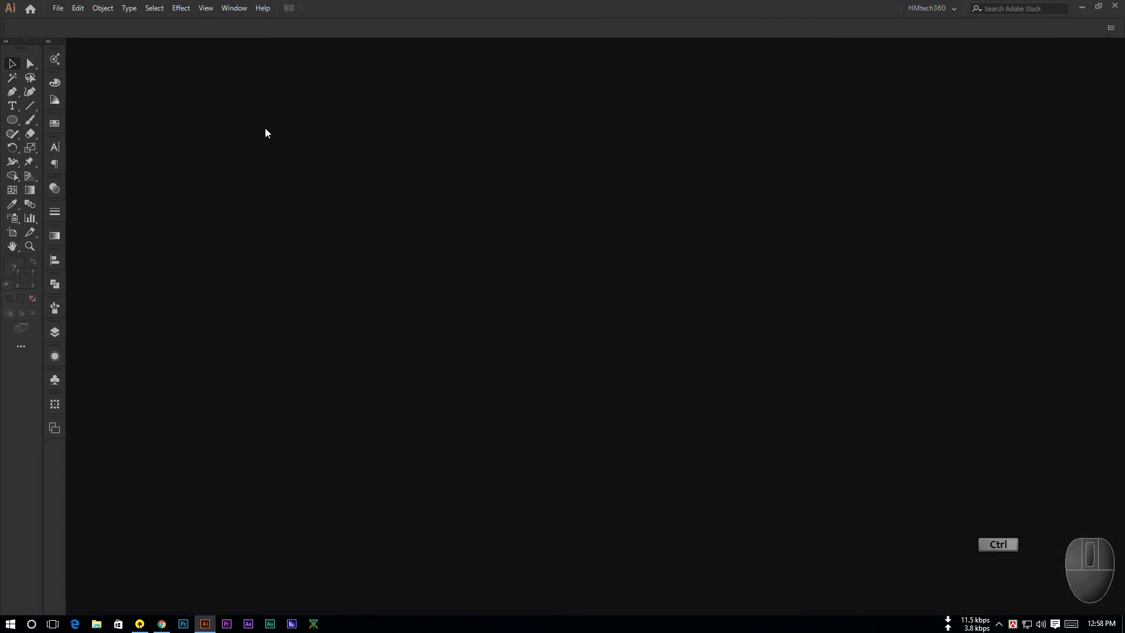
# Step: Open the Pen tool practice file from the Desktop folder within Illustrator
pyautogui.hotkey('ctrl', 'o')
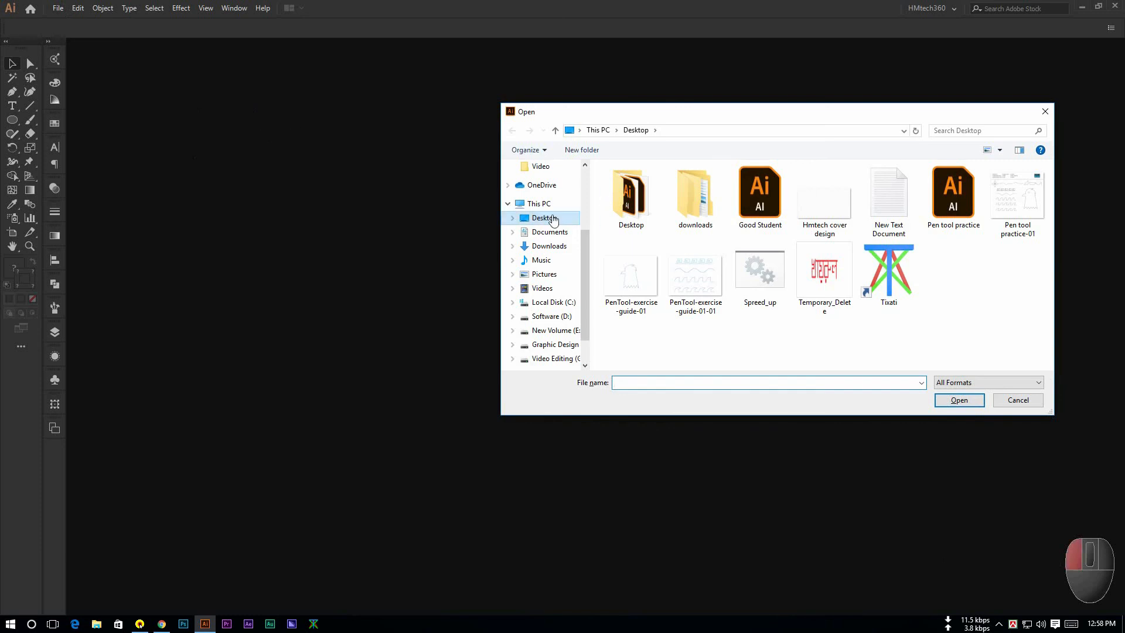
pyautogui.click(954, 199)
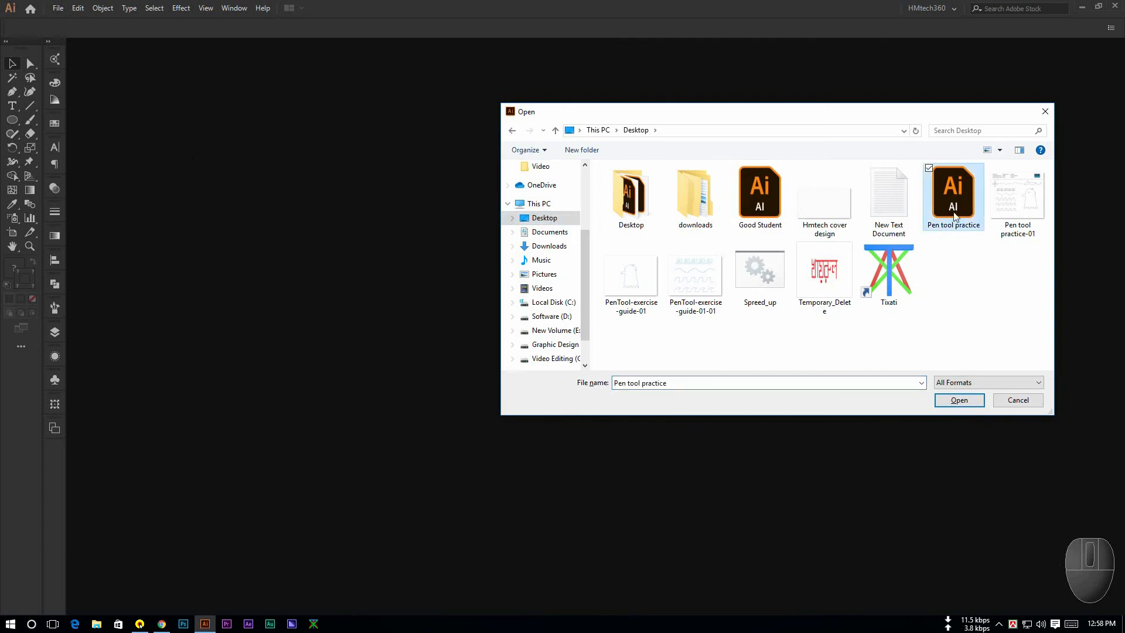
pyautogui.click(961, 400)
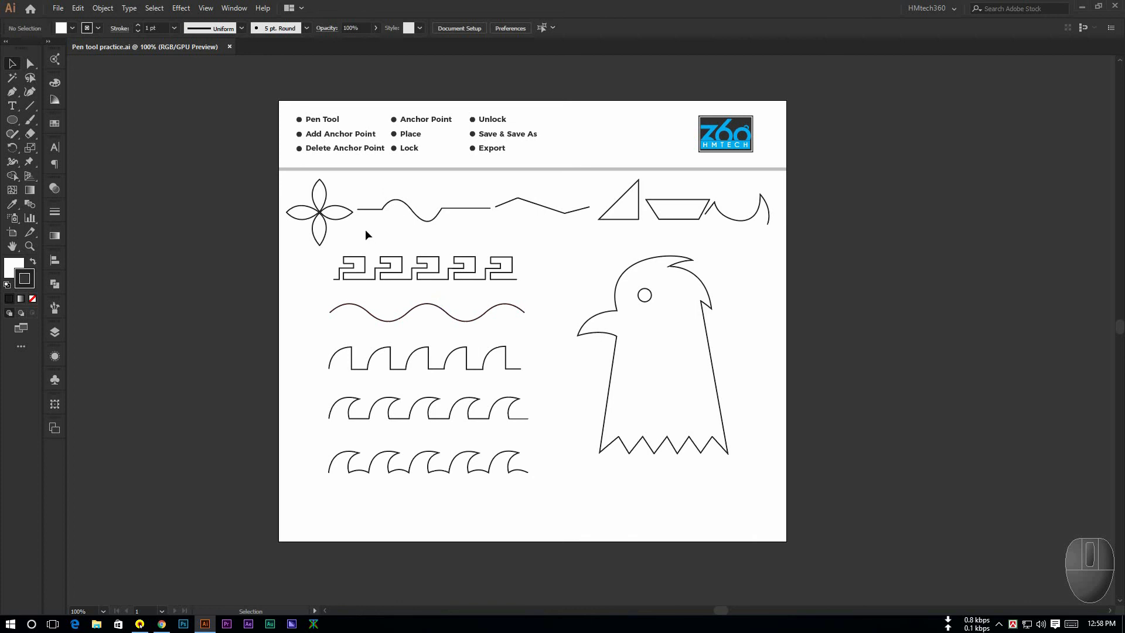
# Step: Inspect the flower and the wavy line beside it by selecting each, and undo the last change
pyautogui.click(334, 209)
pyautogui.scroll(1, 379, 209)
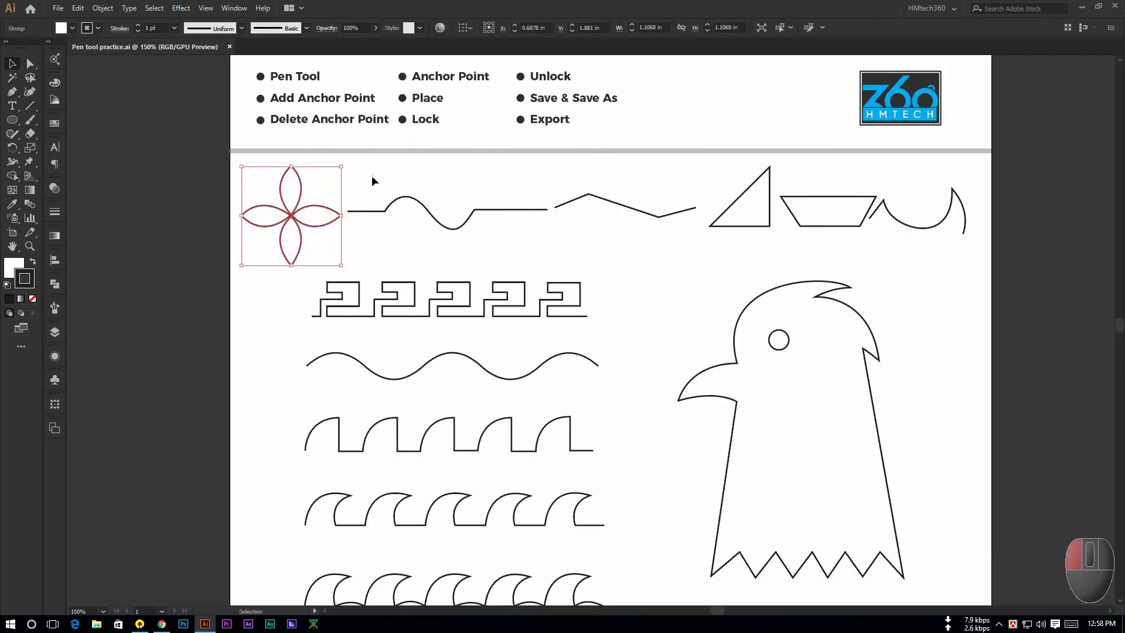
pyautogui.click(372, 178)
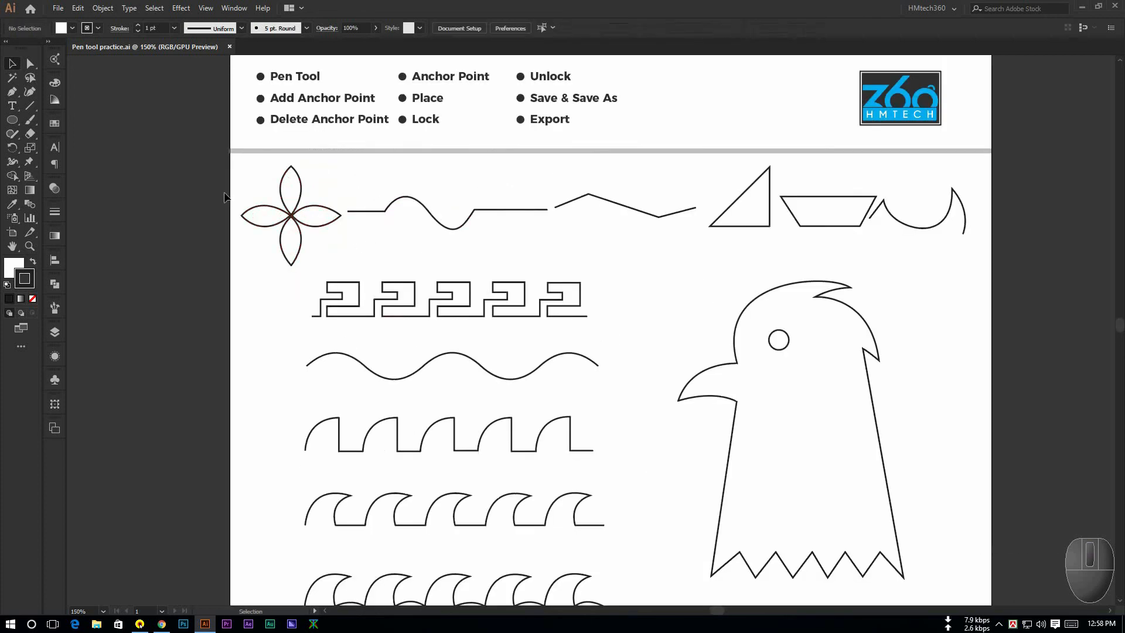
pyautogui.click(423, 204)
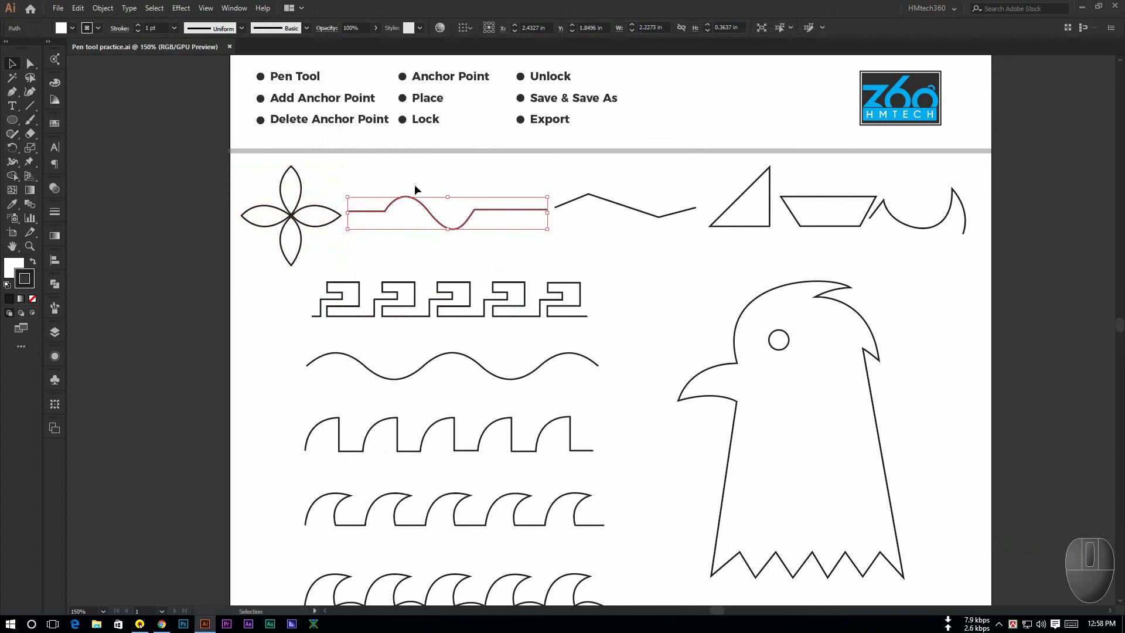
pyautogui.click(295, 252)
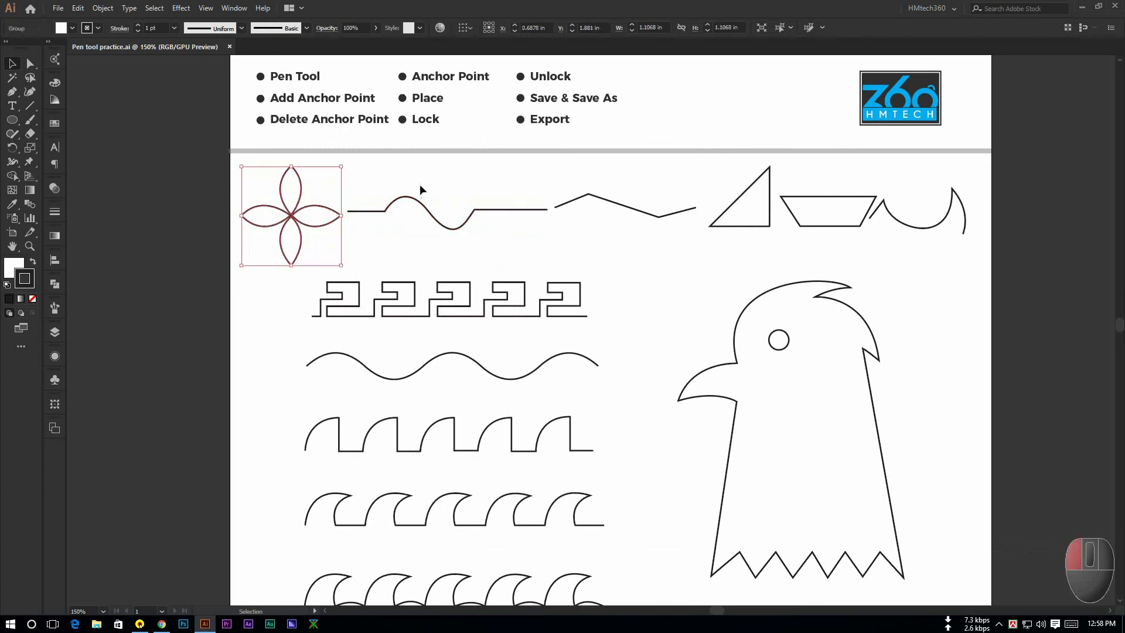
pyautogui.click(435, 217)
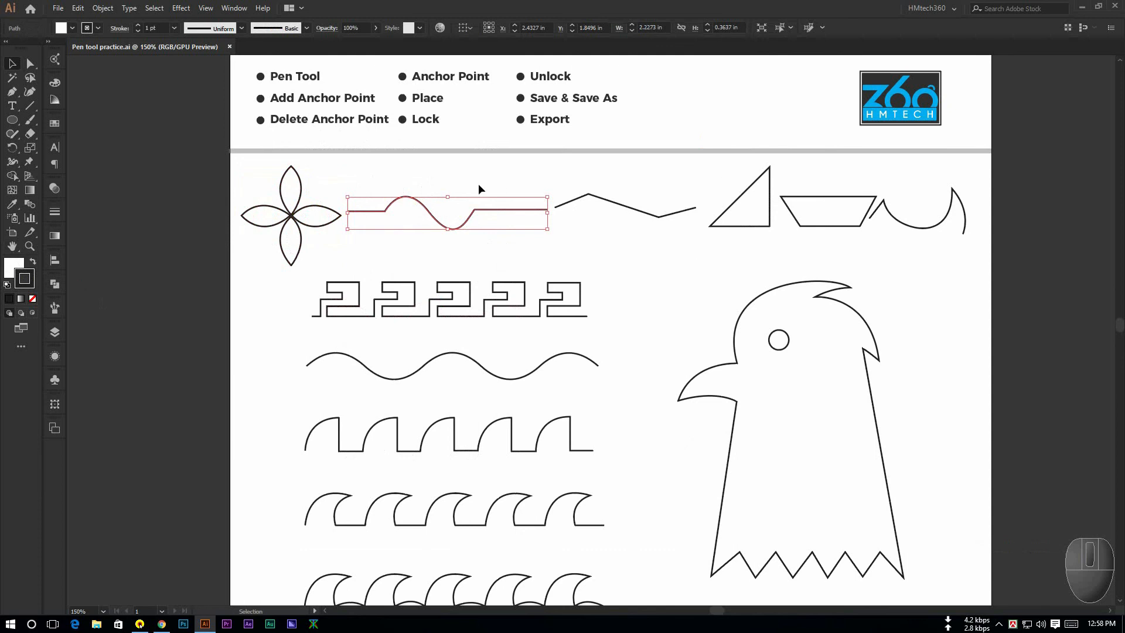
pyautogui.moveTo(445, 191); pyautogui.dragTo(647, 231)
pyautogui.hotkey('ctrl', 'z')
pyautogui.click(580, 237)
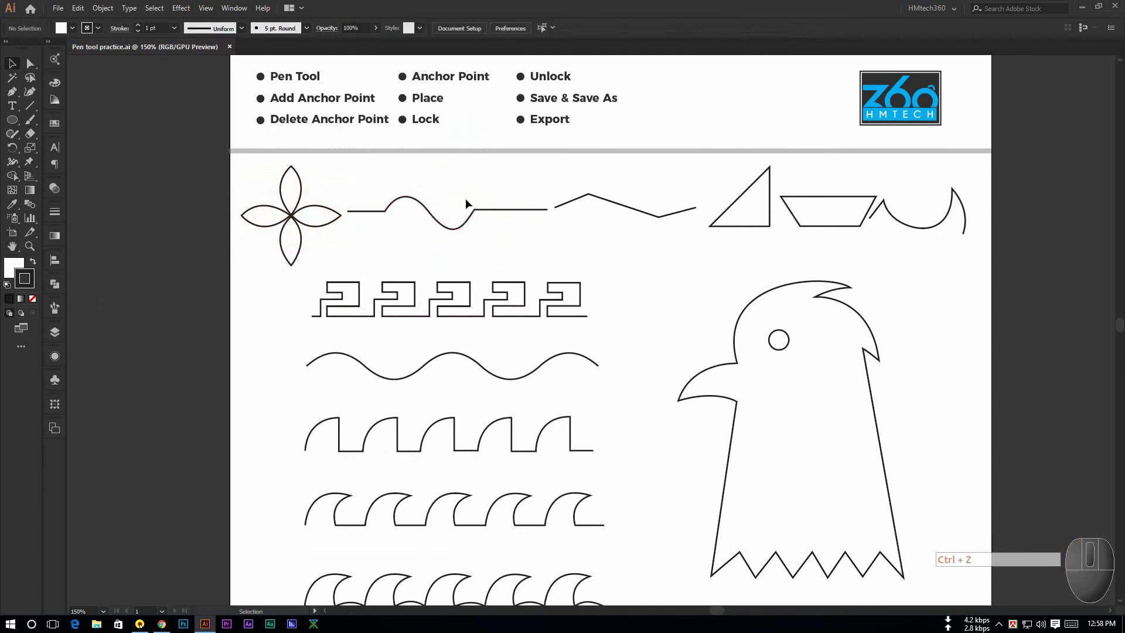
# Step: Remove the fill from the wavy line and the zigzag line in the first row
pyautogui.moveTo(412, 179)
pyautogui.mouseDown()
pyautogui.moveTo(666, 262)
pyautogui.moveTo(695, 246)
pyautogui.mouseUp()
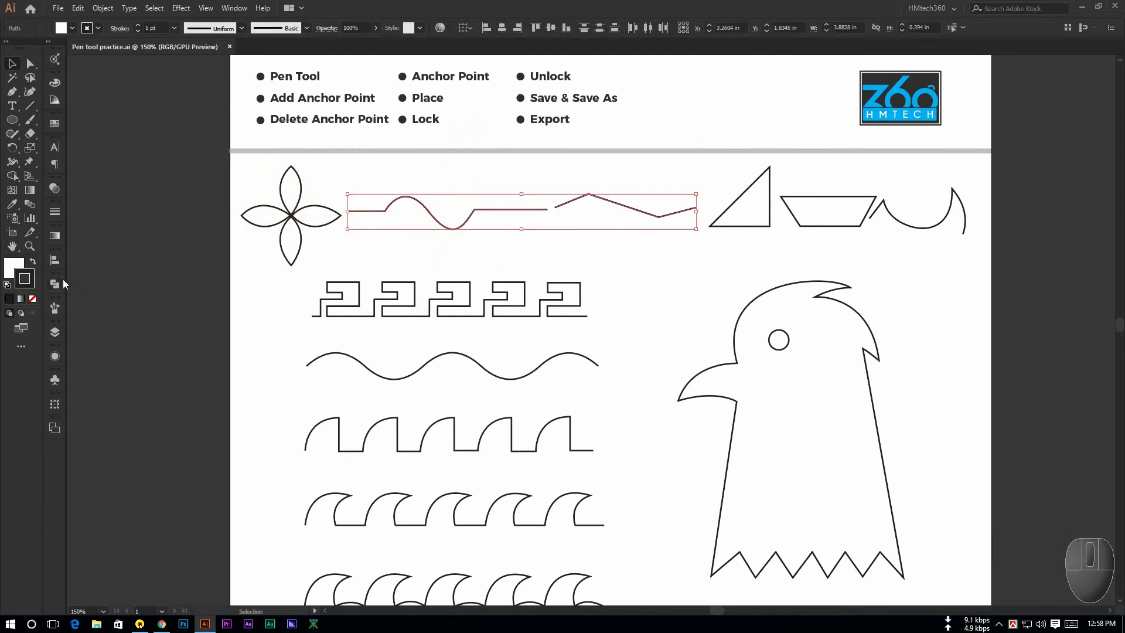
pyautogui.click(17, 268)
pyautogui.click(33, 299)
pyautogui.click(576, 260)
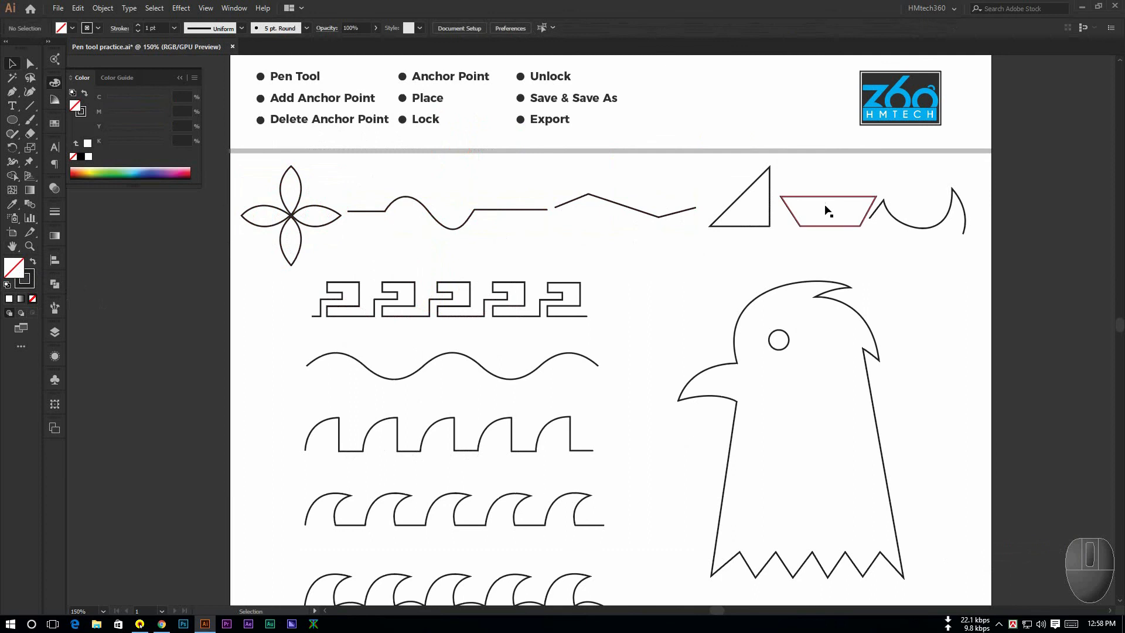
# Step: Remove the fill from the triangle, the trapezoid and the curved path in the first row
pyautogui.moveTo(860, 173); pyautogui.dragTo(951, 232)
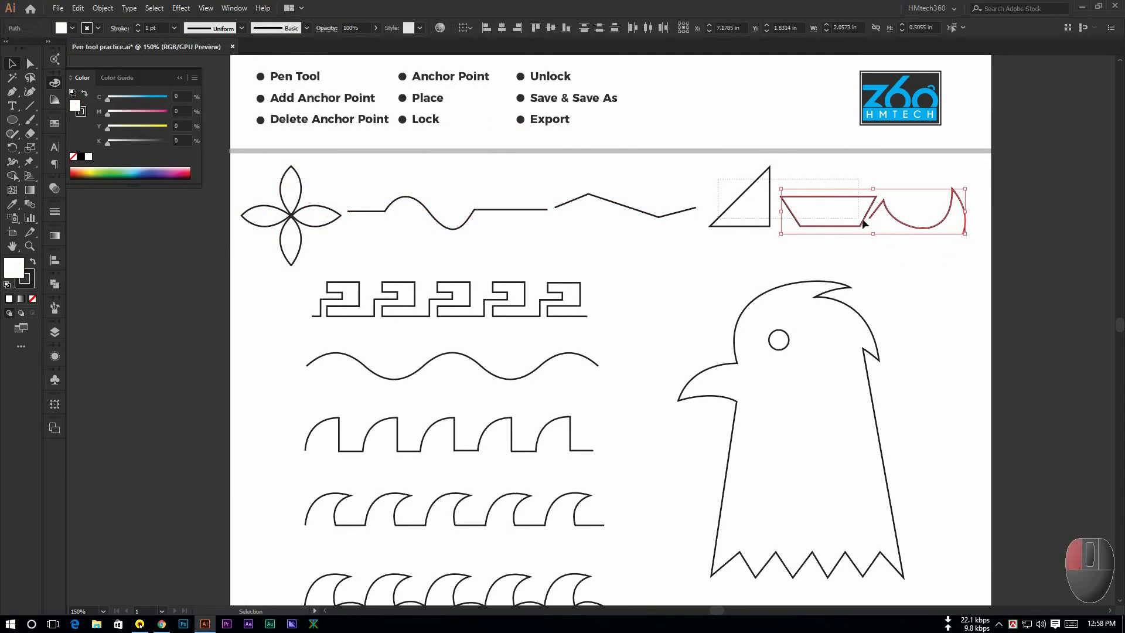
pyautogui.moveTo(863, 218); pyautogui.dragTo(861, 234)
pyautogui.click(32, 299)
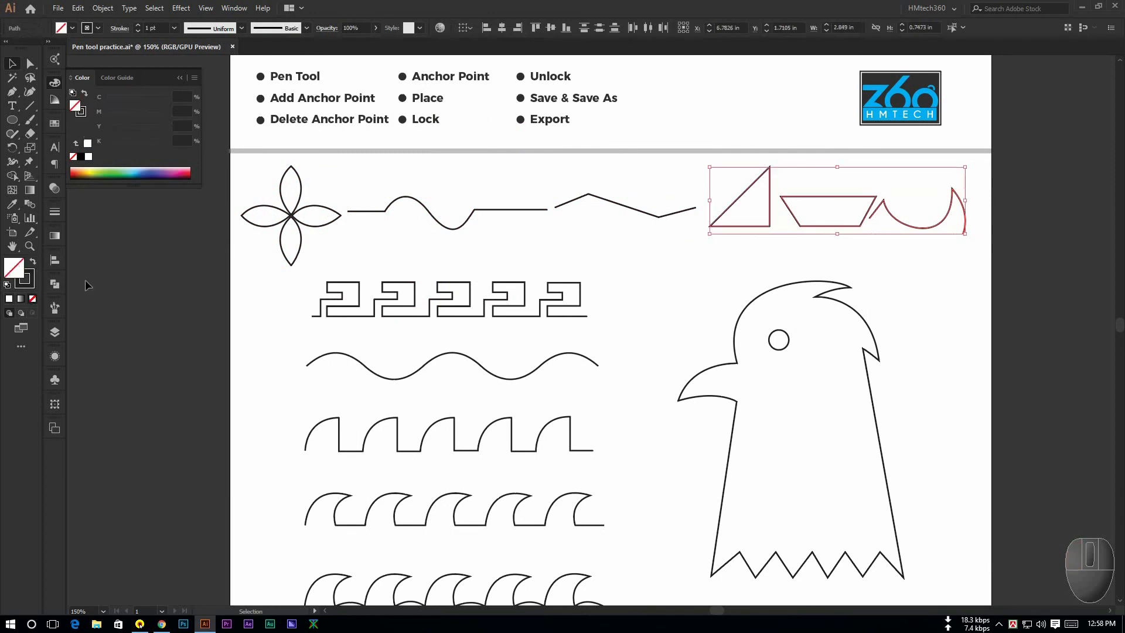
pyautogui.click(353, 237)
# Step: Select the four-petal flower and swap its fill and stroke colors to give it a dark fill
pyautogui.moveTo(365, 239); pyautogui.dragTo(397, 234)
pyautogui.click(393, 229)
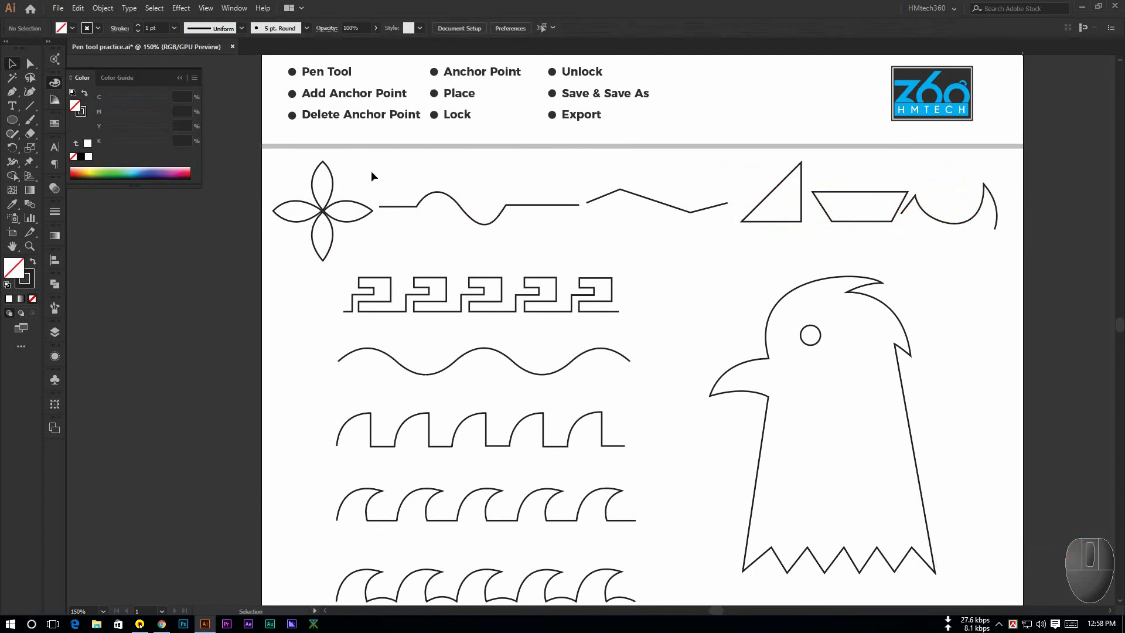
pyautogui.moveTo(372, 176); pyautogui.dragTo(301, 244)
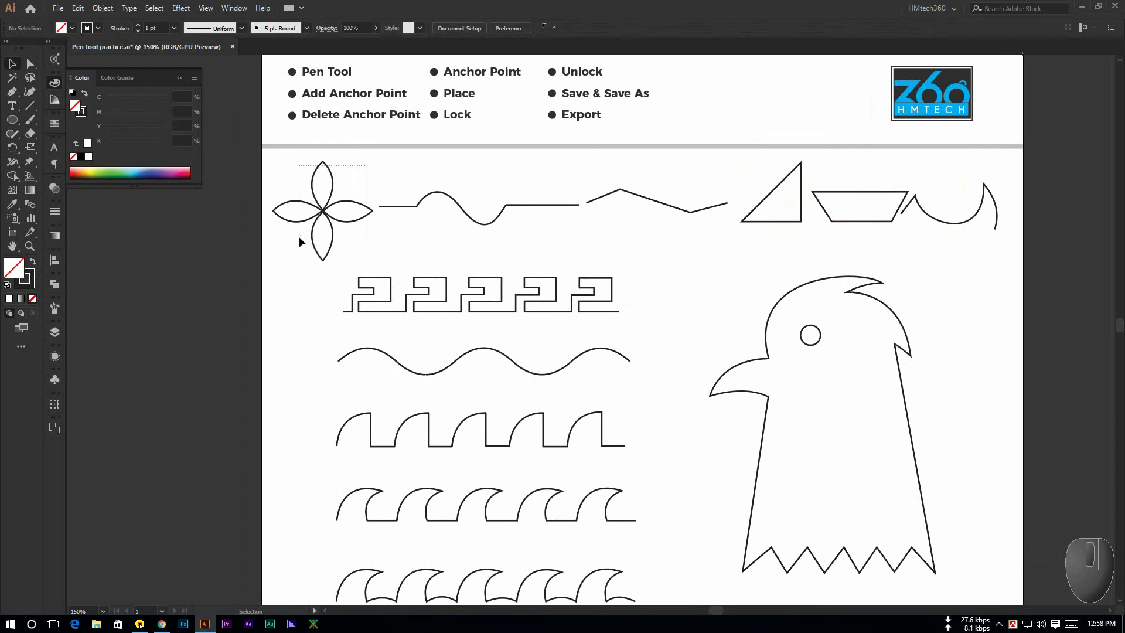
pyautogui.click(282, 301)
pyautogui.moveTo(352, 184); pyautogui.dragTo(307, 278)
pyautogui.click(307, 277)
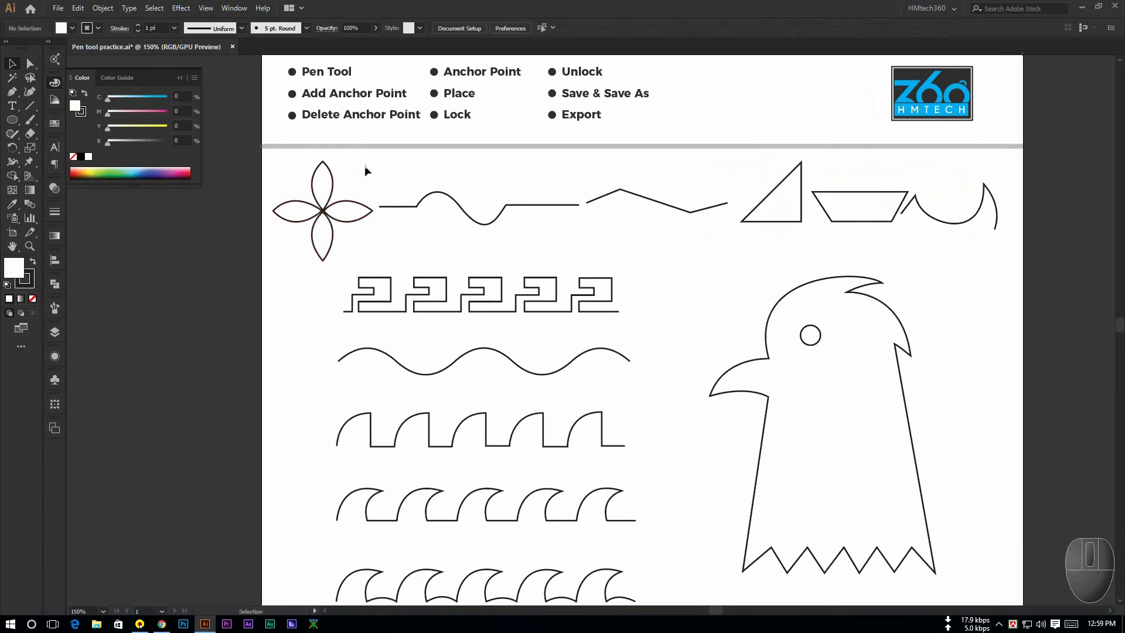
pyautogui.moveTo(365, 170); pyautogui.dragTo(276, 306)
pyautogui.click(359, 264)
pyautogui.moveTo(288, 166); pyautogui.dragTo(357, 237)
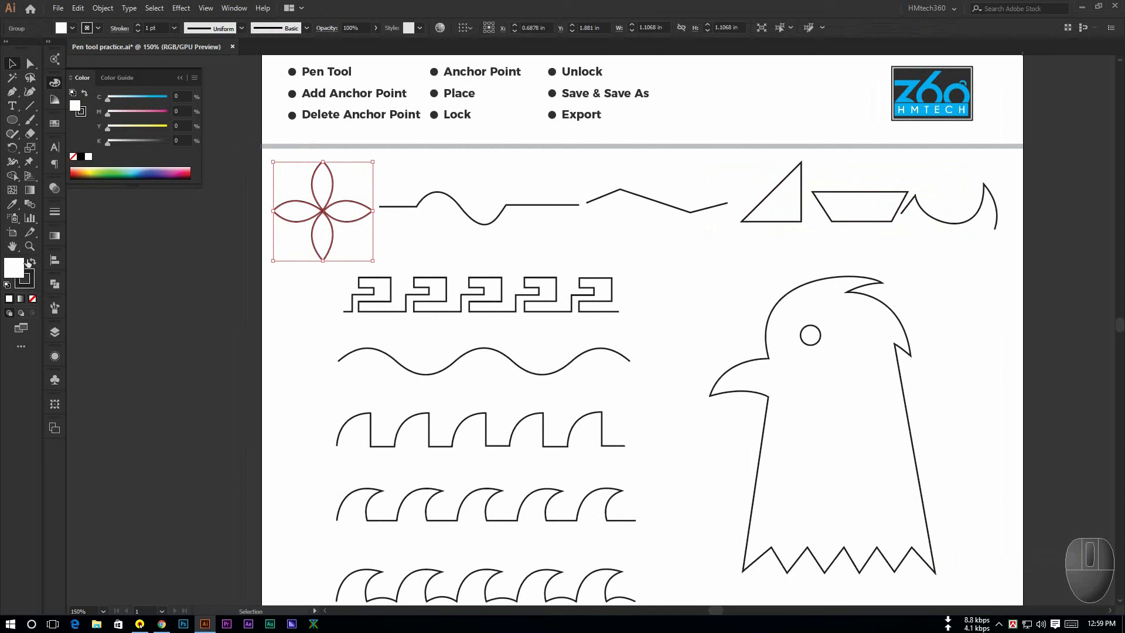
pyautogui.click(33, 263)
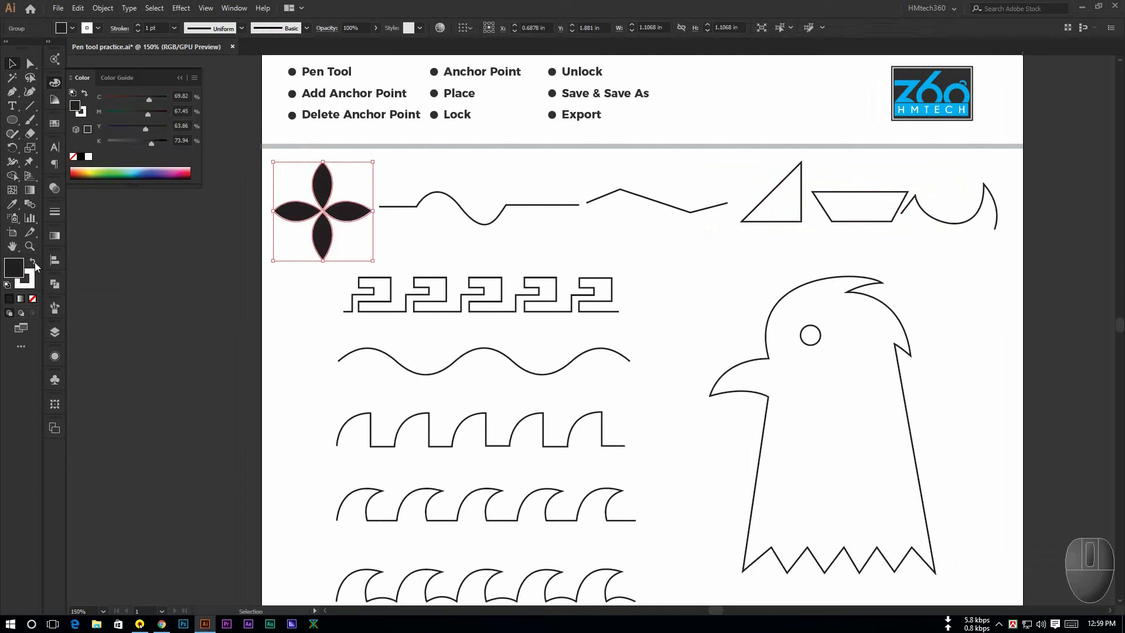
# Step: Remove the white stroke from the four-petal flower and deselect it
pyautogui.click(27, 282)
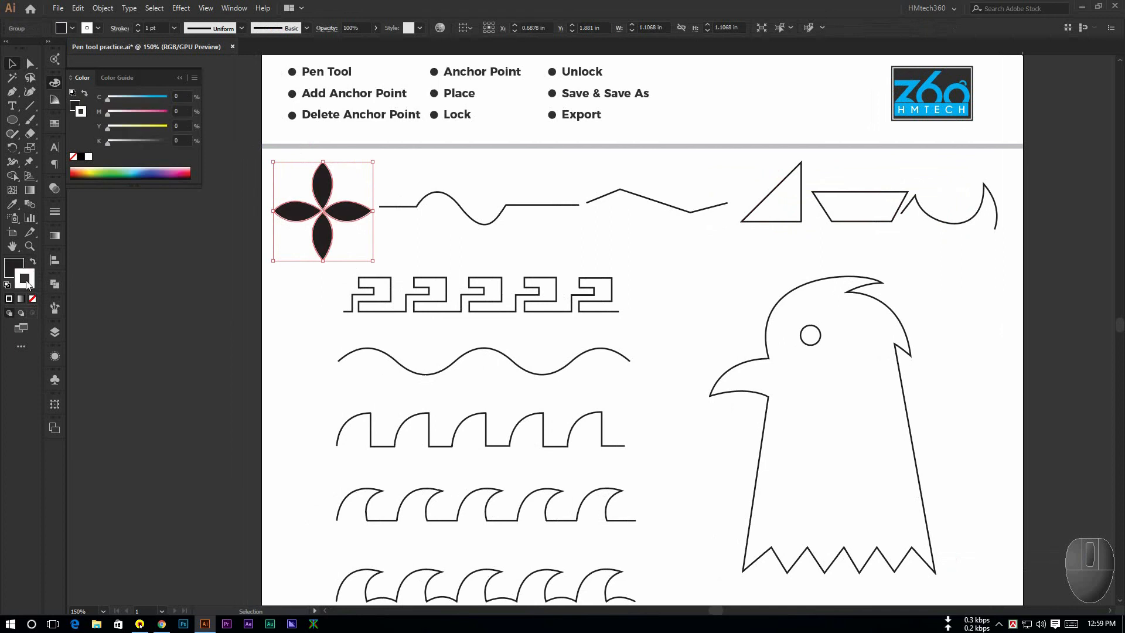
pyautogui.click(32, 298)
pyautogui.click(282, 313)
# Step: Swap the fill and stroke of the bird's eye circle so it is solid dark without an outline
pyautogui.moveTo(319, 319); pyautogui.dragTo(266, 266)
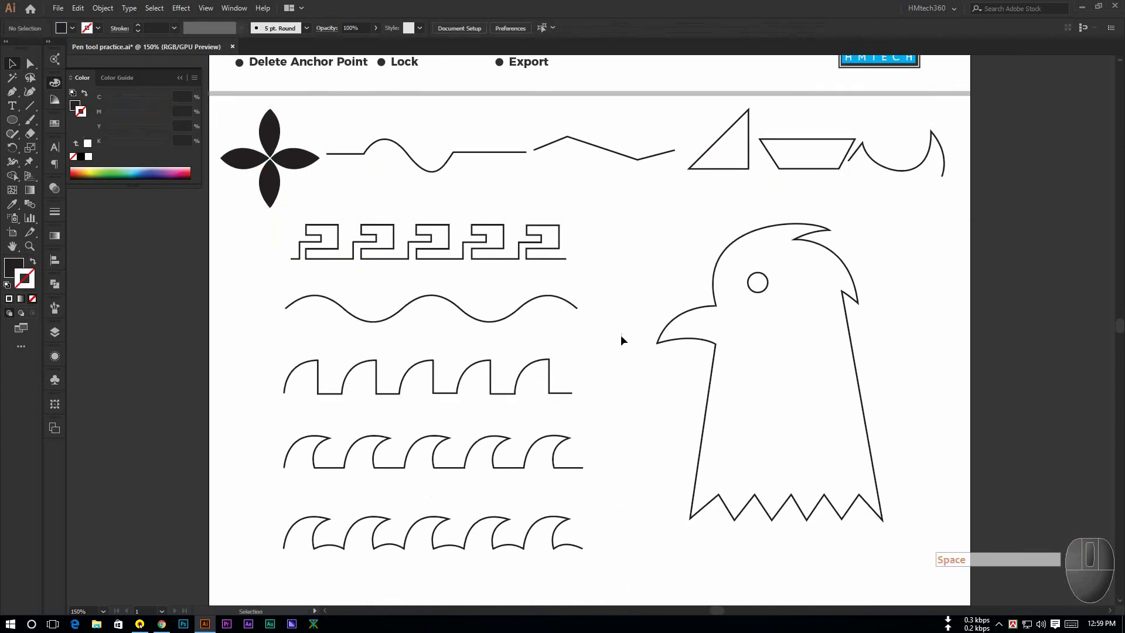
pyautogui.click(765, 289)
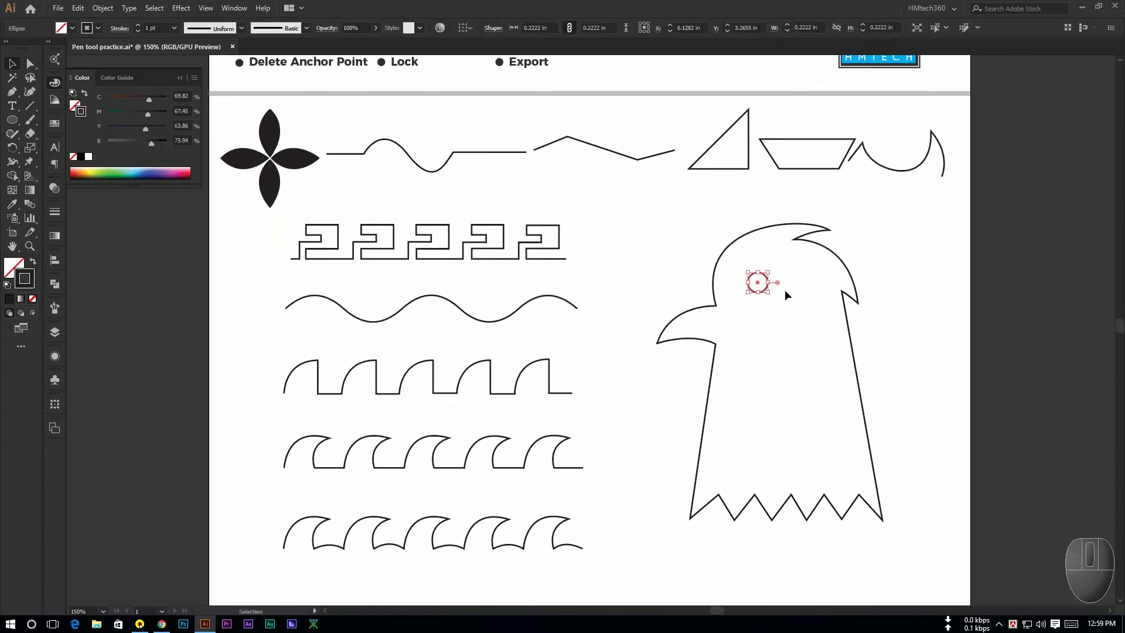
pyautogui.click(33, 261)
pyautogui.click(683, 217)
pyautogui.scroll(-2, 589, 213)
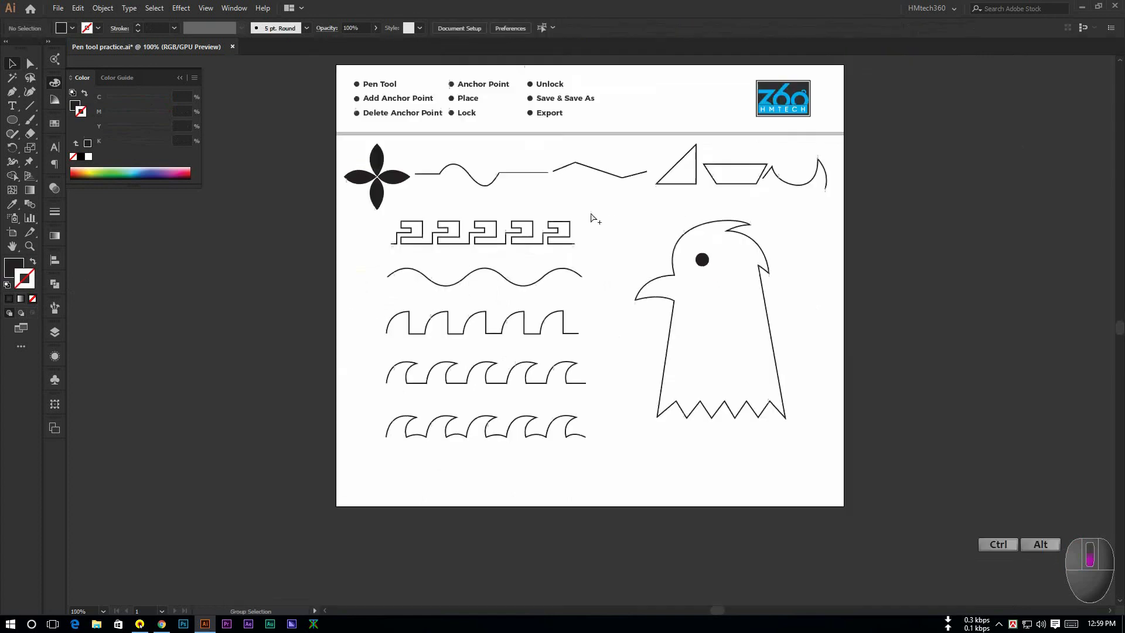
pyautogui.moveTo(609, 226); pyautogui.dragTo(593, 261)
pyautogui.scroll(1, 587, 262)
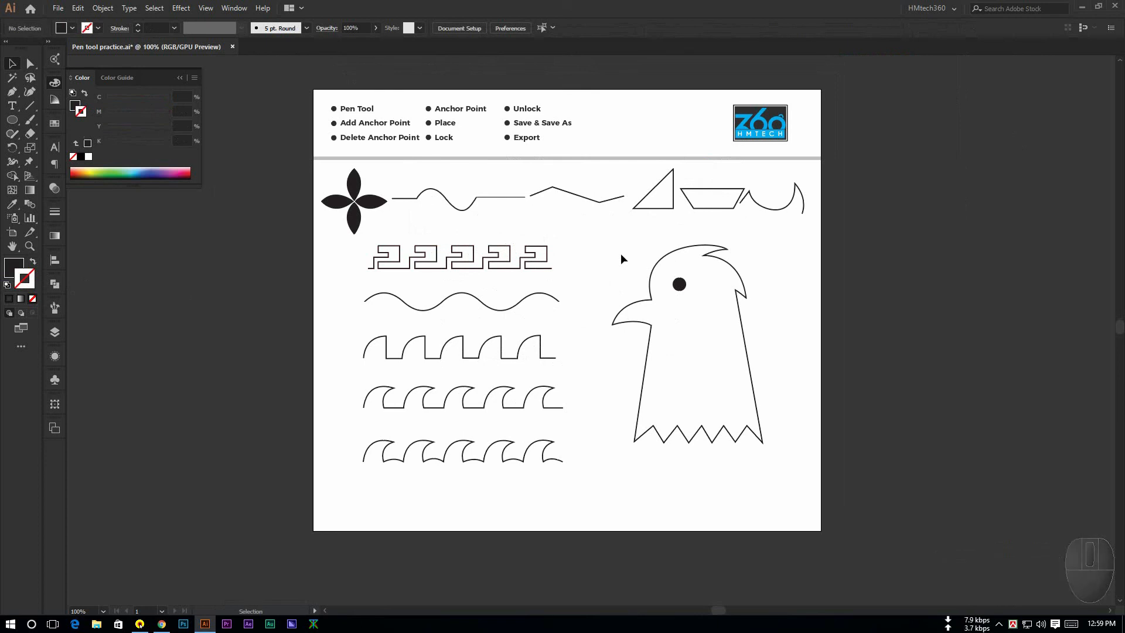
# Step: Save the changes to the document and close it
pyautogui.press('ctrl')
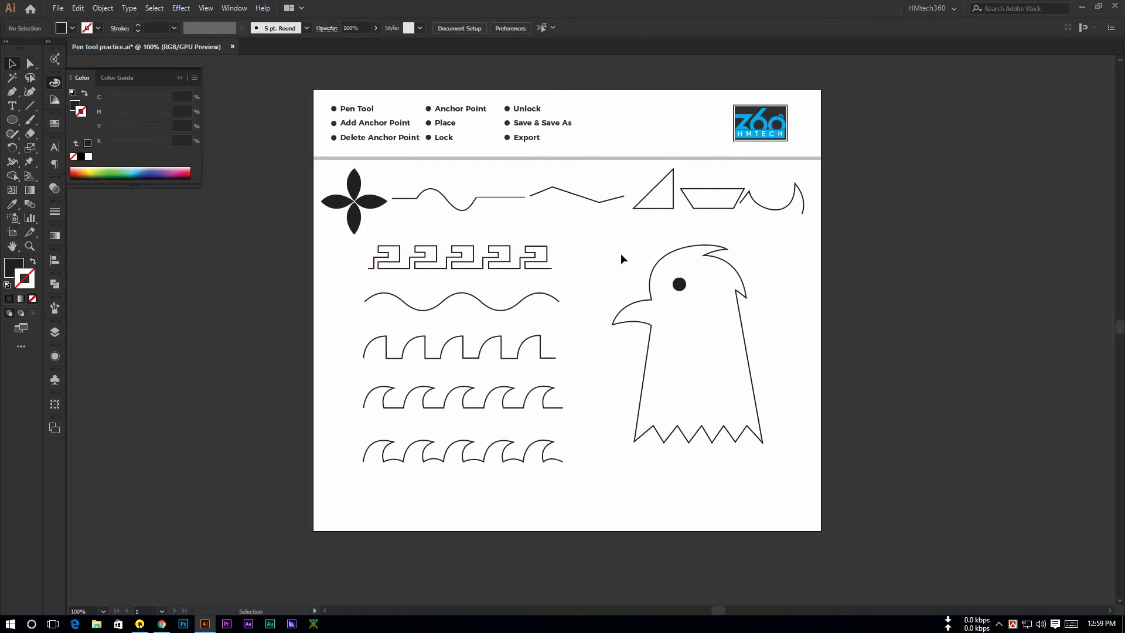
pyautogui.hotkey('ctrl', 's')
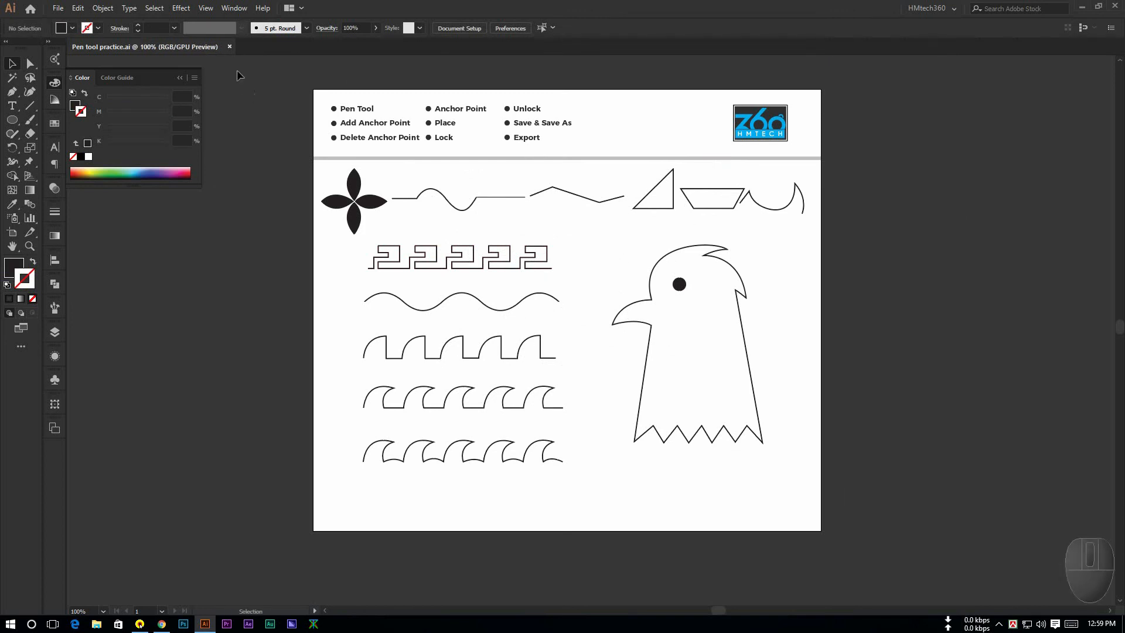
pyautogui.hotkey('ctrl', 'w')
# Step: Reopen the saved Pen tool practice artwork to continue editing it
pyautogui.hotkey('ctrl', 'o')
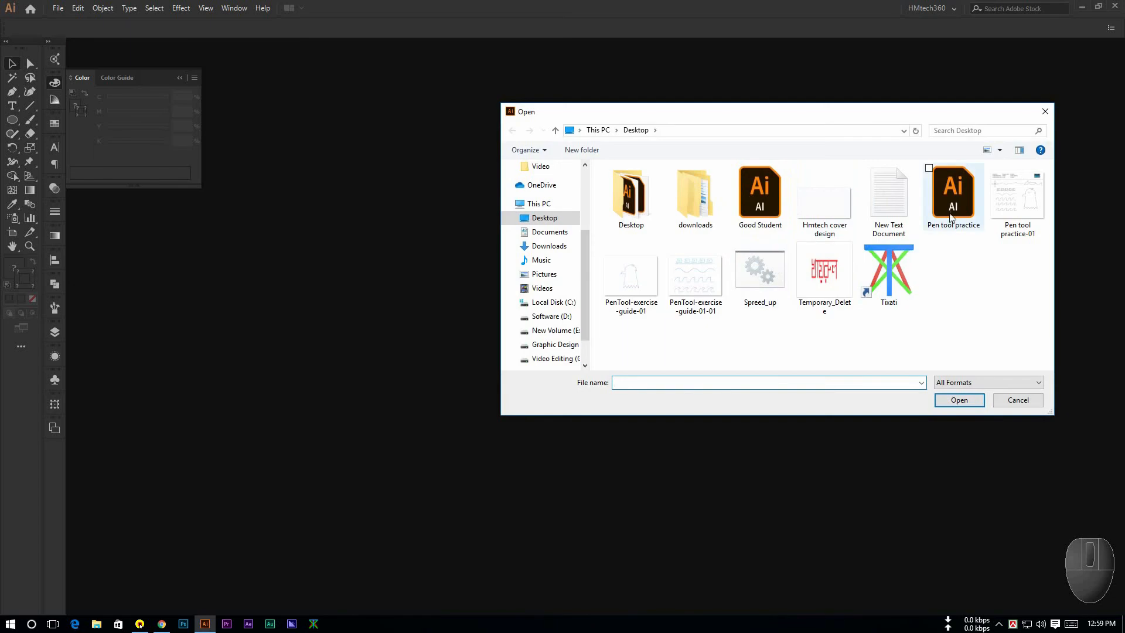
pyautogui.doubleClick(952, 213)
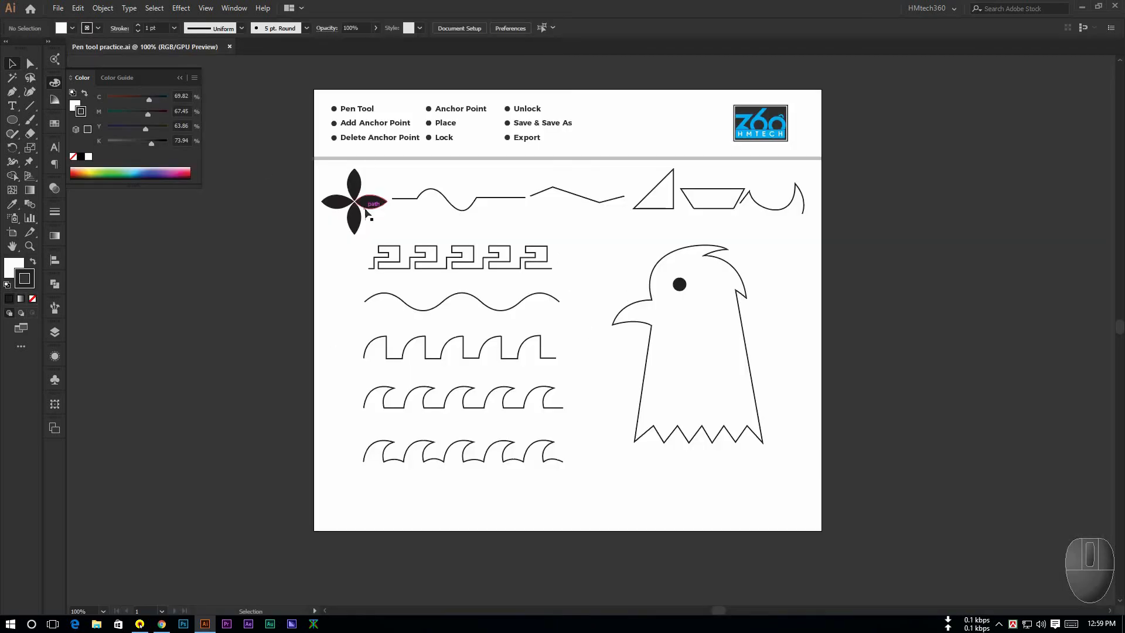
# Step: Choose green 209913 as the fill color for the four-petal flower
pyautogui.click(367, 211)
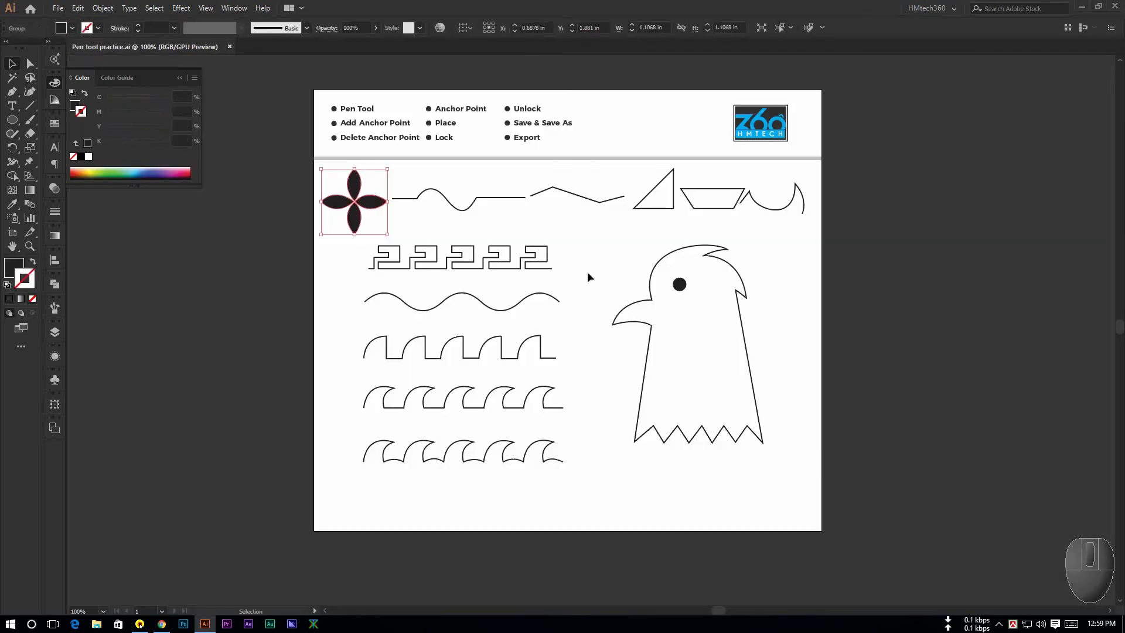
pyautogui.doubleClick(14, 268)
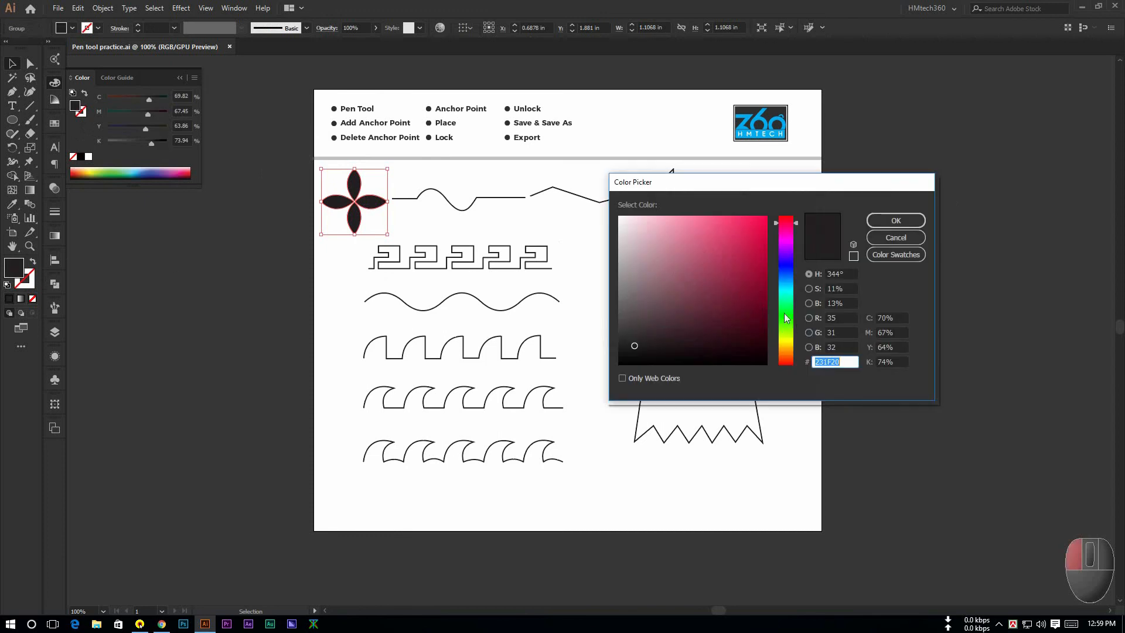
pyautogui.moveTo(784, 313)
pyautogui.mouseDown()
pyautogui.moveTo(783, 328)
pyautogui.moveTo(783, 319)
pyautogui.mouseUp()
pyautogui.click(747, 274)
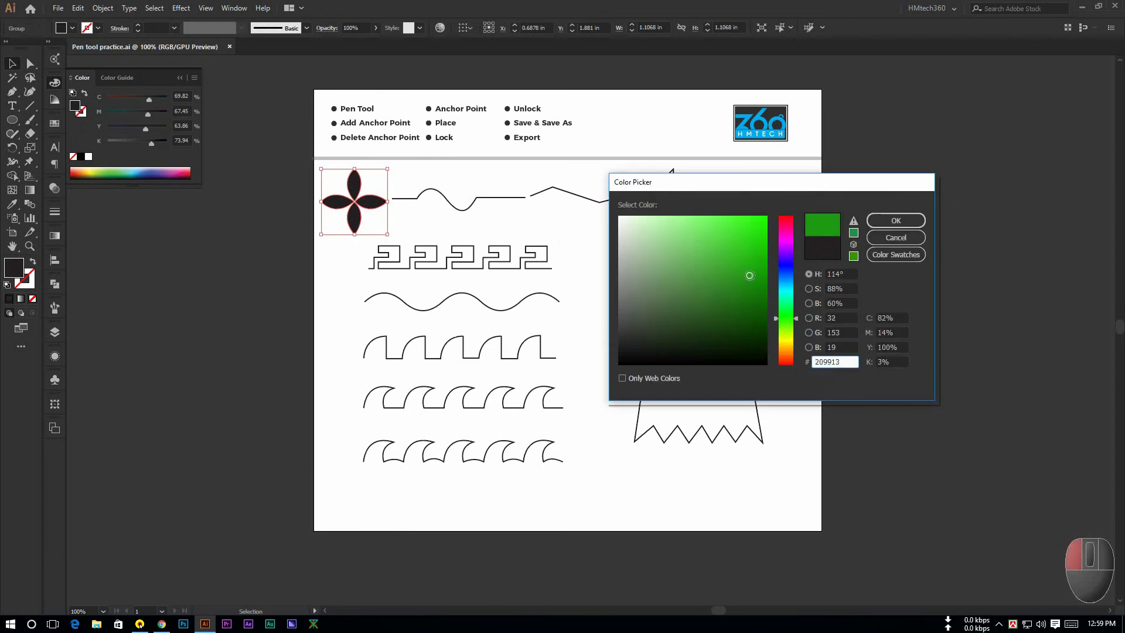